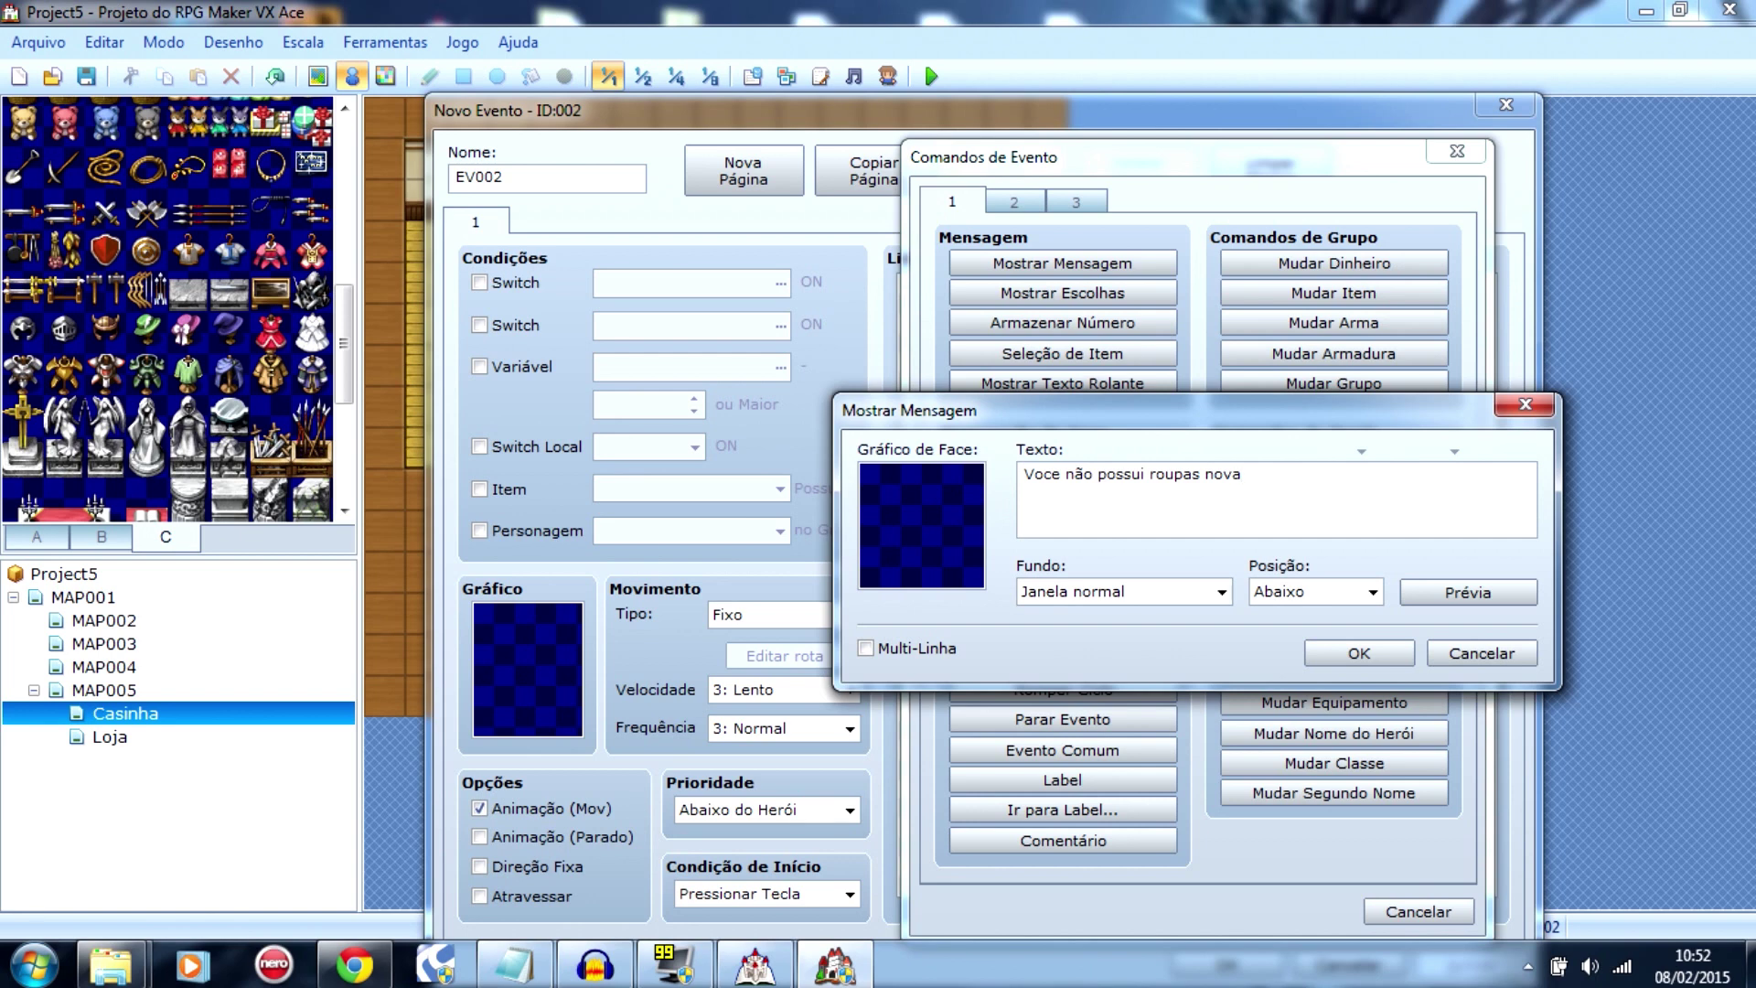
Step: Confirm the "Voce não possui roupas novas" message and add a second event page conditioned on variable 0002:Roupa being 1 or greater
{"action": "left_click", "coordinate": [1346, 655]}
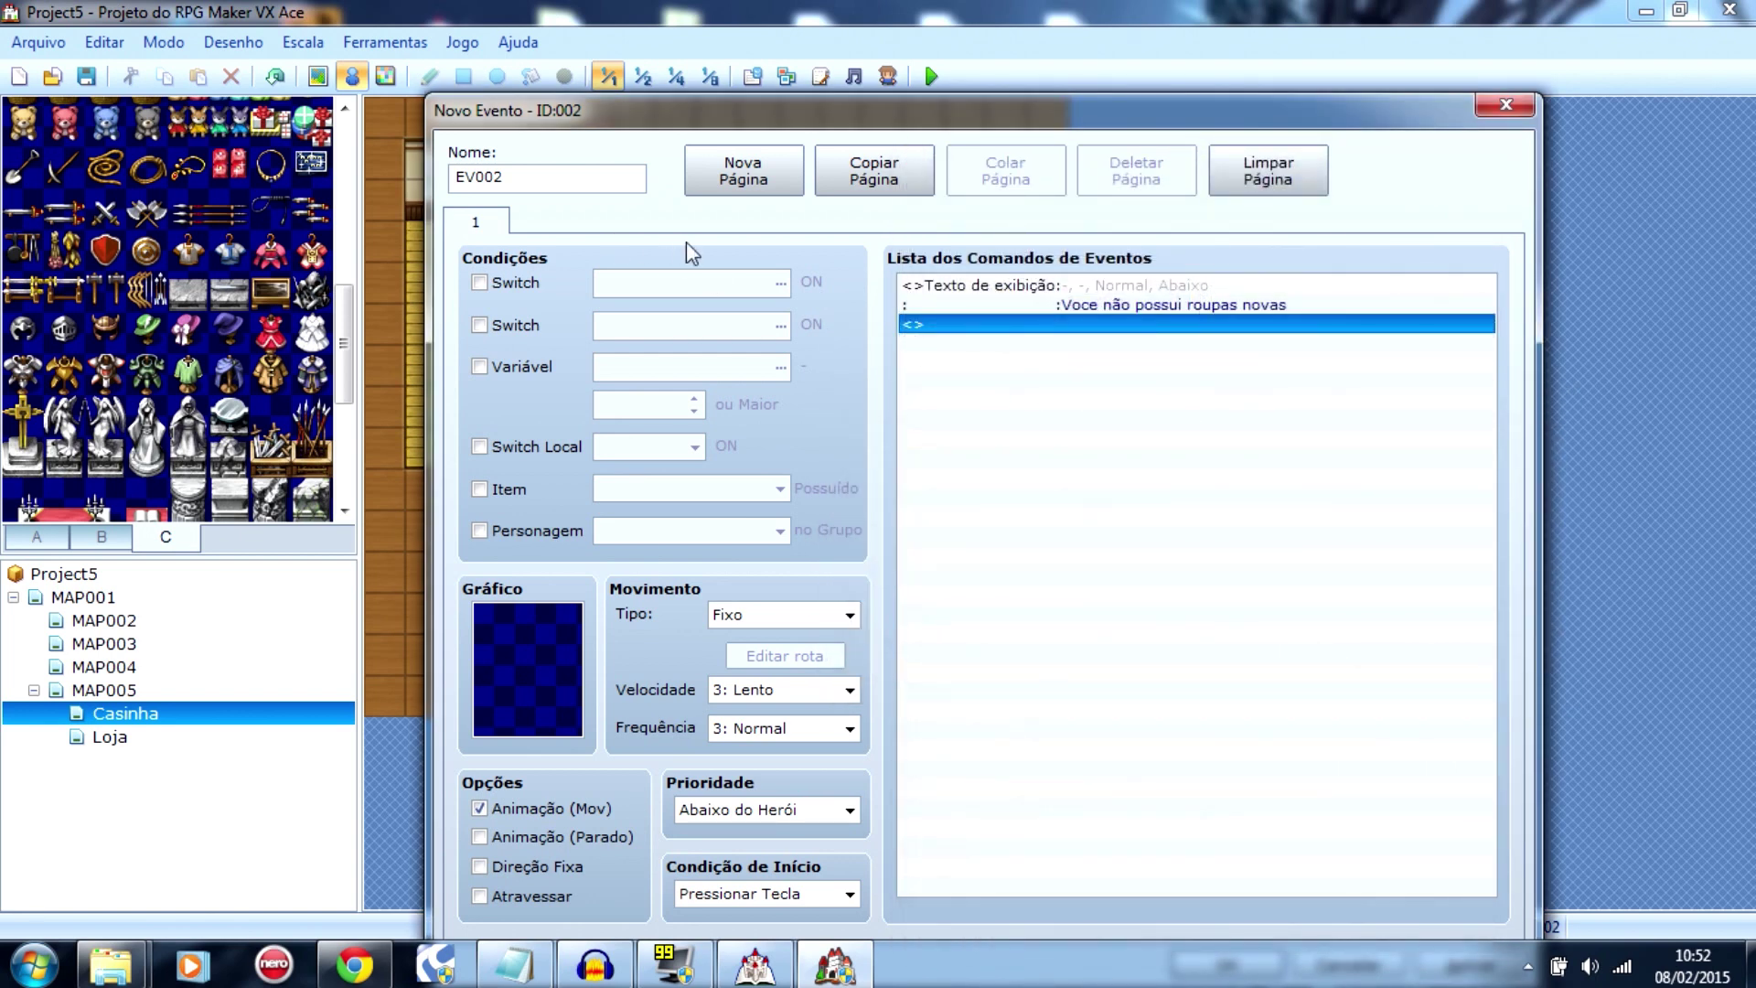
{"action": "left_click", "coordinate": [753, 181]}
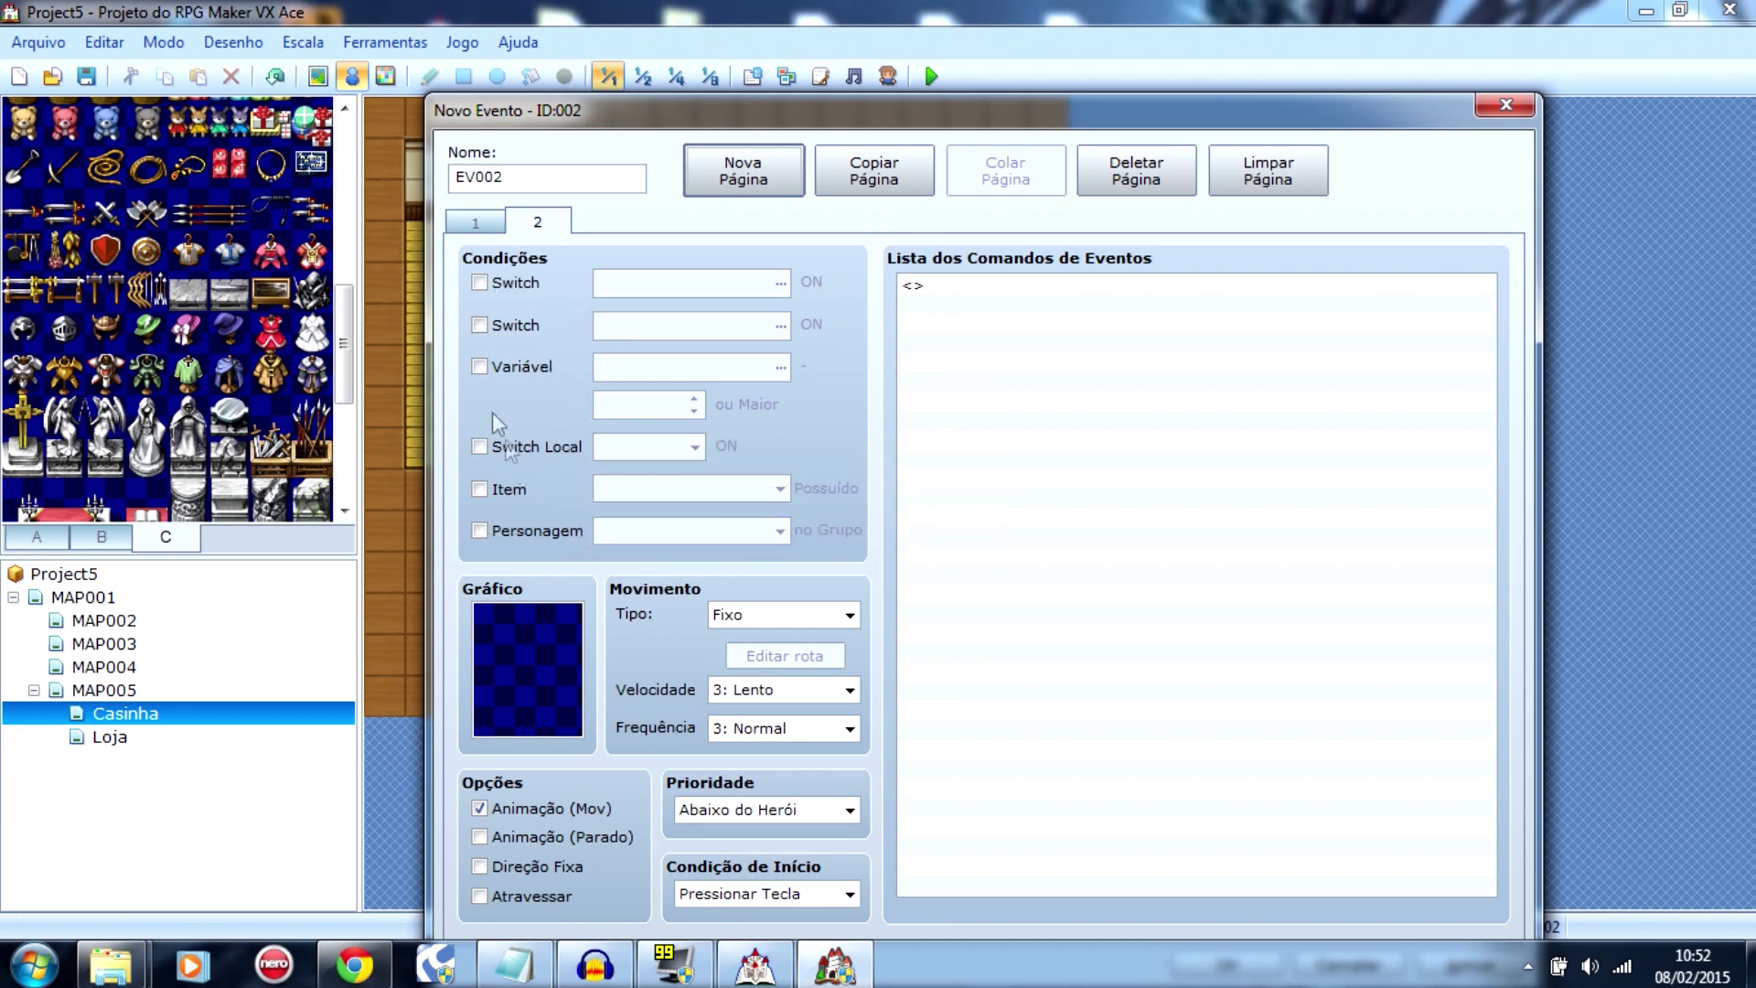
{"action": "left_click", "coordinate": [486, 367]}
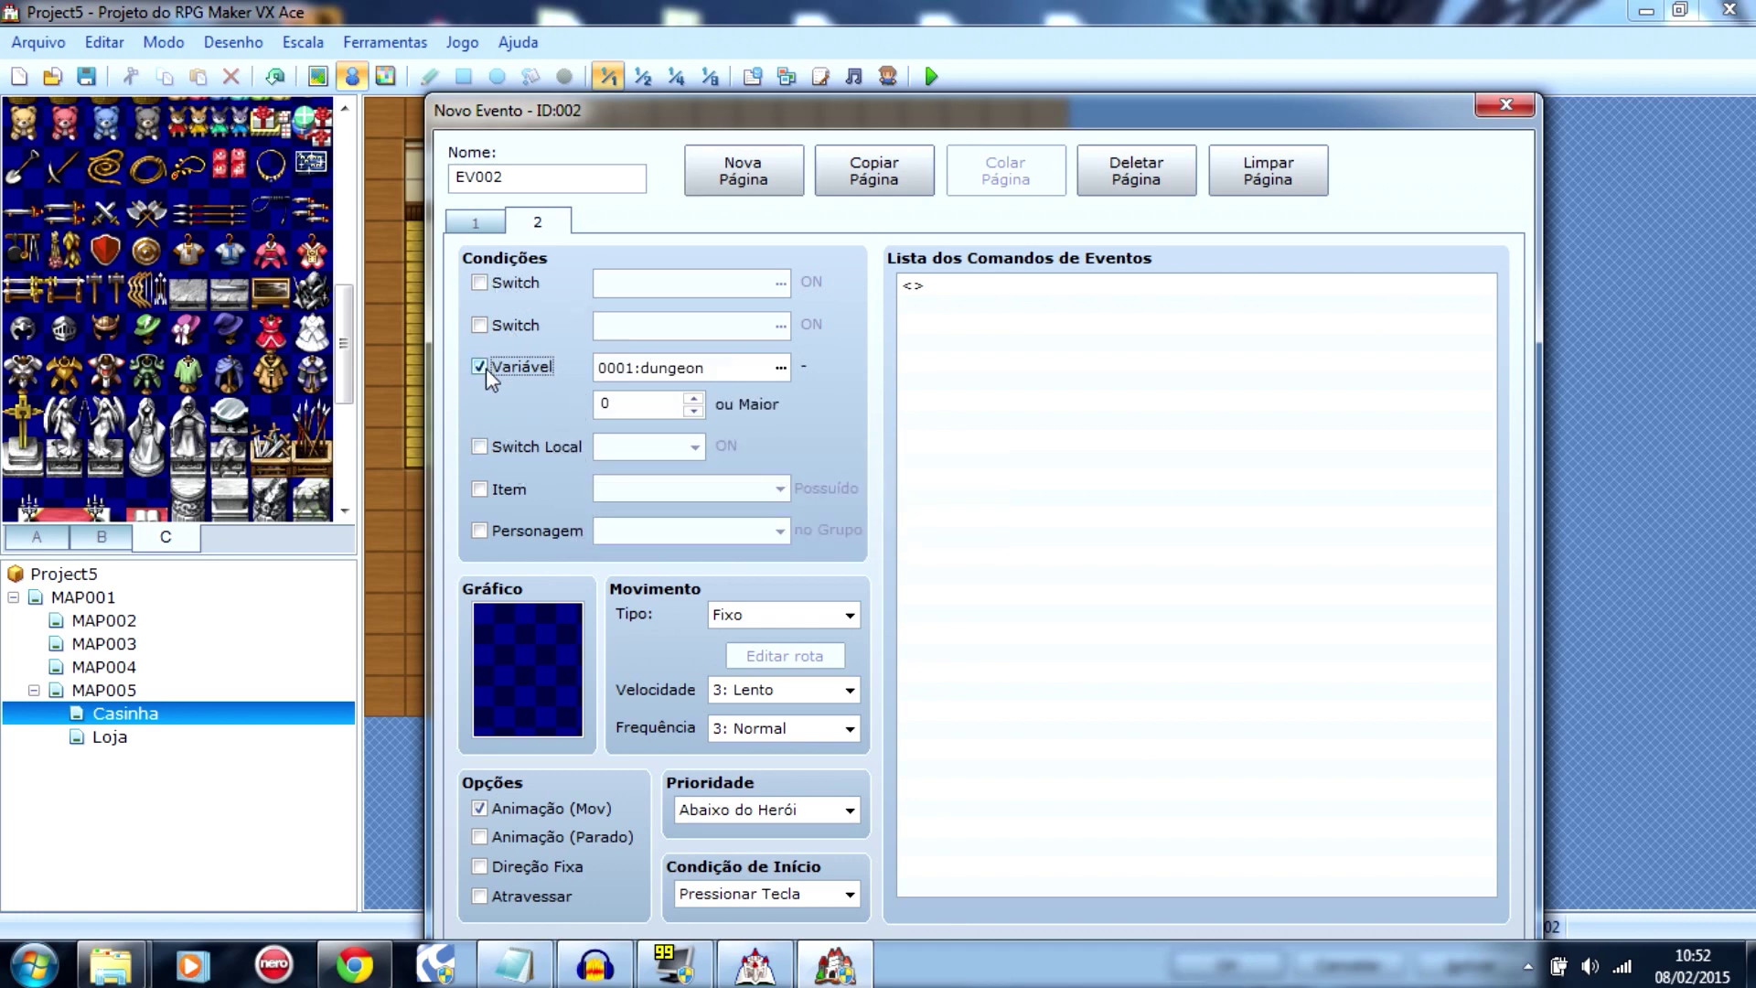
{"action": "left_click", "coordinate": [780, 368]}
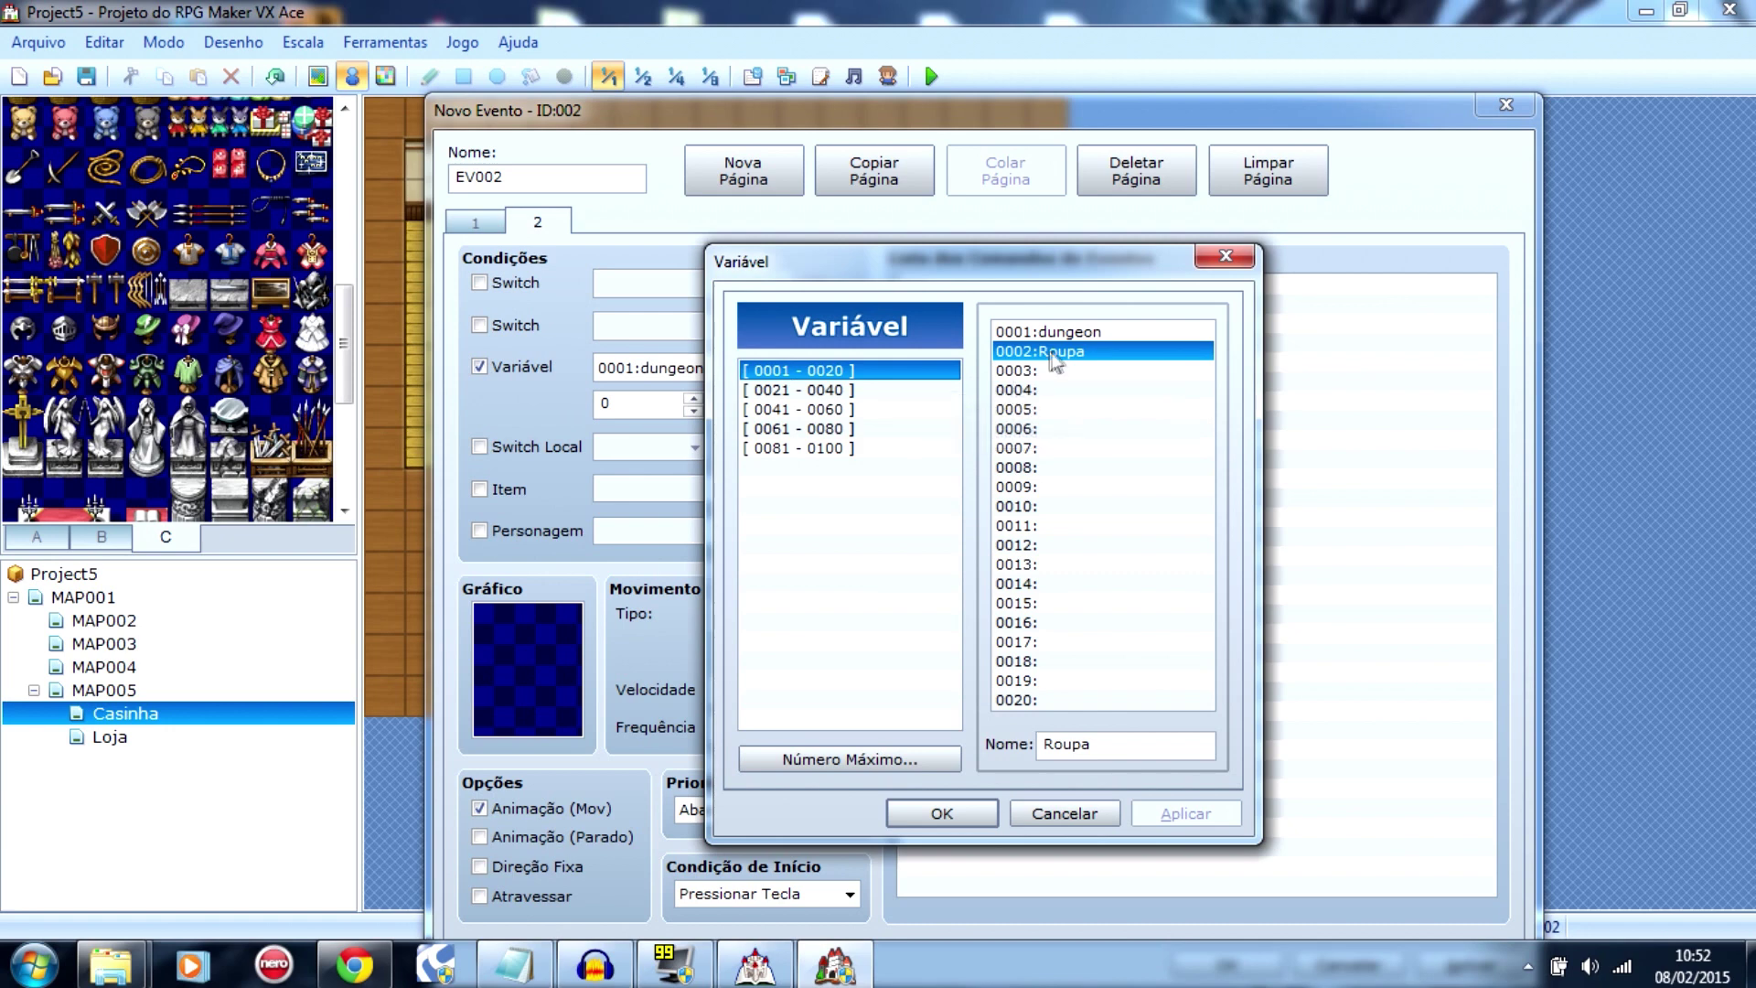
{"action": "left_click", "coordinate": [951, 817]}
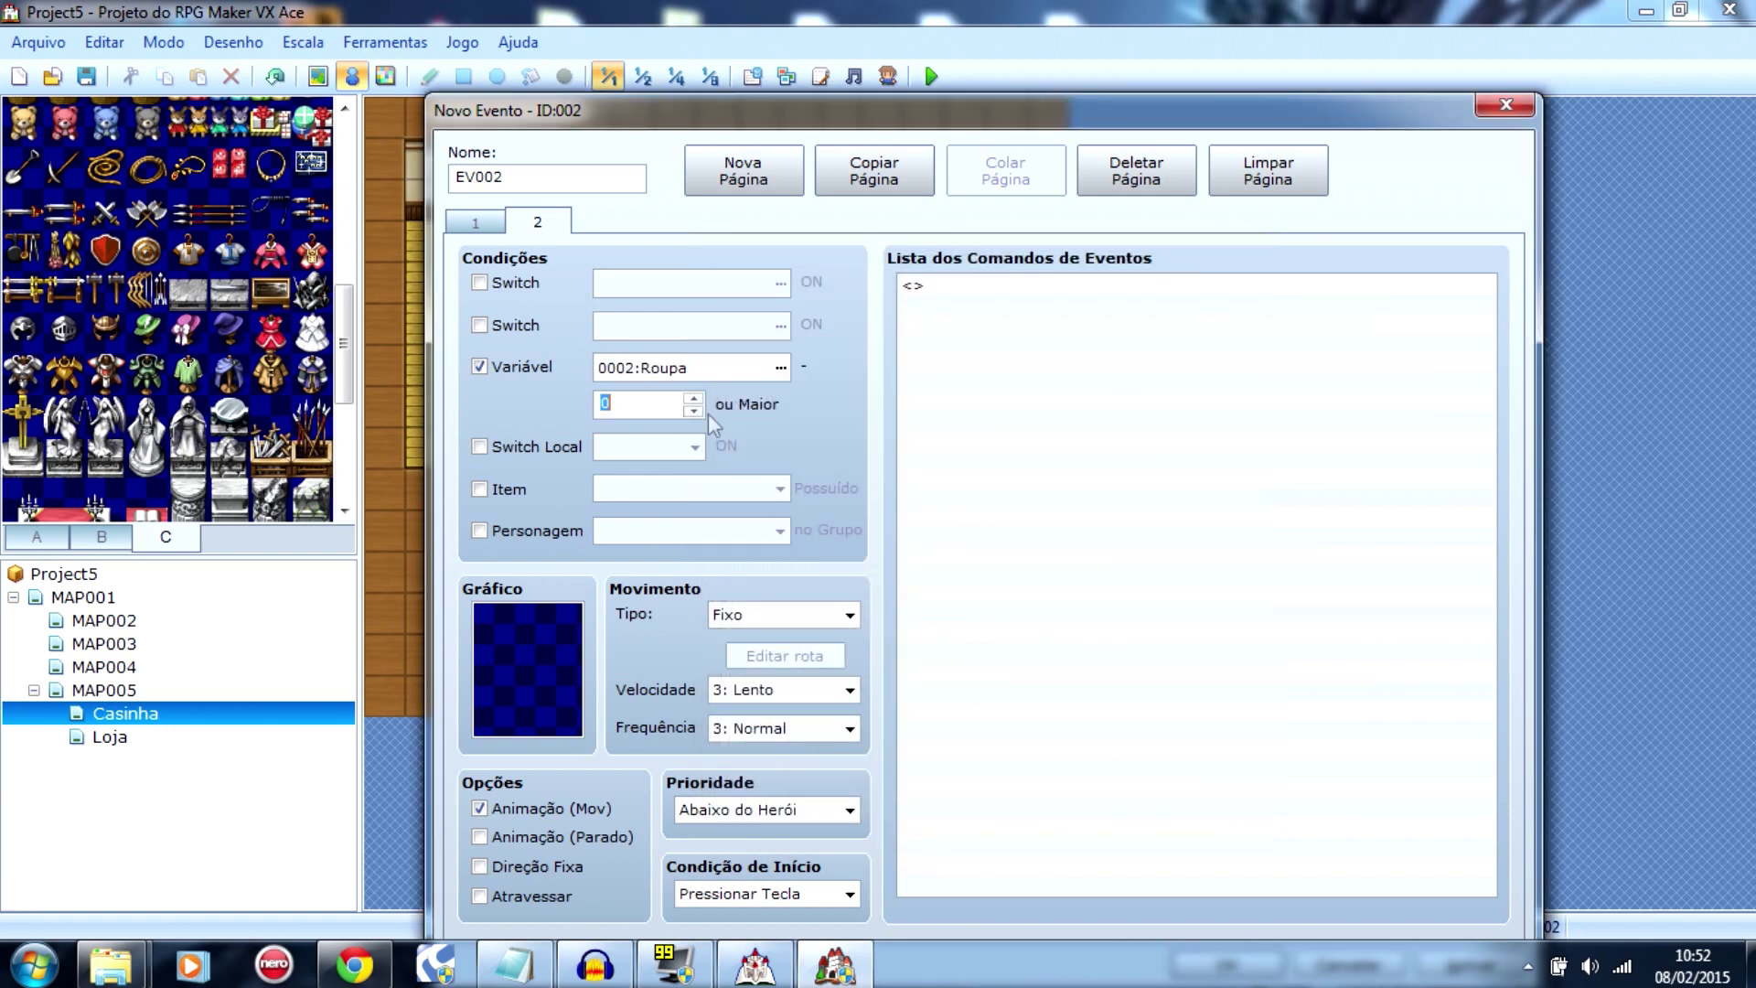
{"action": "type", "text": "1"}
Step: Add a conditional branch to the second page checking whether variable 0002:Roupa equals constant 1, with an exception branch
{"action": "double_click", "coordinate": [1087, 284]}
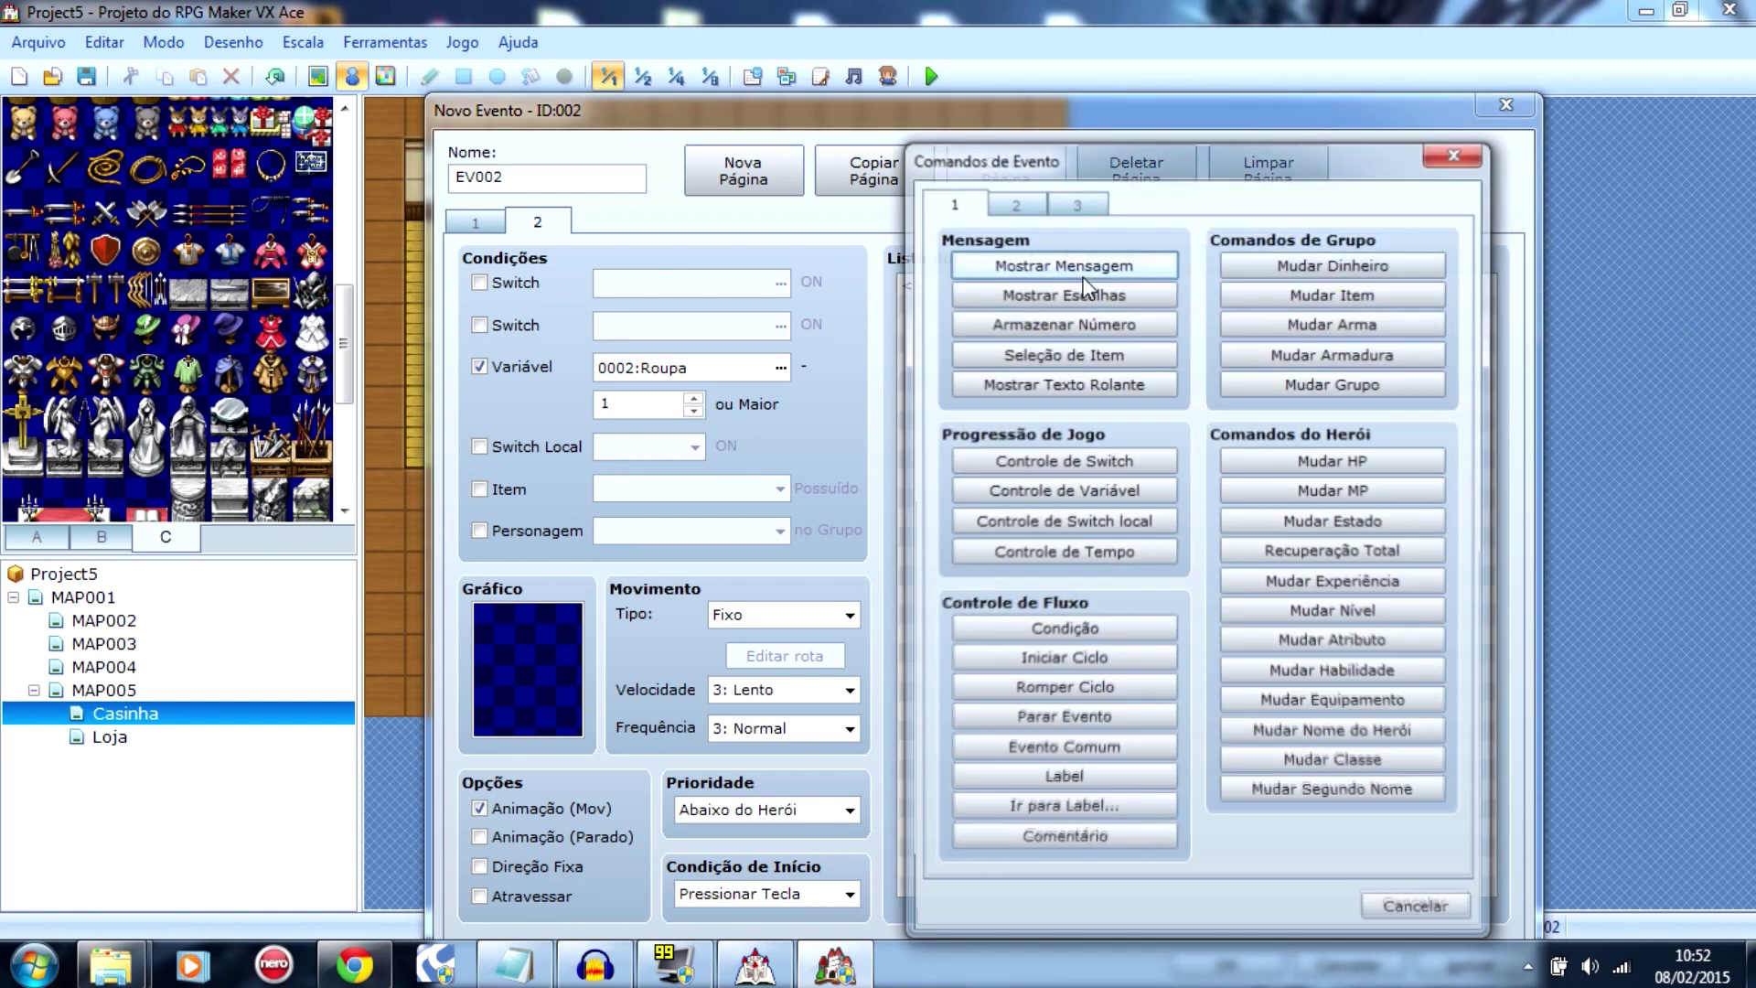
{"action": "left_click_drag", "start_coordinate": [1260, 180], "coordinate": [1155, 68]}
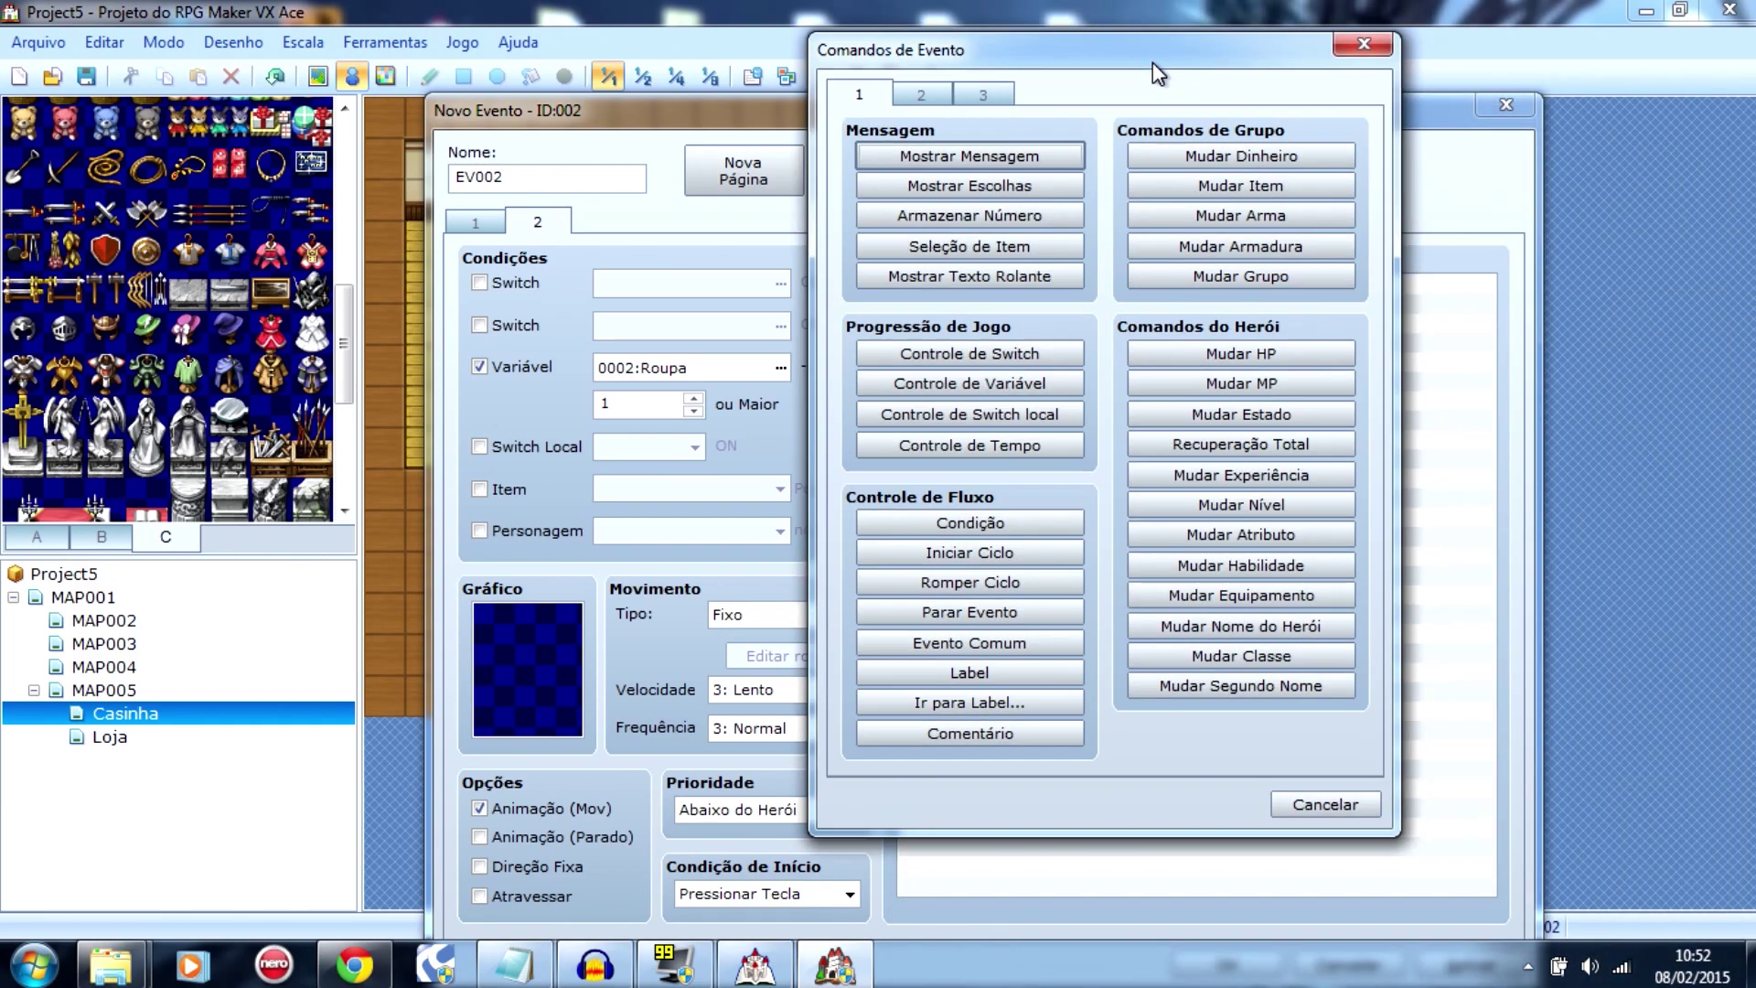
{"action": "left_click", "coordinate": [1017, 519]}
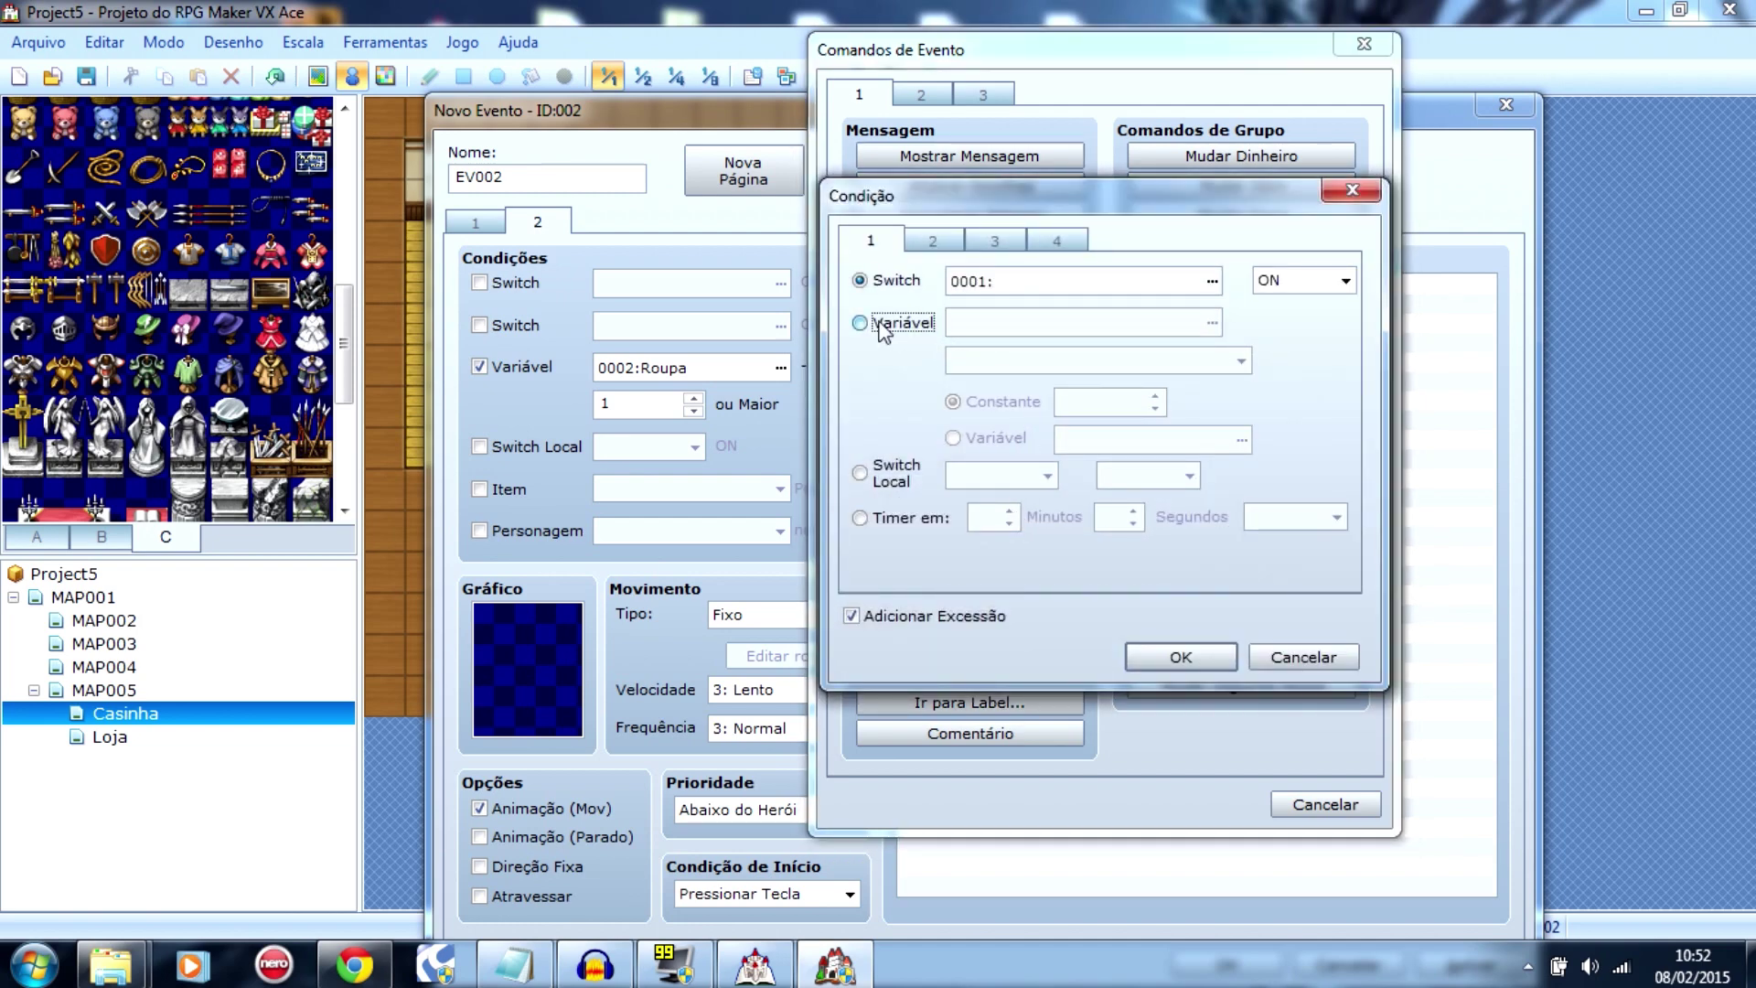
{"action": "left_click", "coordinate": [879, 325]}
{"action": "left_click", "coordinate": [1068, 329]}
{"action": "left_click", "coordinate": [1212, 322]}
{"action": "left_click", "coordinate": [1180, 250]}
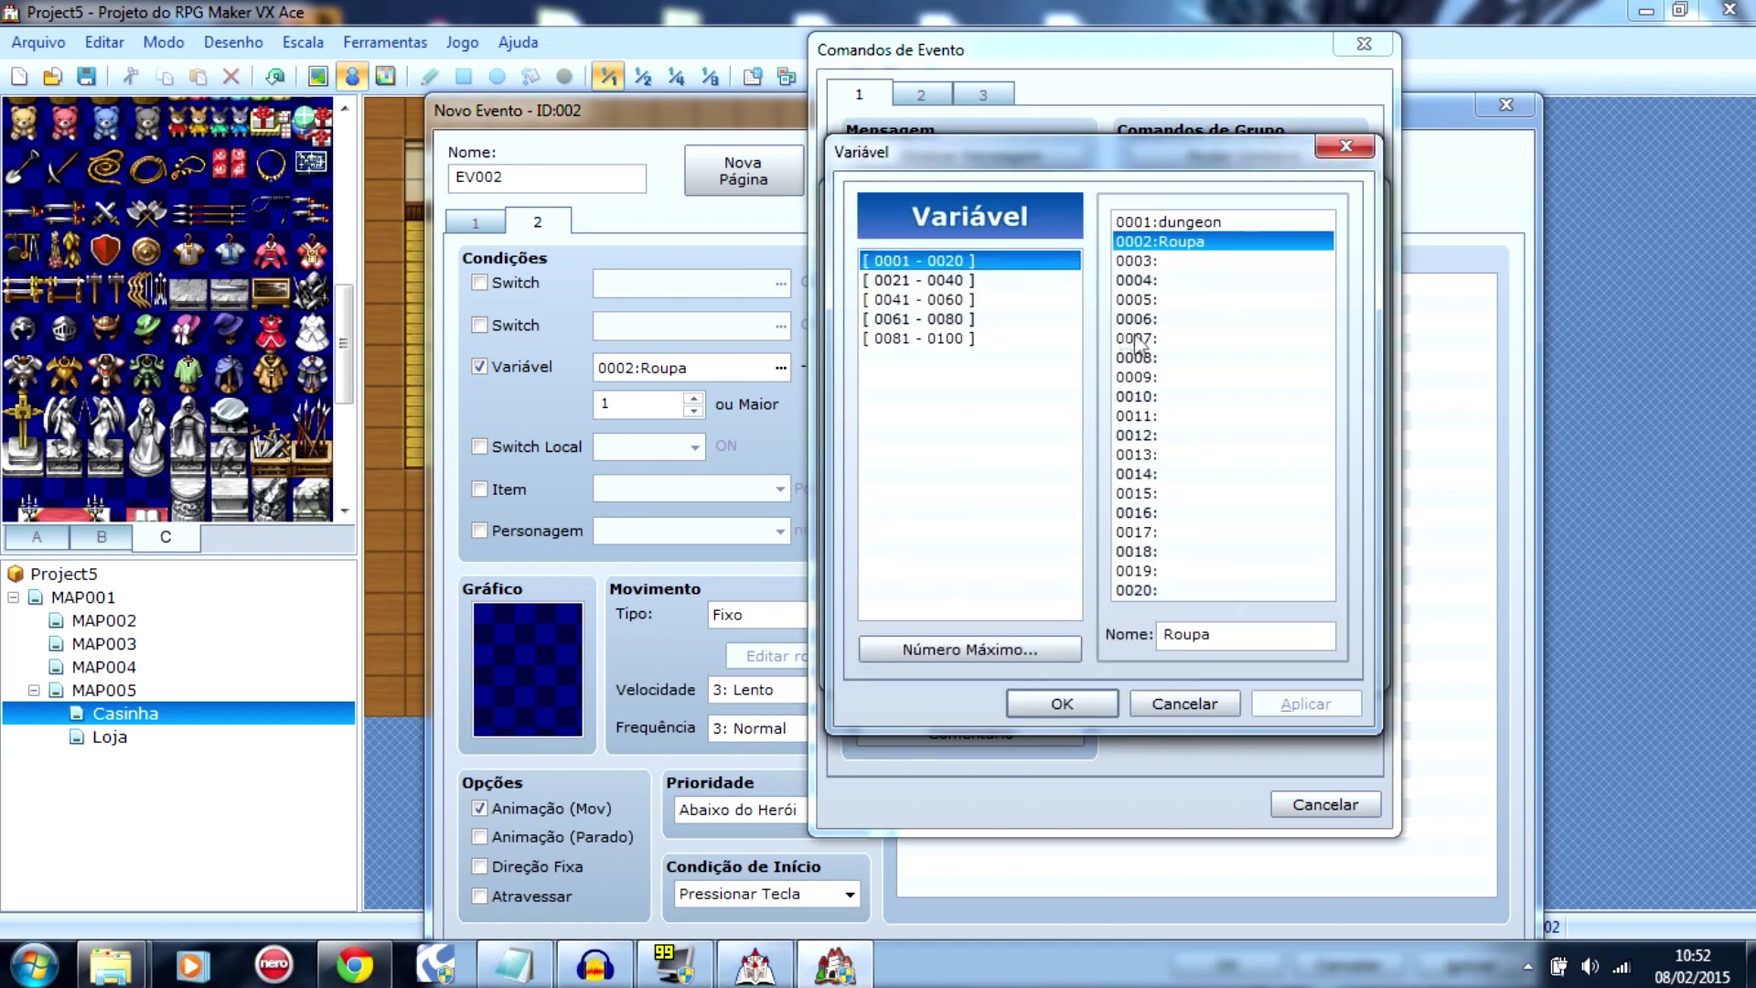
{"action": "left_click", "coordinate": [1054, 706]}
{"action": "key", "text": "Tab"}
{"action": "key", "text": "Tab"}
{"action": "key", "text": "Tab"}
{"action": "key", "text": "Tab"}
{"action": "type", "text": "1"}
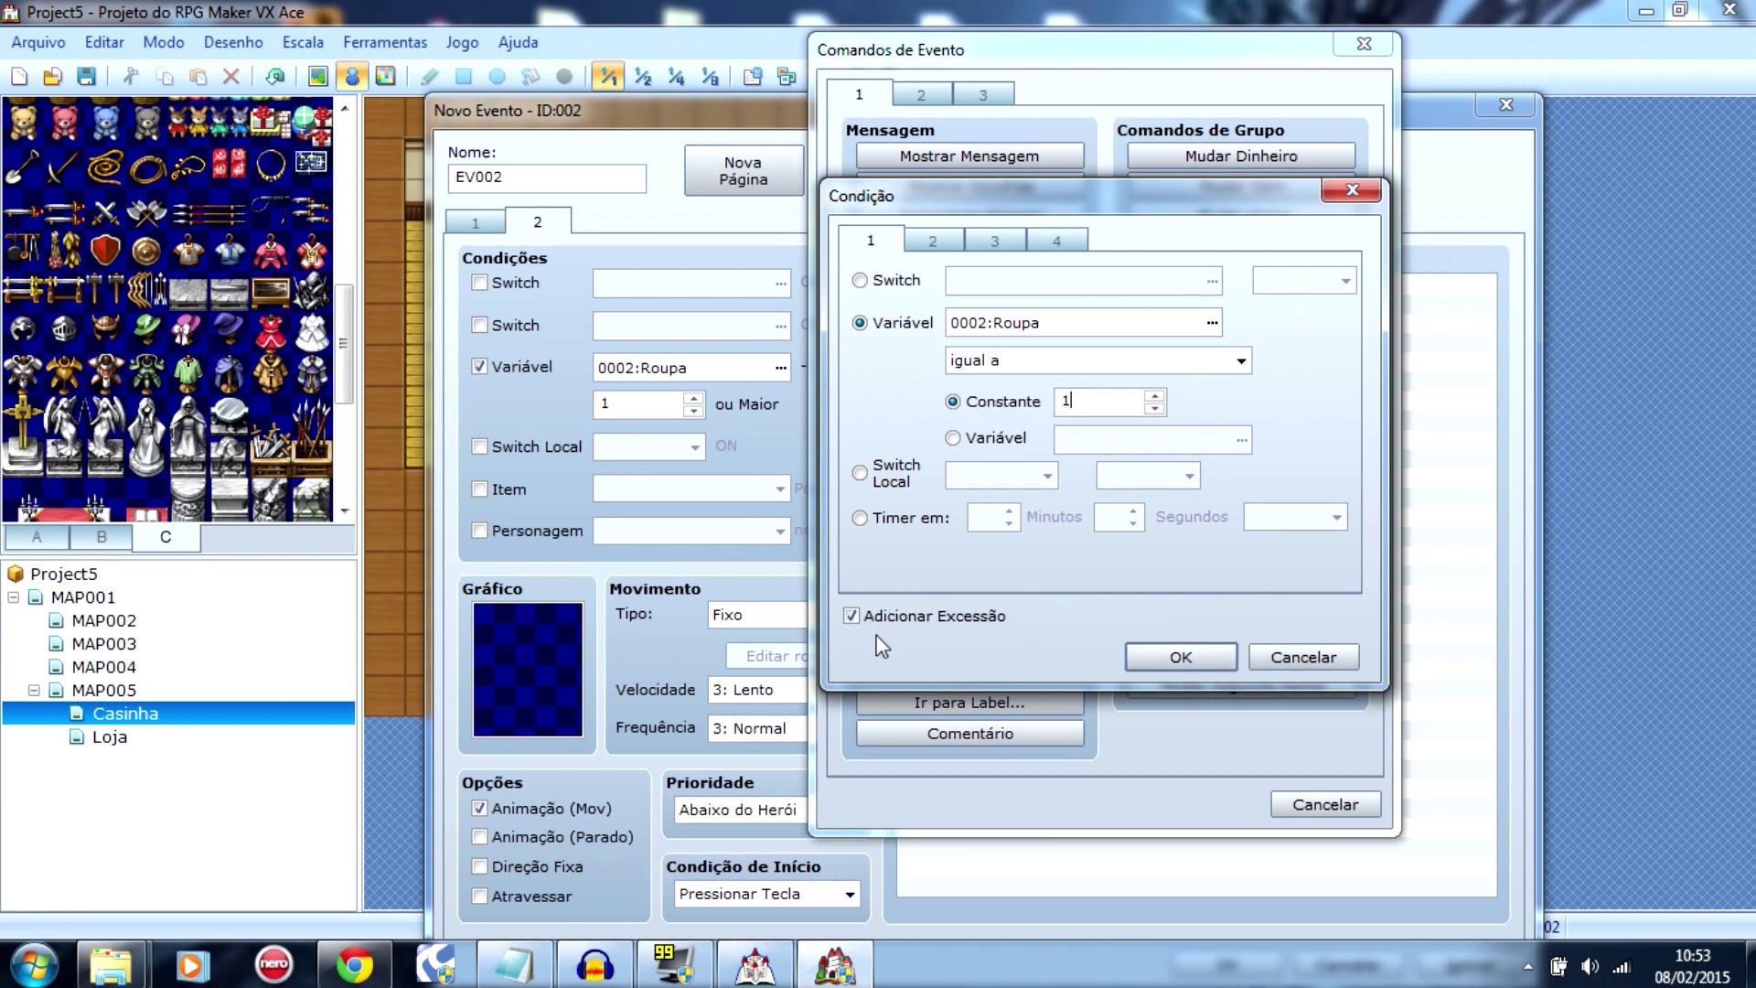
{"action": "left_click", "coordinate": [1154, 661]}
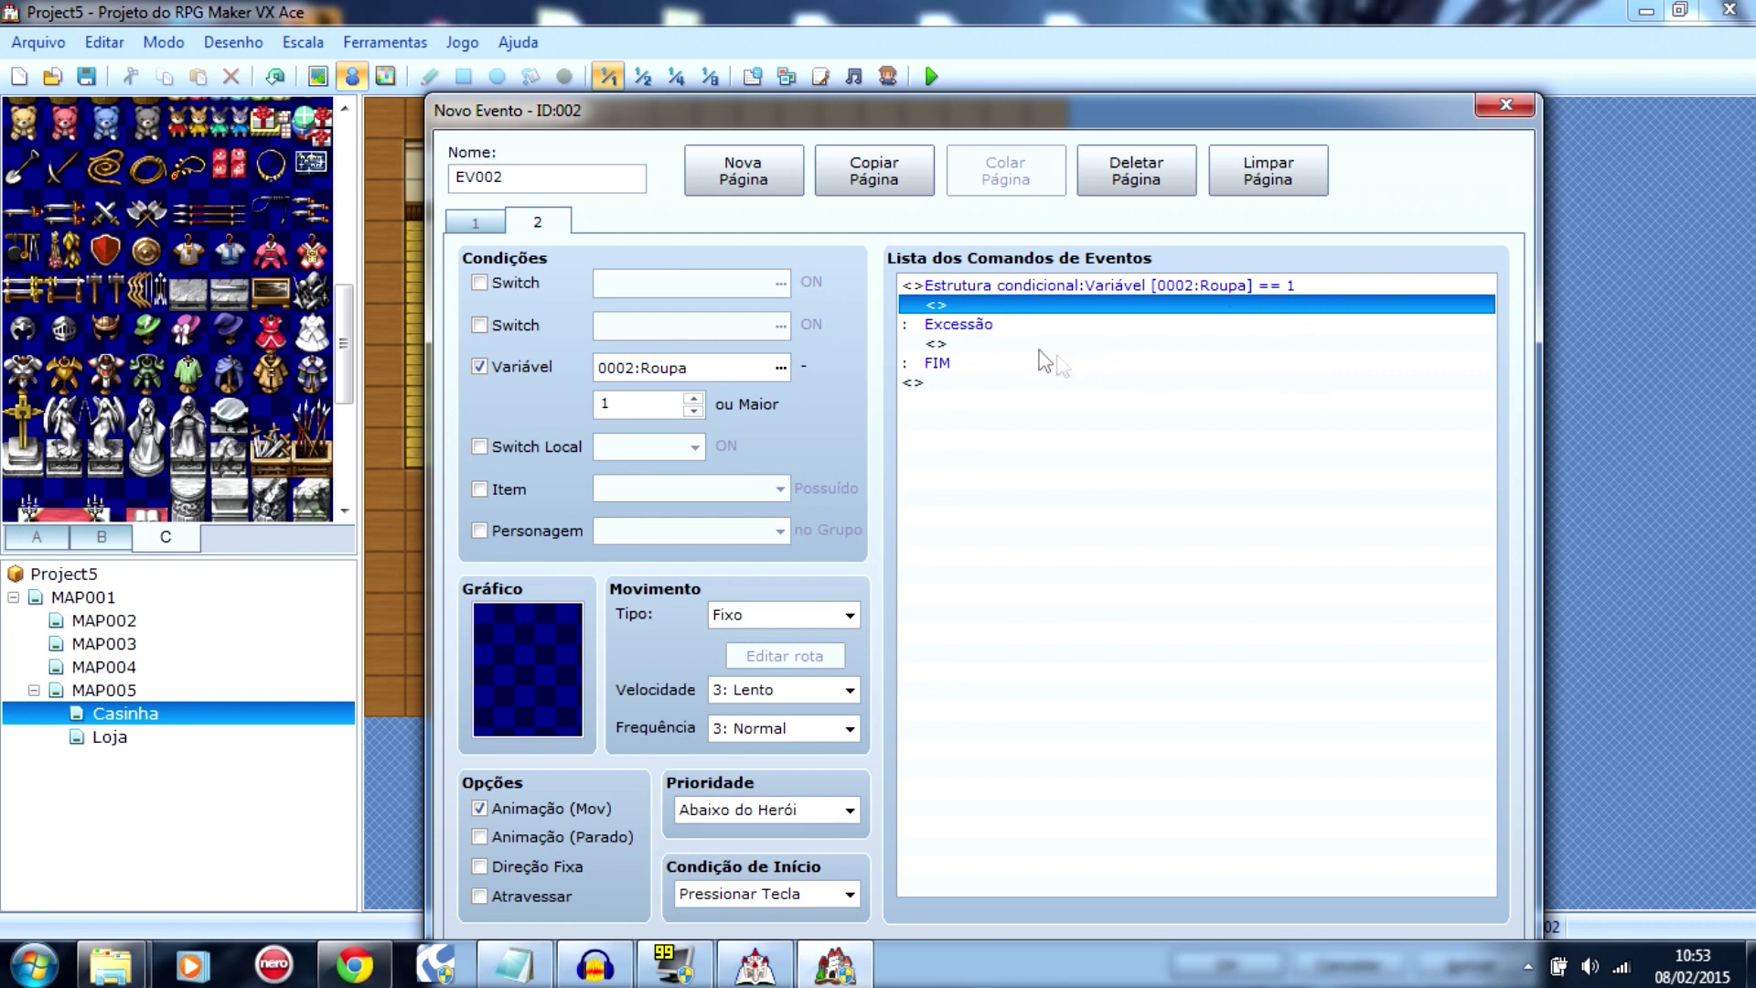
Step: Inside the exception of the Roupa == 1 branch, insert a condition checking whether variable 0002:Roupa equals constant 2, with its own exception
{"action": "left_click", "coordinate": [1006, 346]}
{"action": "double_click", "coordinate": [1006, 345]}
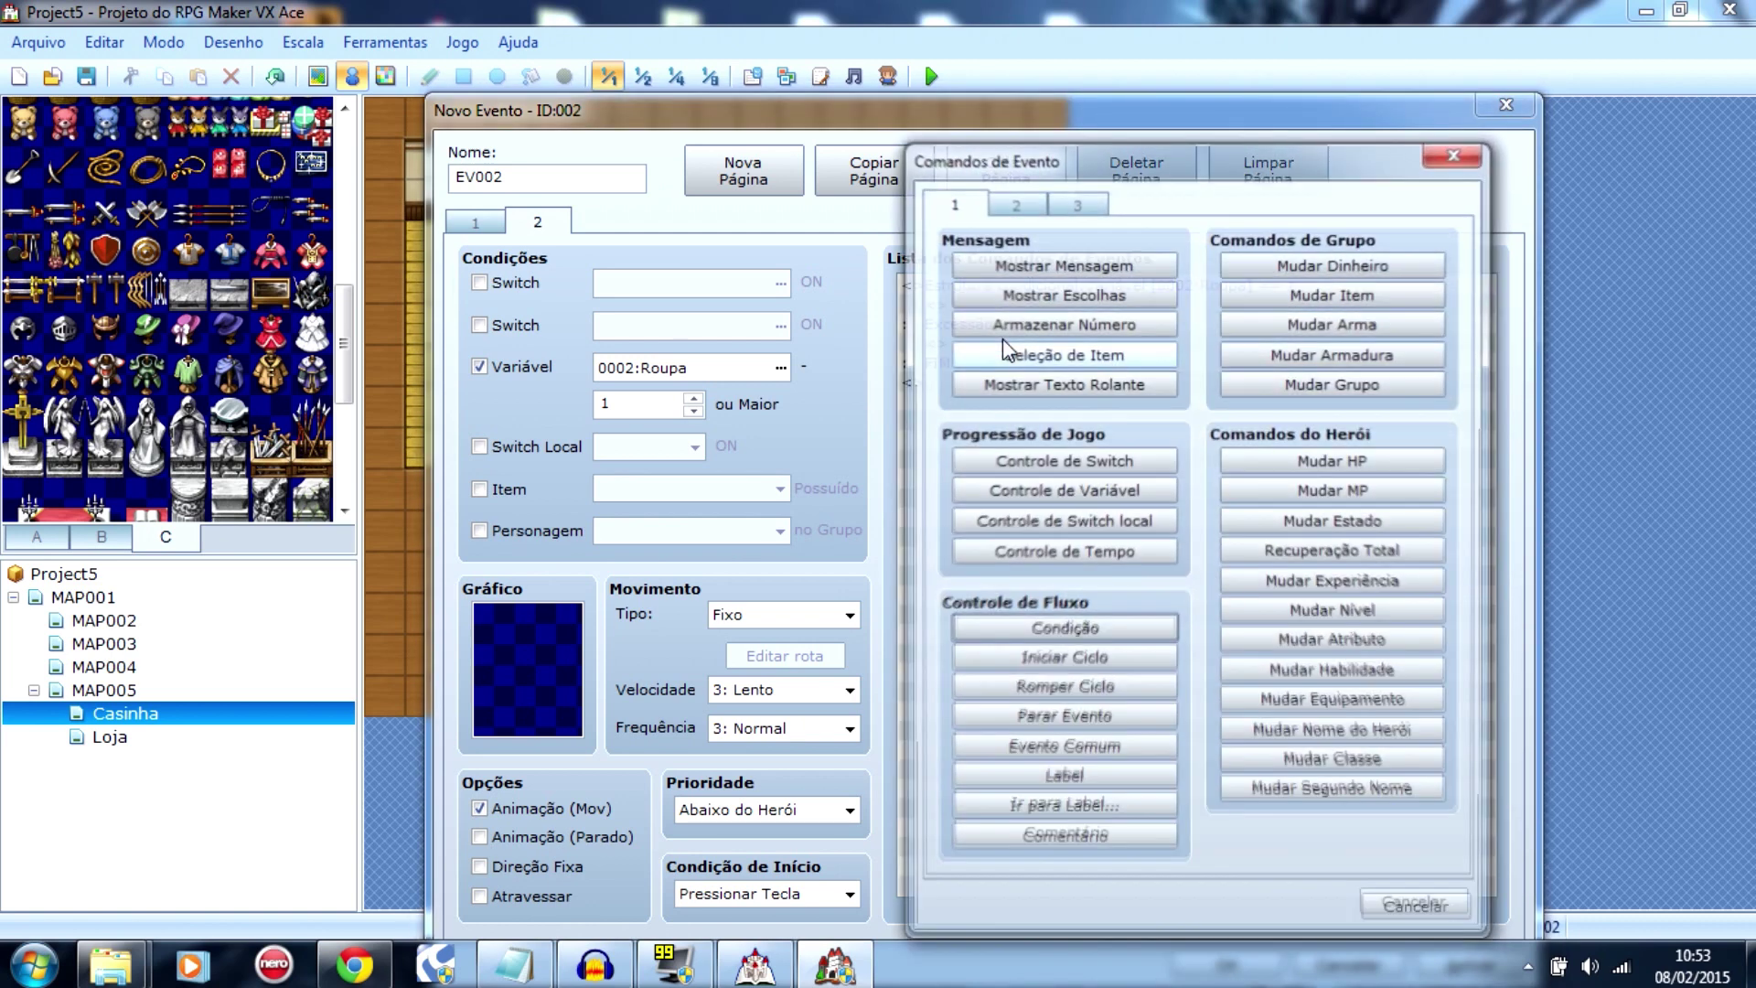
{"action": "left_click", "coordinate": [1042, 467]}
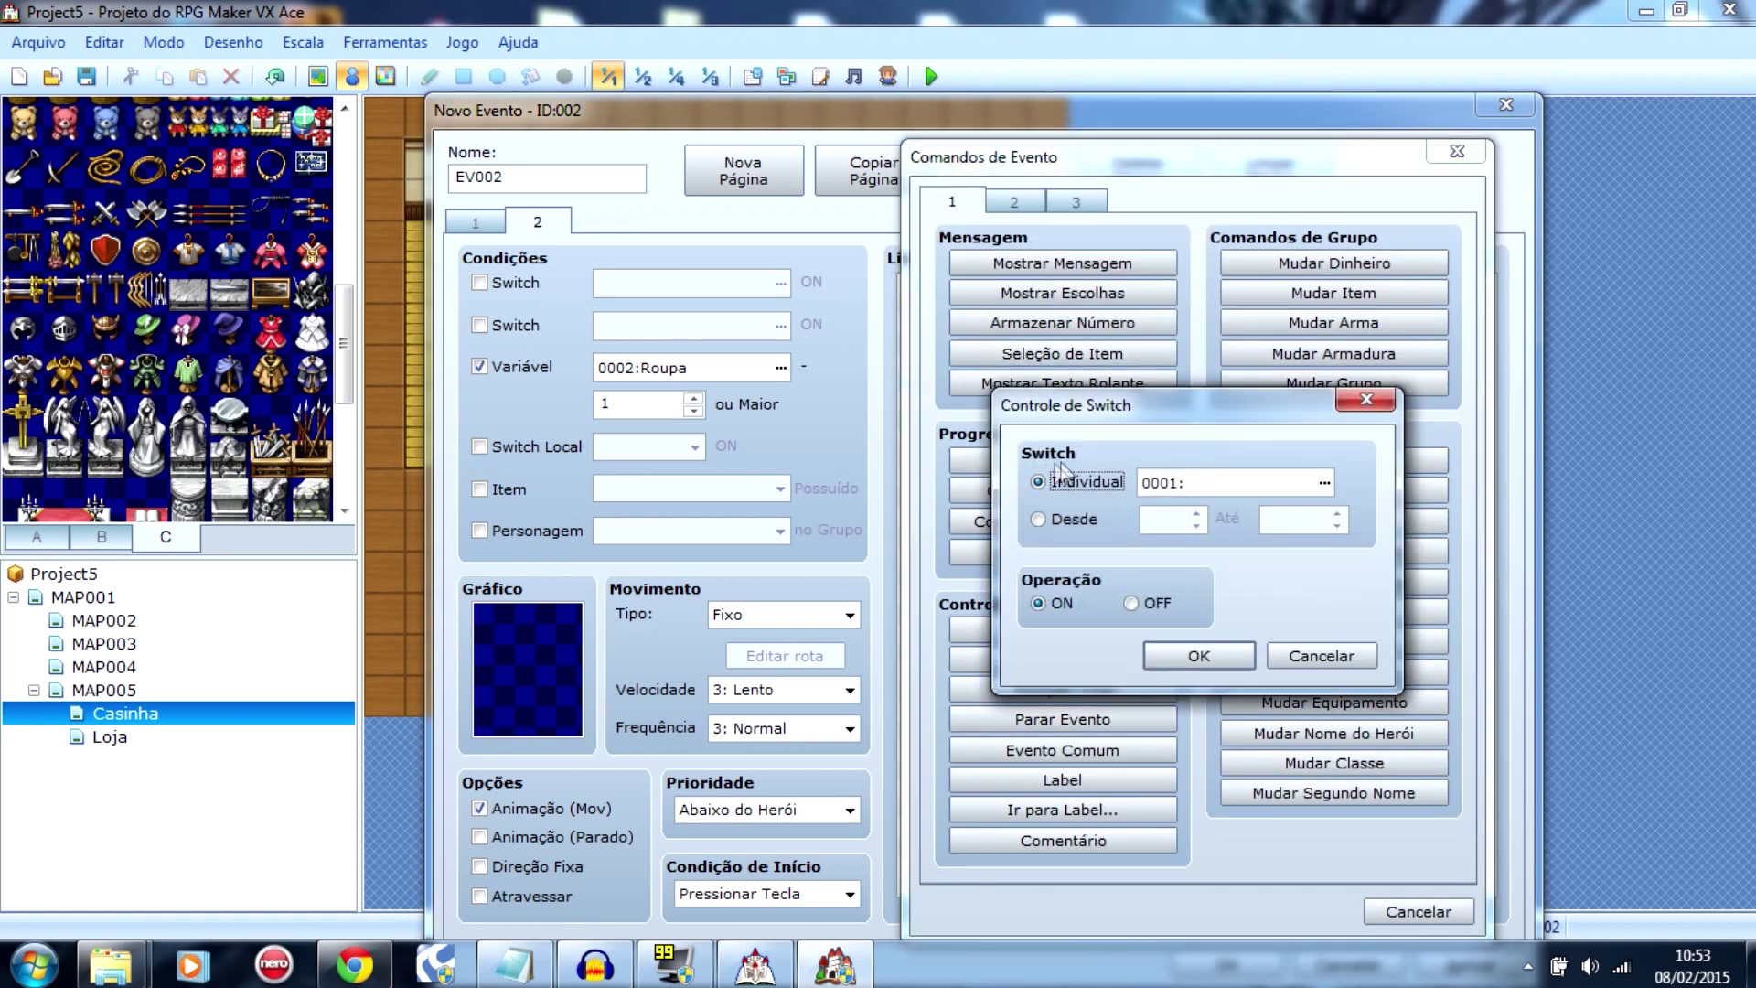
{"action": "left_click", "coordinate": [1382, 430]}
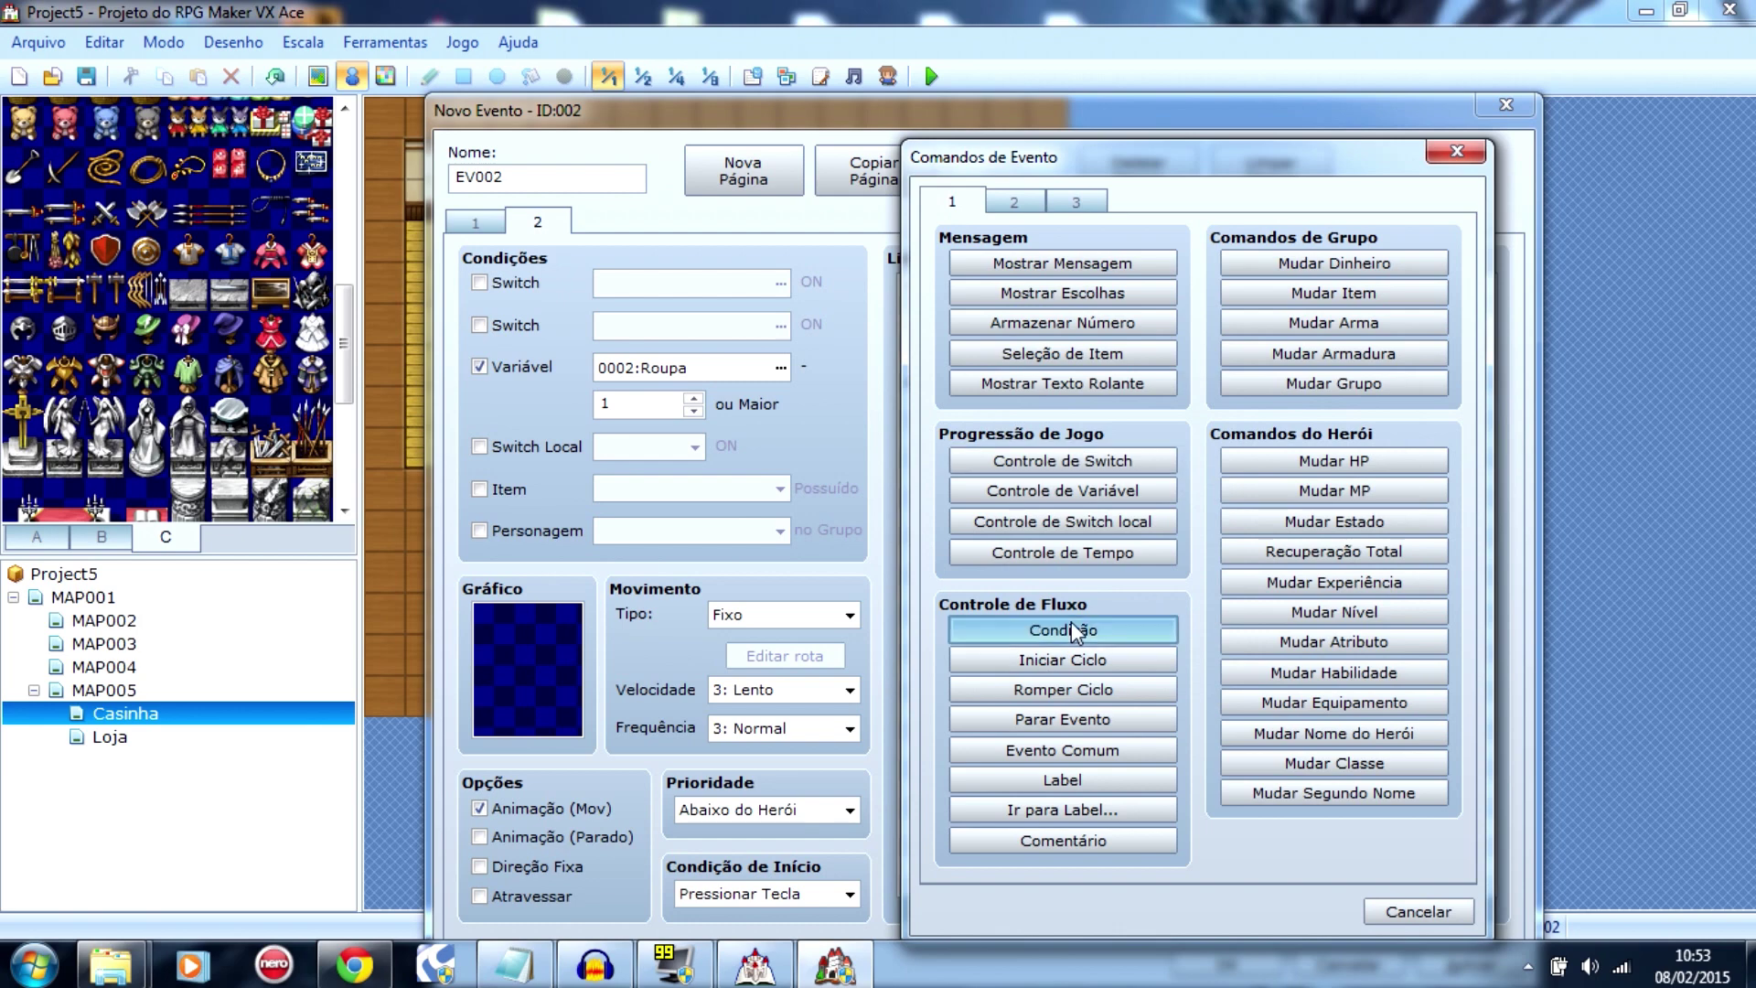
{"action": "left_click", "coordinate": [1070, 629]}
{"action": "left_click", "coordinate": [993, 431]}
{"action": "left_click", "coordinate": [1305, 430]}
{"action": "left_click", "coordinate": [1180, 808]}
{"action": "left_click", "coordinate": [1179, 467]}
{"action": "left_click", "coordinate": [1184, 464]}
{"action": "left_click", "coordinate": [1206, 505]}
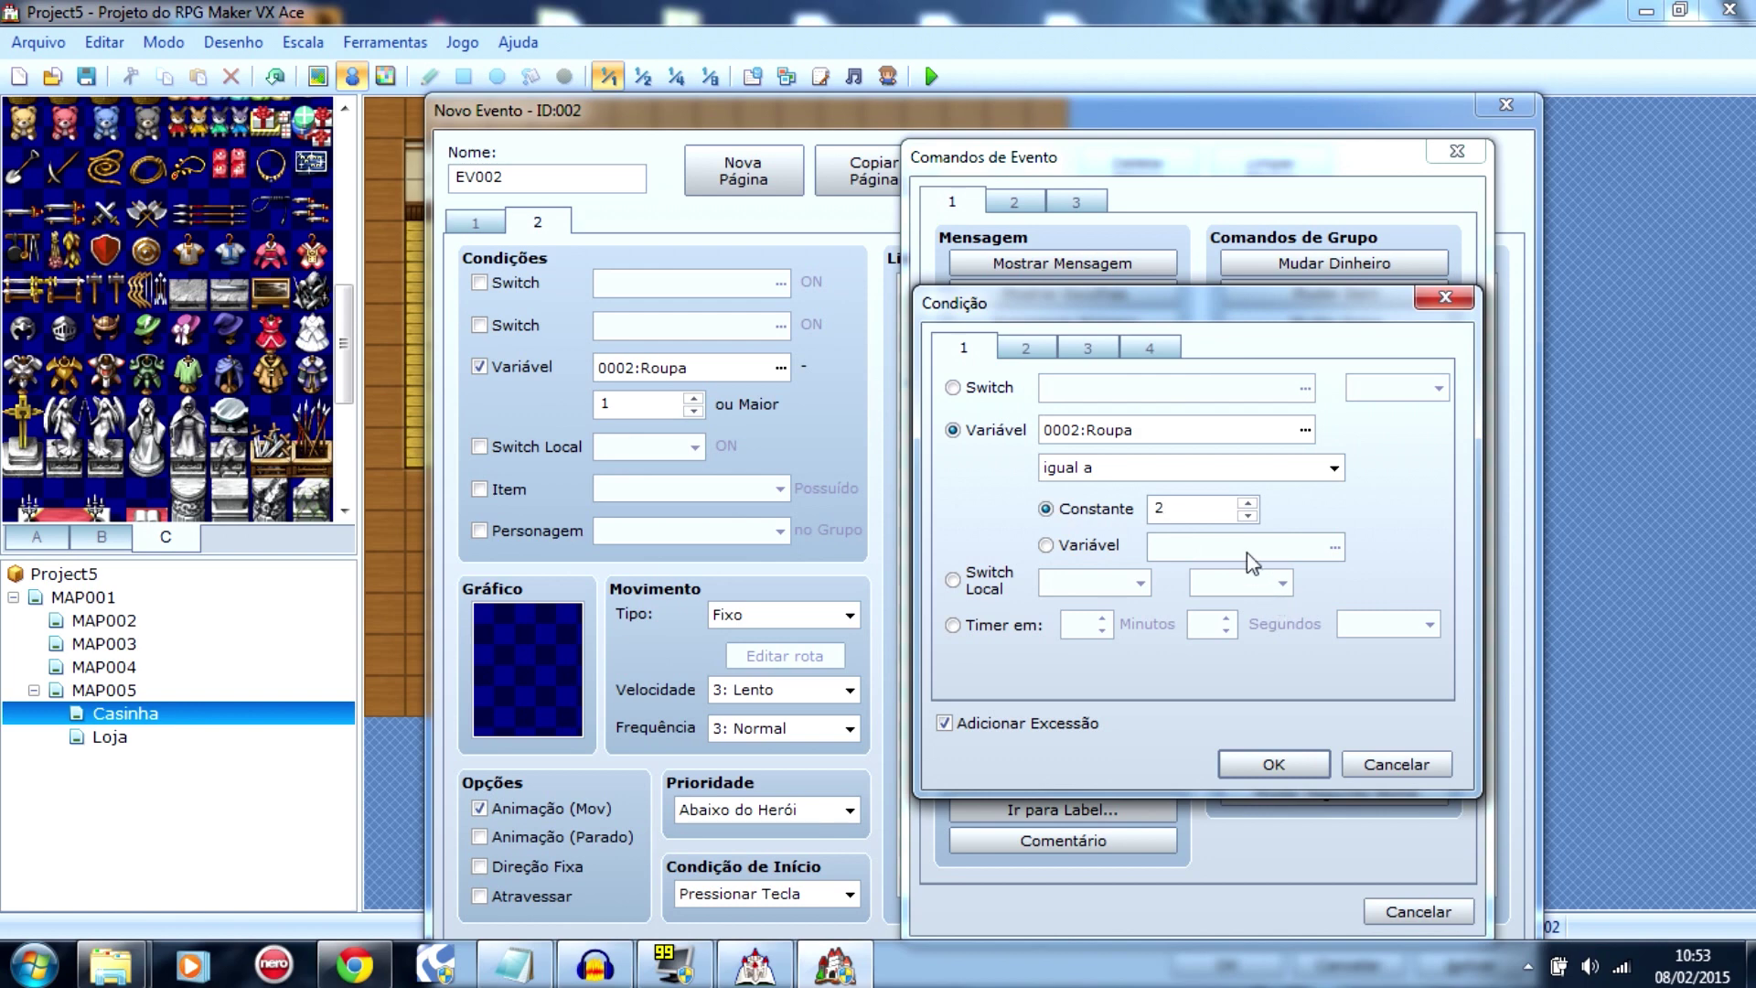
{"action": "left_click", "coordinate": [1274, 765]}
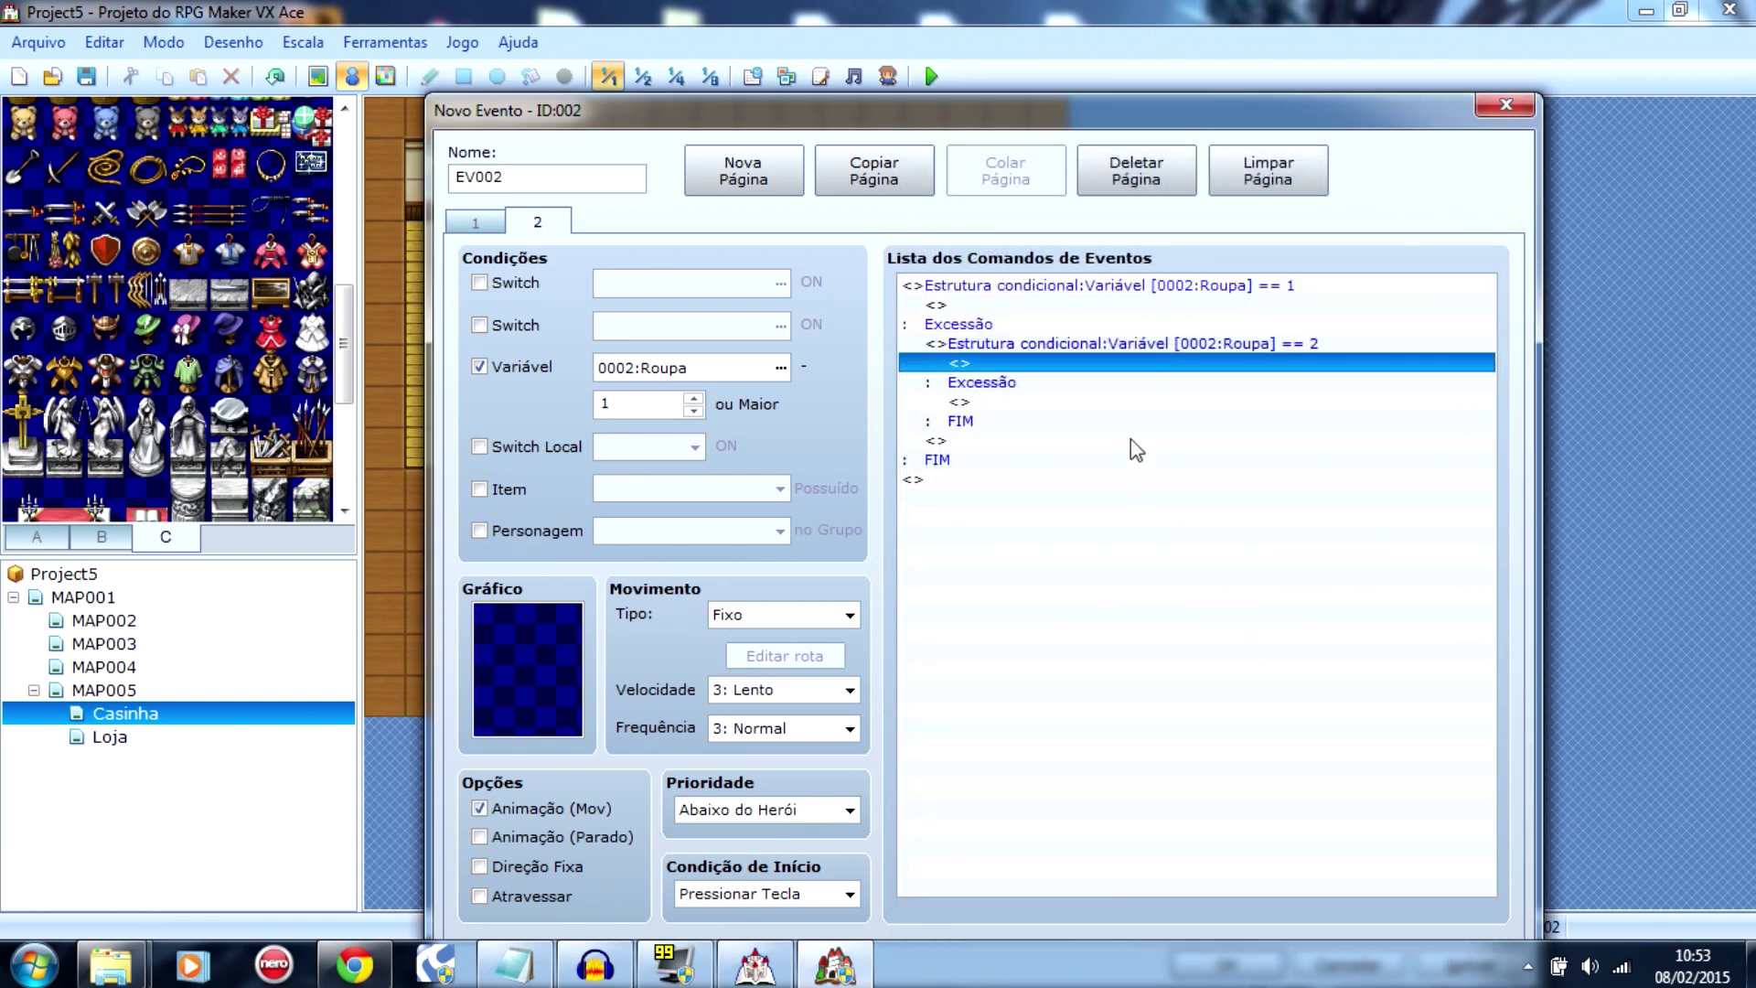
Step: Copy the Roupa == 2 condition into its own exception branch and set the copy's constant to 3
{"action": "left_click", "coordinate": [1007, 403]}
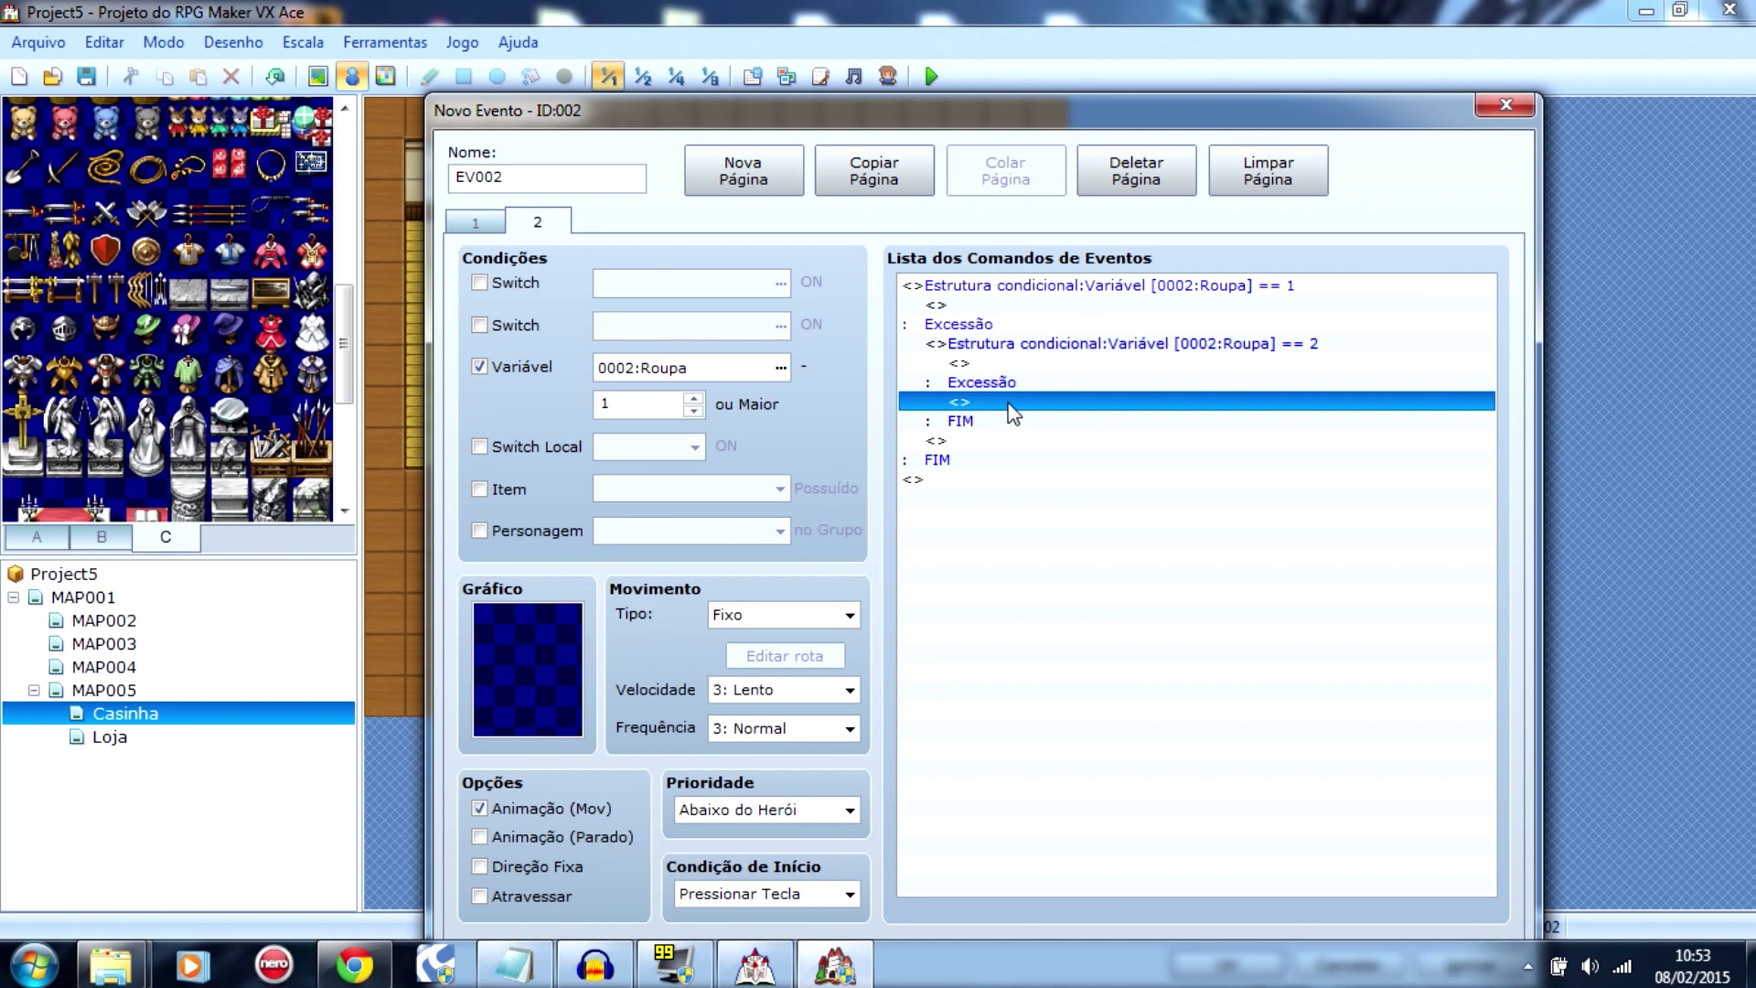
{"action": "left_click", "coordinate": [1025, 345]}
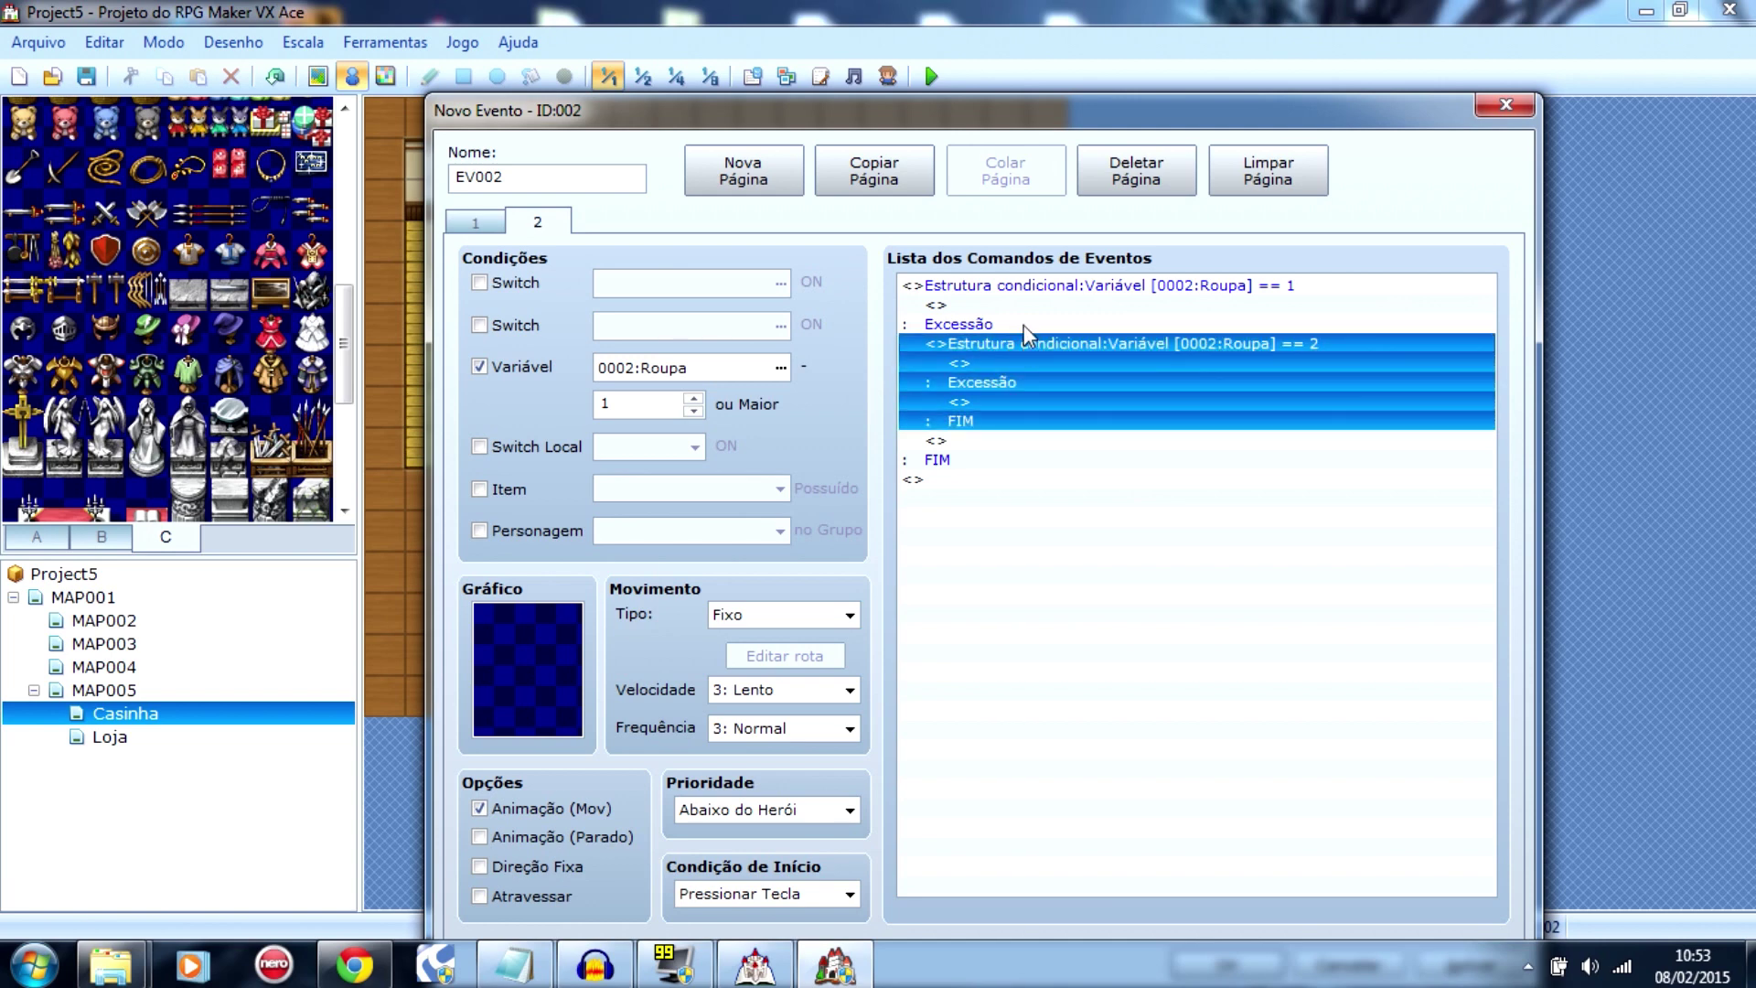
{"action": "left_click", "coordinate": [1025, 402]}
{"action": "key", "text": "ctrl+v"}
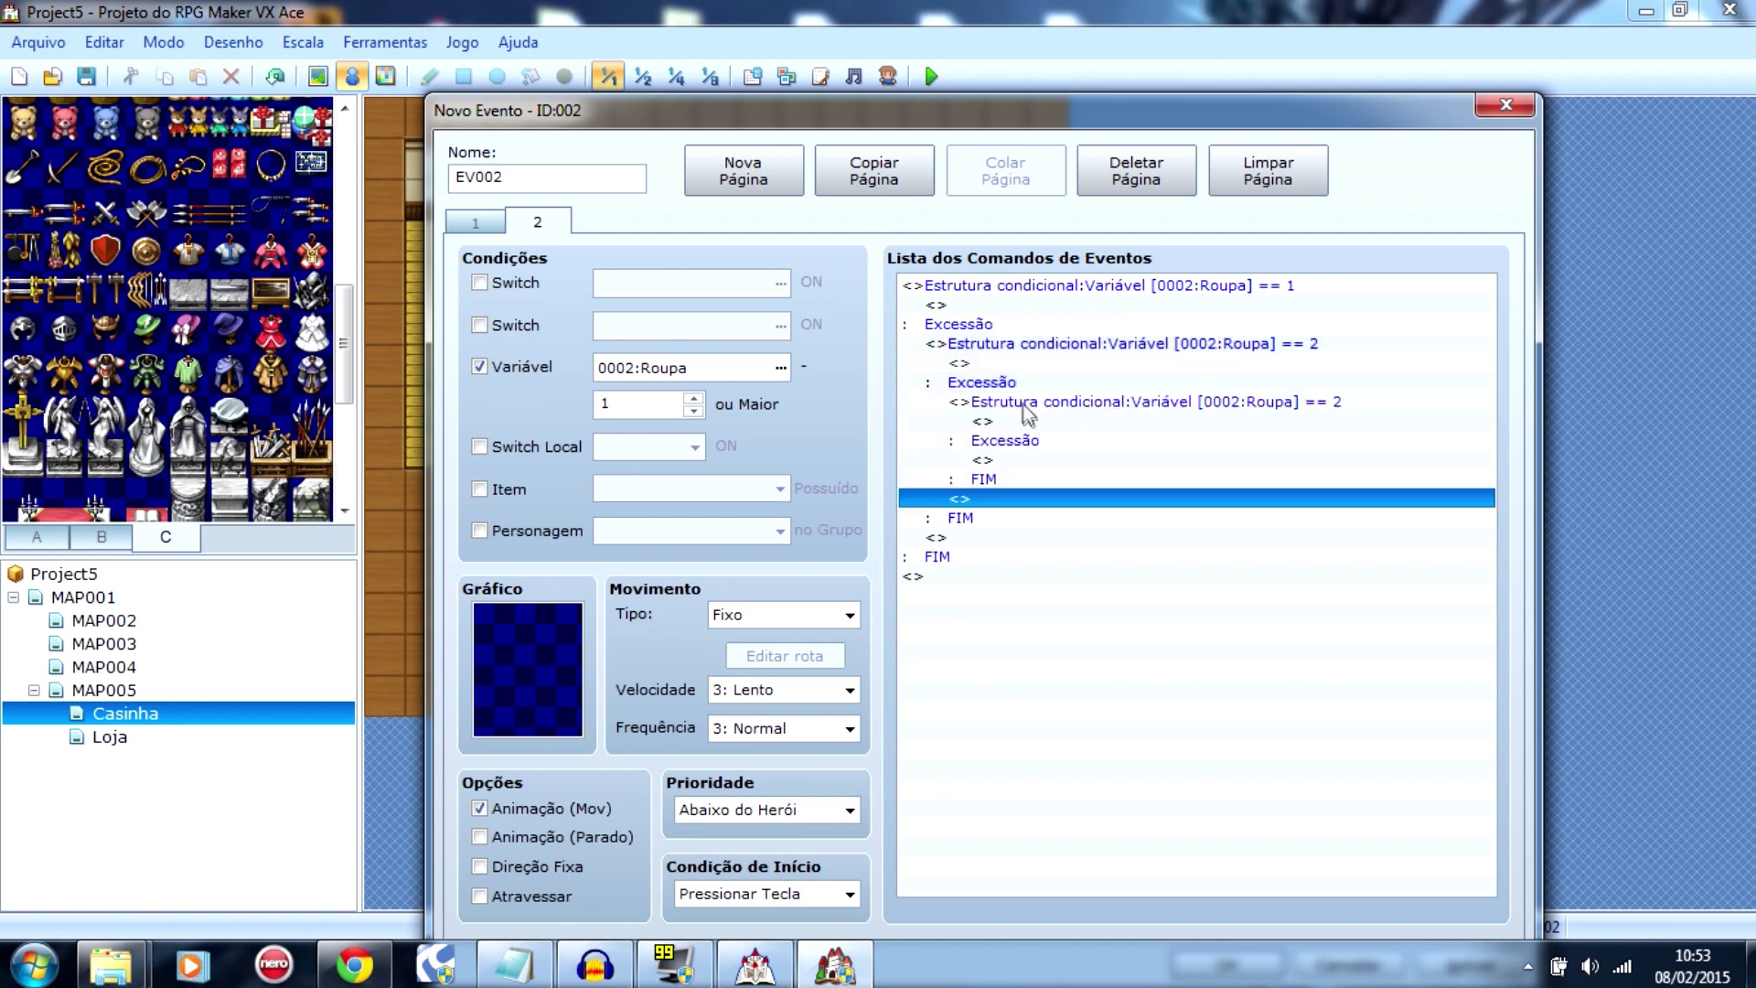
{"action": "double_click", "coordinate": [1047, 403]}
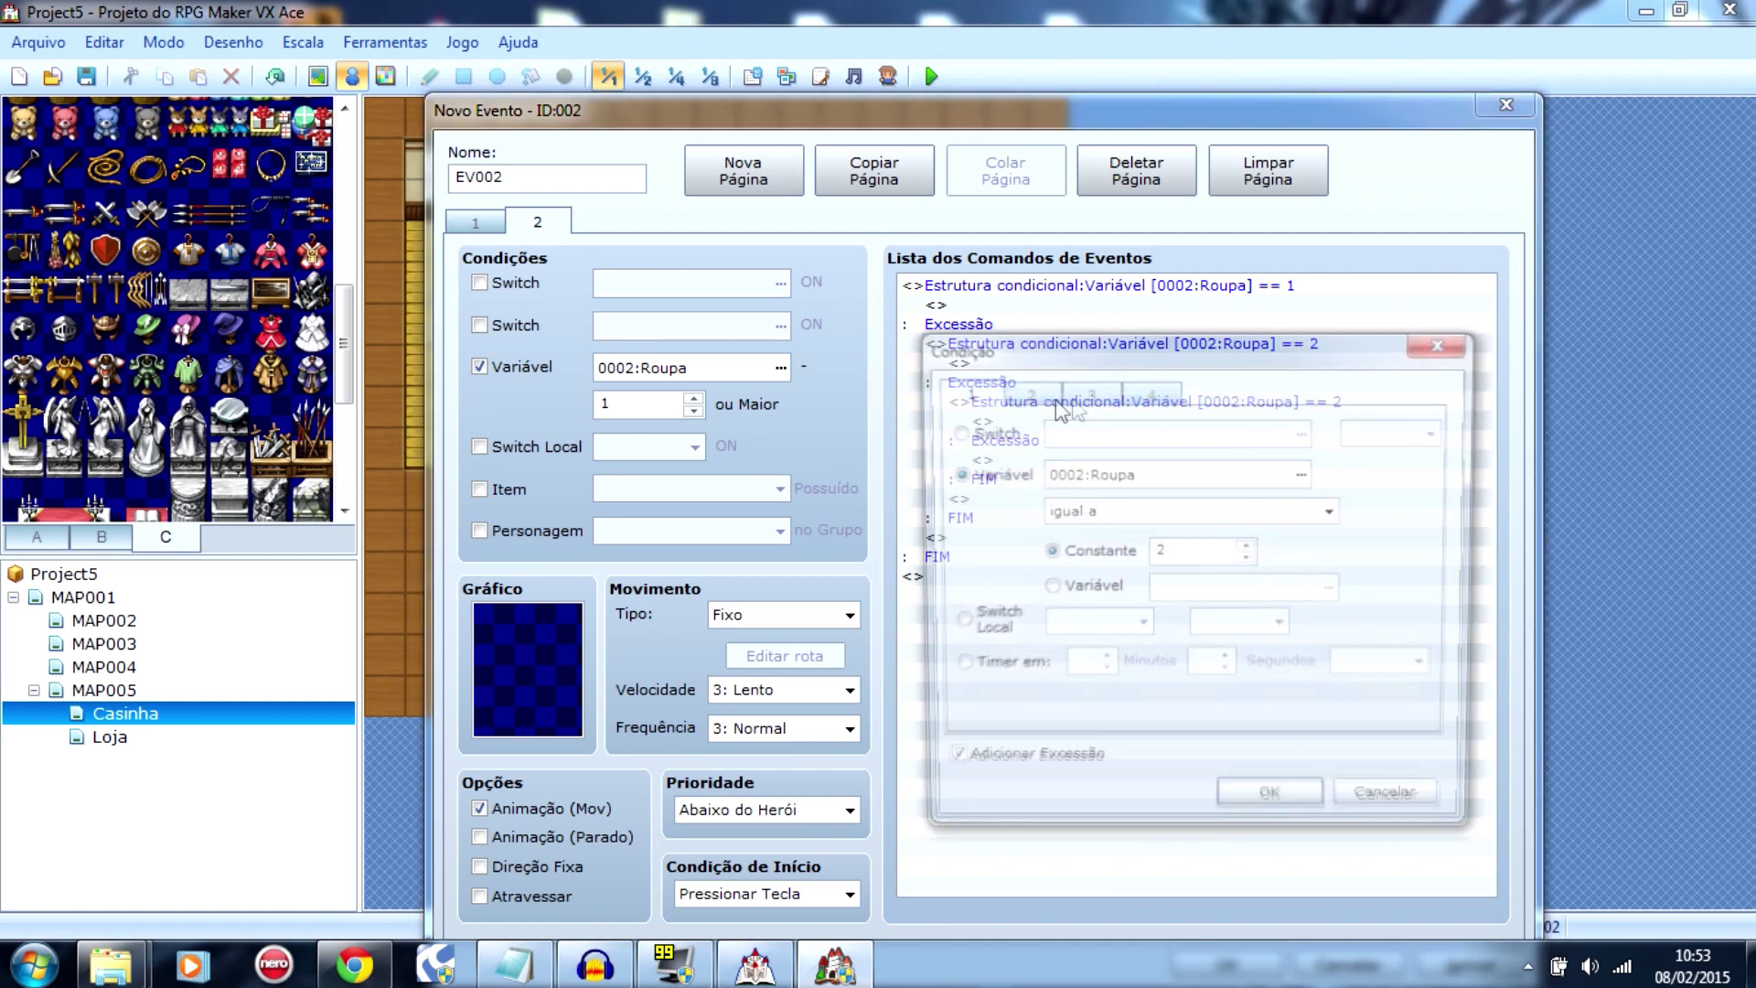
{"action": "double_click", "coordinate": [1158, 552]}
{"action": "type", "text": "3"}
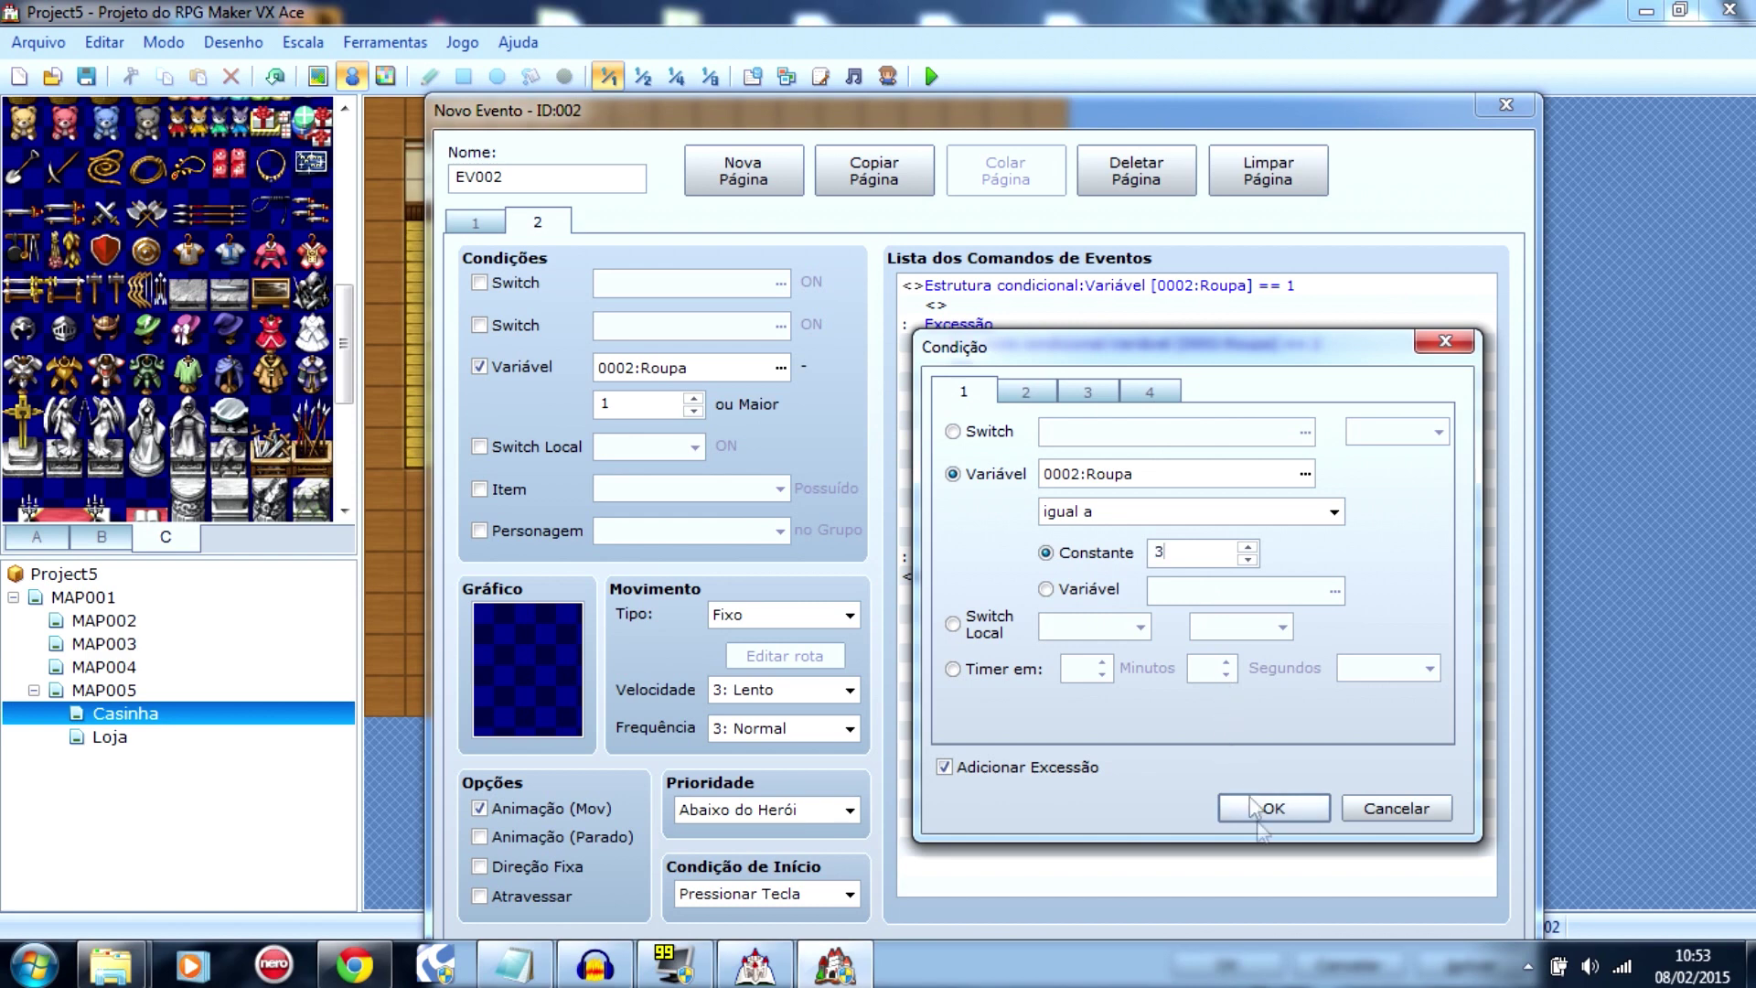
{"action": "left_click", "coordinate": [1260, 812]}
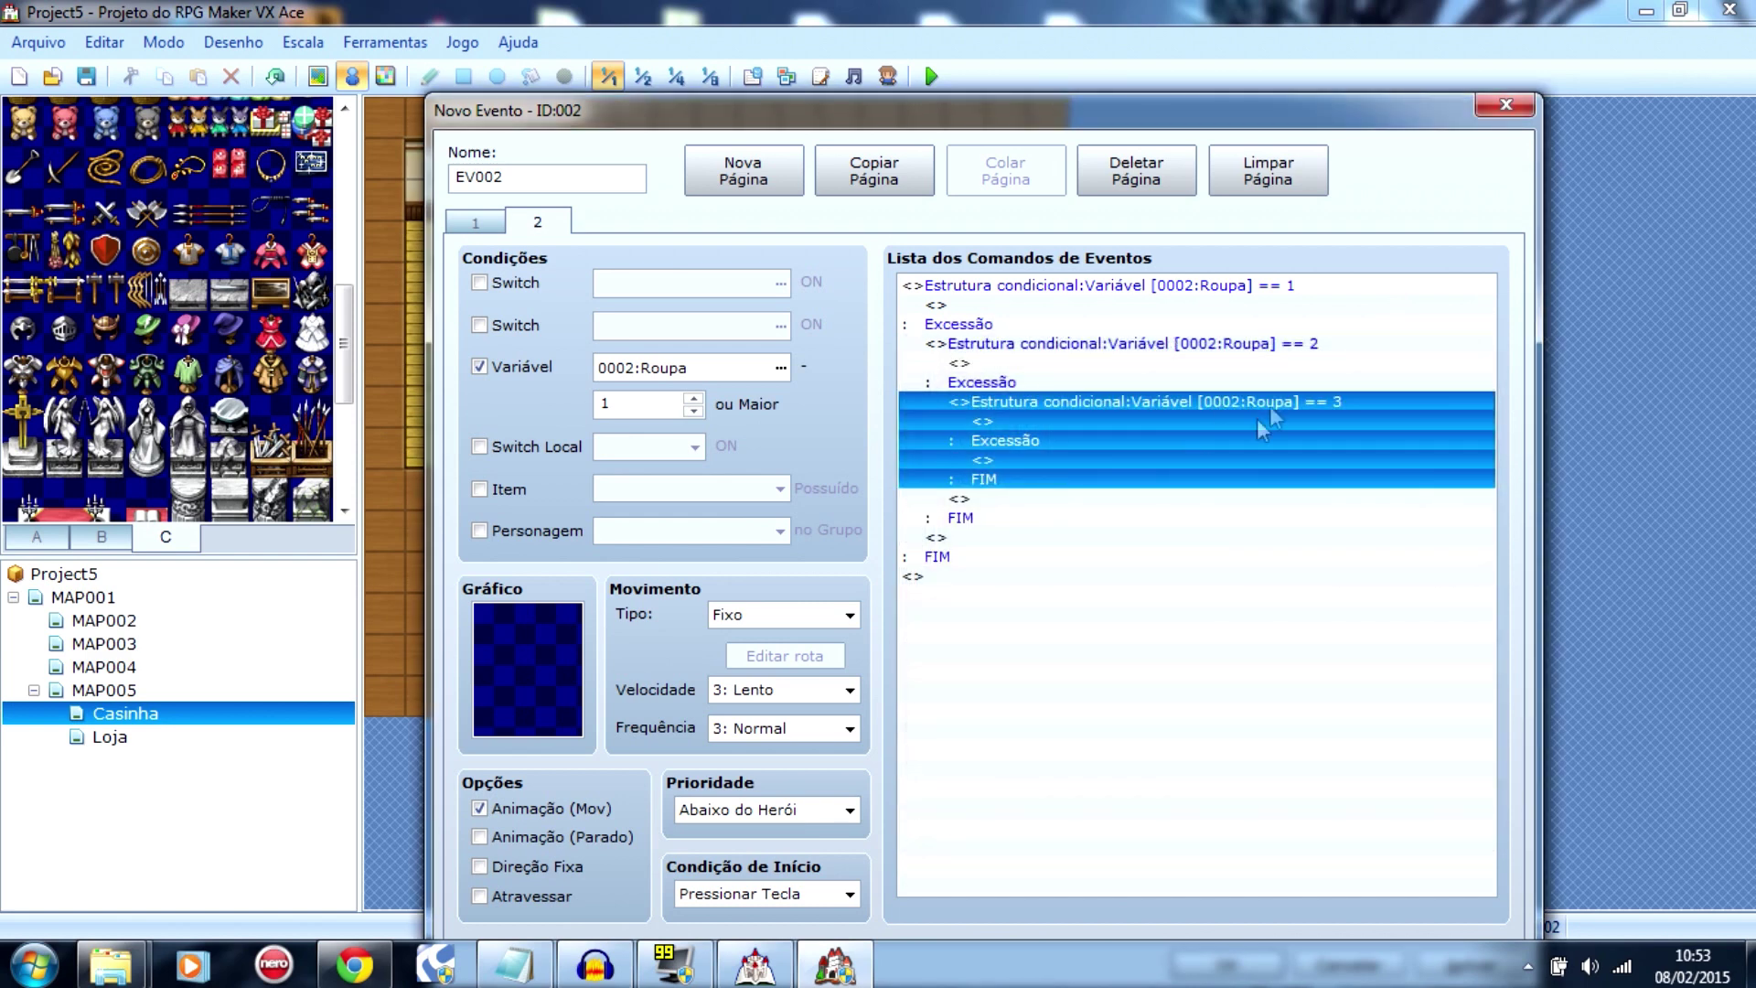
{"action": "left_click", "coordinate": [1284, 287]}
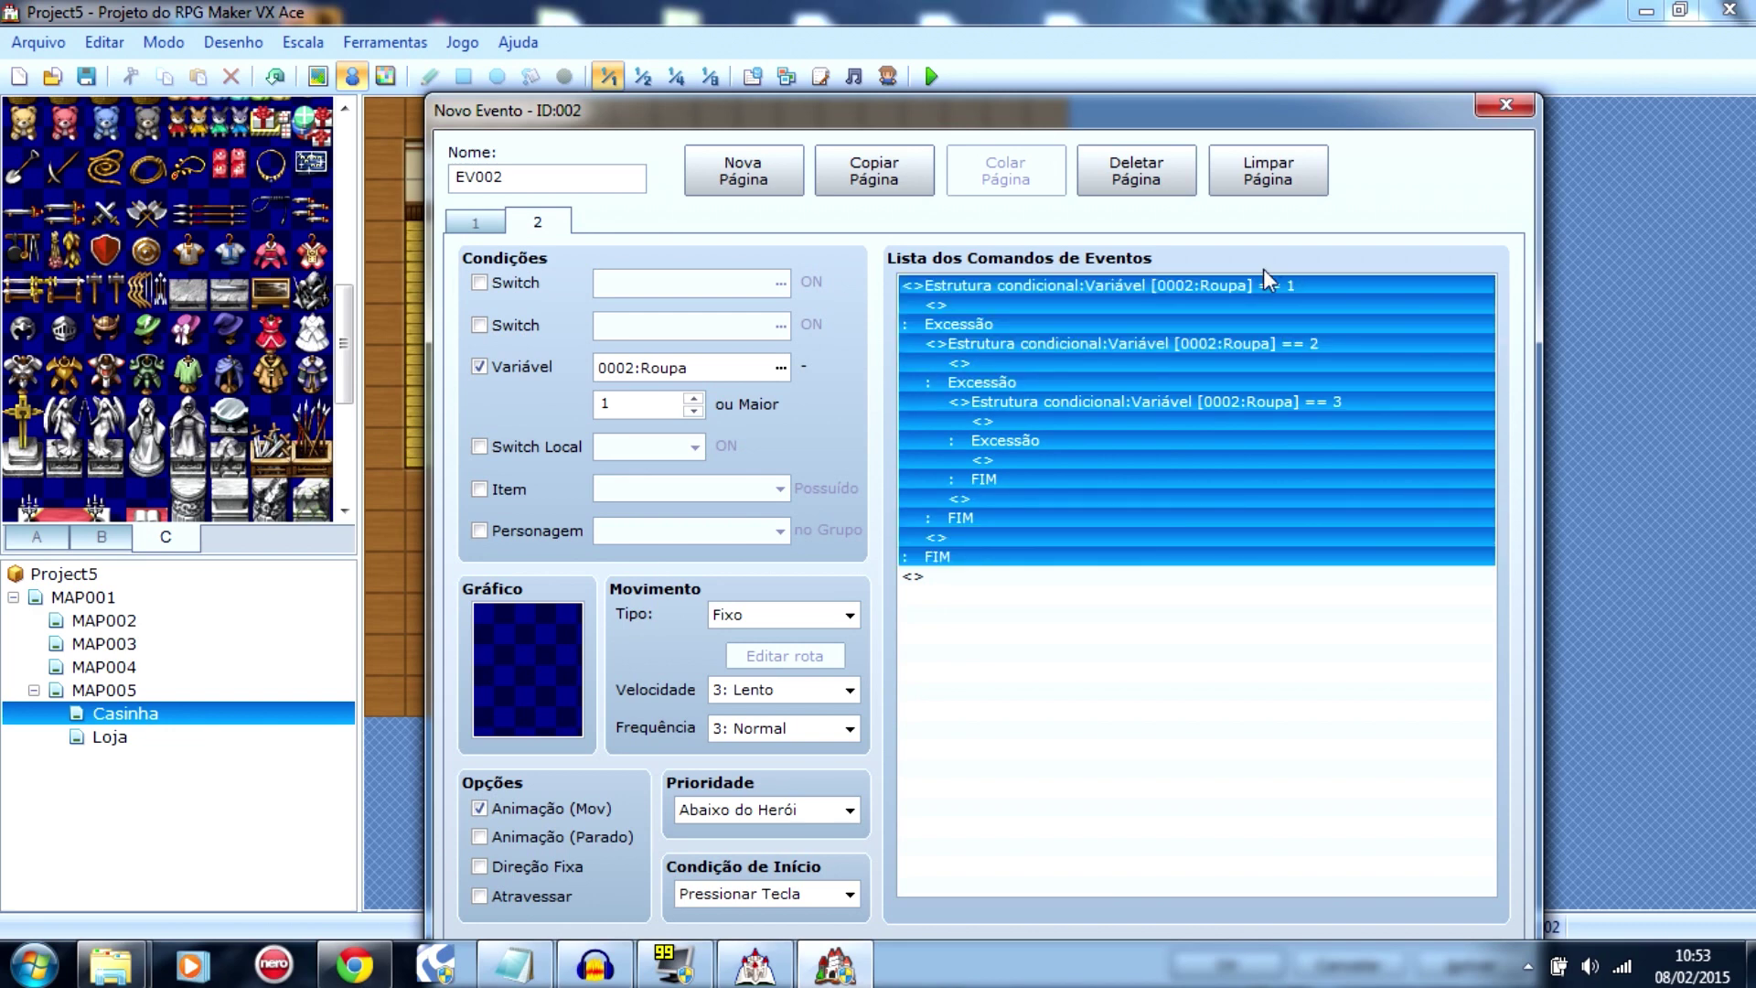
{"action": "left_click", "coordinate": [1304, 346]}
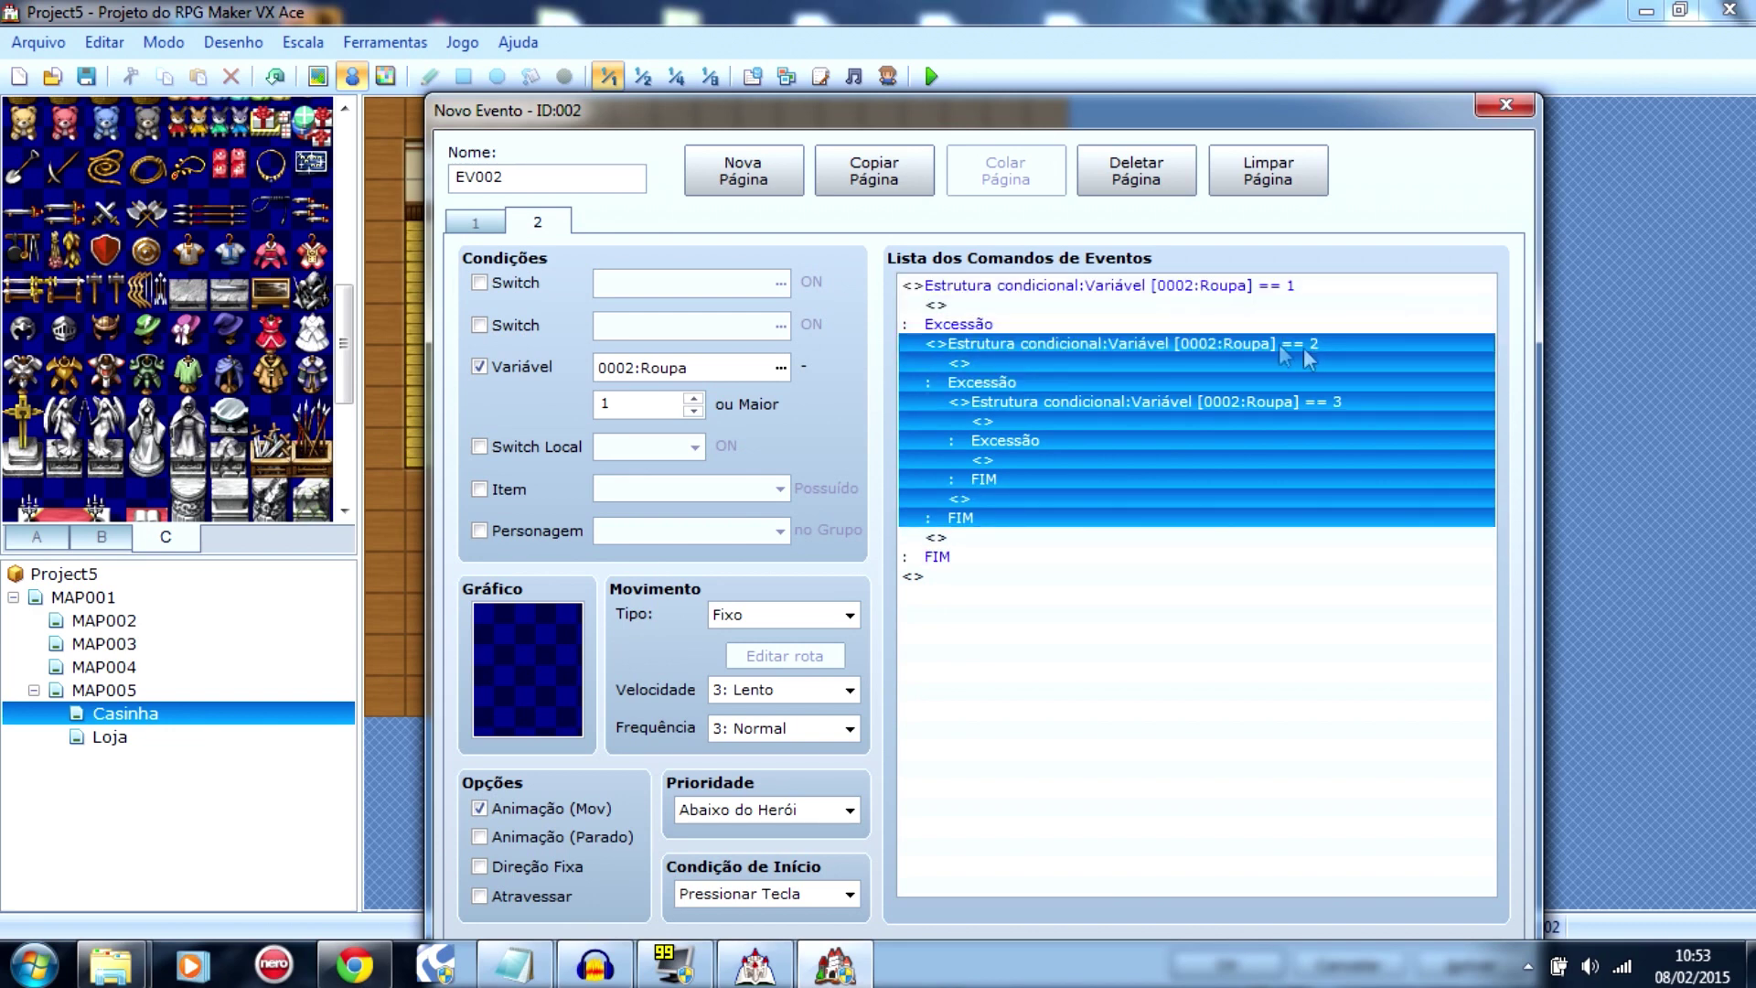
{"action": "left_click", "coordinate": [1302, 404]}
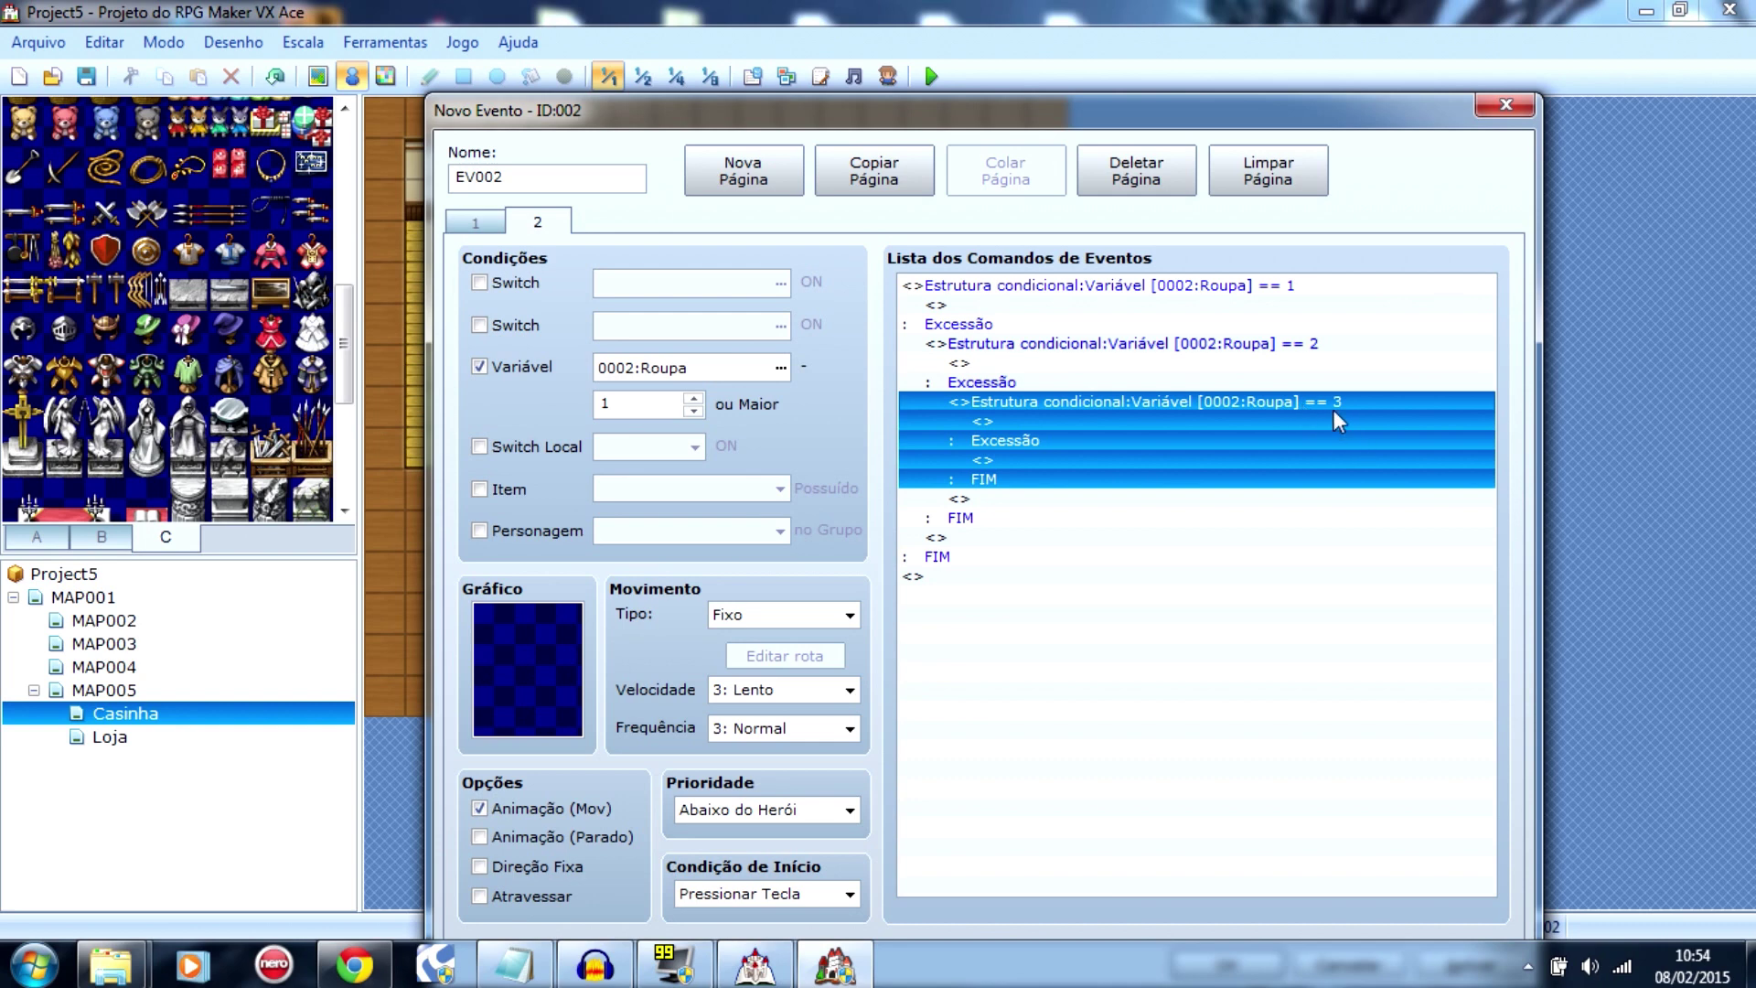
Step: Paste the copied condition into the exception of the Roupa == 3 branch and set its constant to 4
{"action": "left_click", "coordinate": [995, 464]}
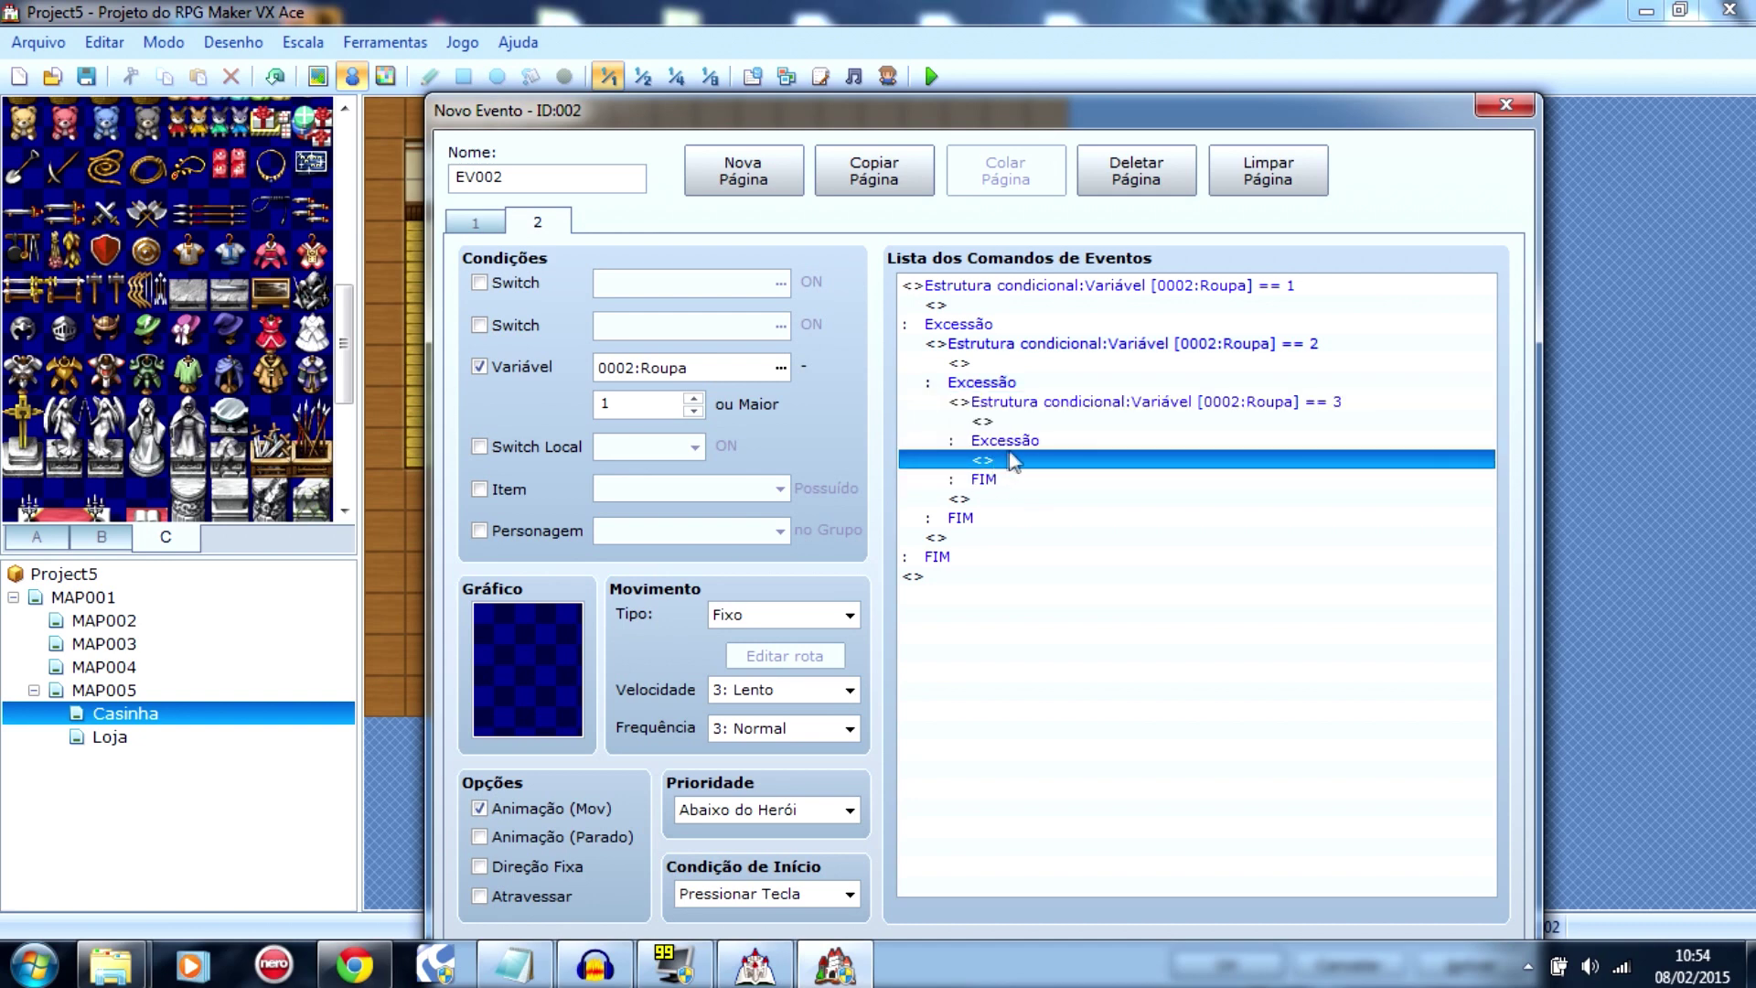
{"action": "key", "text": "ctrl+v"}
{"action": "left_click", "coordinate": [1061, 462]}
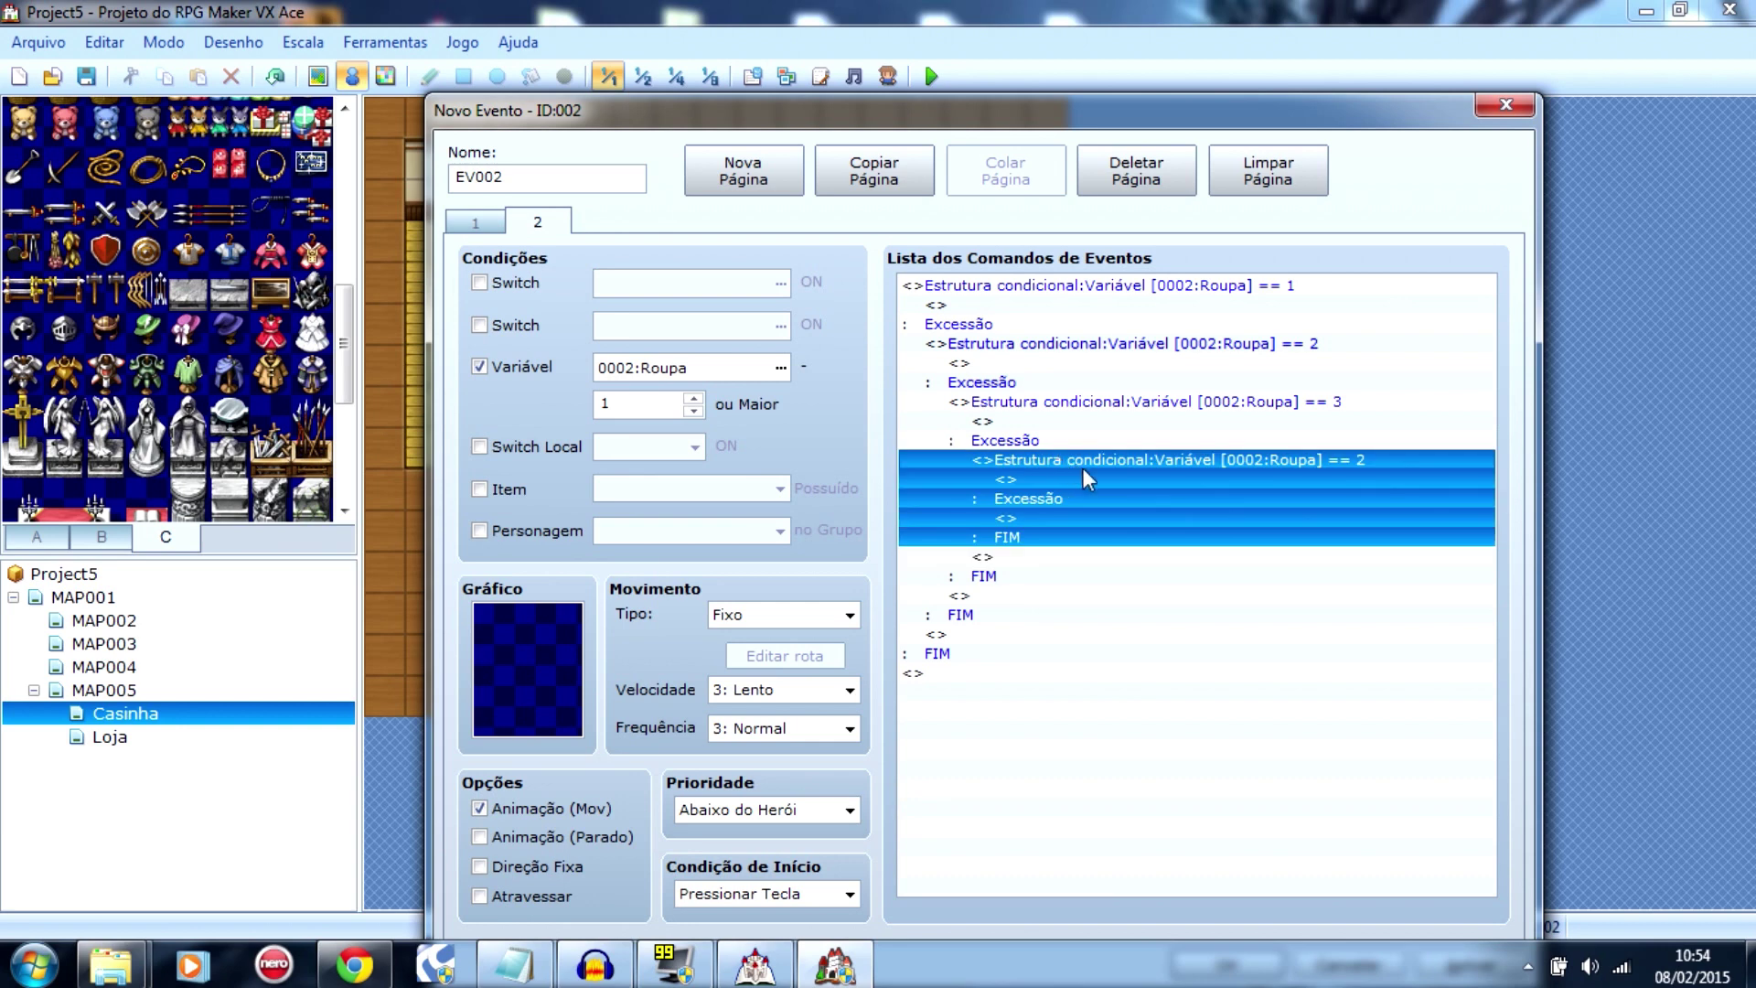
{"action": "double_click", "coordinate": [1063, 464]}
{"action": "key", "text": "BackSpace"}
{"action": "type", "text": "4"}
{"action": "left_click", "coordinate": [1271, 809]}
Step: Paste the condition into the exception of the Roupa == 4 branch and set its constant to 5
{"action": "left_click", "coordinate": [1108, 519]}
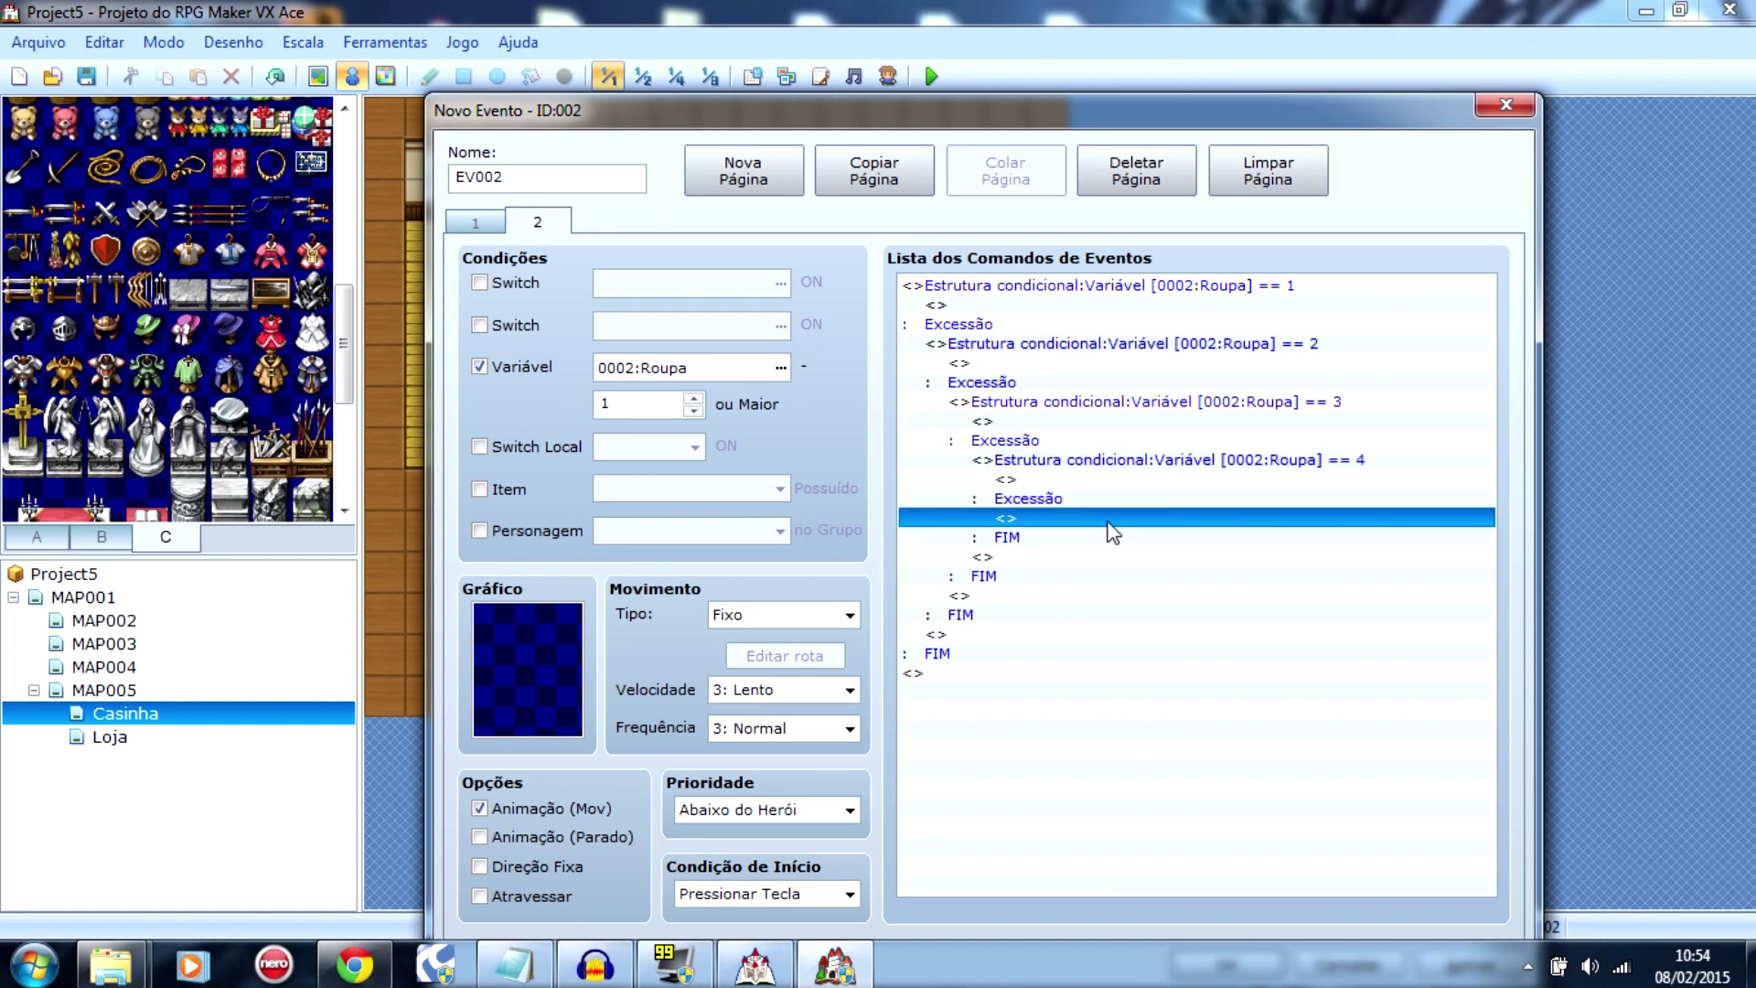
{"action": "key", "text": "ctrl+v"}
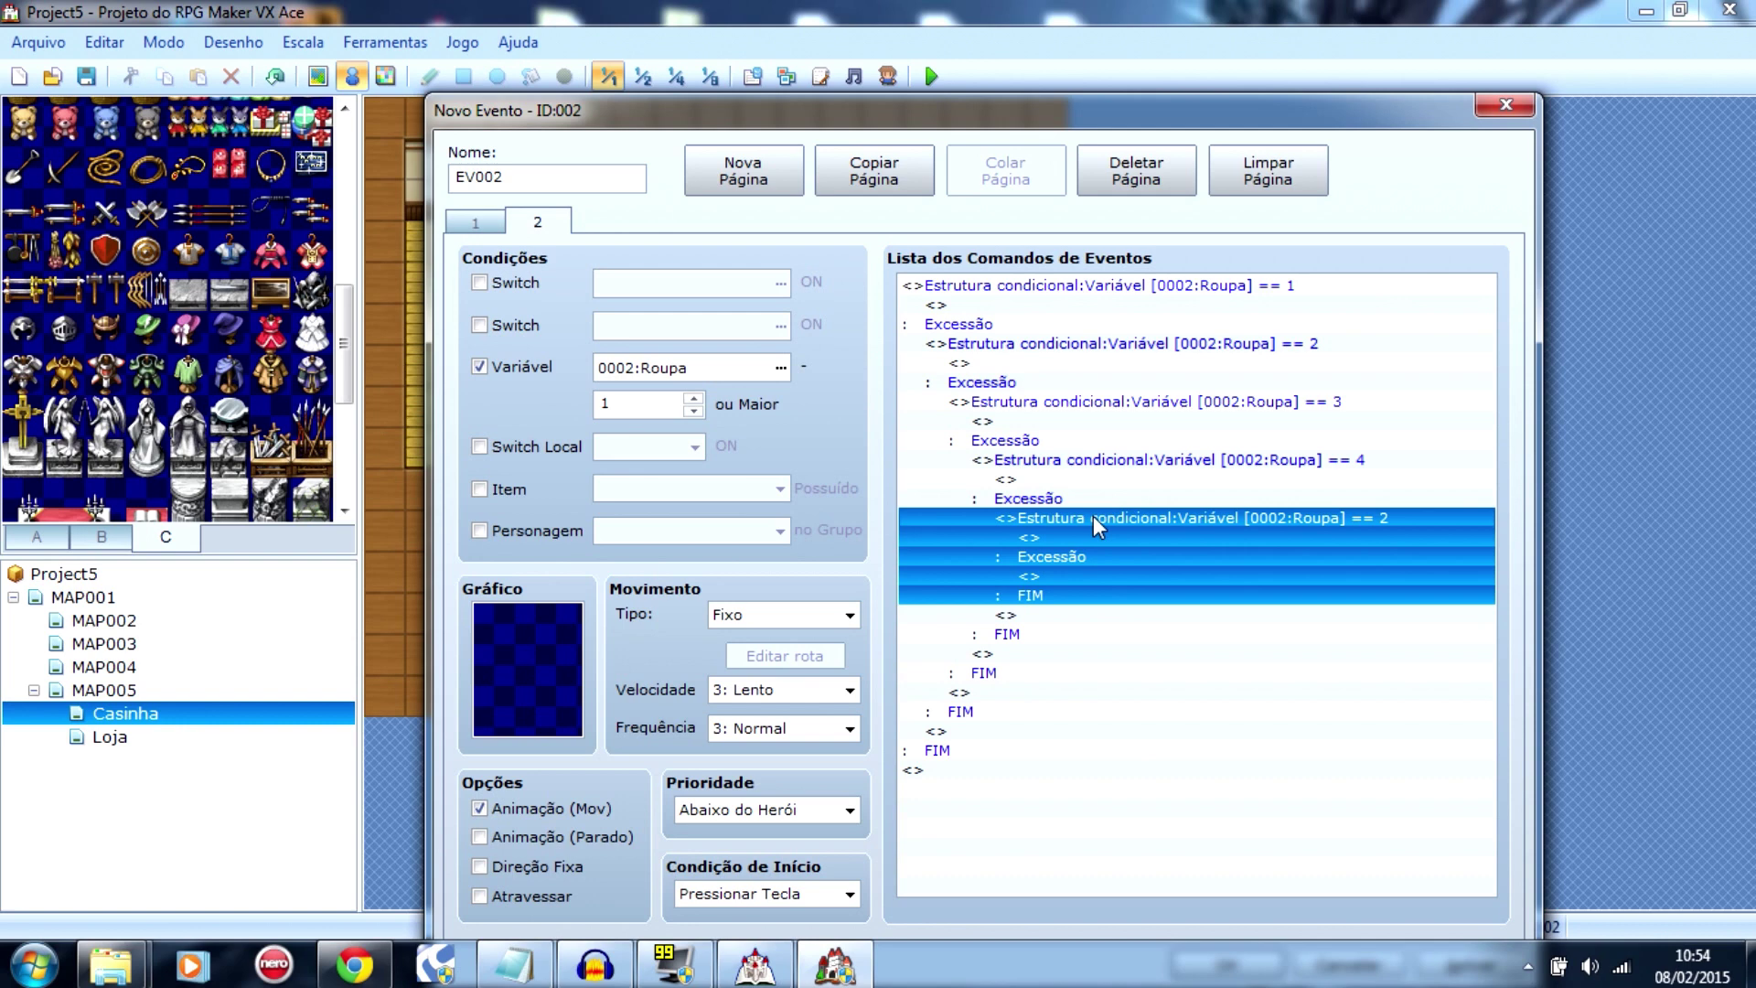
{"action": "double_click", "coordinate": [1093, 515]}
{"action": "type", "text": "5"}
{"action": "left_click", "coordinate": [1273, 809]}
{"action": "left_click", "coordinate": [1335, 463]}
{"action": "left_click", "coordinate": [1196, 285]}
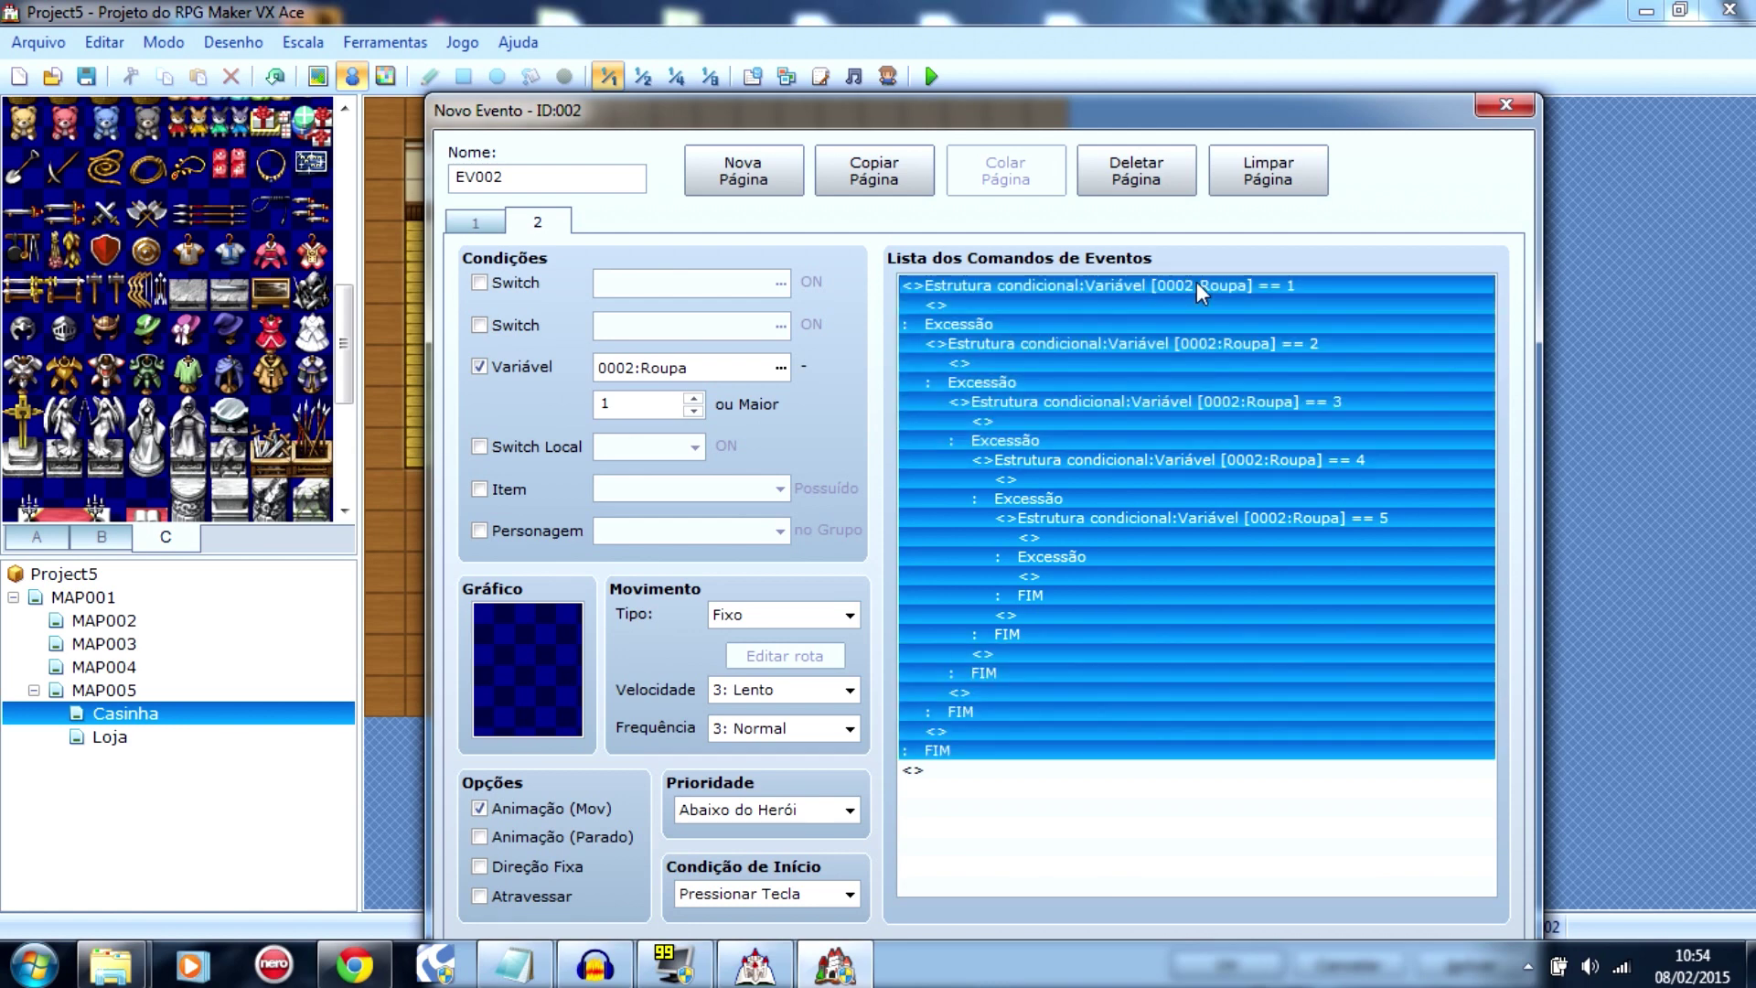
{"action": "left_click", "coordinate": [1182, 541]}
Step: Paste the condition into the exception of the Roupa == 5 branch and set its constant to 6
{"action": "left_click", "coordinate": [1161, 577]}
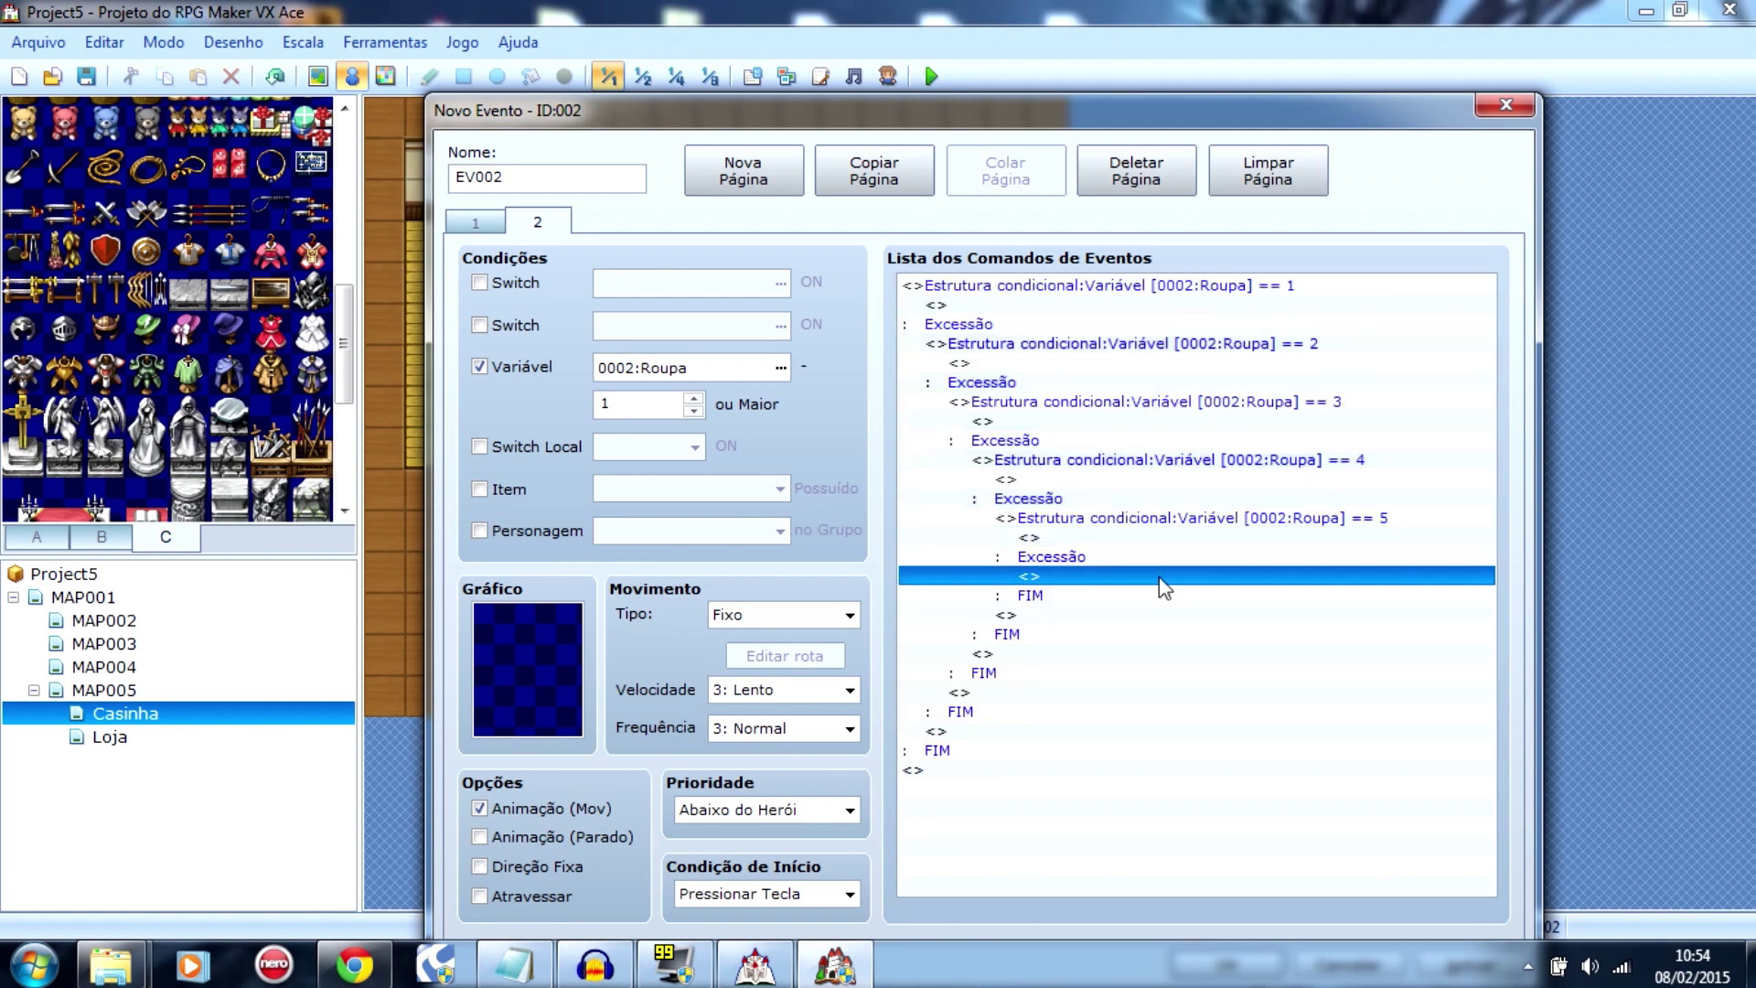
{"action": "key", "text": "ctrl+v"}
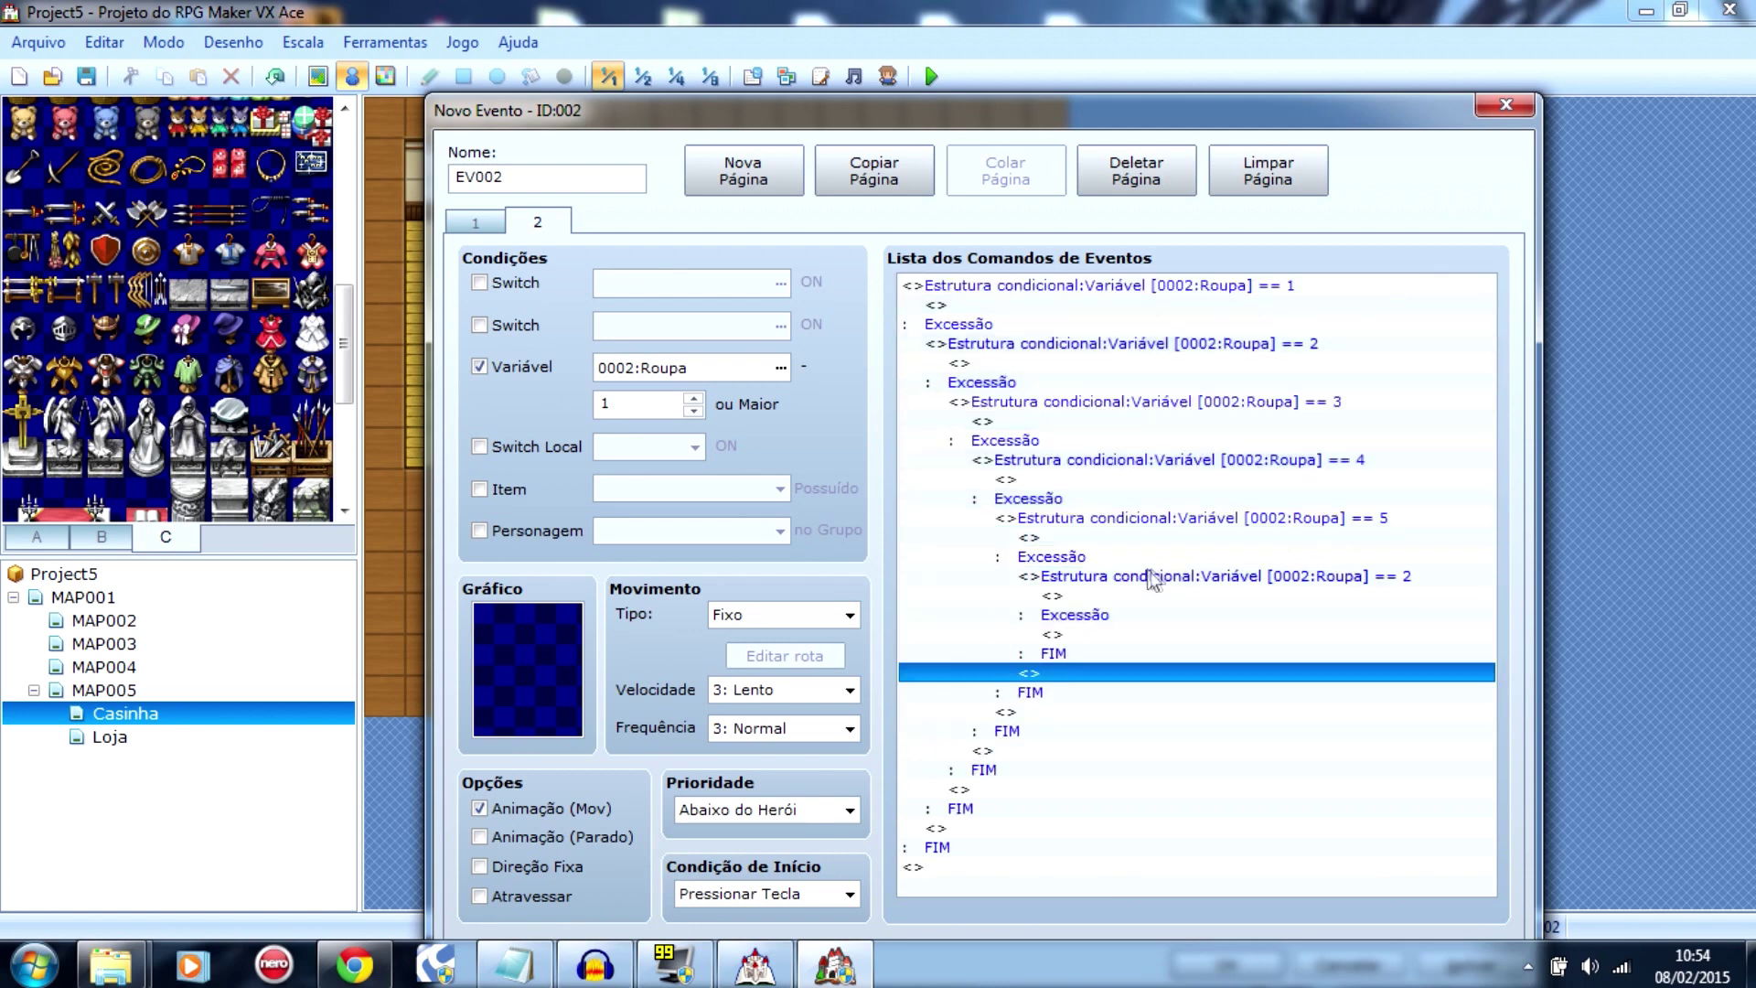
{"action": "left_click", "coordinate": [1236, 577]}
{"action": "double_click", "coordinate": [1237, 576]}
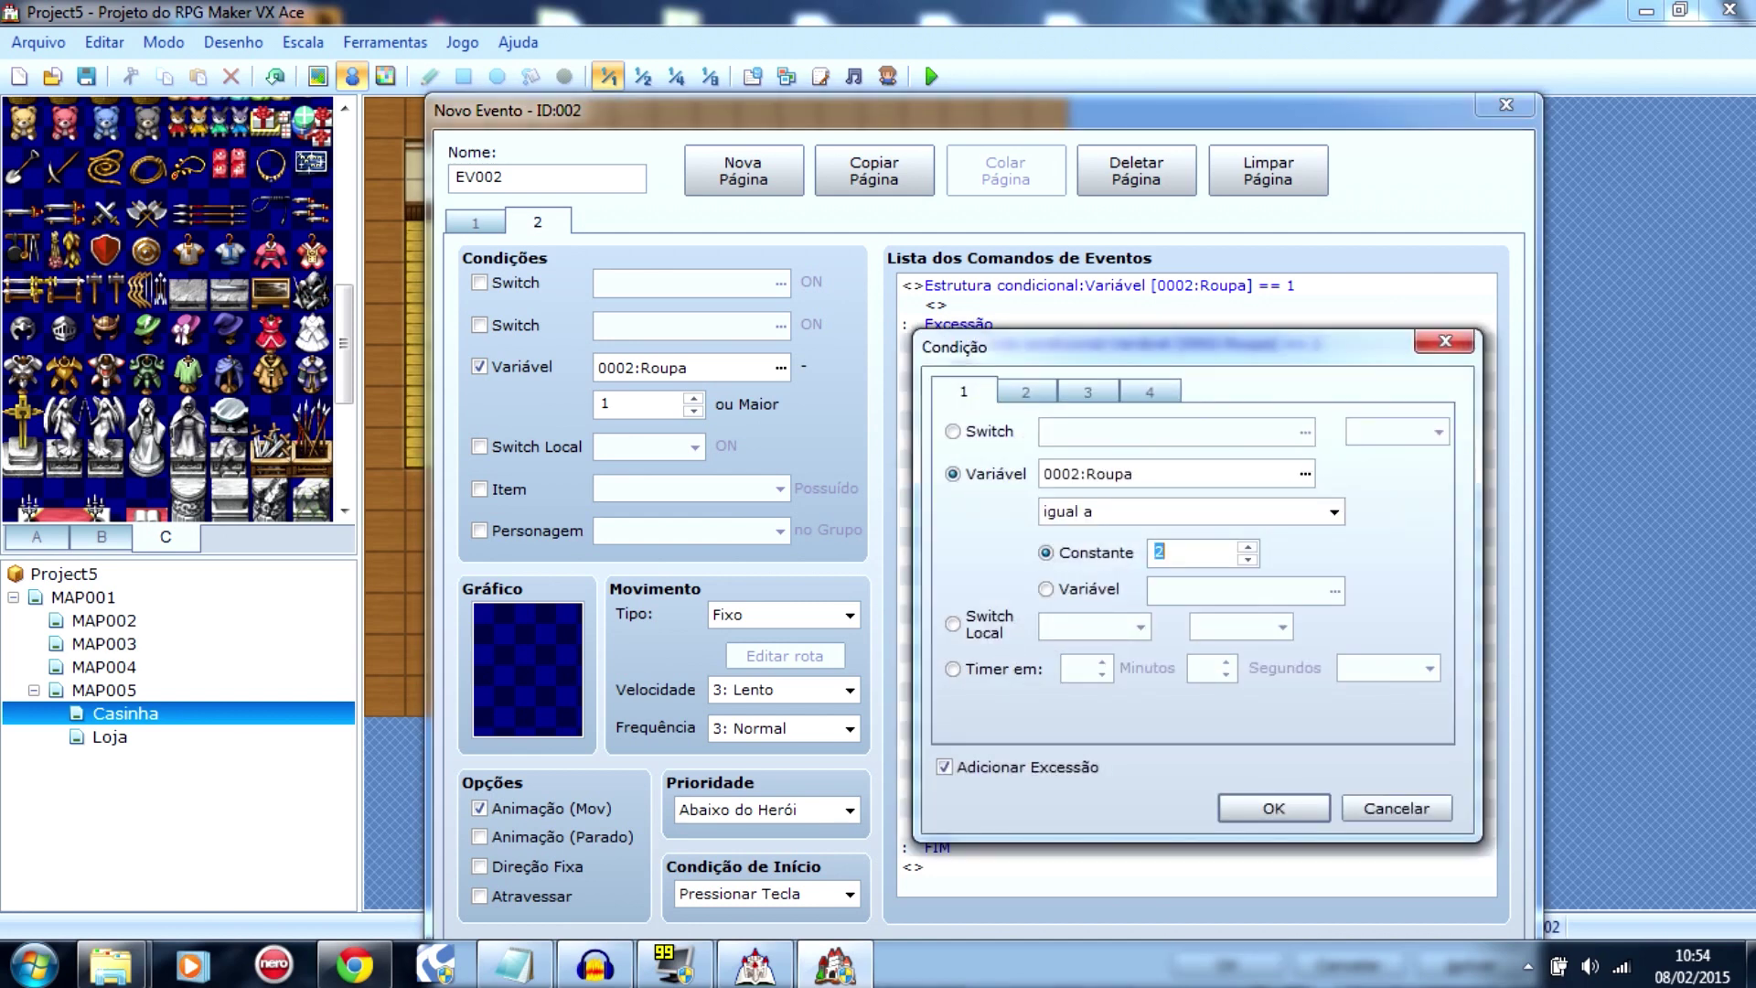
{"action": "type", "text": "6"}
{"action": "left_click", "coordinate": [1281, 809]}
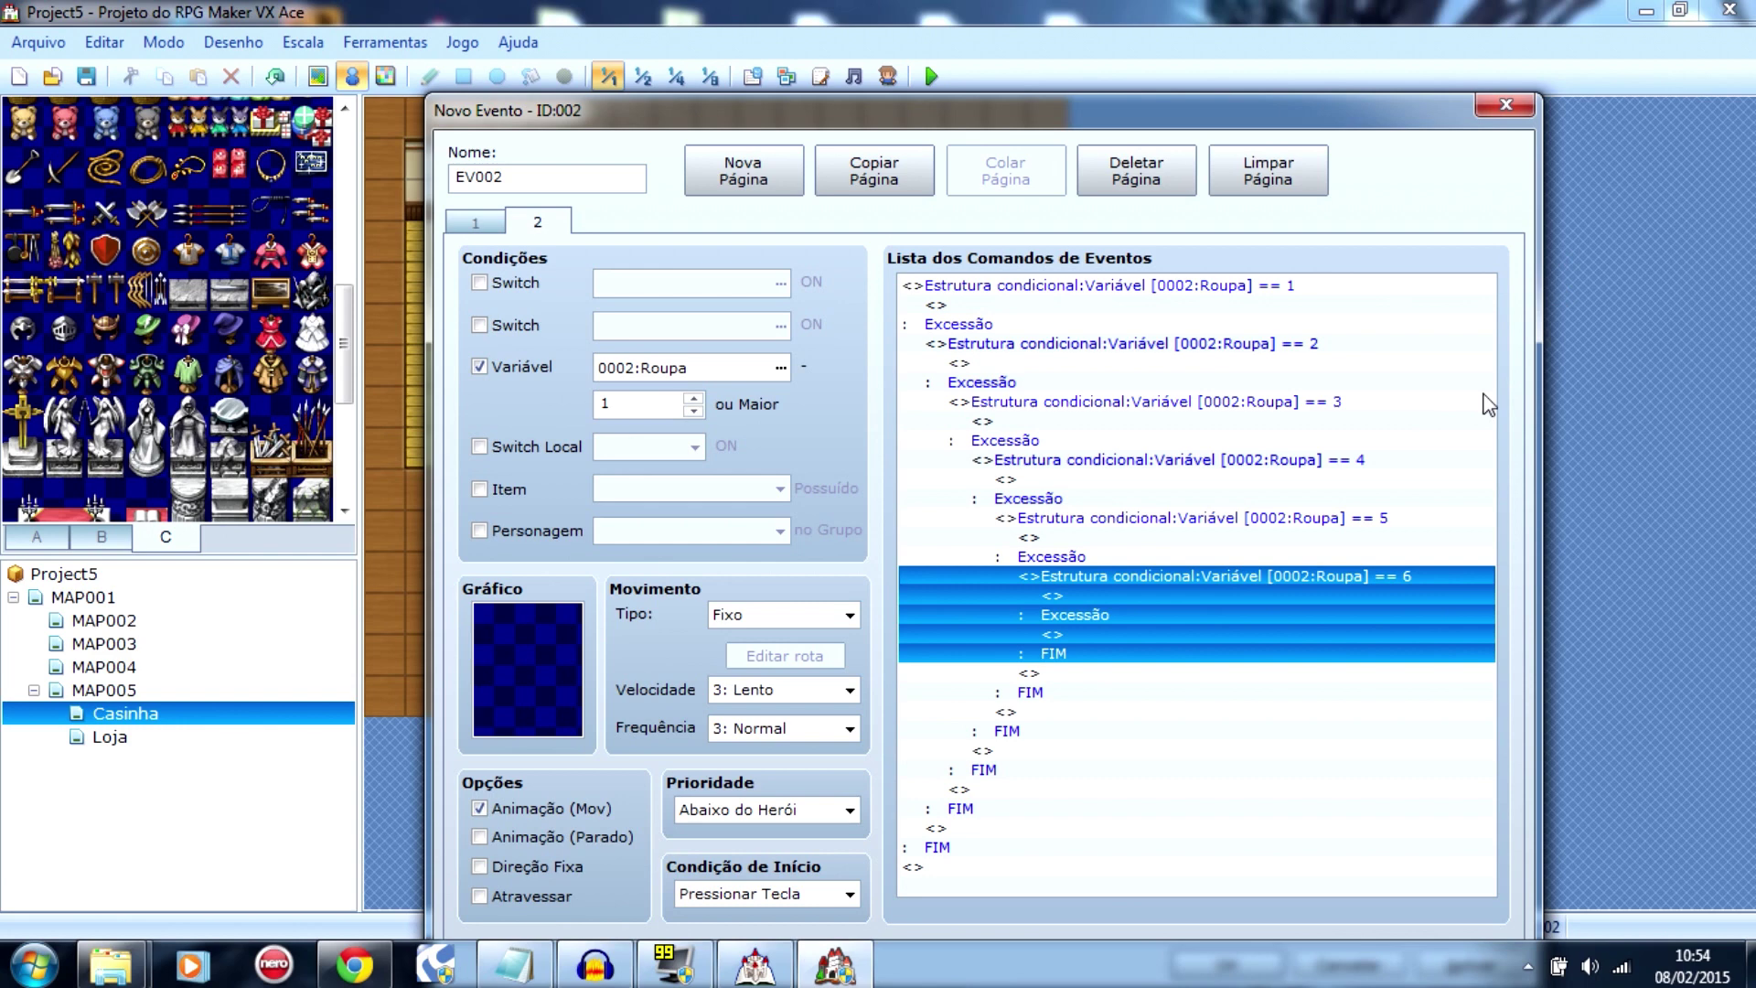
Step: Add the message "Voce gostaria de trocar de roupa???" inside the Roupa == 1 branch
{"action": "double_click", "coordinate": [979, 306]}
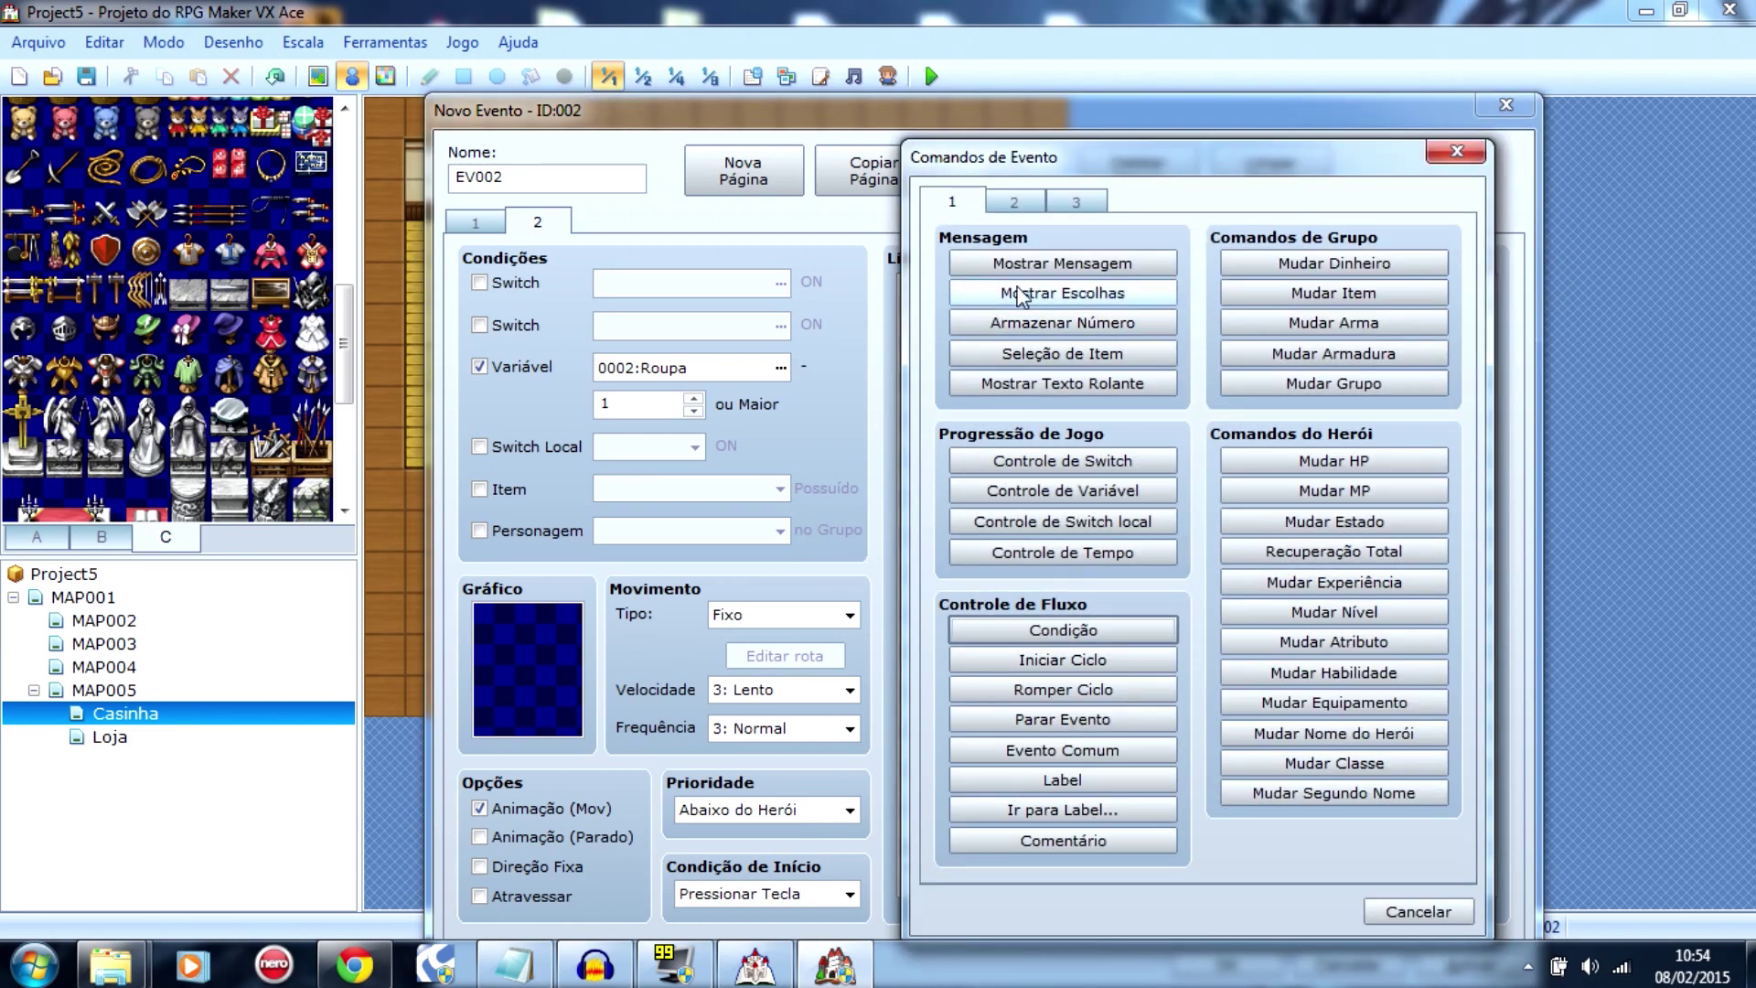
{"action": "left_click_drag", "start_coordinate": [1159, 168], "coordinate": [531, 142]}
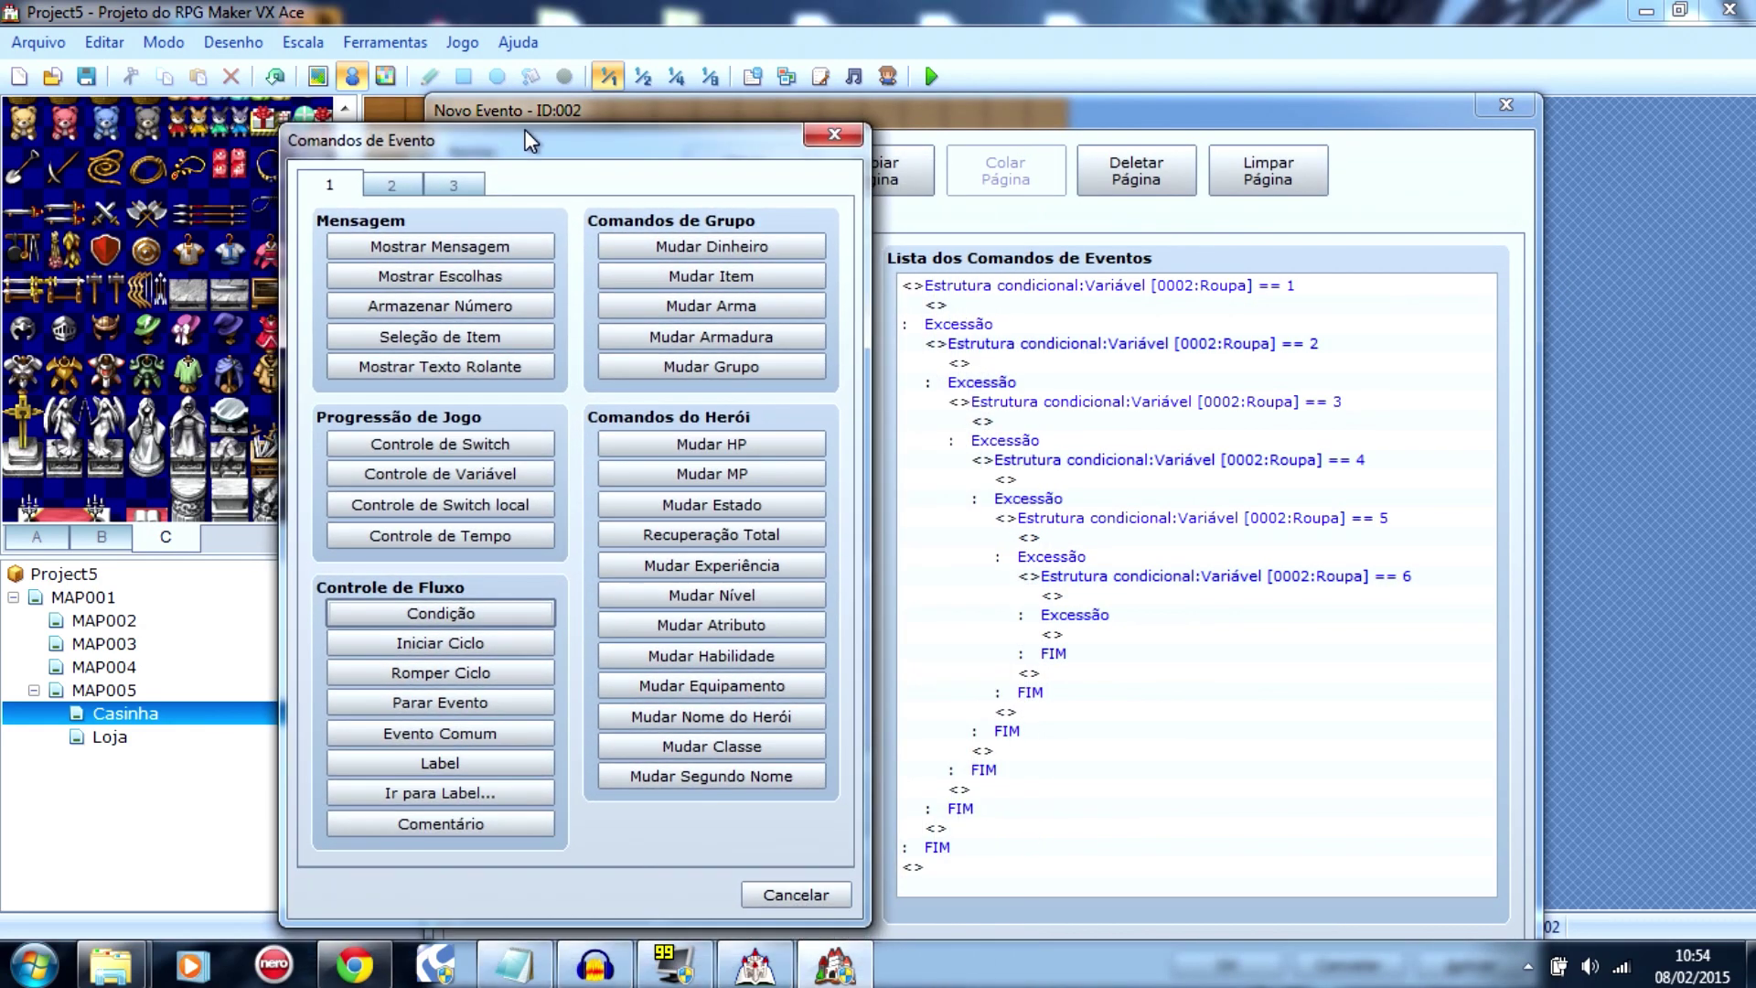
{"action": "left_click", "coordinate": [474, 247]}
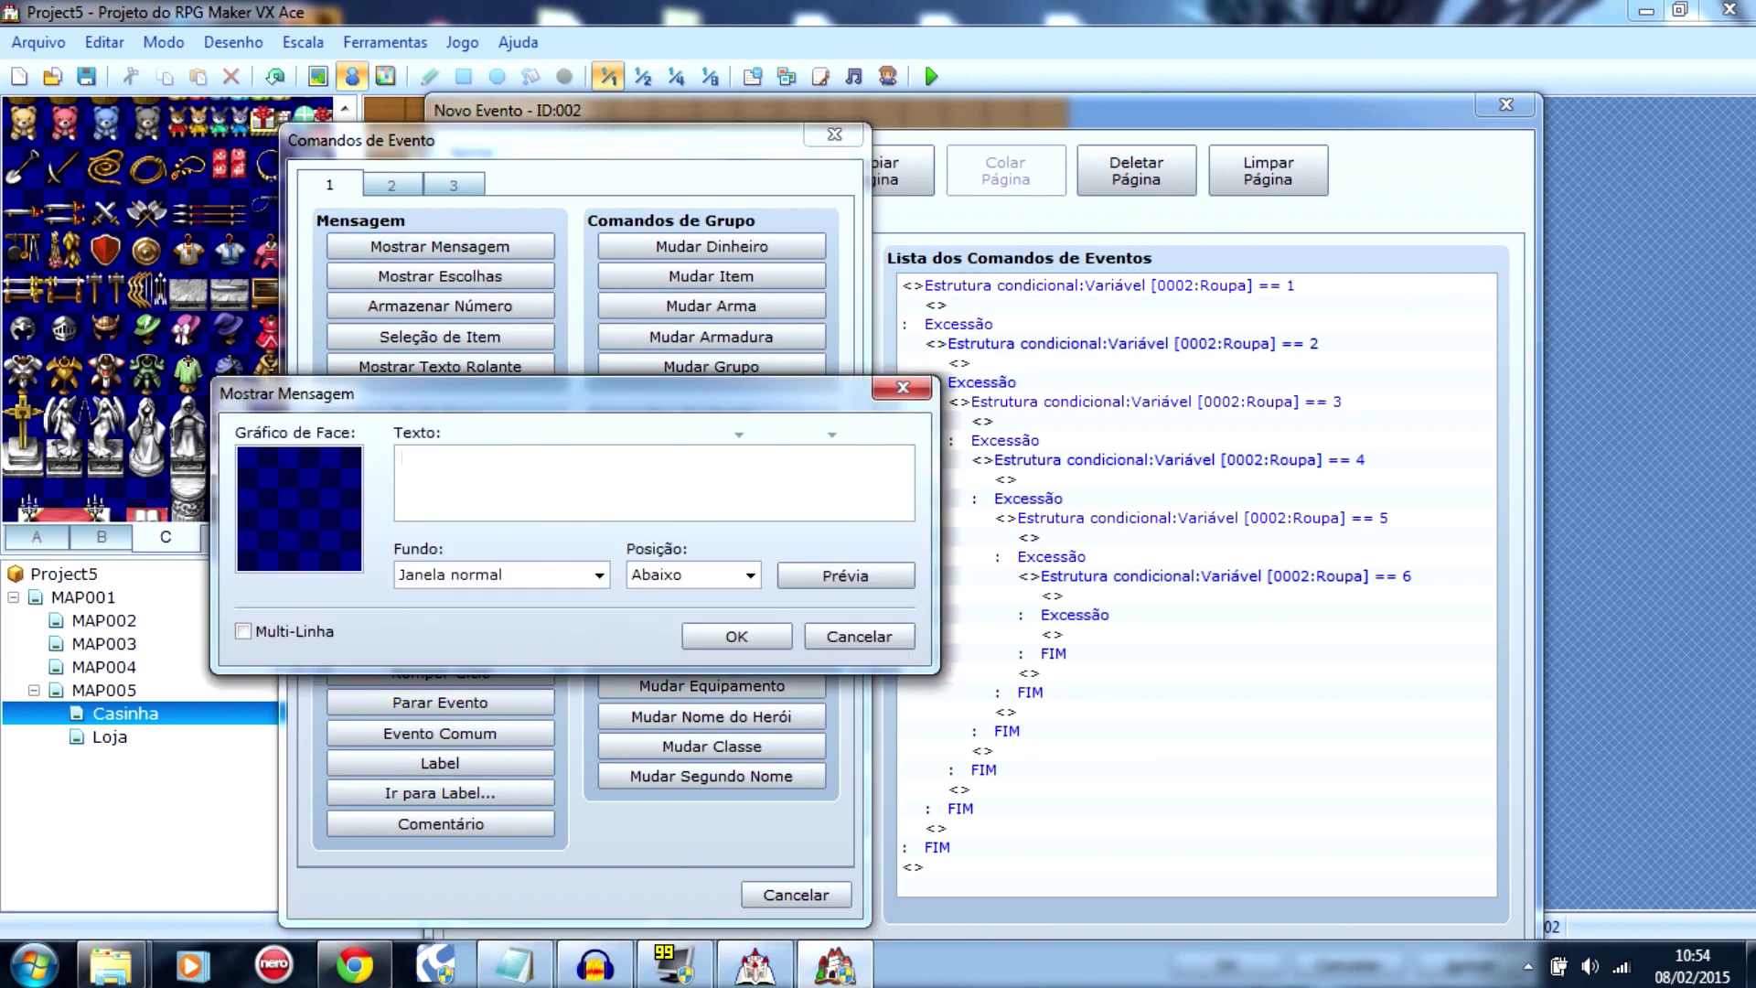
{"action": "type", "text": "Voce gostaria de trocar de roupa"}
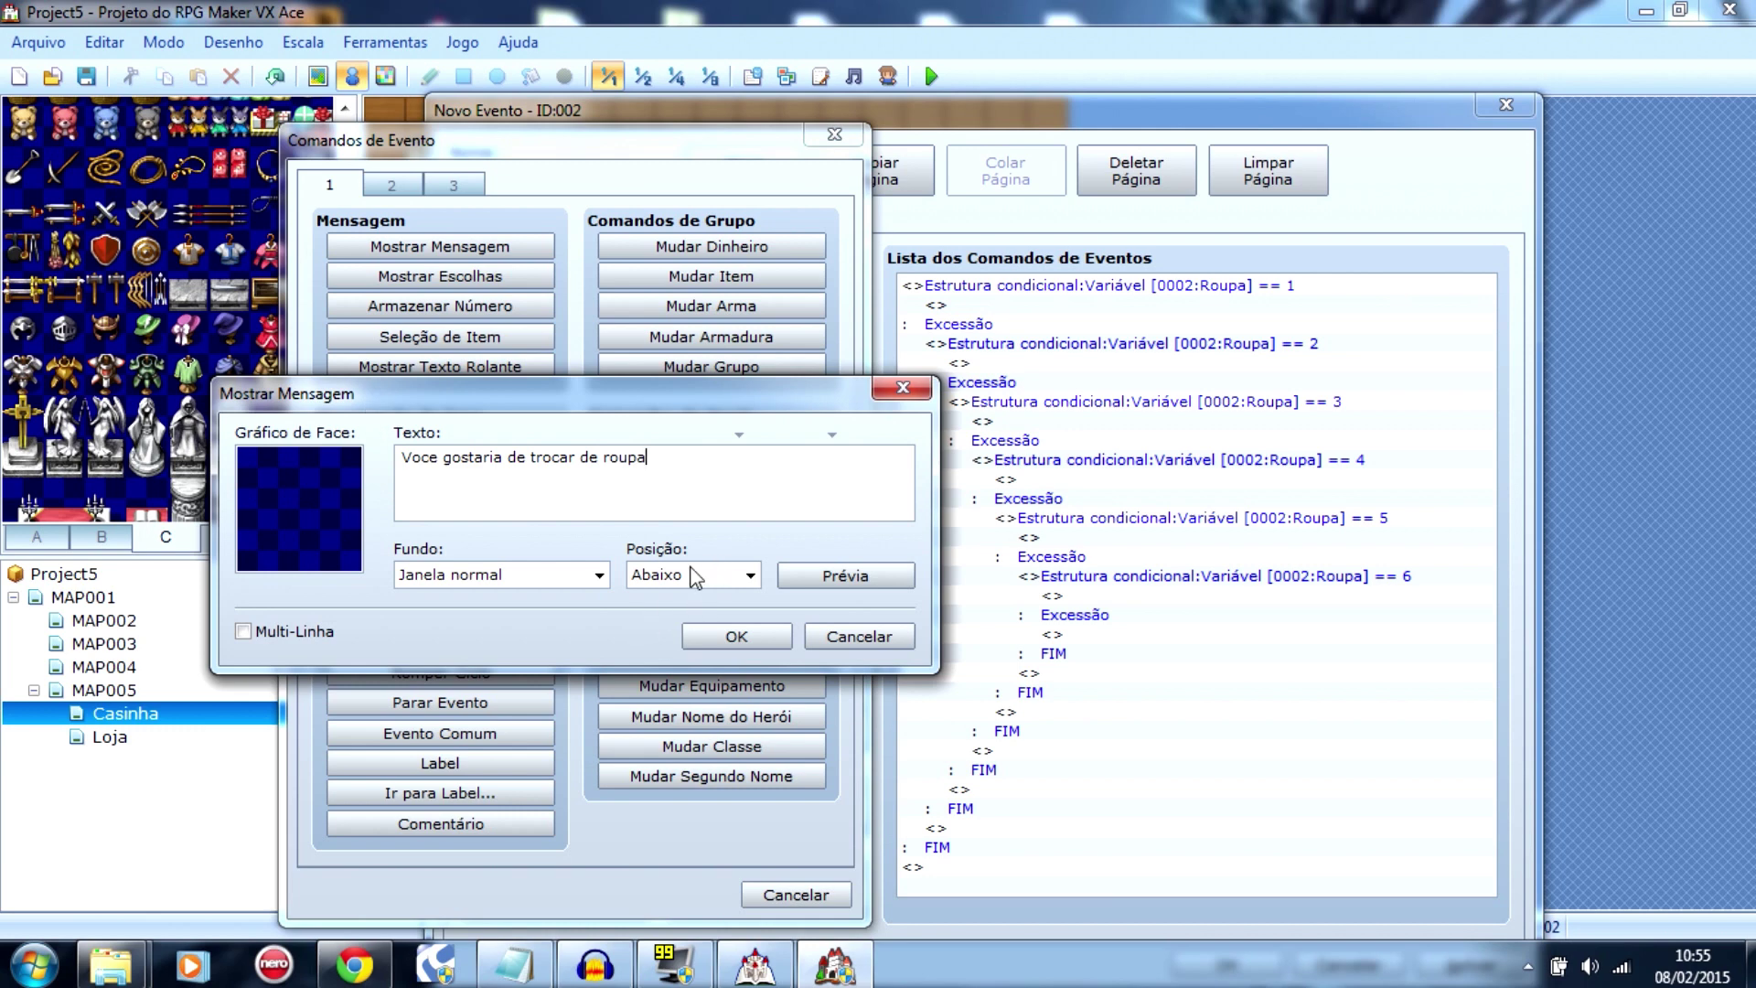
{"action": "type", "text": "???"}
{"action": "left_click", "coordinate": [734, 638]}
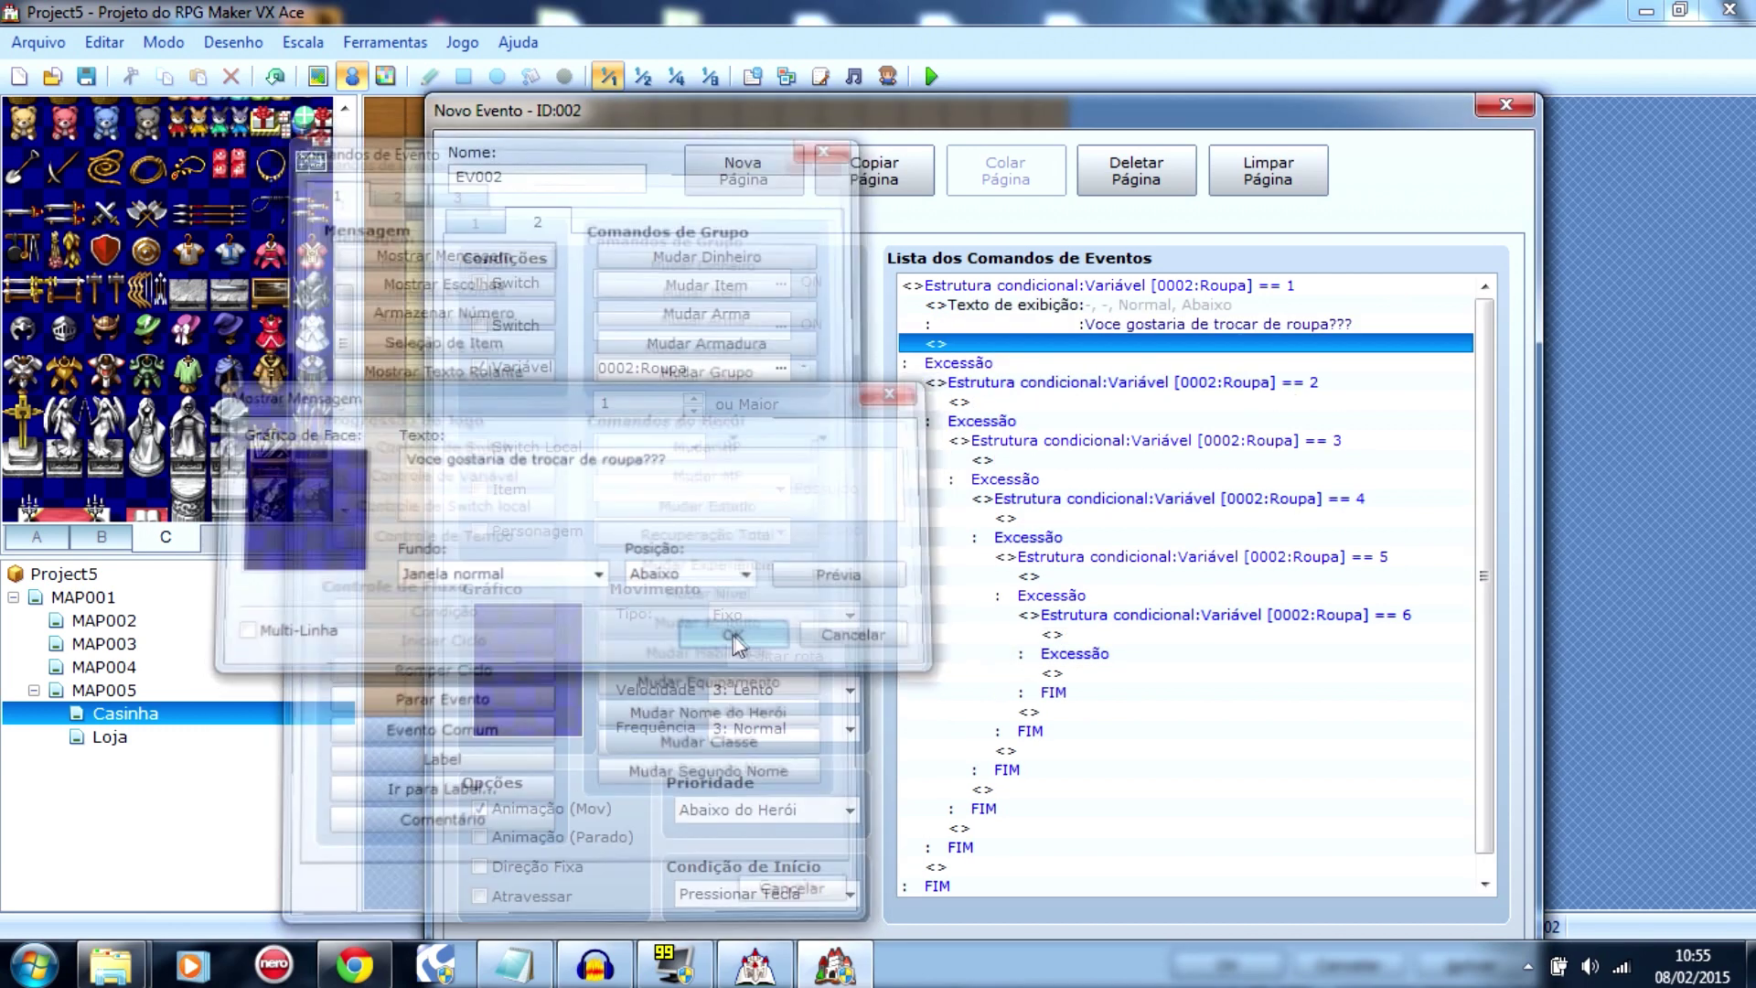
Step: Copy the Roupa == 1 message into the Roupa == 2, 3, 4, 5 and 6 branches
{"action": "left_click", "coordinate": [1039, 308]}
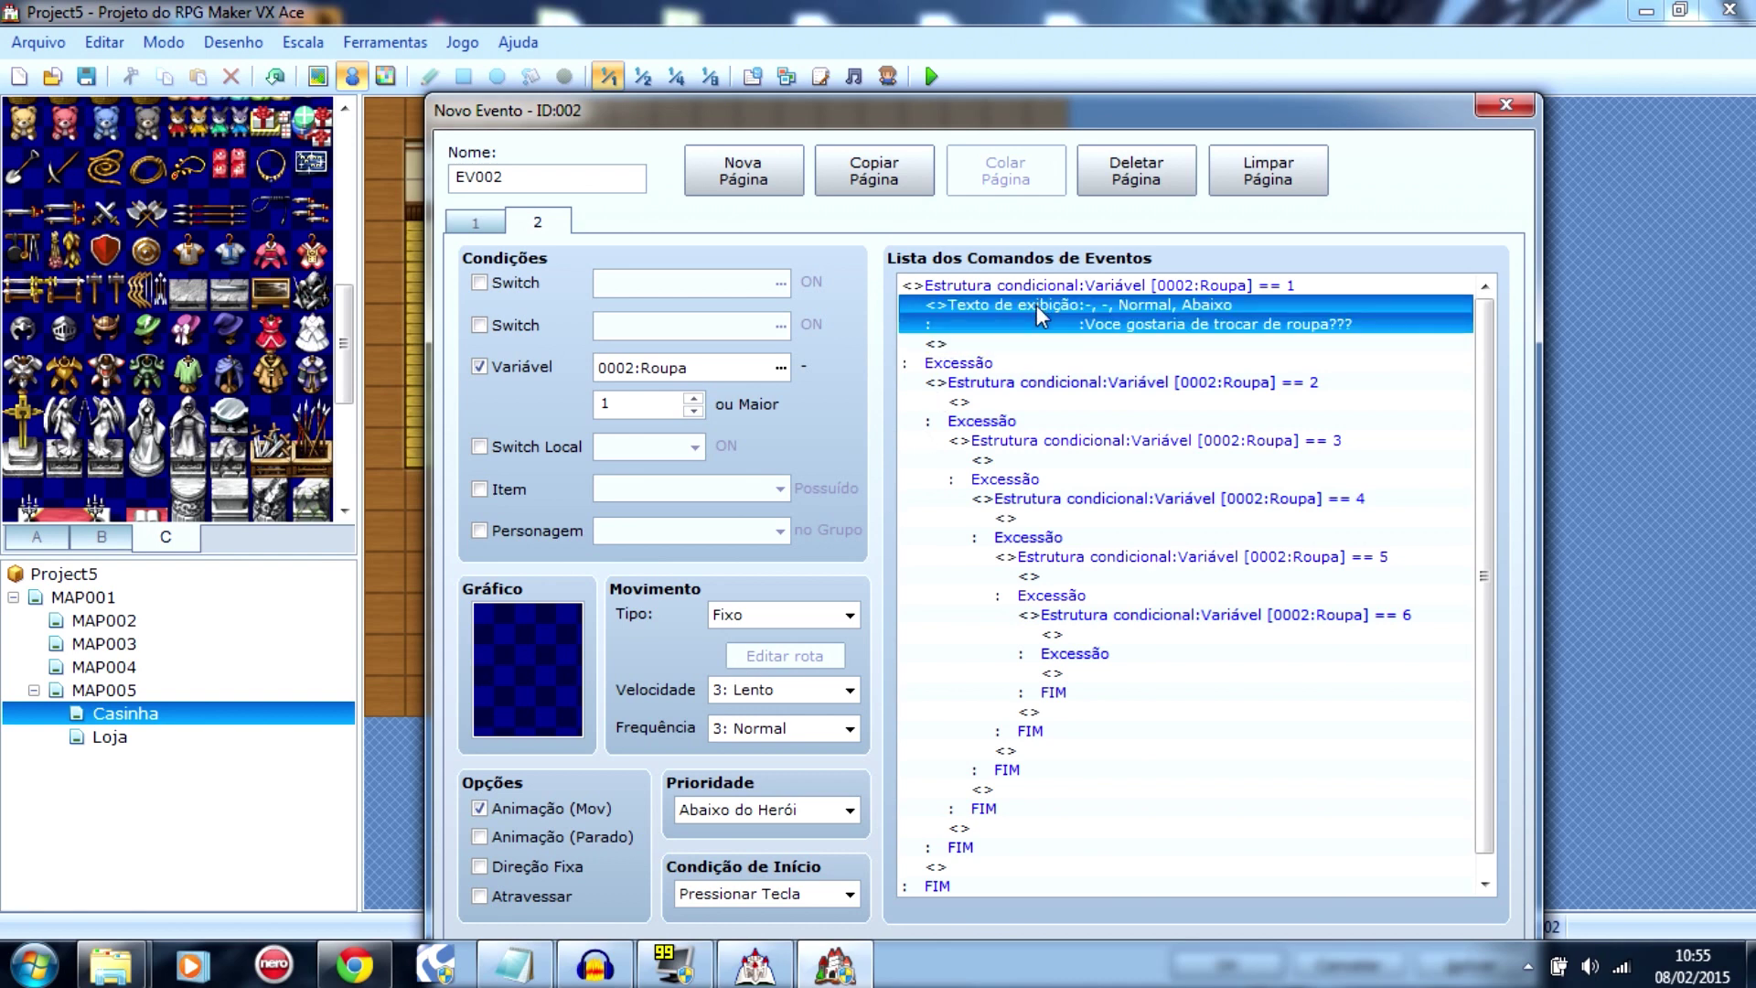
{"action": "left_click", "coordinate": [1048, 402]}
{"action": "key", "text": "ctrl+v"}
{"action": "left_click", "coordinate": [1109, 498]}
{"action": "key", "text": "ctrl+v"}
{"action": "left_click", "coordinate": [1139, 596]}
{"action": "key", "text": "ctrl+v"}
{"action": "left_click", "coordinate": [1113, 693]}
{"action": "key", "text": "ctrl+v"}
{"action": "left_click", "coordinate": [1127, 788]}
{"action": "key", "text": "ctrl+v"}
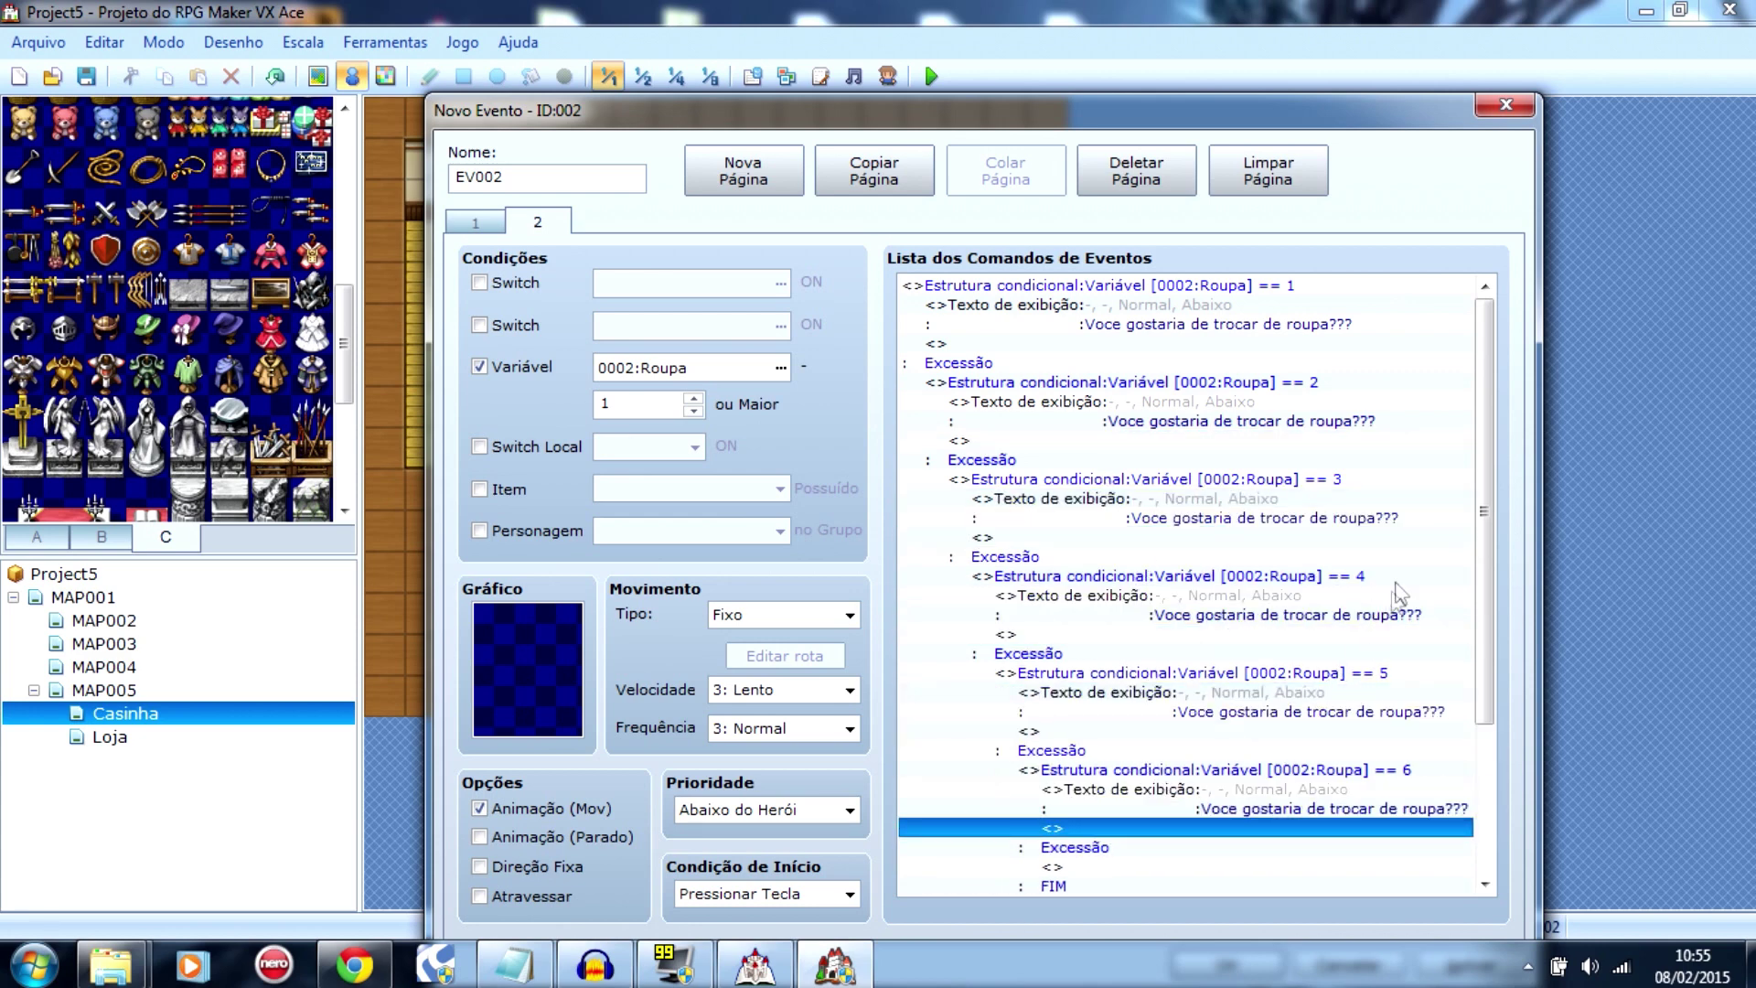
Step: Add a Sim/Não choice with Escolha 2 on cancel below the message in the Roupa == 1 branch
{"action": "double_click", "coordinate": [1108, 346]}
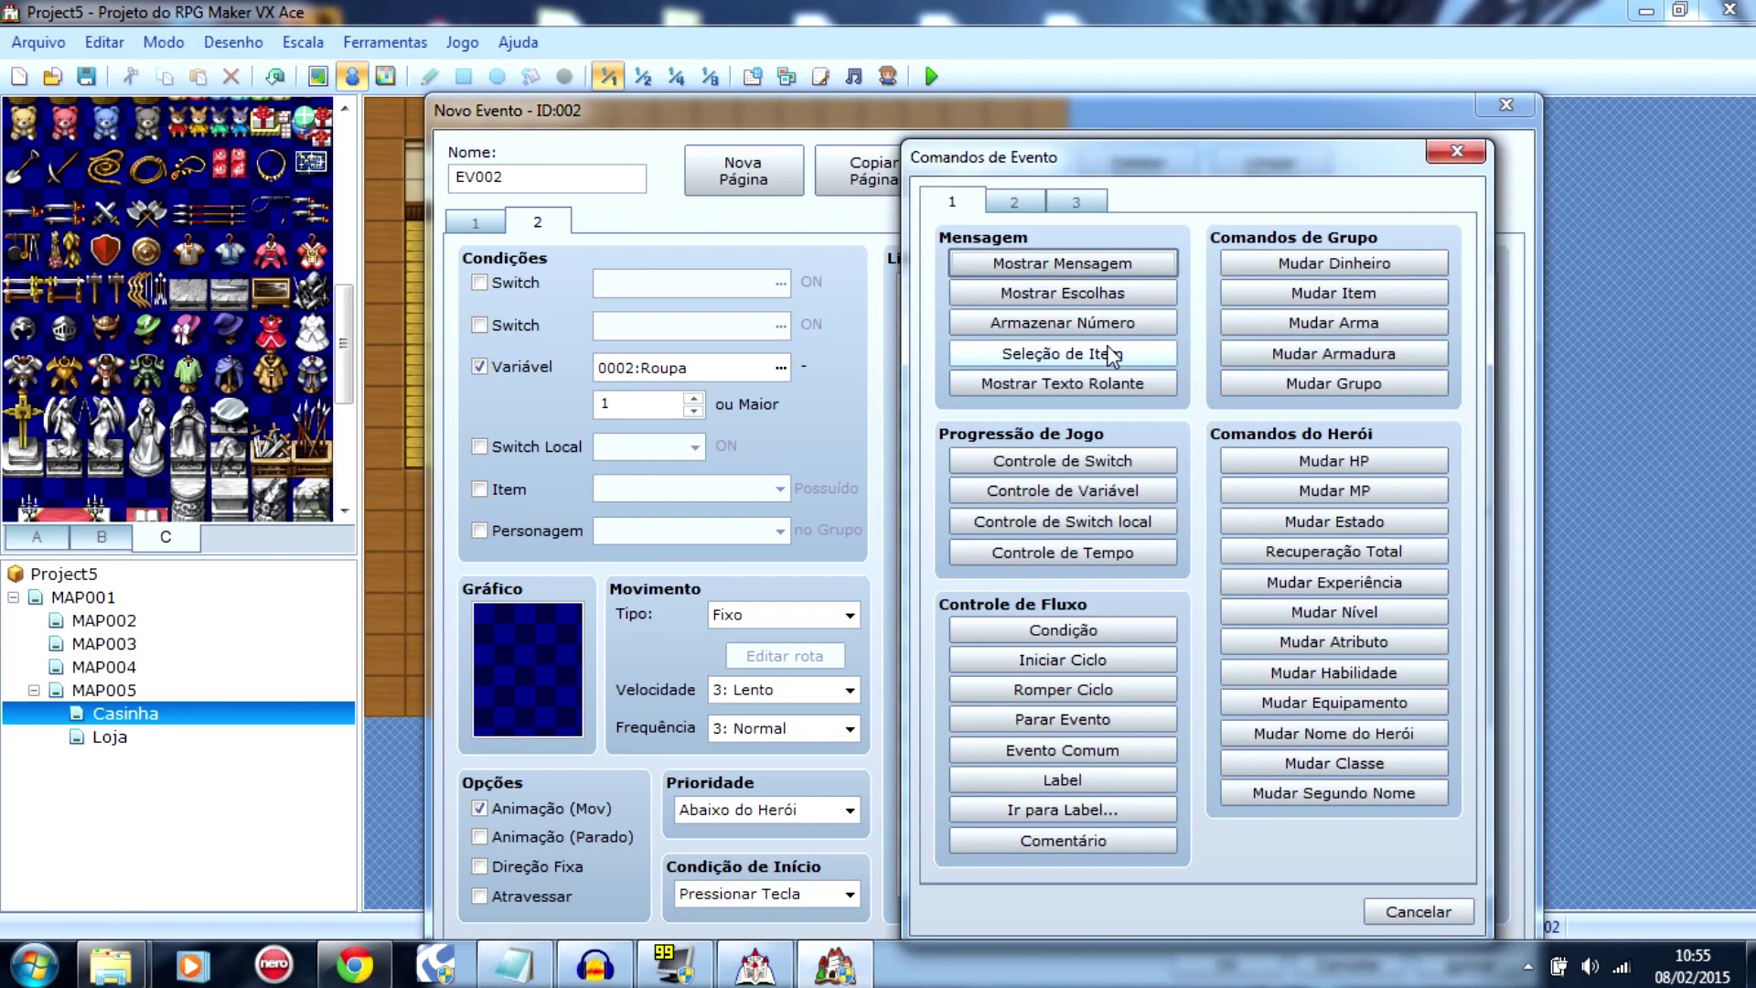
{"action": "left_click_drag", "start_coordinate": [1151, 144], "coordinate": [494, 137]}
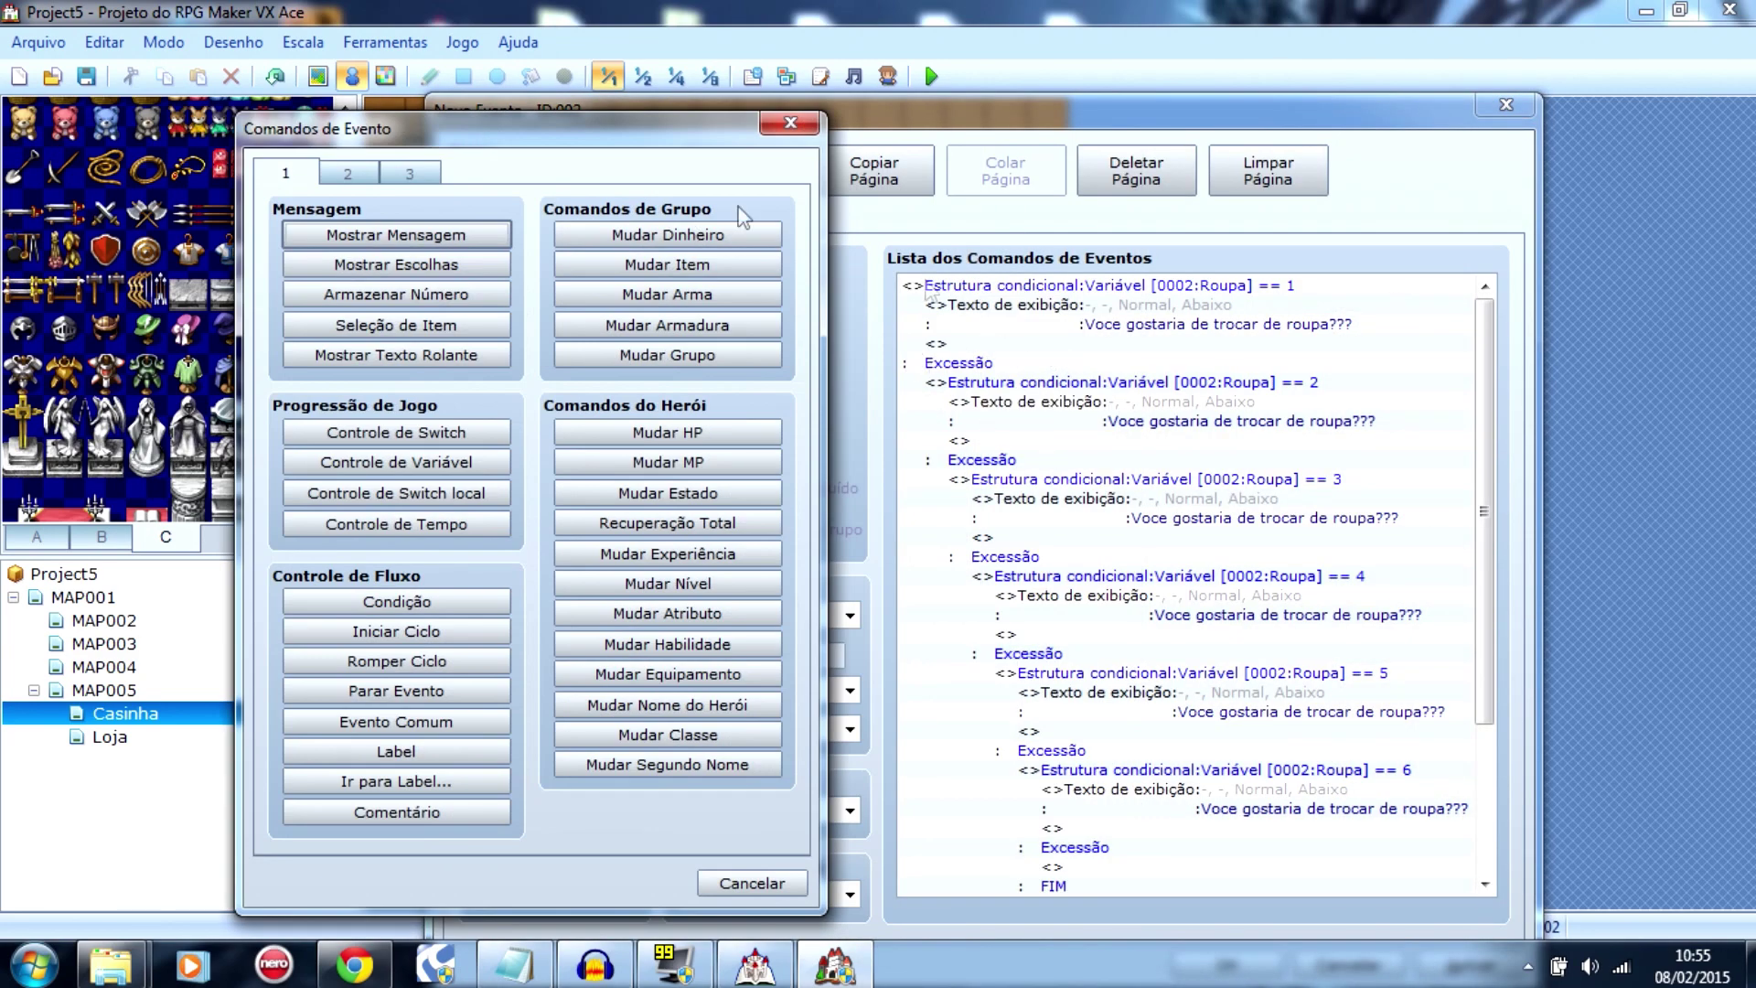
{"action": "left_click", "coordinate": [370, 265]}
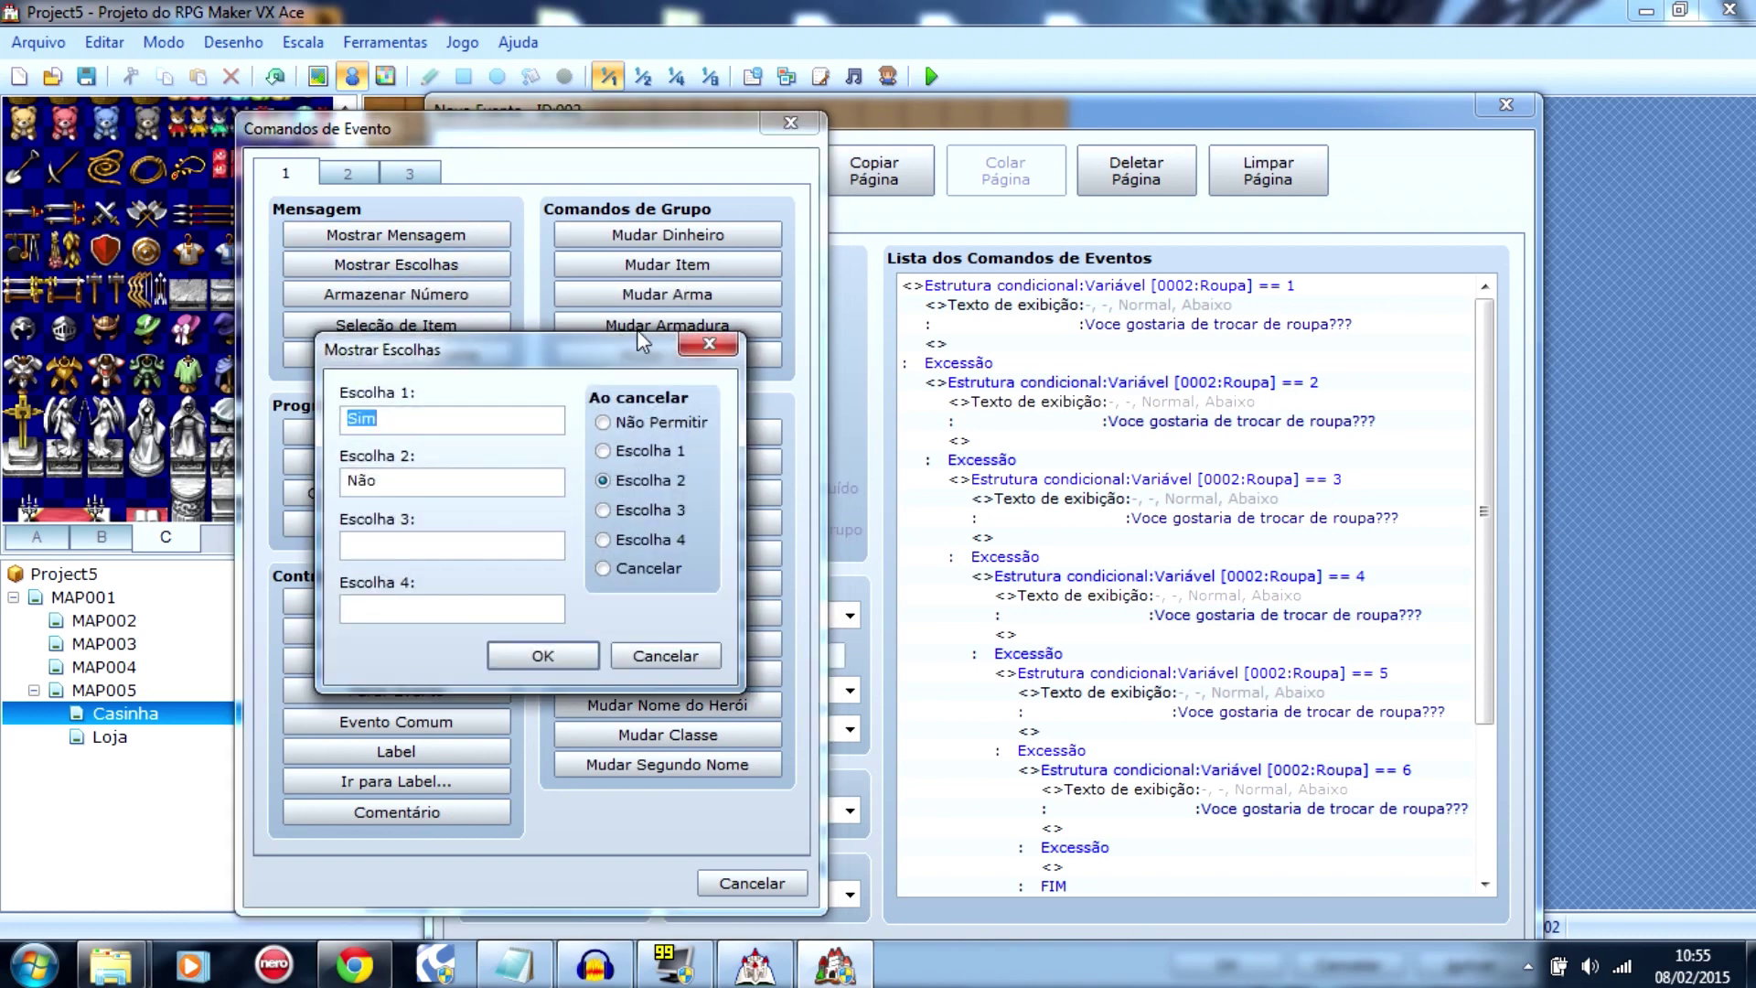
{"action": "left_click", "coordinate": [549, 655]}
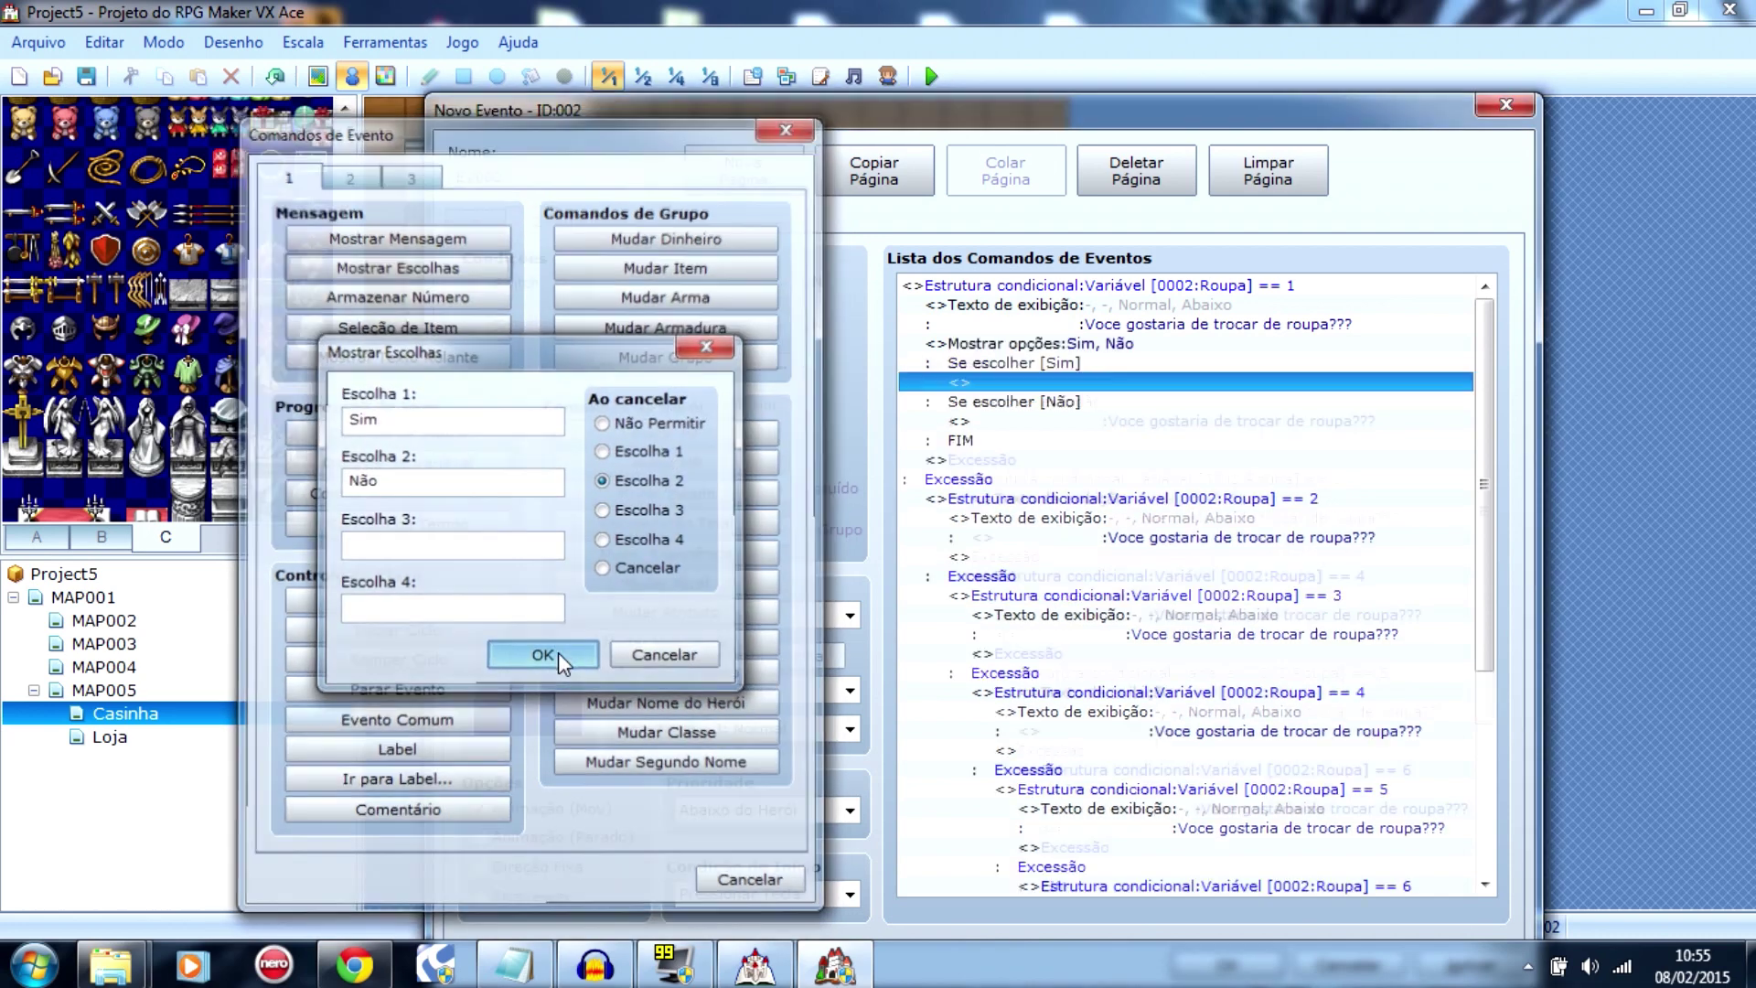
Step: Copy the Sim/Não choice block below the messages in the Roupa == 2 and Roupa == 3 branches
{"action": "left_click", "coordinate": [1056, 344]}
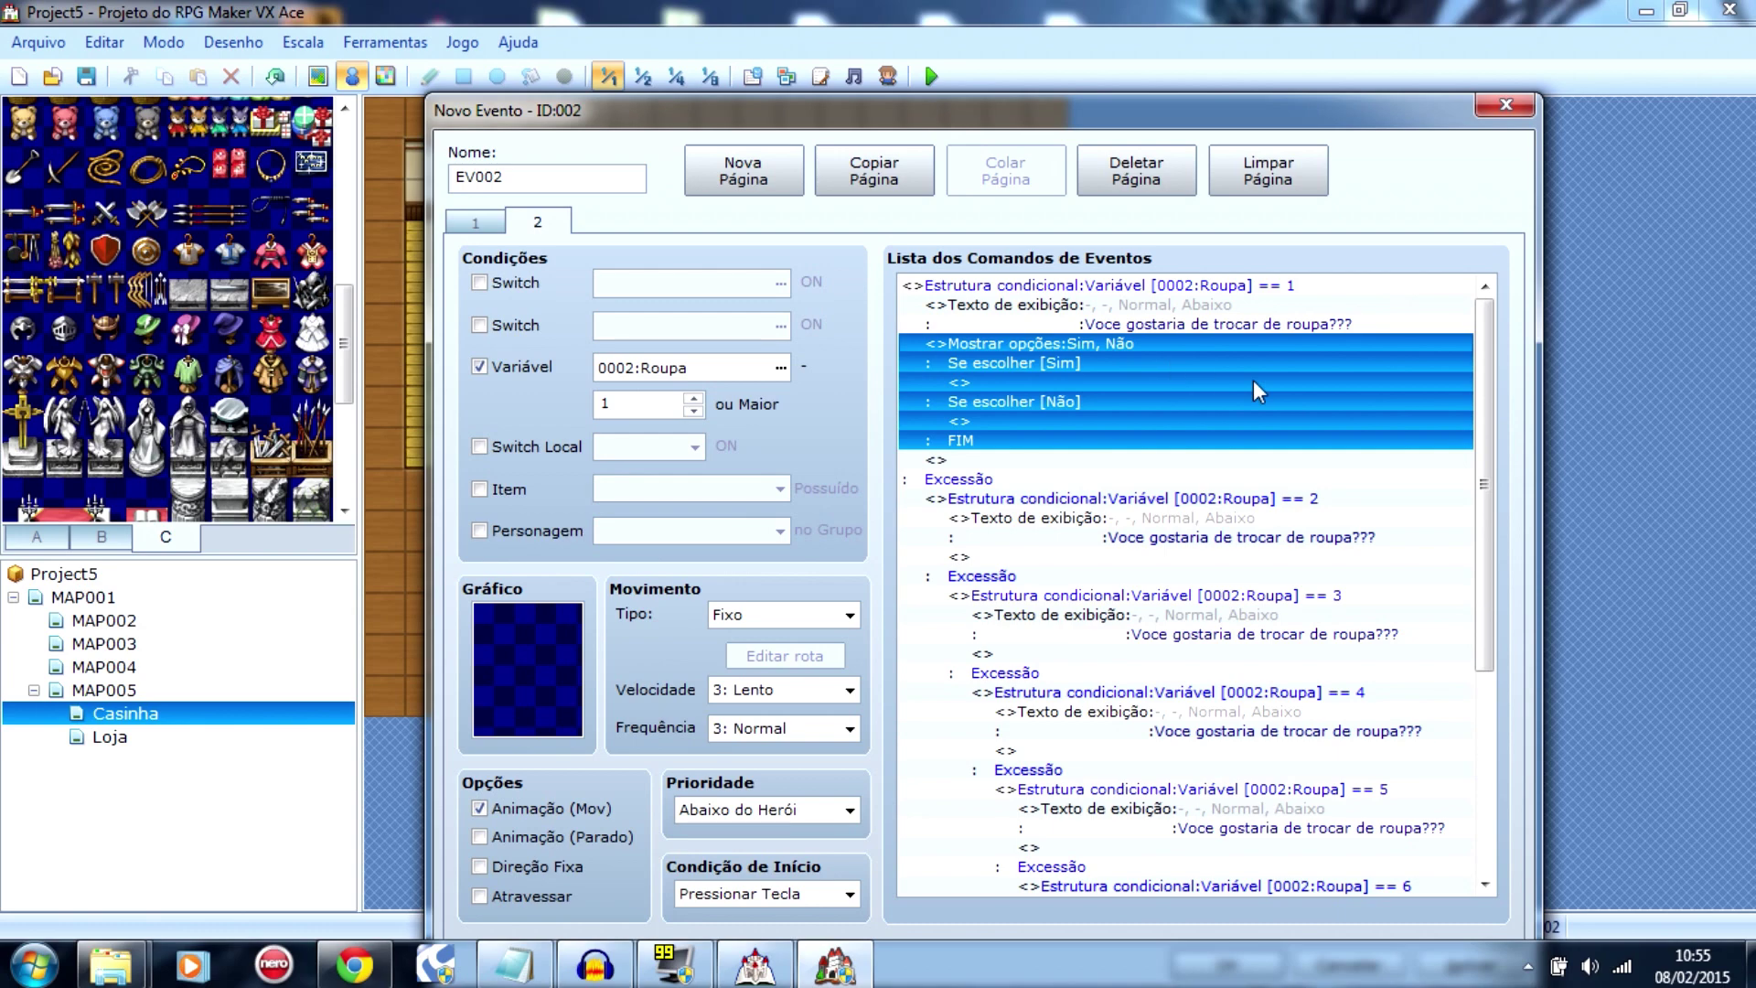
{"action": "scroll", "coordinate": [1484, 430], "scroll_direction": "down", "scroll_amount": 3}
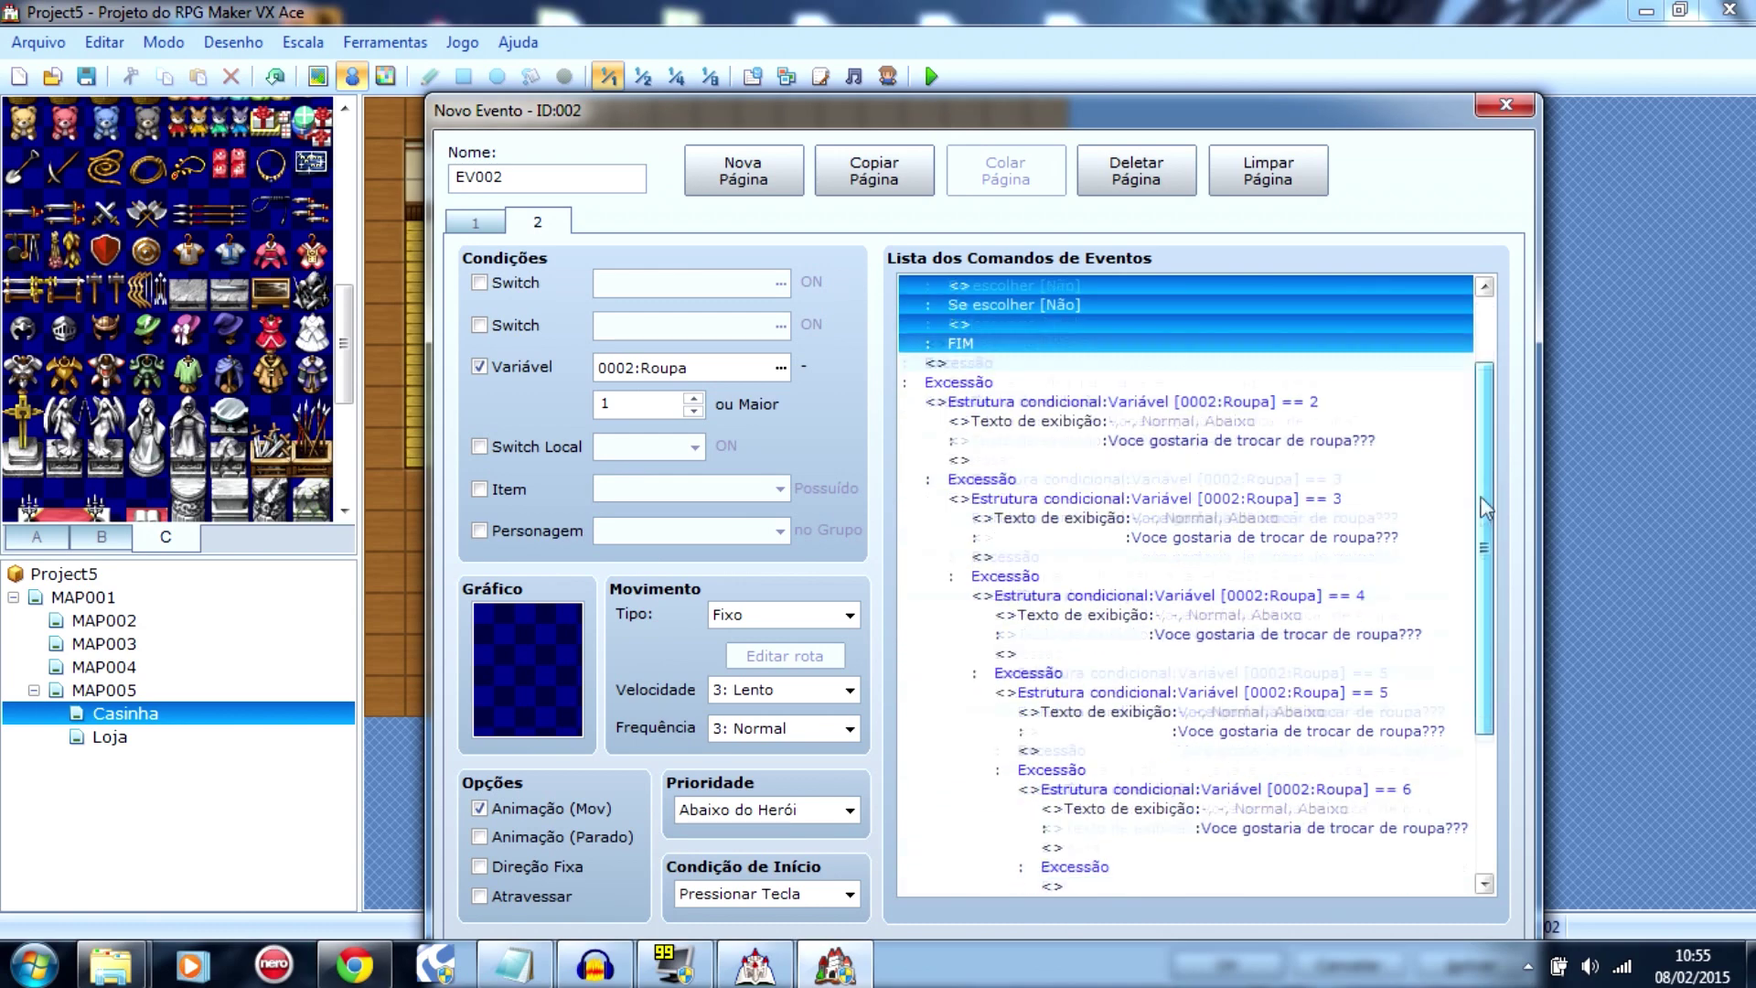
{"action": "left_click", "coordinate": [1082, 402]}
{"action": "key", "text": "ctrl+v"}
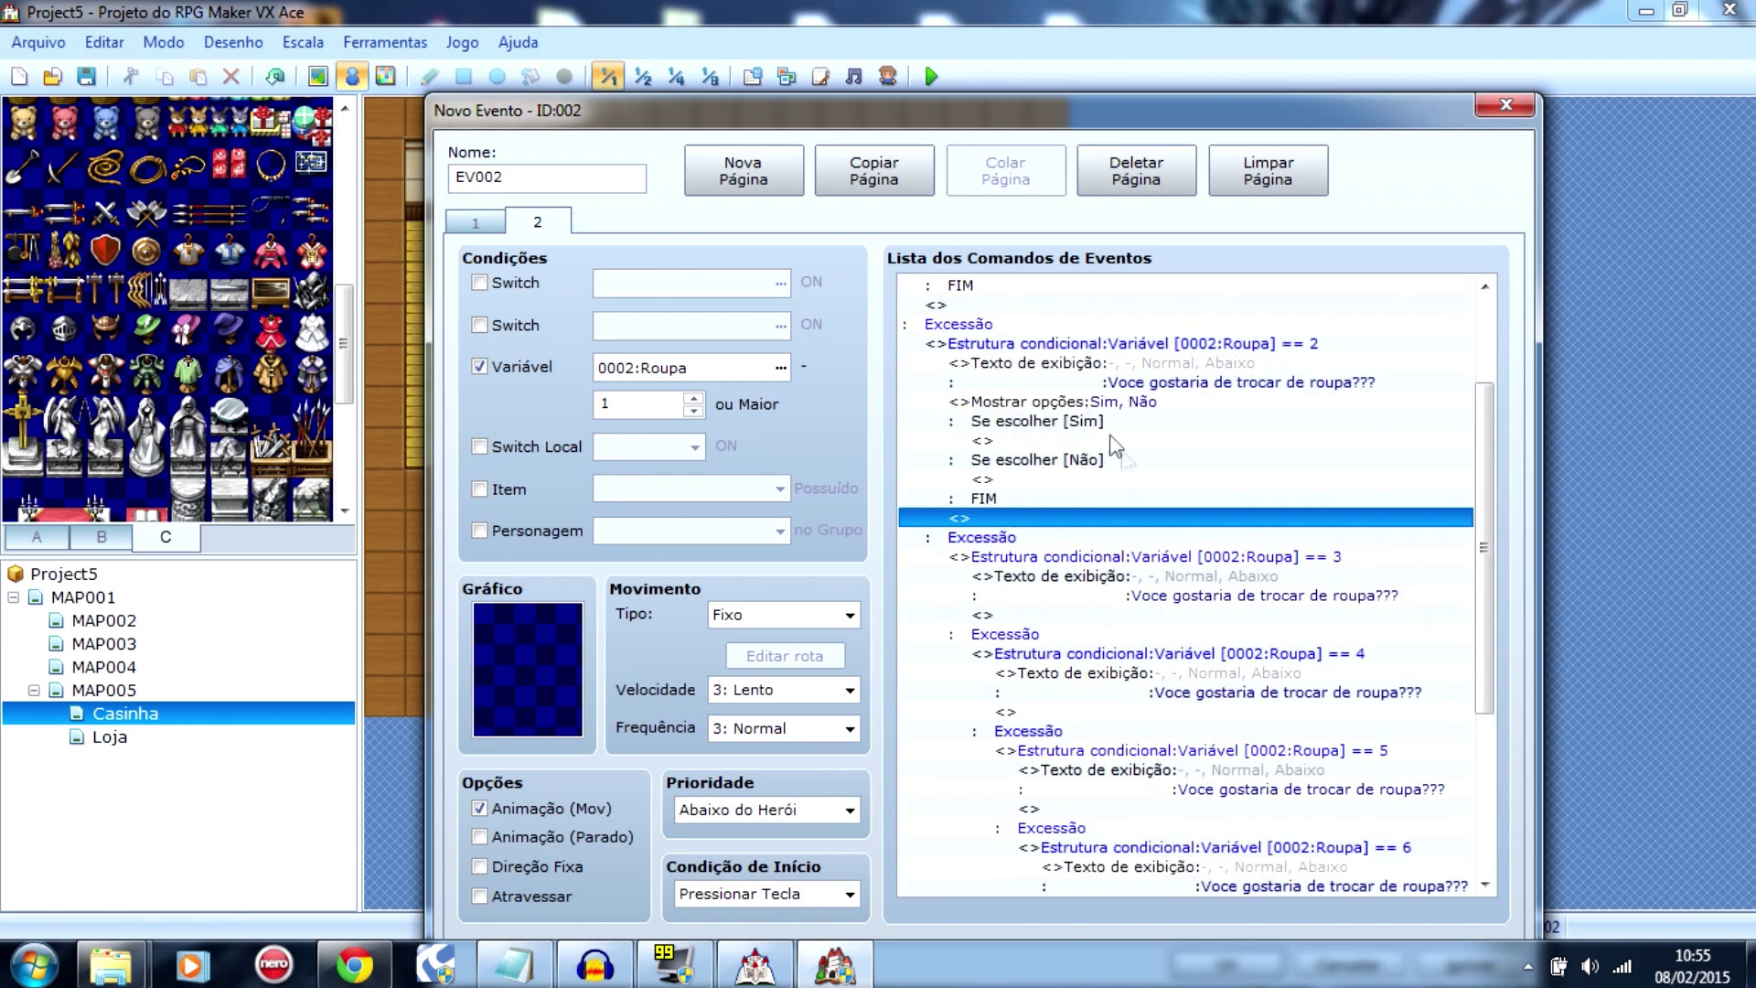
{"action": "left_click", "coordinate": [1043, 615]}
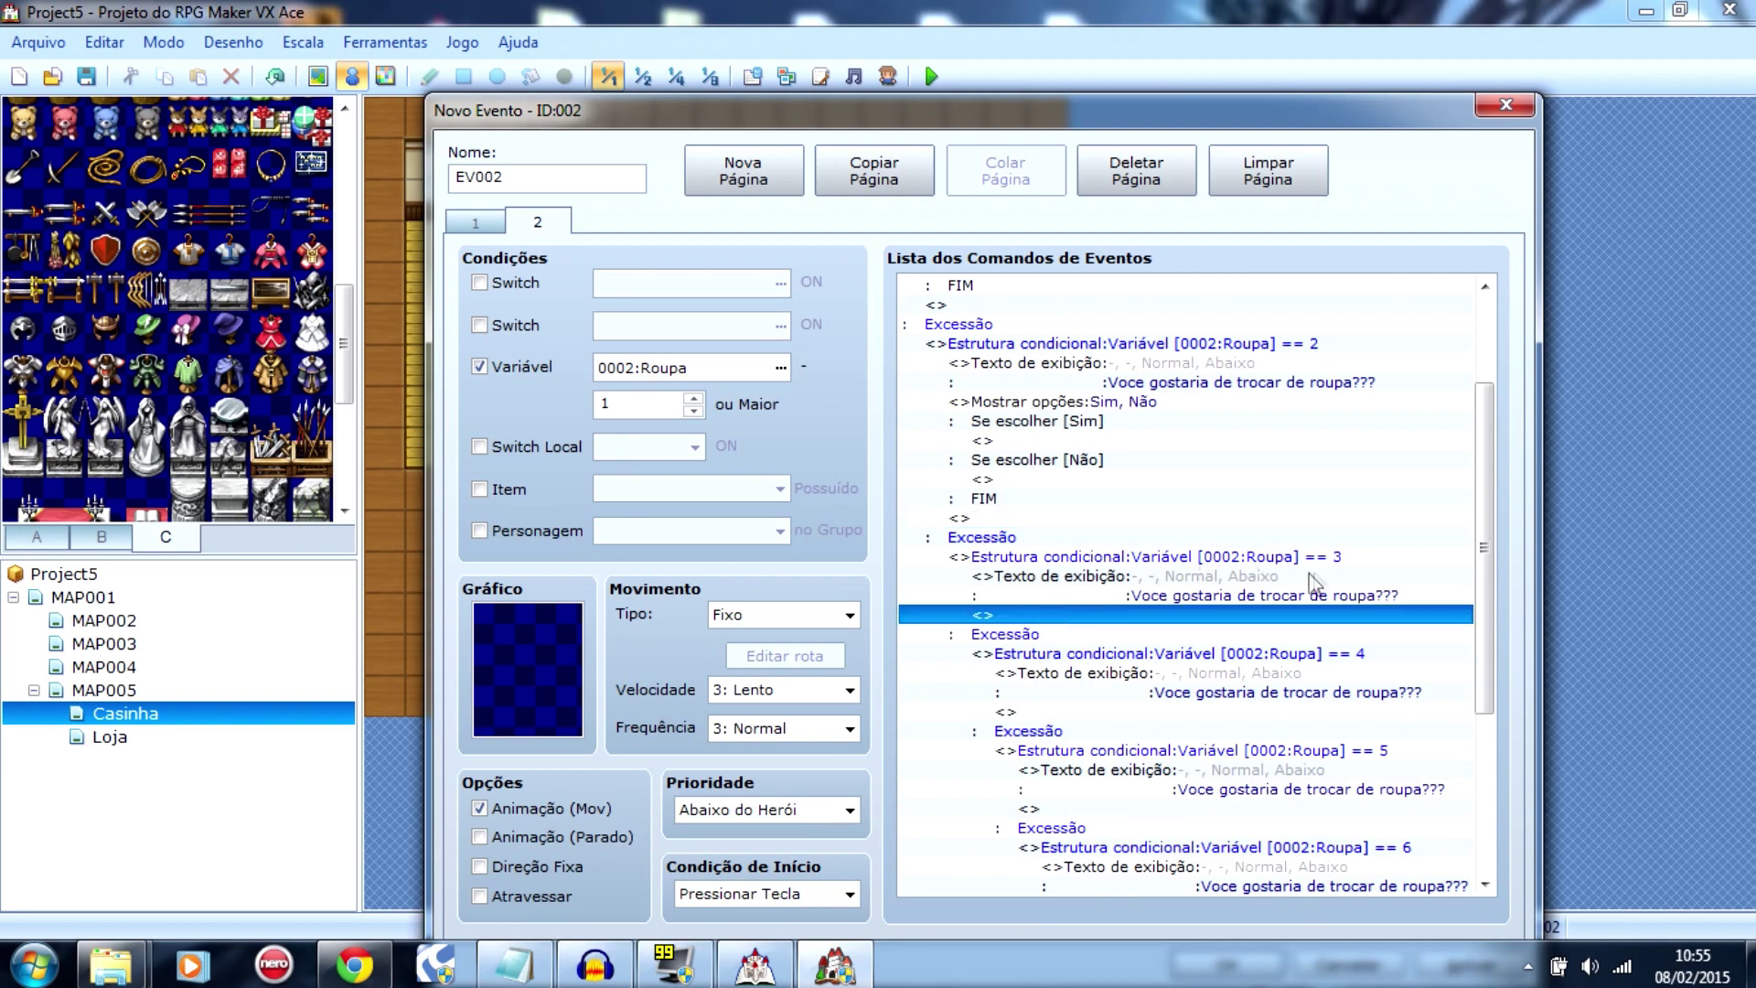
{"action": "key", "text": "ctrl+v"}
Step: Paste the Sim/Não choice block below the messages in the Roupa == 4, 5 and 6 branches
{"action": "left_click_drag", "start_coordinate": [1478, 482], "coordinate": [1473, 746]}
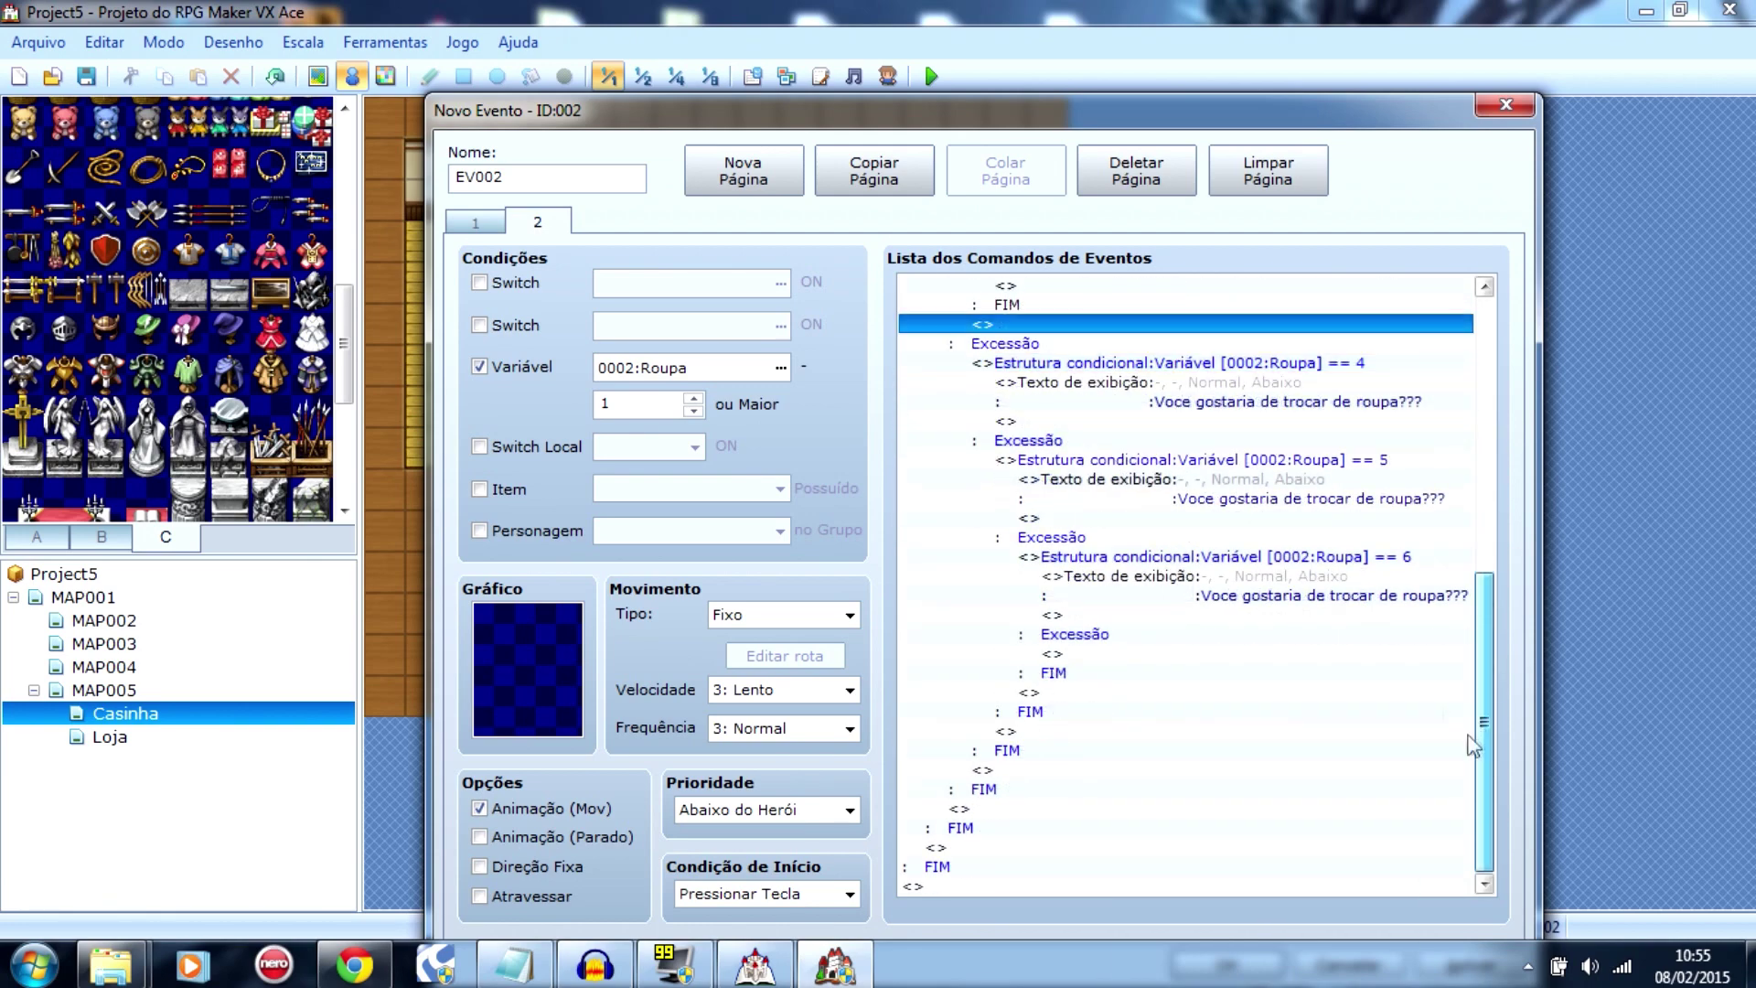
{"action": "left_click", "coordinate": [1052, 421]}
{"action": "key", "text": "ctrl+v"}
{"action": "left_click", "coordinate": [1040, 631]}
{"action": "key", "text": "ctrl+v"}
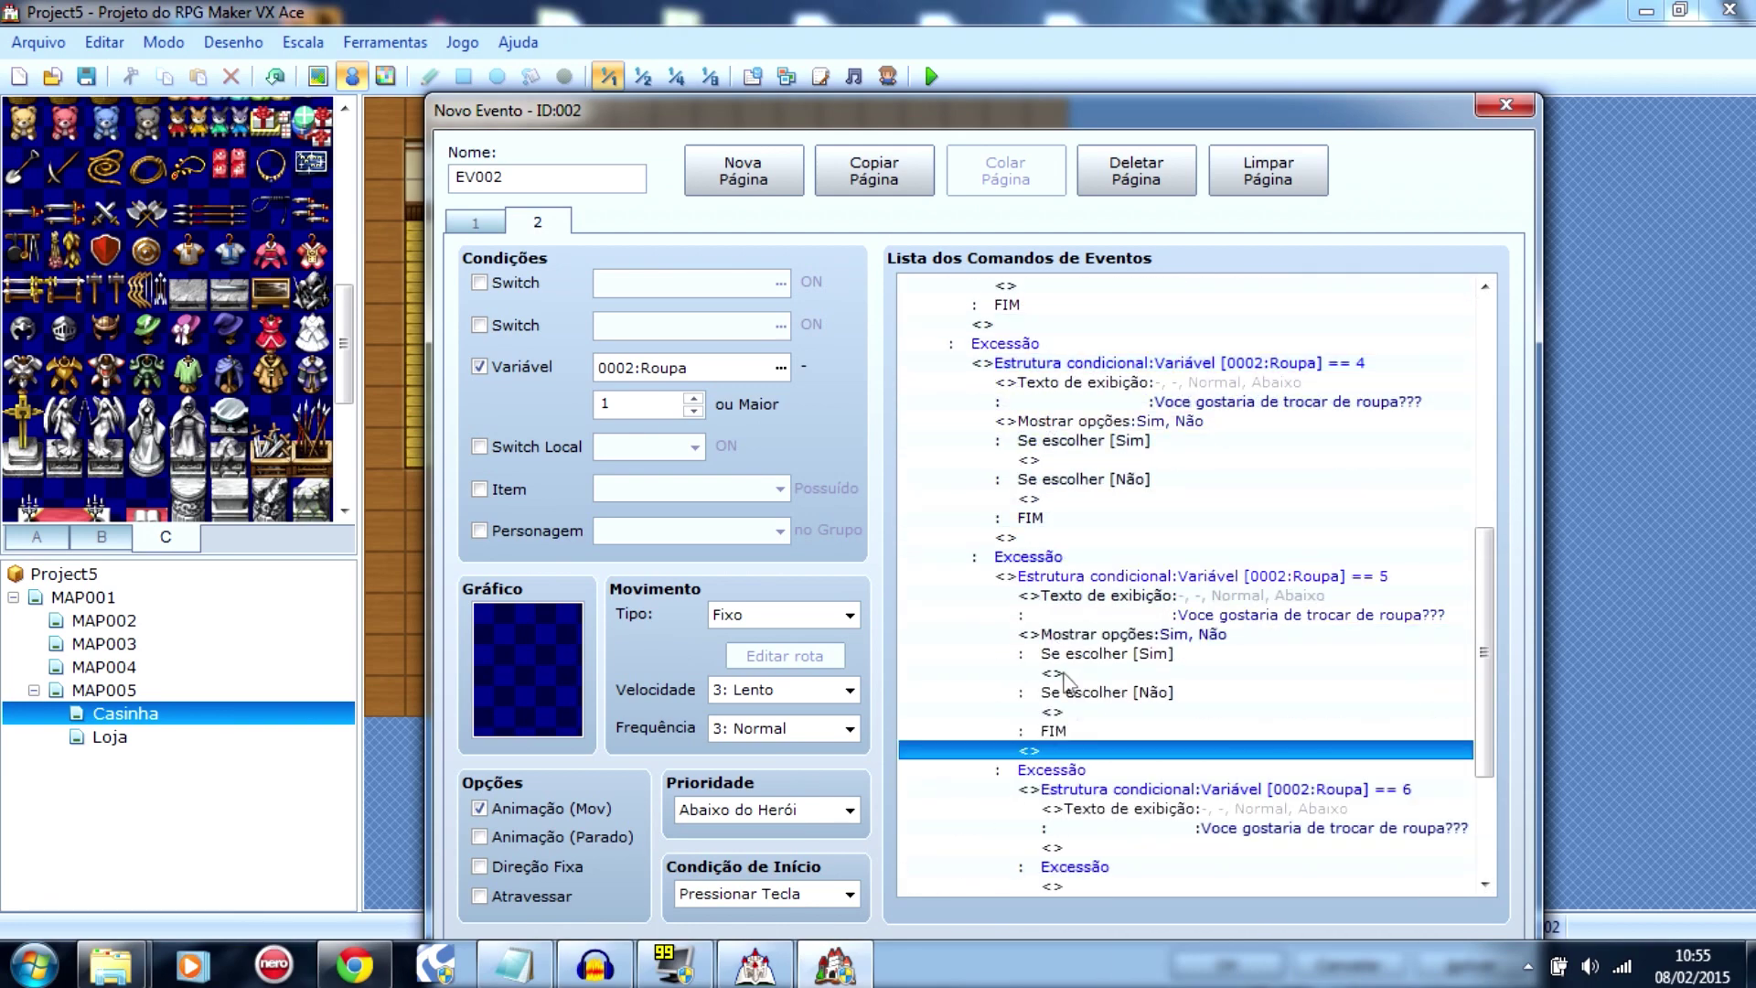
{"action": "left_click_drag", "start_coordinate": [1483, 644], "coordinate": [1490, 369]}
{"action": "left_click", "coordinate": [1051, 614]}
{"action": "key", "text": "ctrl+v"}
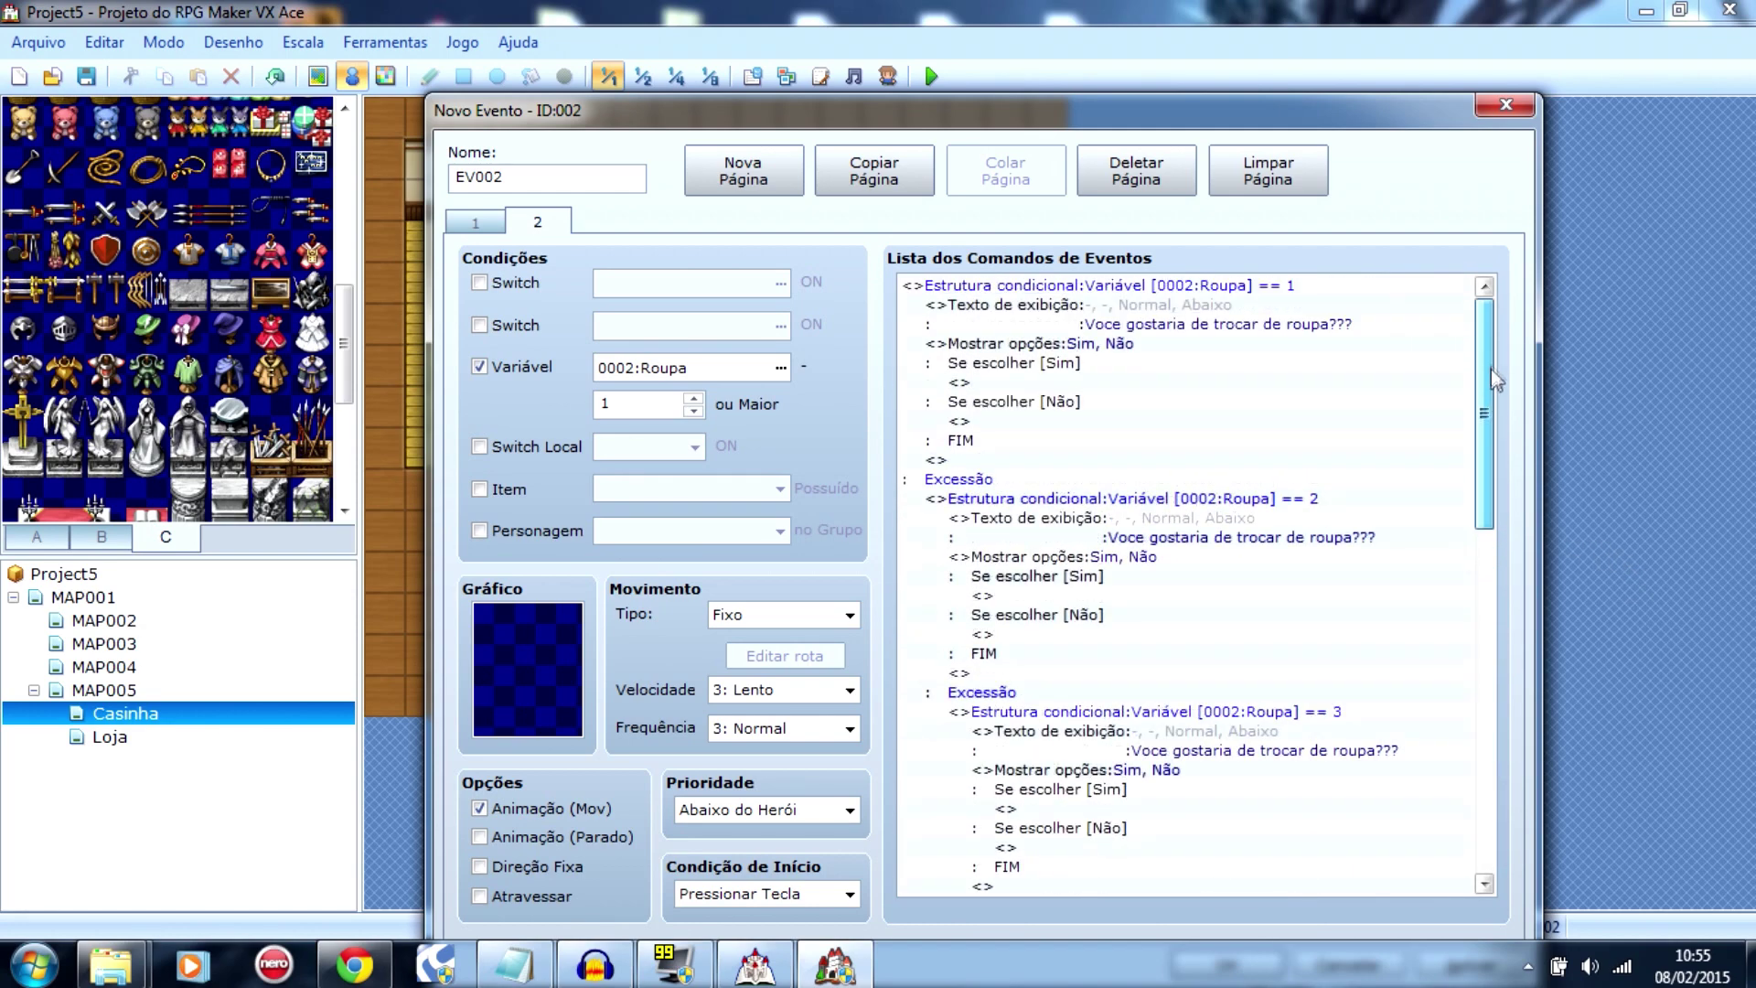
Step: Add the message "blz mano" under the Não choice of the Roupa == 1 branch
{"action": "double_click", "coordinate": [986, 425]}
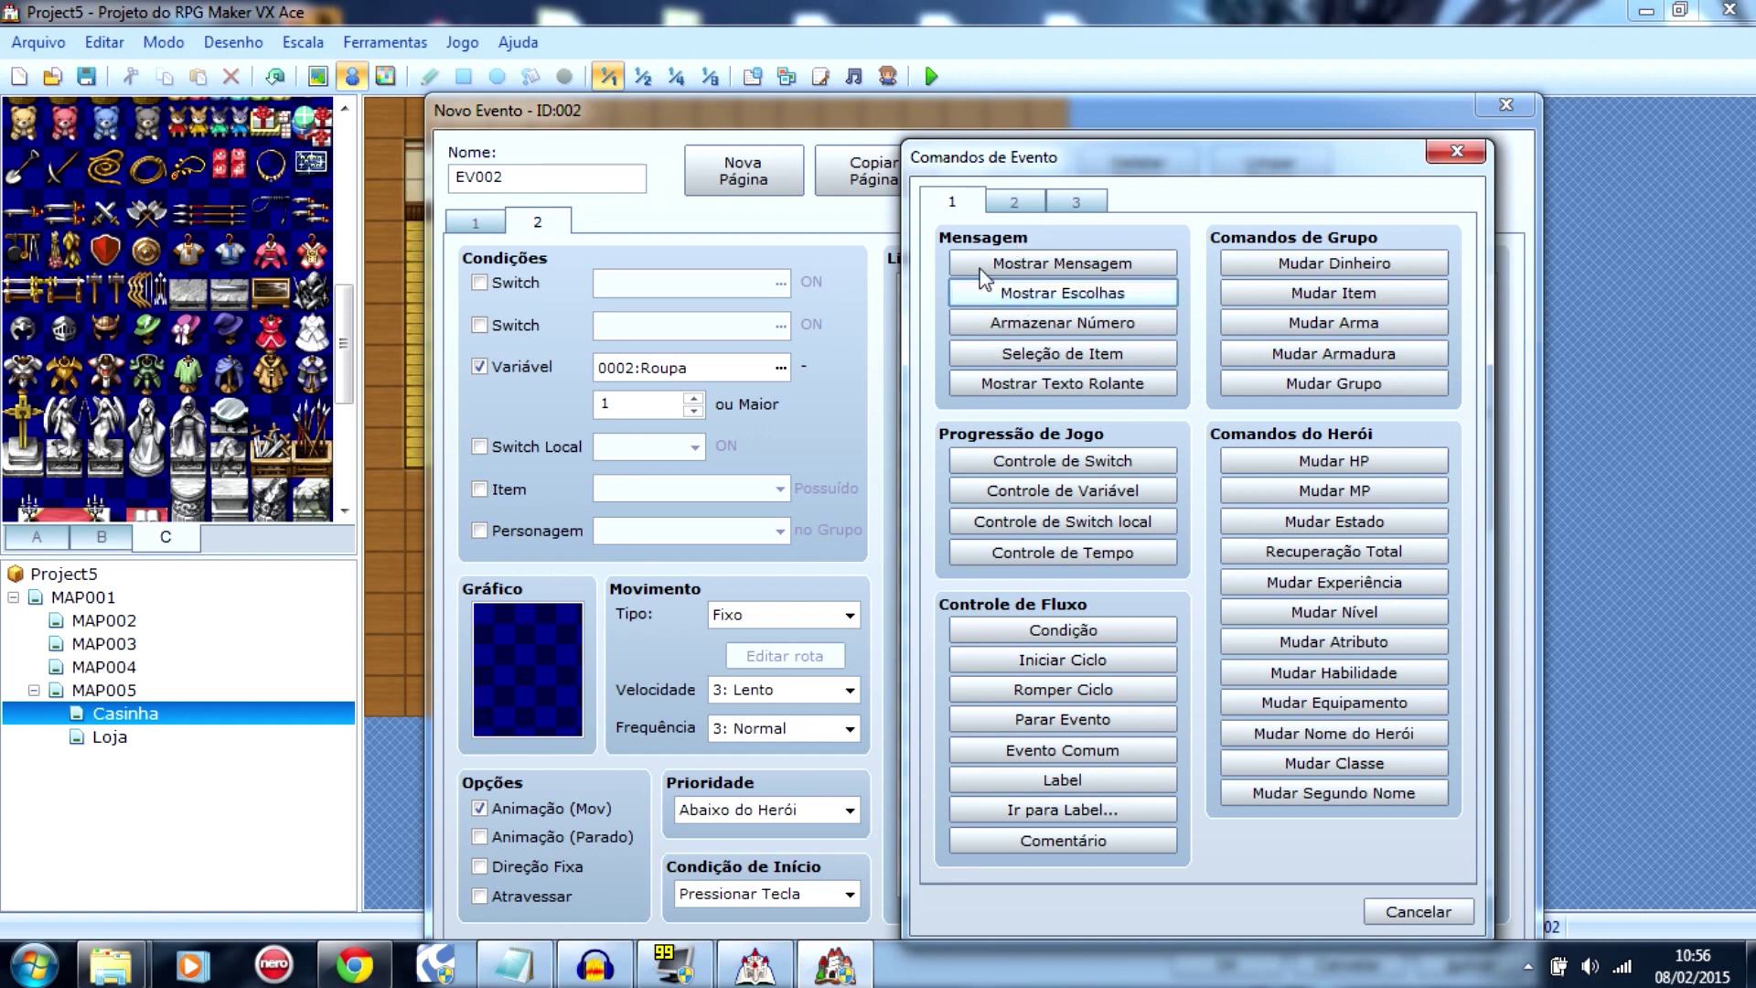
{"action": "left_click", "coordinate": [1011, 263]}
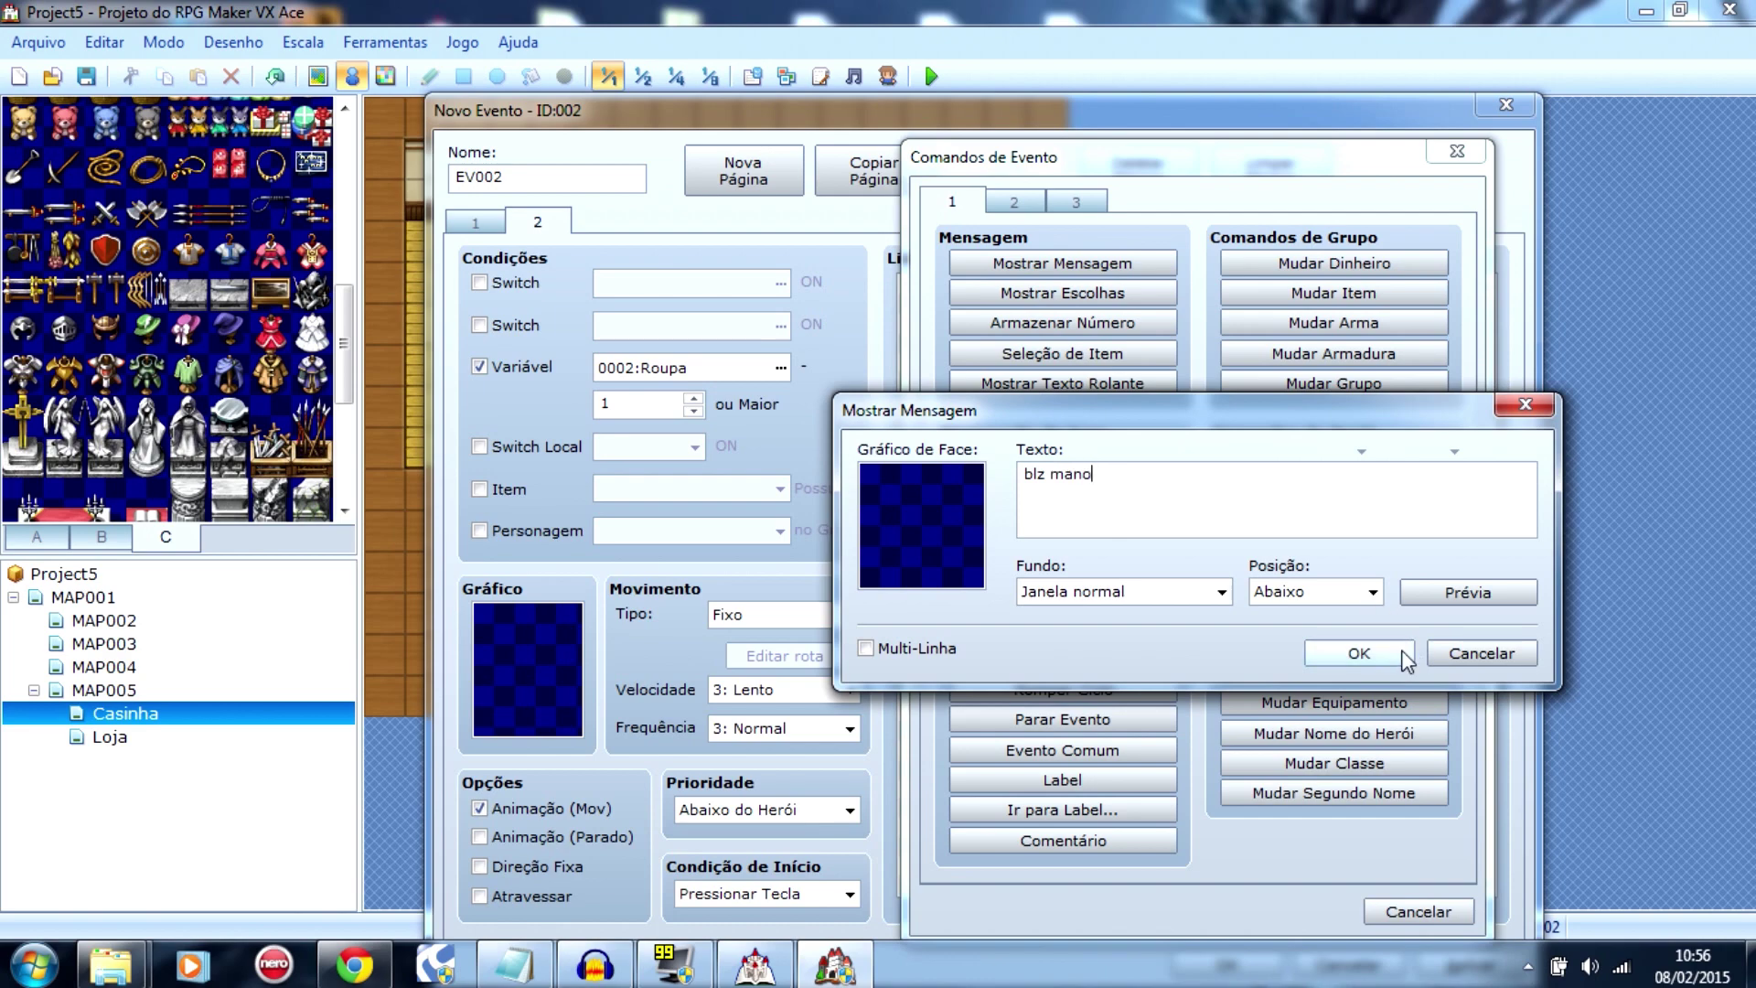
{"action": "left_click", "coordinate": [1359, 653]}
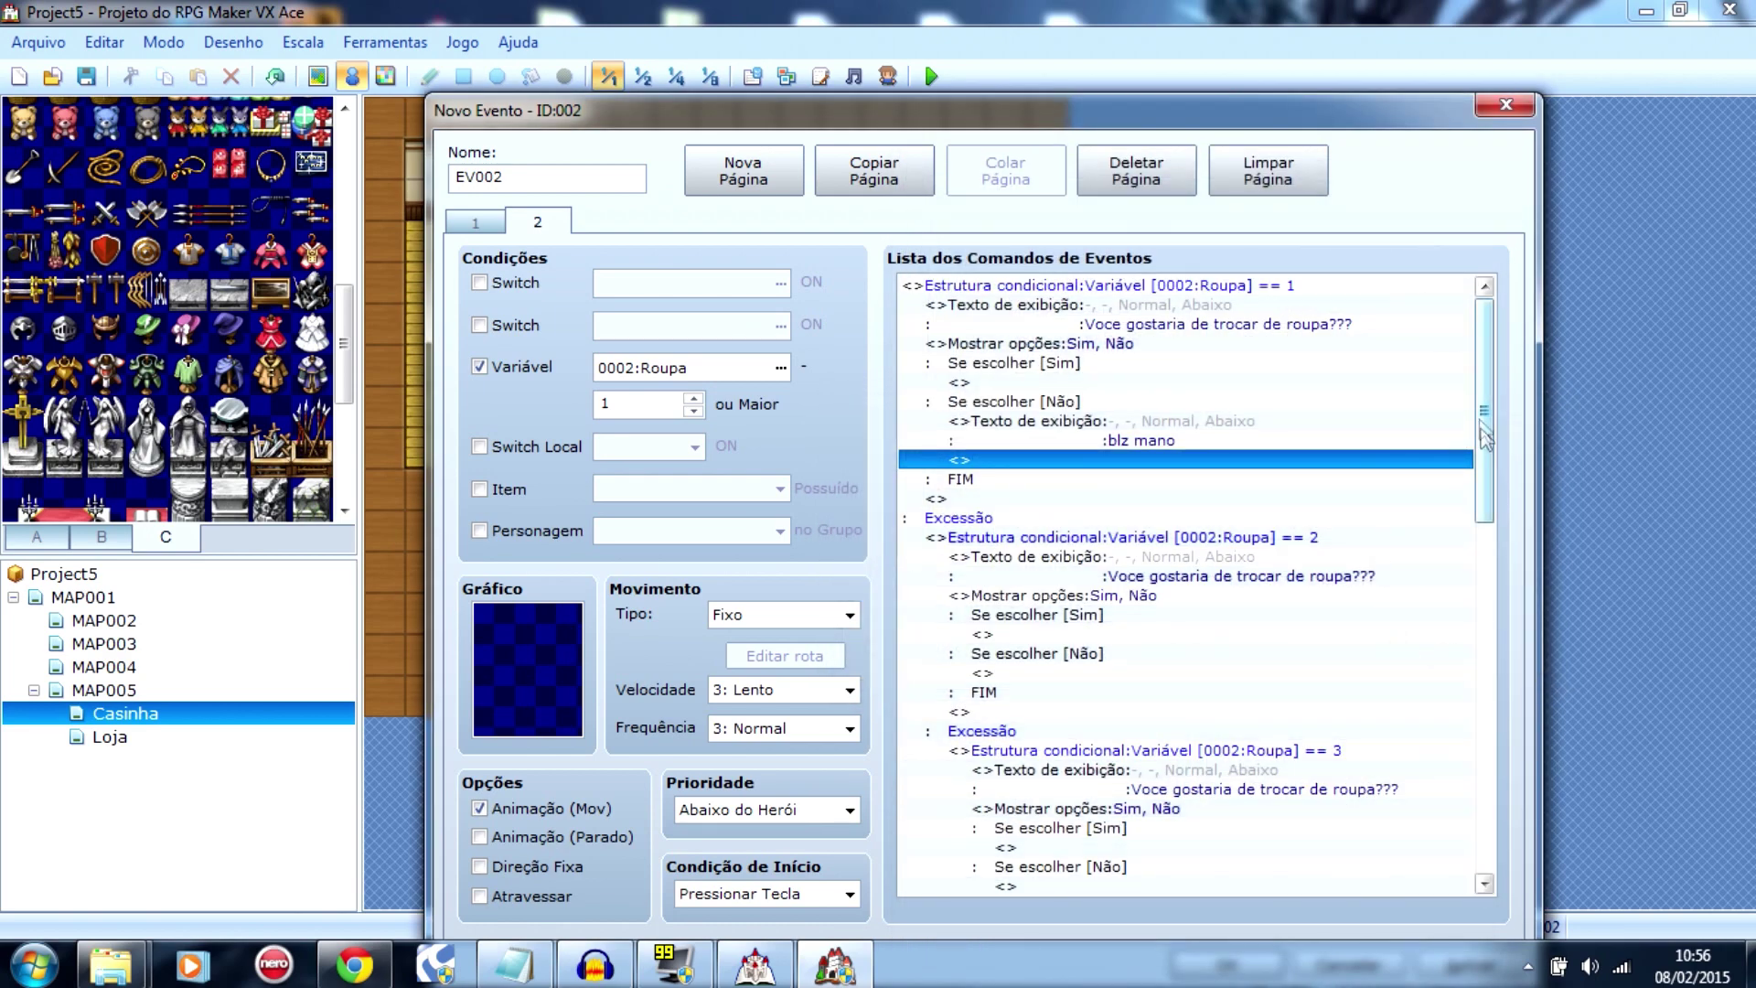
Step: Copy the "blz mano" message under the Não choices of the Roupa == 2 and Roupa == 3 branches
{"action": "scroll", "coordinate": [1478, 419], "scroll_direction": "down", "scroll_amount": 1}
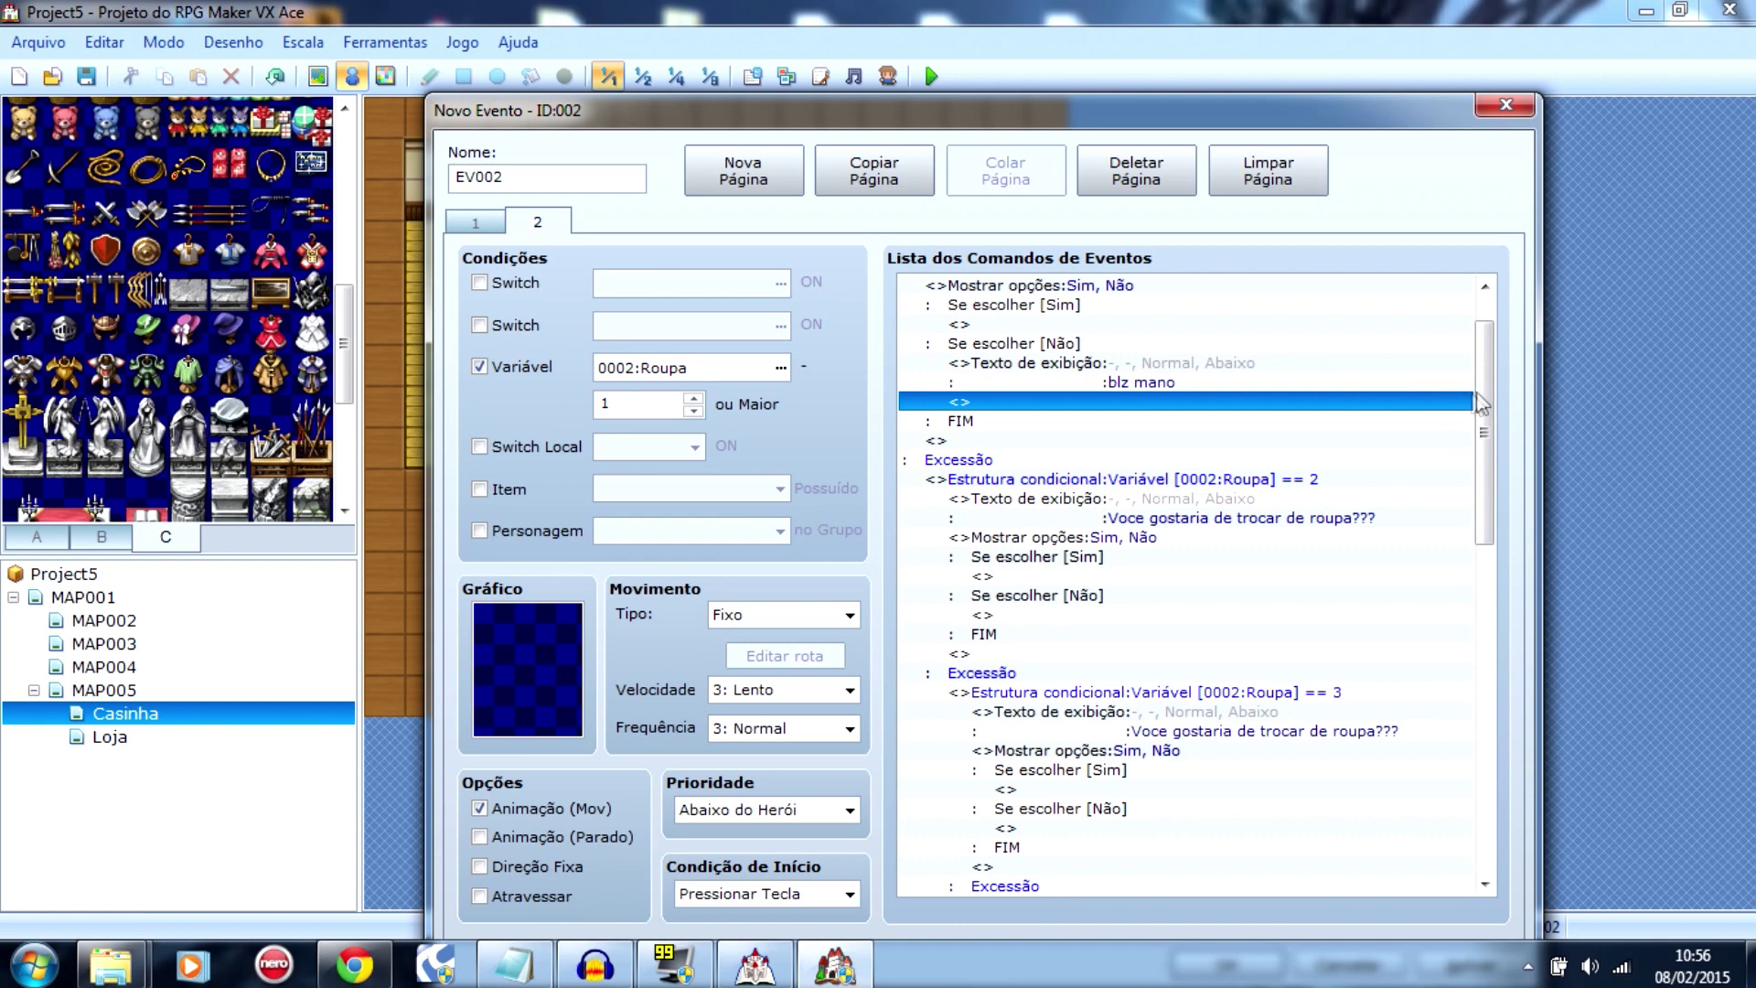
{"action": "scroll", "coordinate": [1479, 353], "scroll_direction": "up", "scroll_amount": 1}
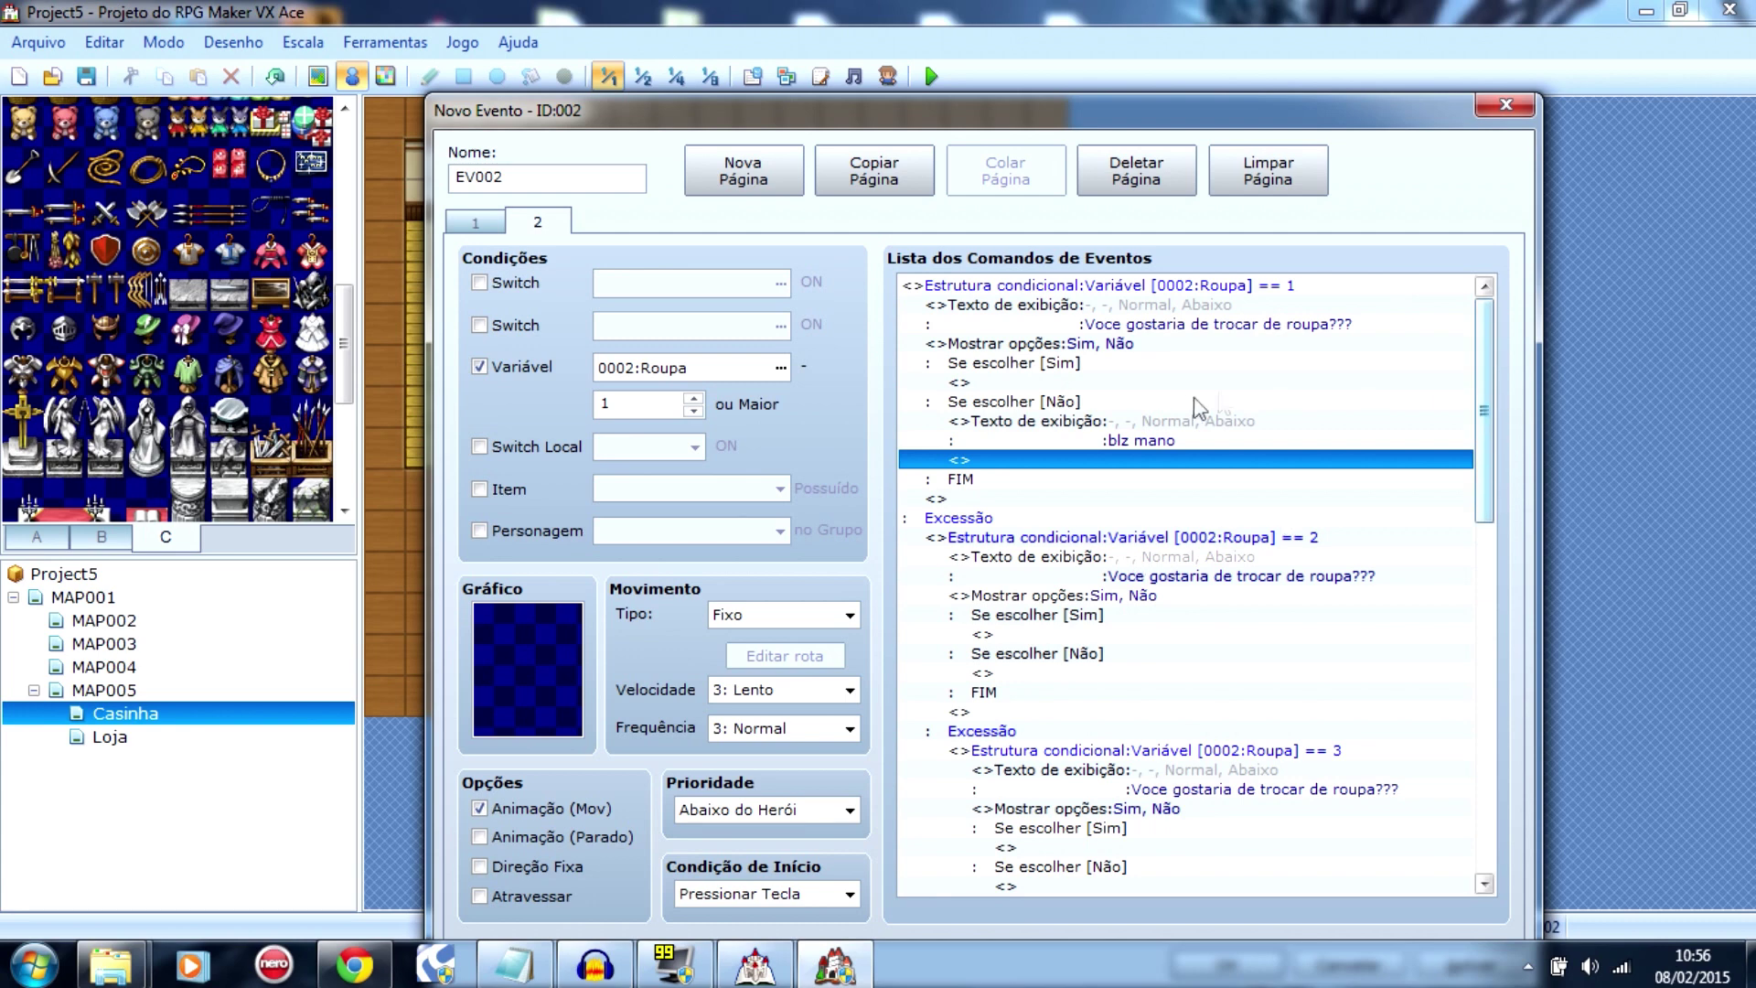
{"action": "left_click", "coordinate": [1058, 425]}
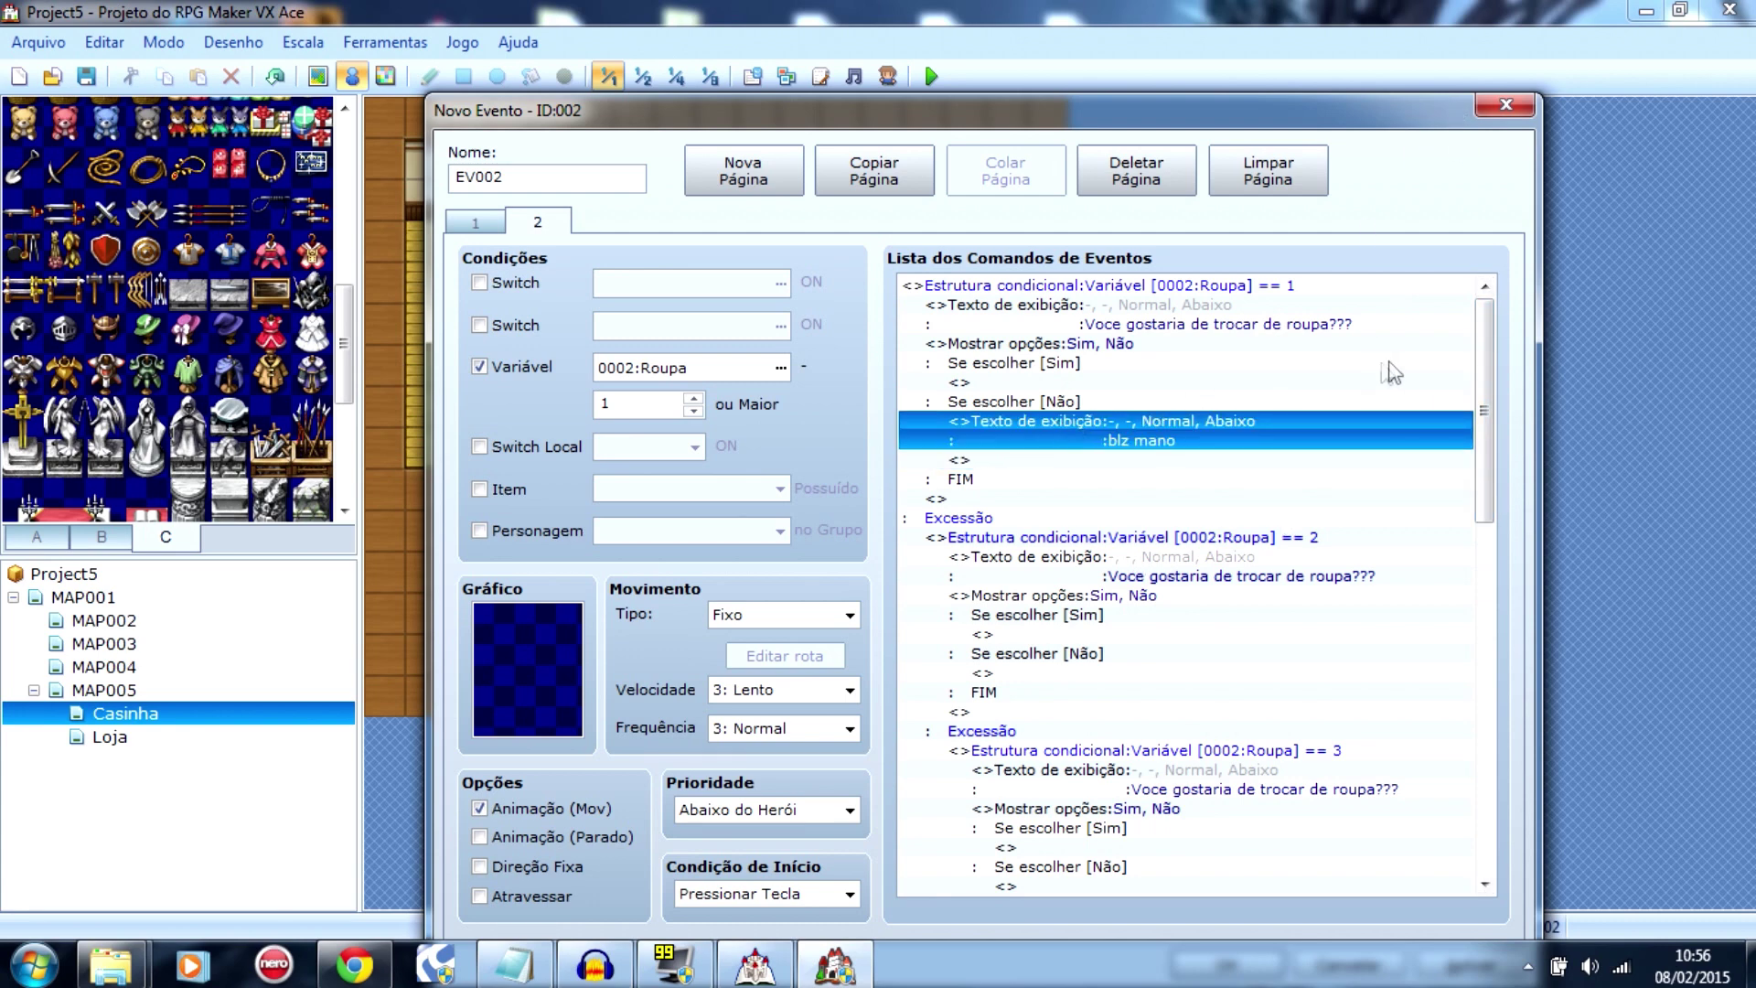
{"action": "left_click_drag", "start_coordinate": [1485, 348], "coordinate": [1485, 413]}
{"action": "left_click", "coordinate": [1134, 503]}
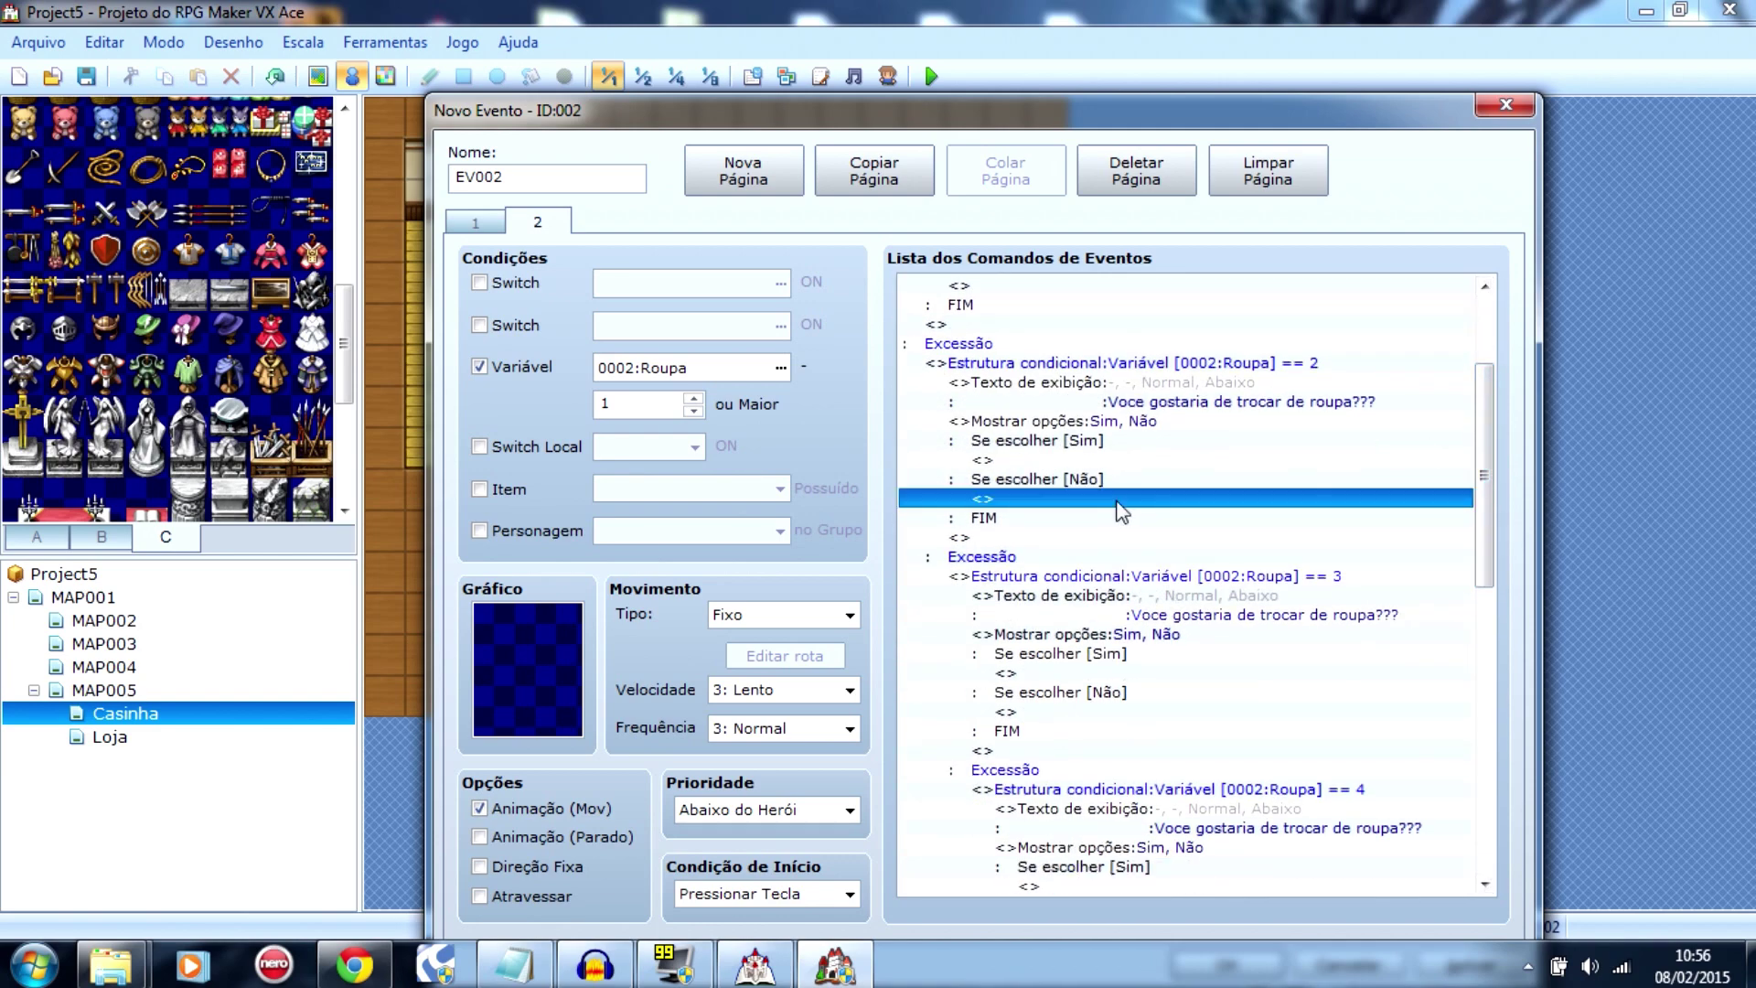
{"action": "key", "text": "ctrl+v"}
{"action": "left_click_drag", "start_coordinate": [1481, 432], "coordinate": [1489, 603]}
{"action": "left_click", "coordinate": [1139, 538]}
{"action": "key", "text": "ctrl+v"}
Step: Paste the "blz mano" message under the Não choices of the Roupa == 4, 5 and 6 branches
{"action": "left_click", "coordinate": [1176, 518]}
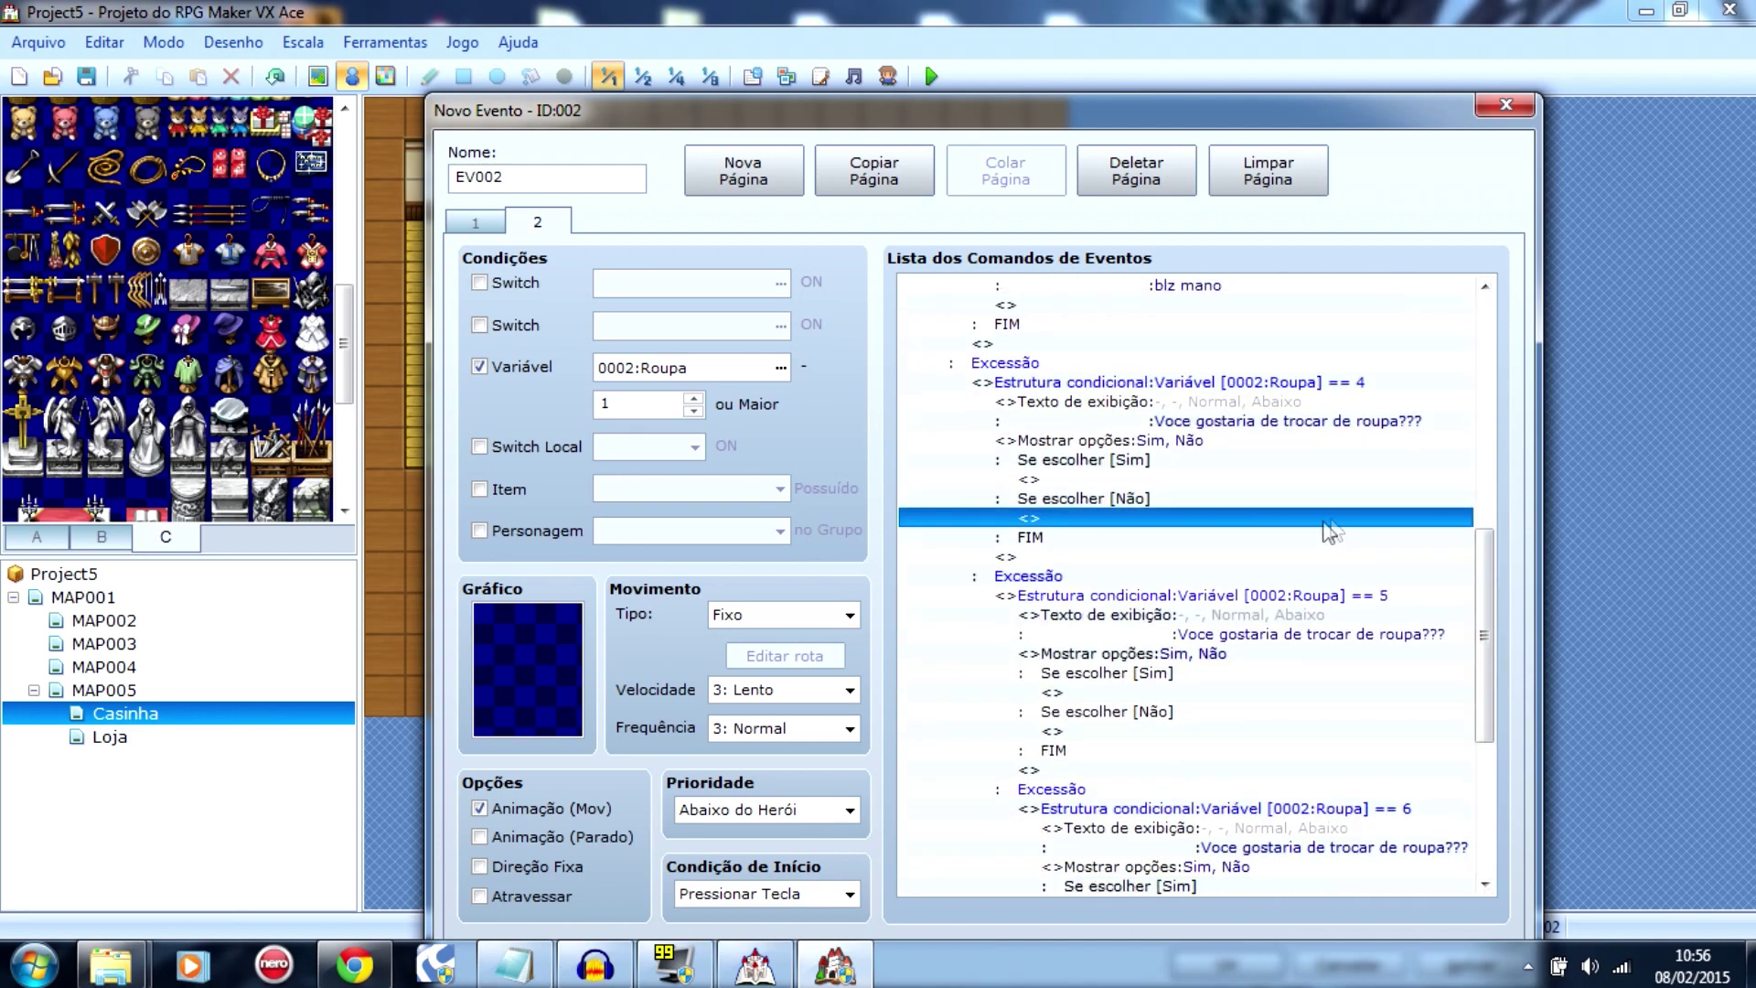
{"action": "key", "text": "ctrl+v"}
{"action": "left_click_drag", "start_coordinate": [1485, 554], "coordinate": [1488, 651]}
{"action": "left_click", "coordinate": [1097, 501]}
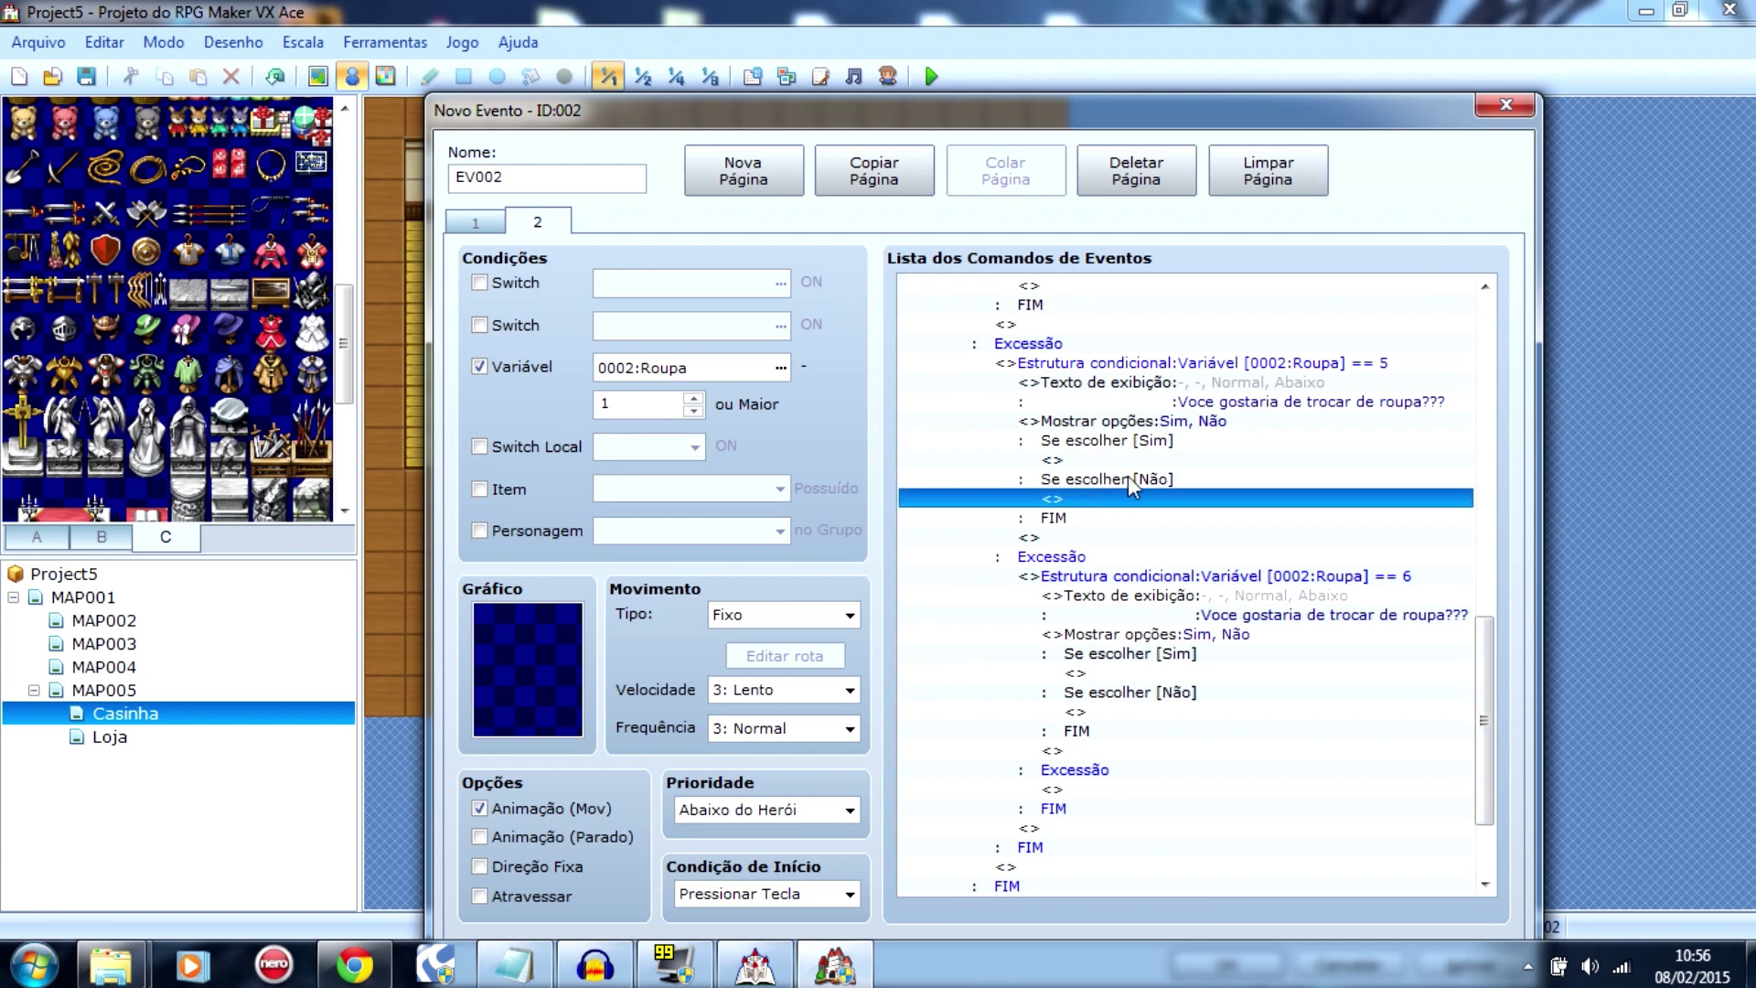
{"action": "key", "text": "ctrl+v"}
{"action": "scroll", "coordinate": [1207, 628], "scroll_direction": "down", "scroll_amount": 3}
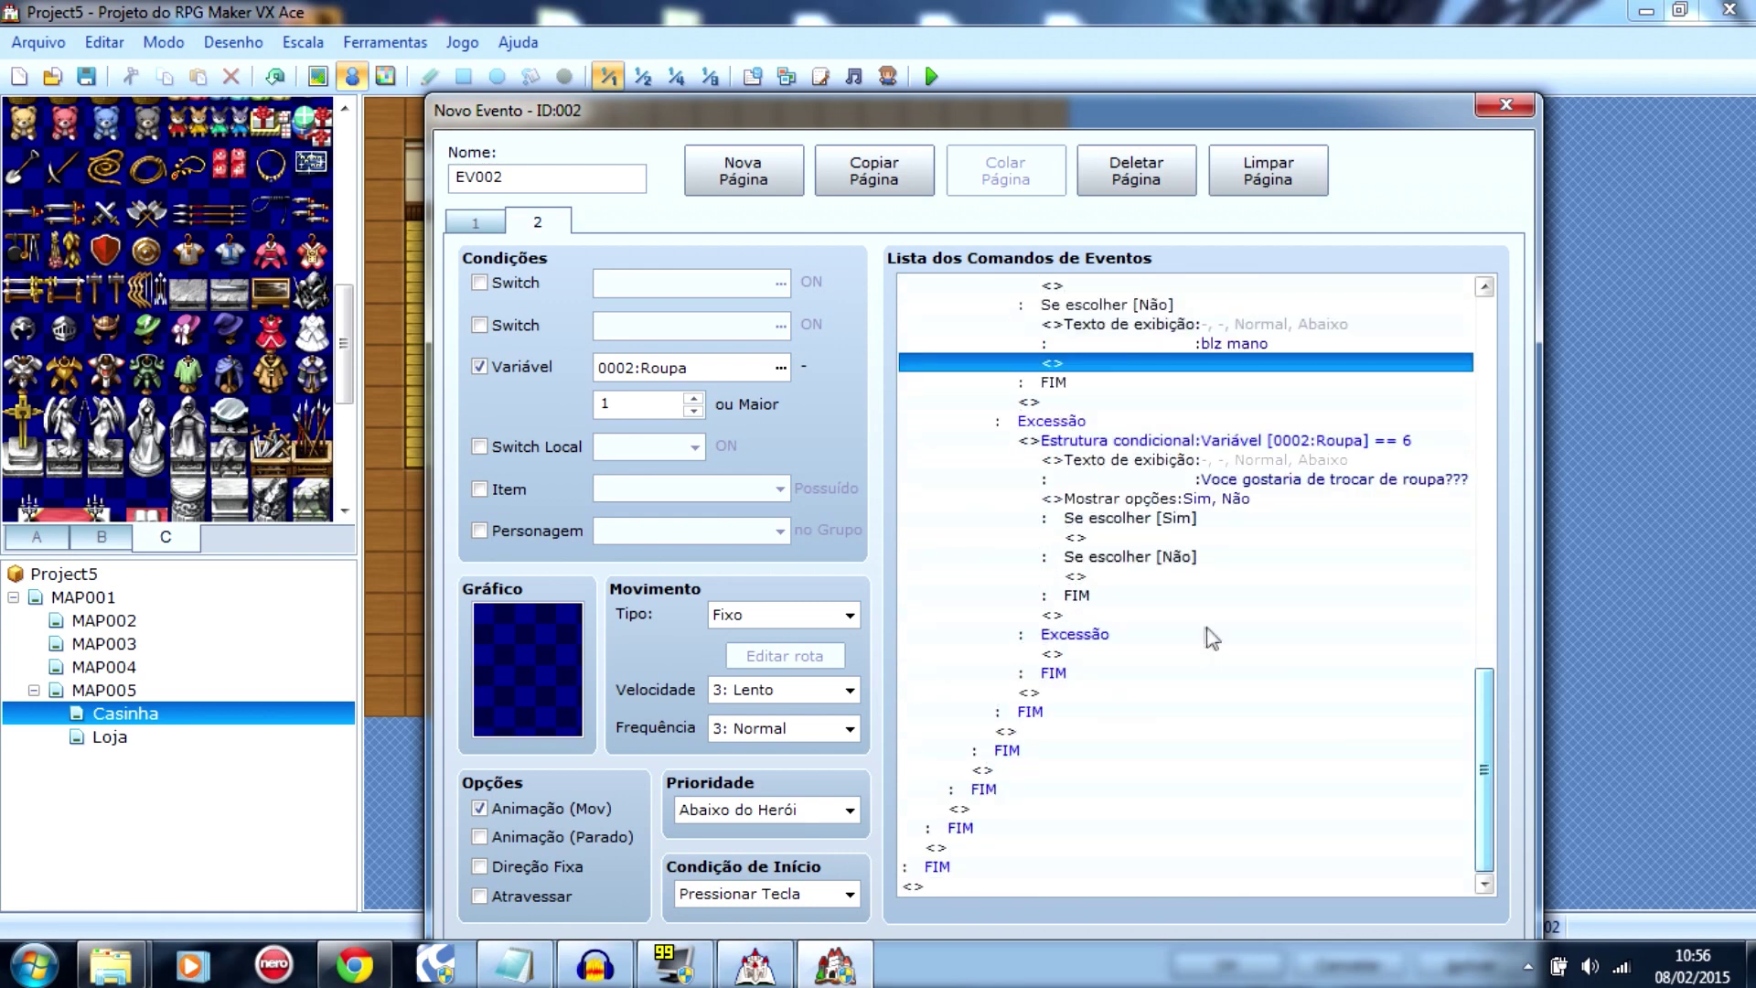
{"action": "left_click", "coordinate": [1104, 577]}
{"action": "key", "text": "ctrl+v"}
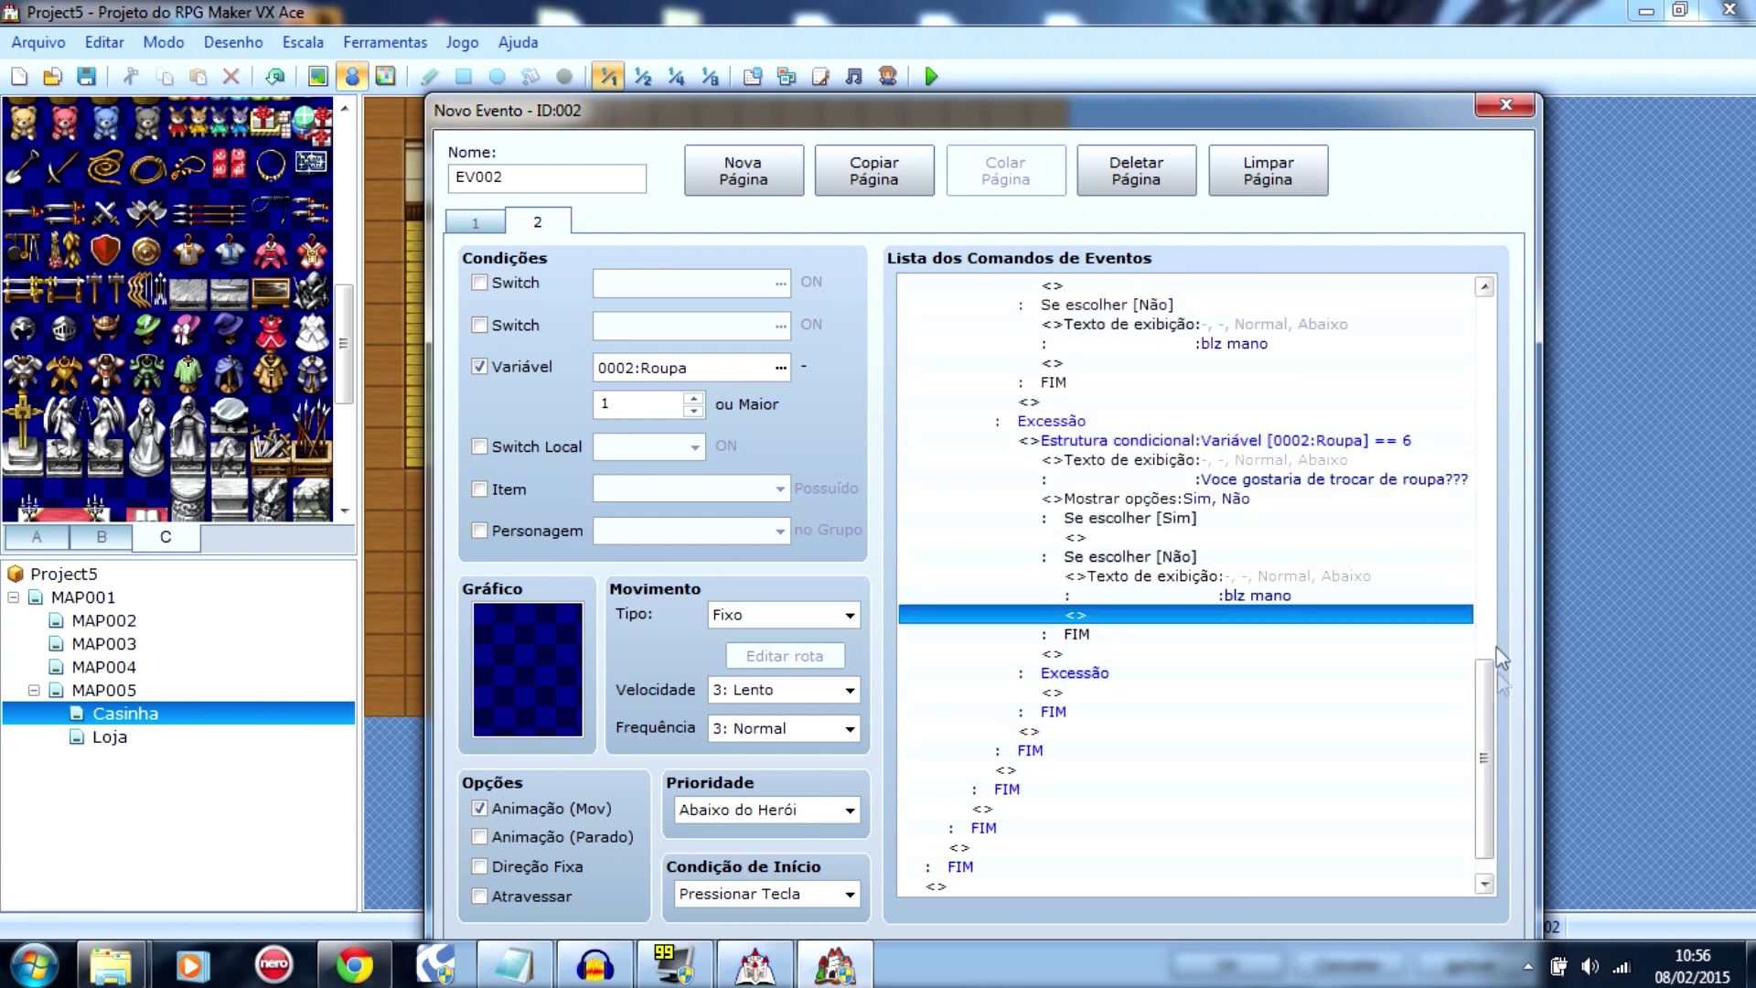
Step: Add the message "Escolha sua roupa" under the Sim choice of the Roupa == 1 branch
{"action": "left_click_drag", "start_coordinate": [1489, 710], "coordinate": [1503, 294]}
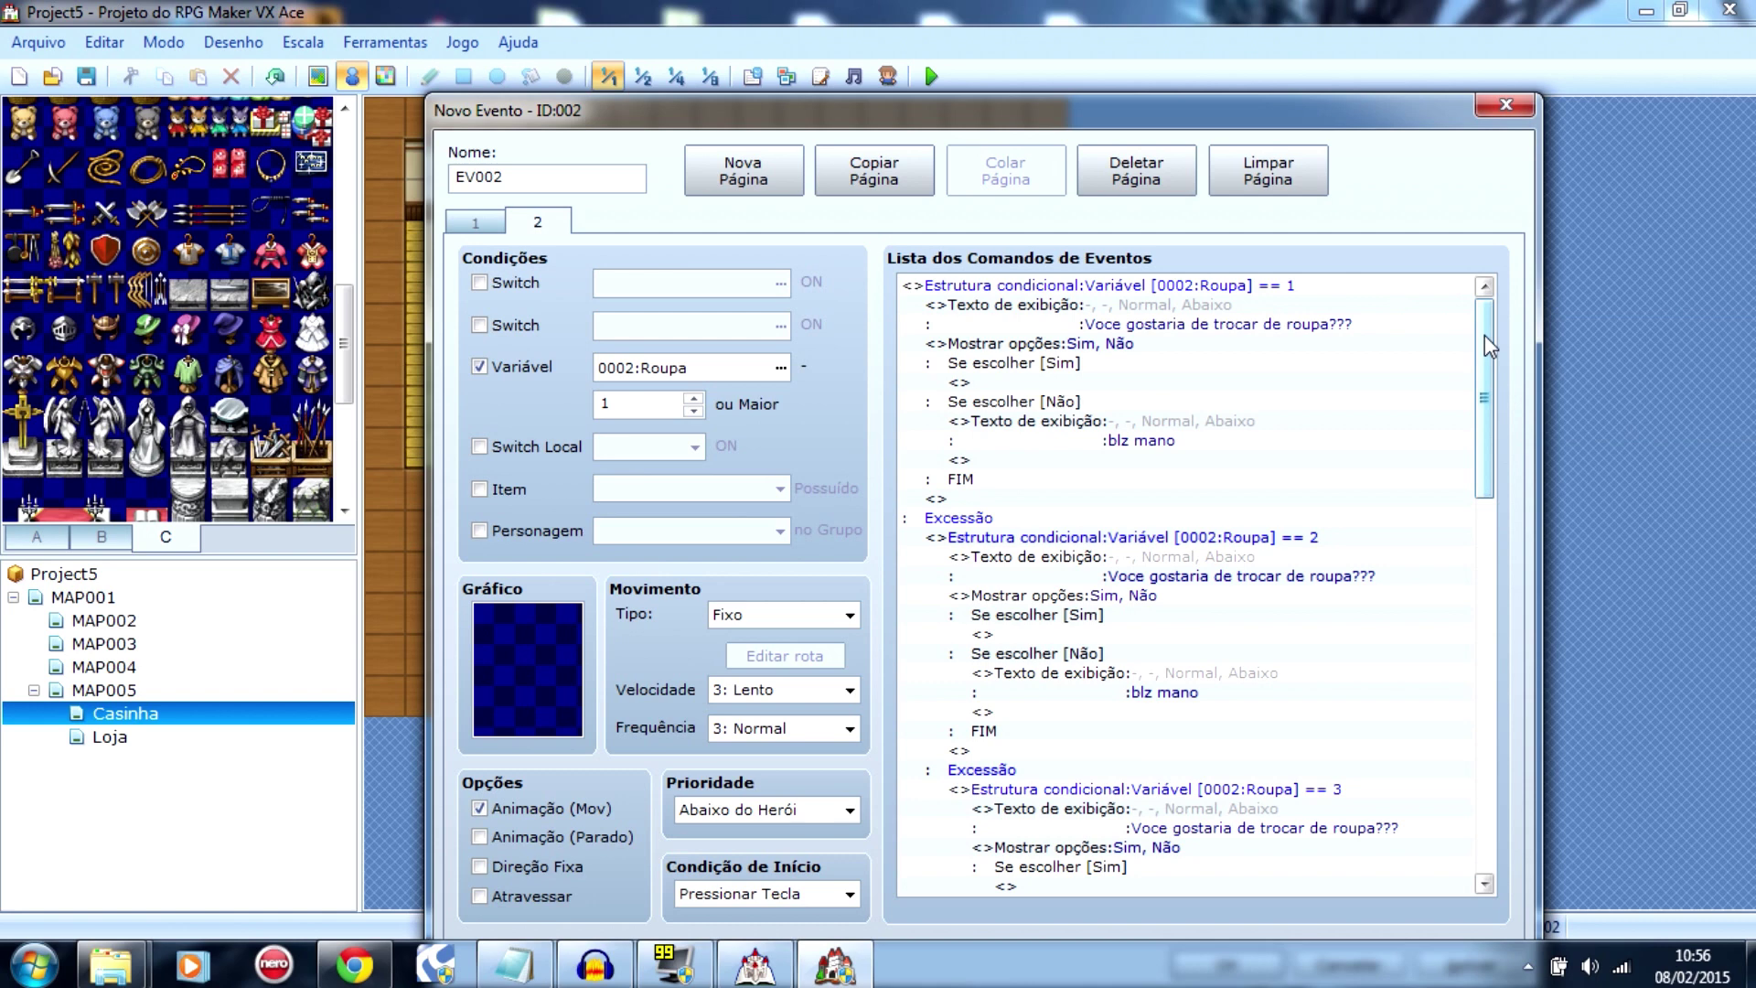
{"action": "left_click", "coordinate": [1189, 285]}
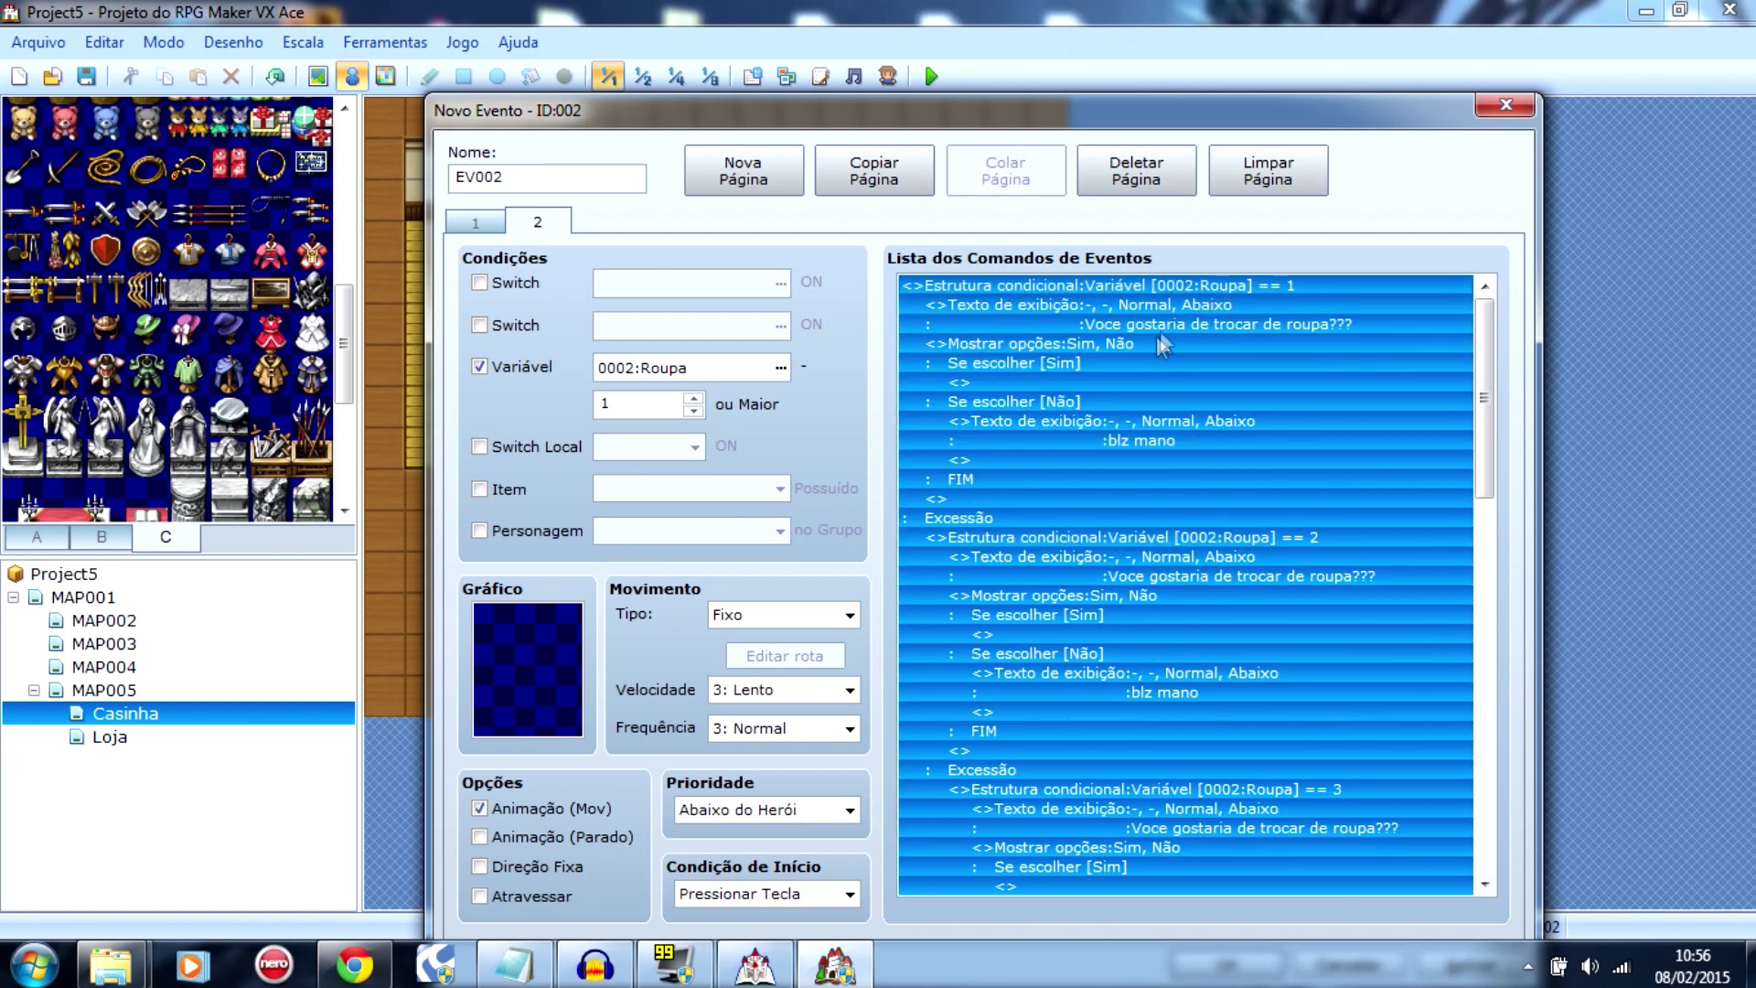
{"action": "left_click", "coordinate": [1053, 377]}
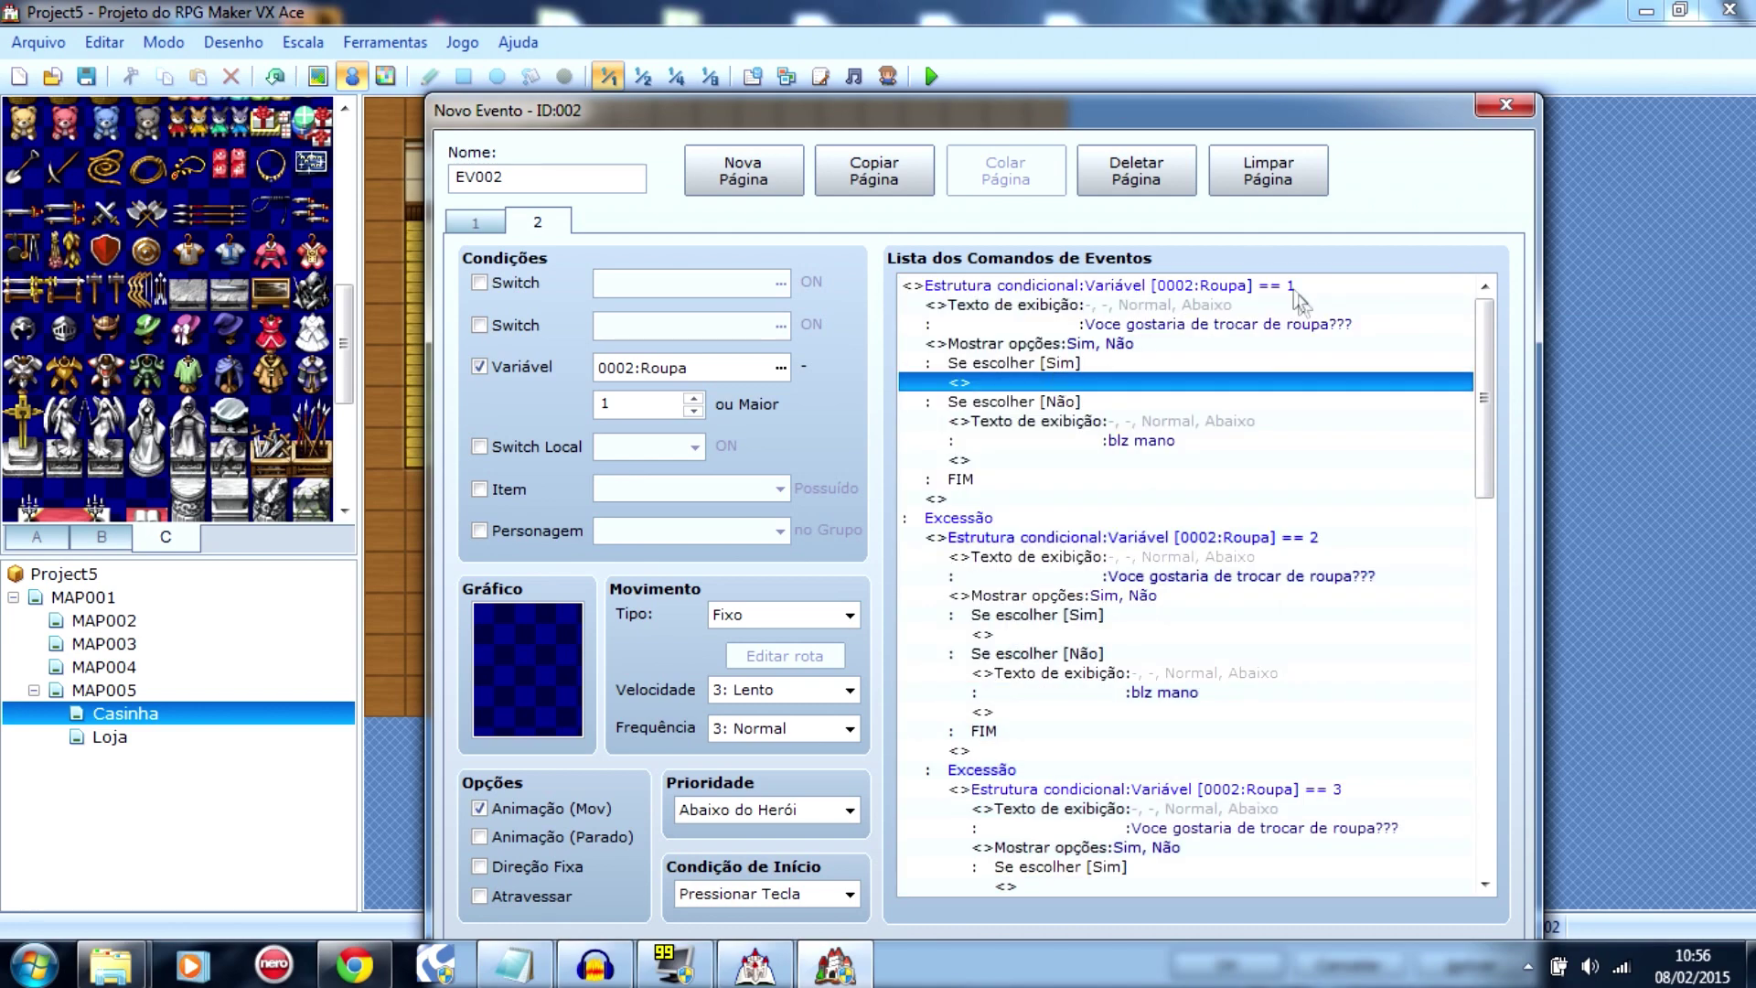
{"action": "double_click", "coordinate": [1110, 386]}
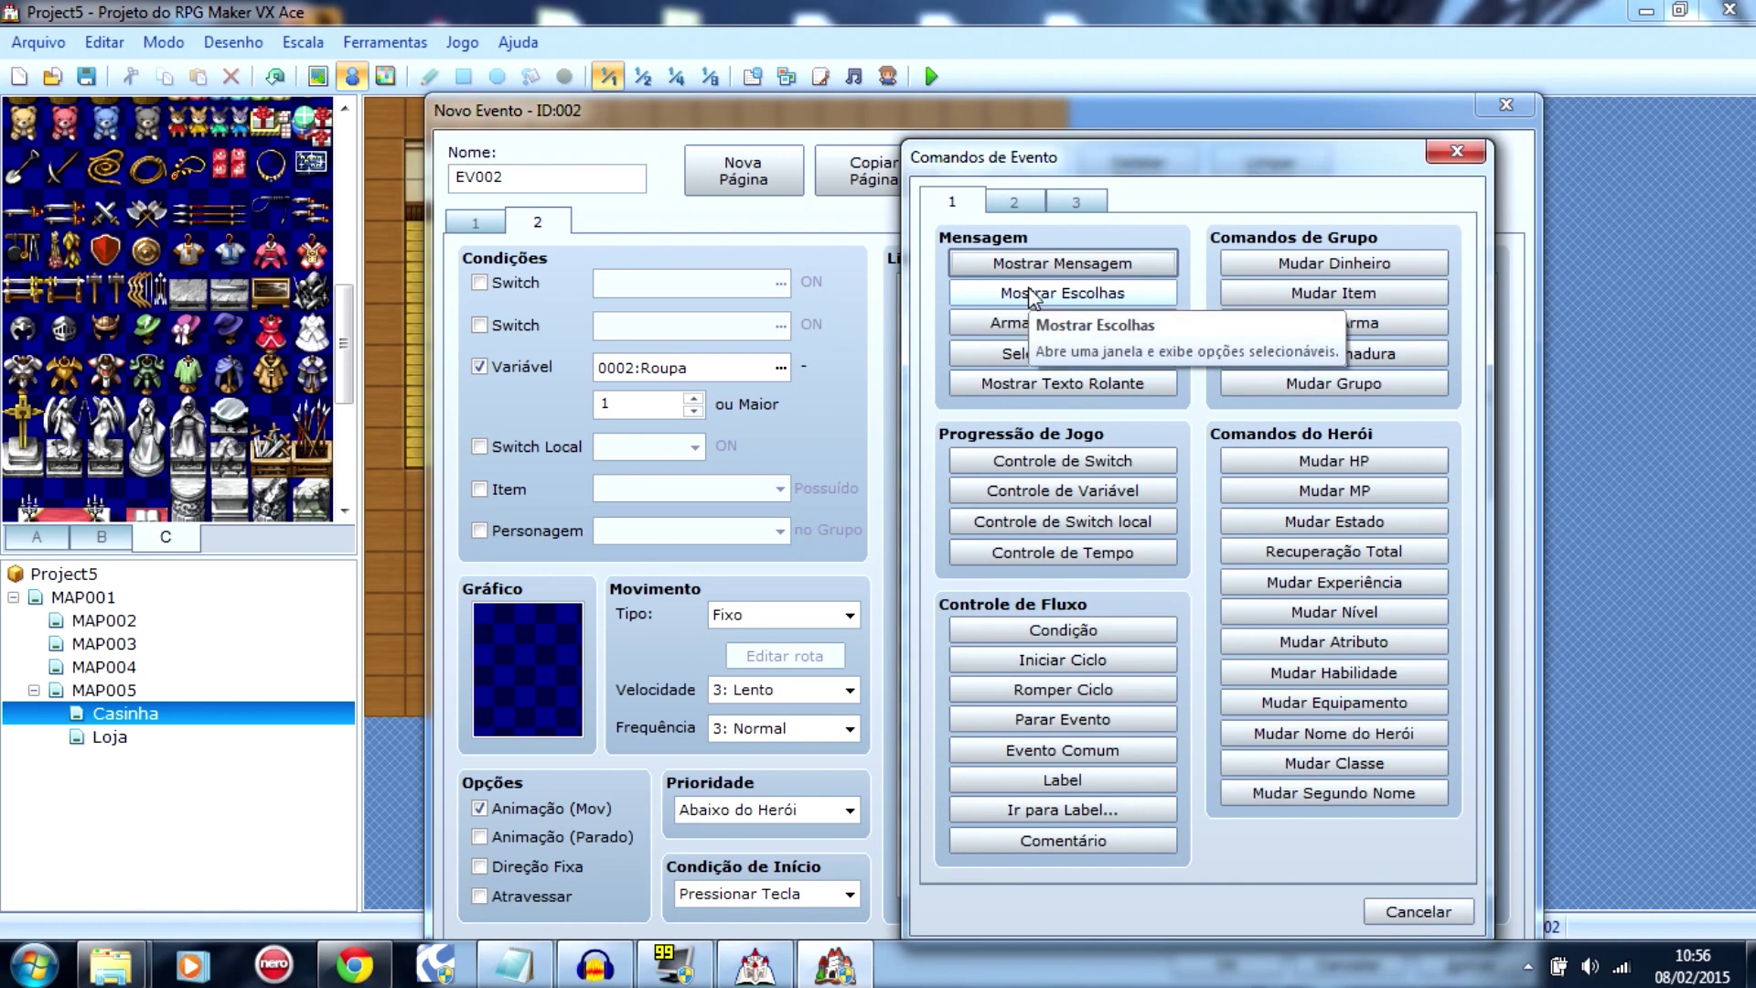
{"action": "left_click_drag", "start_coordinate": [1143, 156], "coordinate": [474, 188]}
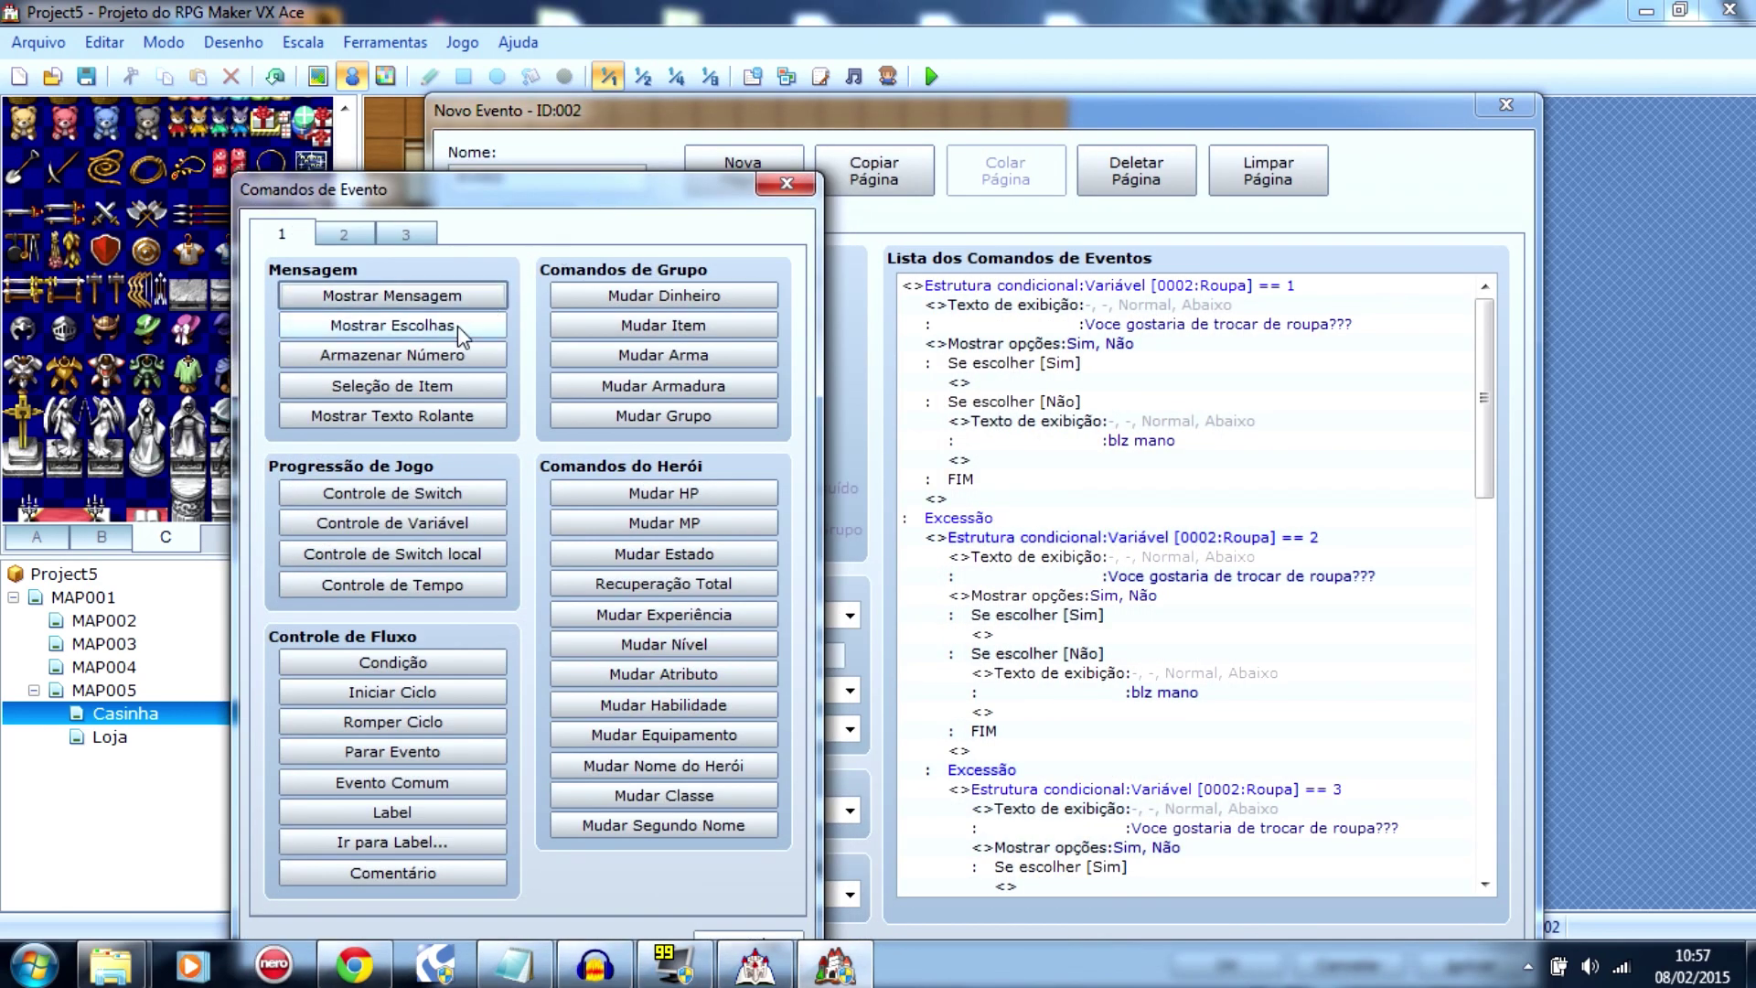
{"action": "left_click", "coordinate": [423, 302]}
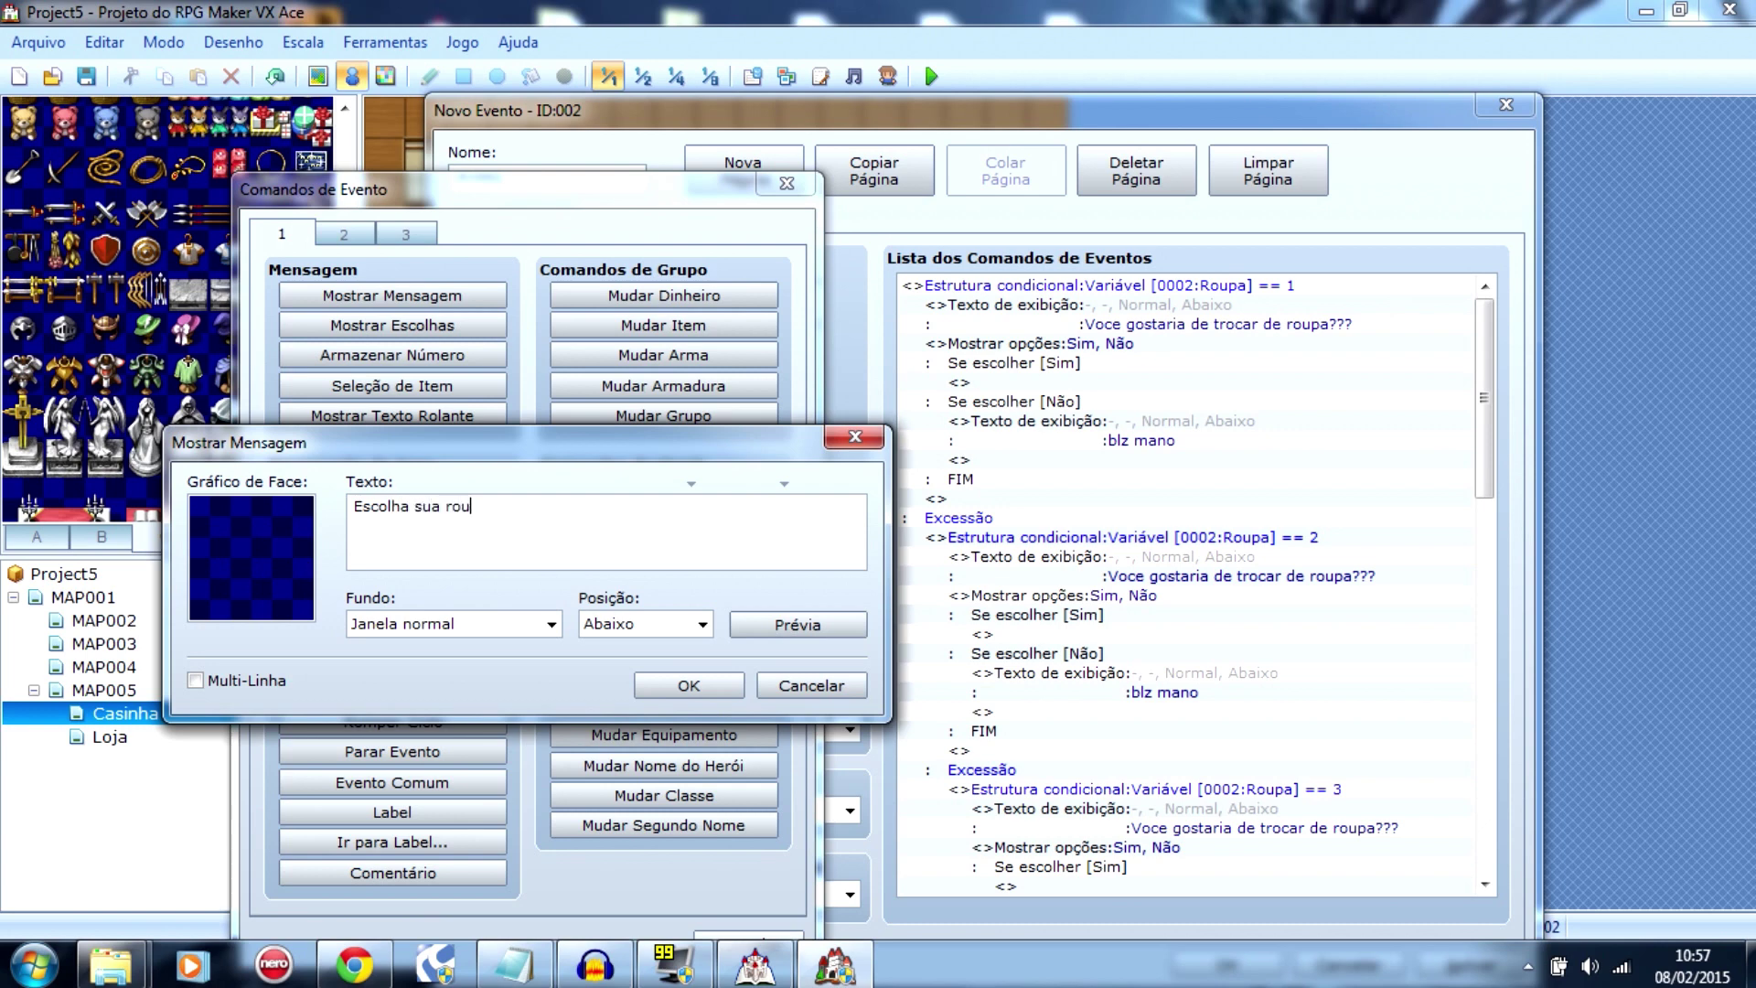
{"action": "left_click", "coordinate": [690, 685]}
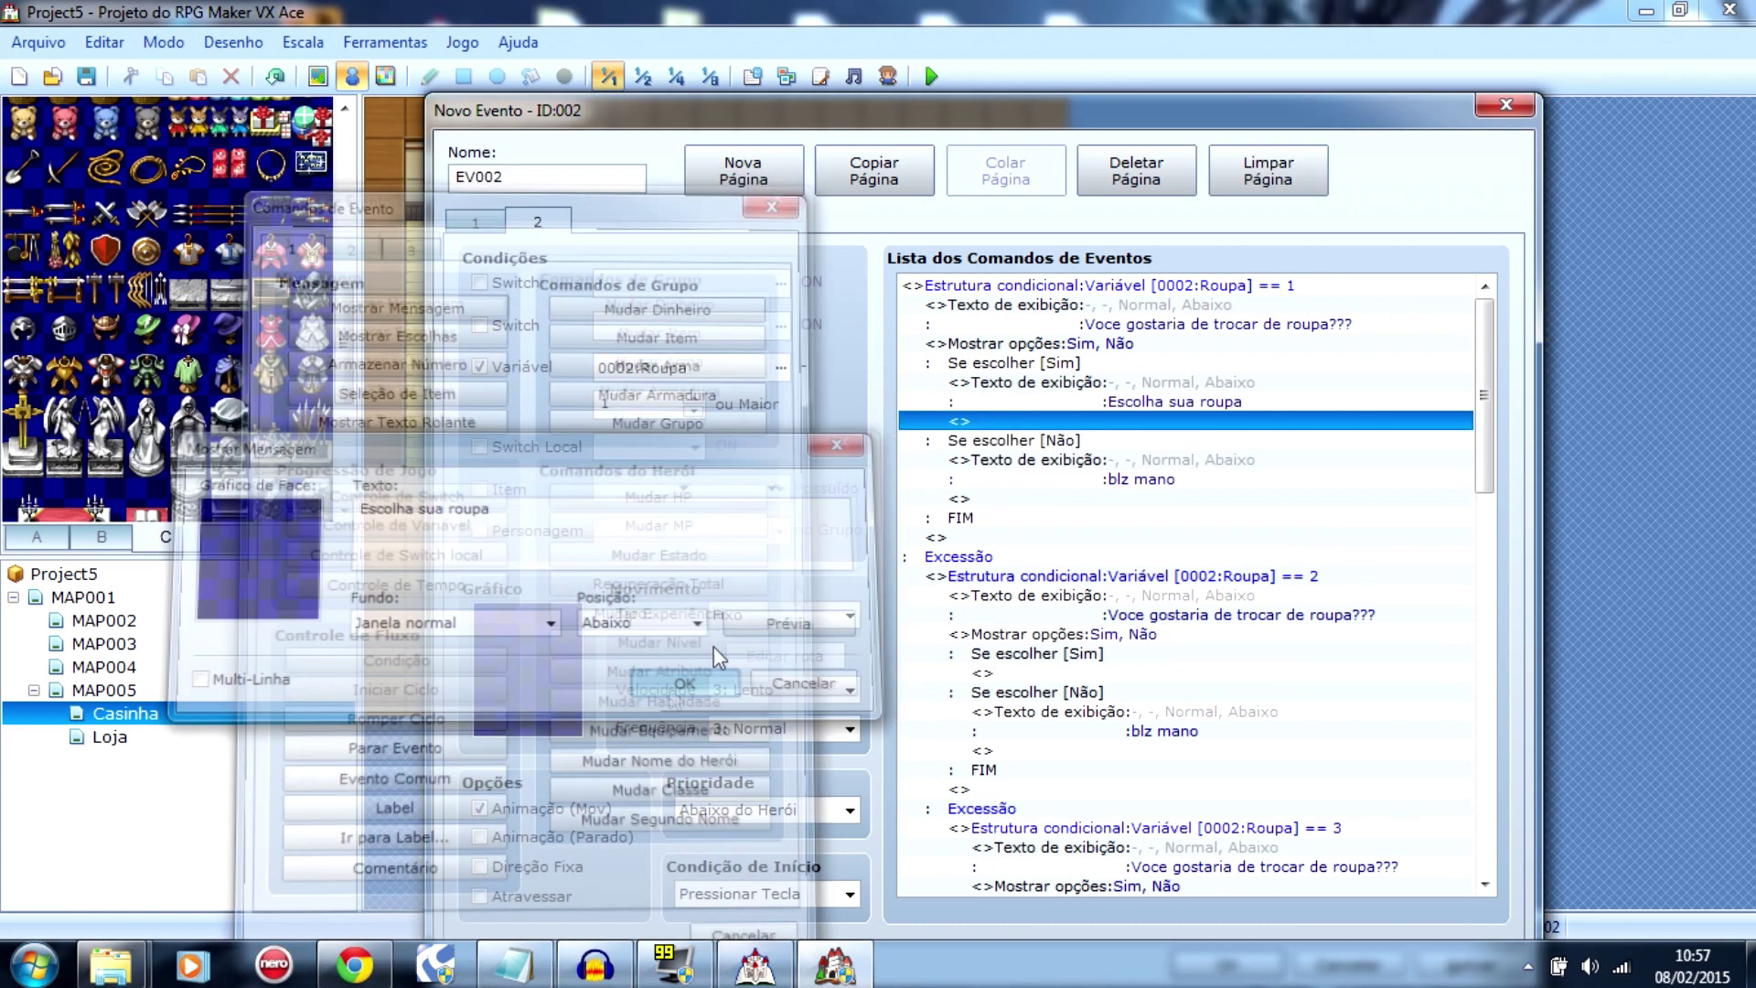
Step: Add a choice command with the options "Armadura de placas" and "Casual" below the "Escolha sua roupa" message
{"action": "double_click", "coordinate": [1095, 423]}
{"action": "left_click_drag", "start_coordinate": [1157, 161], "coordinate": [611, 124]}
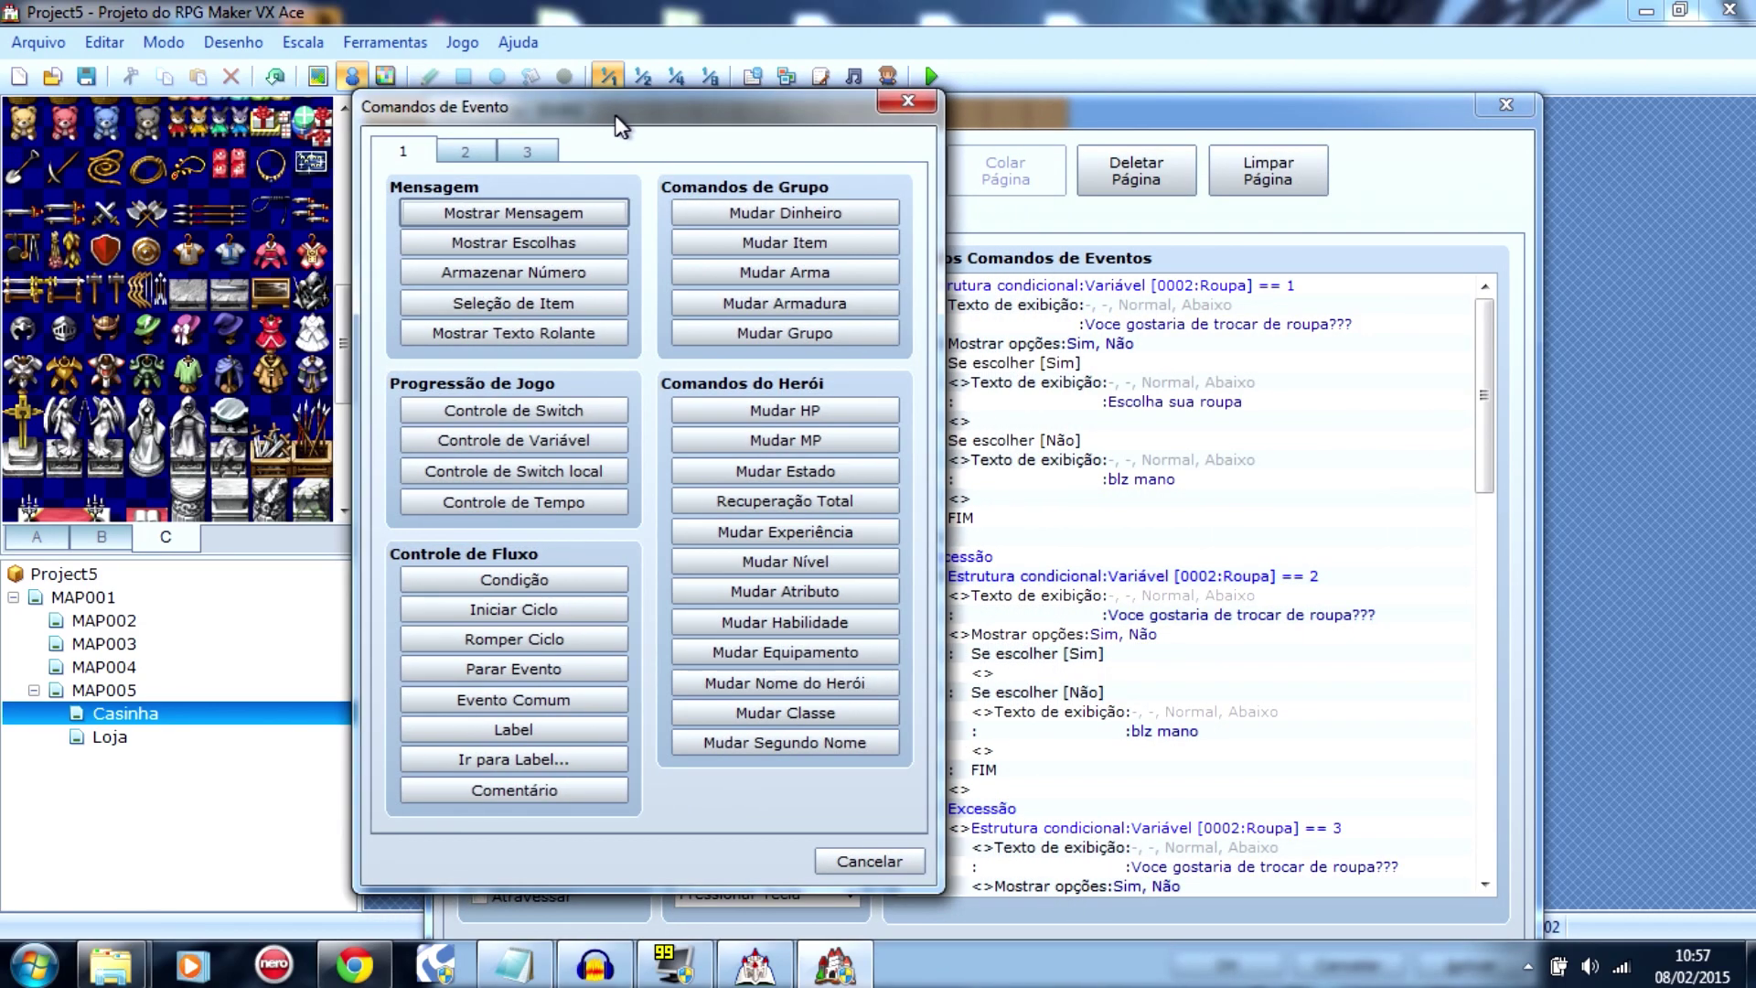
{"action": "left_click", "coordinate": [544, 242]}
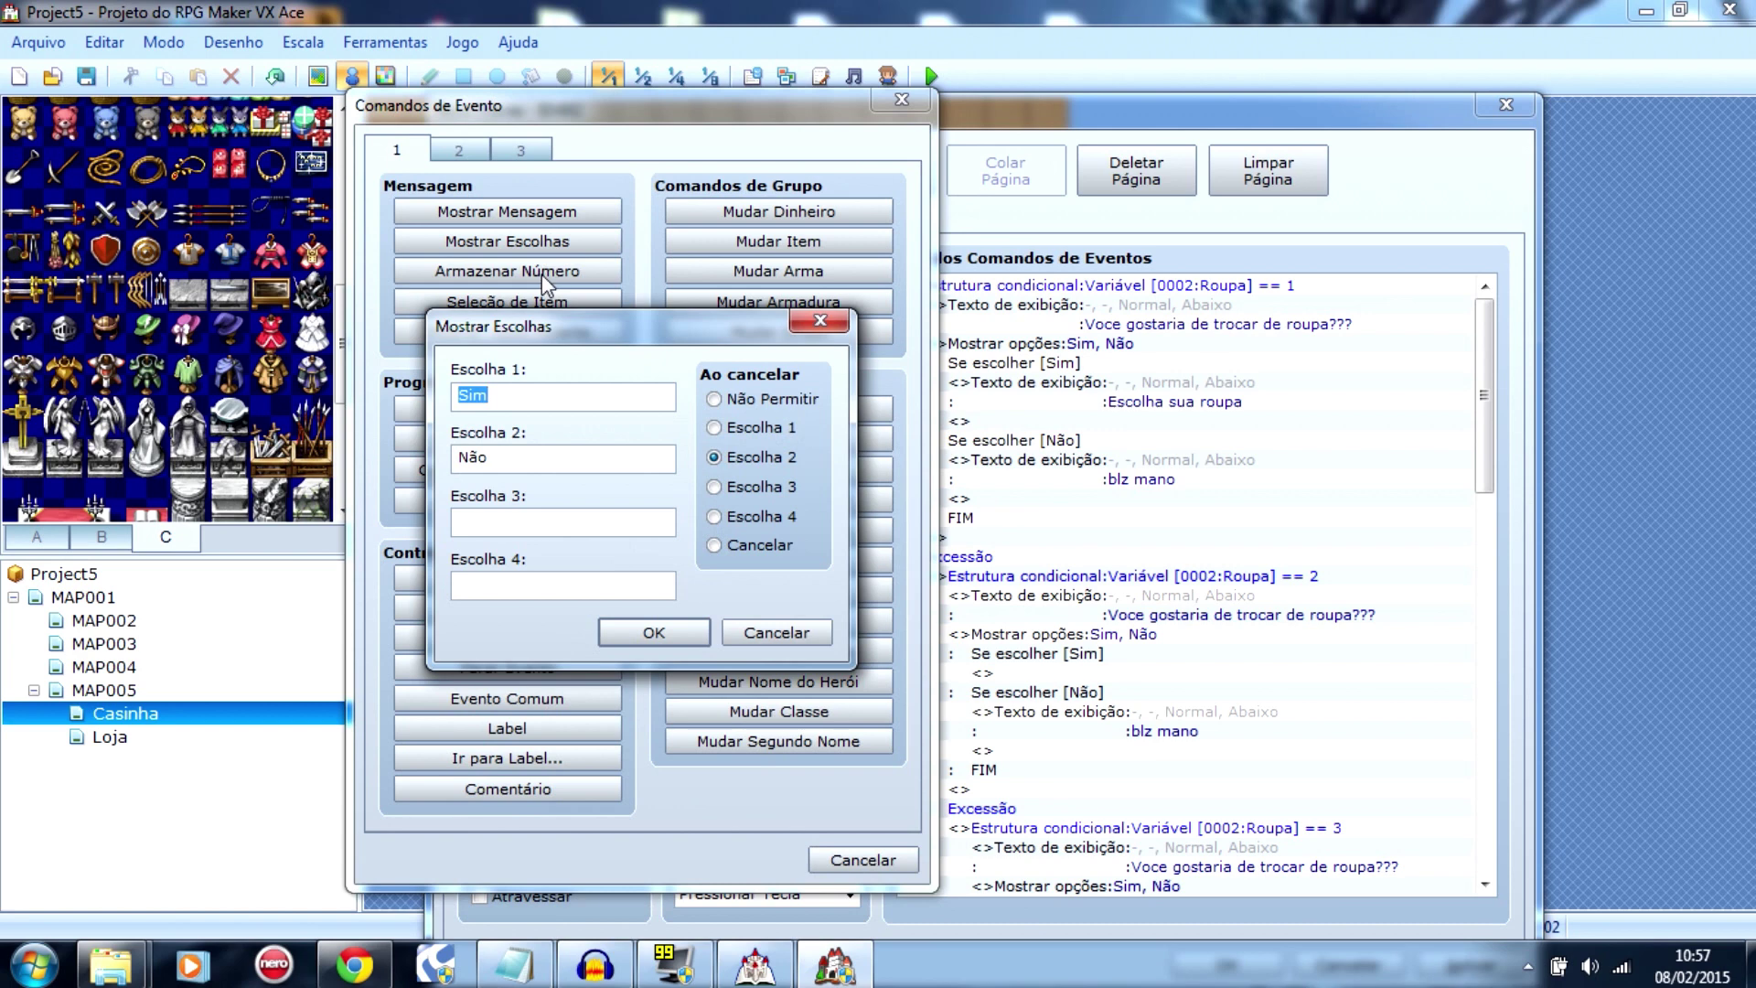
{"action": "left_click", "coordinate": [487, 396]}
{"action": "left_click_drag", "start_coordinate": [487, 395], "coordinate": [467, 395]}
{"action": "key", "text": "BackSpace"}
{"action": "key", "text": "BackSpace"}
{"action": "type", "text": "A"}
{"action": "type", "text": "rmadura de placas"}
{"action": "key", "text": "Tab"}
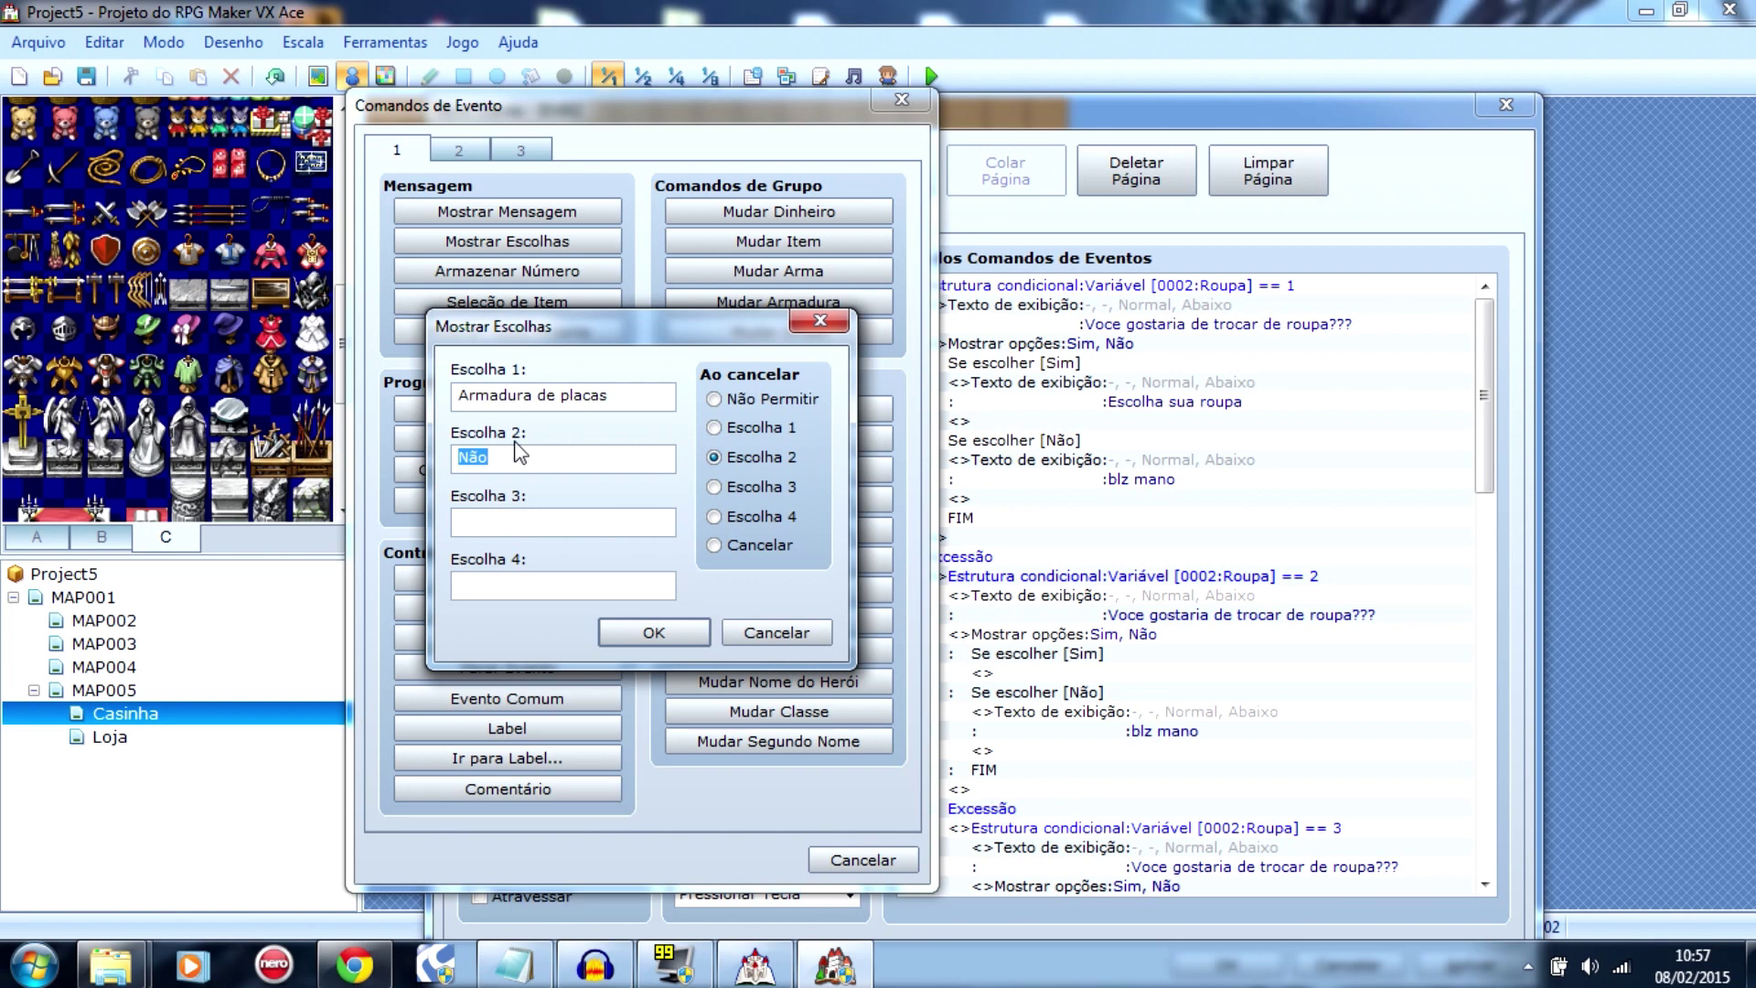
{"action": "key", "text": "BackSpace"}
{"action": "type", "text": "C"}
{"action": "left_click", "coordinate": [654, 632]}
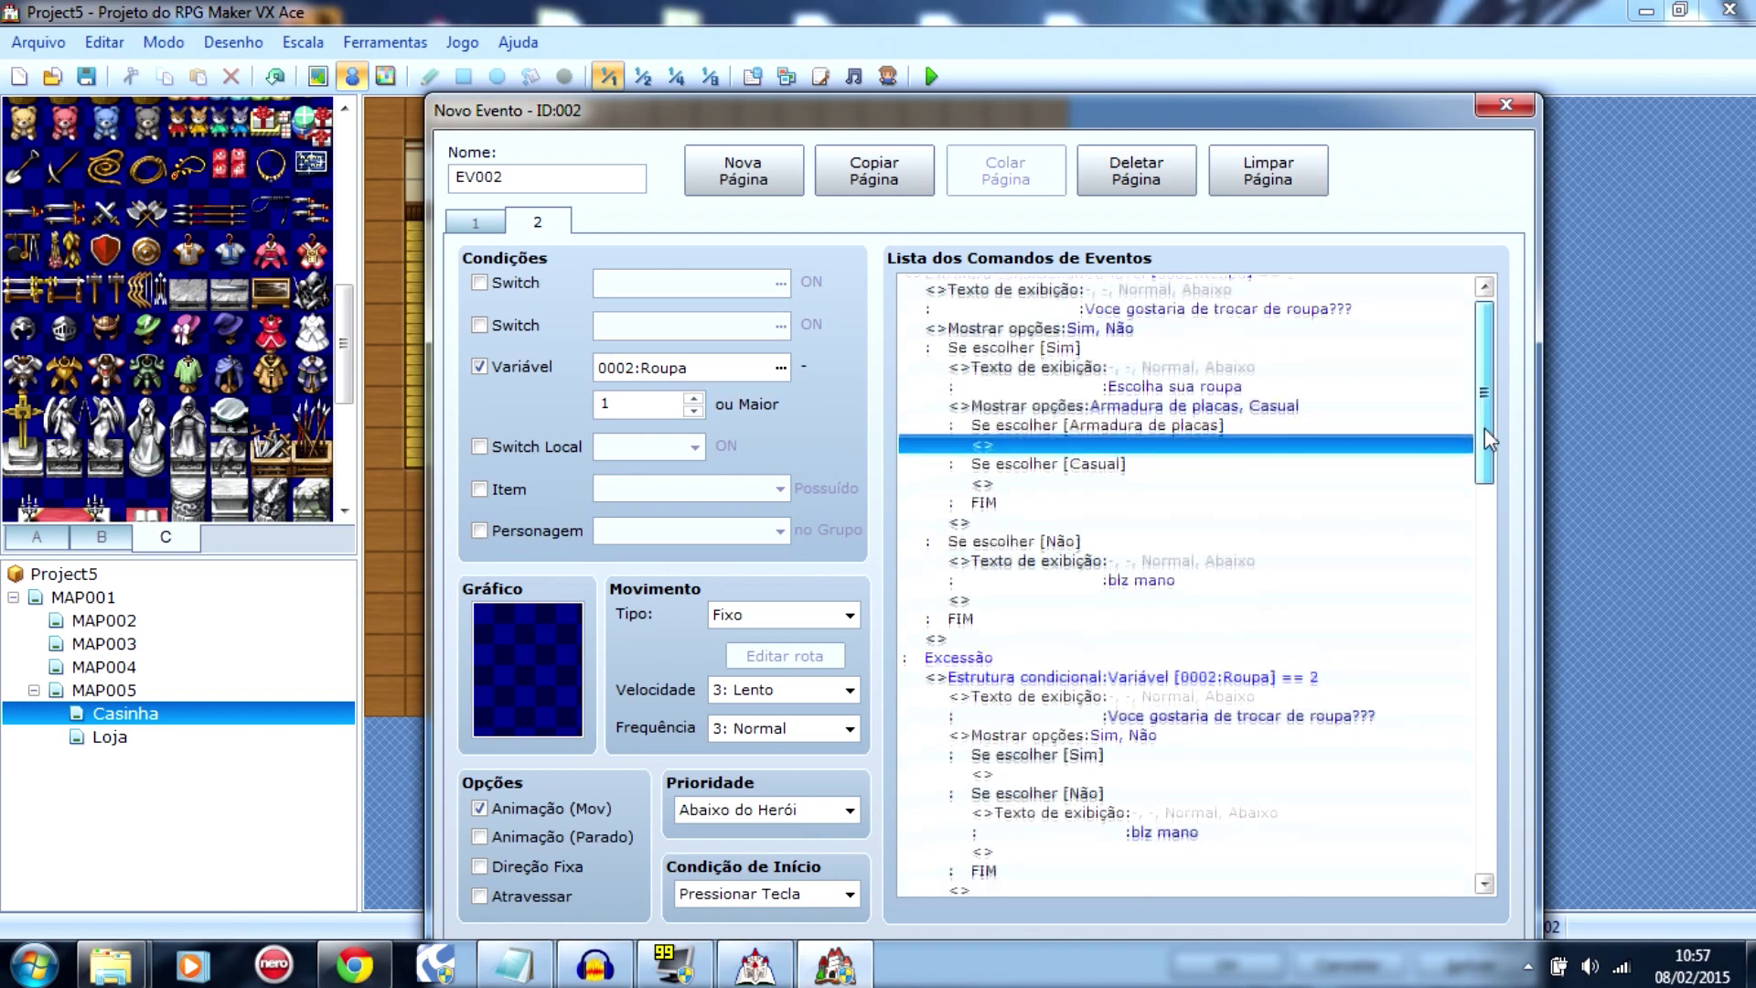
Step: Under the Armadura de placas choice, add a Mover Evento command that changes the Jogador's graphic to 'placas'
{"action": "scroll", "coordinate": [1473, 441], "scroll_direction": "down", "scroll_amount": 1}
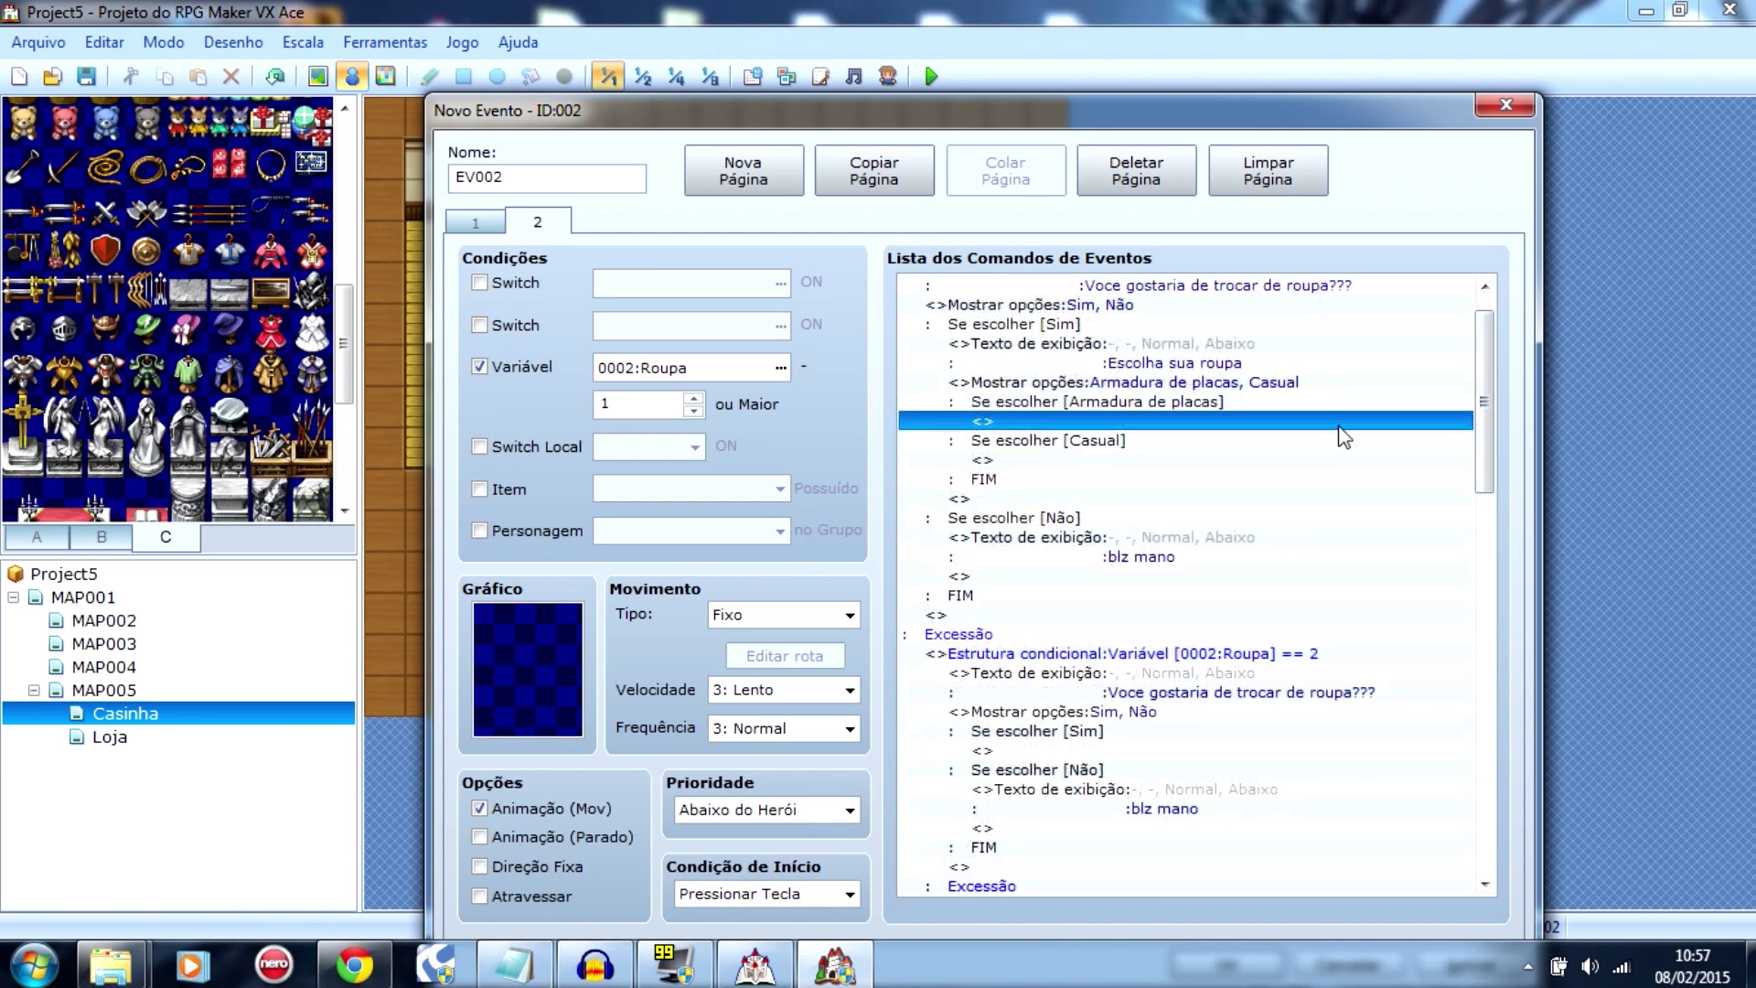
{"action": "double_click", "coordinate": [1265, 421]}
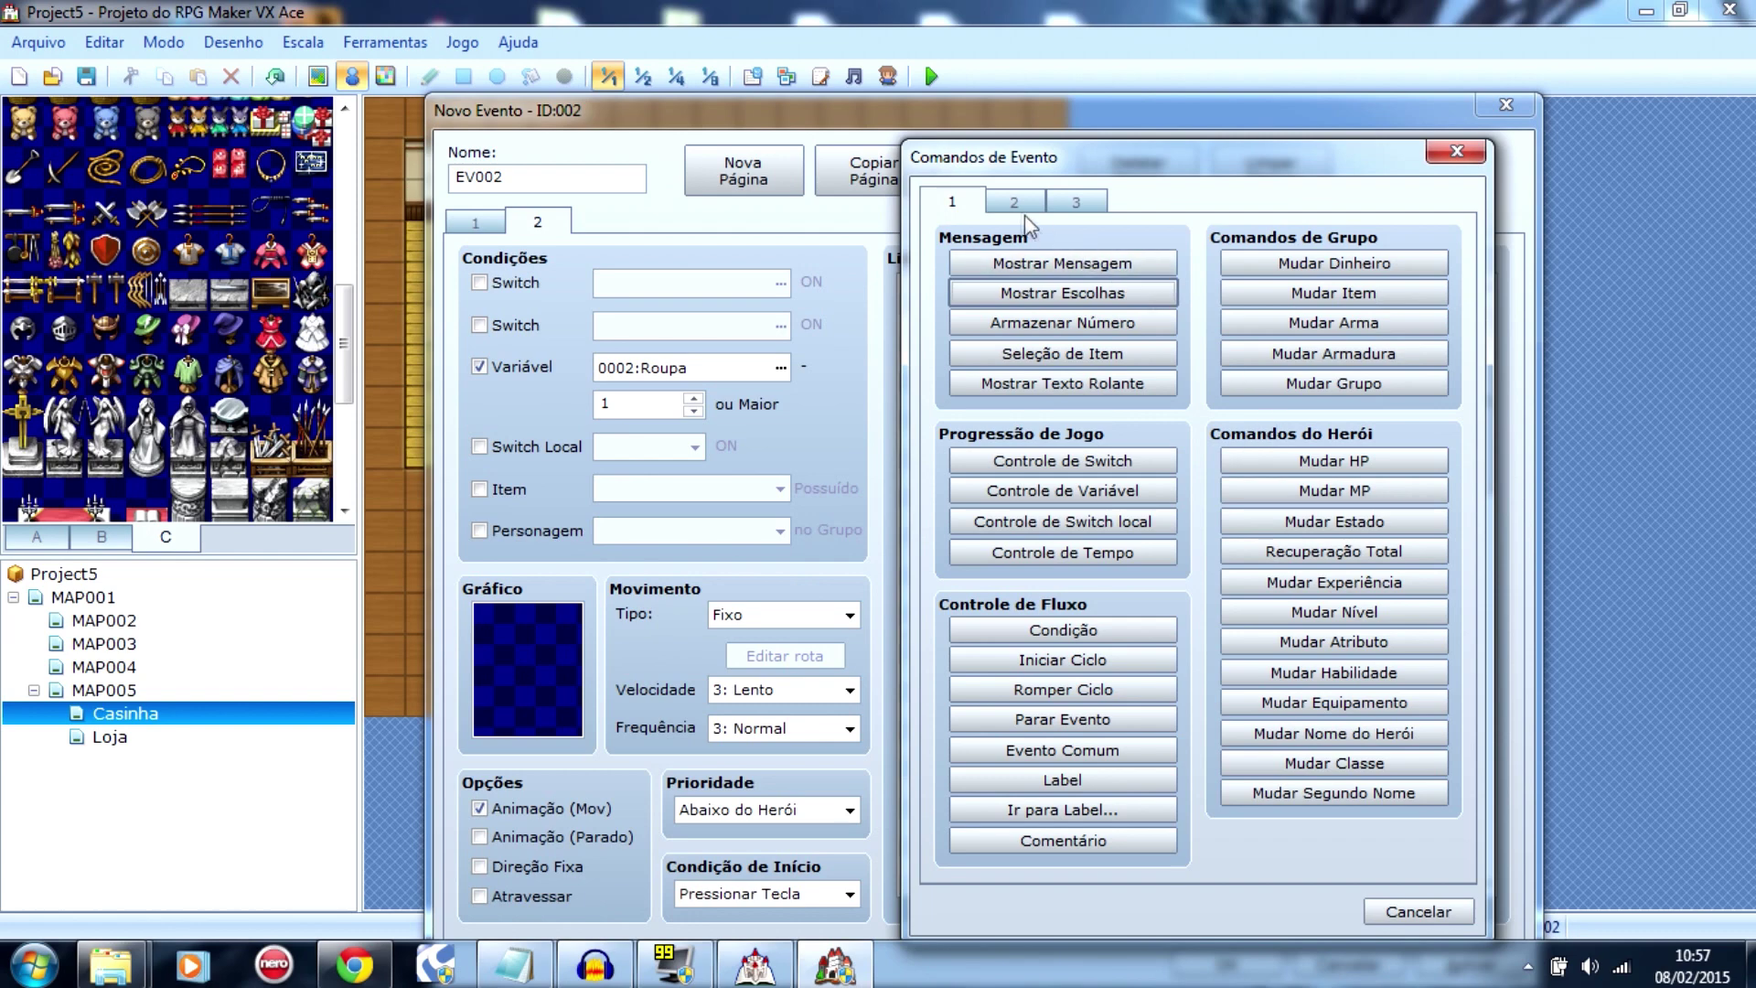
{"action": "left_click", "coordinate": [1013, 205]}
{"action": "left_click", "coordinate": [1063, 383]}
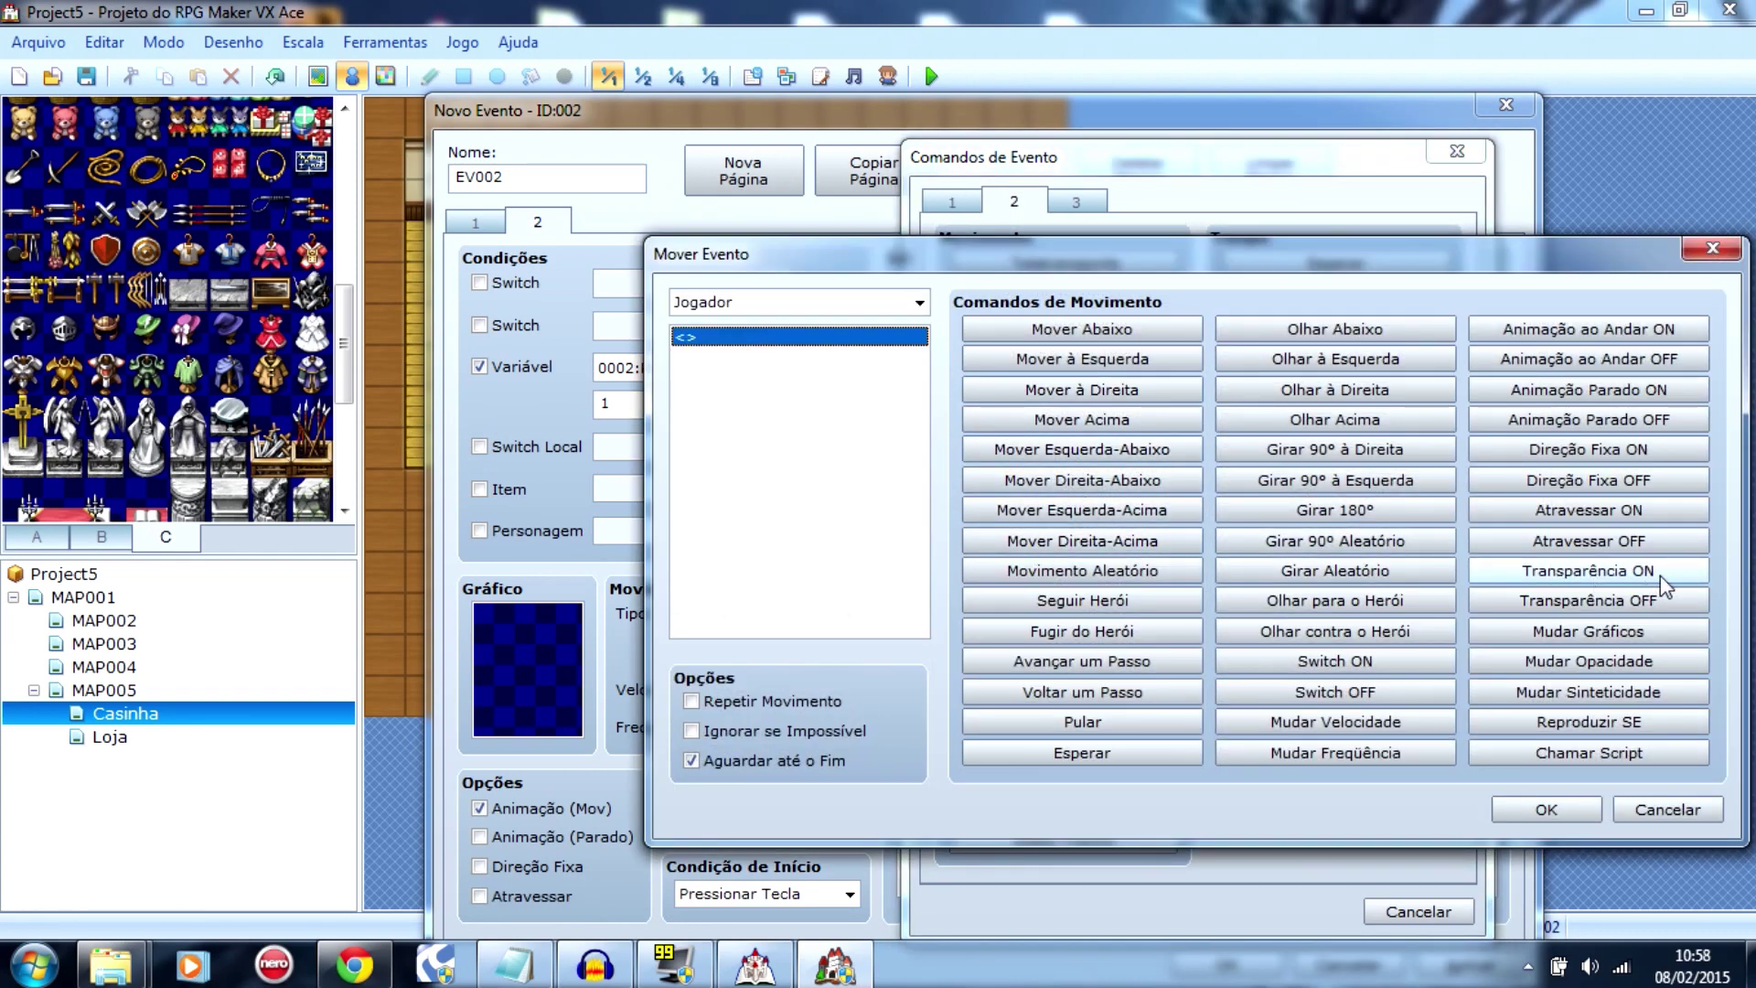
{"action": "left_click", "coordinate": [1681, 627]}
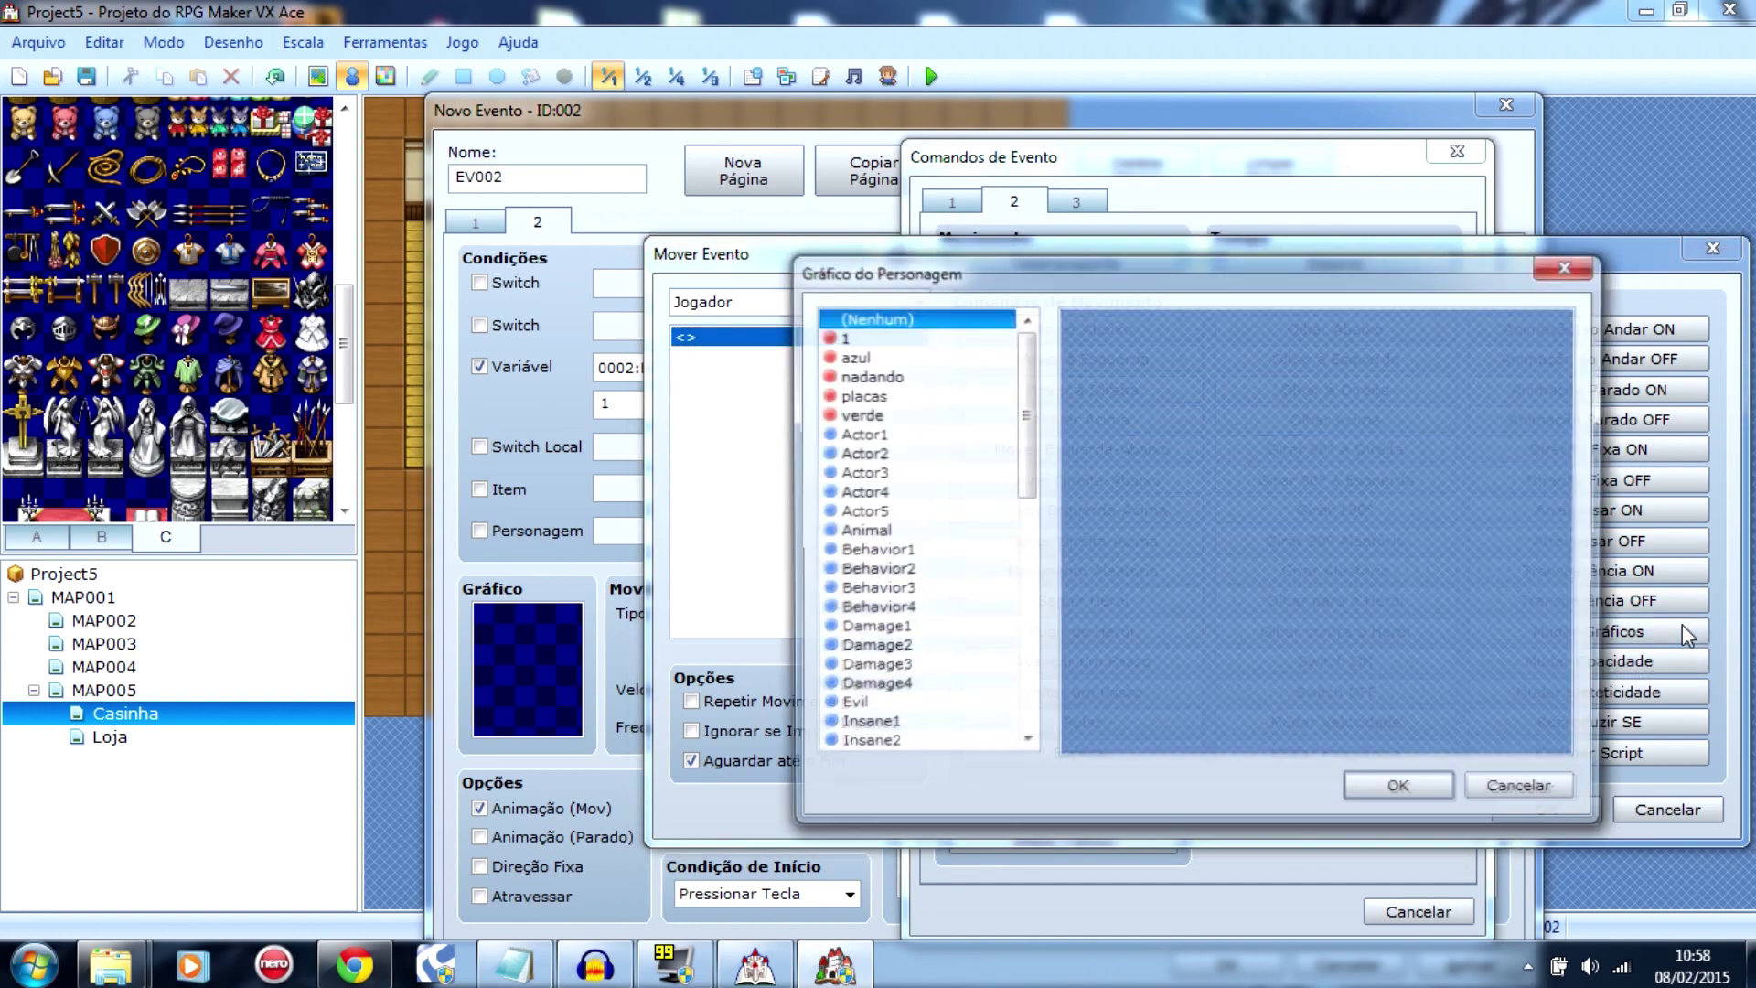
{"action": "left_click", "coordinate": [893, 397]}
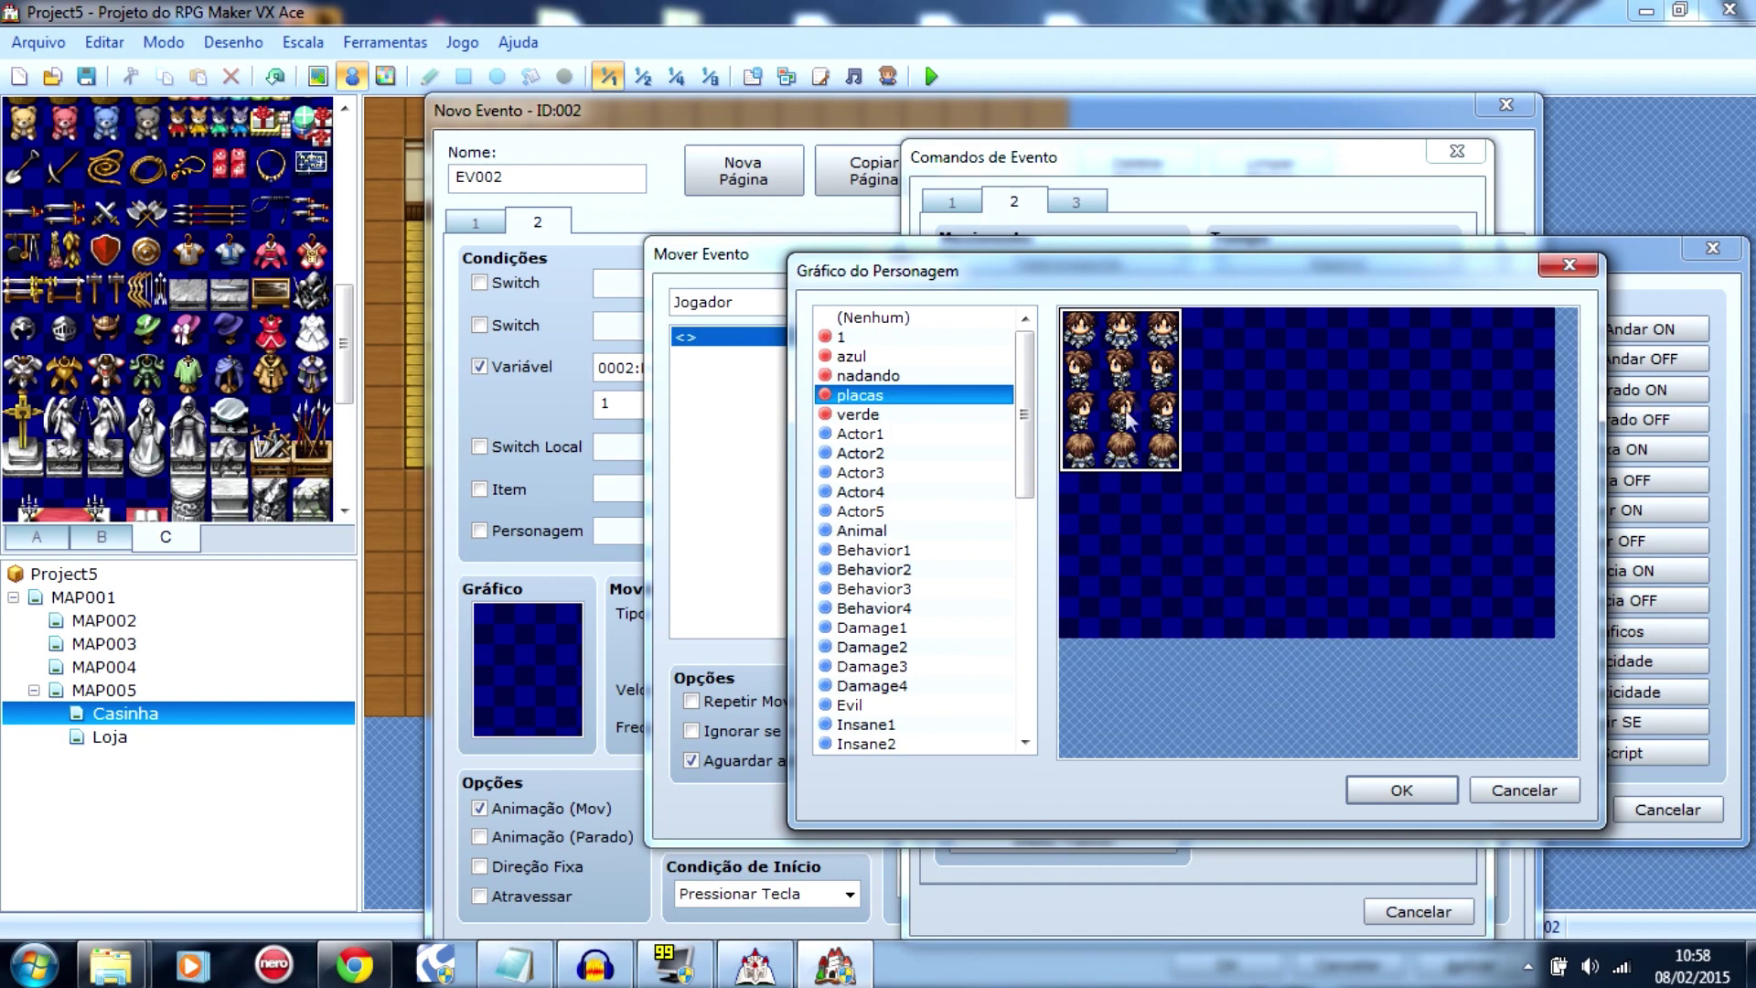
{"action": "left_click", "coordinate": [1376, 790]}
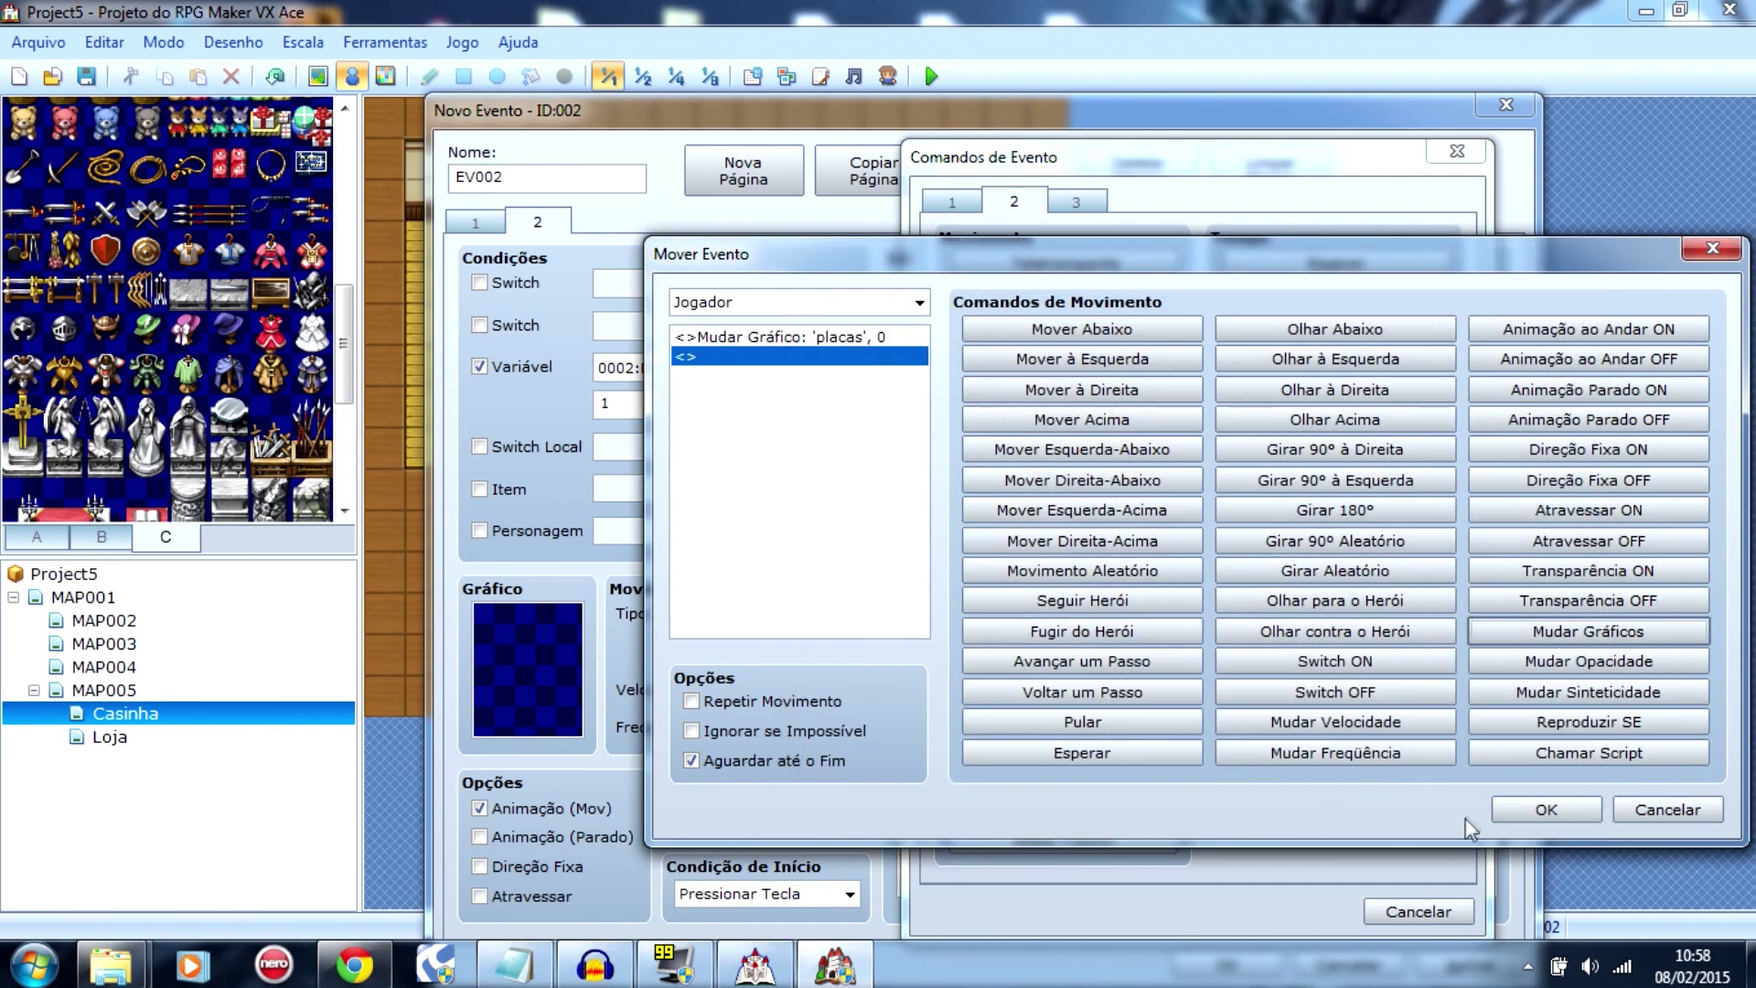
{"action": "left_click", "coordinate": [1511, 817]}
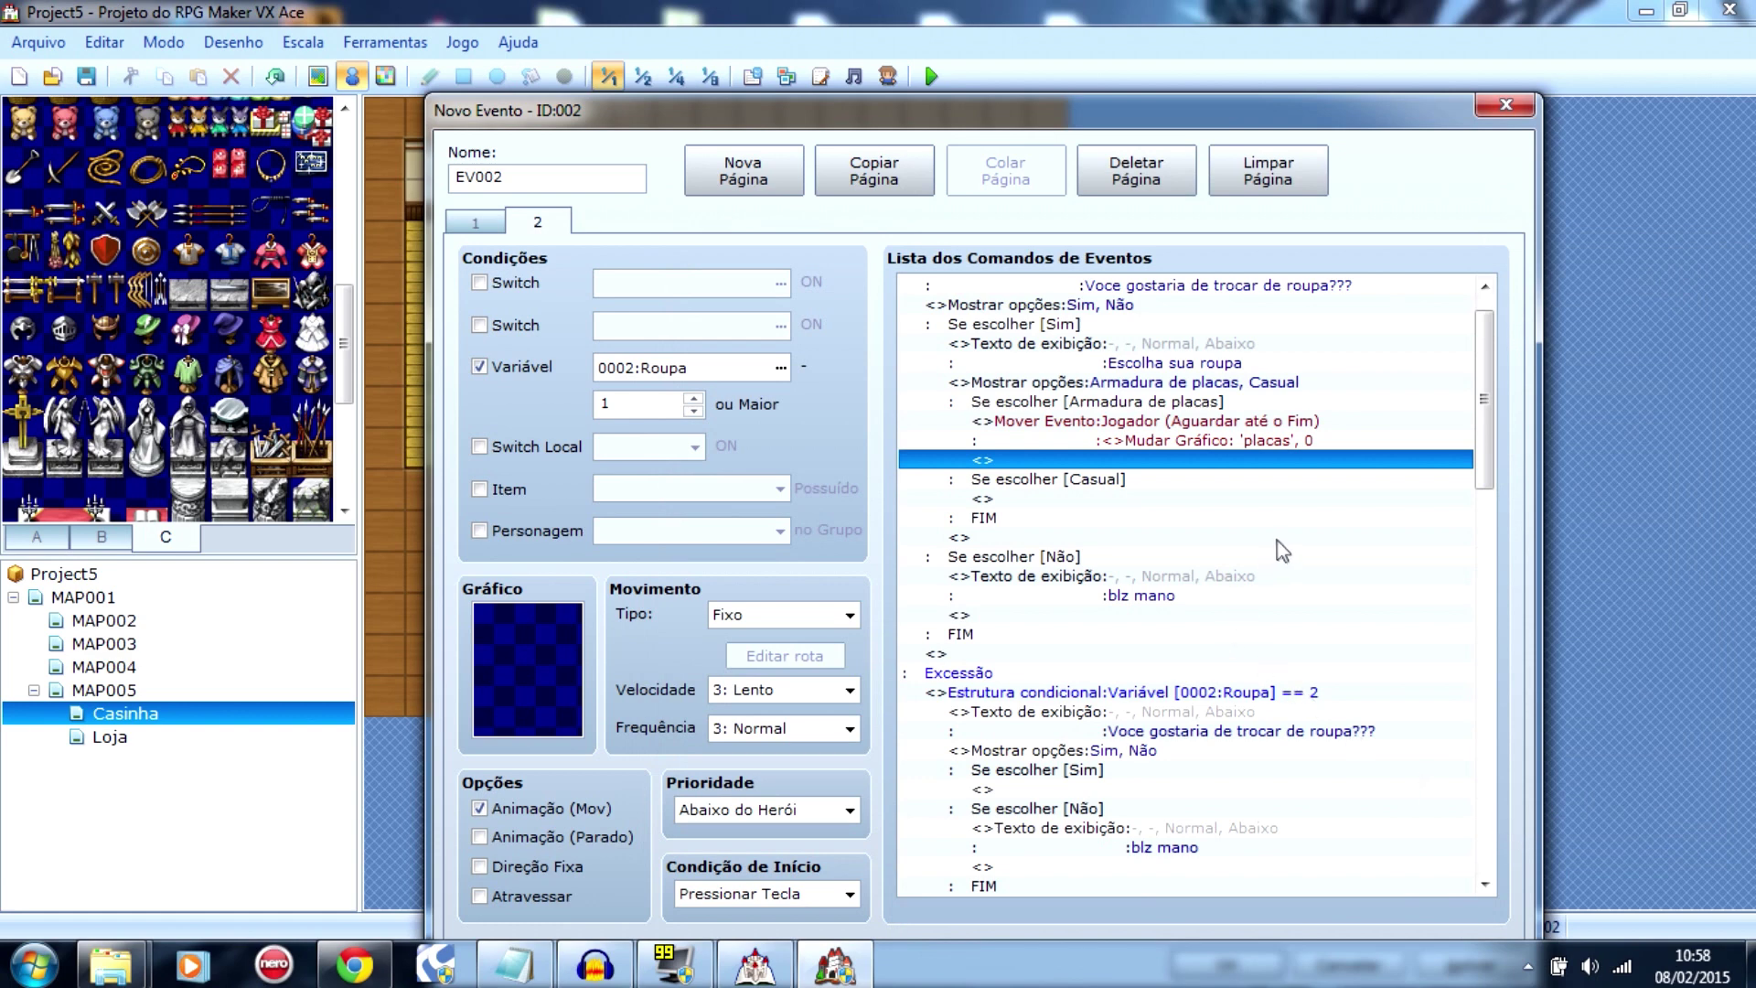
Step: Under the Casual choice, add a Mover Evento command that changes the Jogador's graphic to '1'
{"action": "double_click", "coordinate": [1109, 499]}
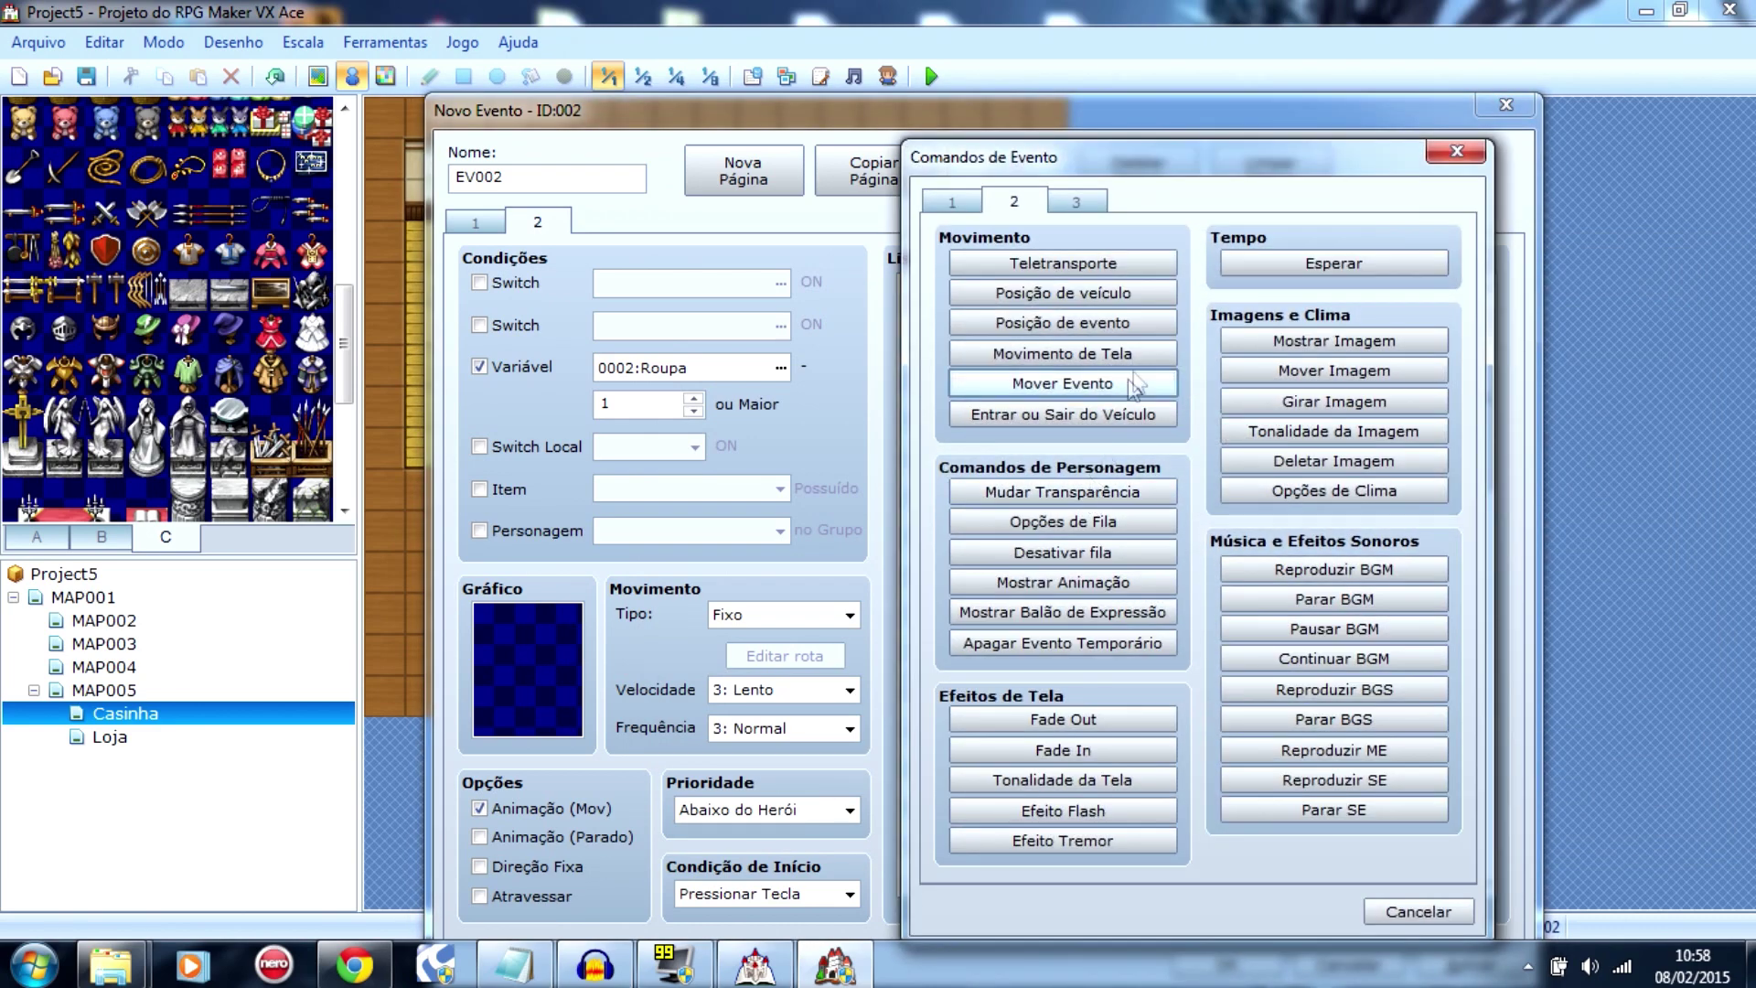
{"action": "left_click", "coordinate": [1052, 384]}
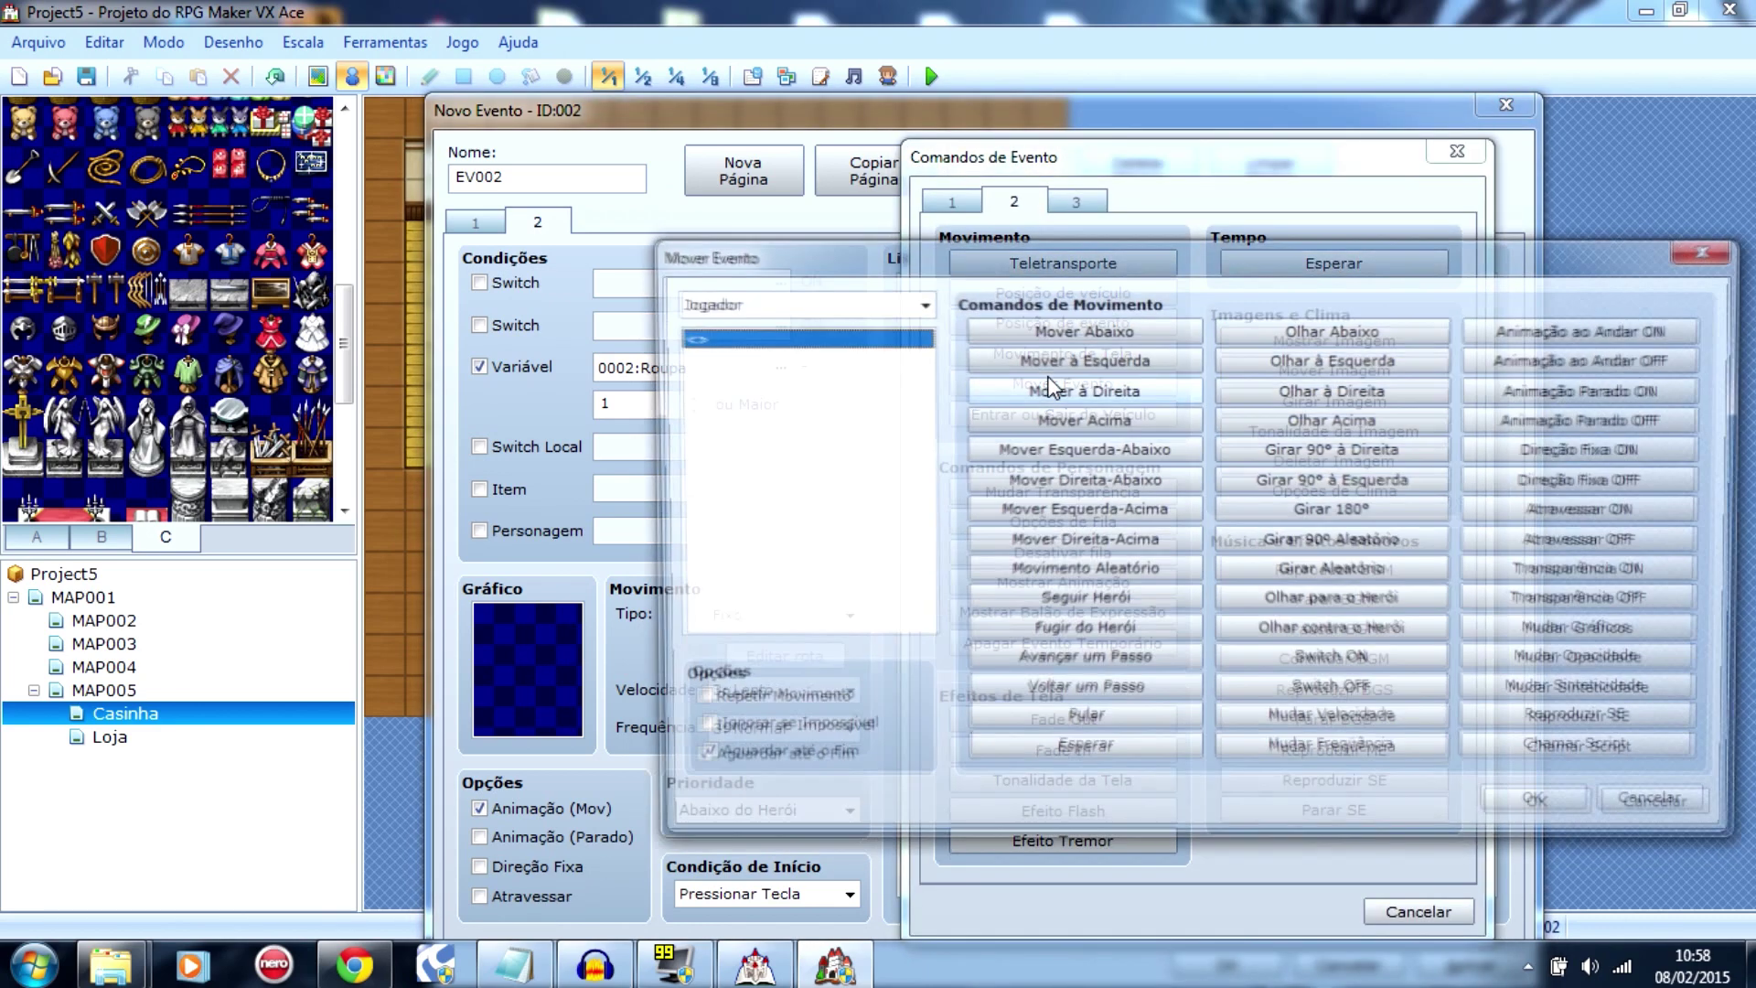
{"action": "left_click", "coordinate": [1518, 629]}
{"action": "left_click", "coordinate": [876, 338]}
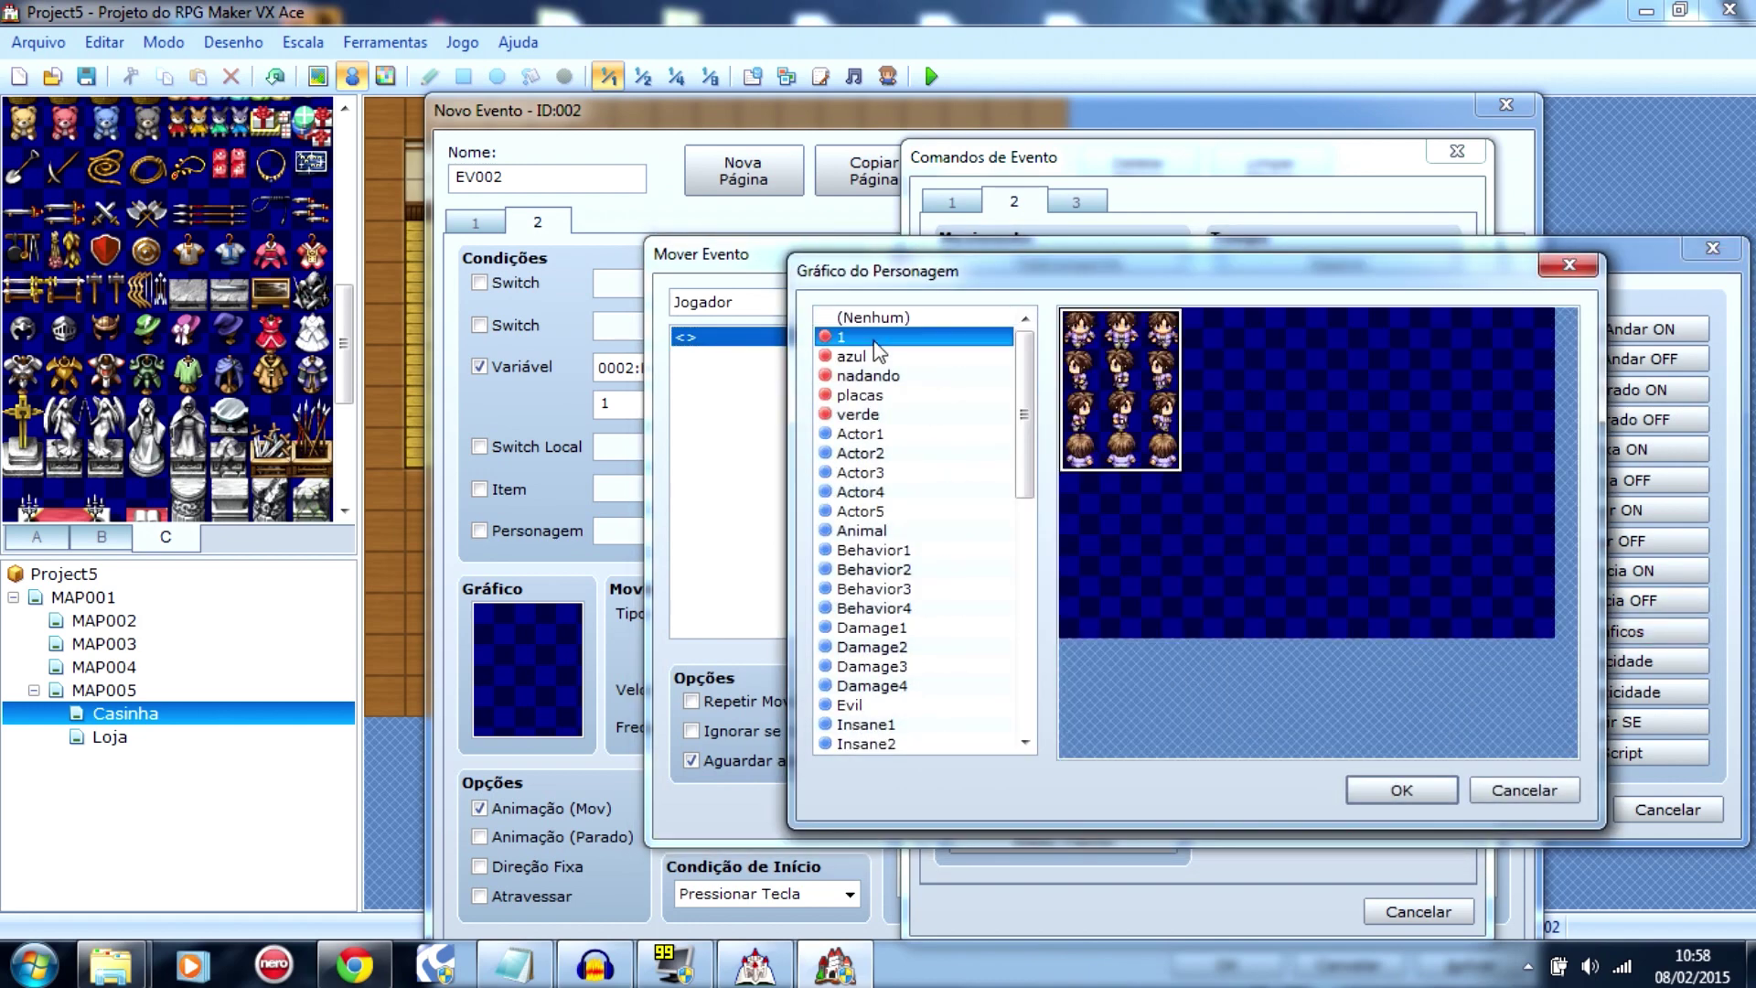
{"action": "left_click", "coordinate": [1403, 784]}
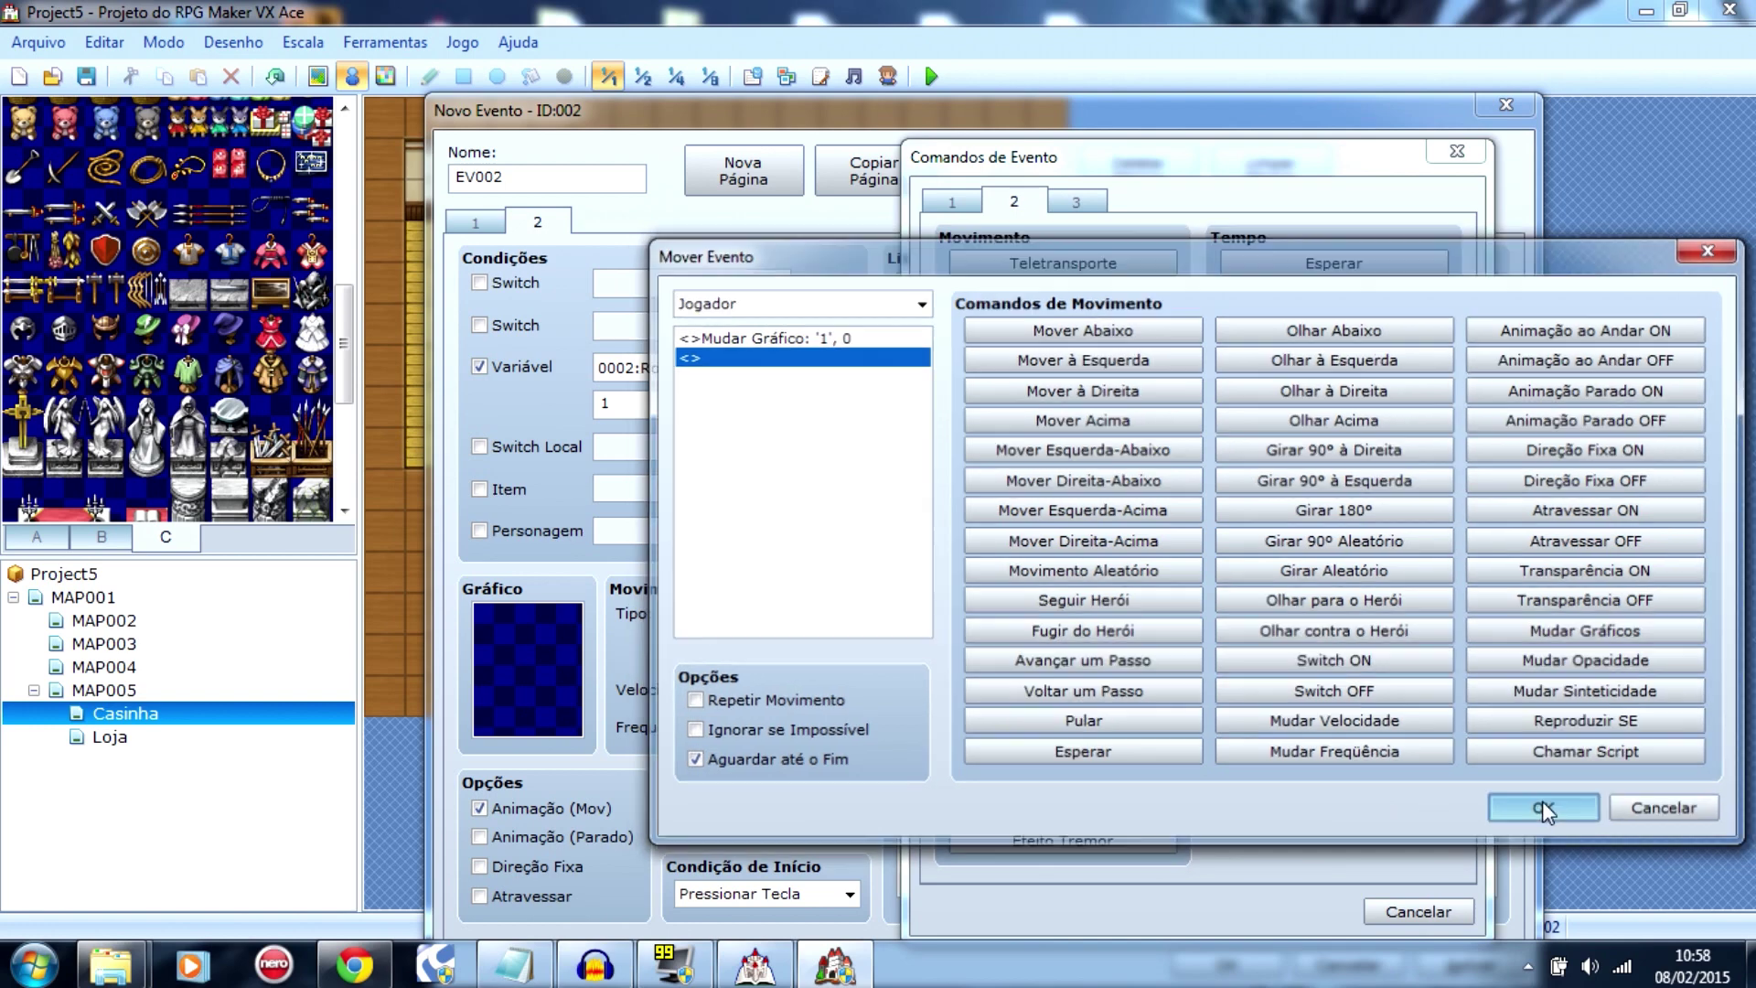
{"action": "left_click", "coordinate": [1542, 801]}
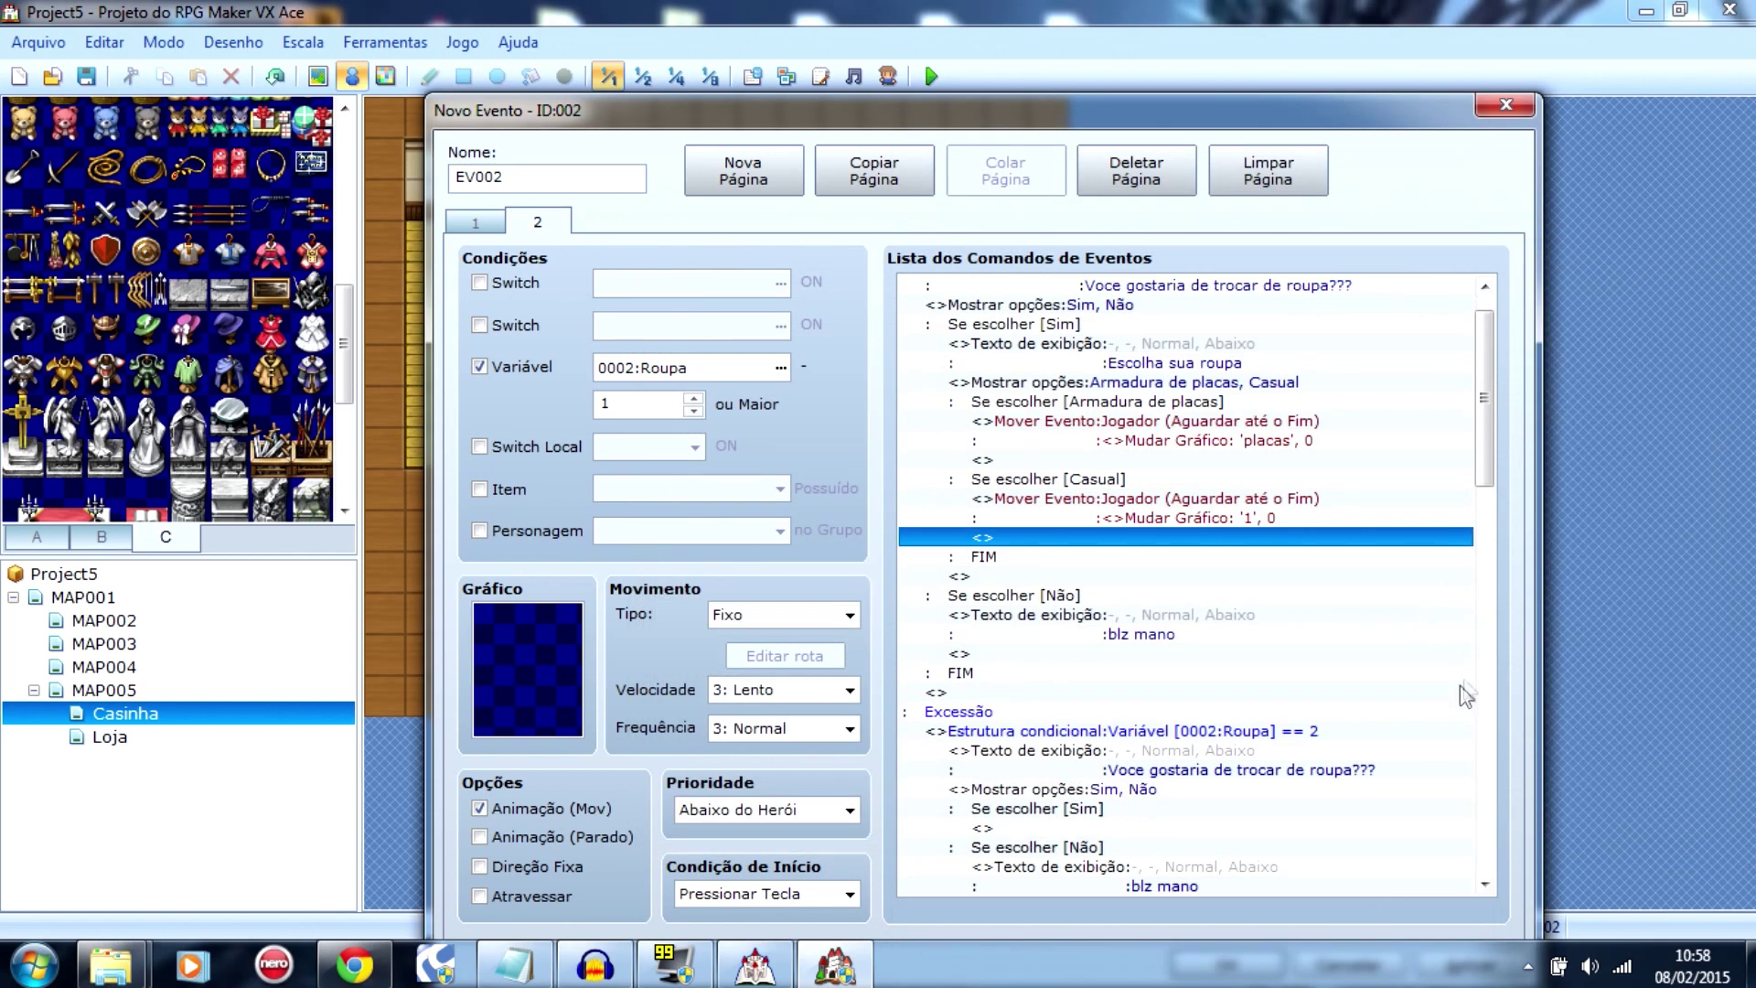
Step: Copy the "Escolha sua roupa" message and its outfit choice block from the Roupa == 1 branch to the Sim choice of the Roupa == 2 branch
{"action": "left_click_drag", "start_coordinate": [1479, 409], "coordinate": [1352, 459]}
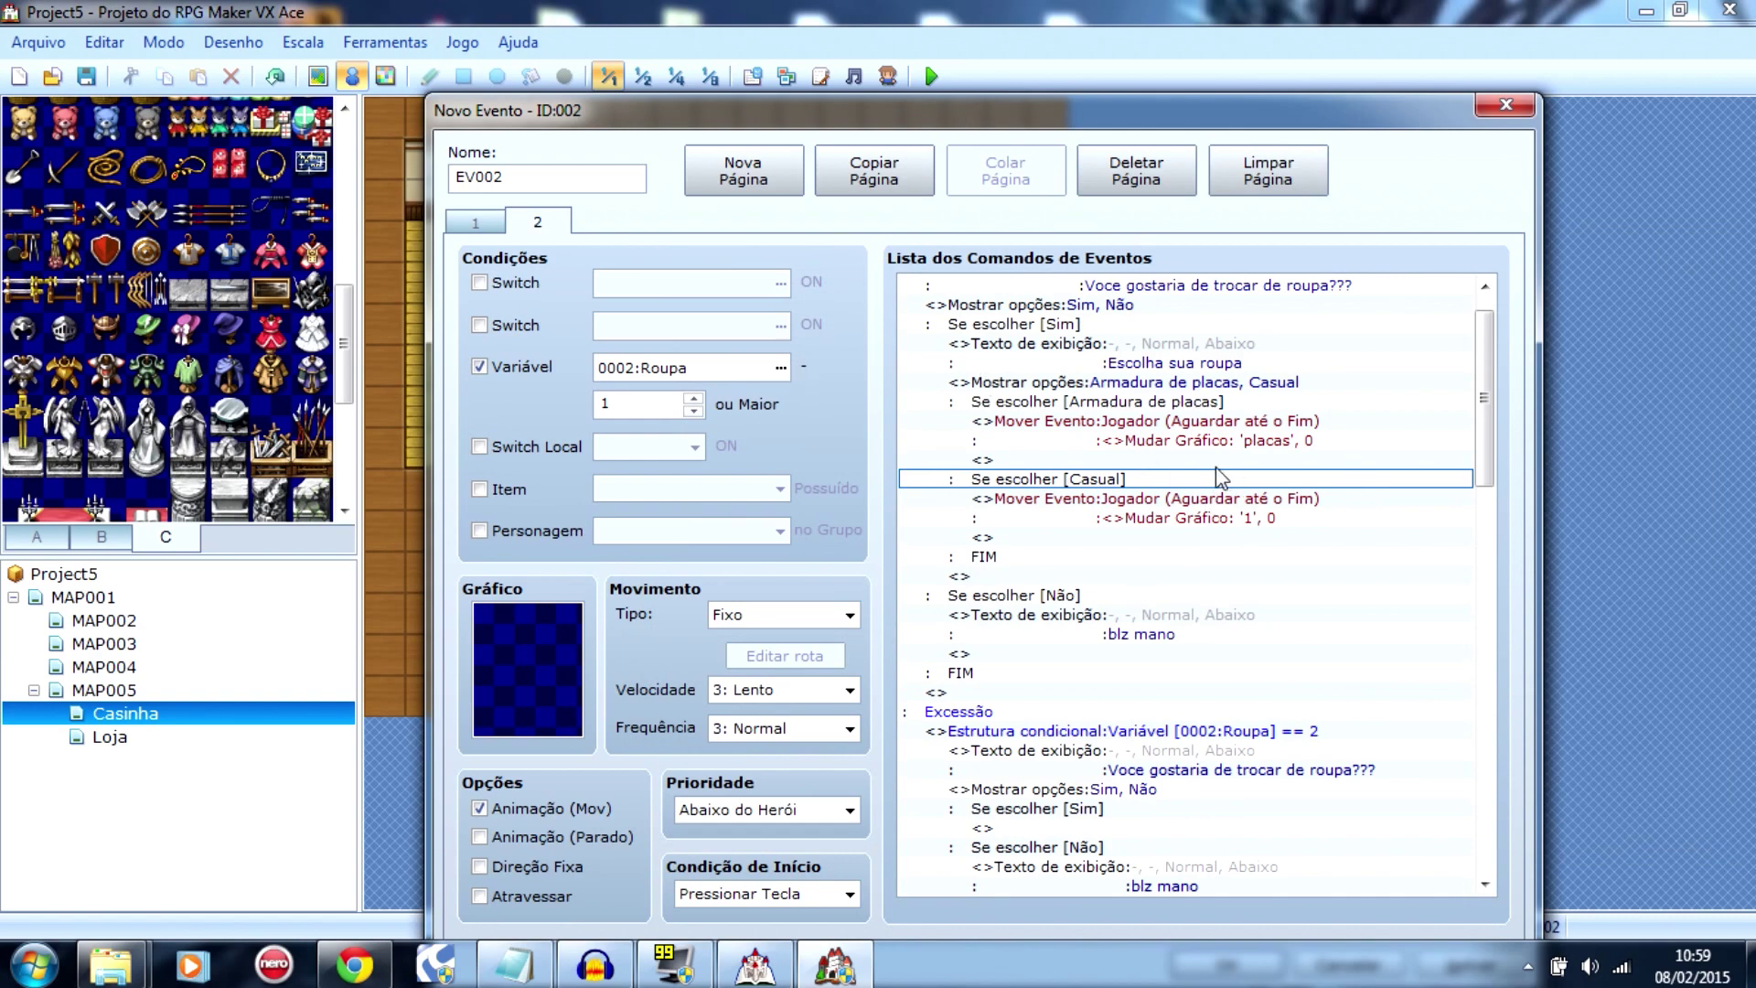
{"action": "left_click_drag", "start_coordinate": [1489, 348], "coordinate": [1271, 384]}
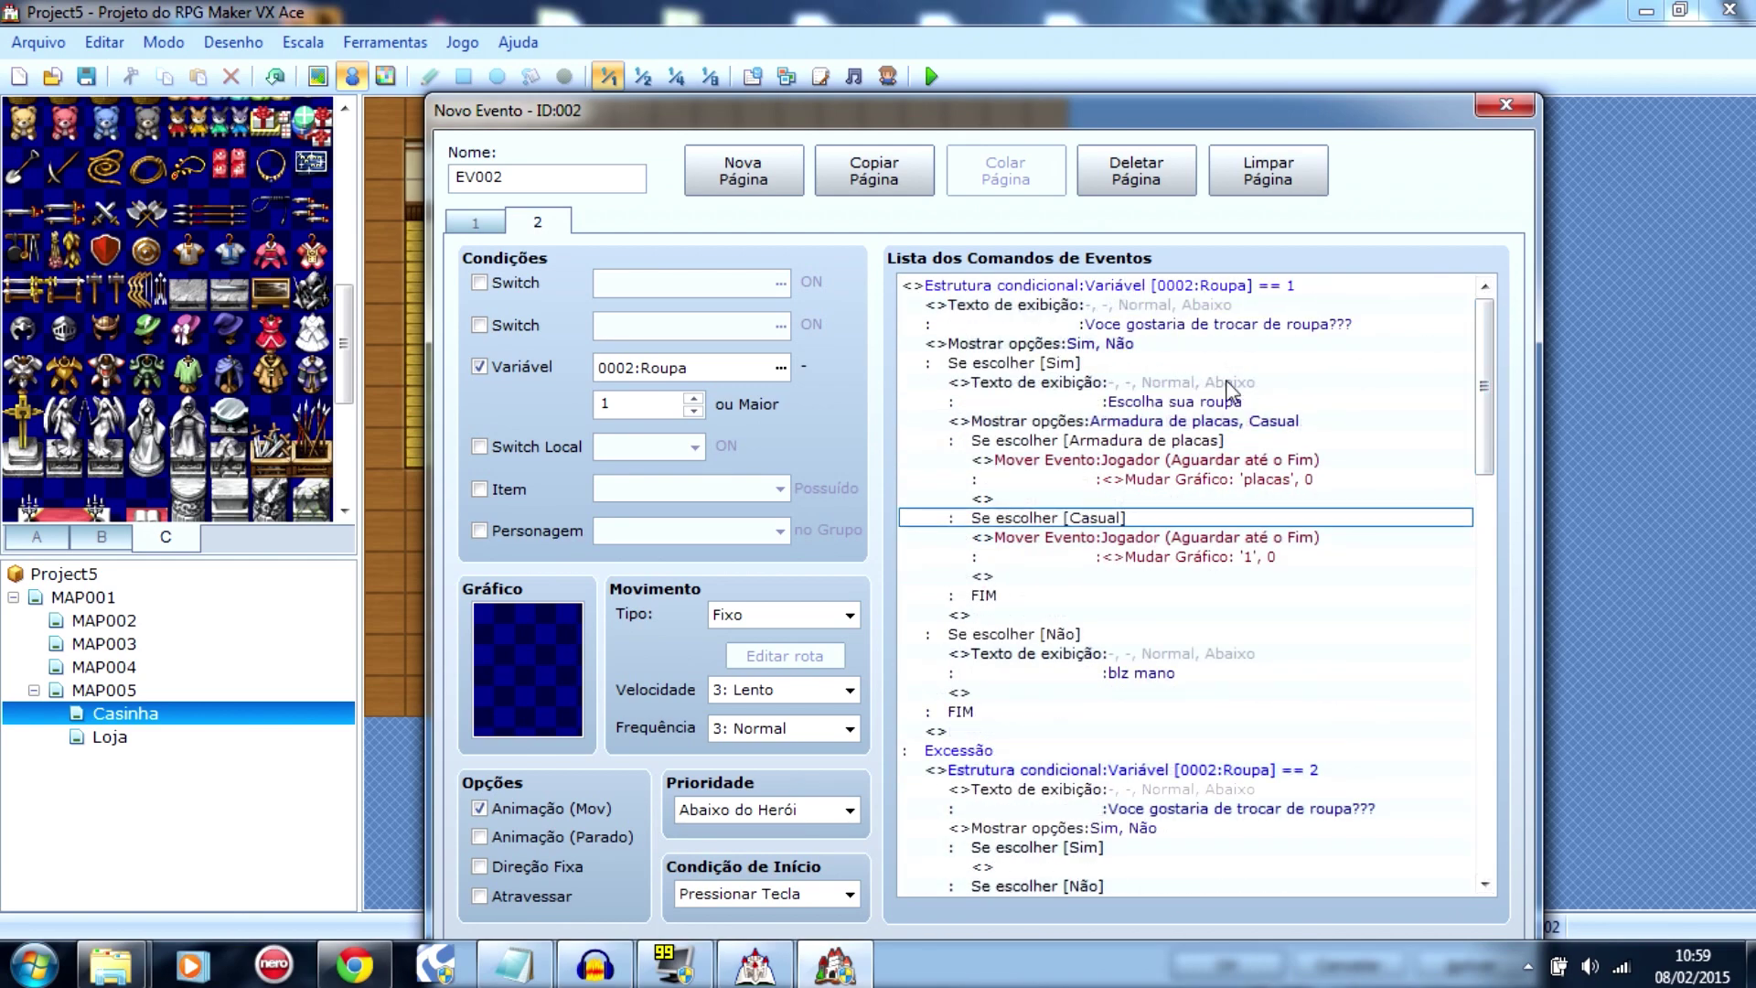
{"action": "left_click", "coordinate": [1152, 391]}
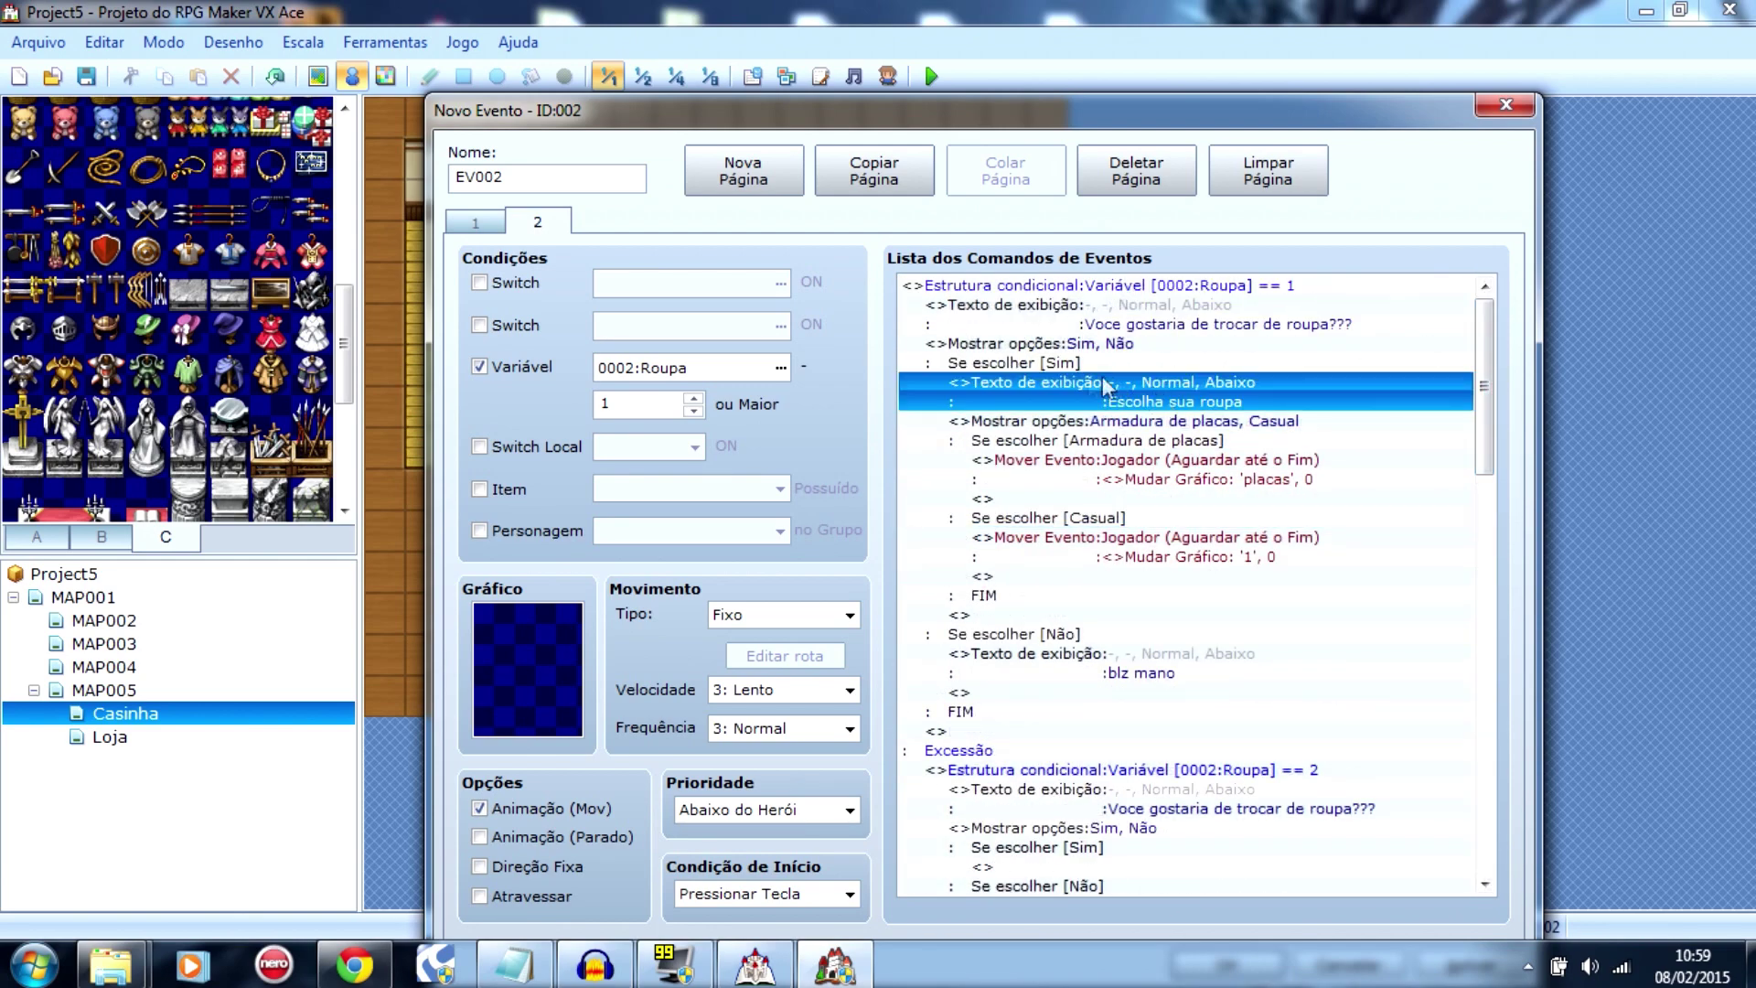
{"action": "left_click", "coordinate": [1042, 363]}
{"action": "left_click", "coordinate": [1001, 343]}
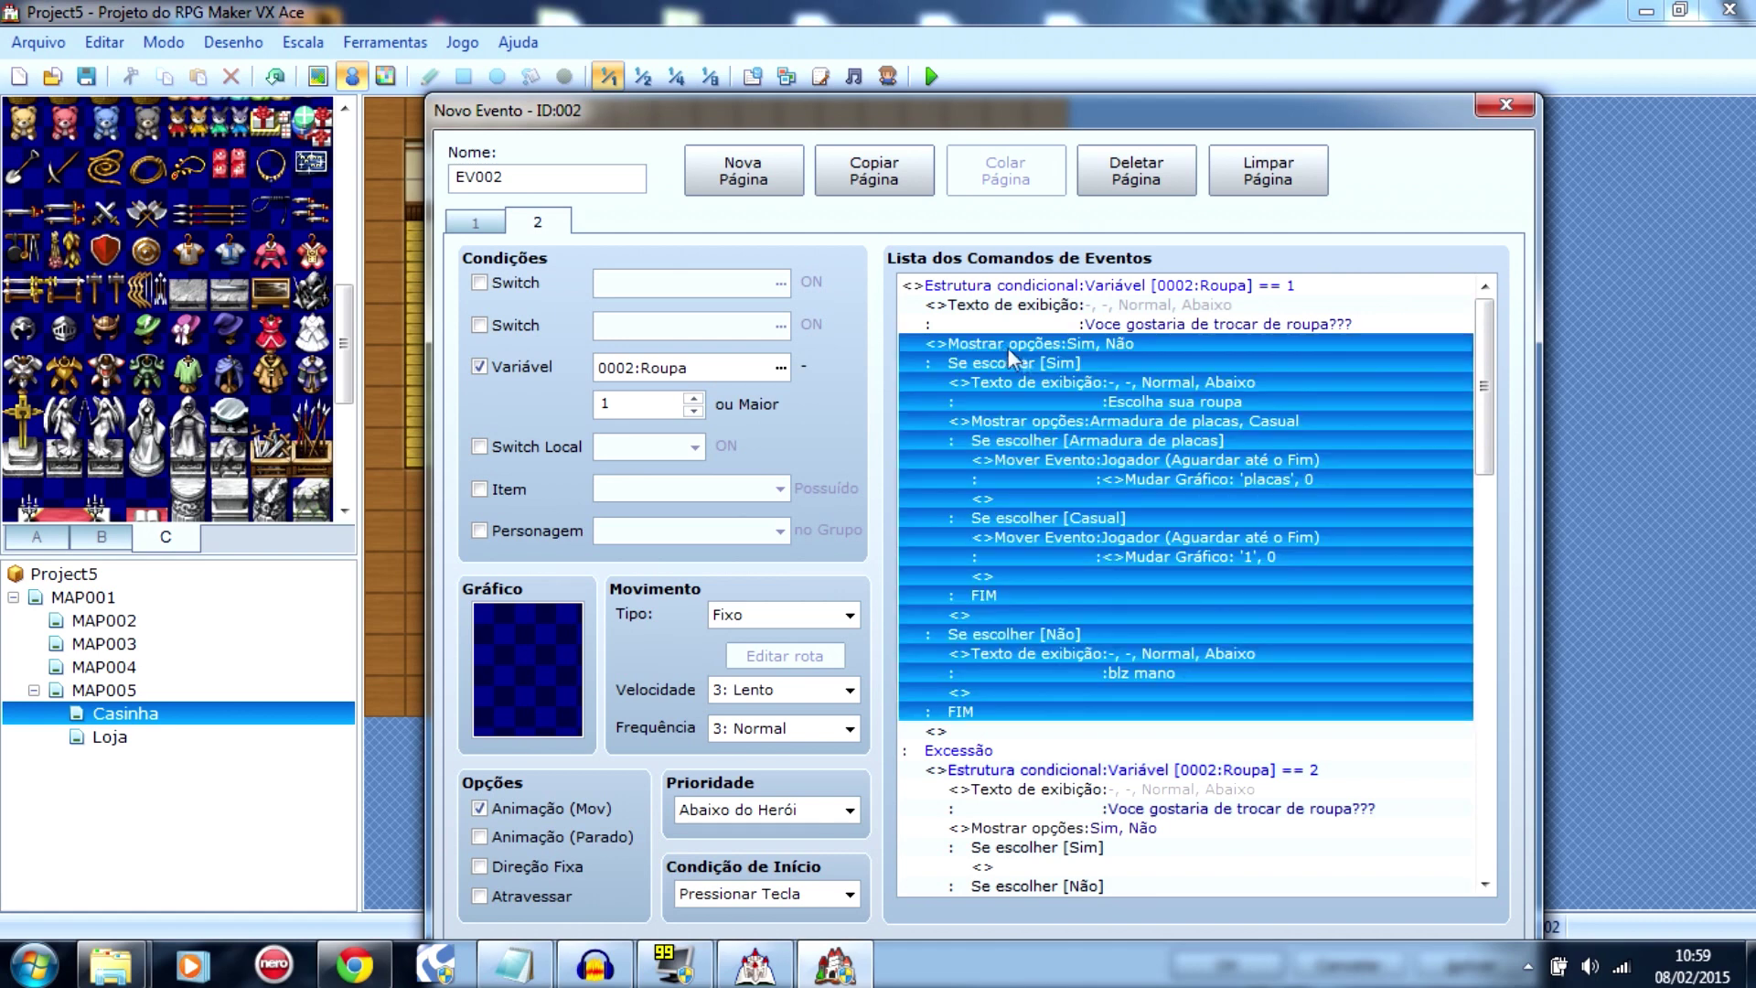
{"action": "left_click", "coordinate": [1051, 382]}
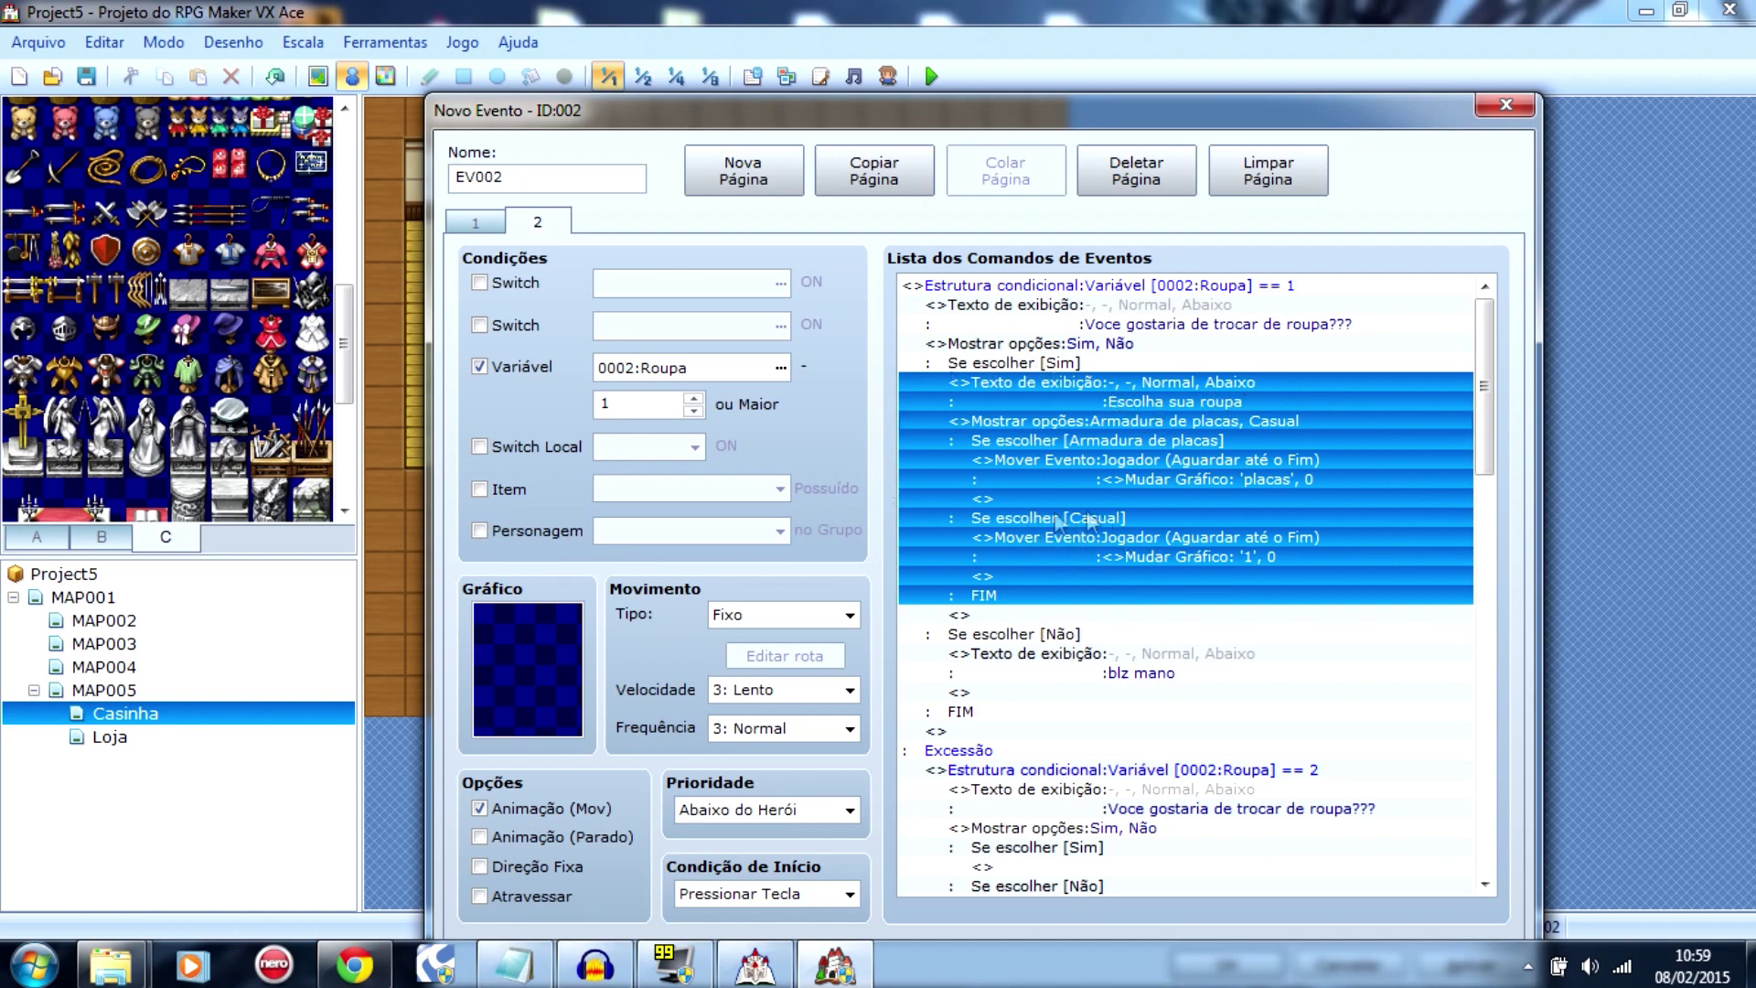
{"action": "left_click_drag", "start_coordinate": [1479, 382], "coordinate": [1503, 494]}
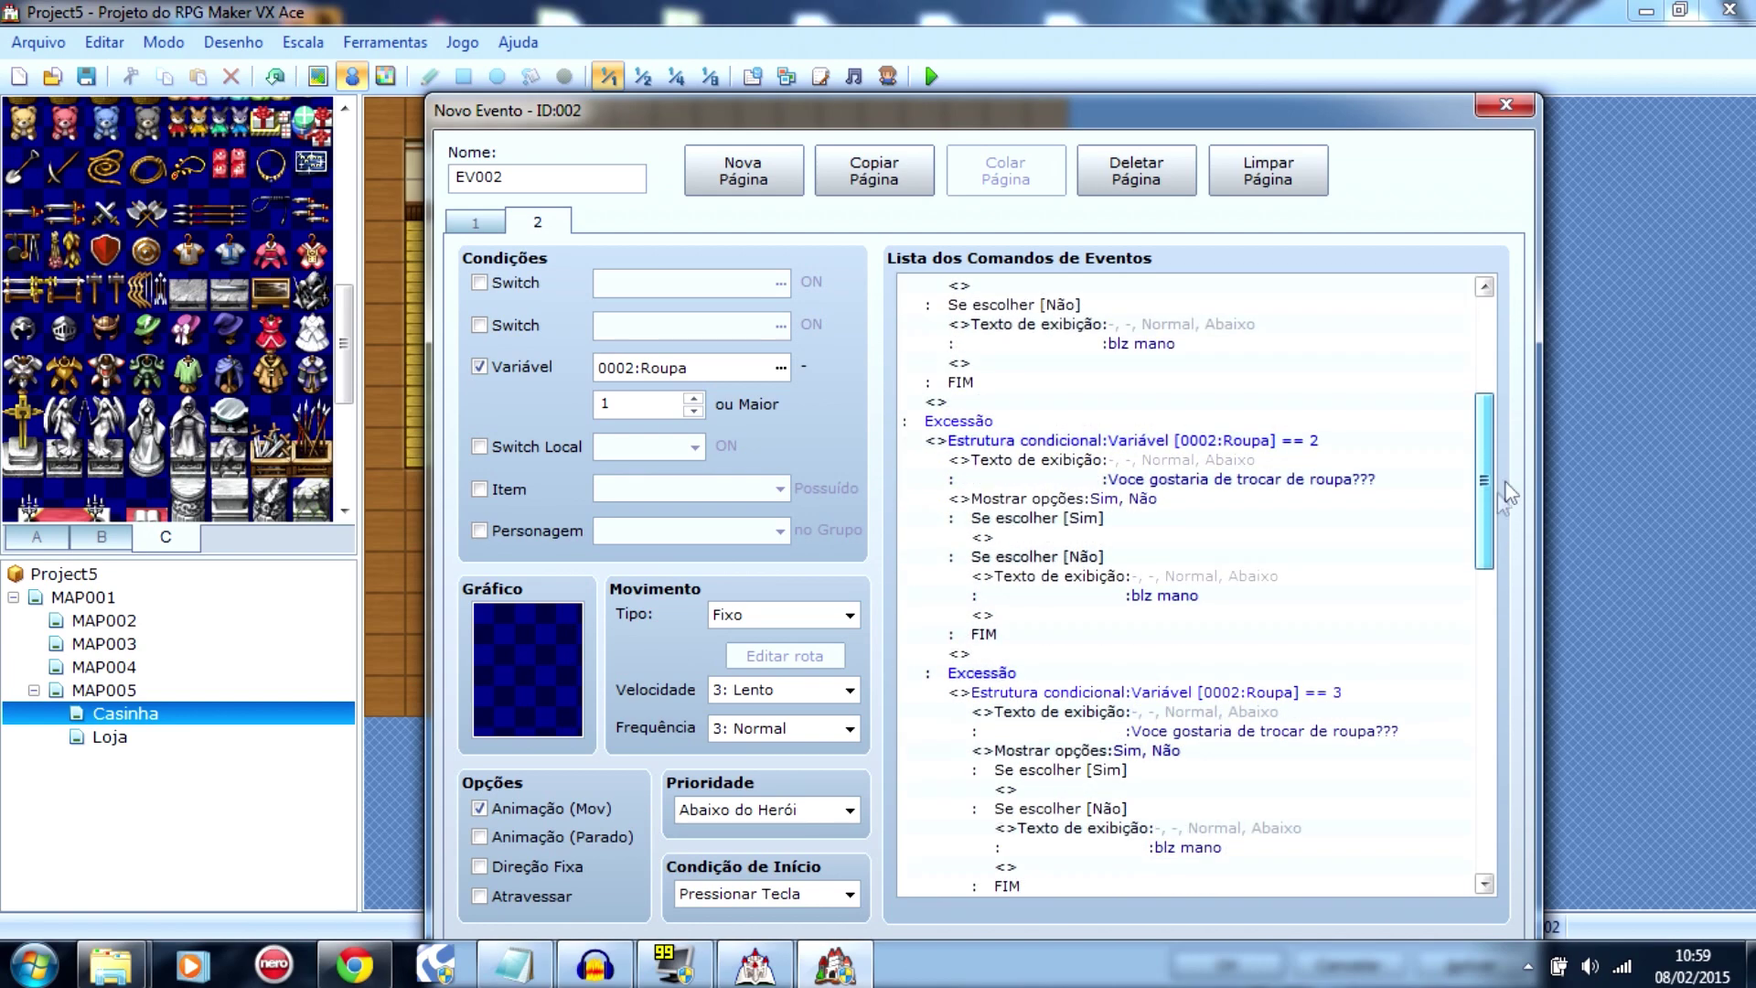
{"action": "left_click", "coordinate": [1017, 534]}
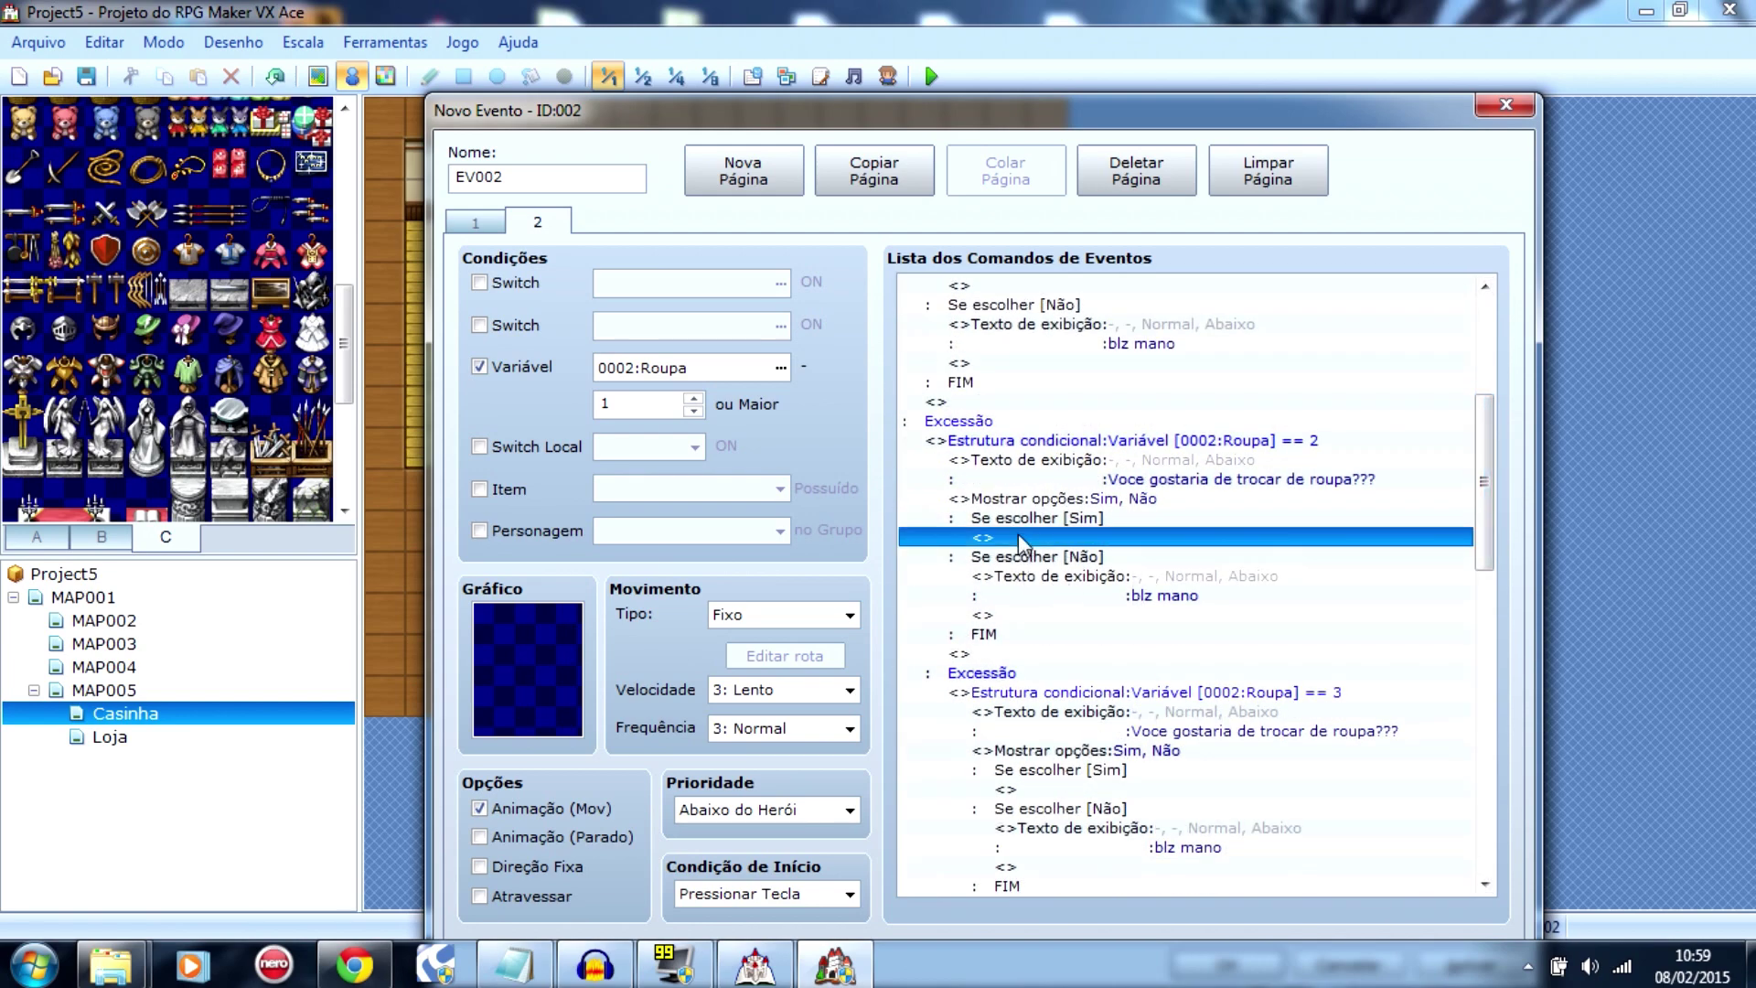
{"action": "key", "text": "ctrl+v"}
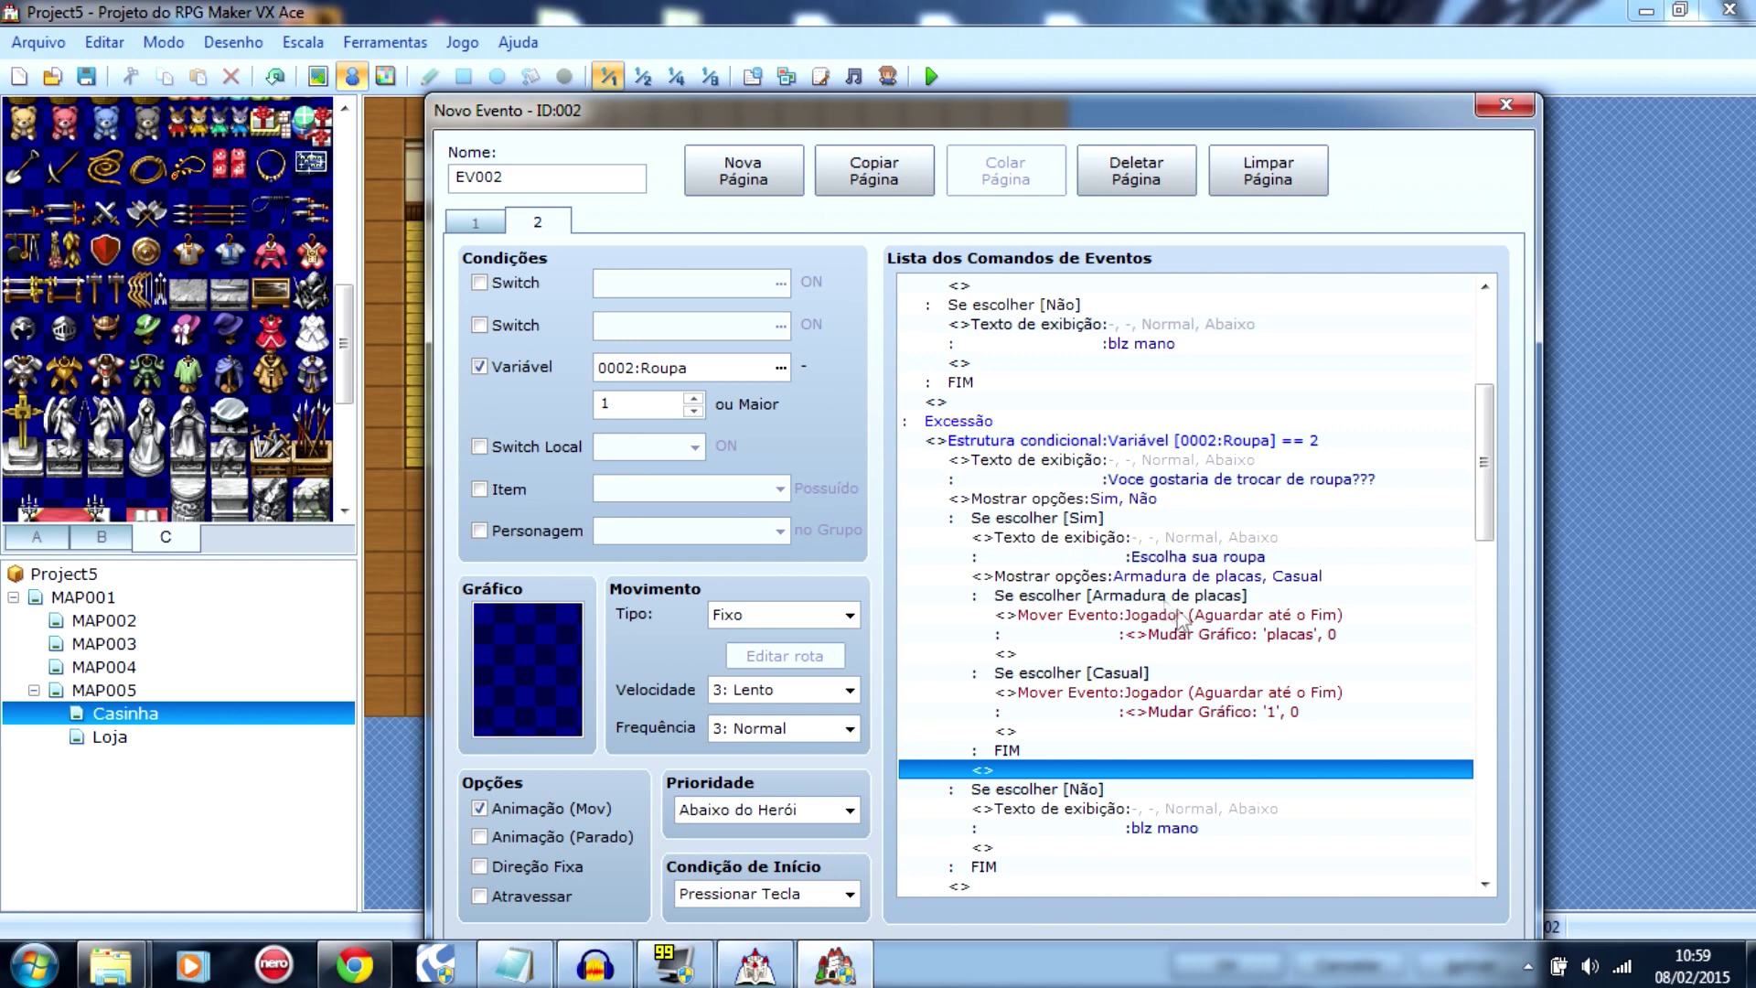
{"action": "left_click_drag", "start_coordinate": [1179, 599], "coordinate": [1082, 535]}
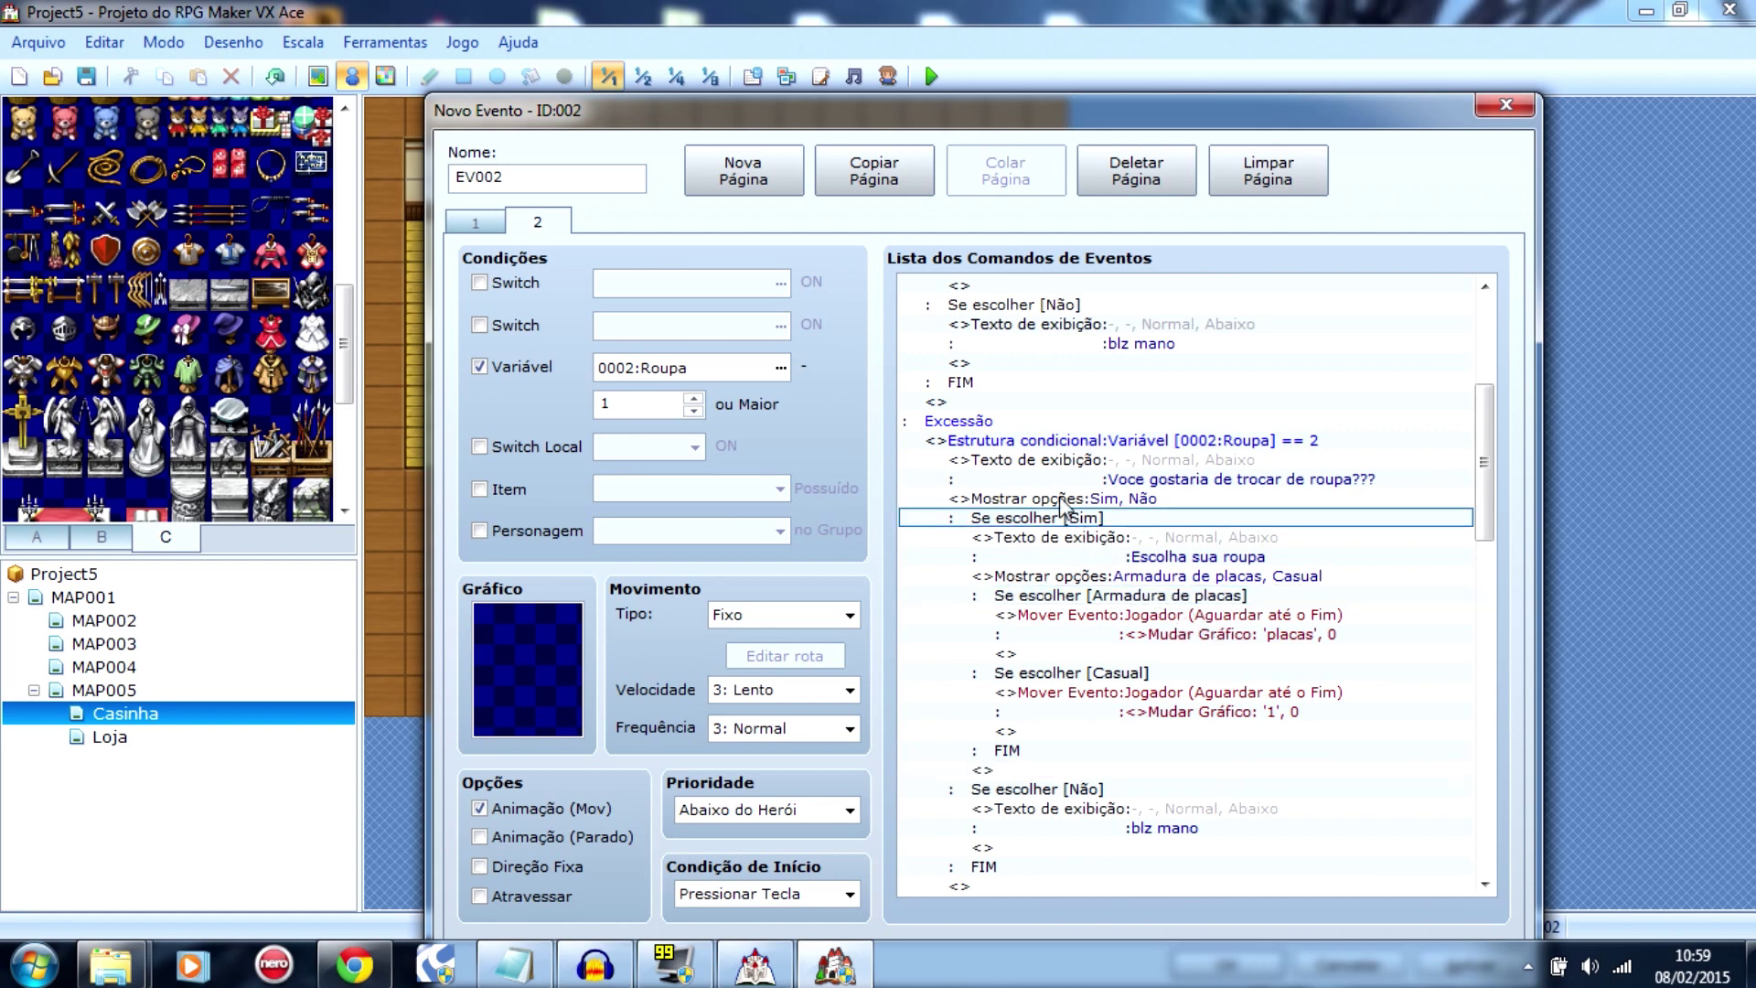
{"action": "left_click", "coordinate": [1059, 496]}
{"action": "double_click", "coordinate": [1037, 505]}
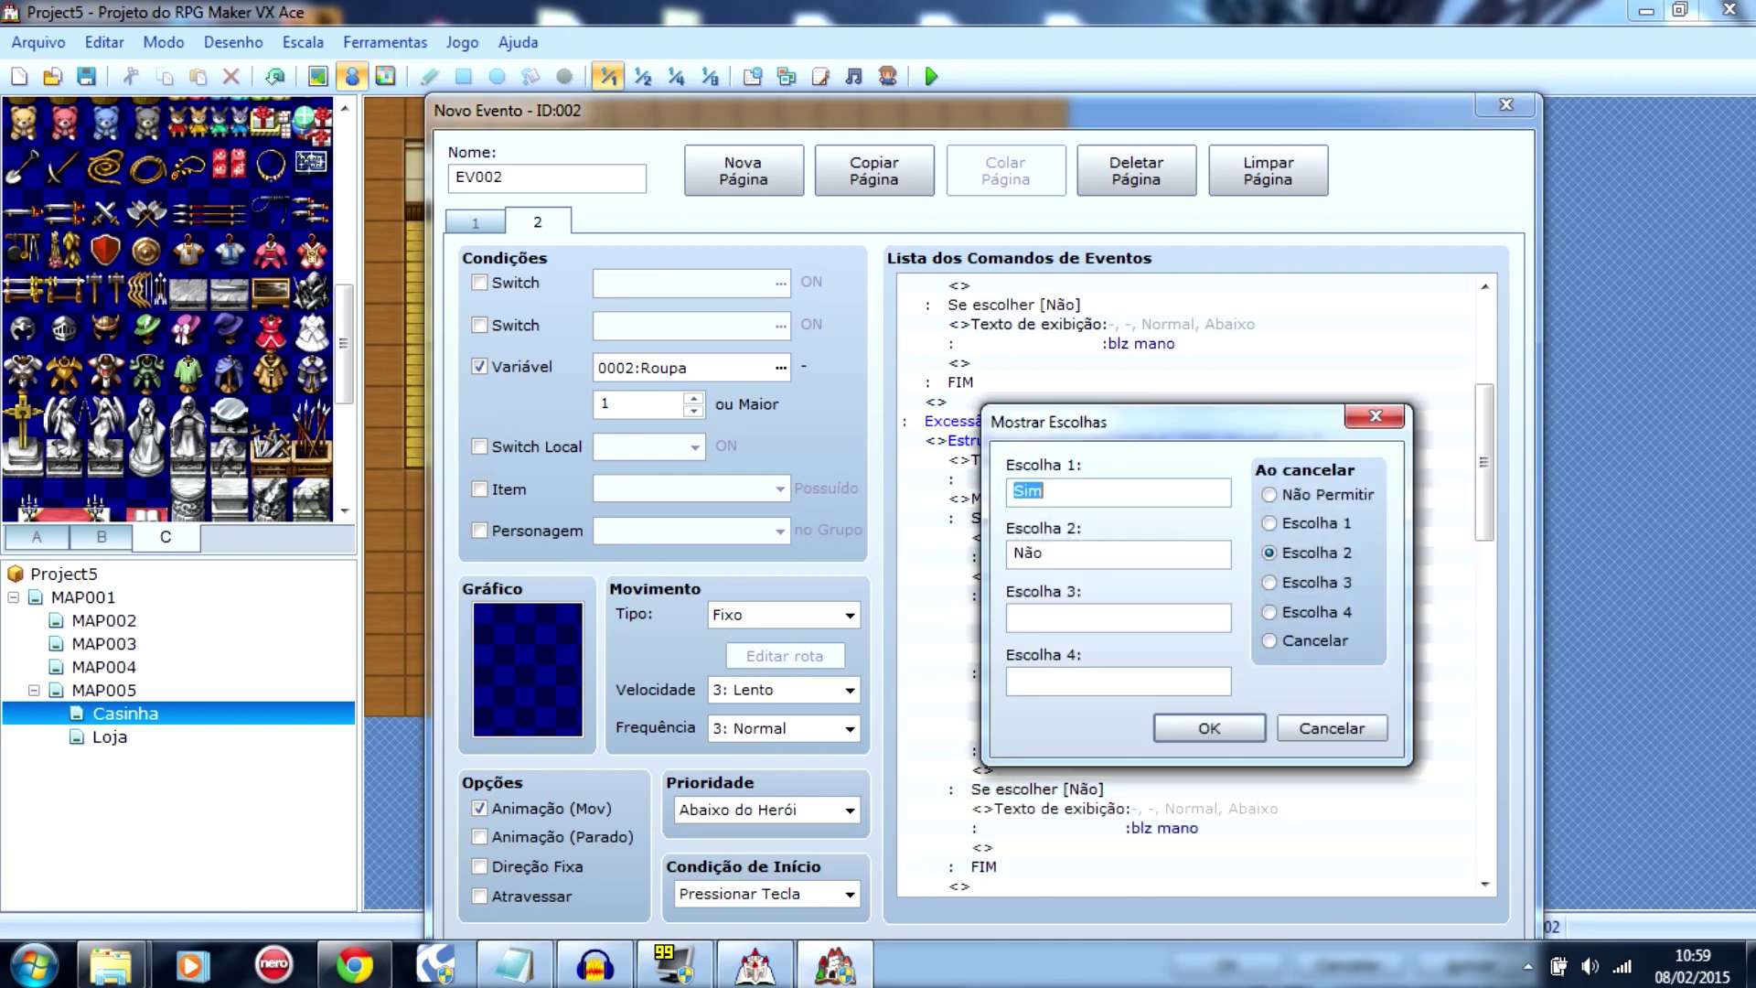
{"action": "left_click", "coordinate": [1375, 416]}
Step: In the Roupa == 2 branch, rename the outfit choice's first option to "Verde"
{"action": "left_click_drag", "start_coordinate": [1150, 597], "coordinate": [1138, 564]}
{"action": "left_click", "coordinate": [1154, 577]}
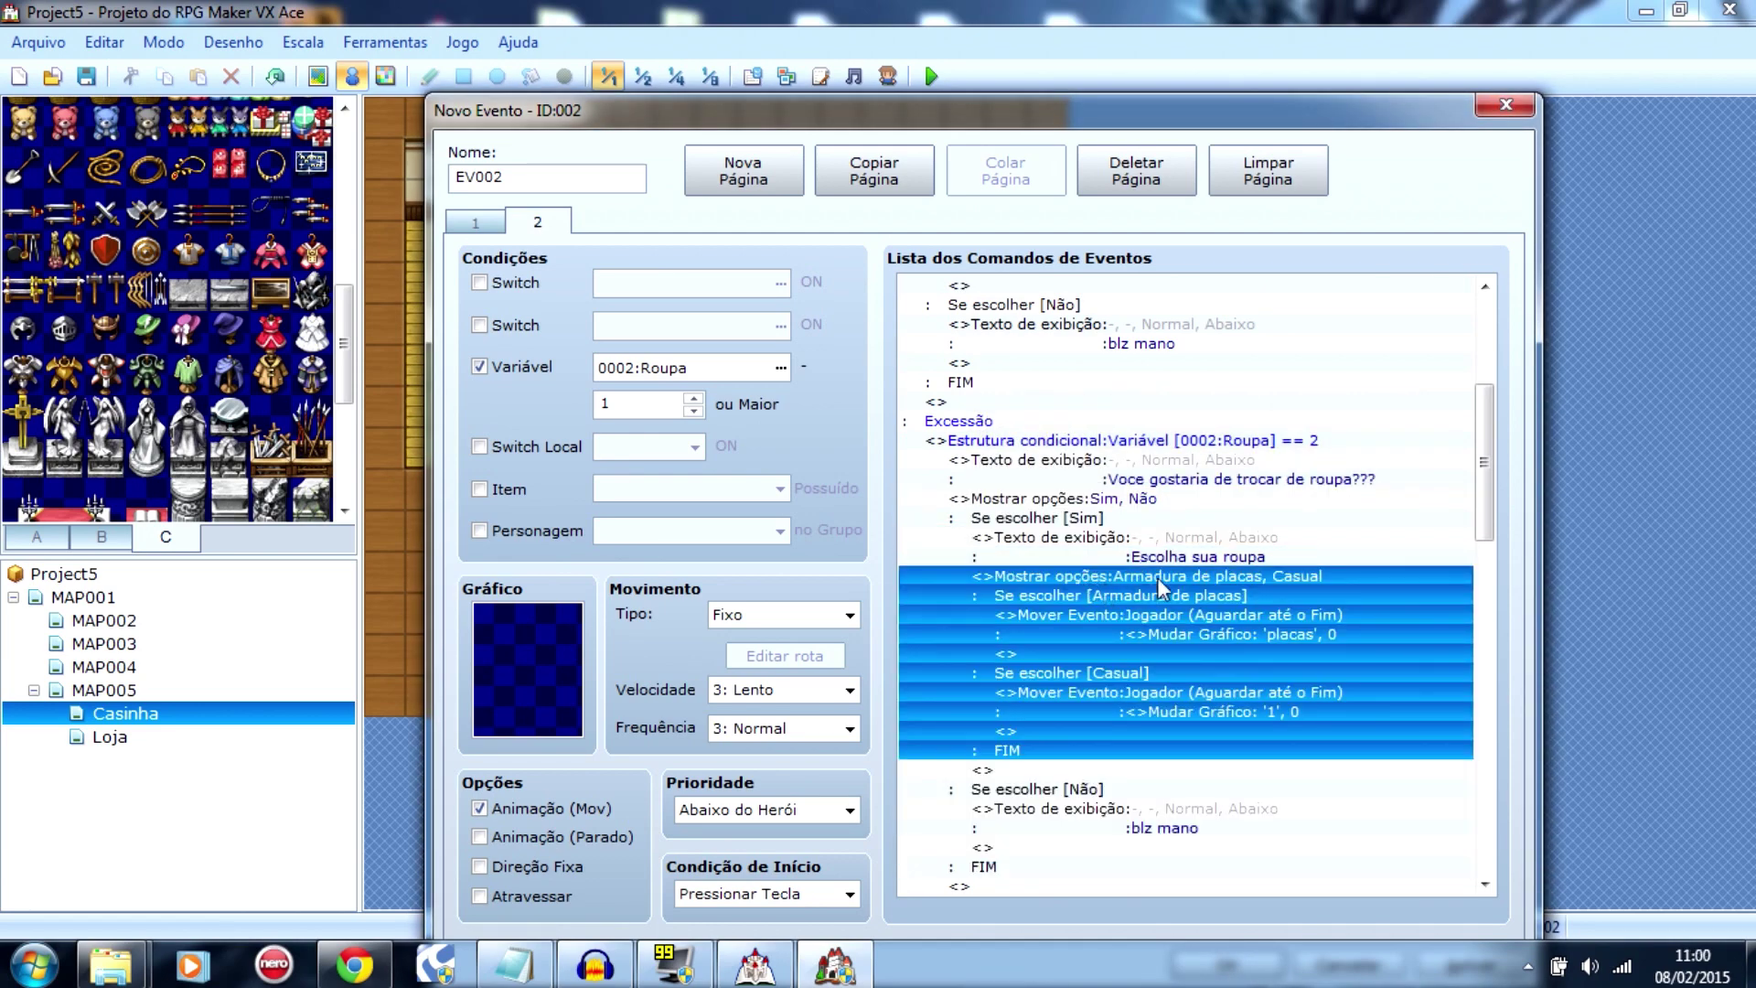
{"action": "double_click", "coordinate": [1215, 579]}
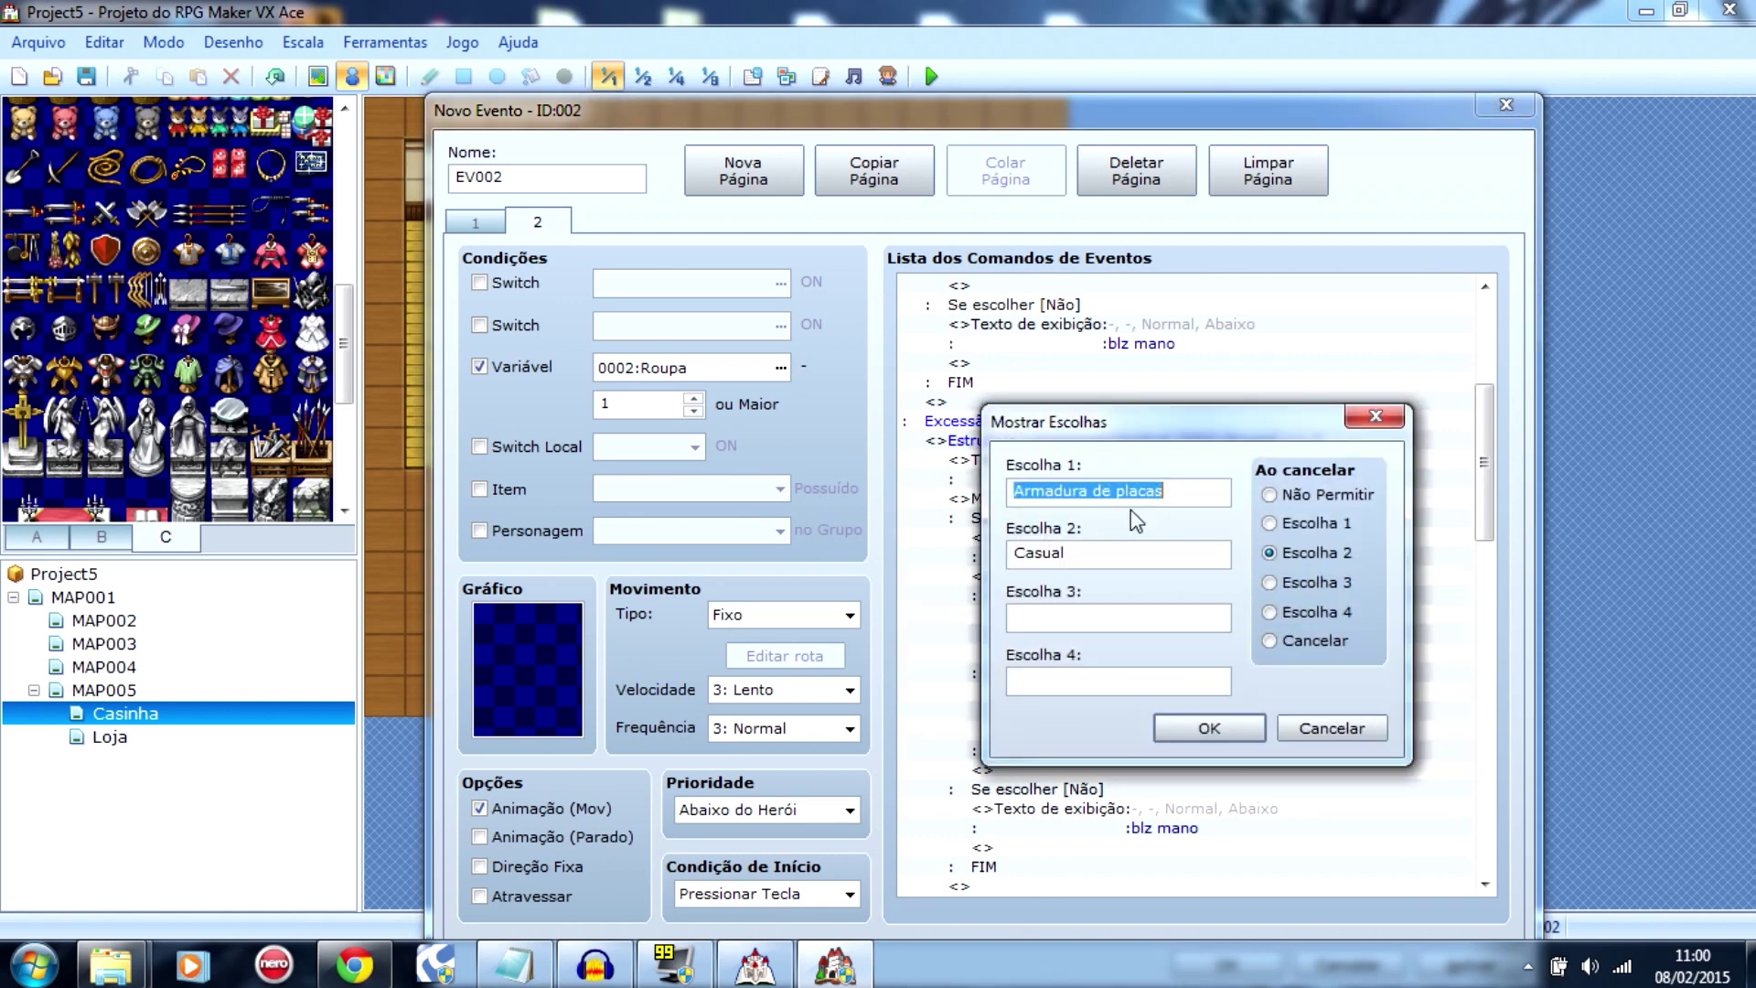
{"action": "key", "text": "BackSpace"}
{"action": "left_click_drag", "start_coordinate": [1160, 423], "coordinate": [907, 352]}
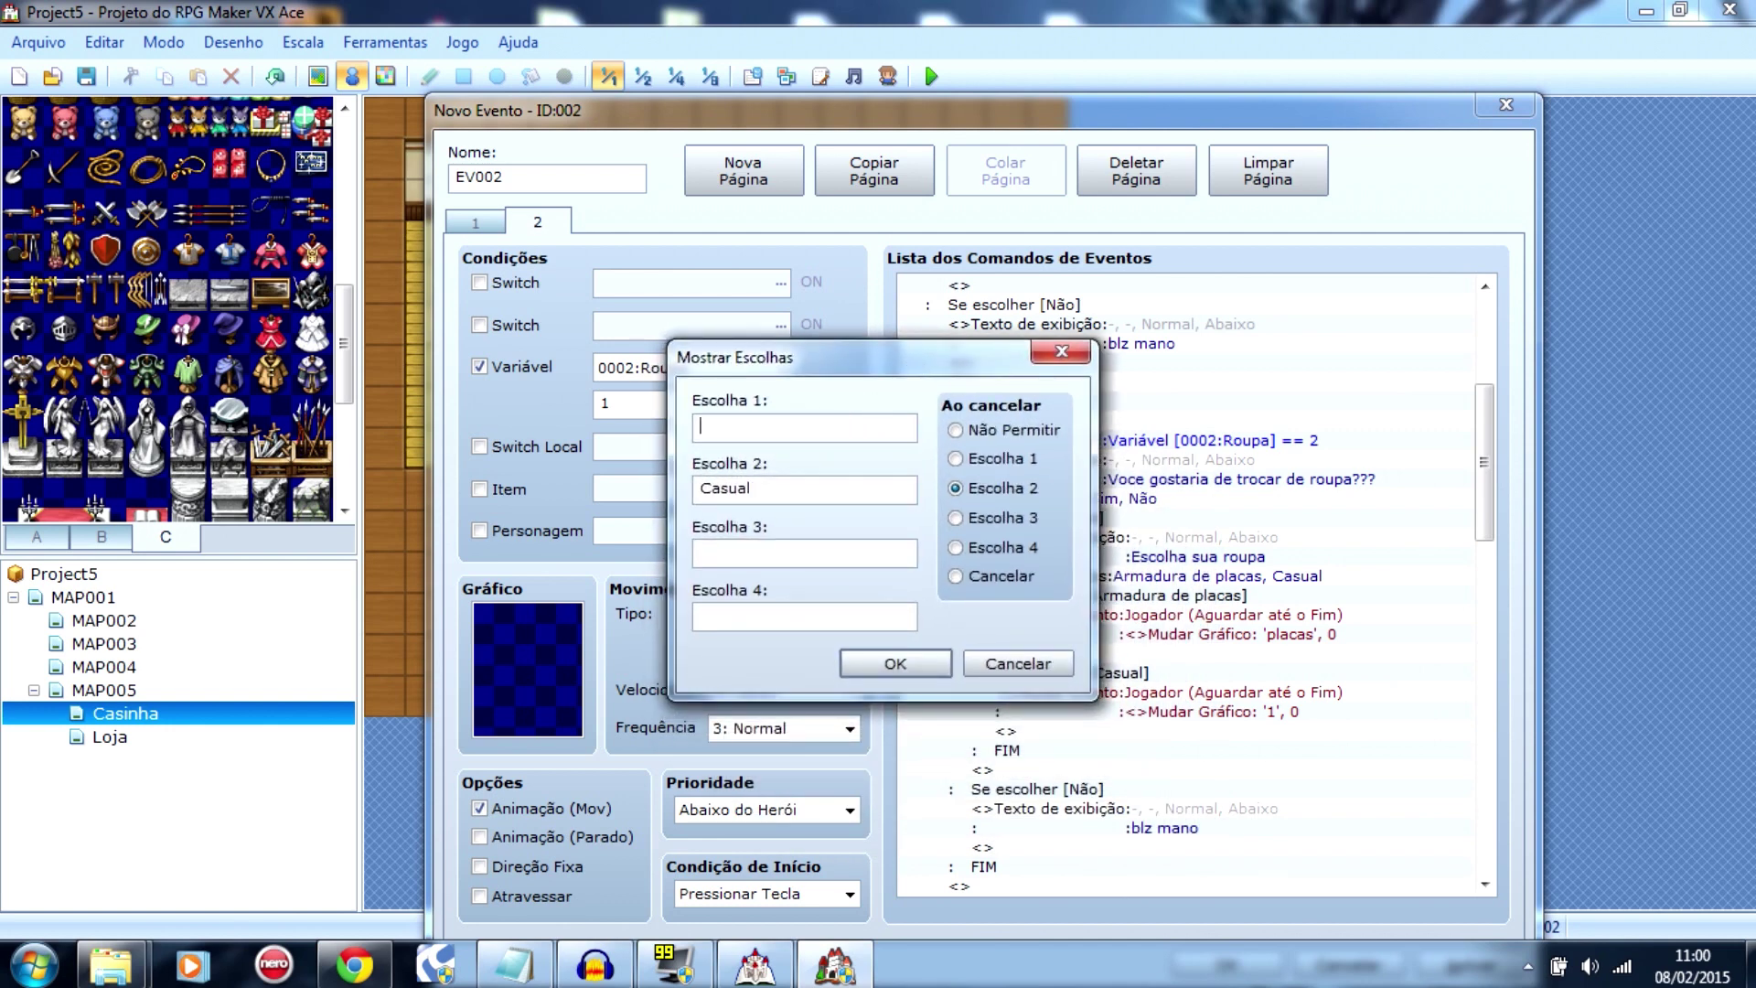
{"action": "type", "text": "Verde"}
{"action": "left_click", "coordinate": [901, 665]}
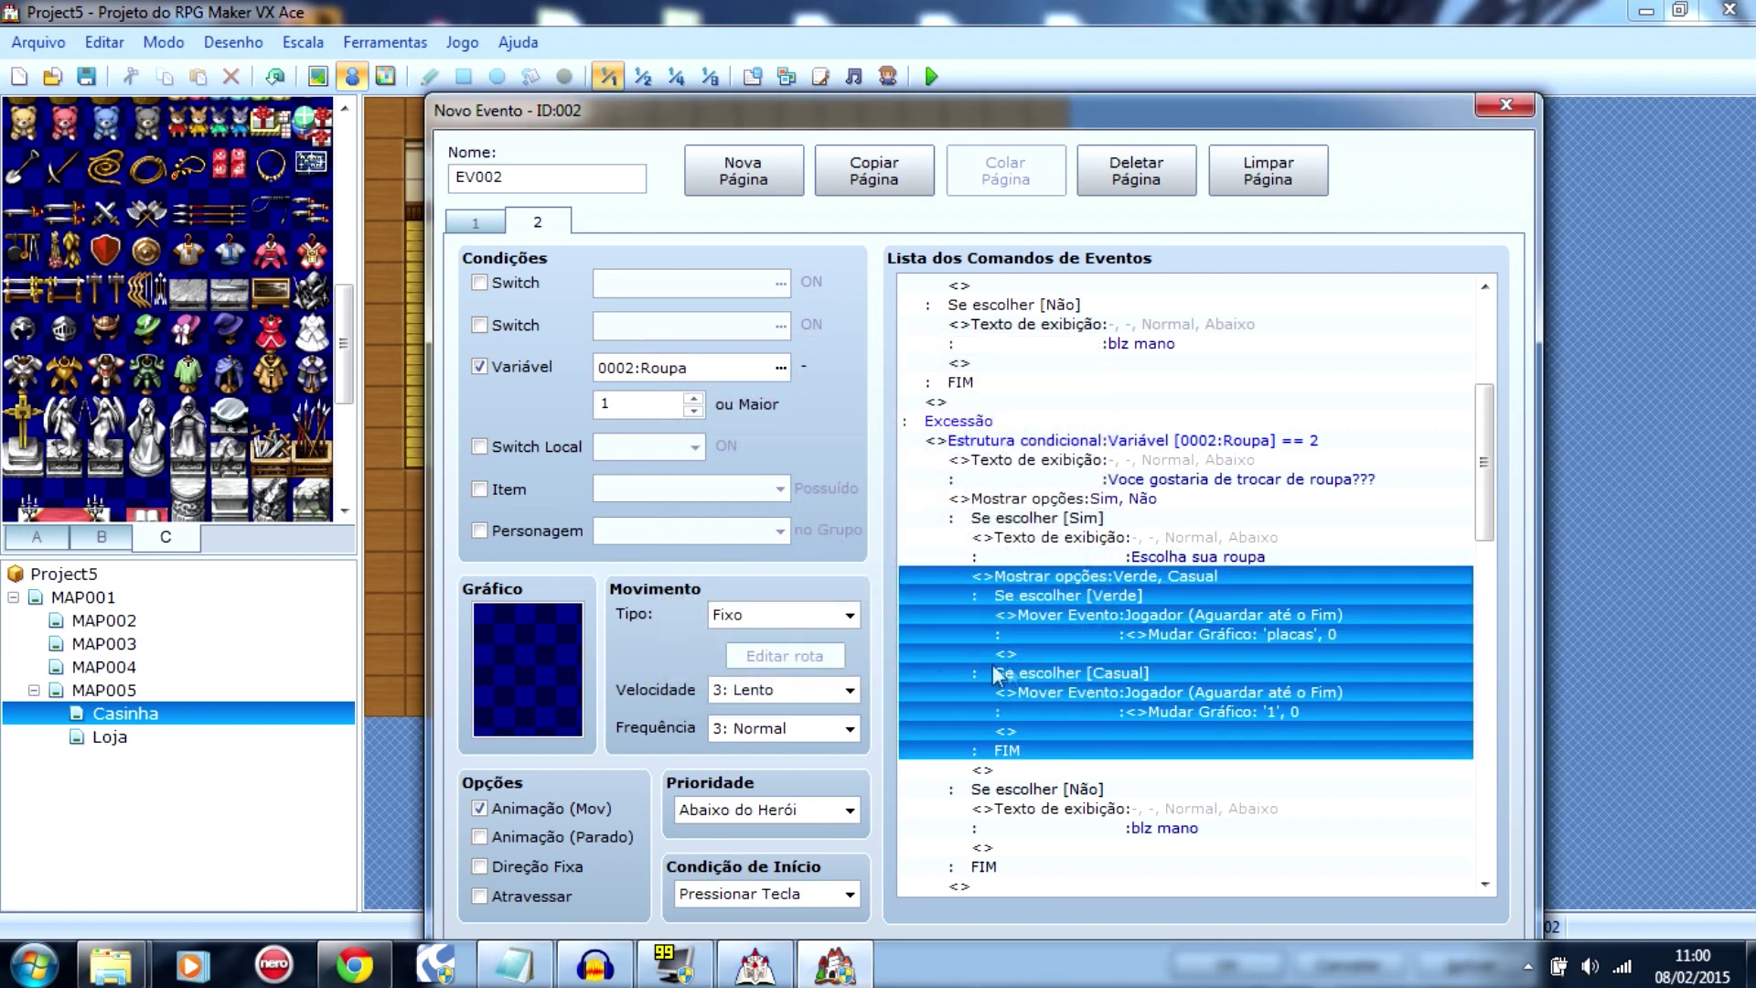
Step: Change the Jogador's graphic to 'verde' in the Mover Evento command under the Verde choice
{"action": "left_click", "coordinate": [1083, 615]}
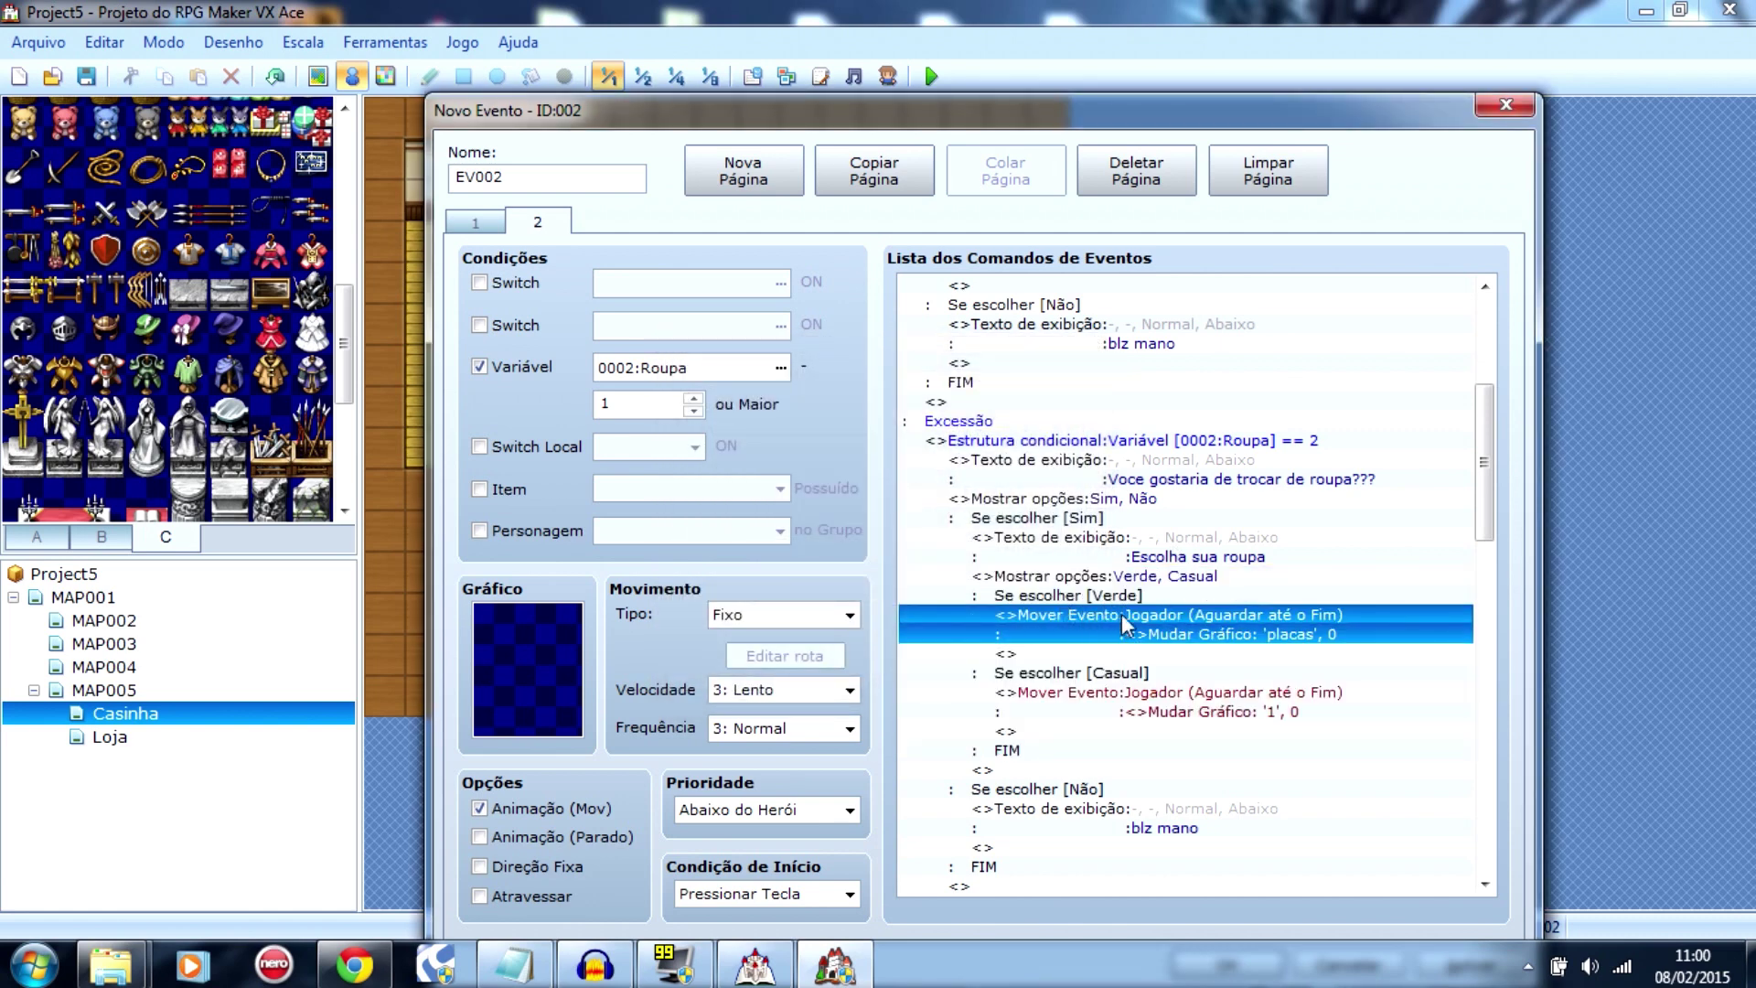
{"action": "double_click", "coordinate": [1285, 640]}
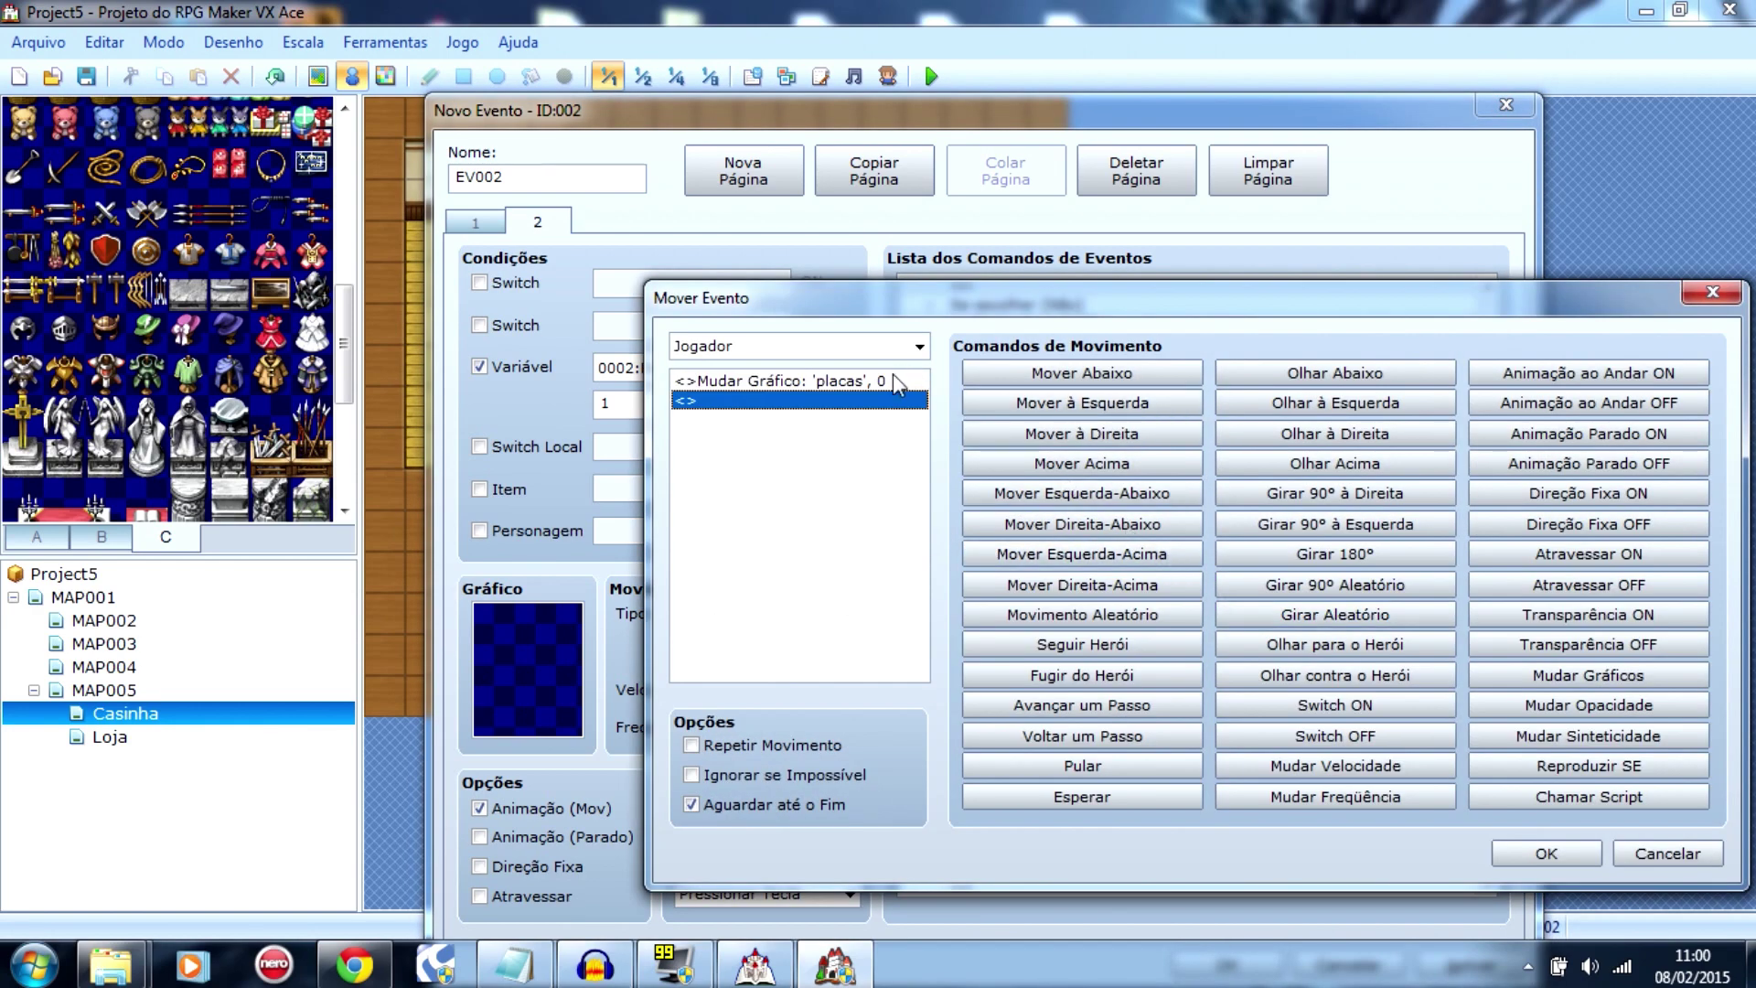
{"action": "double_click", "coordinate": [914, 381]}
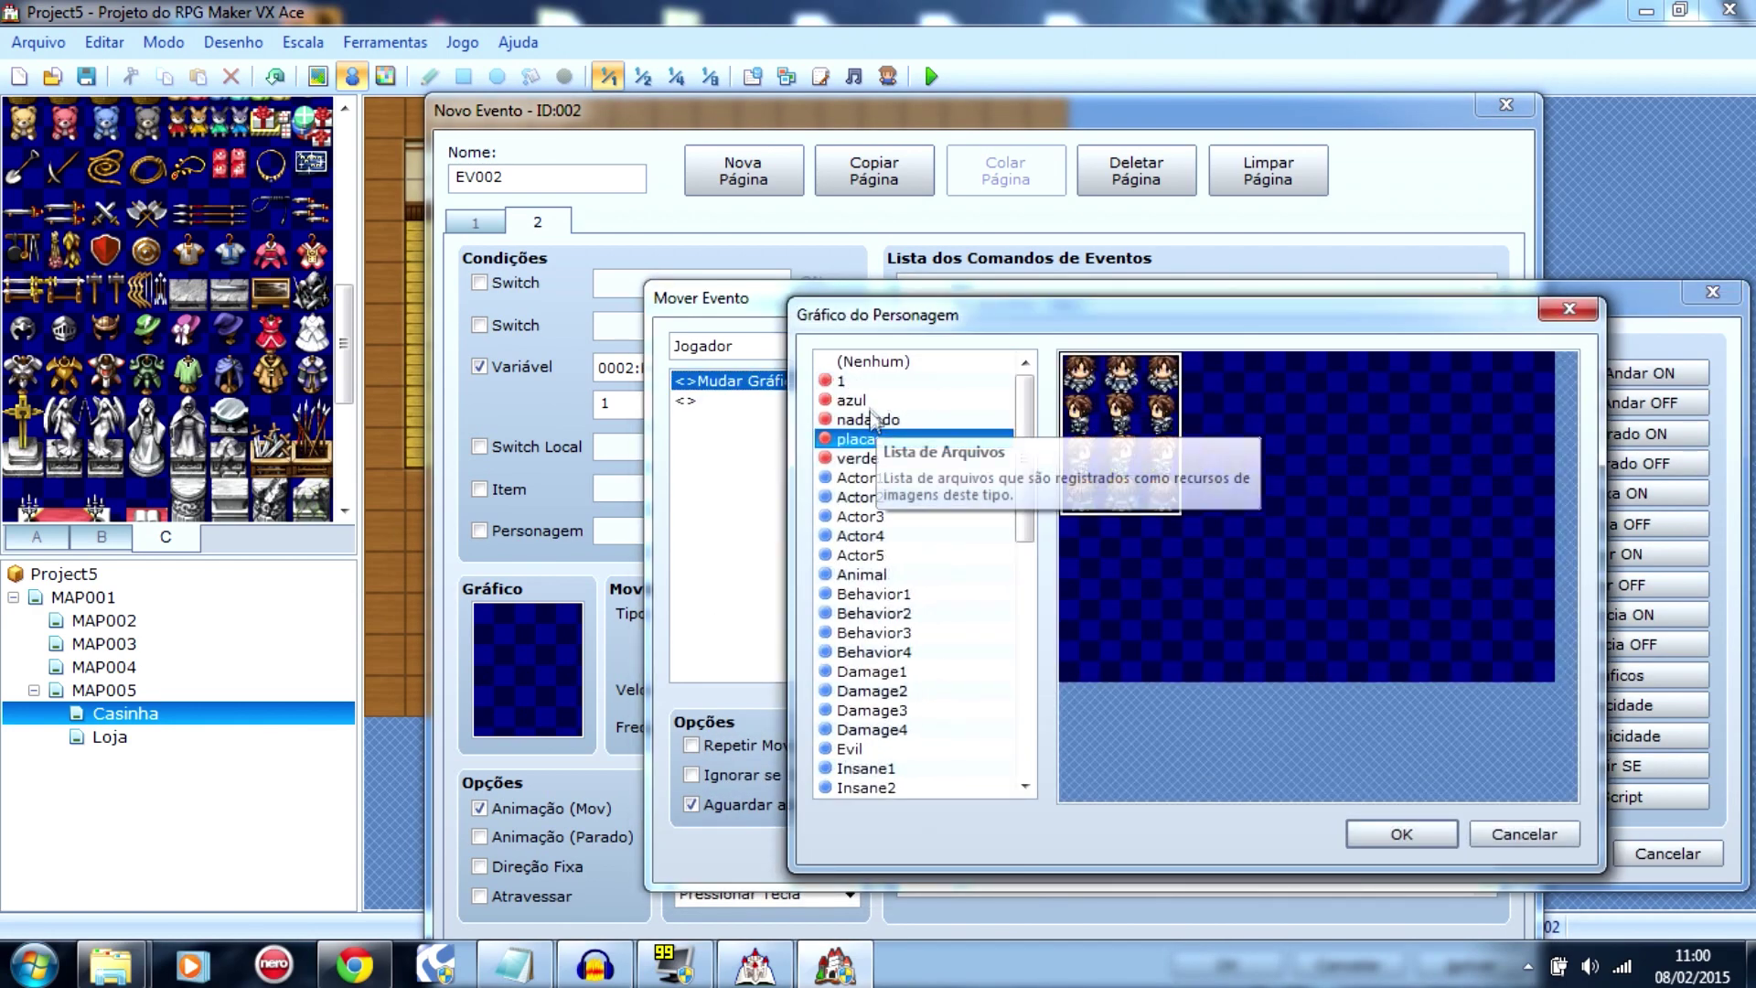
{"action": "left_click", "coordinate": [940, 459]}
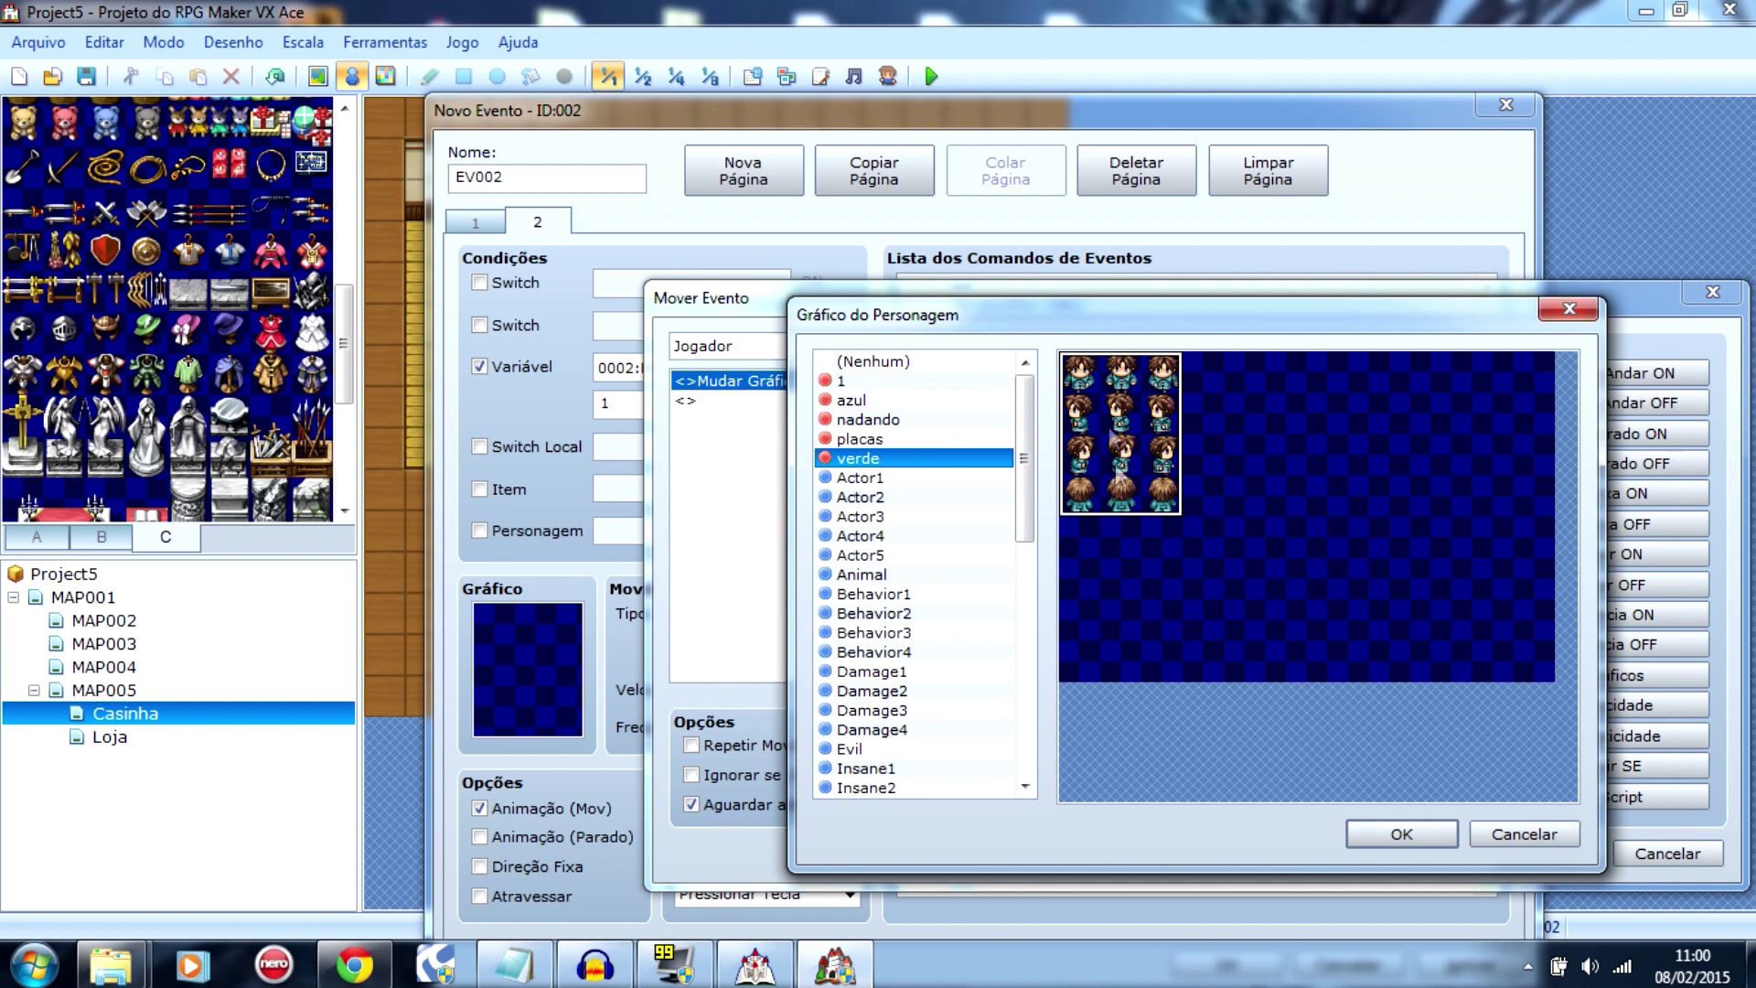
{"action": "left_click", "coordinate": [1401, 834]}
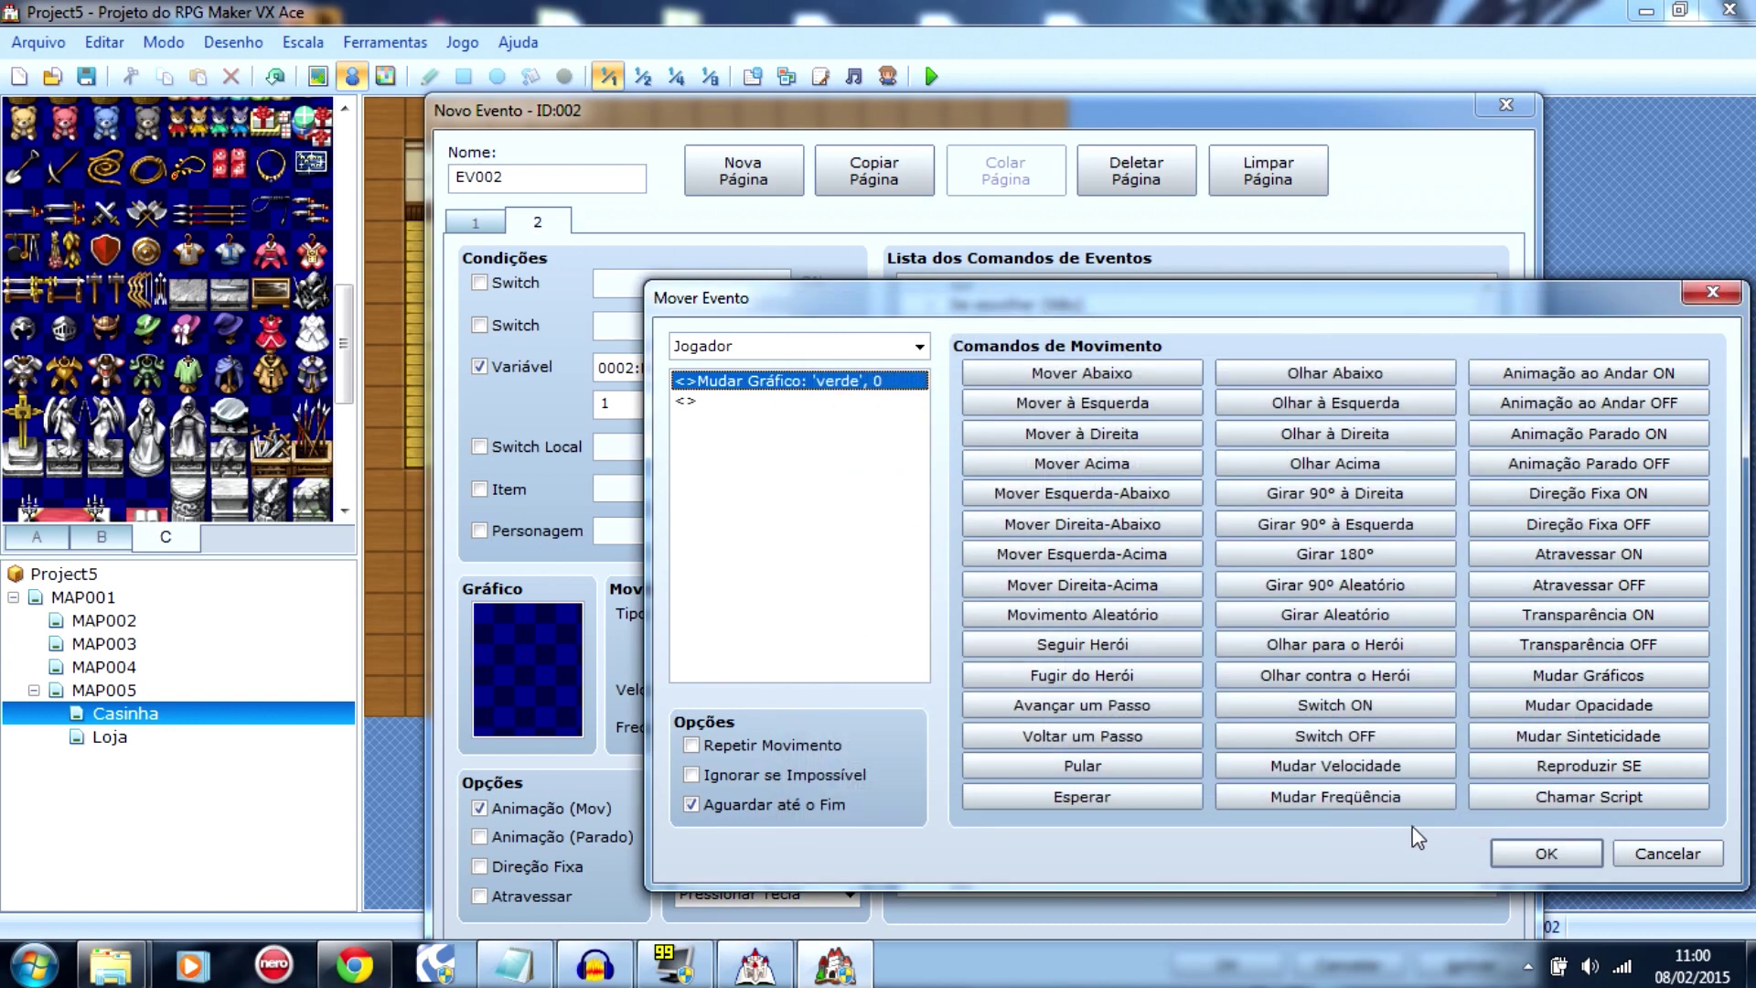
{"action": "left_click", "coordinate": [1546, 853]}
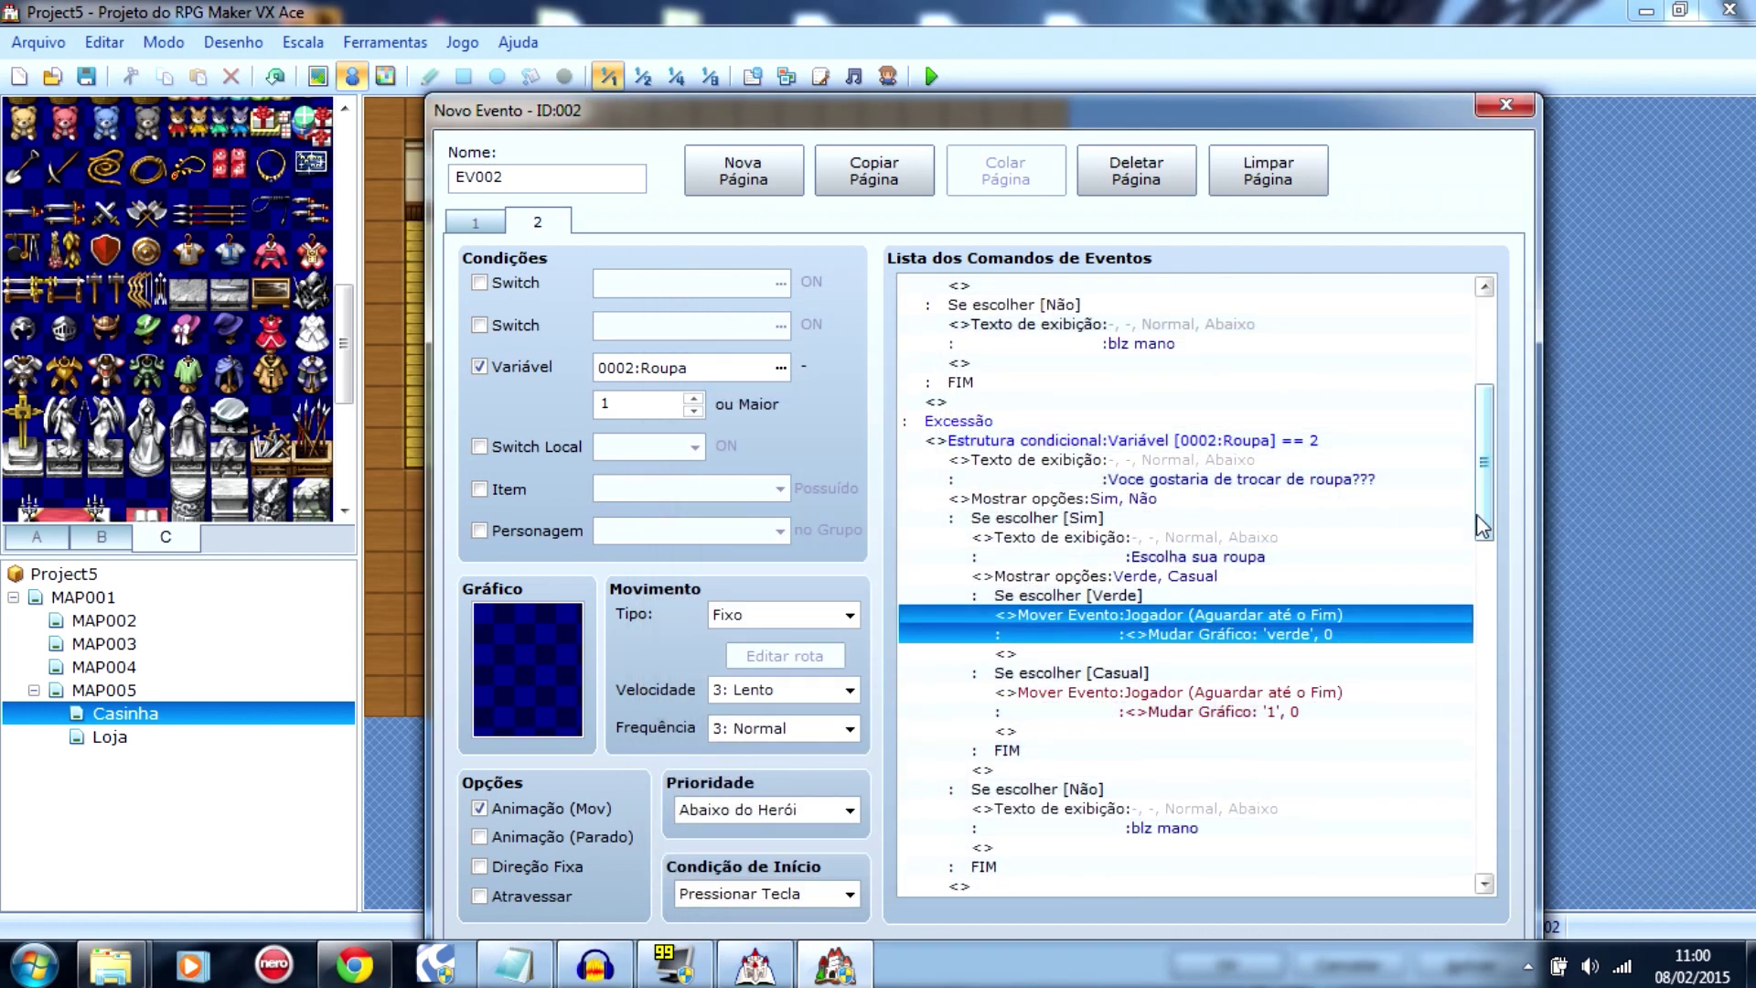
Step: Paste the copied "Escolha sua roupa" message and outfit choice block under the Sim choice of the Roupa == 4 branch
{"action": "scroll", "coordinate": [1482, 530], "scroll_direction": "down", "scroll_amount": 1}
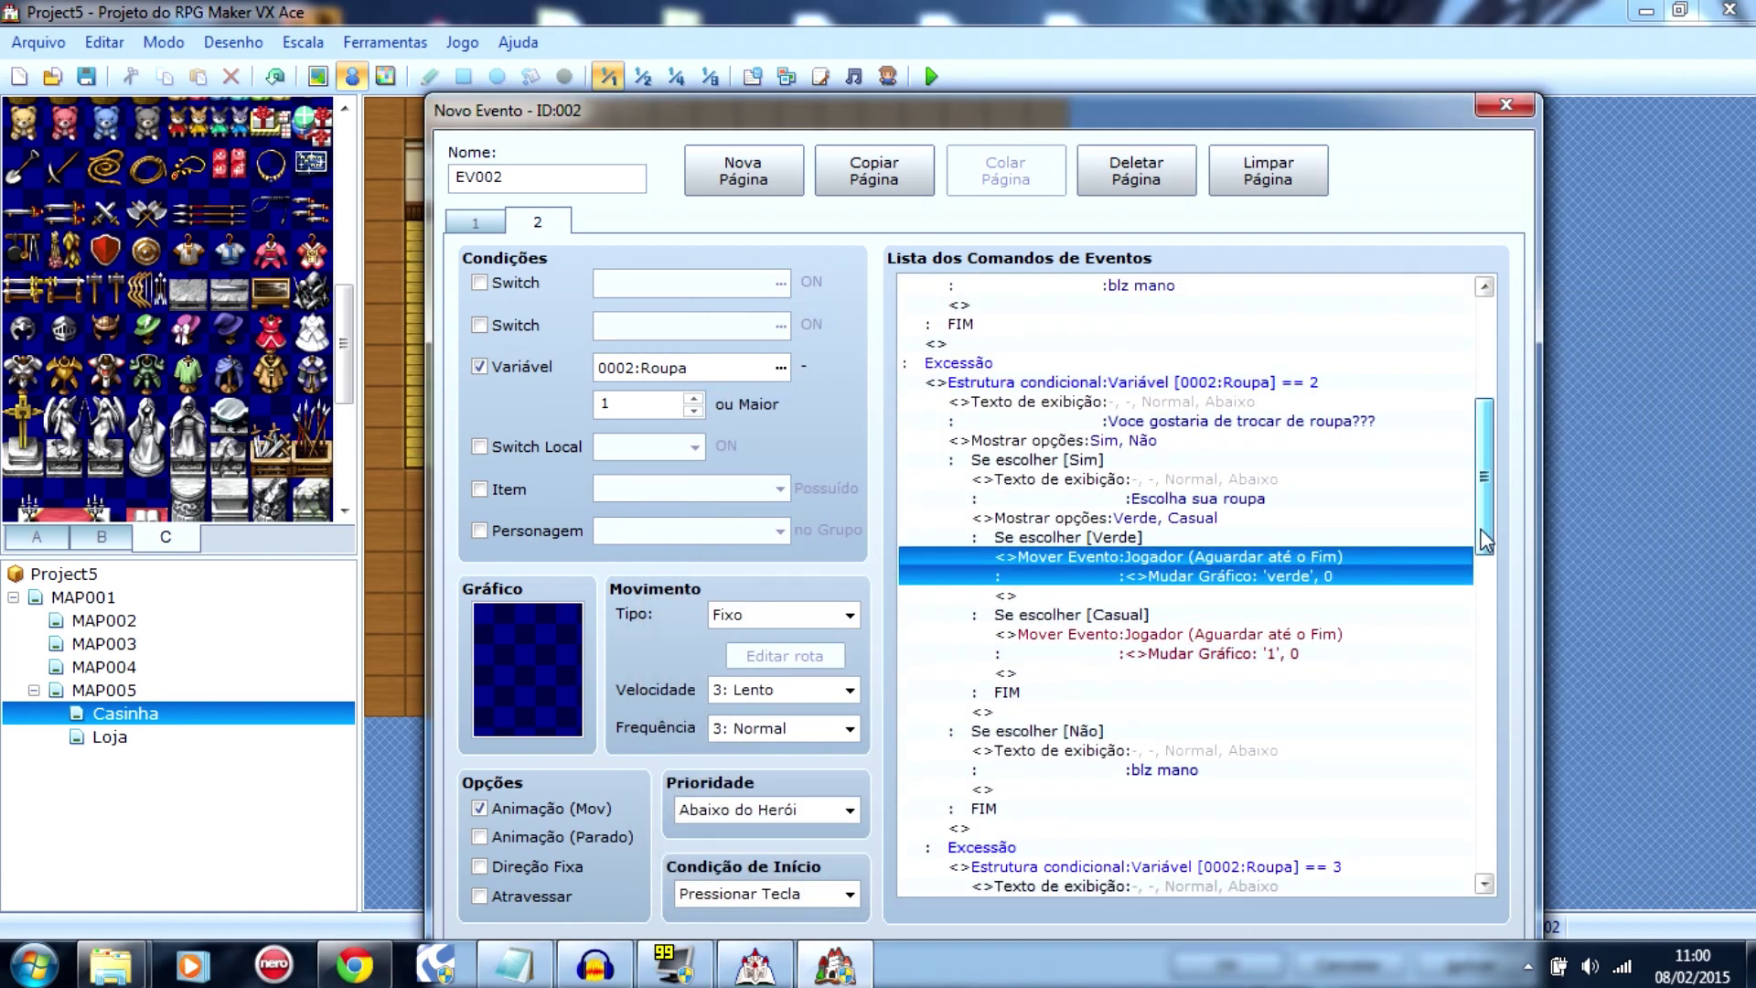
{"action": "scroll", "coordinate": [1483, 540], "scroll_direction": "down", "scroll_amount": 1}
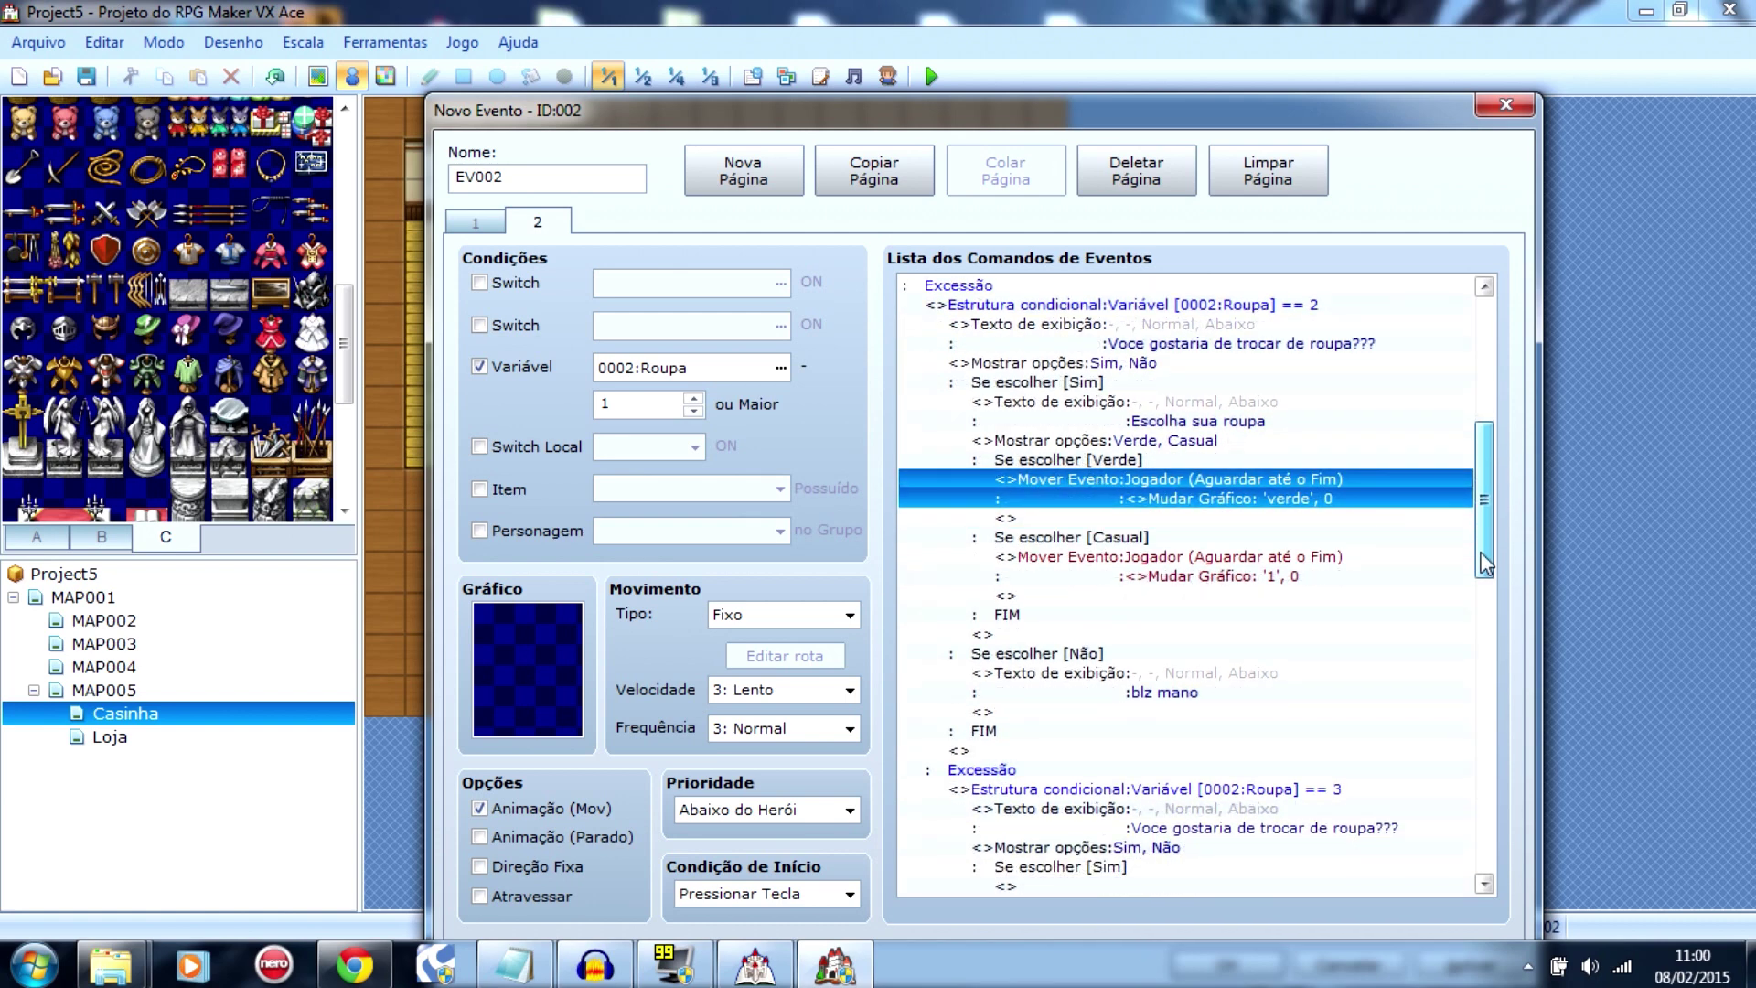
{"action": "scroll", "coordinate": [1430, 551], "scroll_direction": "down", "scroll_amount": 1}
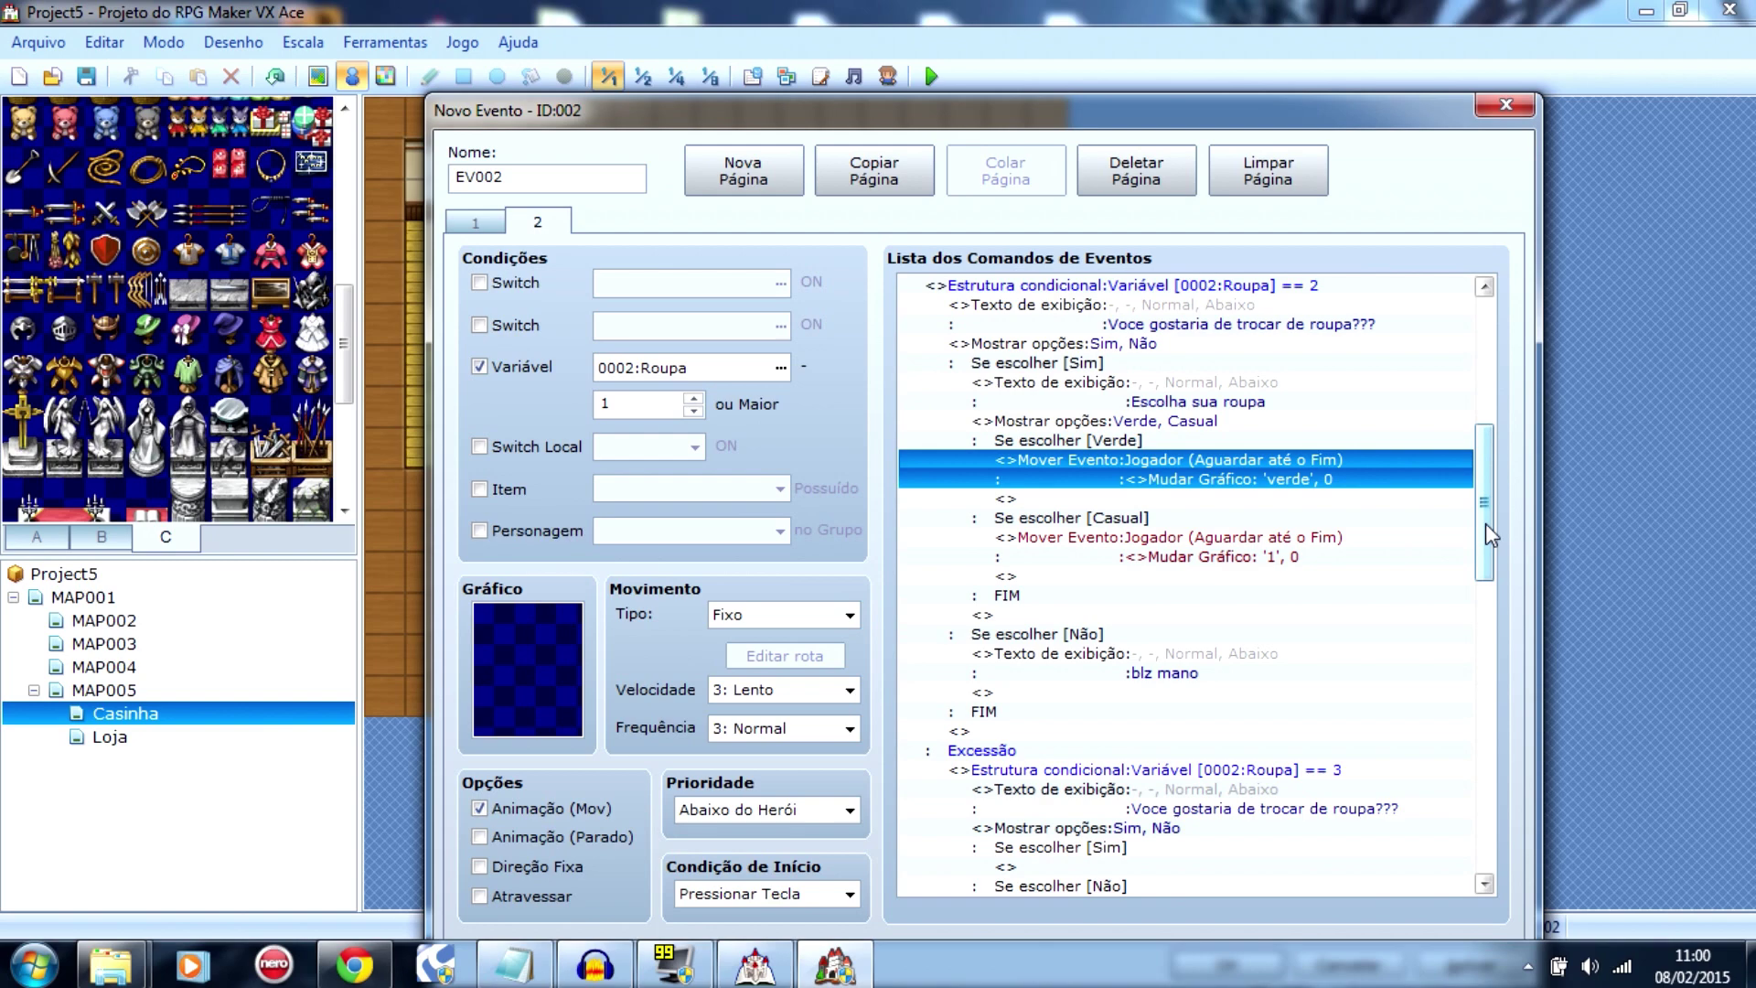
{"action": "scroll", "coordinate": [1486, 523], "scroll_direction": "up", "scroll_amount": 2}
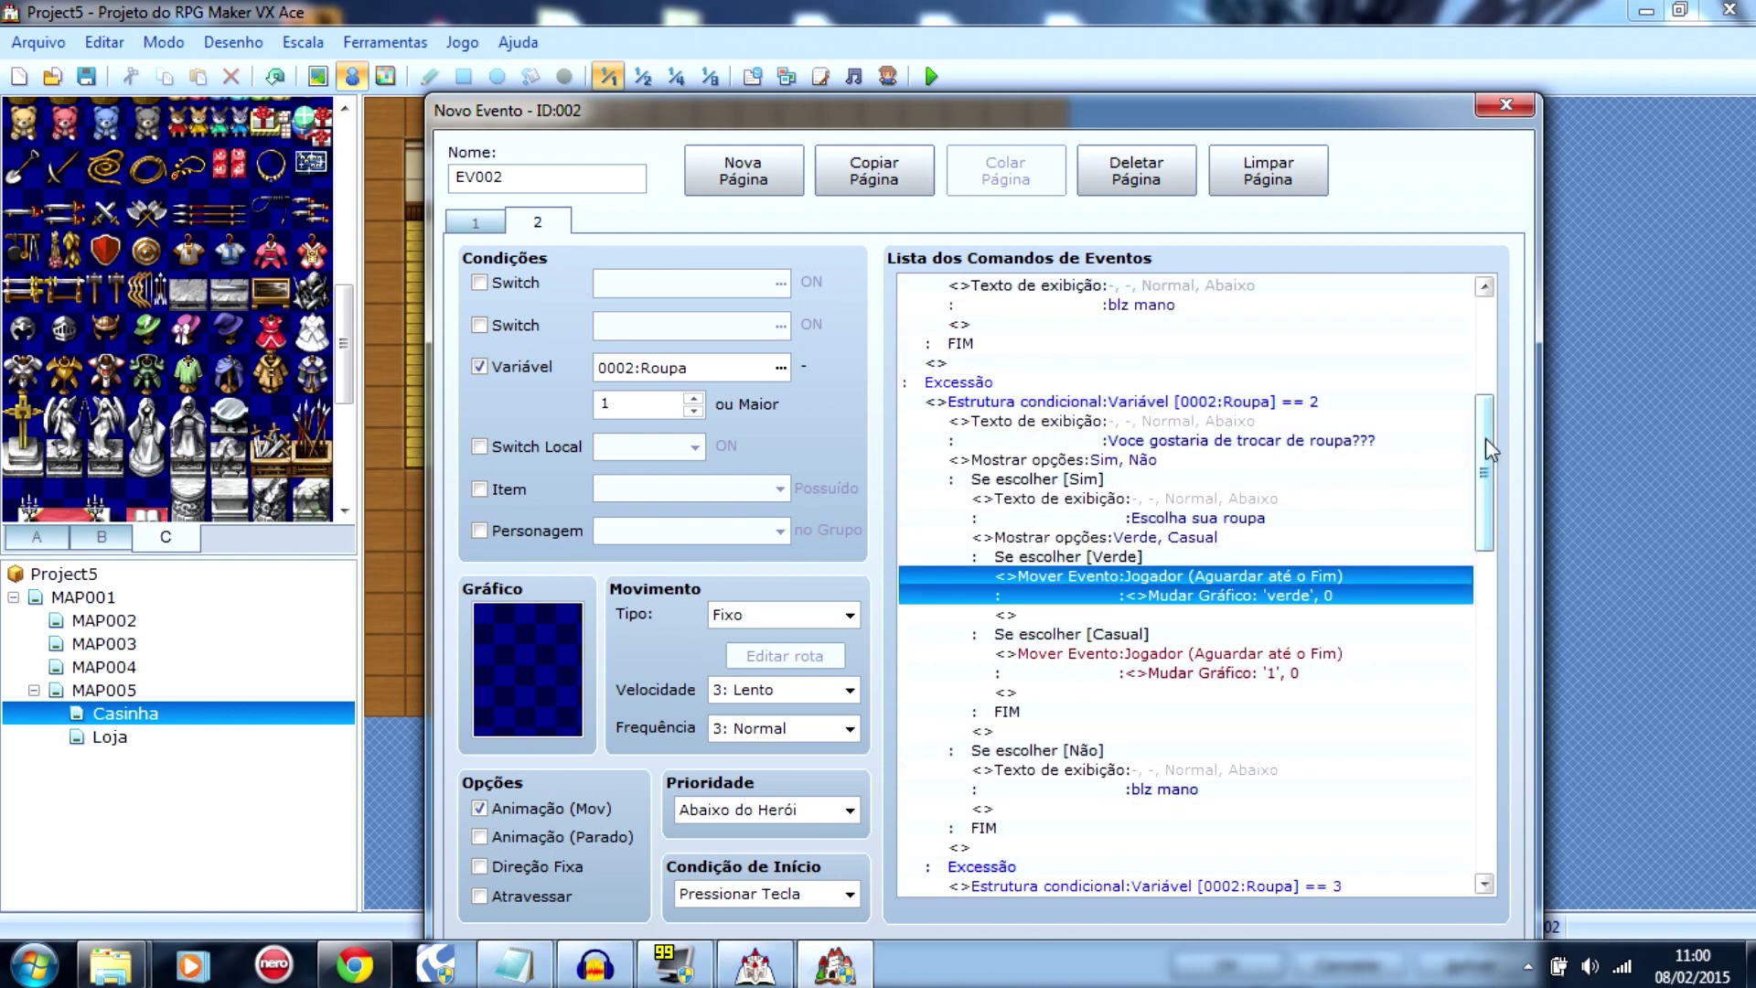
{"action": "left_click_drag", "start_coordinate": [1486, 437], "coordinate": [1461, 622]}
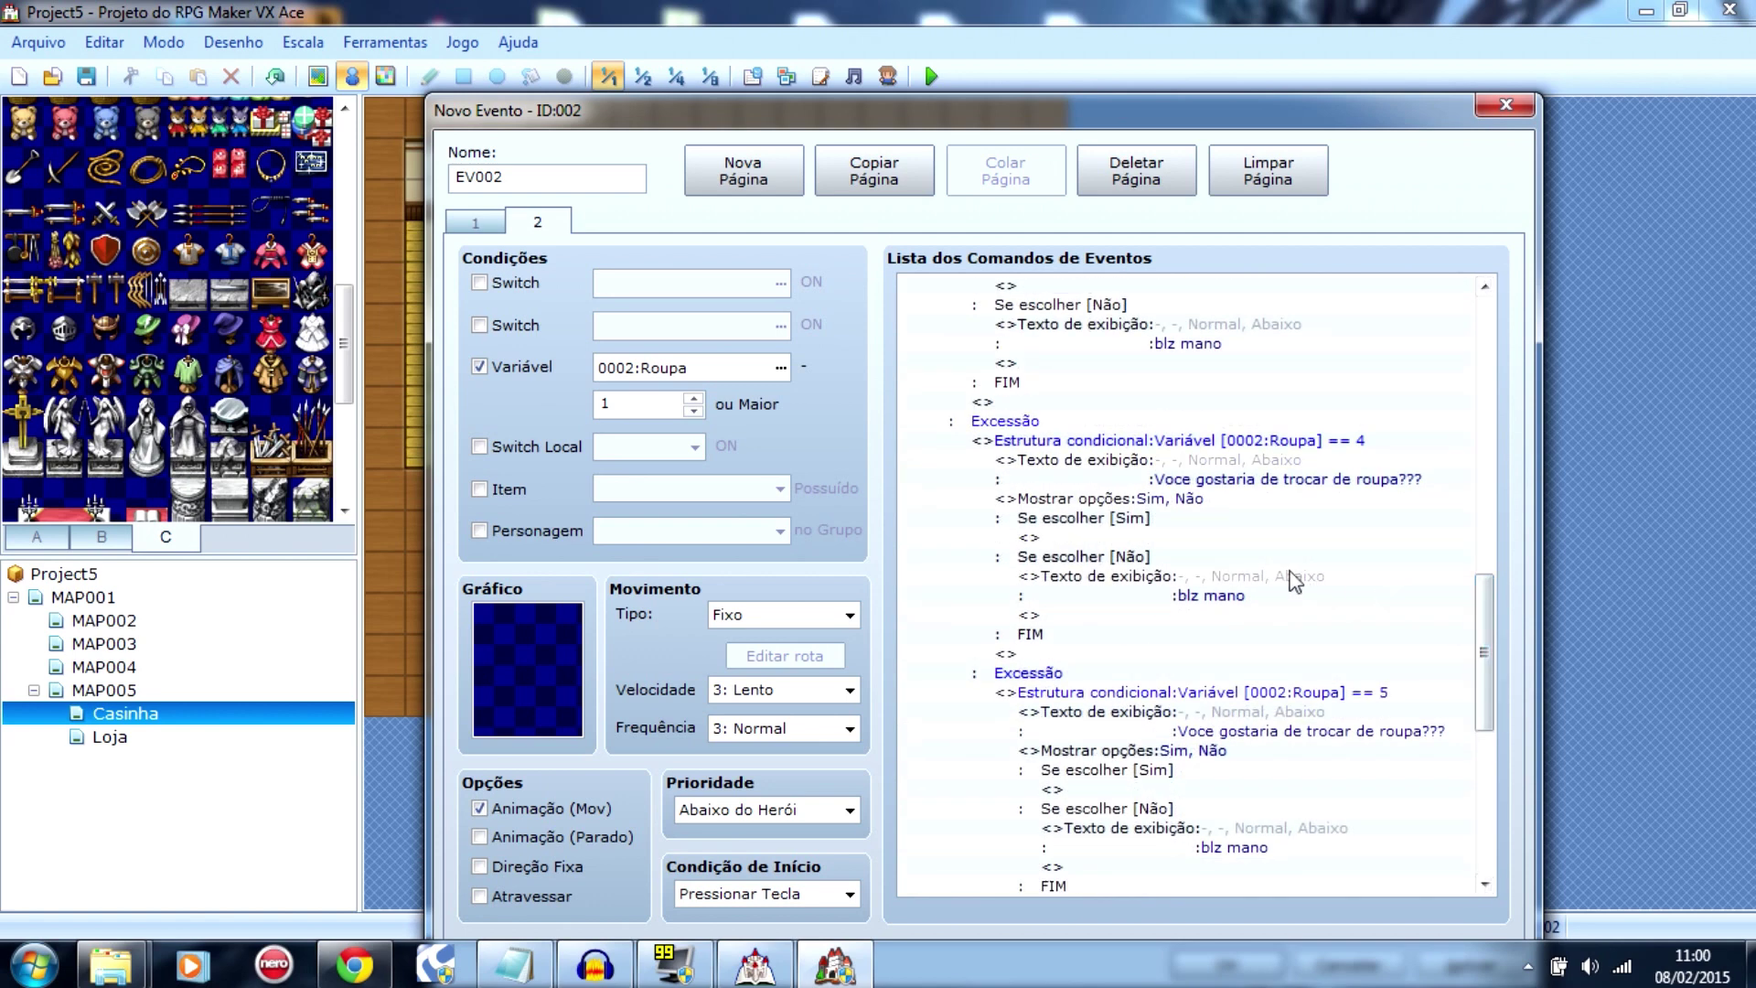
{"action": "left_click", "coordinate": [1124, 536]}
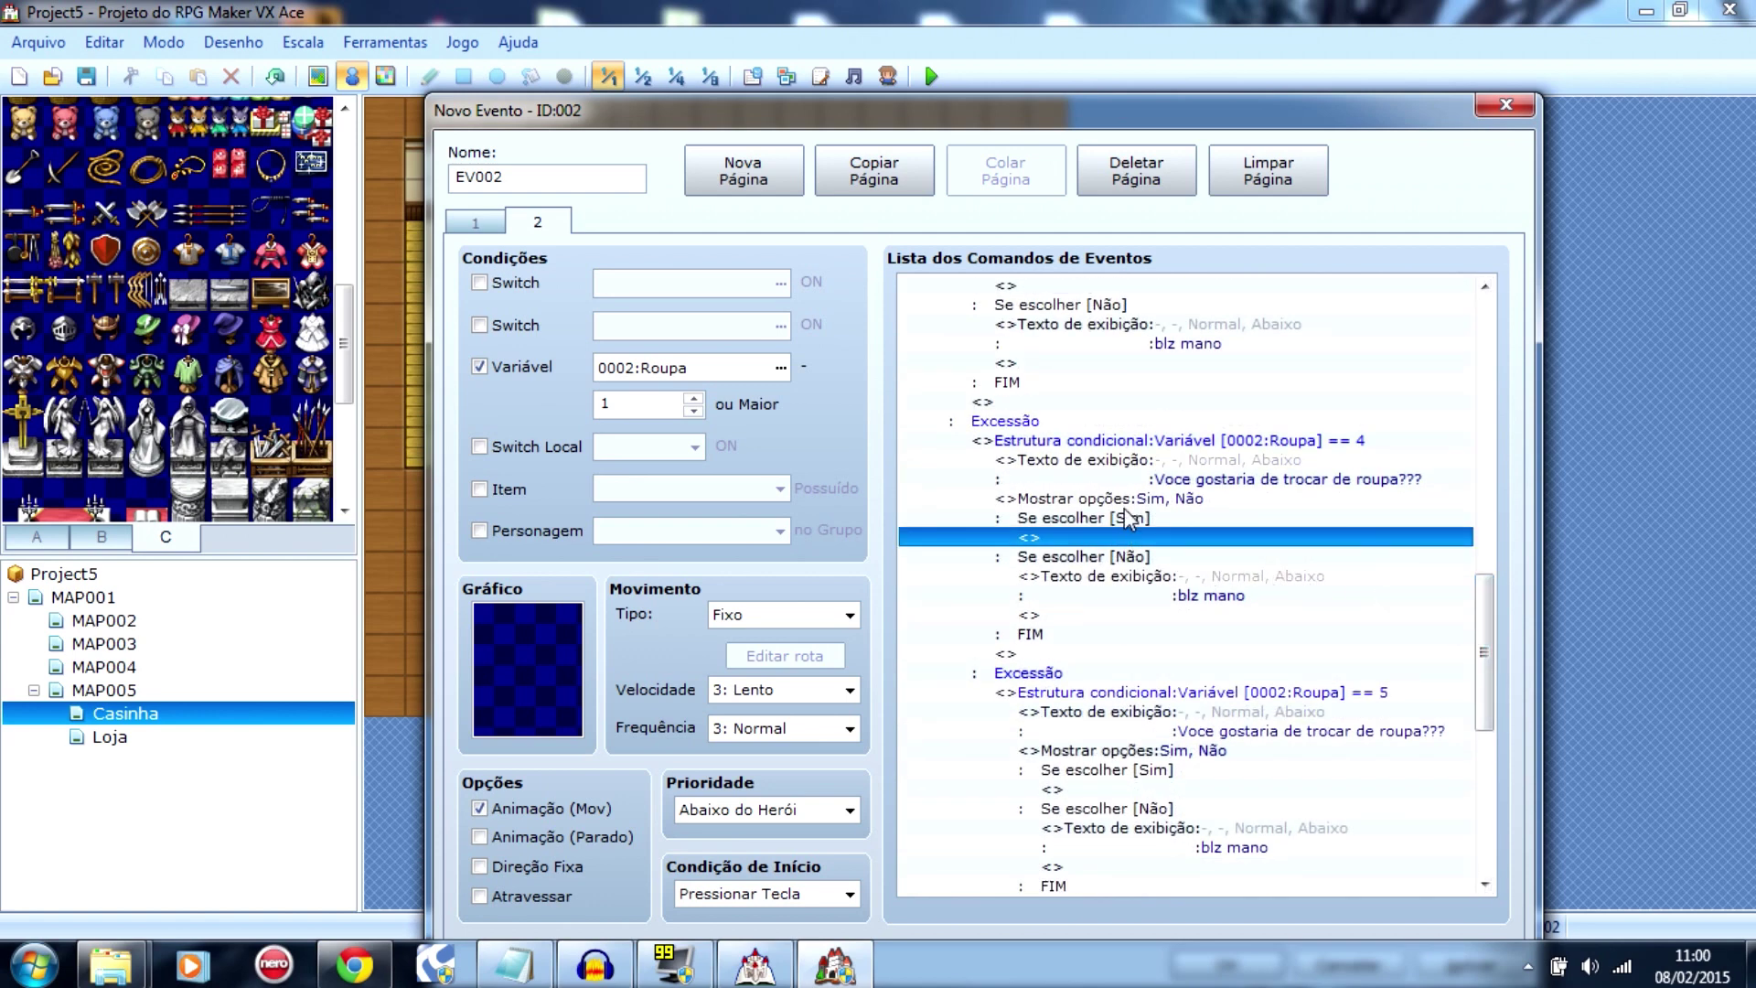
{"action": "key", "text": "ctrl+v"}
Step: In the Roupa == 4 branch, rename the outfit choice's first option to "Azul"
{"action": "left_click", "coordinate": [1291, 546]}
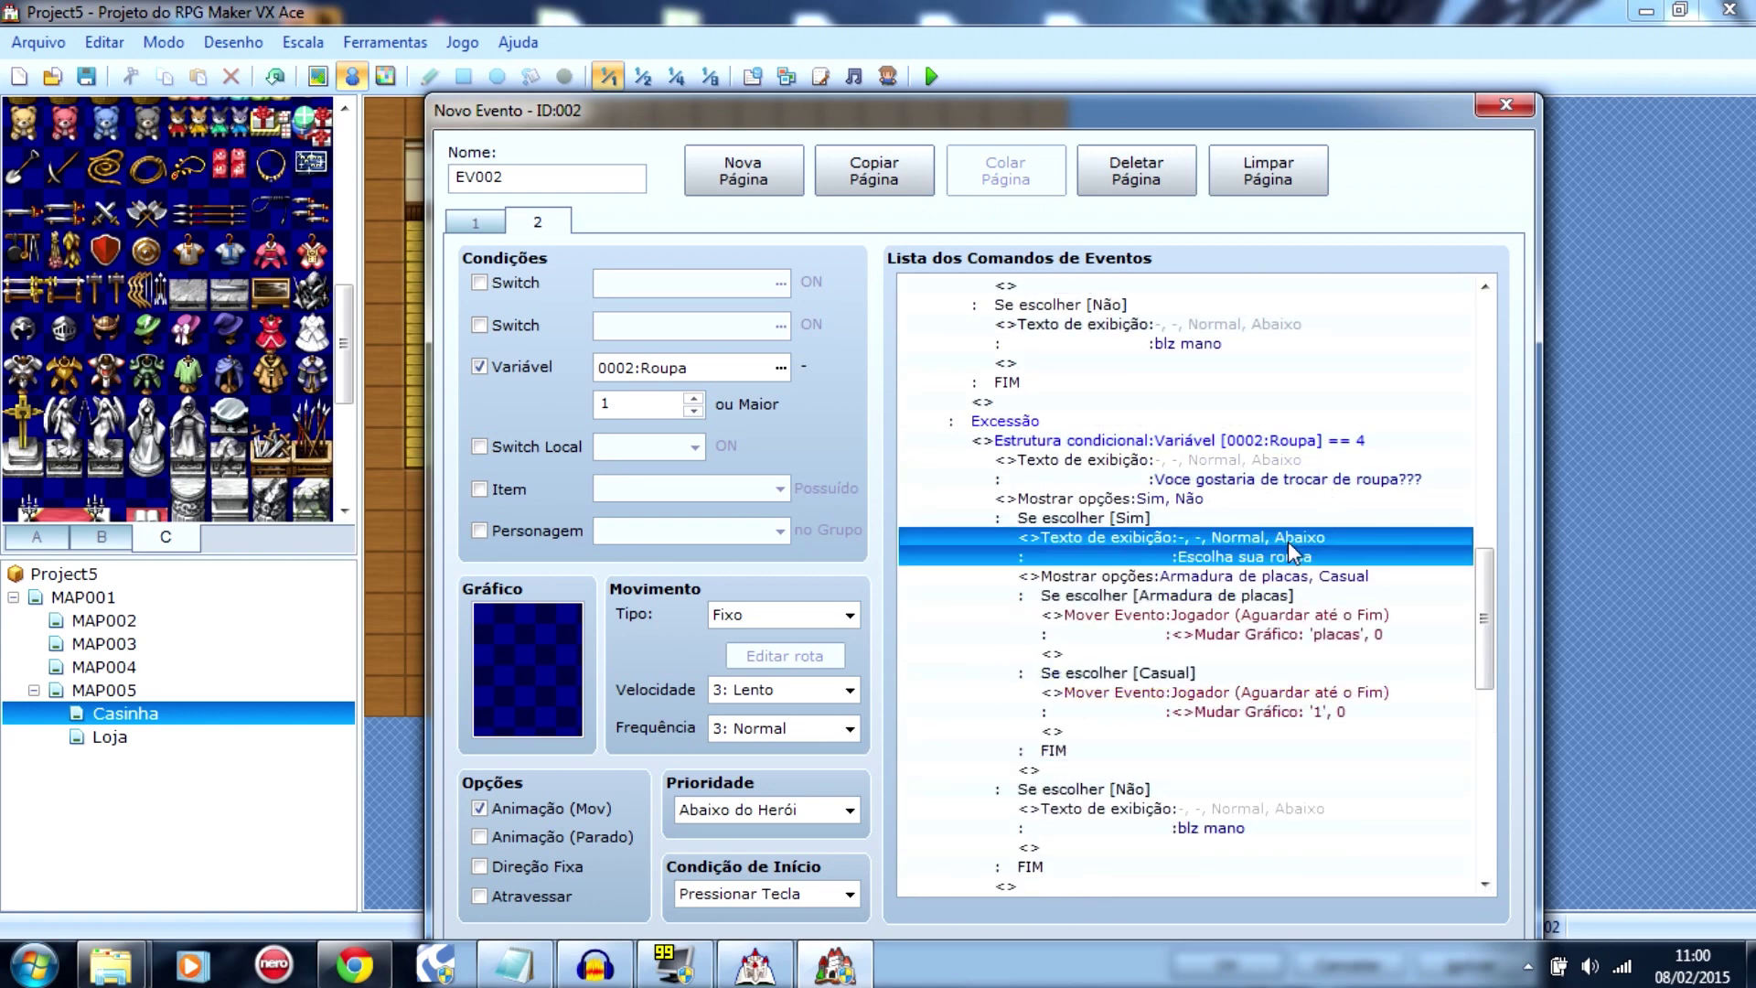
{"action": "left_click", "coordinate": [1314, 574]}
{"action": "double_click", "coordinate": [1323, 574]}
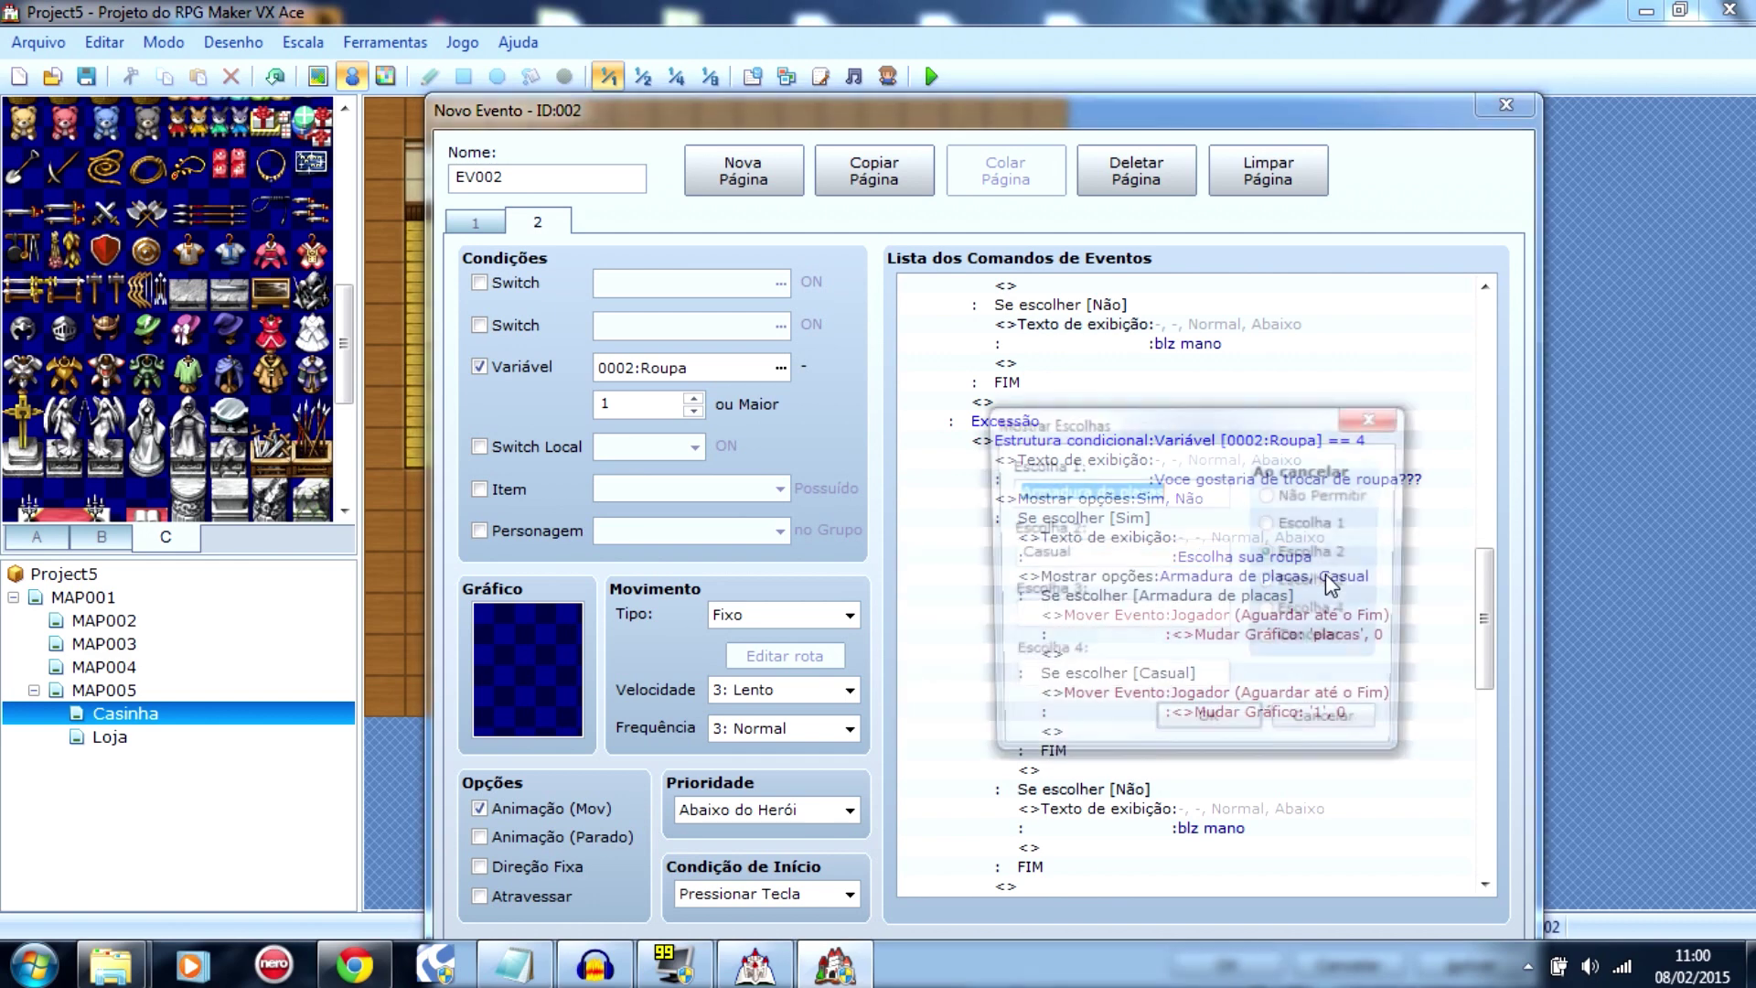
{"action": "key", "text": "BackSpace"}
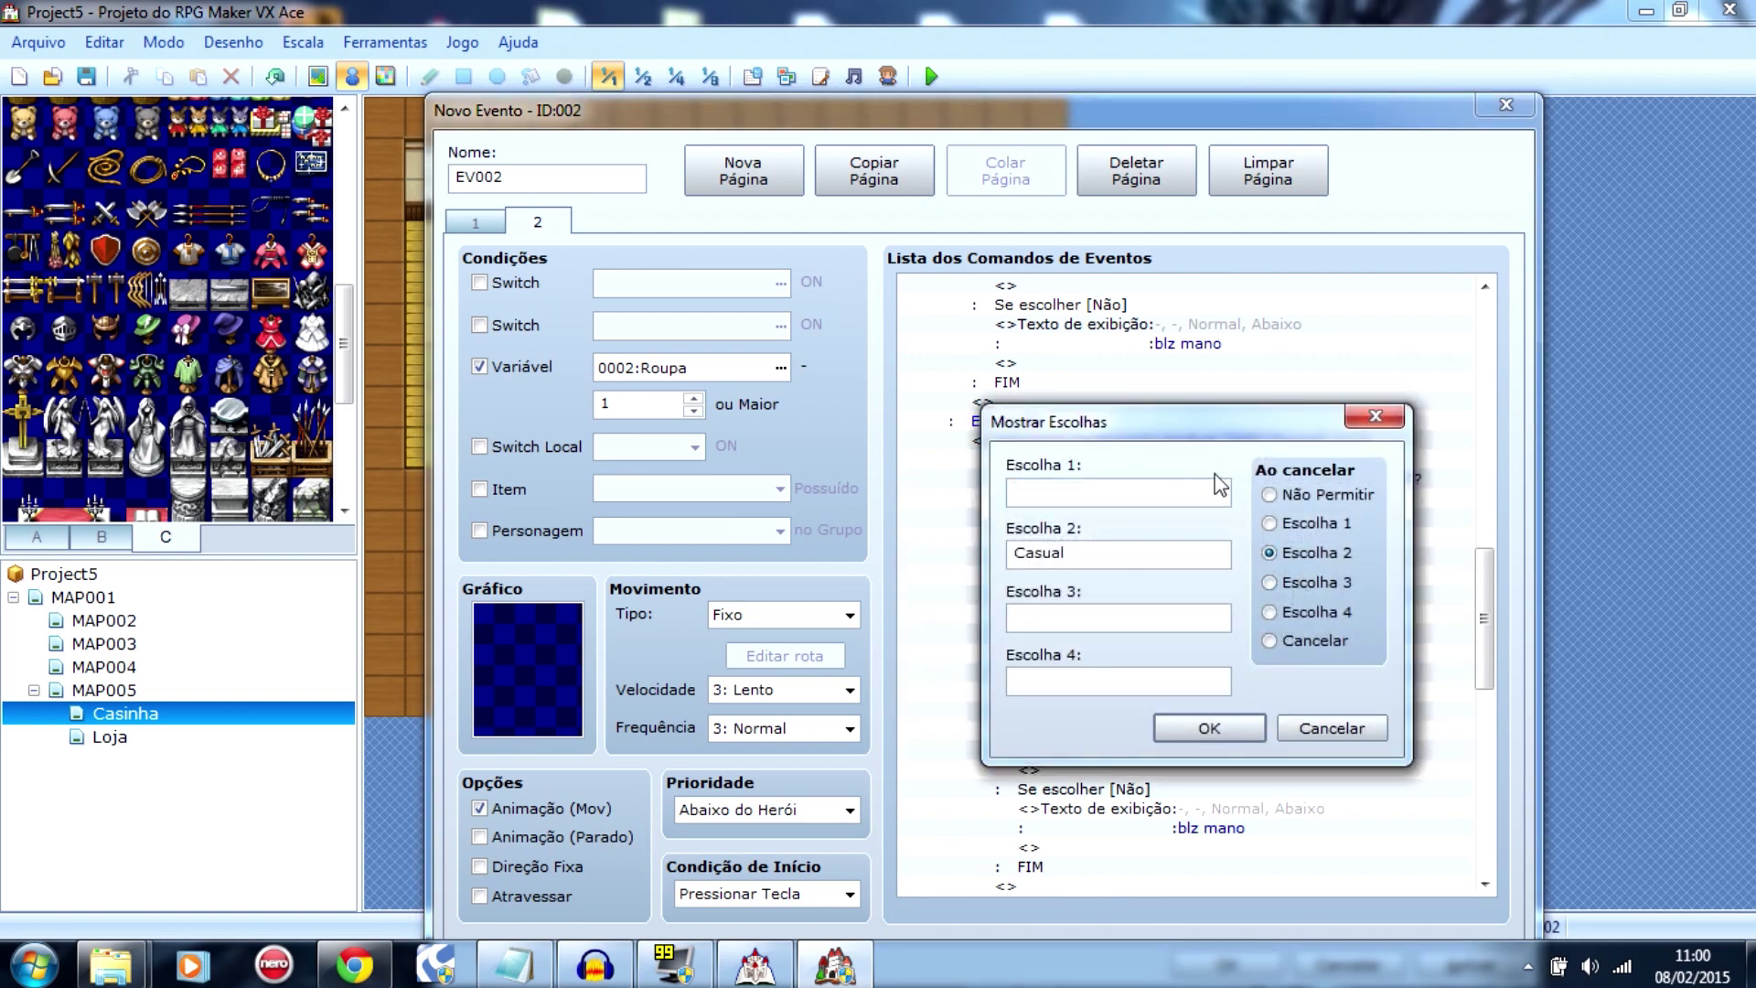
{"action": "type", "text": "A"}
{"action": "left_click", "coordinate": [1230, 732]}
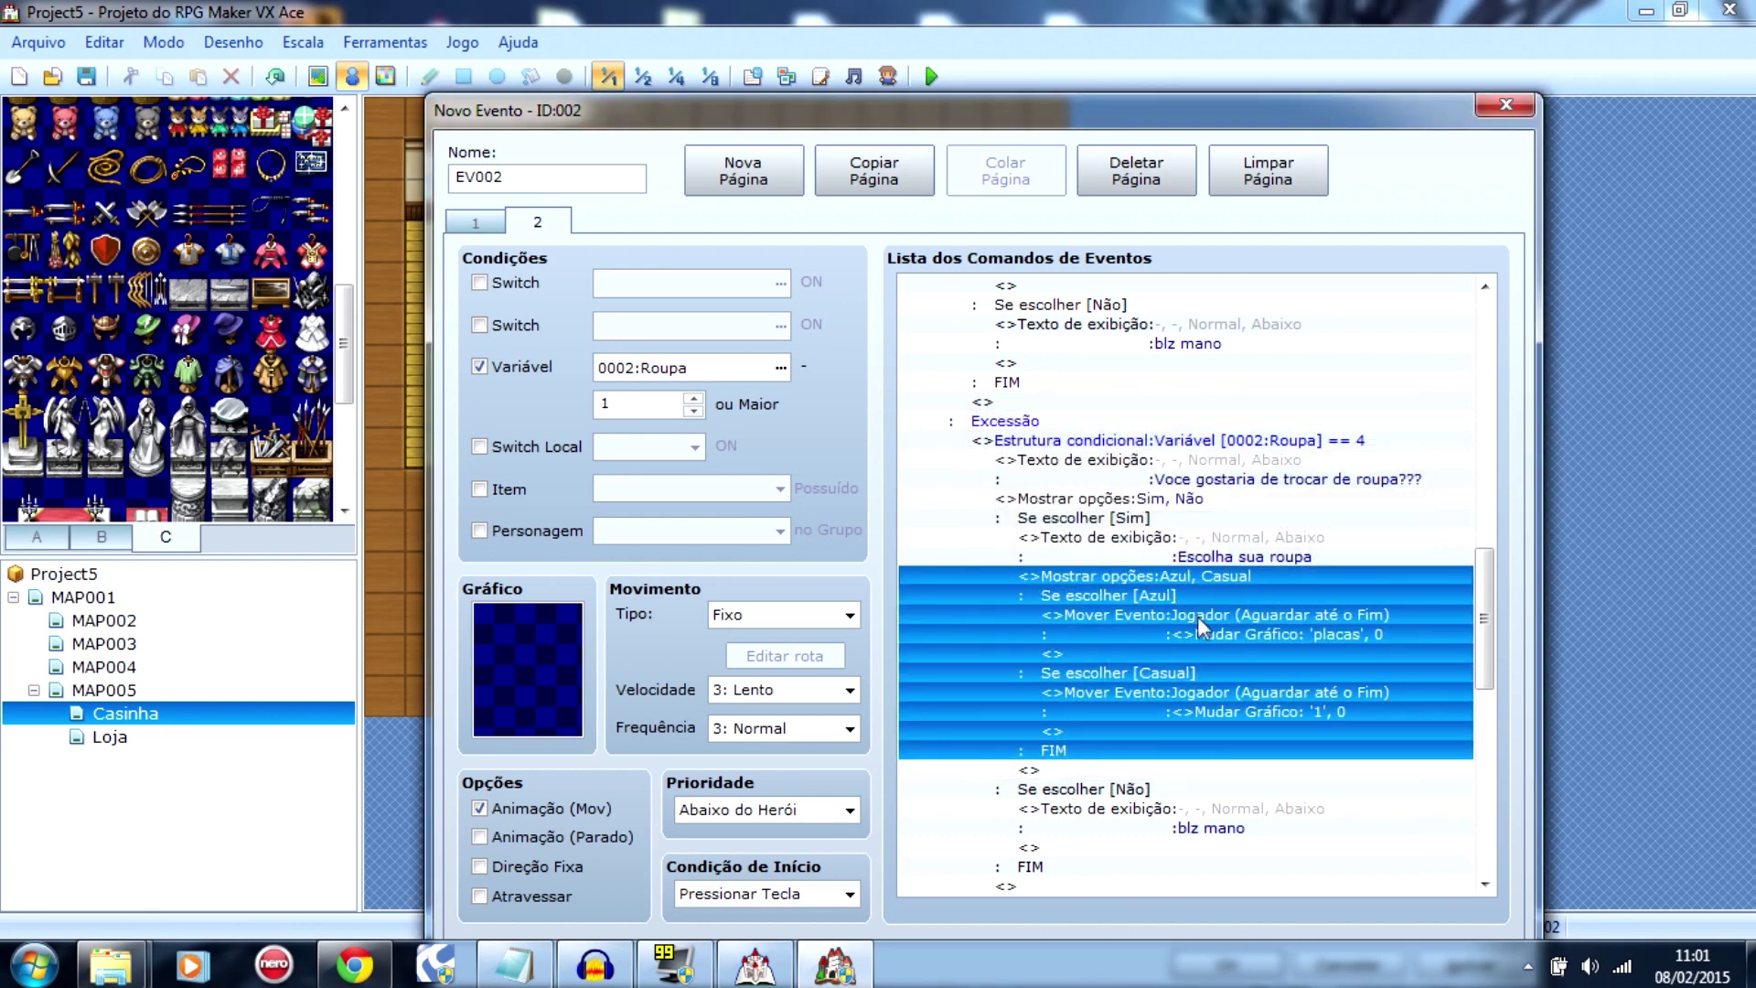
Step: Change the Jogador's graphic to 'azul' in the Mover Evento command under the Azul choice
{"action": "left_click", "coordinate": [1198, 619]}
{"action": "double_click", "coordinate": [1198, 626]}
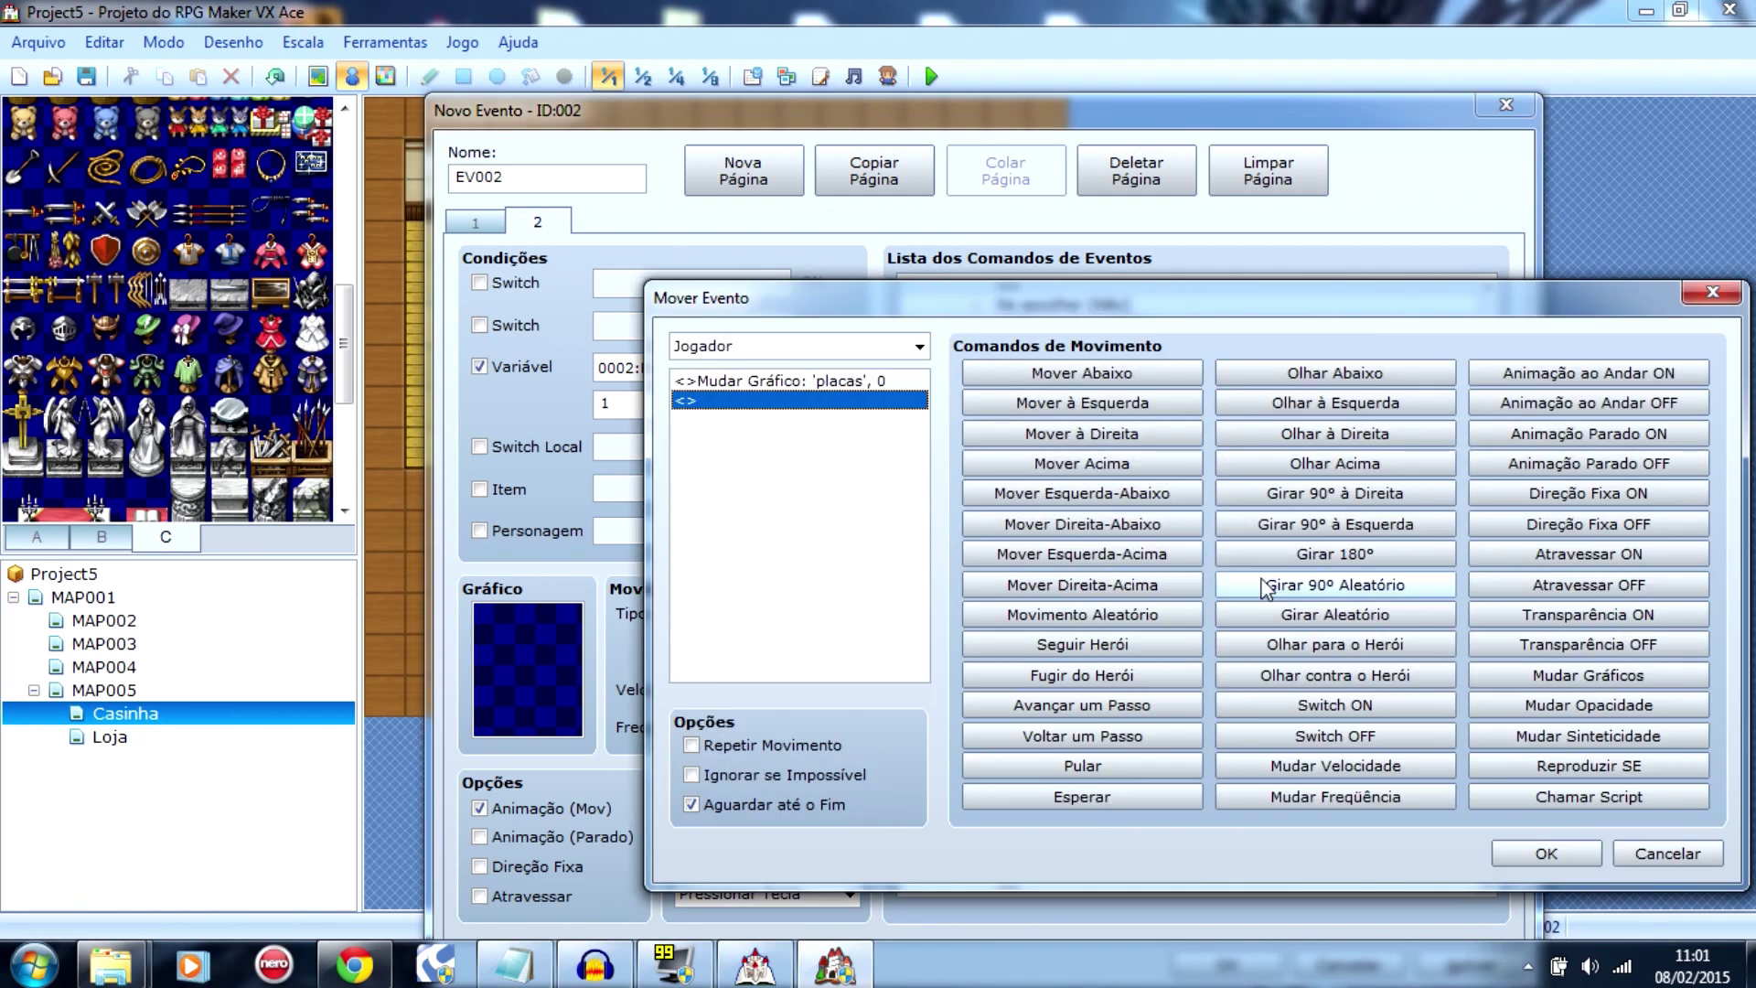
{"action": "left_click", "coordinate": [796, 382]}
{"action": "double_click", "coordinate": [796, 383]}
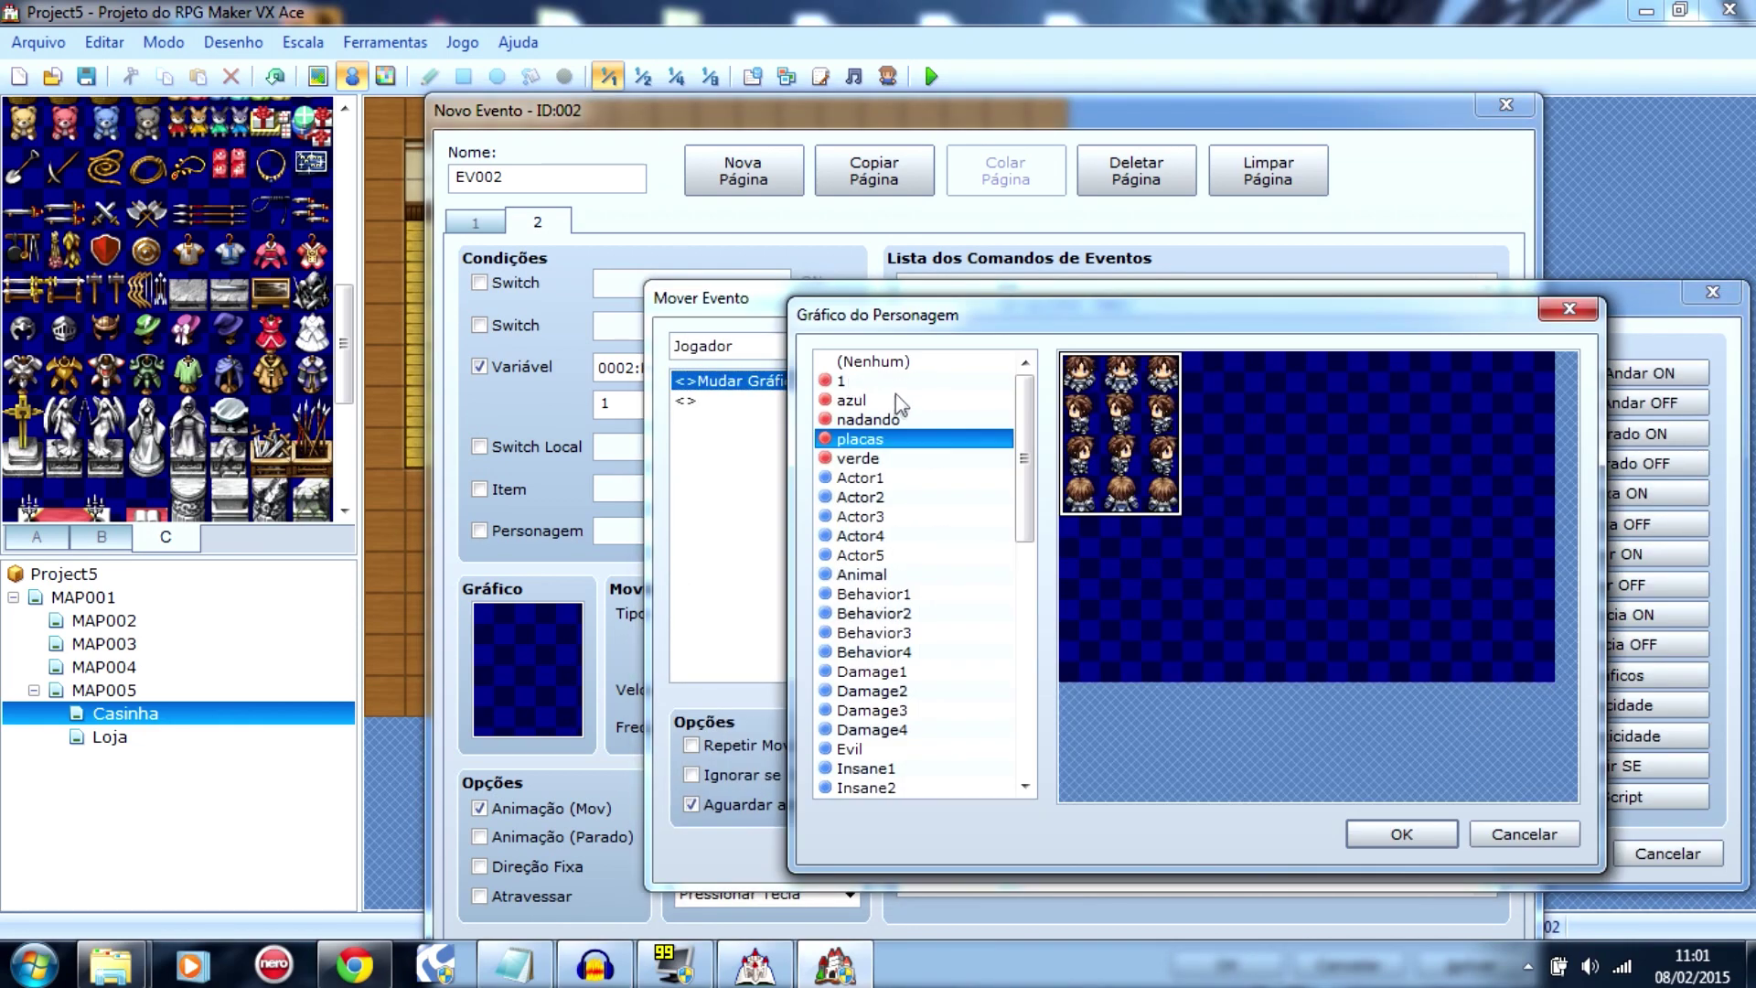
{"action": "left_click", "coordinate": [896, 400]}
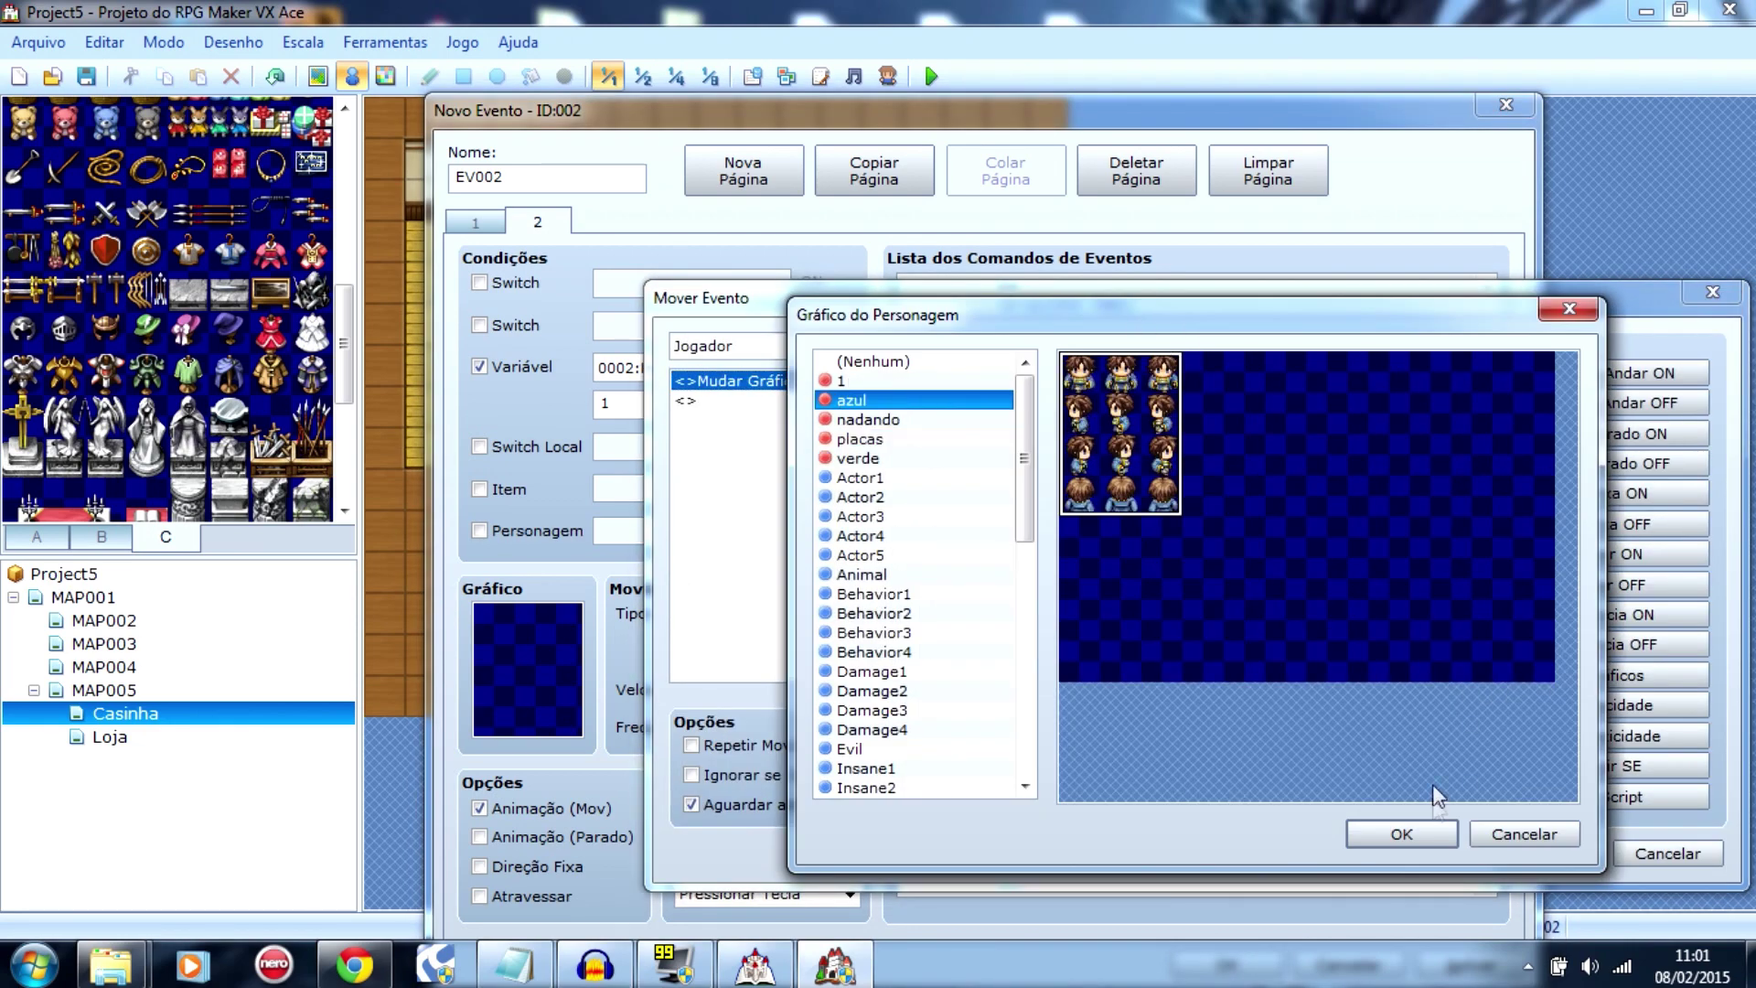
{"action": "left_click", "coordinate": [1400, 833]}
{"action": "left_click", "coordinate": [1520, 854]}
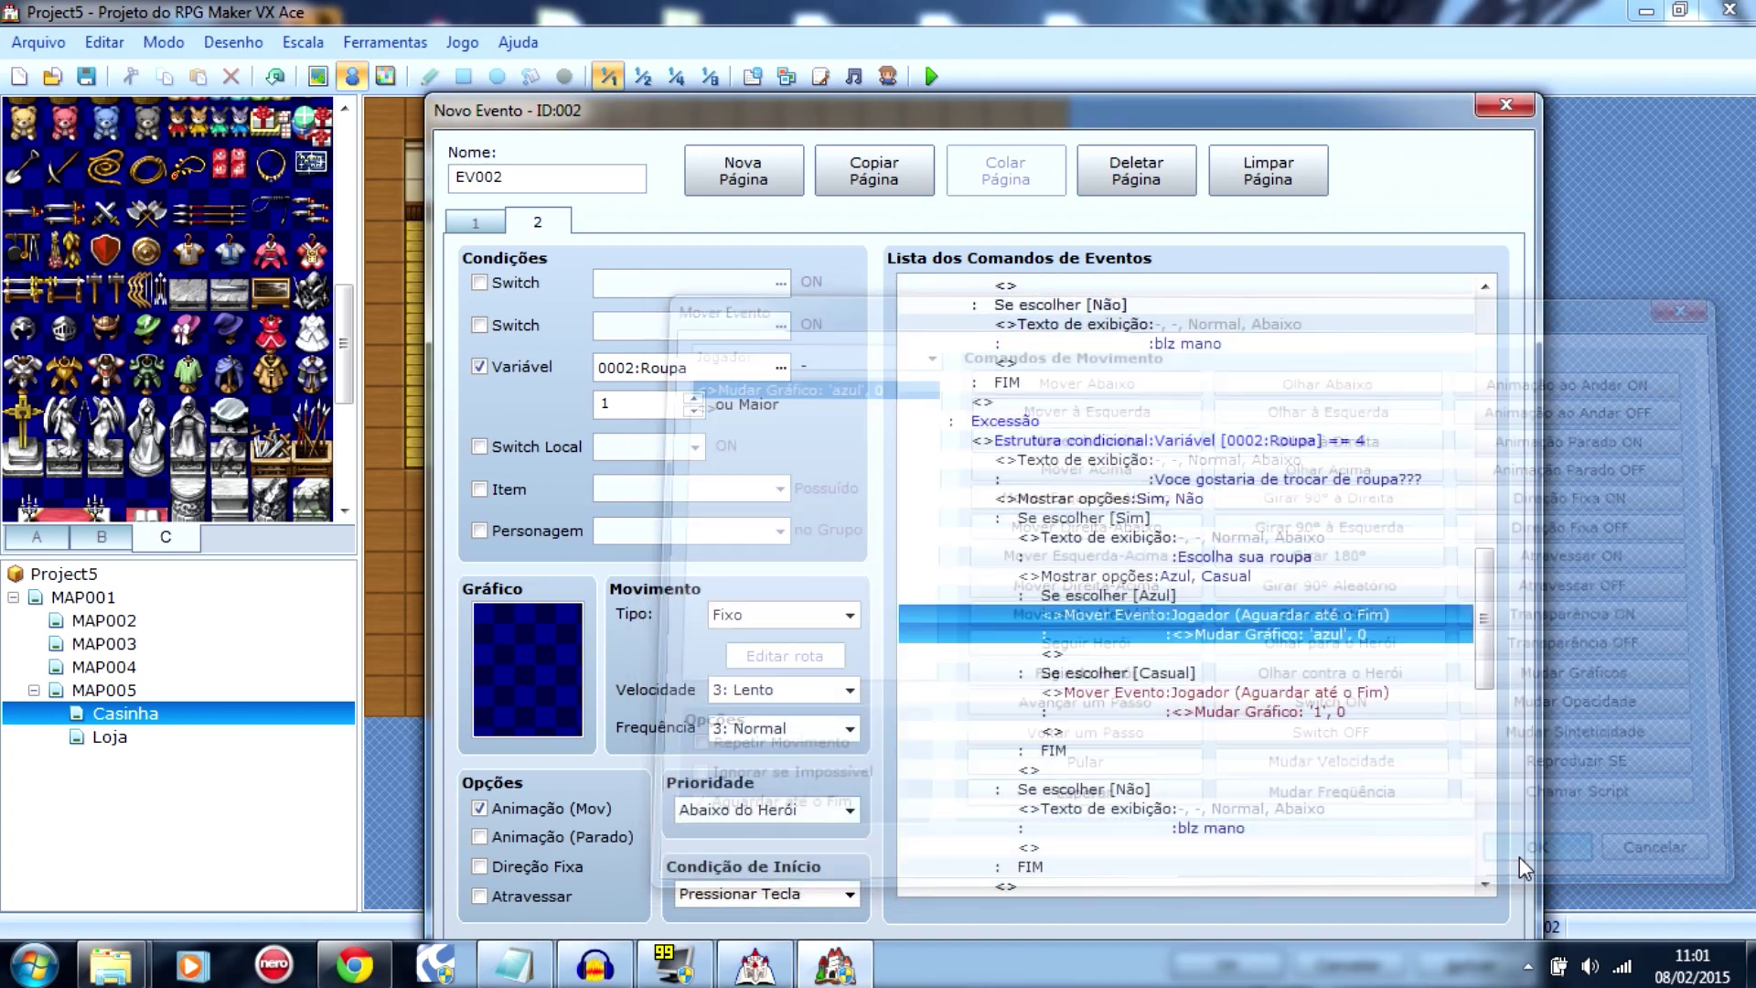
Step: Copy the Verde/Casual choice block from the Roupa == 2 branch to the Sim choice of the Roupa == 3 branch
{"action": "left_click_drag", "start_coordinate": [1474, 655], "coordinate": [1489, 549]}
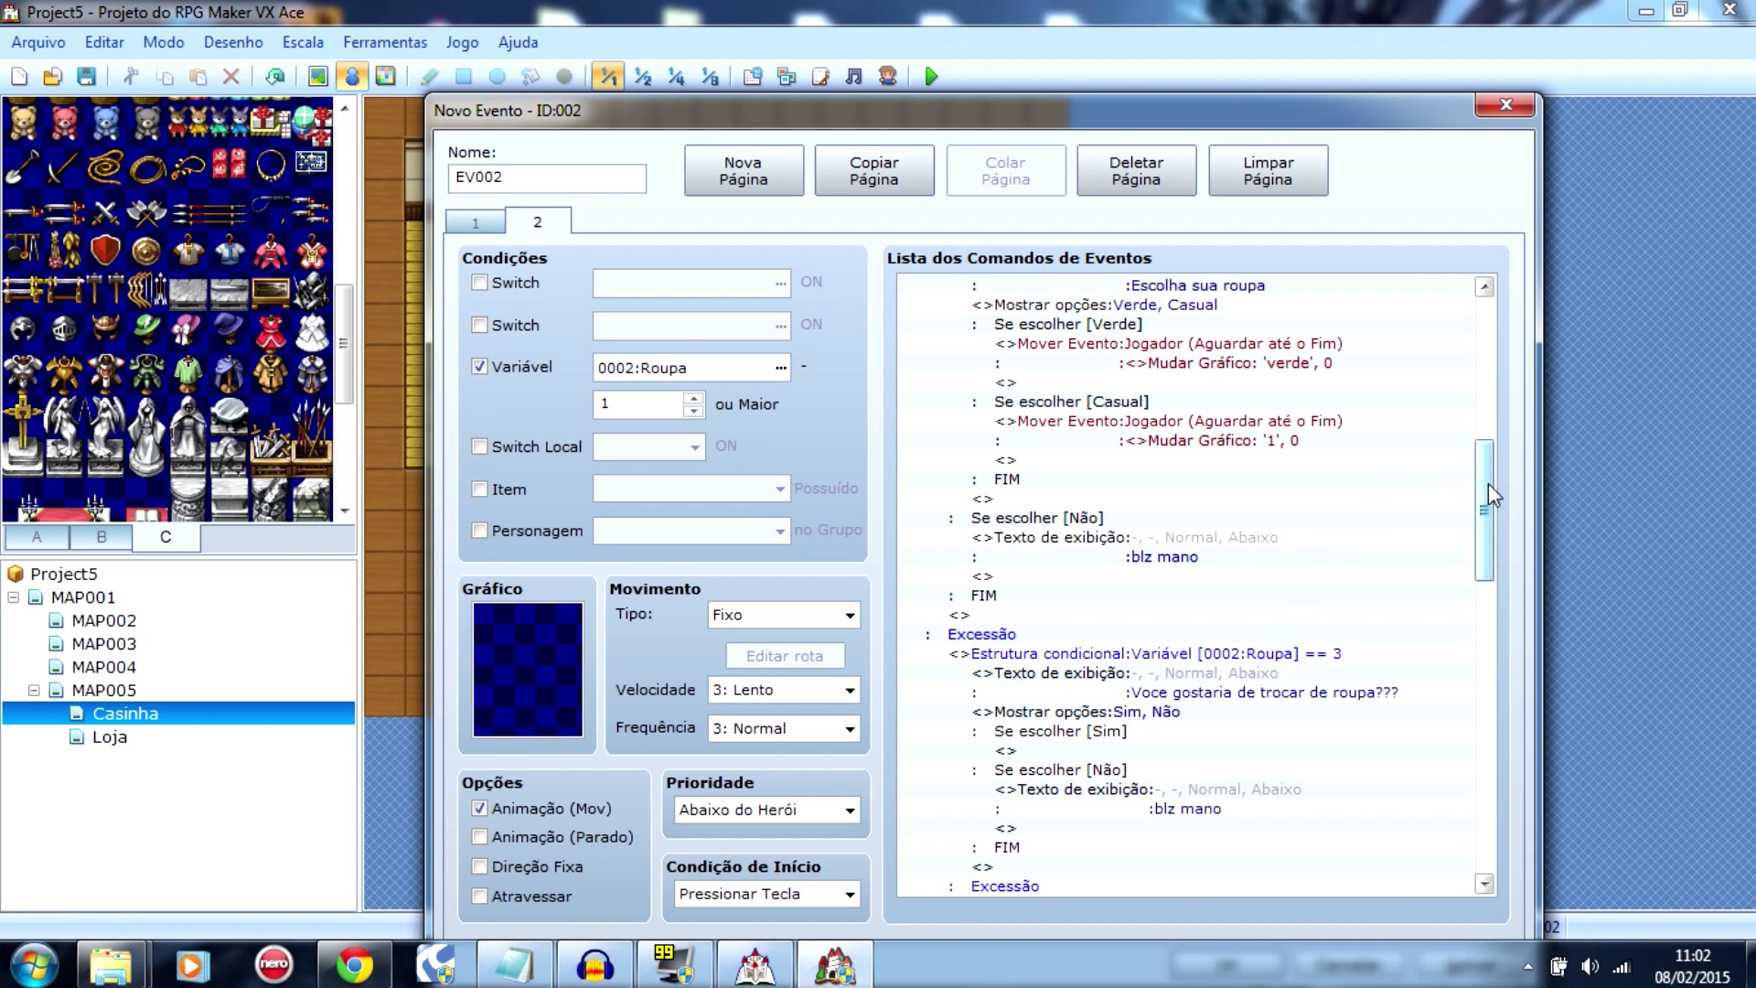
{"action": "left_click_drag", "start_coordinate": [1488, 483], "coordinate": [1486, 452]}
{"action": "left_click", "coordinate": [1090, 384]}
{"action": "left_click", "coordinate": [1123, 439]}
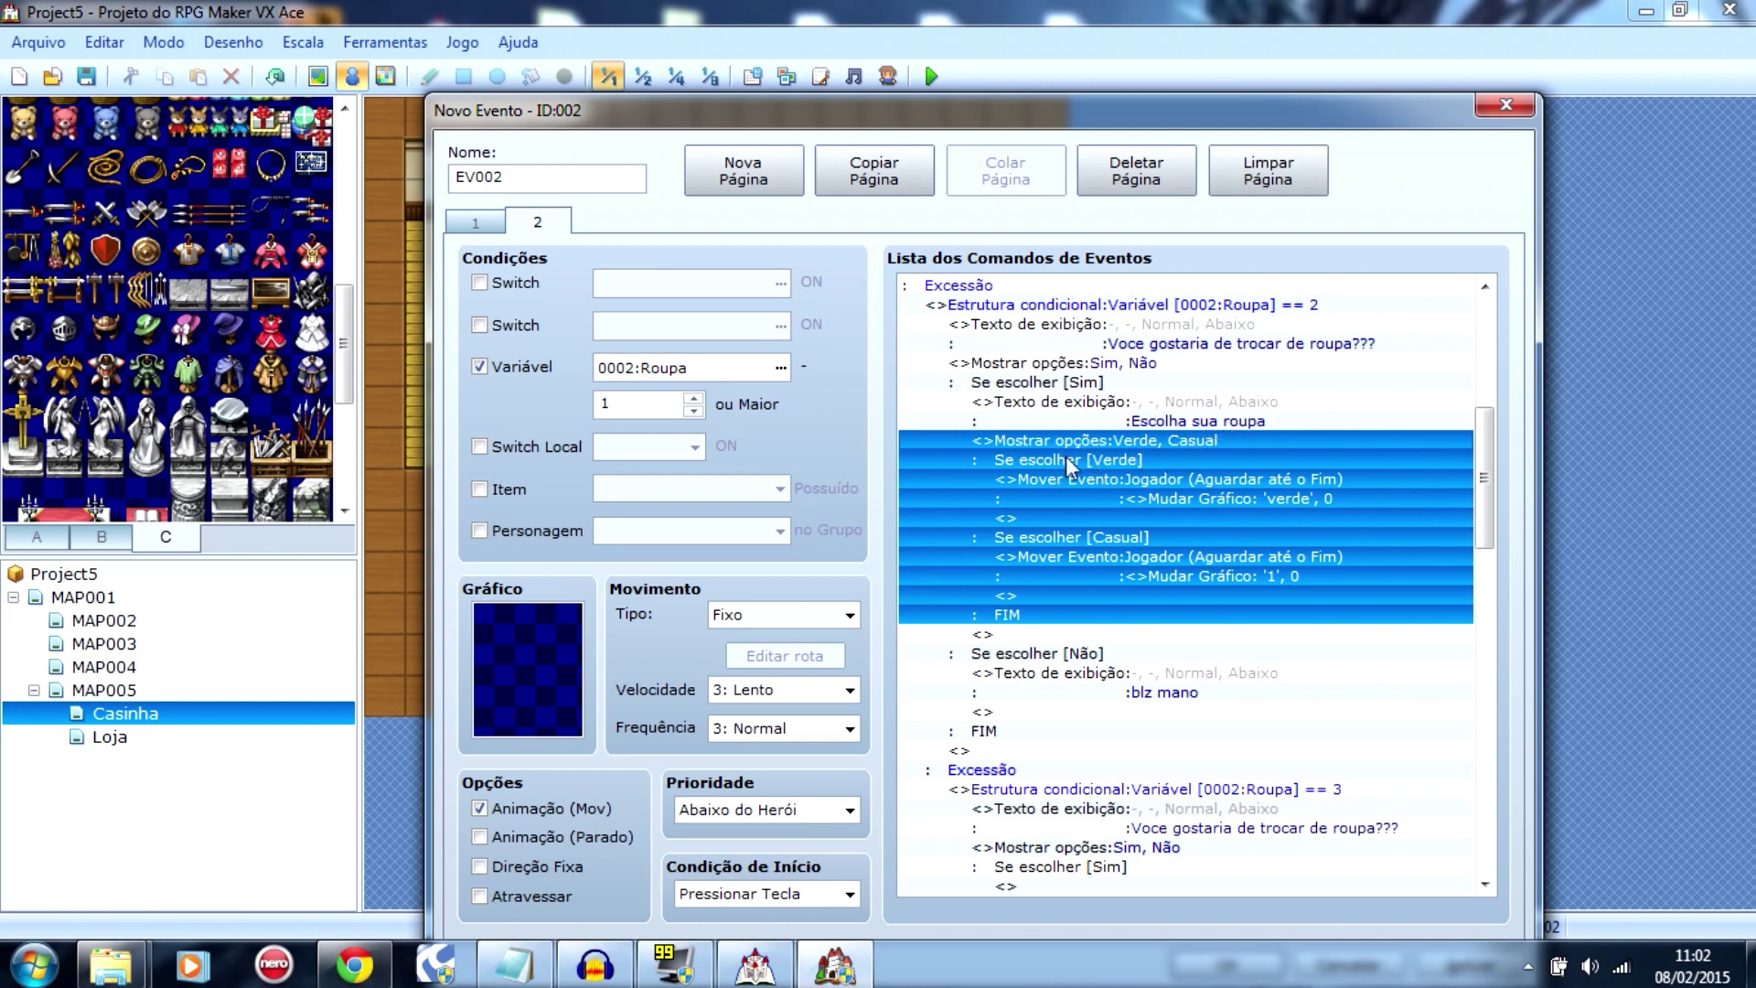
{"action": "left_click_drag", "start_coordinate": [1483, 472], "coordinate": [1485, 529]}
{"action": "left_click", "coordinate": [1134, 616]}
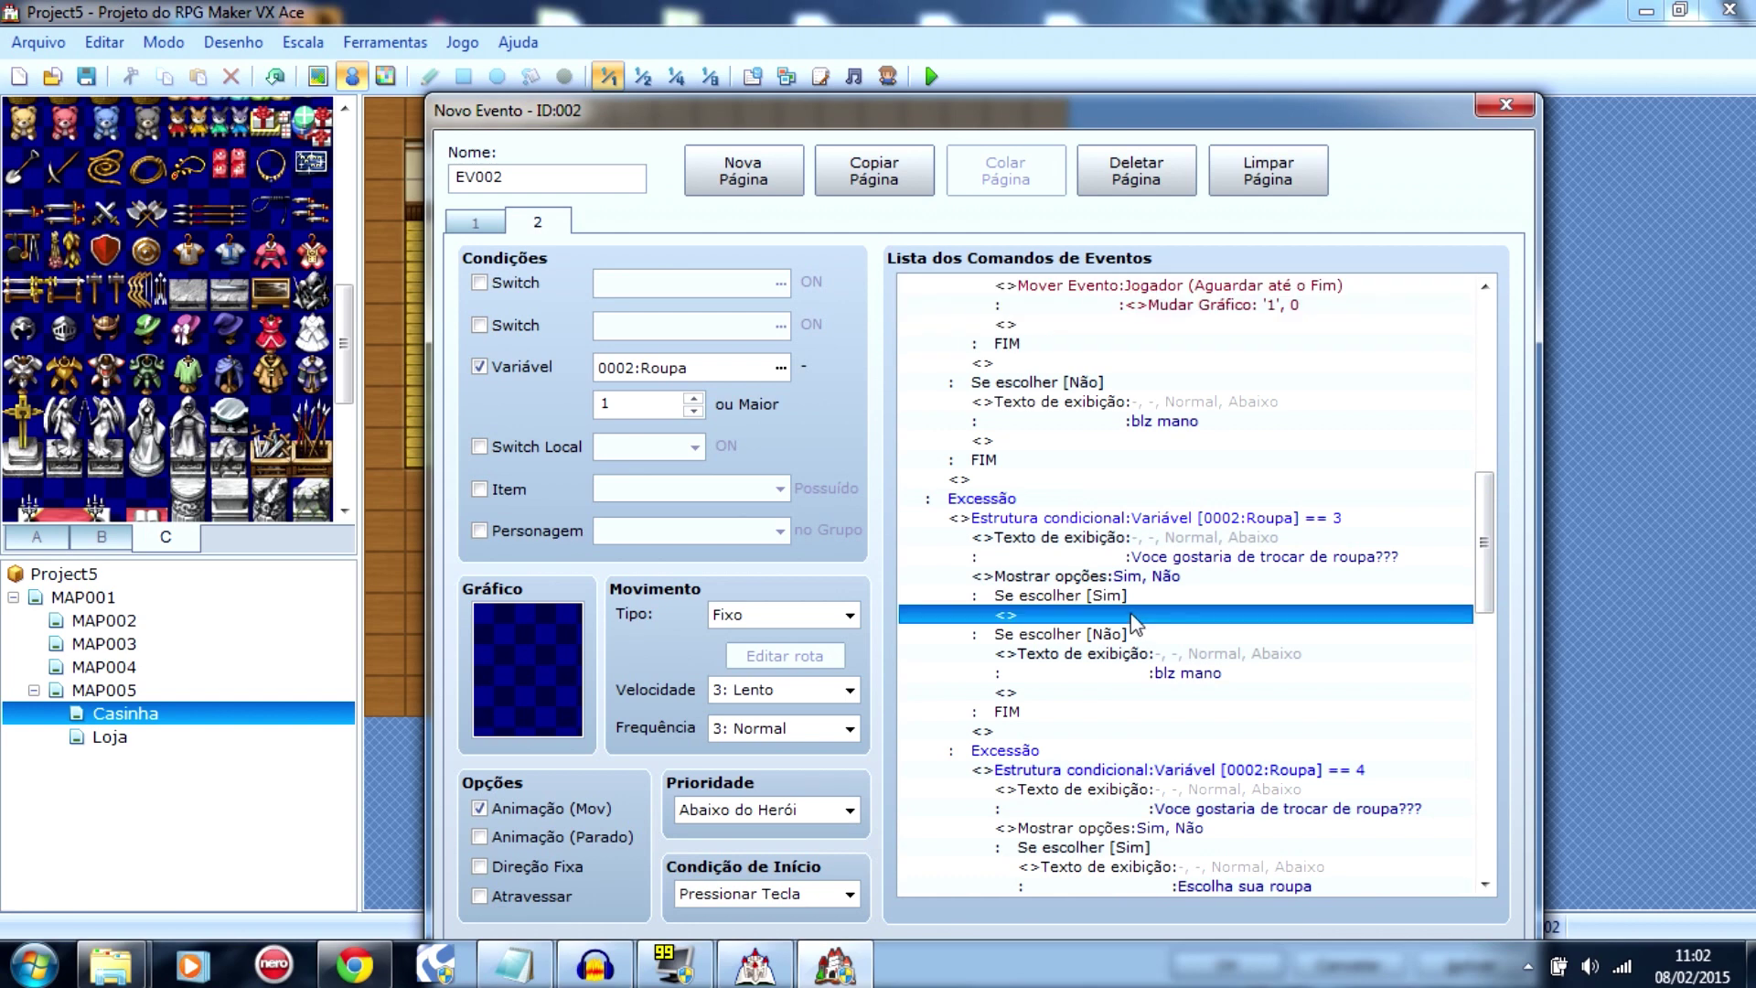
{"action": "key", "text": "ctrl+v"}
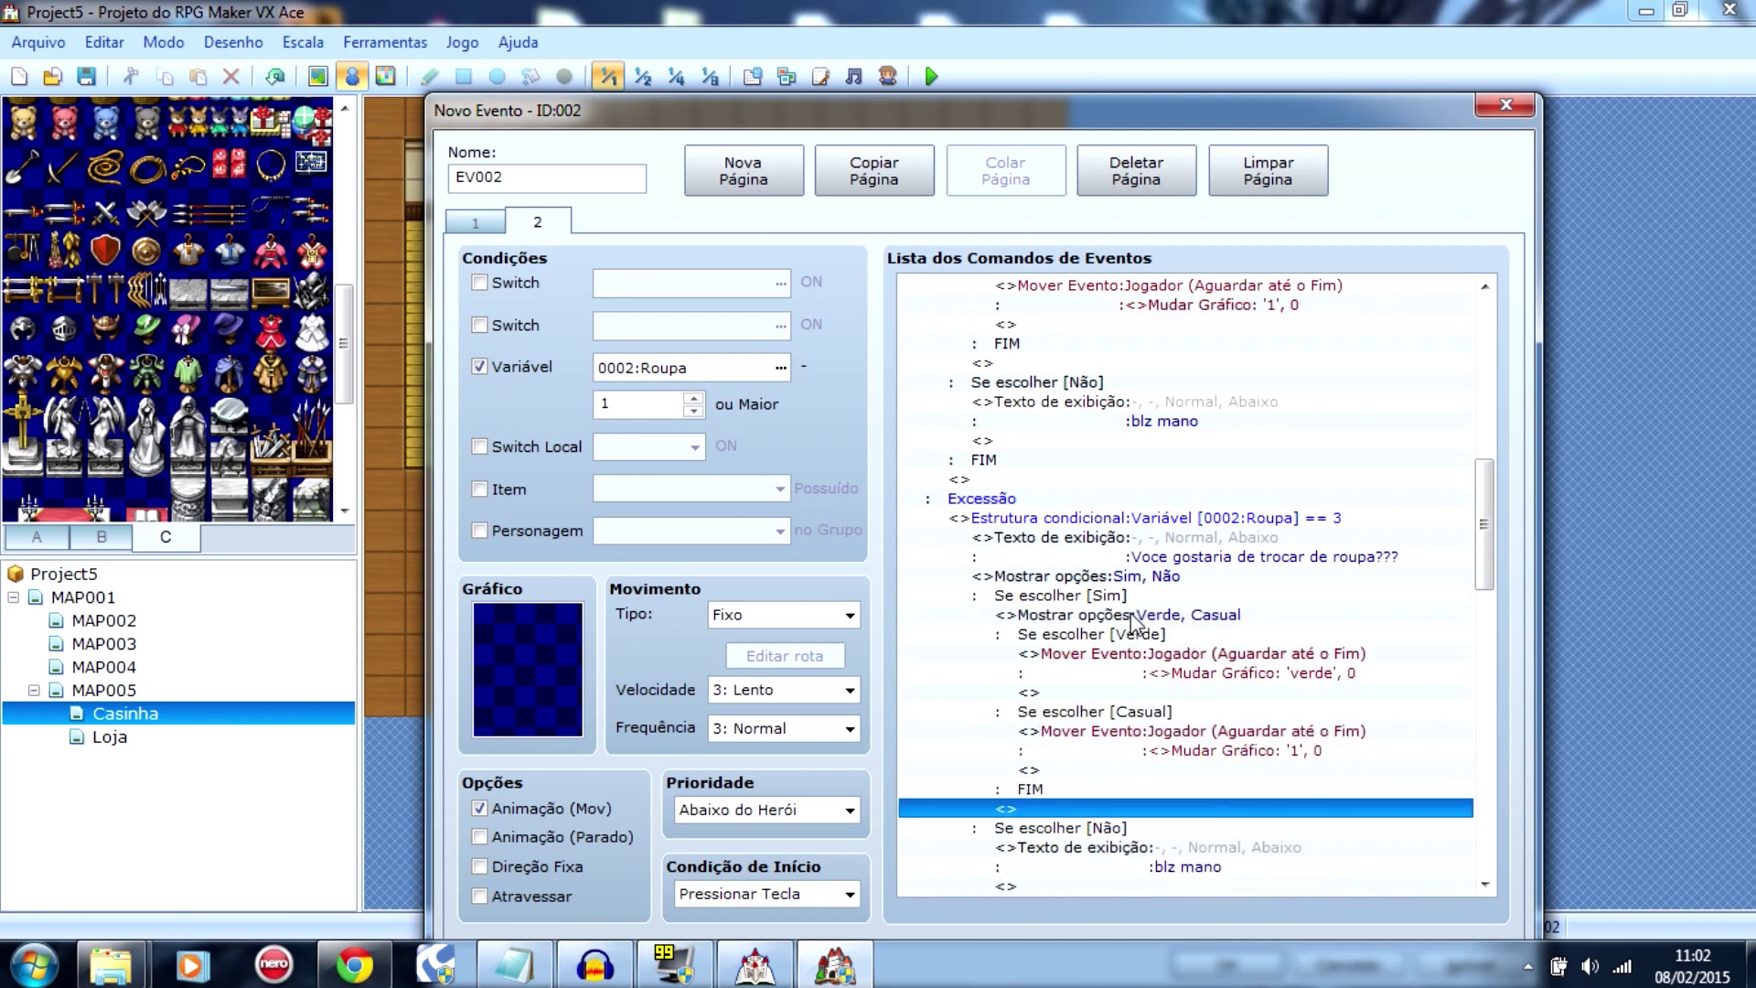
Step: Set the Roupa == 3 outfit choice's options to "Placas", "Verde" and "Casual", with Escolha 3 applied on cancel
{"action": "left_click", "coordinate": [1133, 617]}
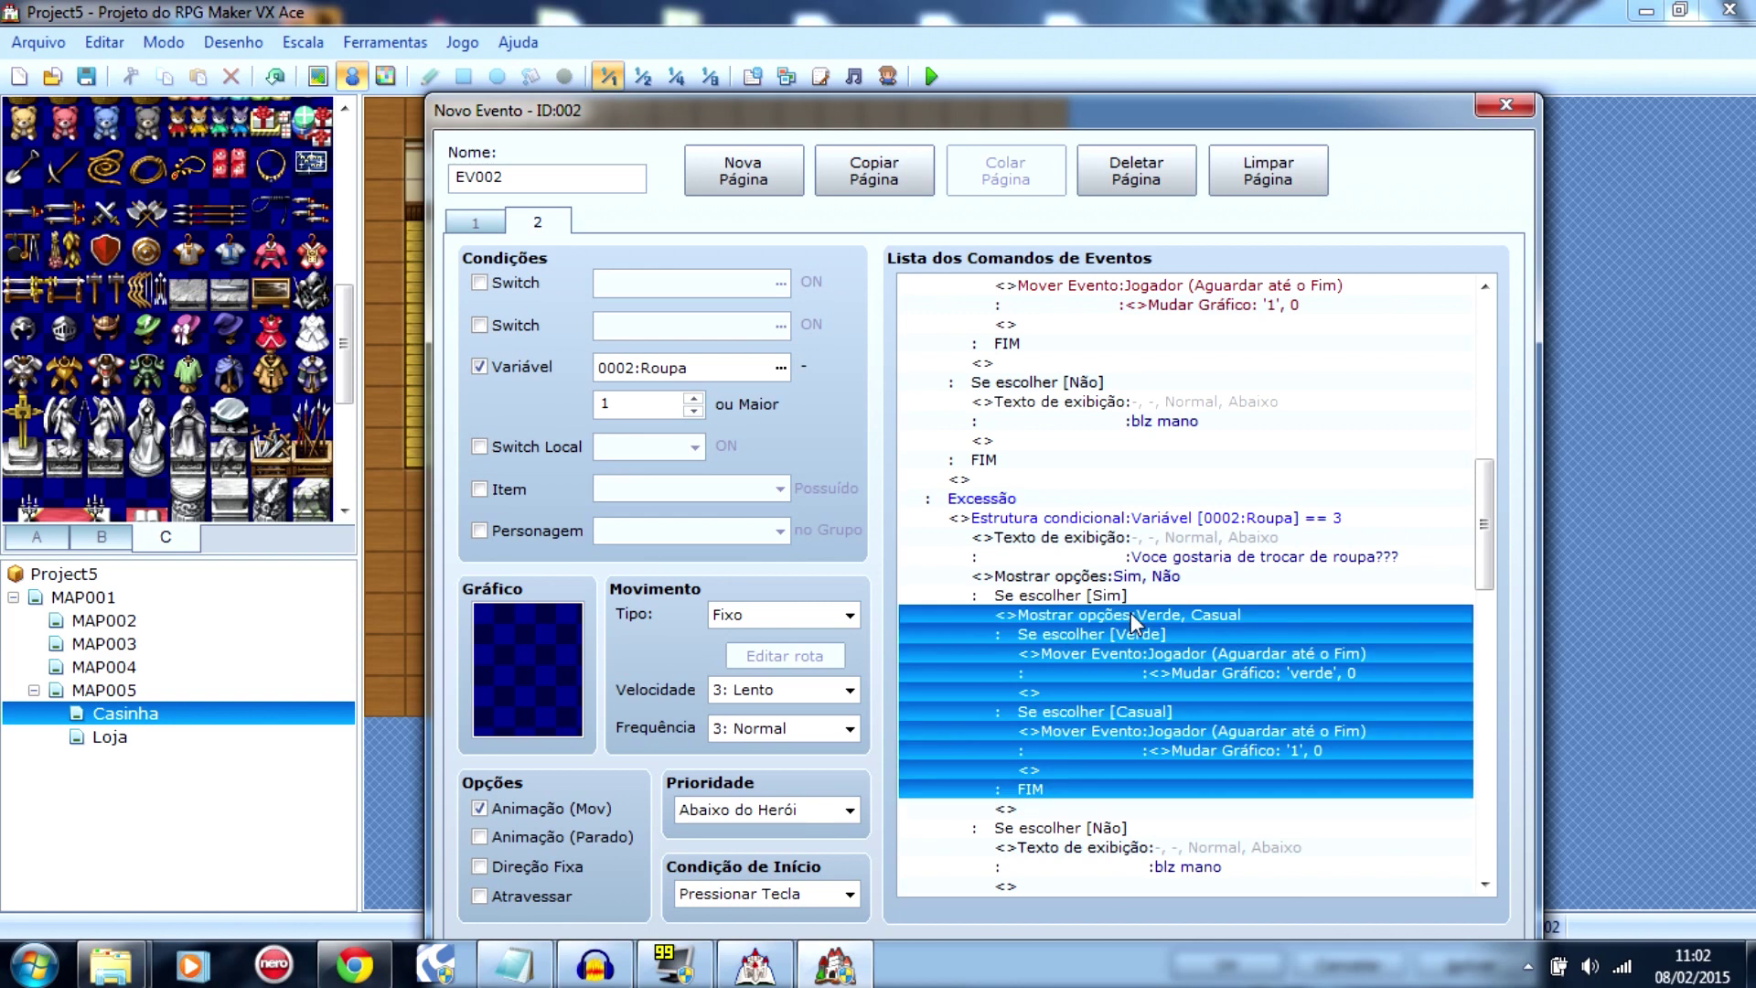
{"action": "double_click", "coordinate": [1133, 616]}
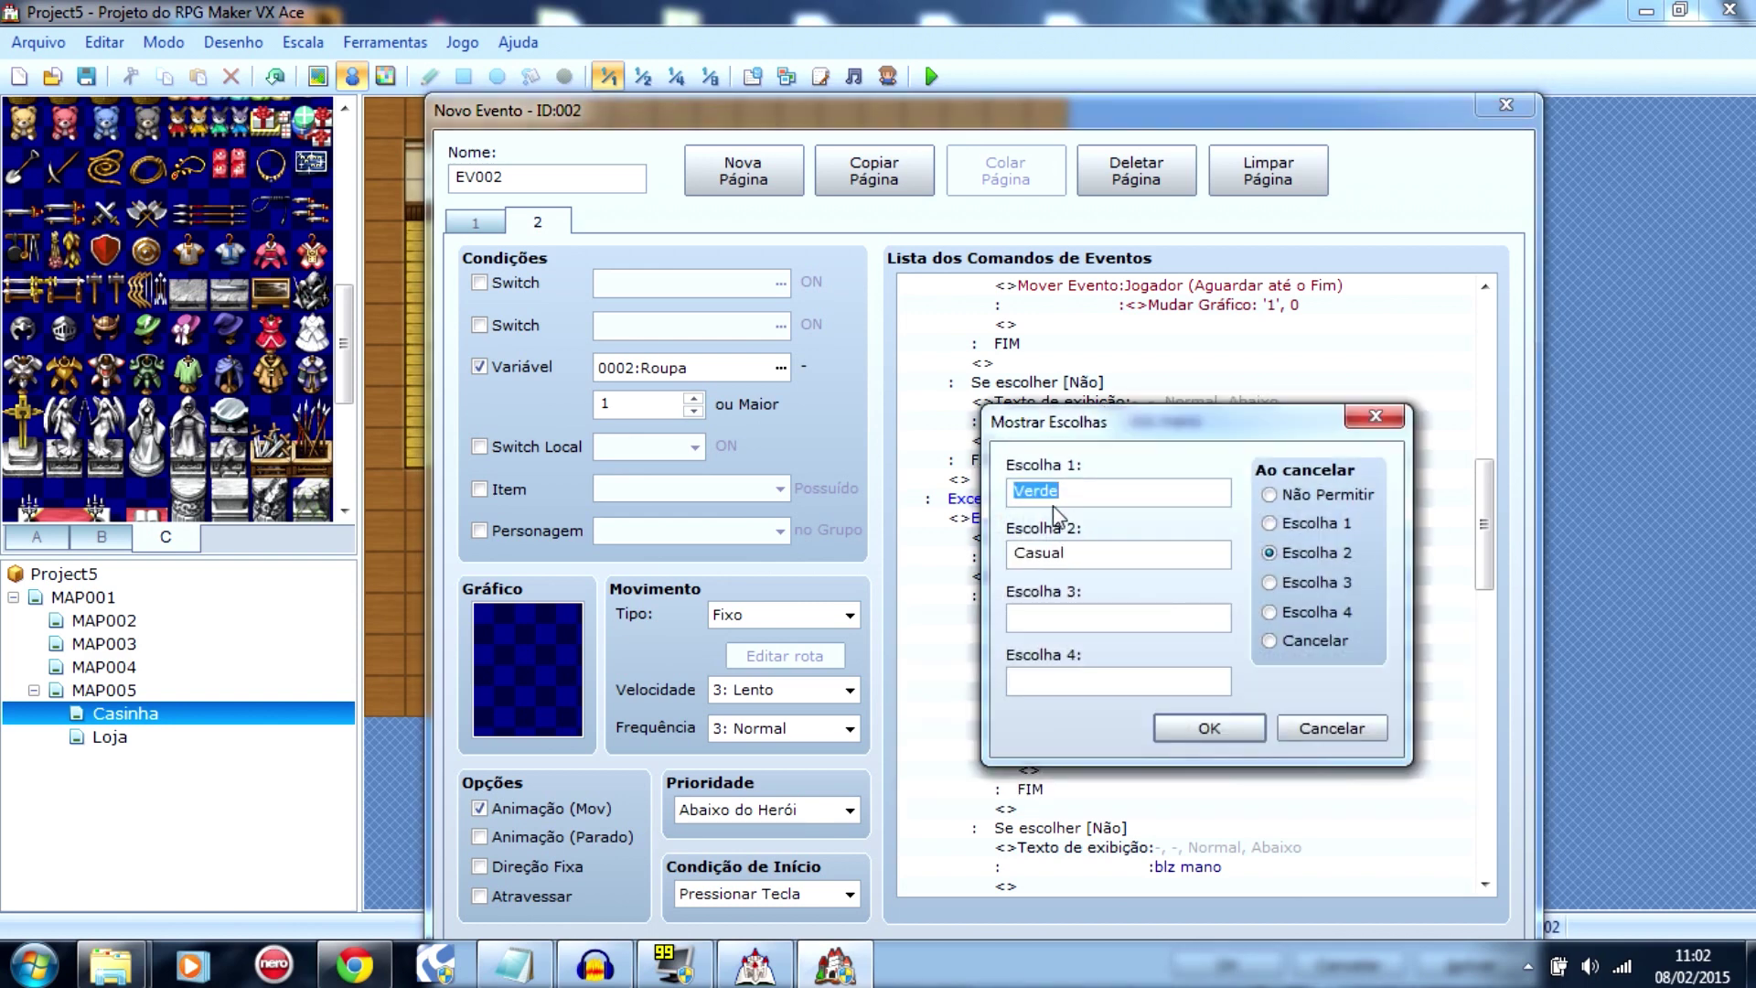
{"action": "key", "text": "Tab"}
{"action": "key", "text": "shift+Tab"}
{"action": "key", "text": "BackSpace"}
{"action": "key", "text": "Tab"}
{"action": "key", "text": "BackSpace"}
{"action": "left_click", "coordinate": [1270, 582]}
{"action": "left_click", "coordinate": [1112, 492]}
{"action": "type", "text": "Placas"}
{"action": "left_click", "coordinate": [1111, 554]}
{"action": "type", "text": "Casual"}
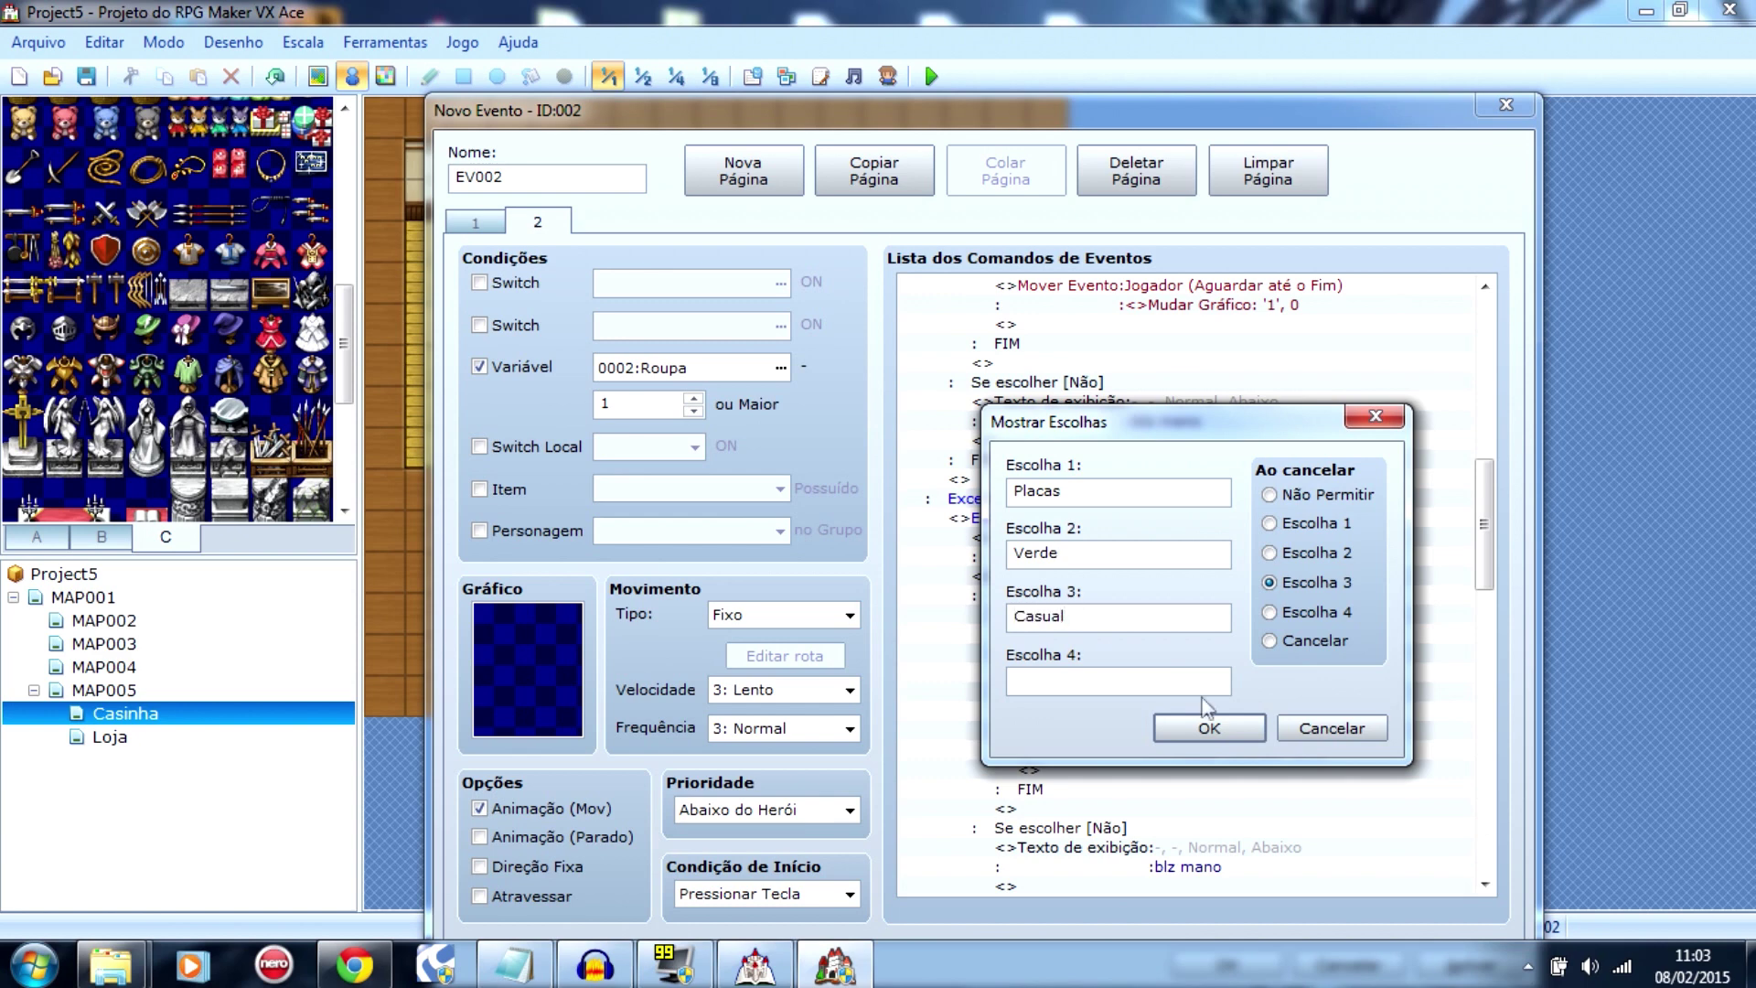
{"action": "left_click", "coordinate": [1223, 726]}
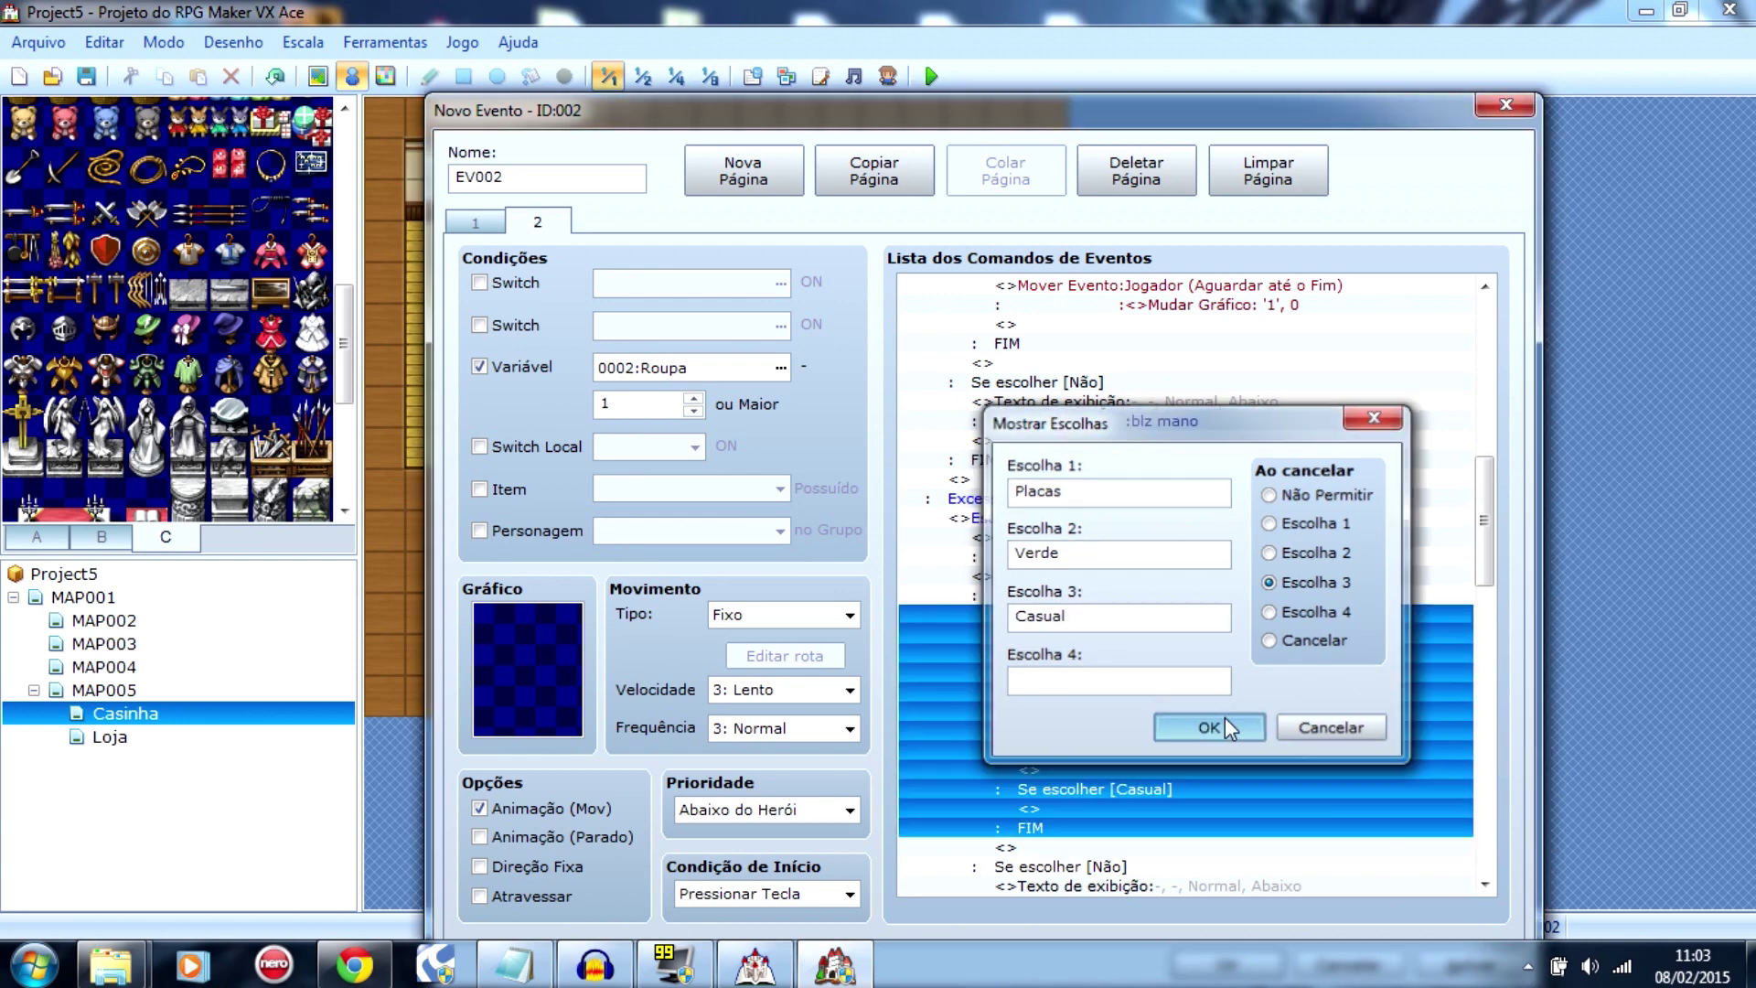
Step: In the Roupa == 3 branch, change the Jogador's graphic to 'placas' in the Mover Evento command under the Placas choice
{"action": "scroll", "coordinate": [1486, 567], "scroll_direction": "down", "scroll_amount": 3}
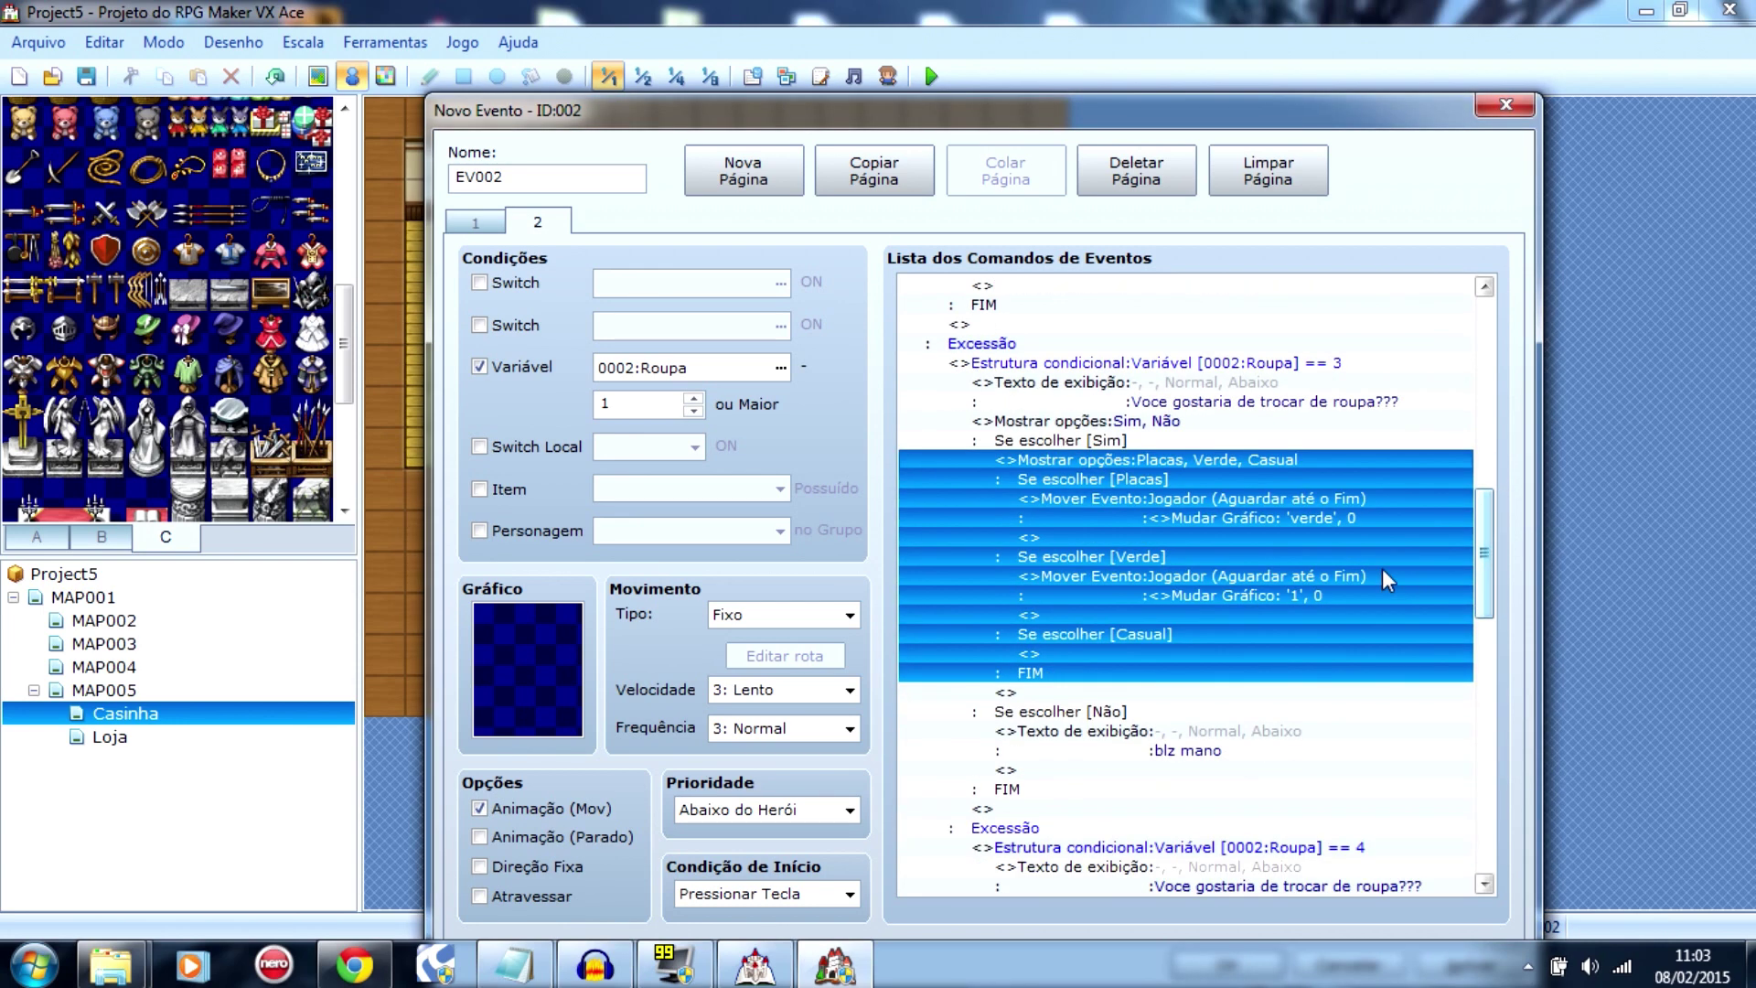
{"action": "left_click", "coordinate": [1193, 508]}
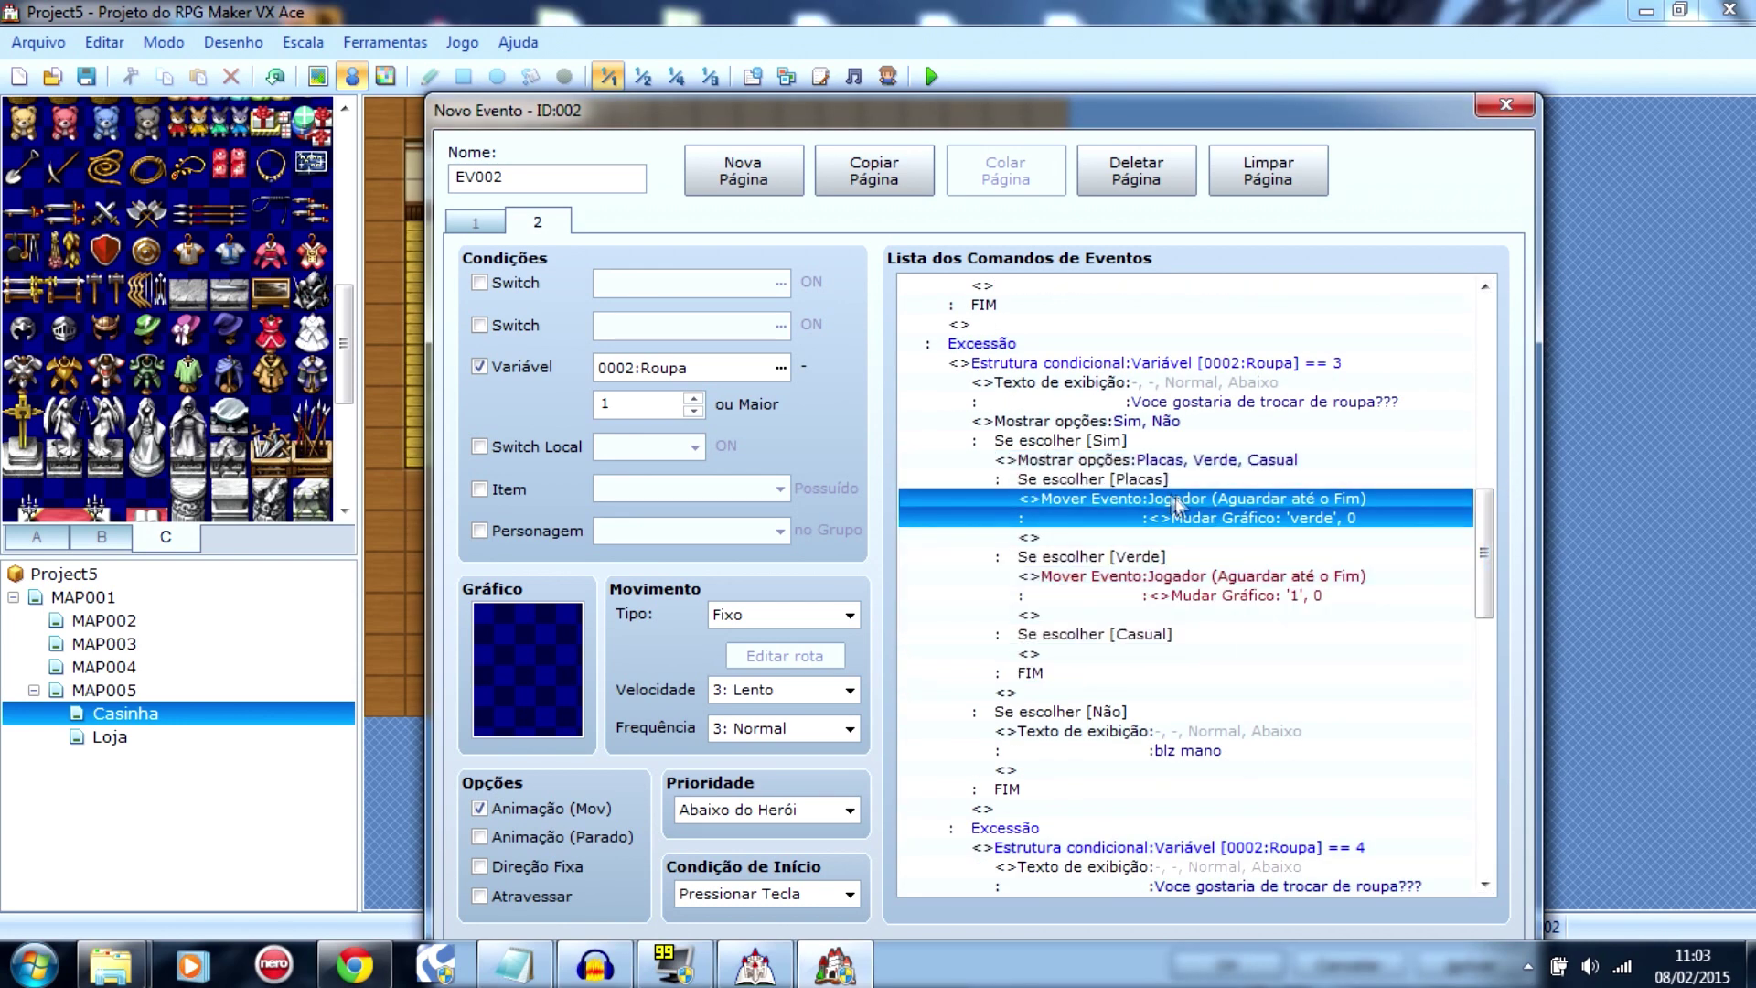
{"action": "double_click", "coordinate": [1243, 528]}
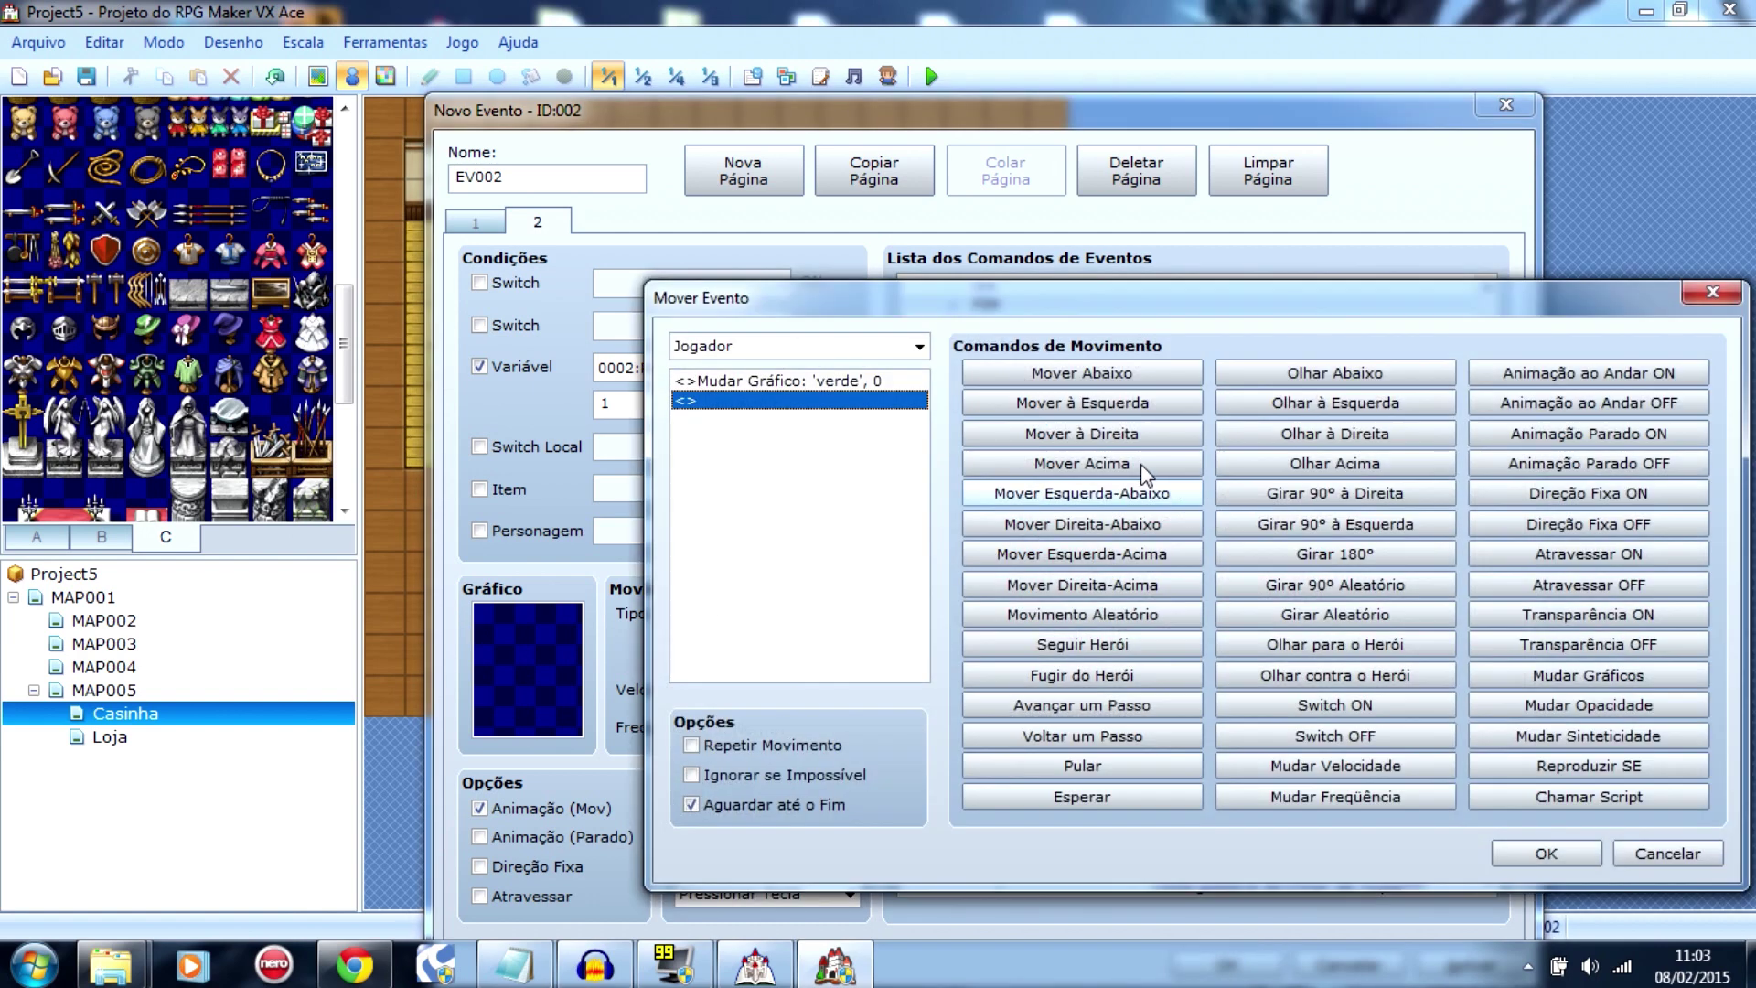
{"action": "left_click", "coordinate": [824, 382]}
{"action": "double_click", "coordinate": [824, 382]}
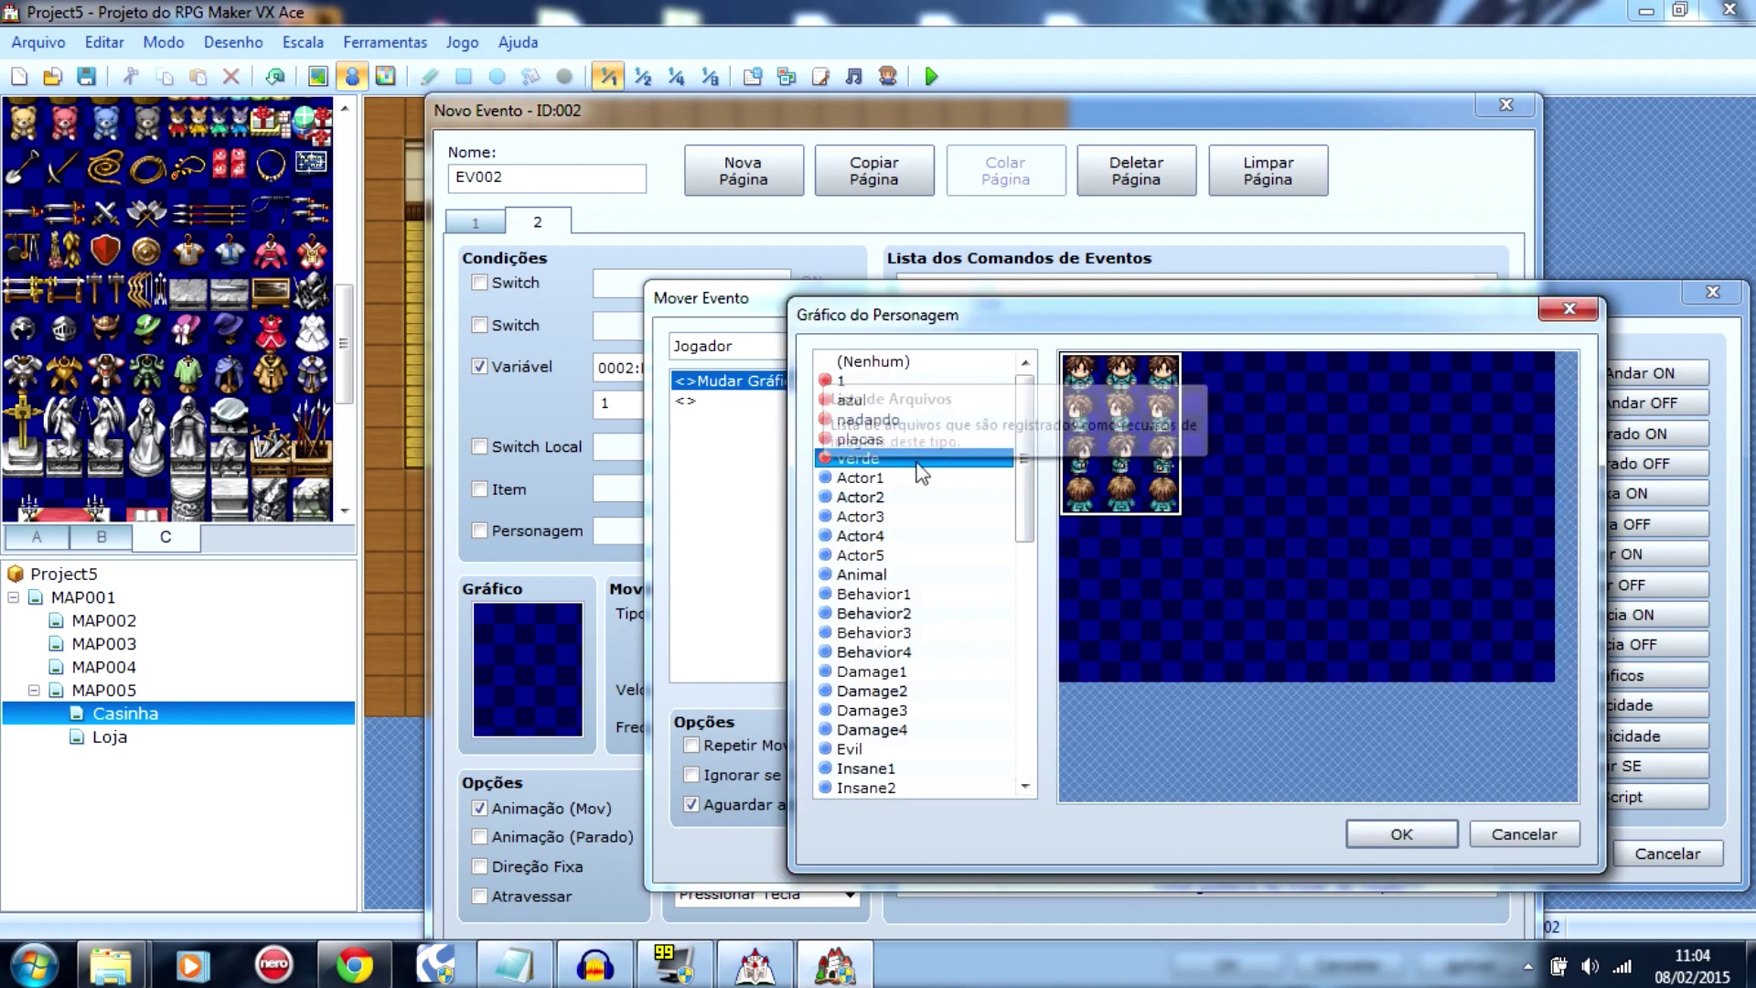
{"action": "left_click", "coordinate": [889, 441]}
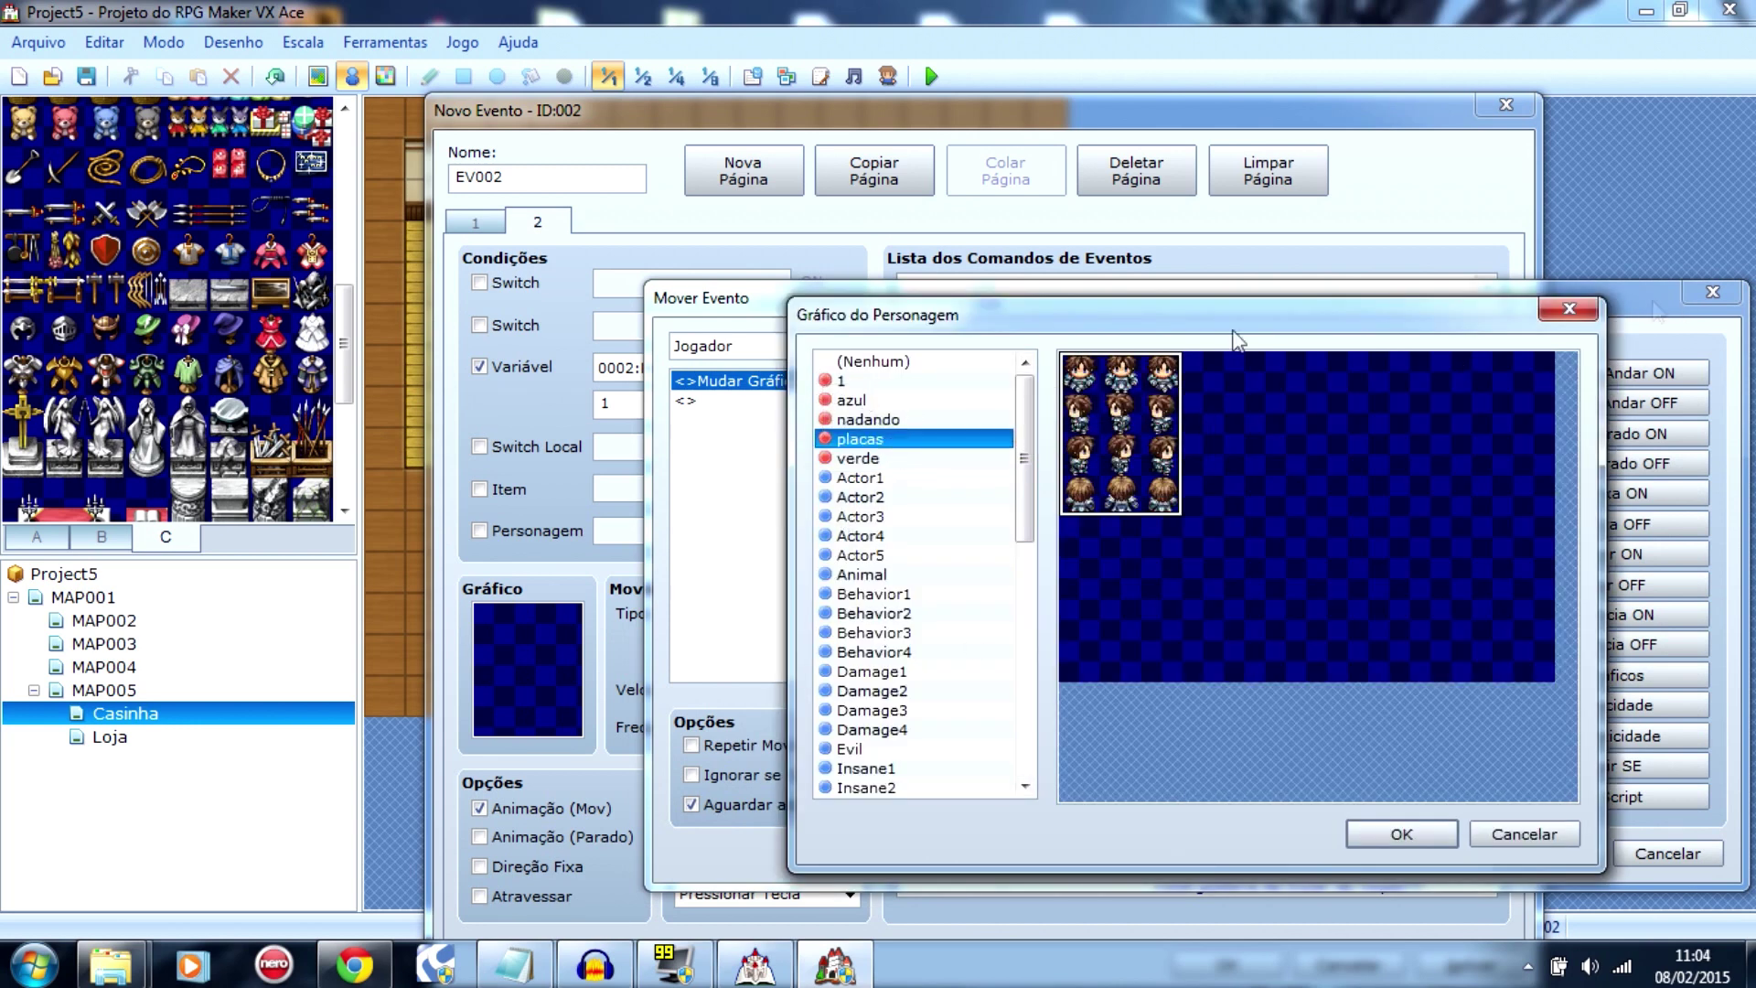
{"action": "left_click", "coordinate": [1398, 834]}
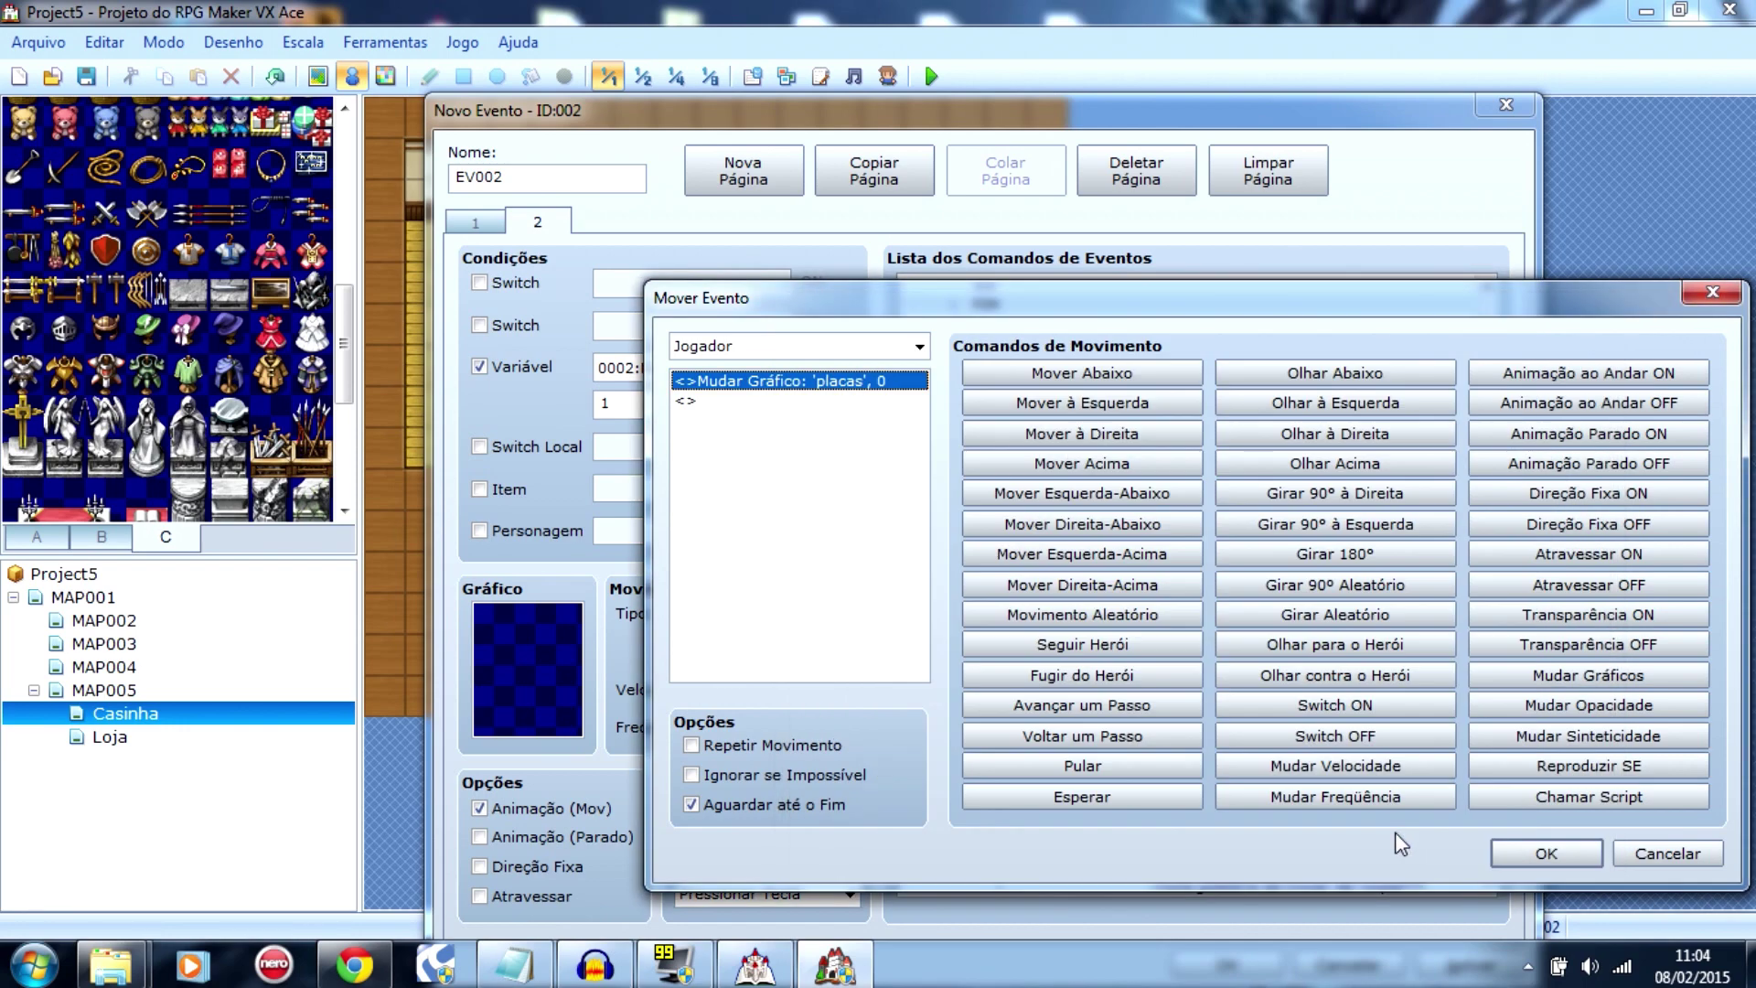
{"action": "left_click", "coordinate": [1527, 846]}
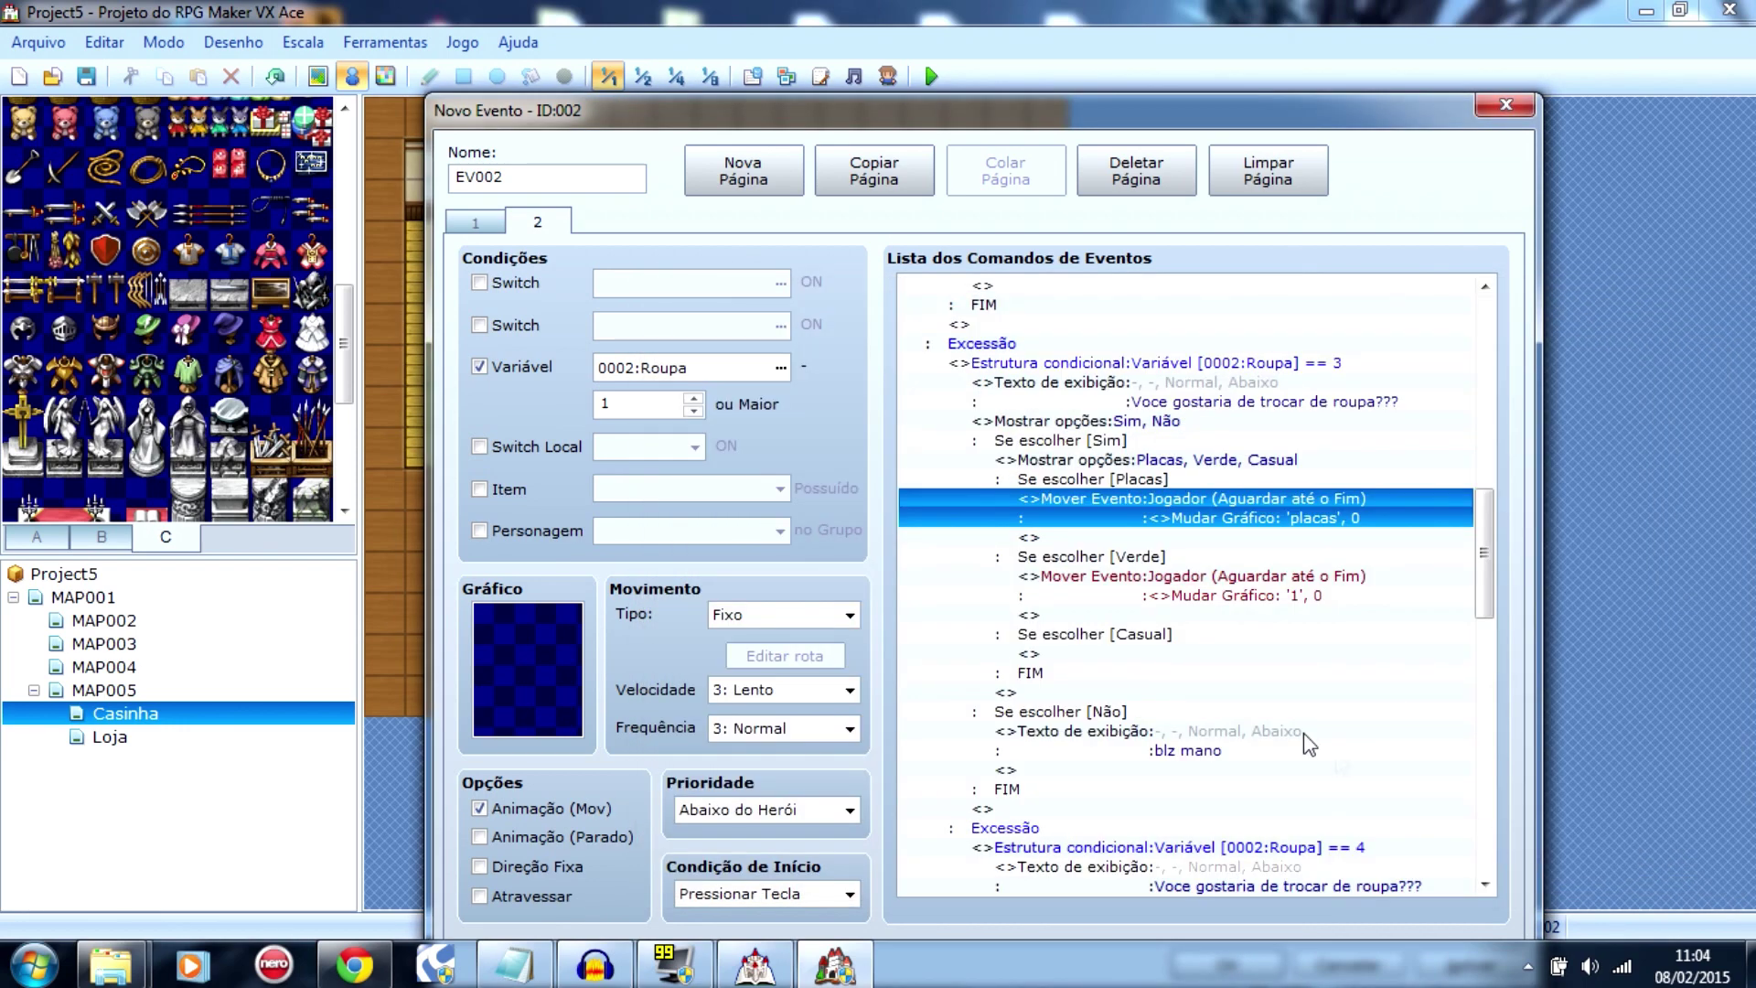
Step: Change the Jogador's graphic to 'verde' in the Mover Evento command under the Roupa == 3 branch's Verde choice
{"action": "left_click", "coordinate": [1137, 581]}
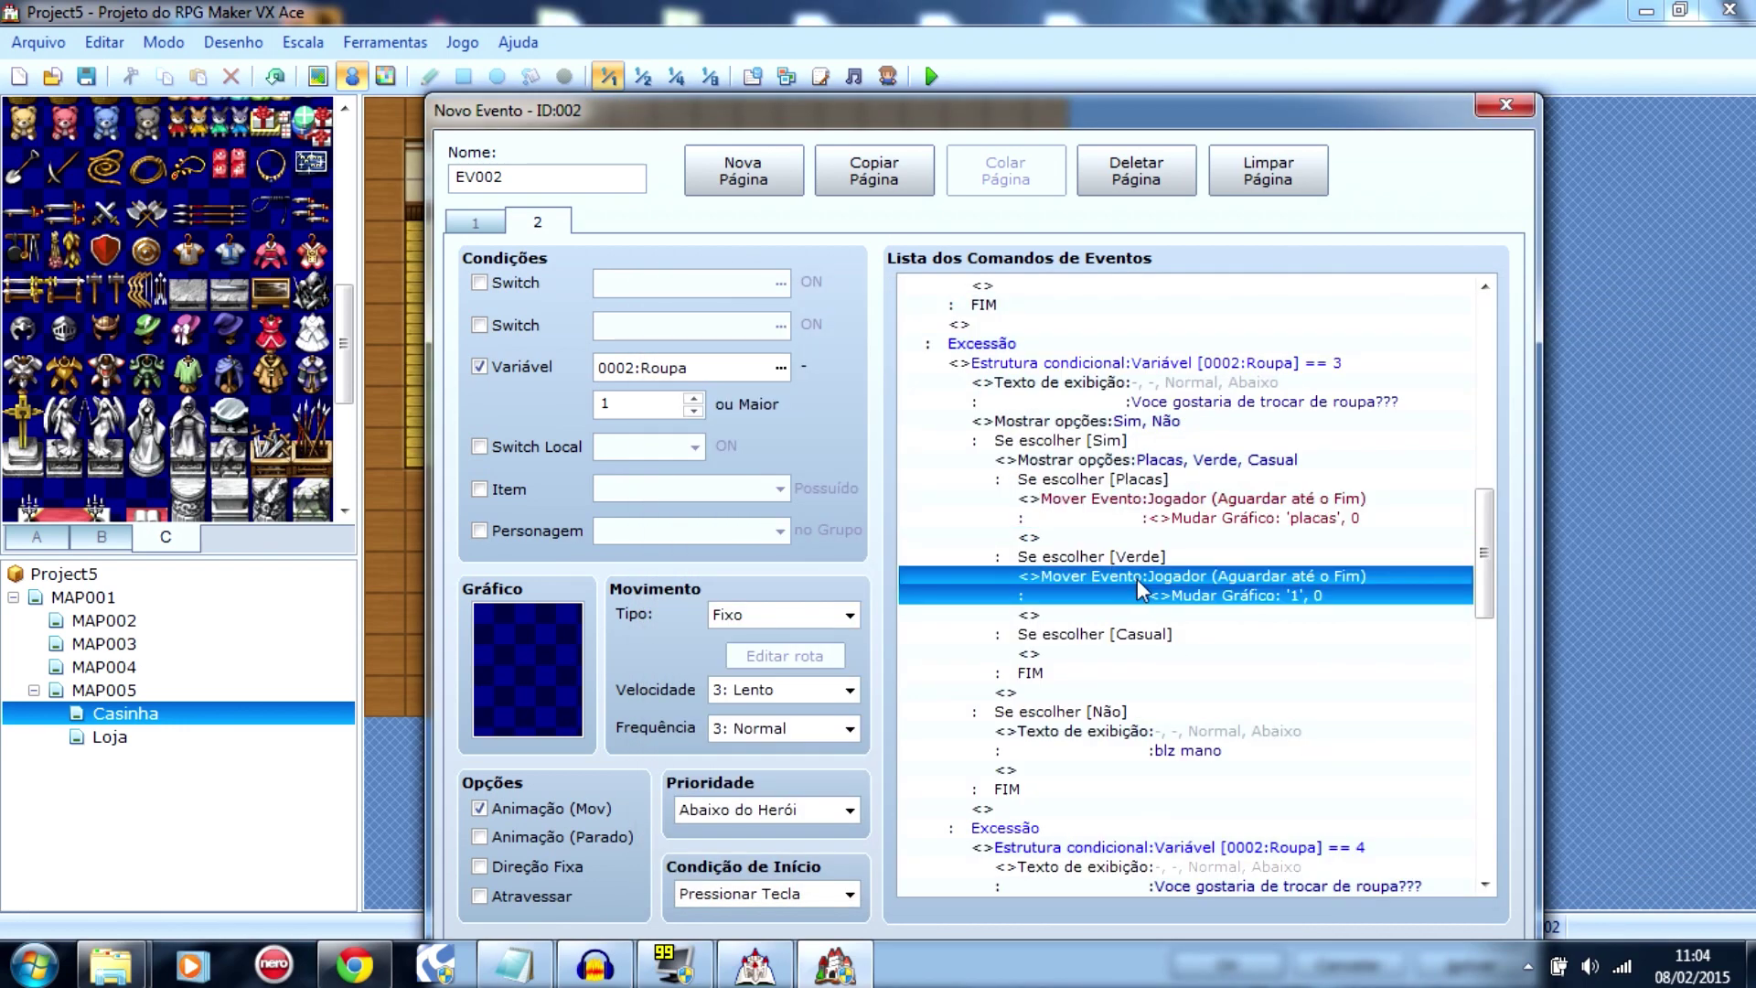
{"action": "double_click", "coordinate": [1135, 579]}
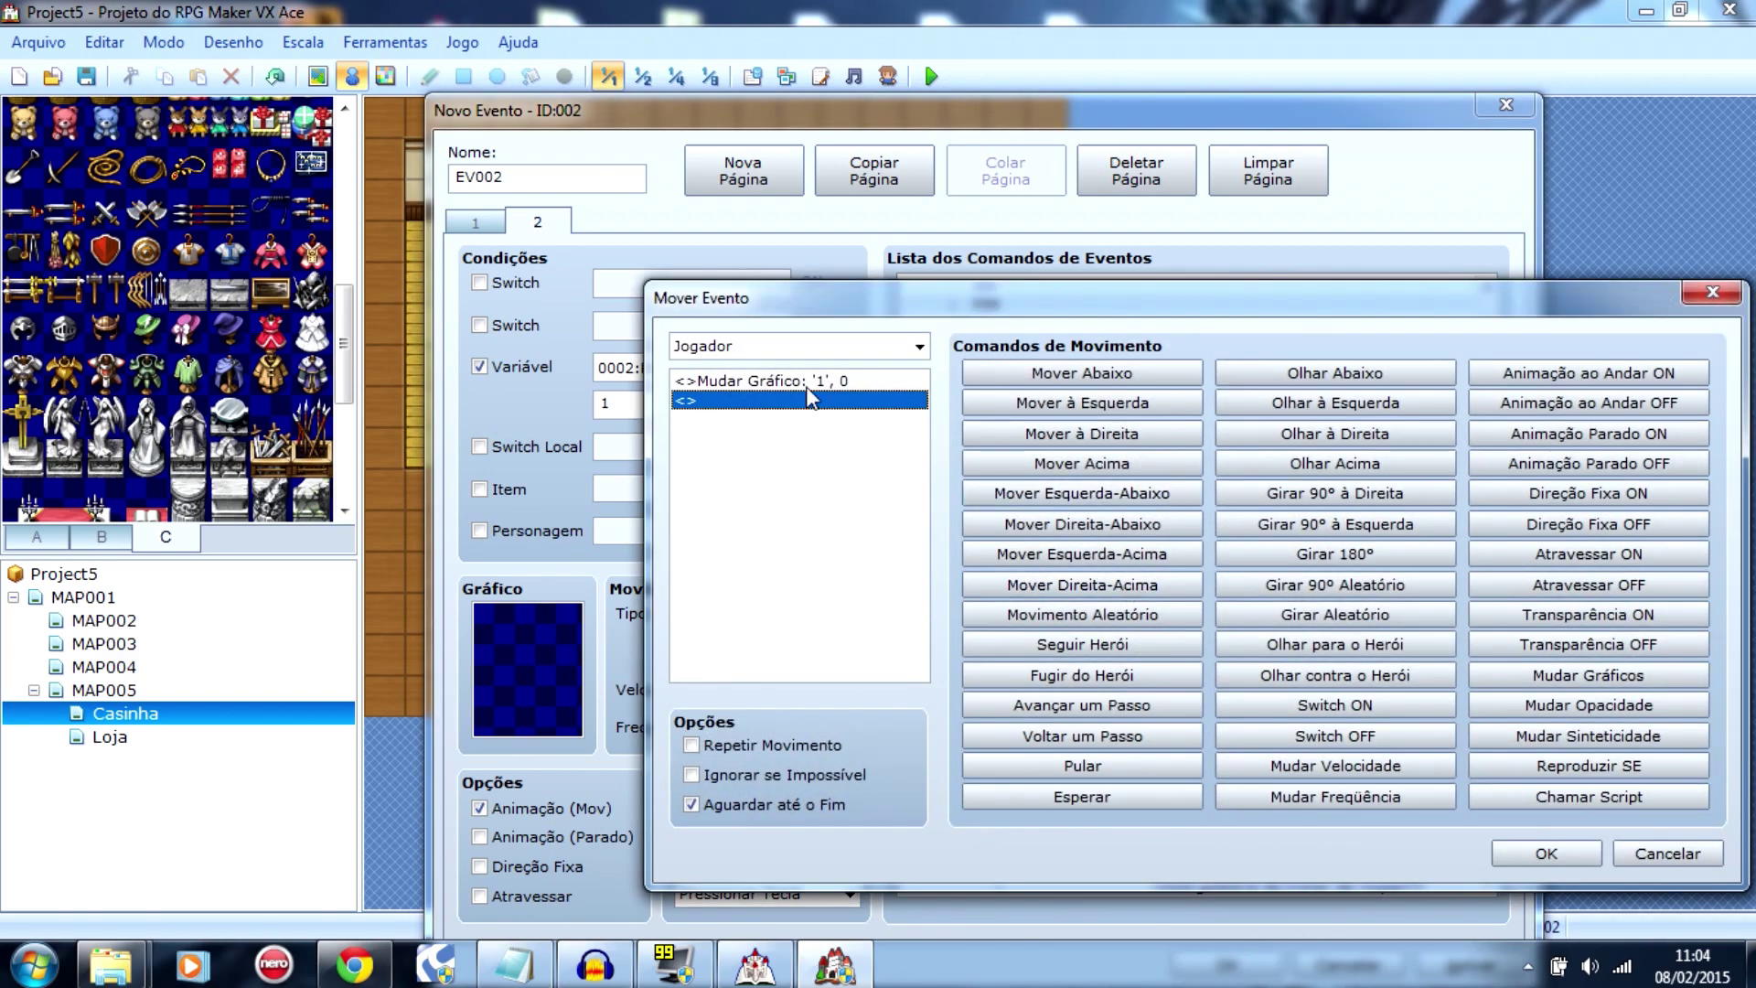
{"action": "double_click", "coordinate": [808, 380]}
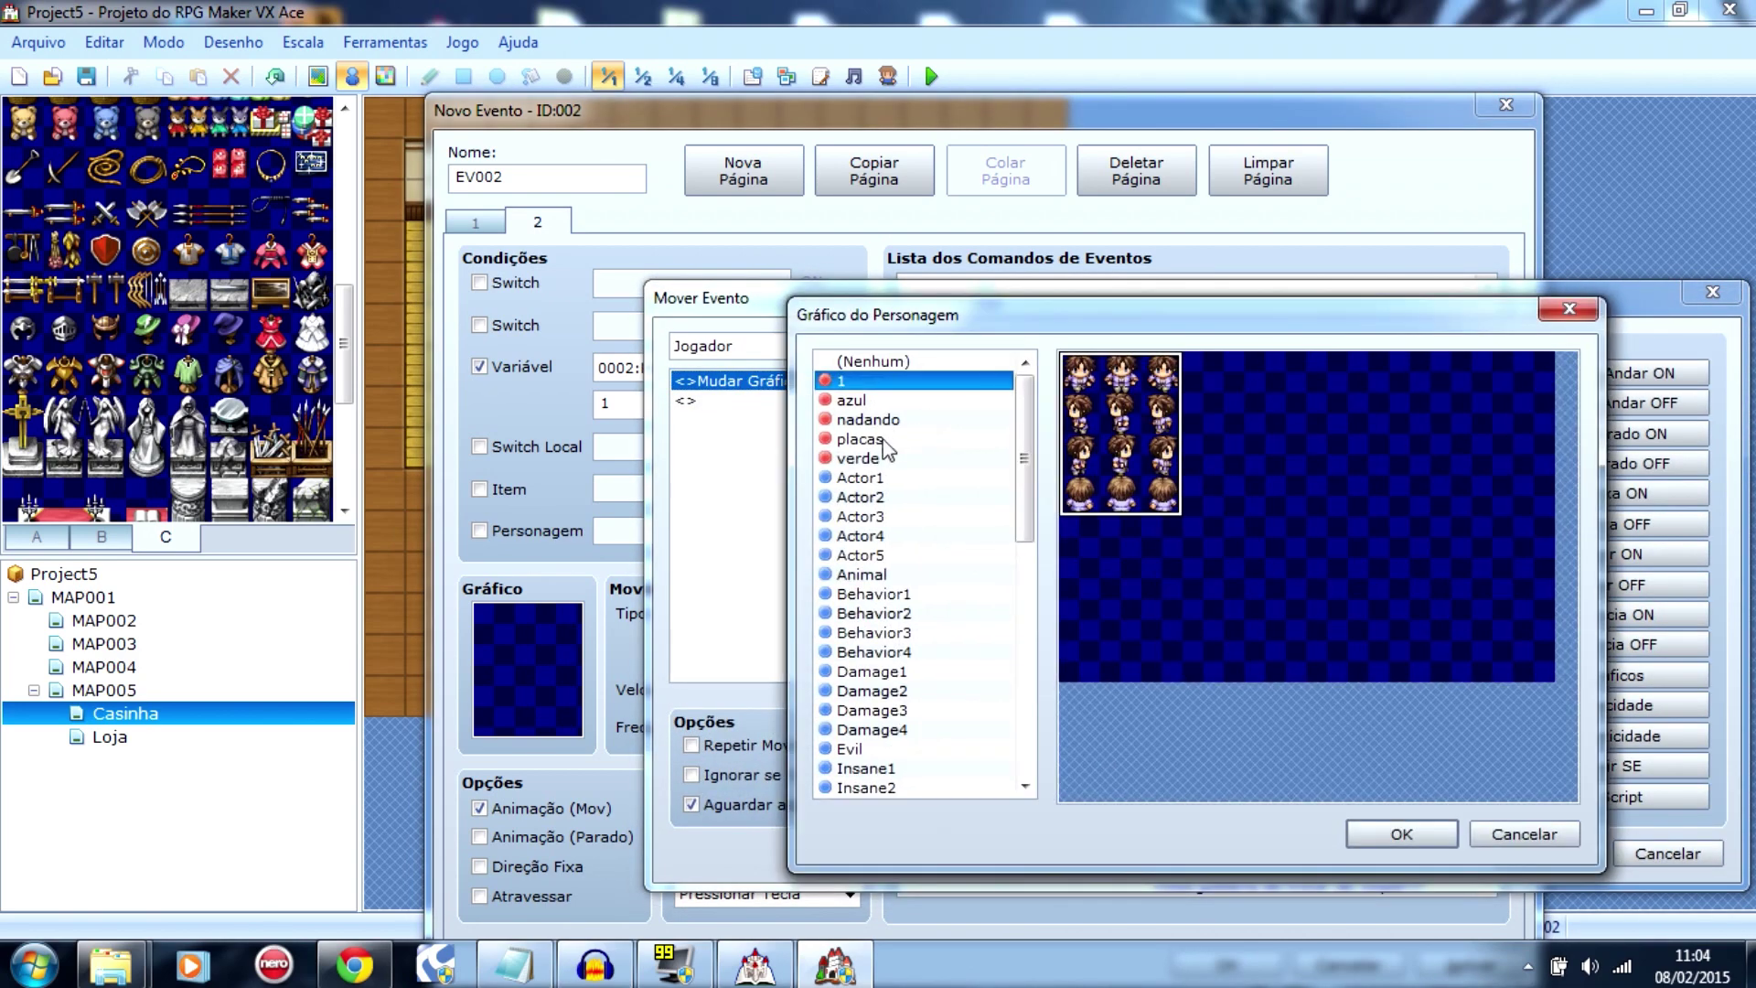
{"action": "left_click", "coordinate": [878, 458]}
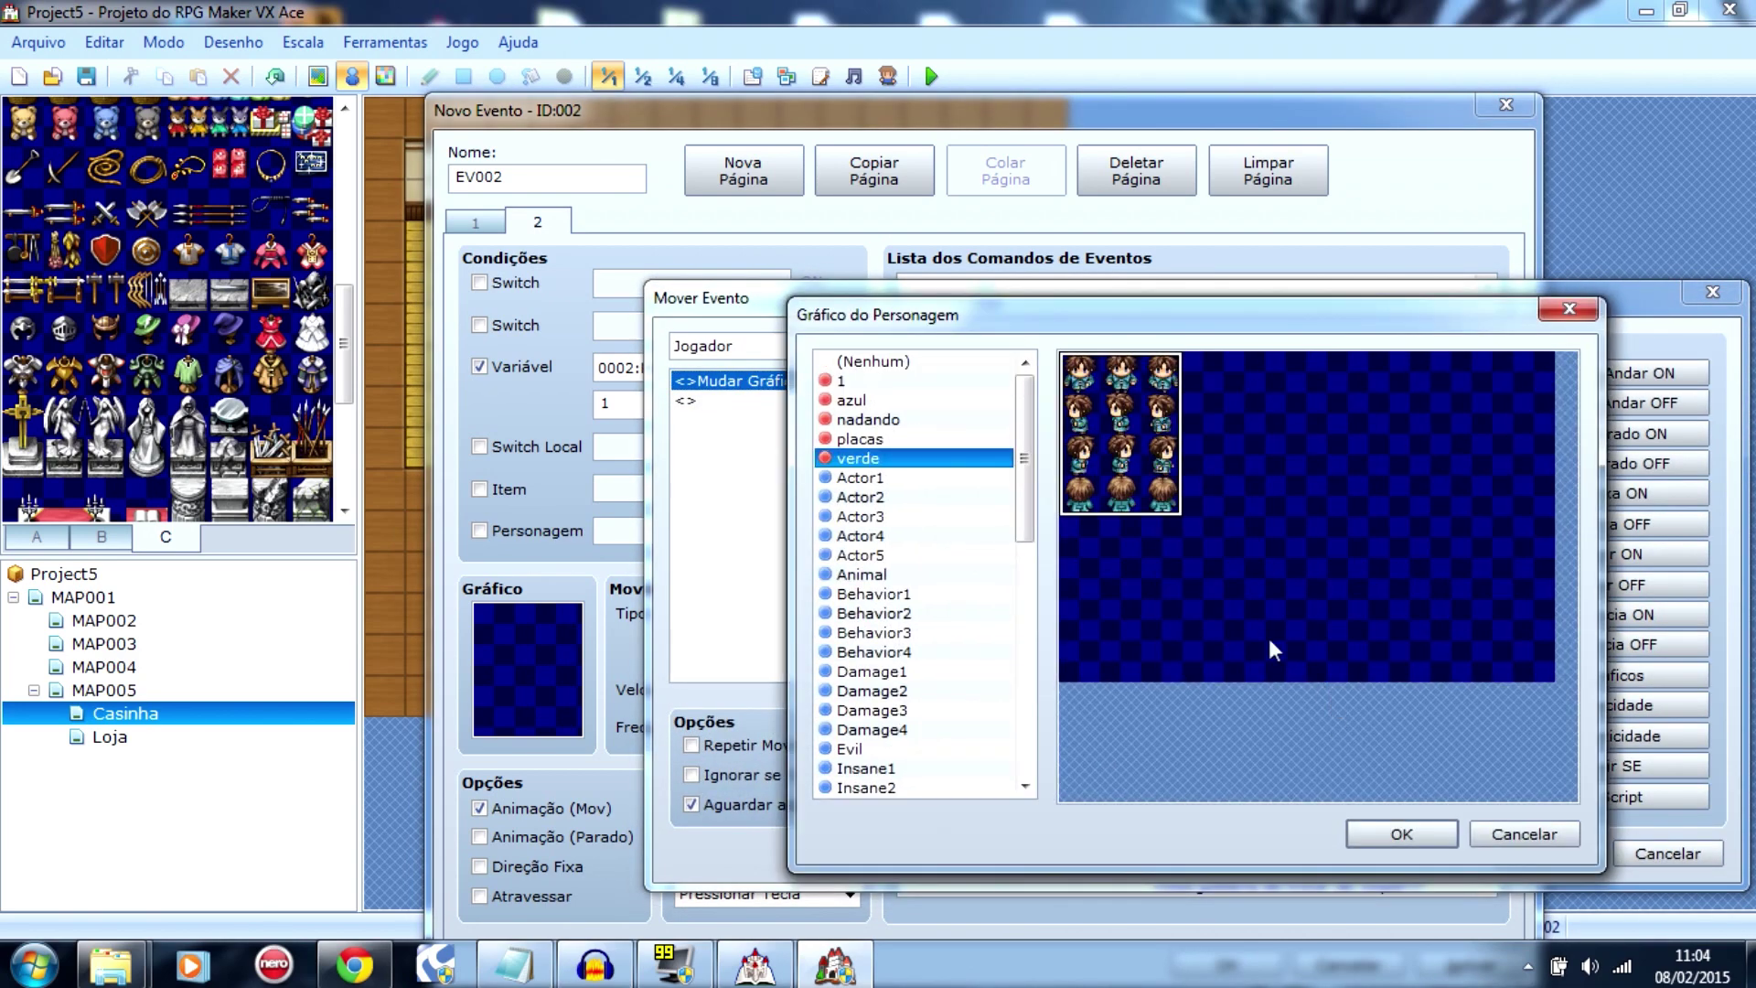
{"action": "left_click", "coordinate": [1418, 832]}
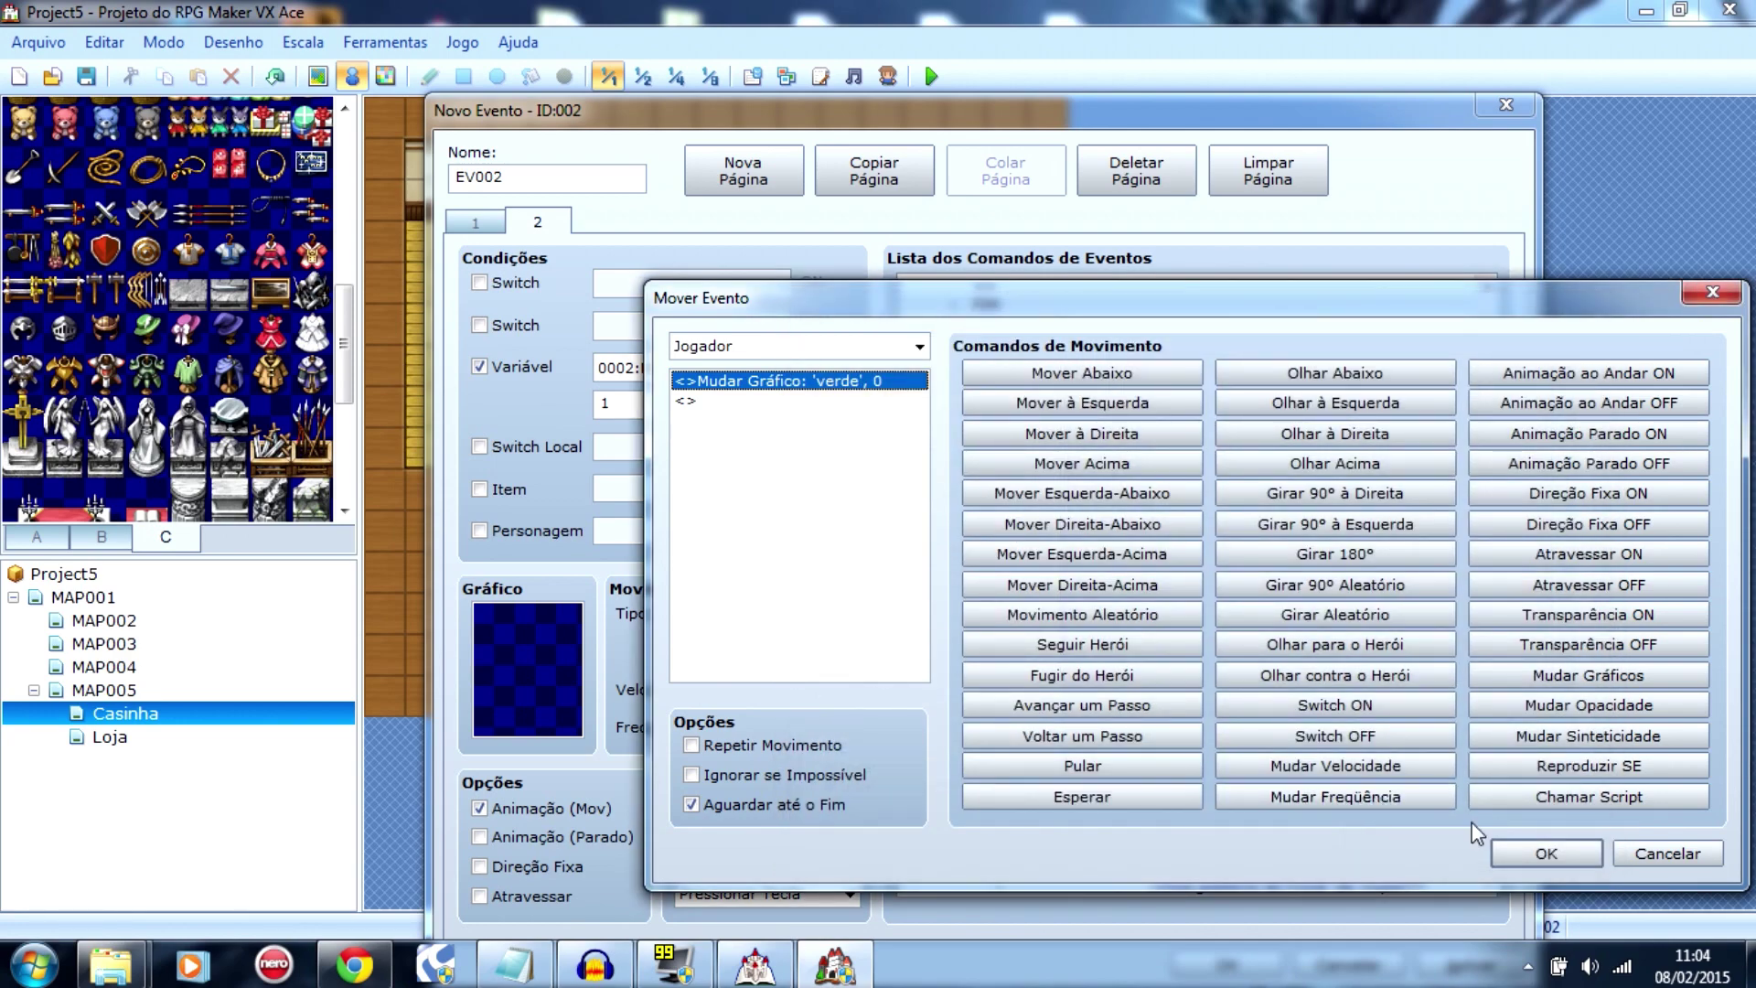
{"action": "left_click", "coordinate": [1569, 856]}
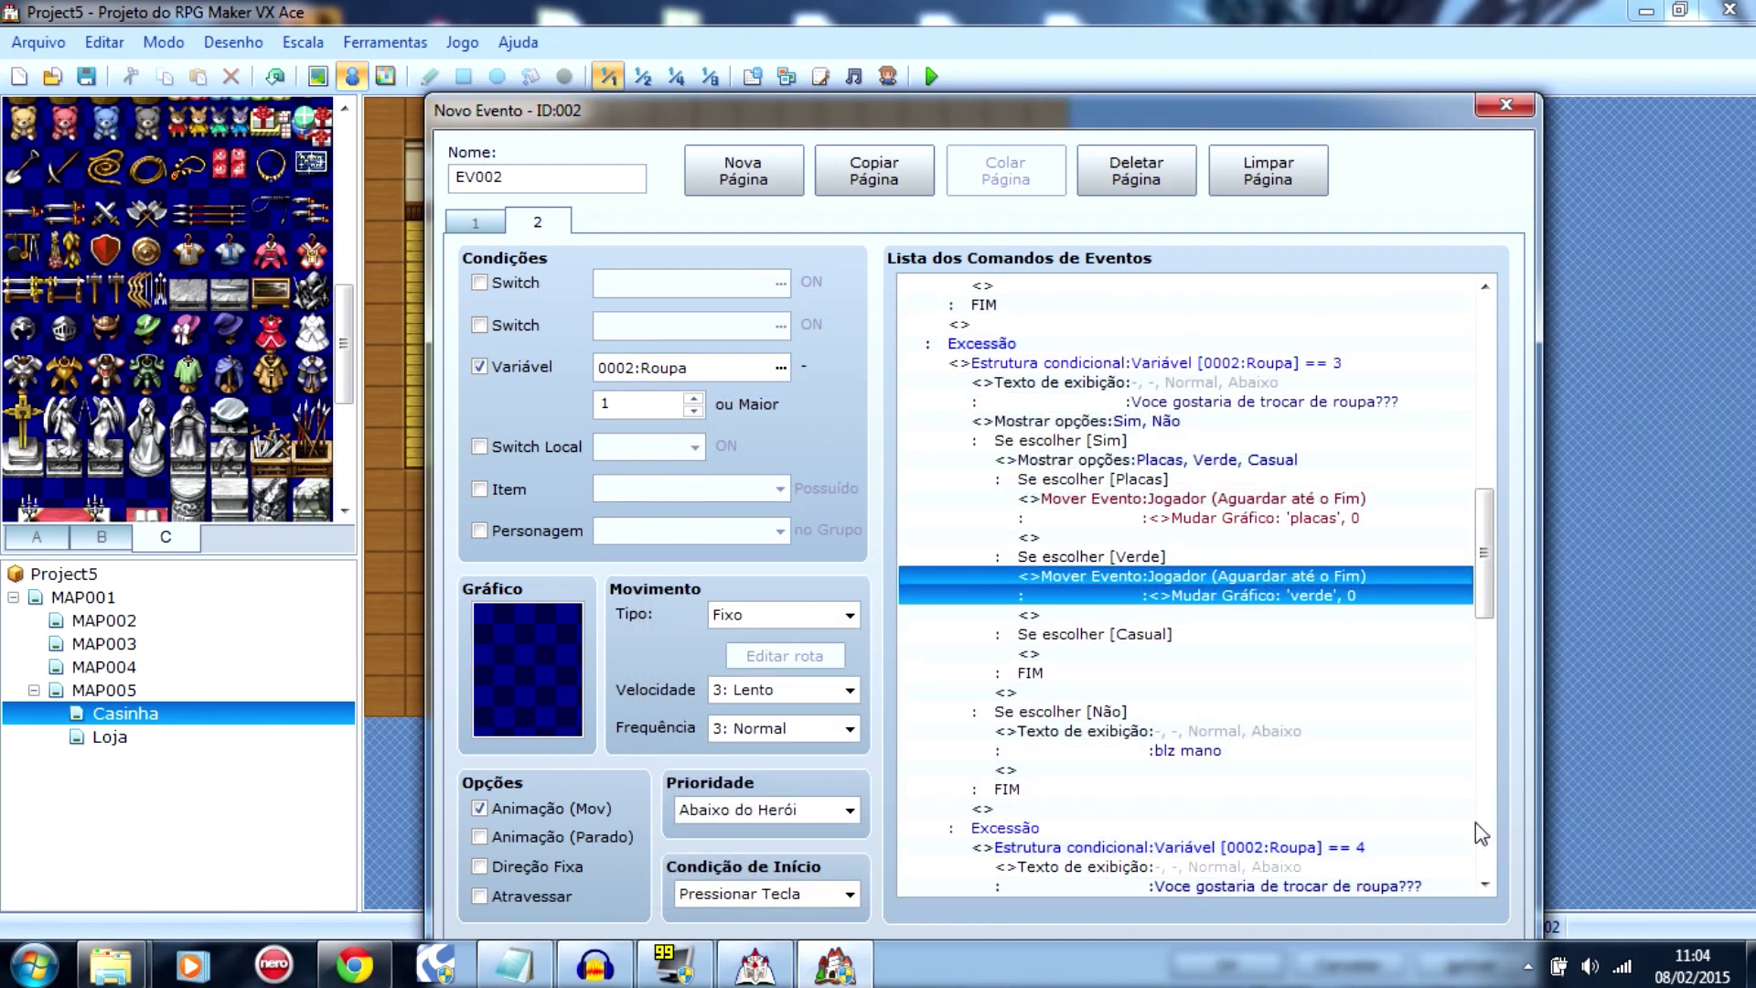
Step: Add a Mover Evento command under the Roupa == 3 branch's Casual choice that changes the Jogador's graphic to '1'
{"action": "double_click", "coordinate": [1126, 650]}
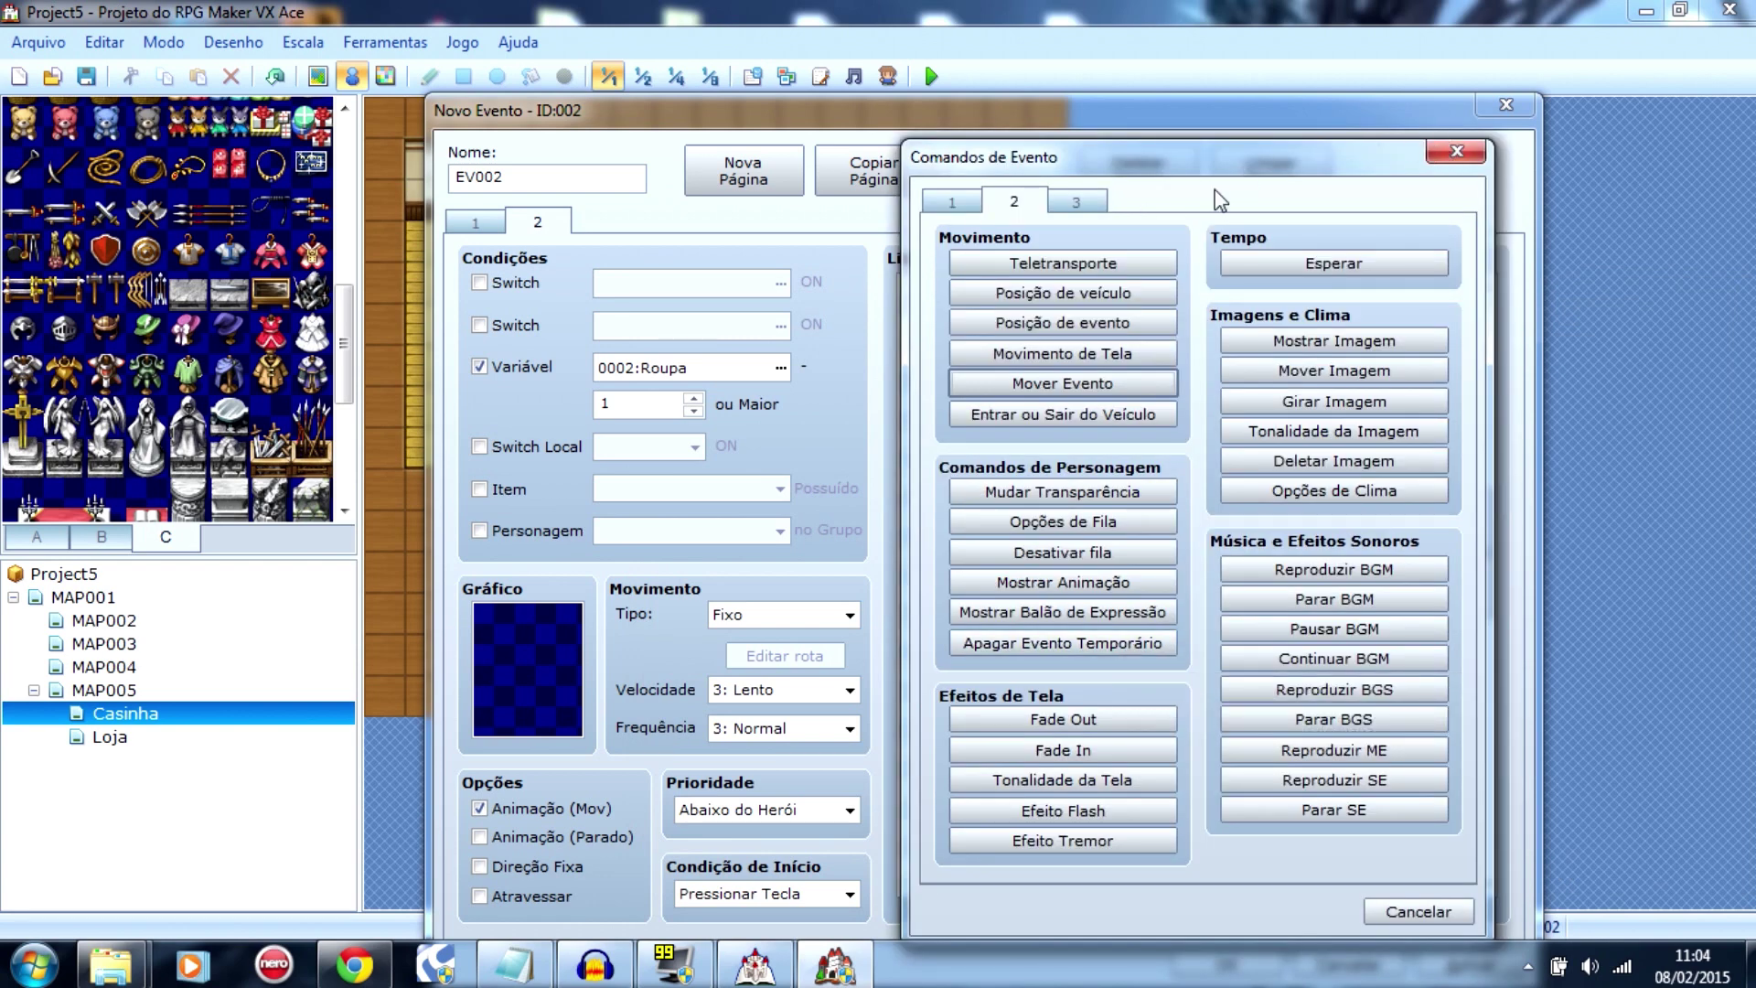
{"action": "left_click", "coordinate": [1062, 384]}
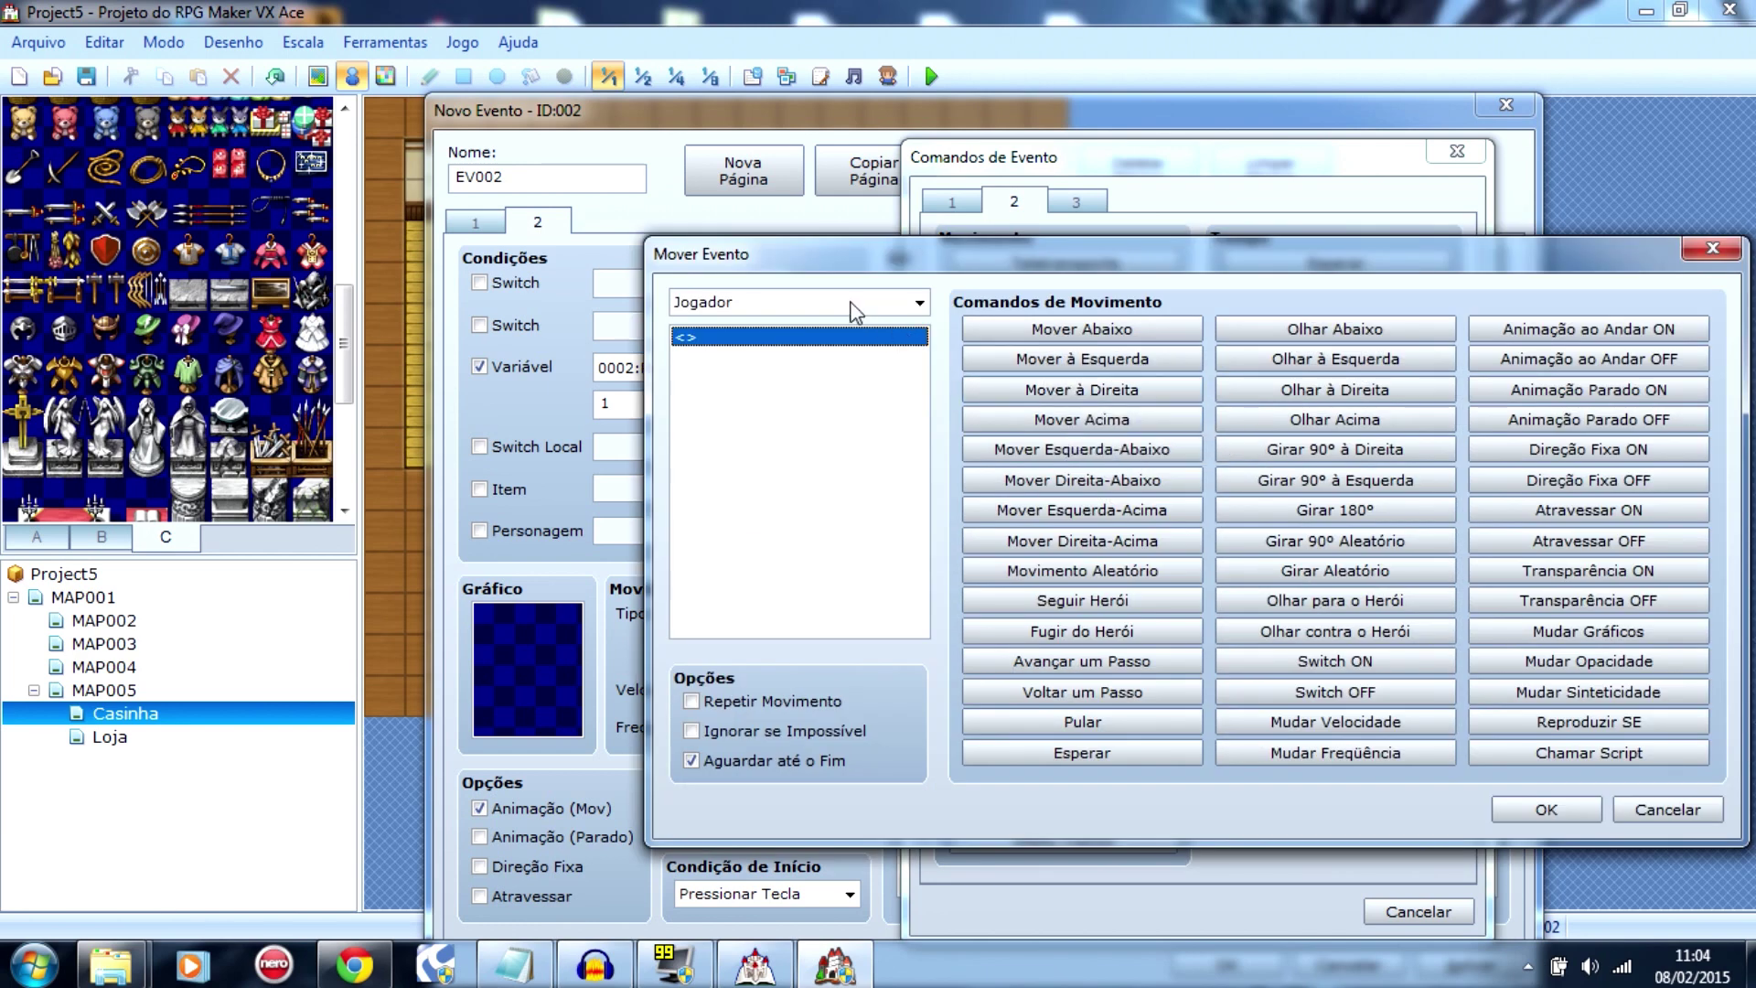
{"action": "left_click", "coordinate": [1661, 633]}
{"action": "left_click", "coordinate": [915, 338]}
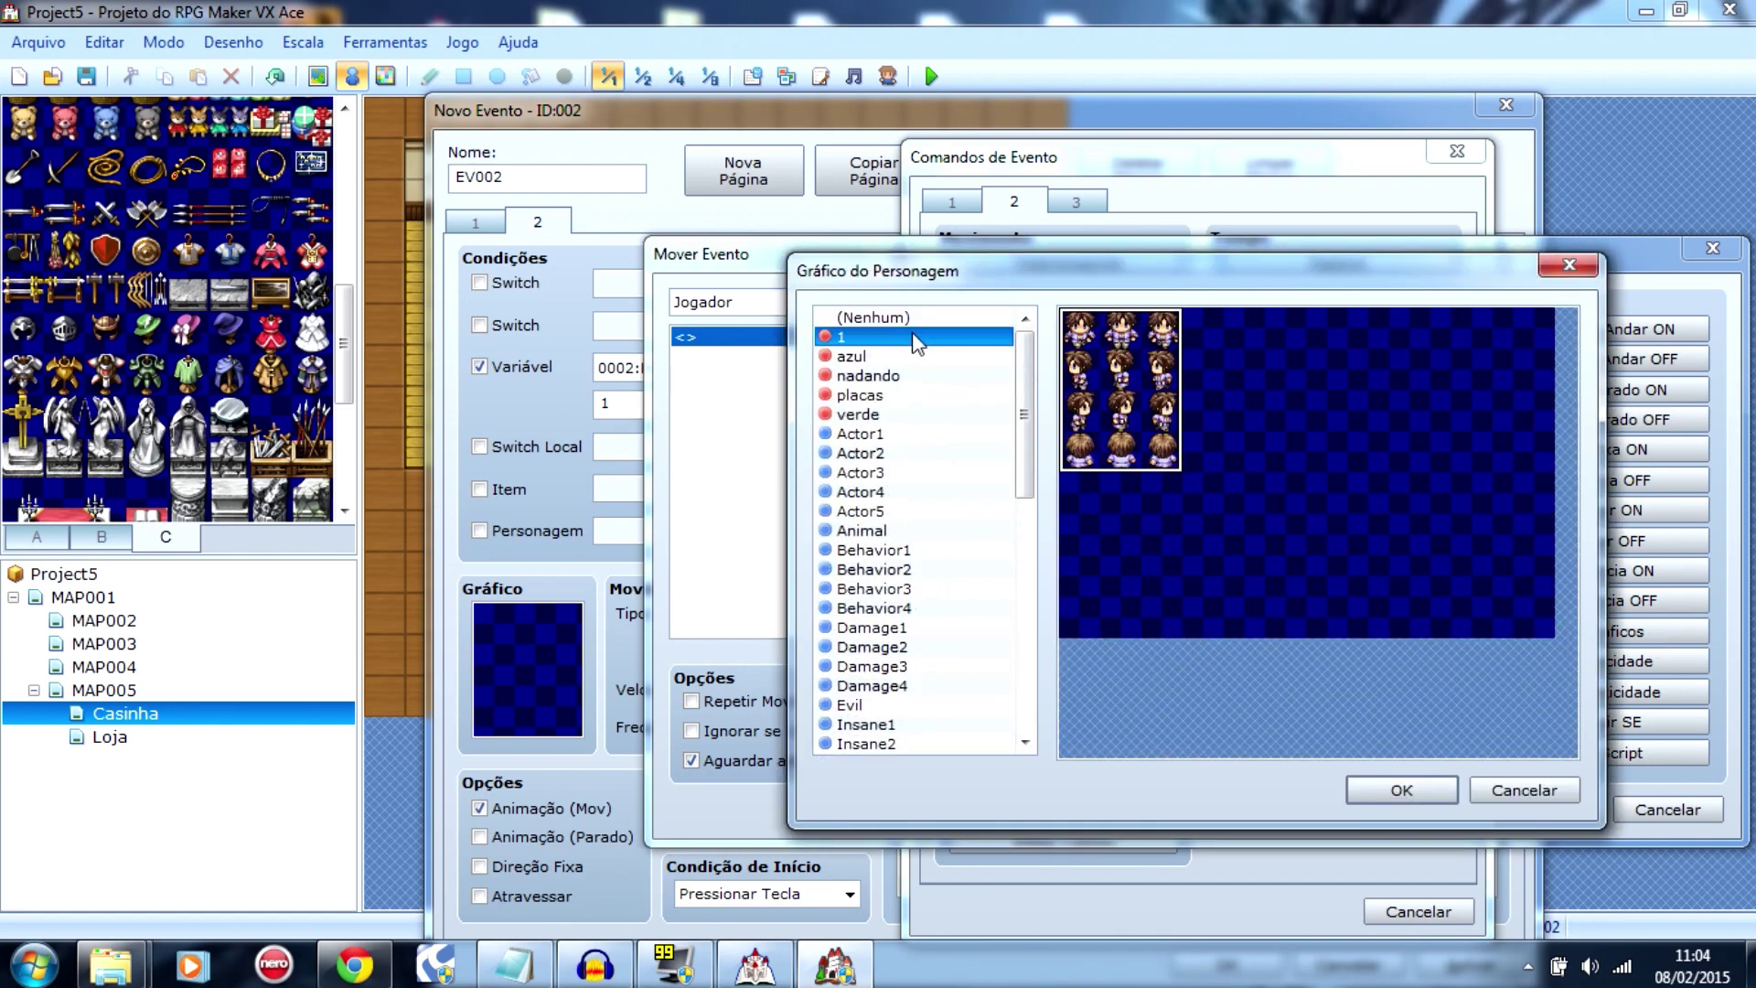
{"action": "left_click", "coordinate": [1397, 790]}
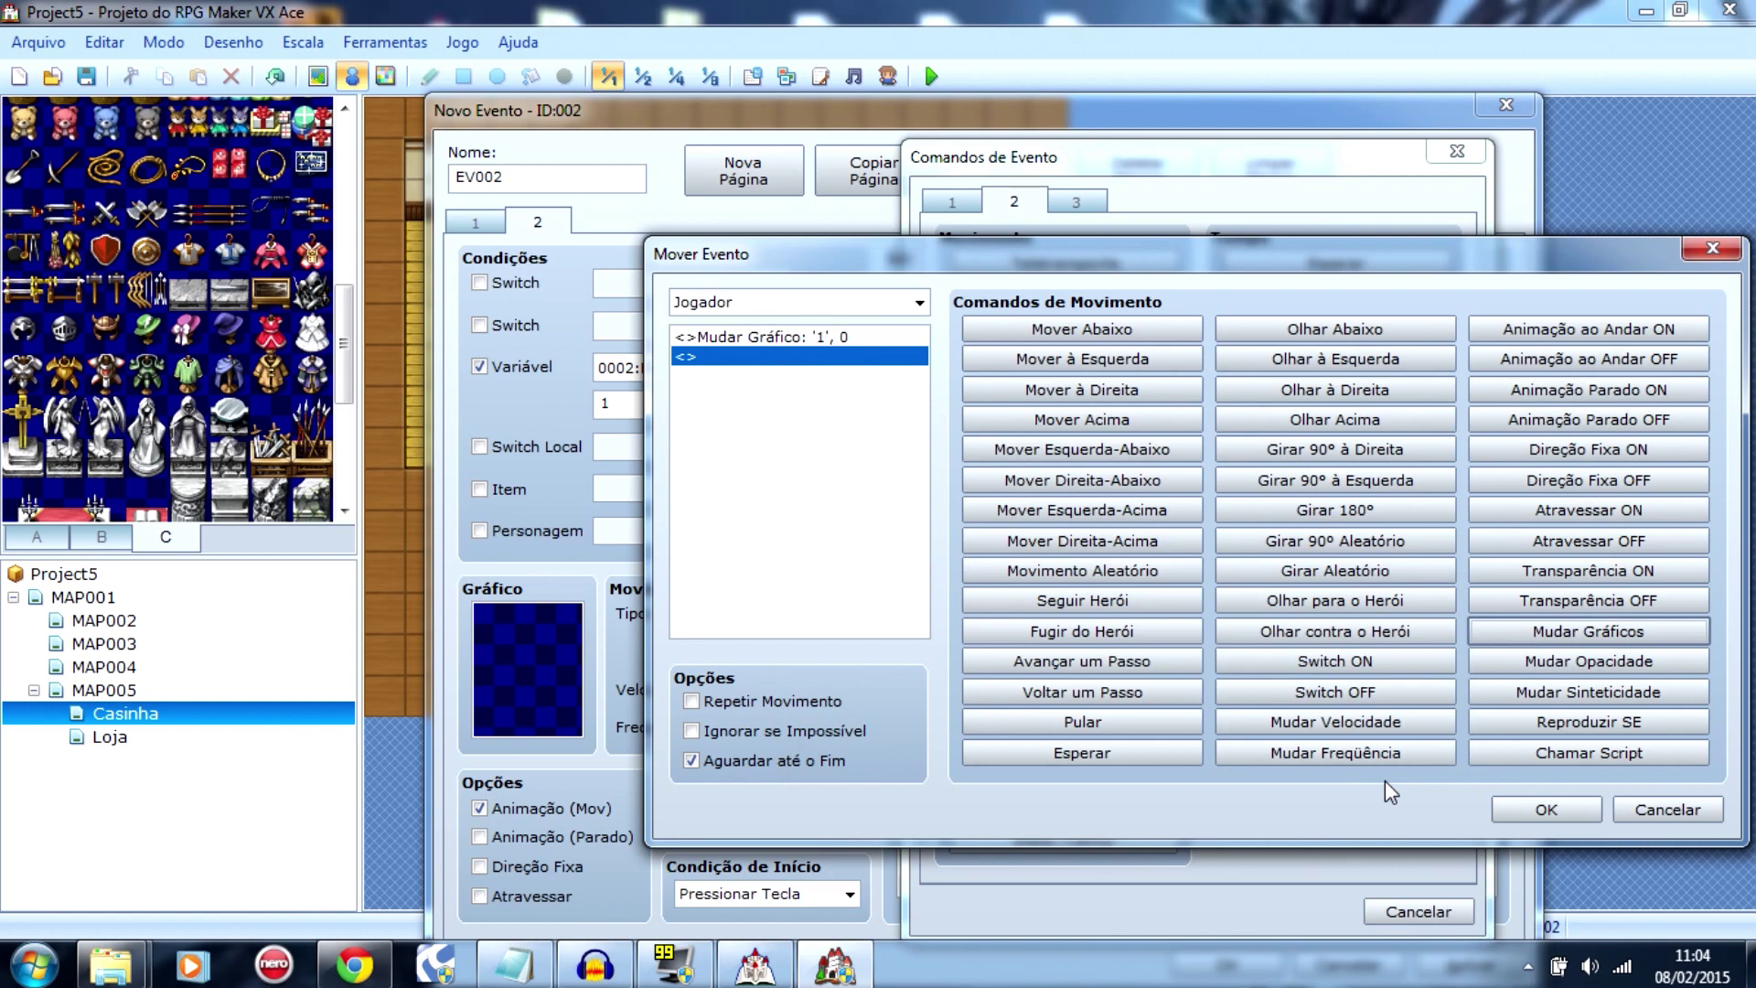
{"action": "left_click", "coordinate": [1517, 807]}
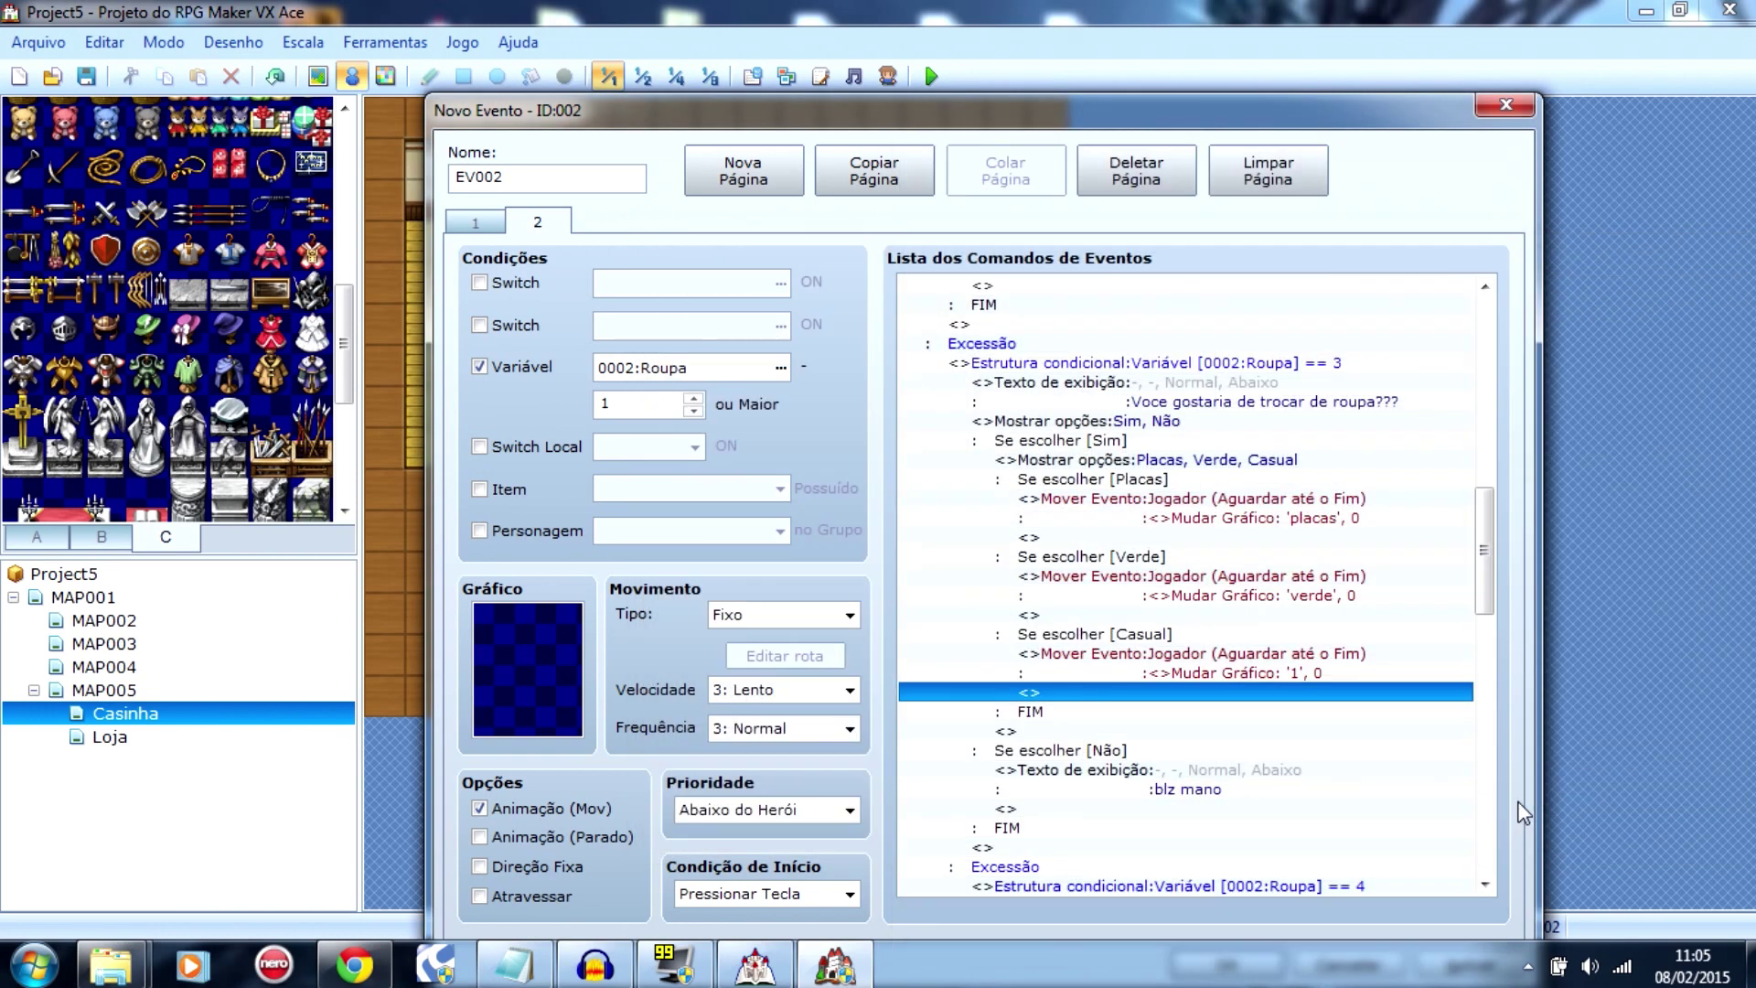
Step: Copy the Placas/Verde/Casual choice block from the Roupa == 3 branch to the Sim choice of the Roupa == 5 branch
{"action": "scroll", "coordinate": [1481, 551], "scroll_direction": "down", "scroll_amount": 1}
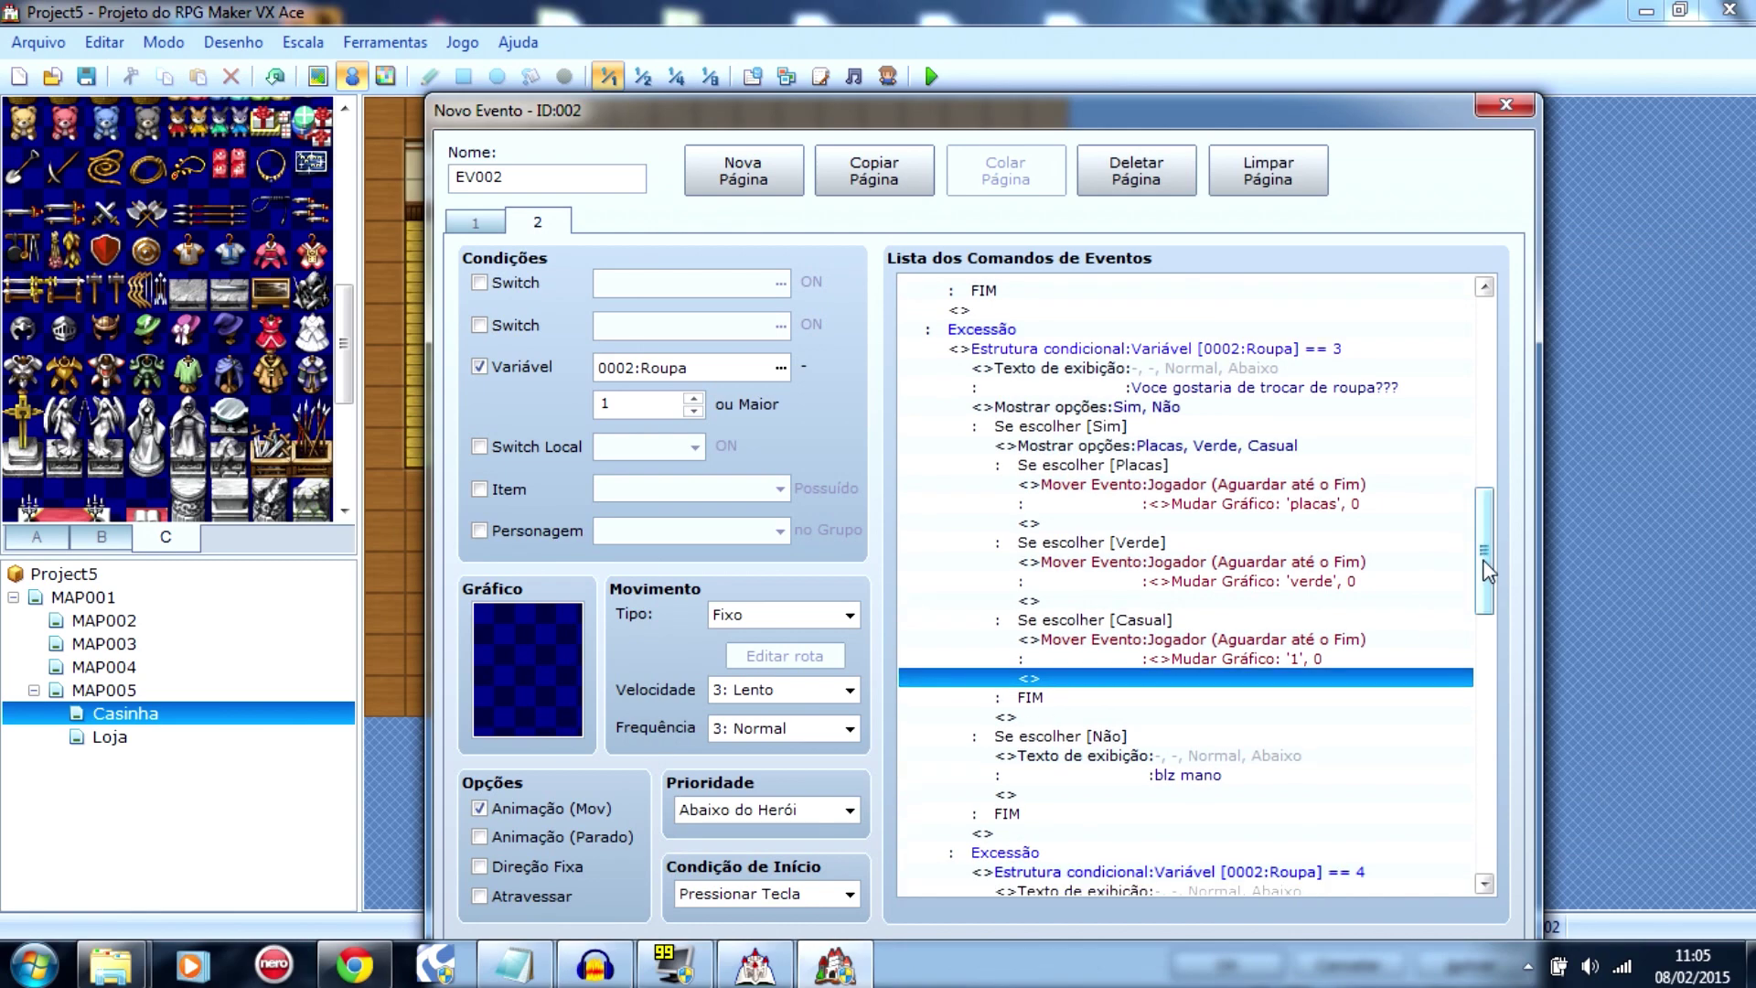
{"action": "left_click_drag", "start_coordinate": [1488, 571], "coordinate": [1496, 639]}
{"action": "scroll", "coordinate": [1495, 635], "scroll_direction": "down", "scroll_amount": 6}
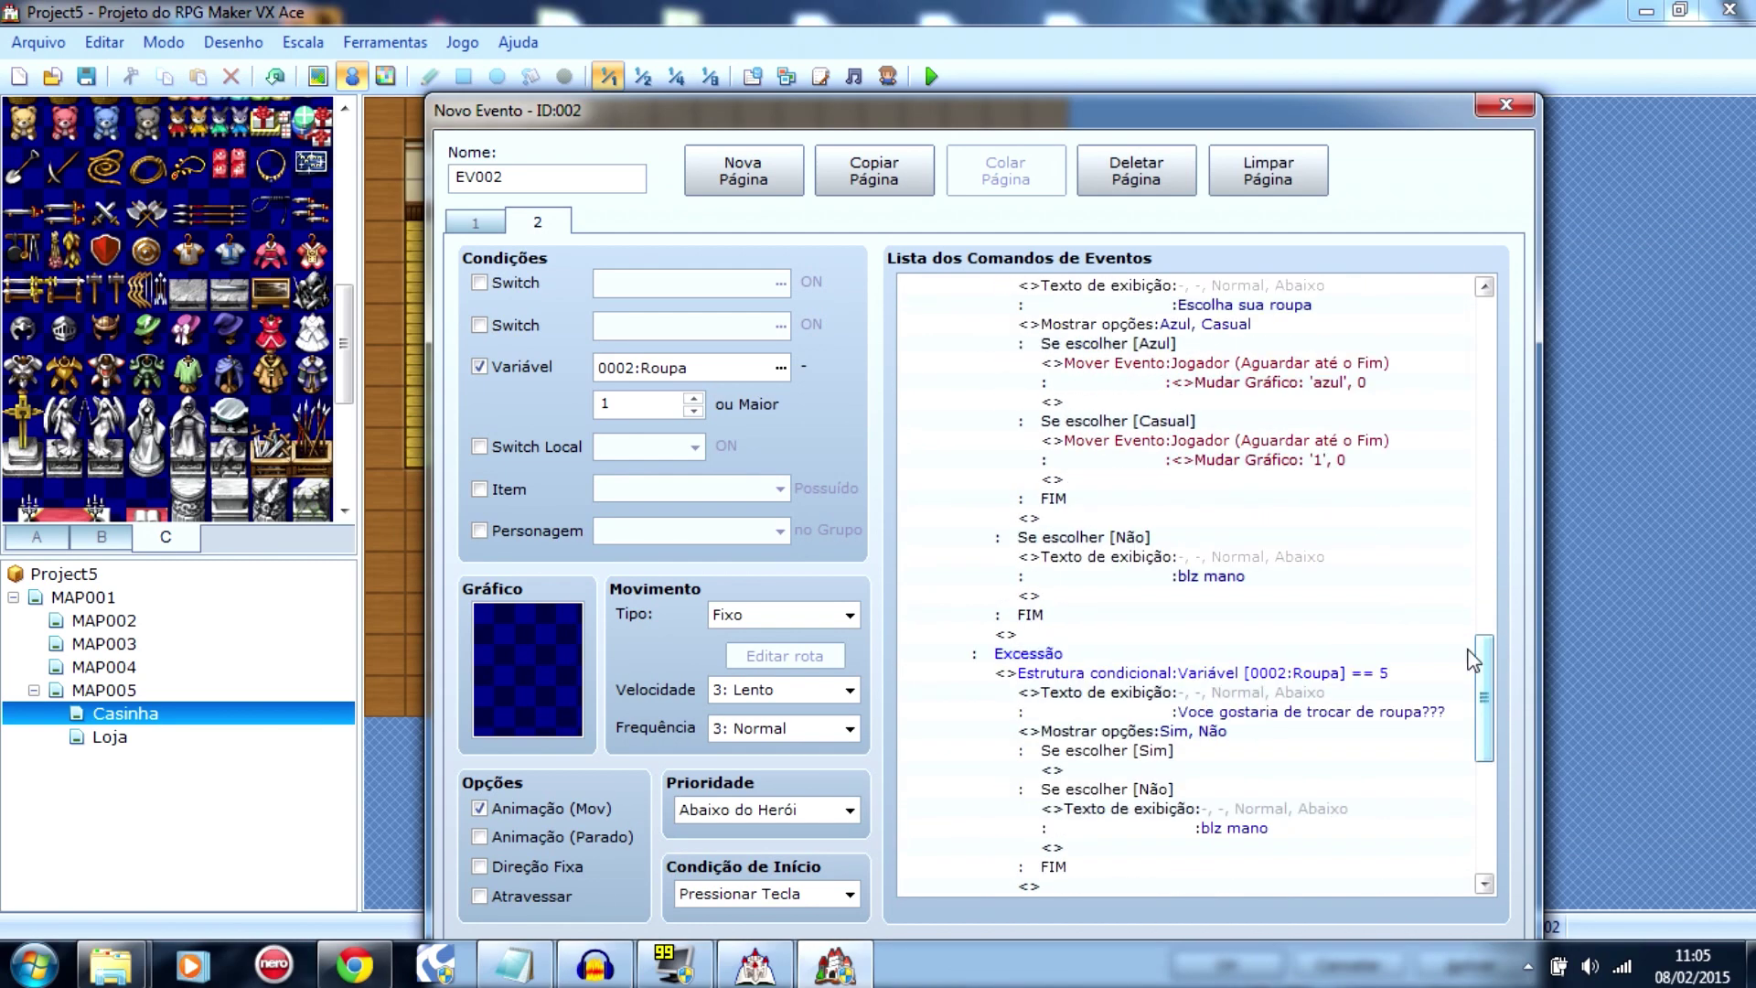
{"action": "mouse_move", "coordinate": [1480, 658]}
{"action": "left_mouse_down"}
{"action": "mouse_move", "coordinate": [1483, 727]}
{"action": "mouse_move", "coordinate": [1482, 668]}
{"action": "left_mouse_up"}
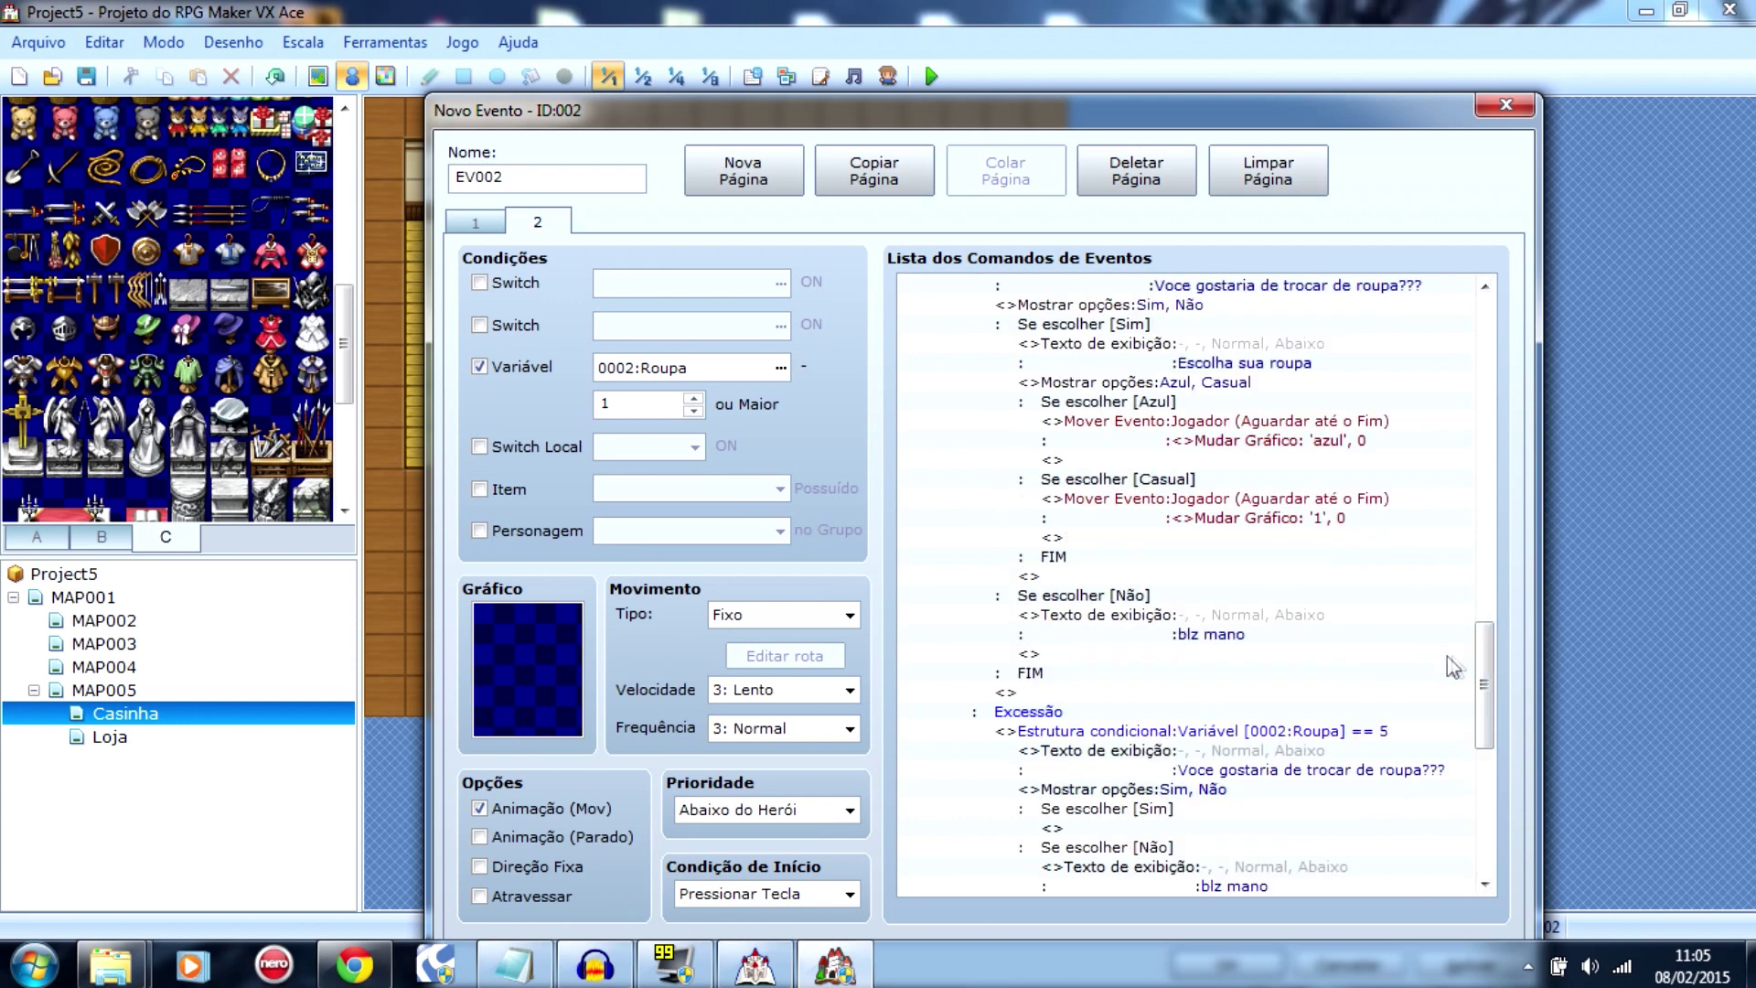
{"action": "left_click_drag", "start_coordinate": [1483, 688], "coordinate": [1484, 526]}
{"action": "left_click", "coordinate": [1129, 514]}
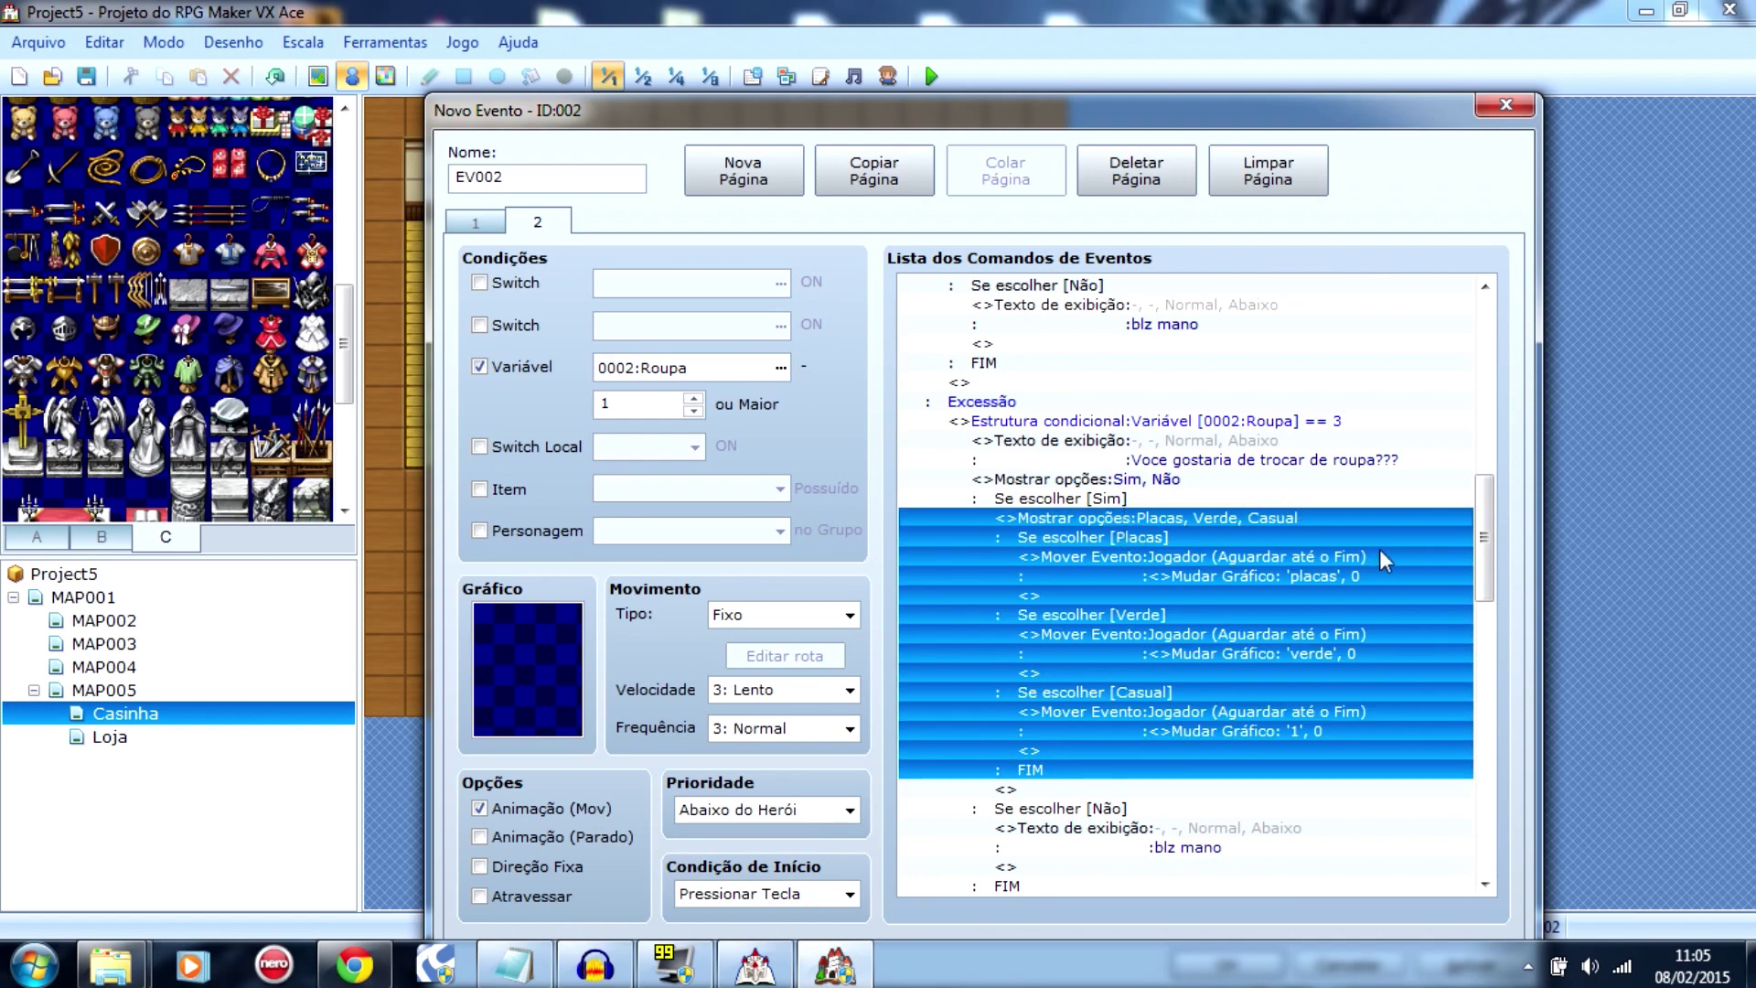
{"action": "left_click_drag", "start_coordinate": [1484, 547], "coordinate": [1484, 735]}
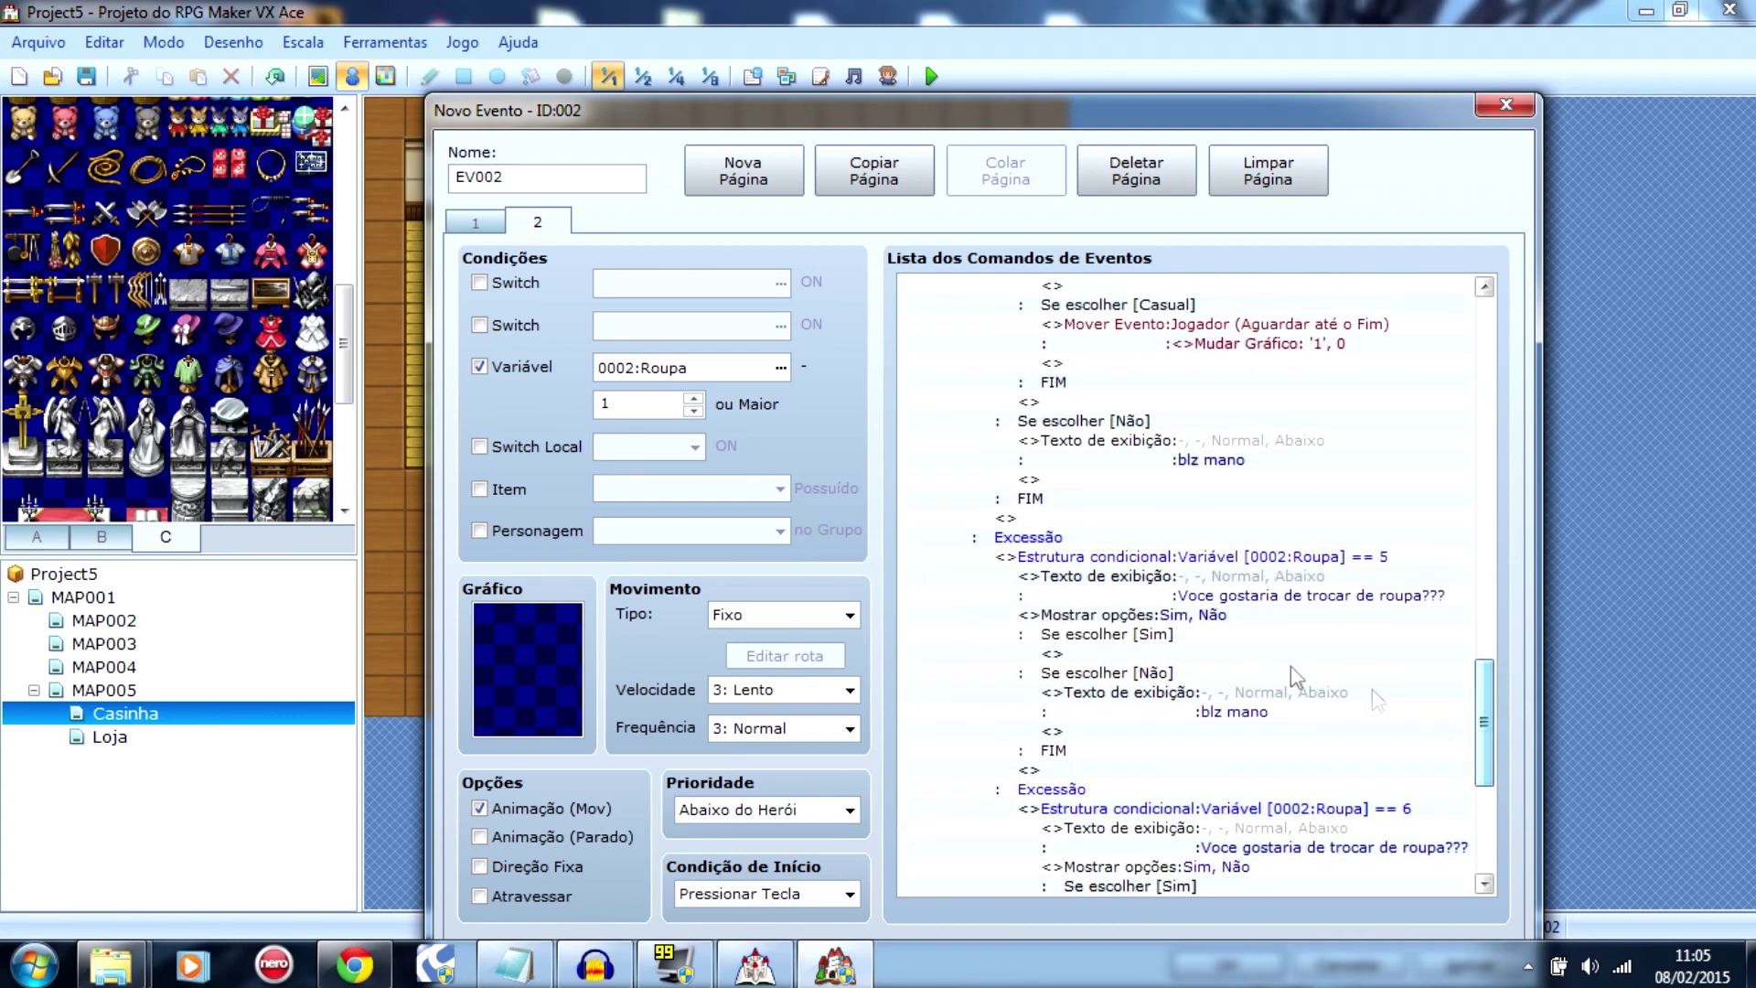
{"action": "left_click", "coordinate": [1209, 655]}
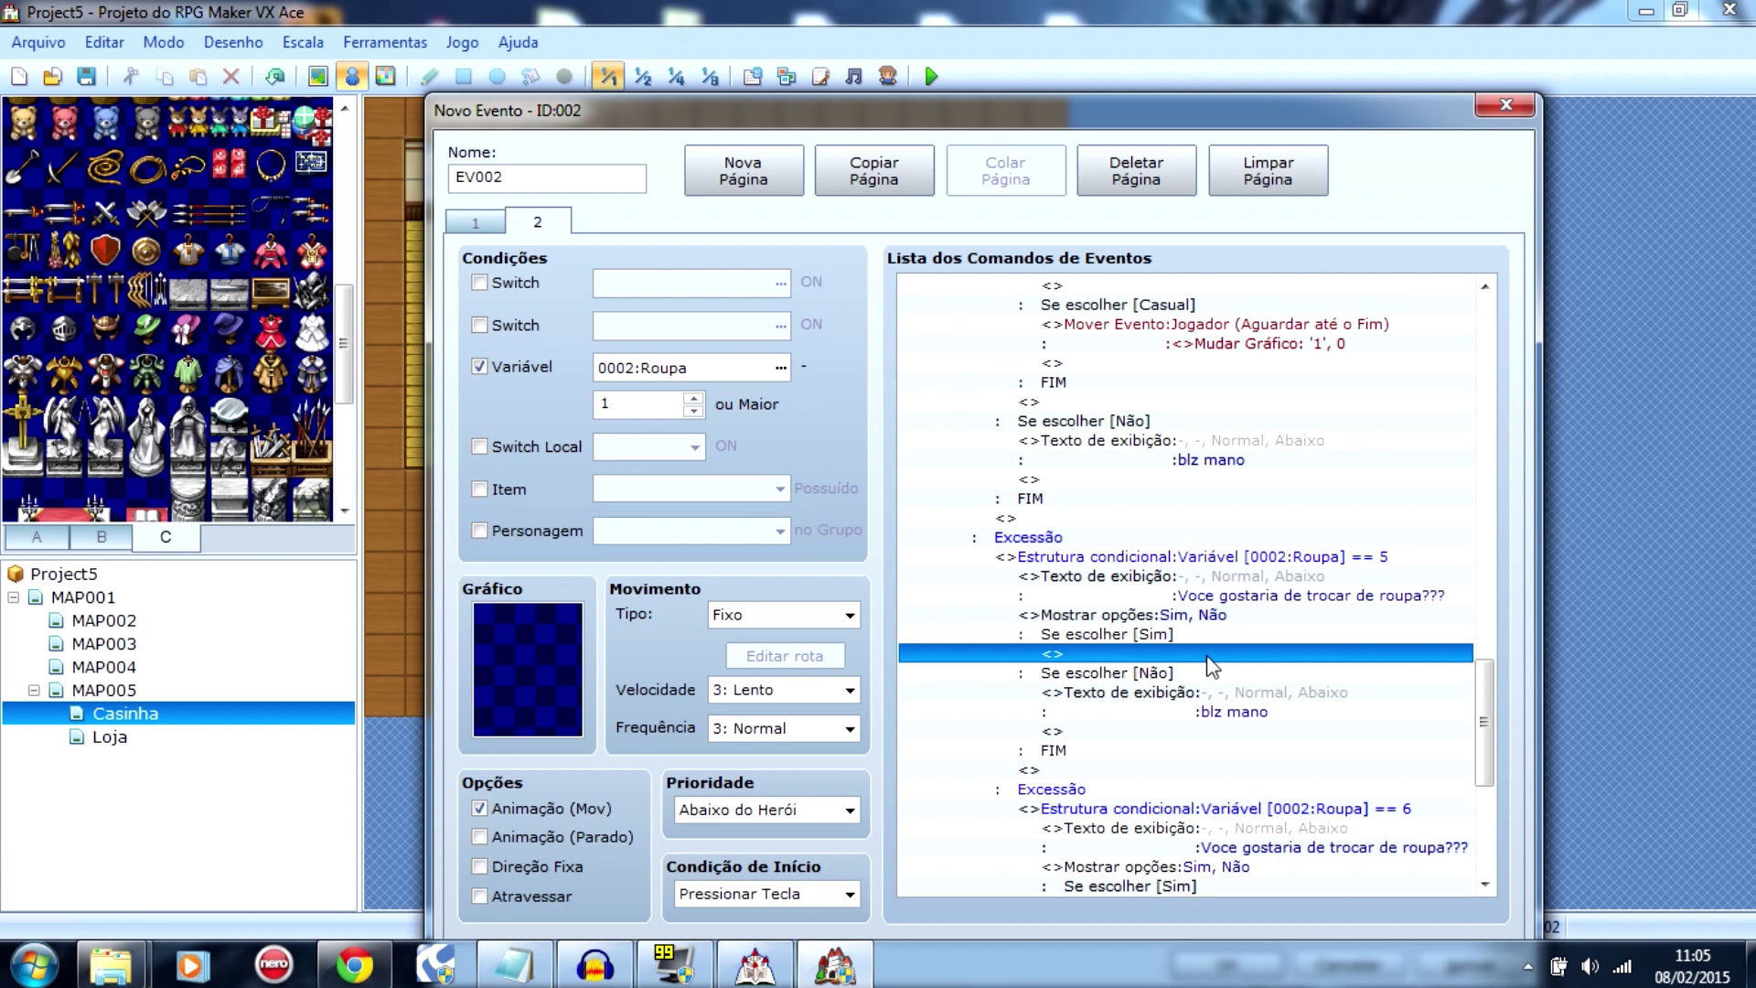
{"action": "key", "text": "ctrl+v"}
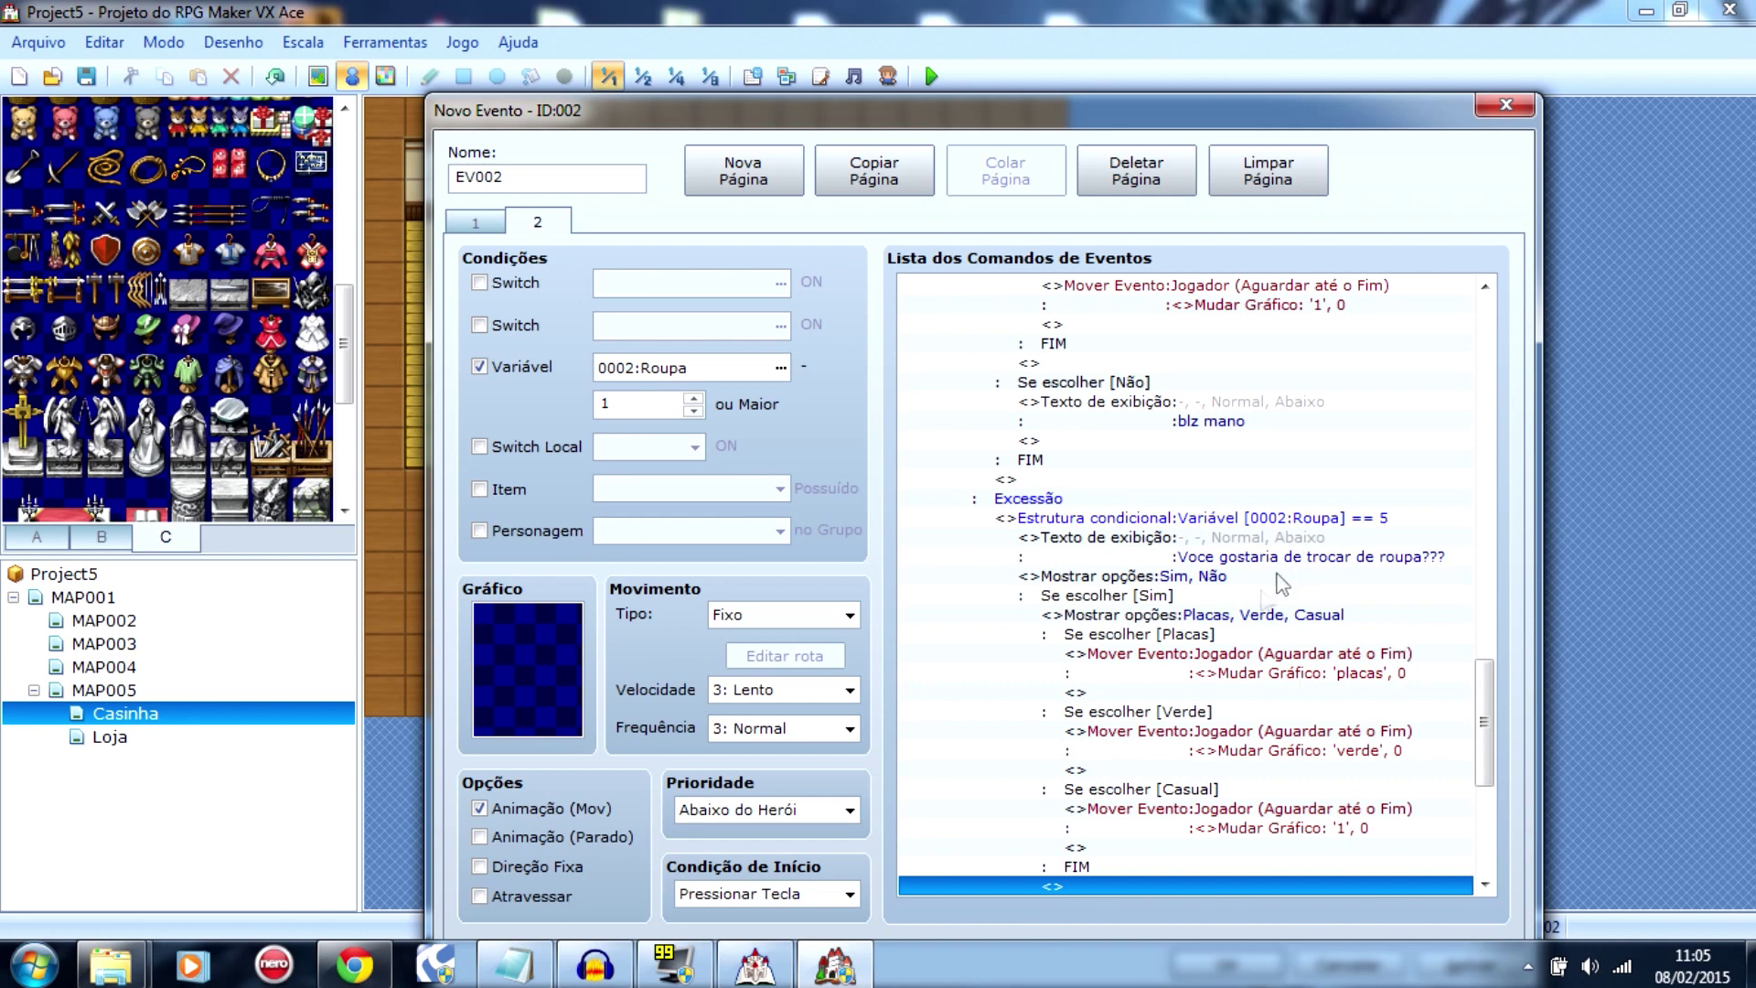
Step: In the Roupa == 5 branch, rename the outfit choice's second option to "Azul"
{"action": "left_click", "coordinate": [1171, 712]}
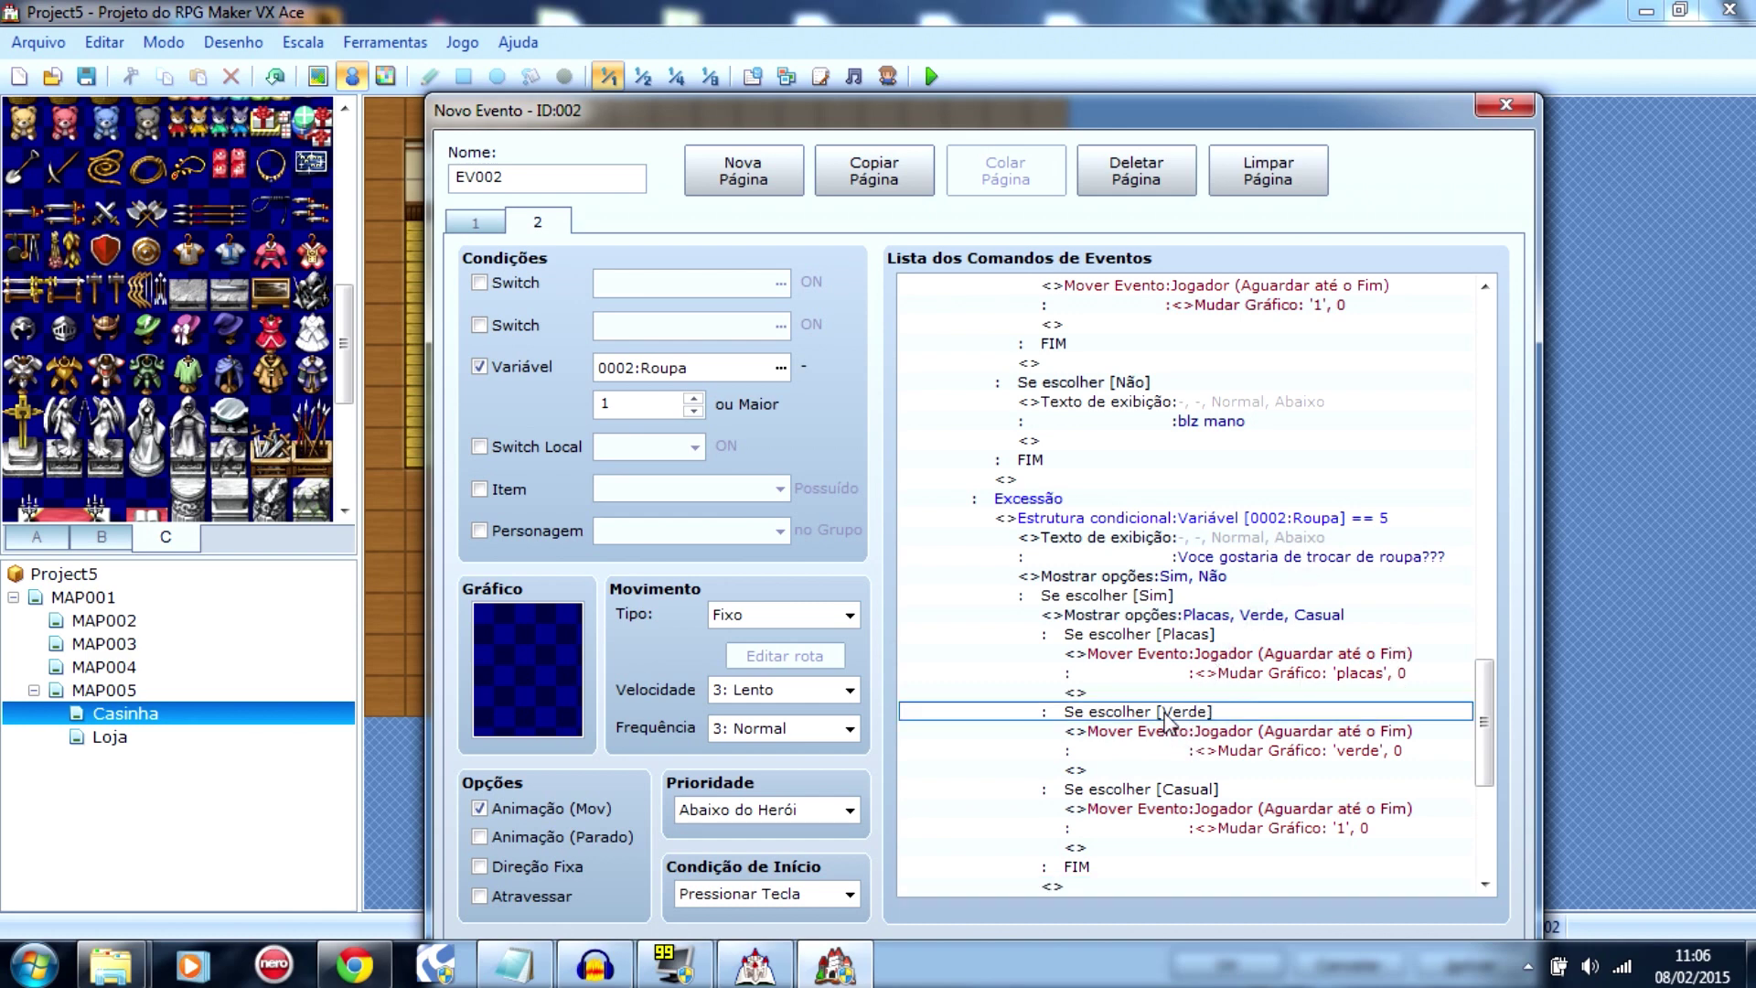
{"action": "left_click", "coordinate": [1194, 615]}
{"action": "double_click", "coordinate": [1194, 612]}
{"action": "key", "text": "Tab"}
{"action": "key", "text": "BackSpace"}
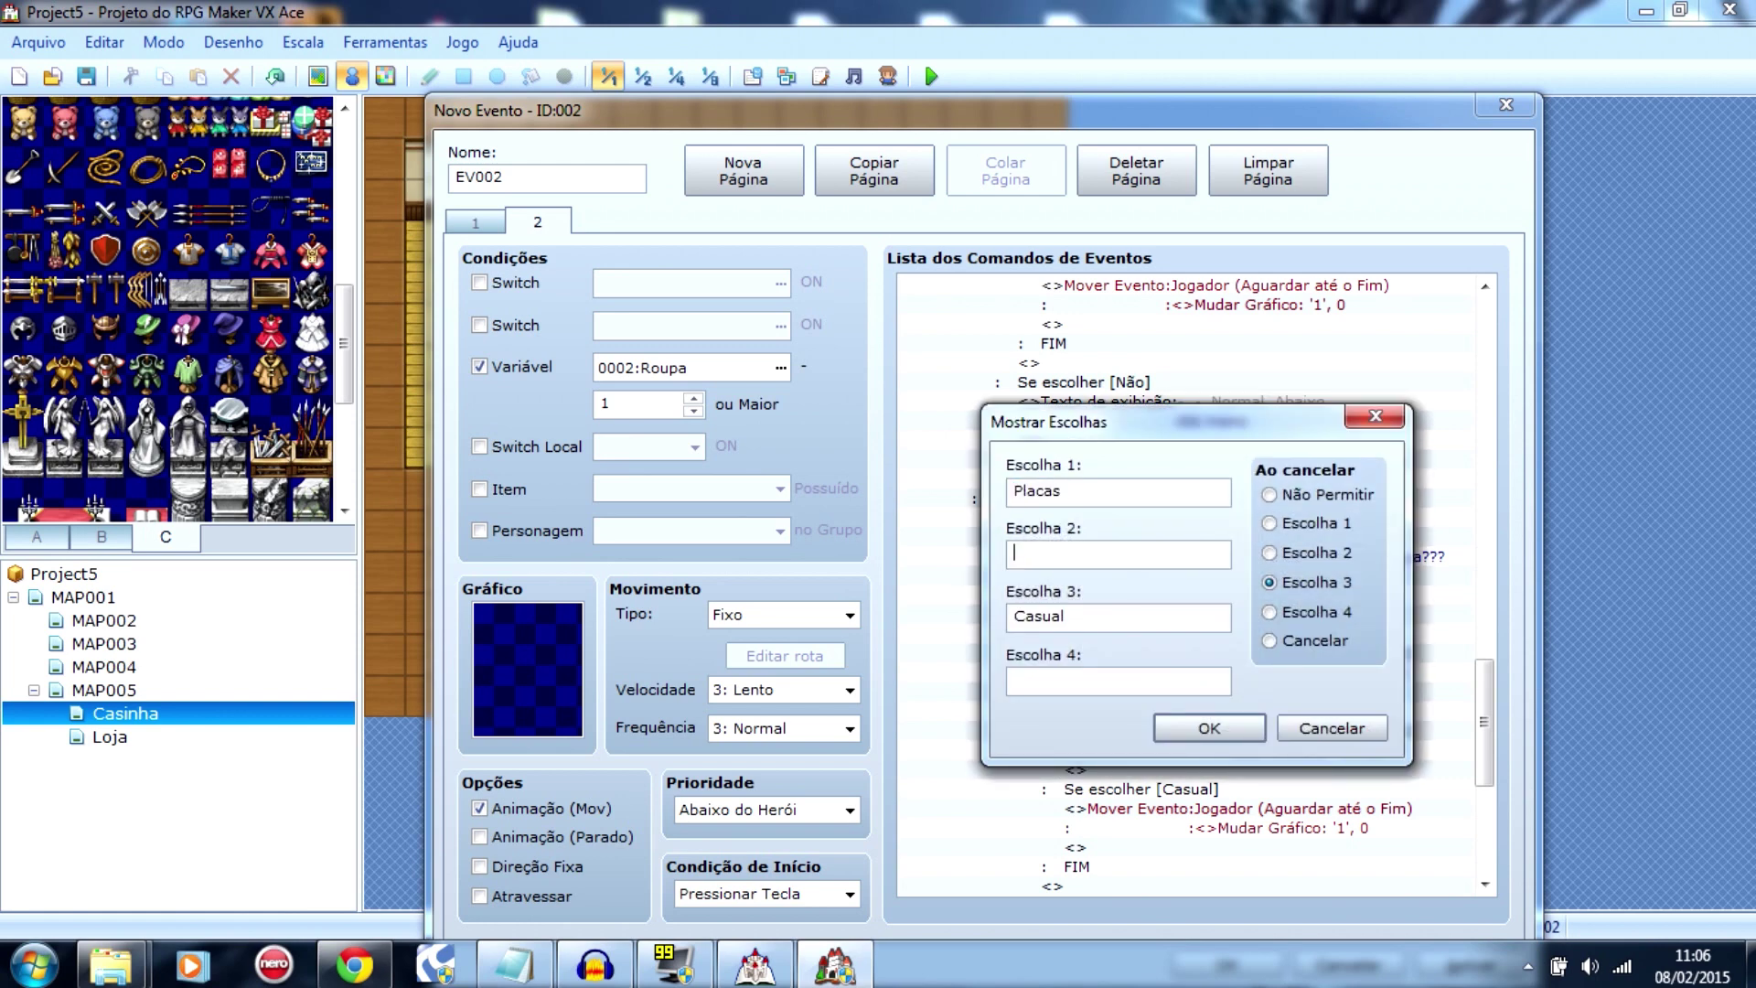
{"action": "type", "text": "Azul"}
{"action": "left_click", "coordinate": [1175, 722]}
Step: Change the Jogador's graphic to 'azul' in the Mover Evento command under the Roupa == 5 branch's Azul choice
{"action": "left_click", "coordinate": [1185, 732]}
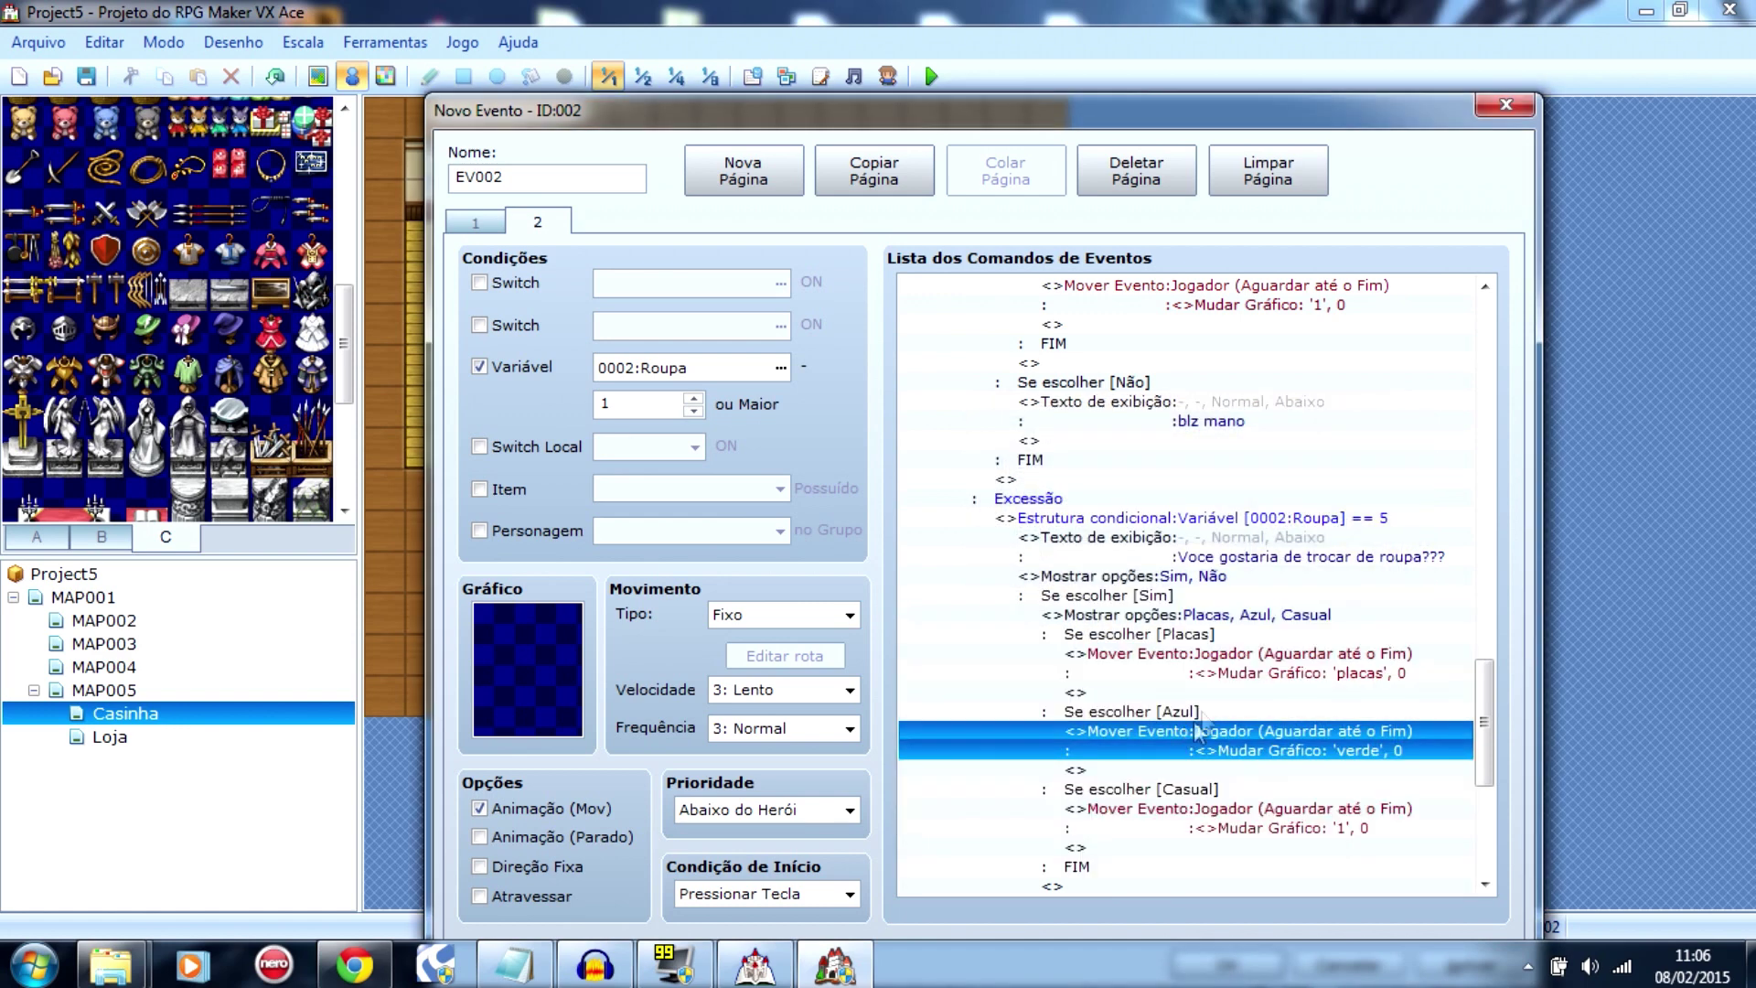
{"action": "key", "text": "Return"}
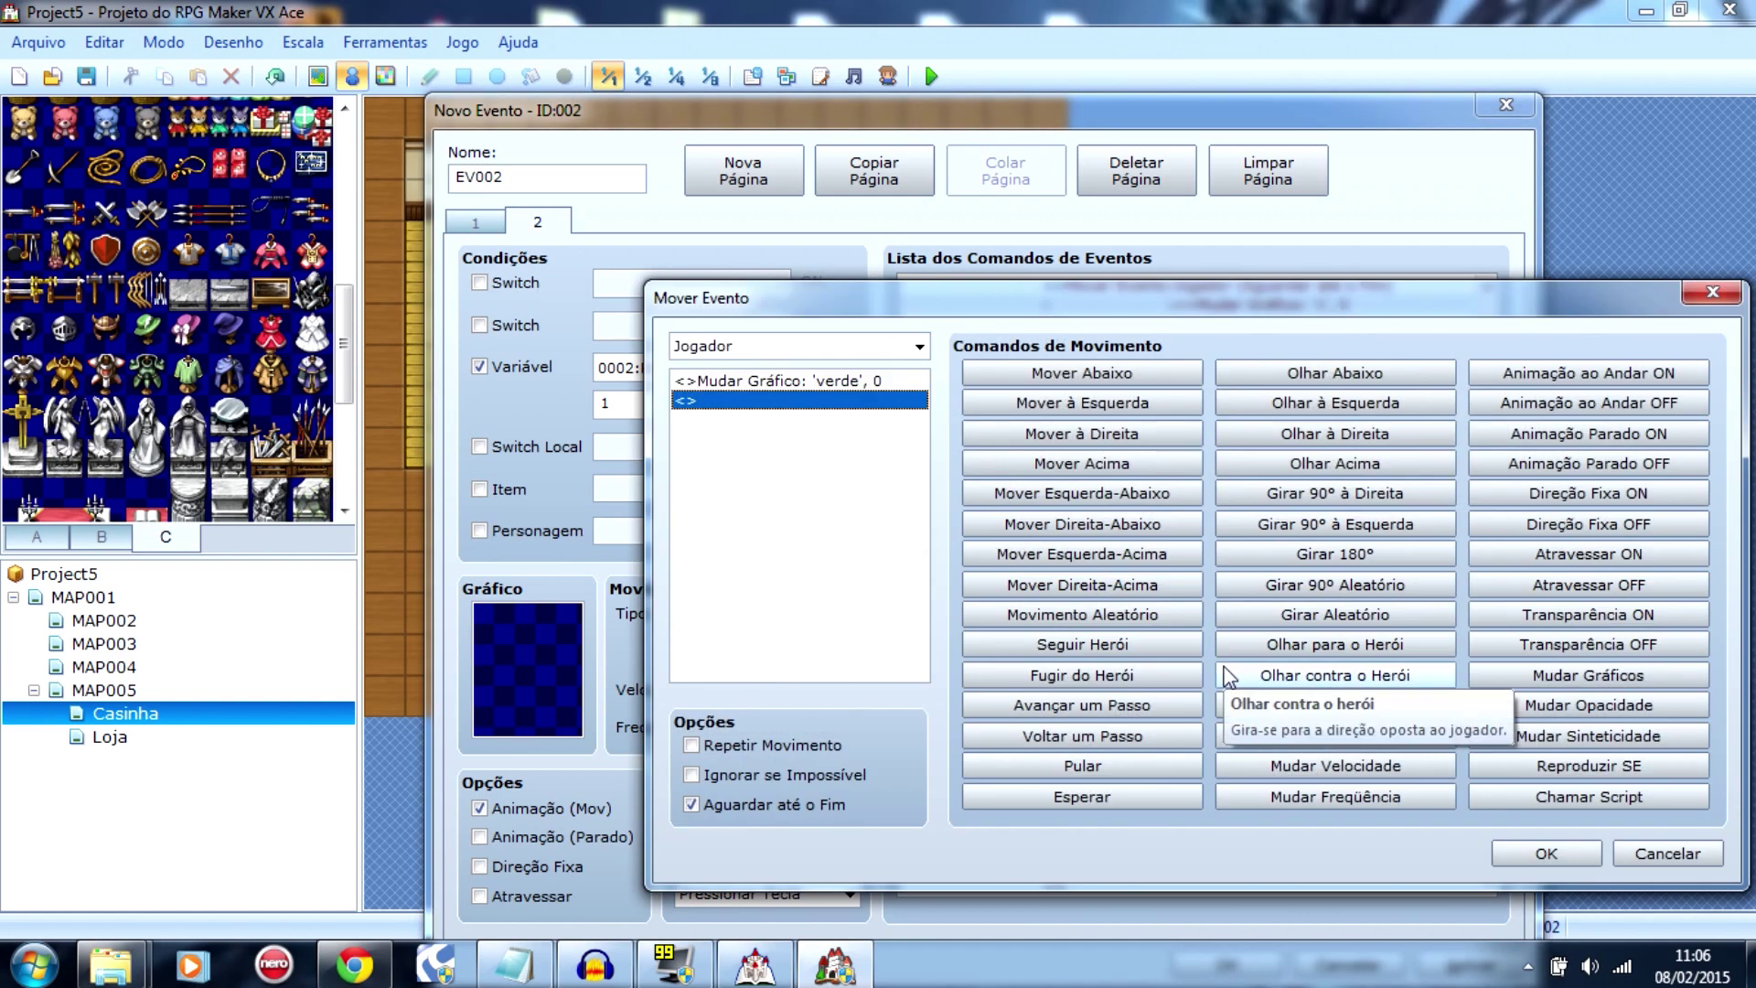
{"action": "left_click", "coordinate": [874, 381]}
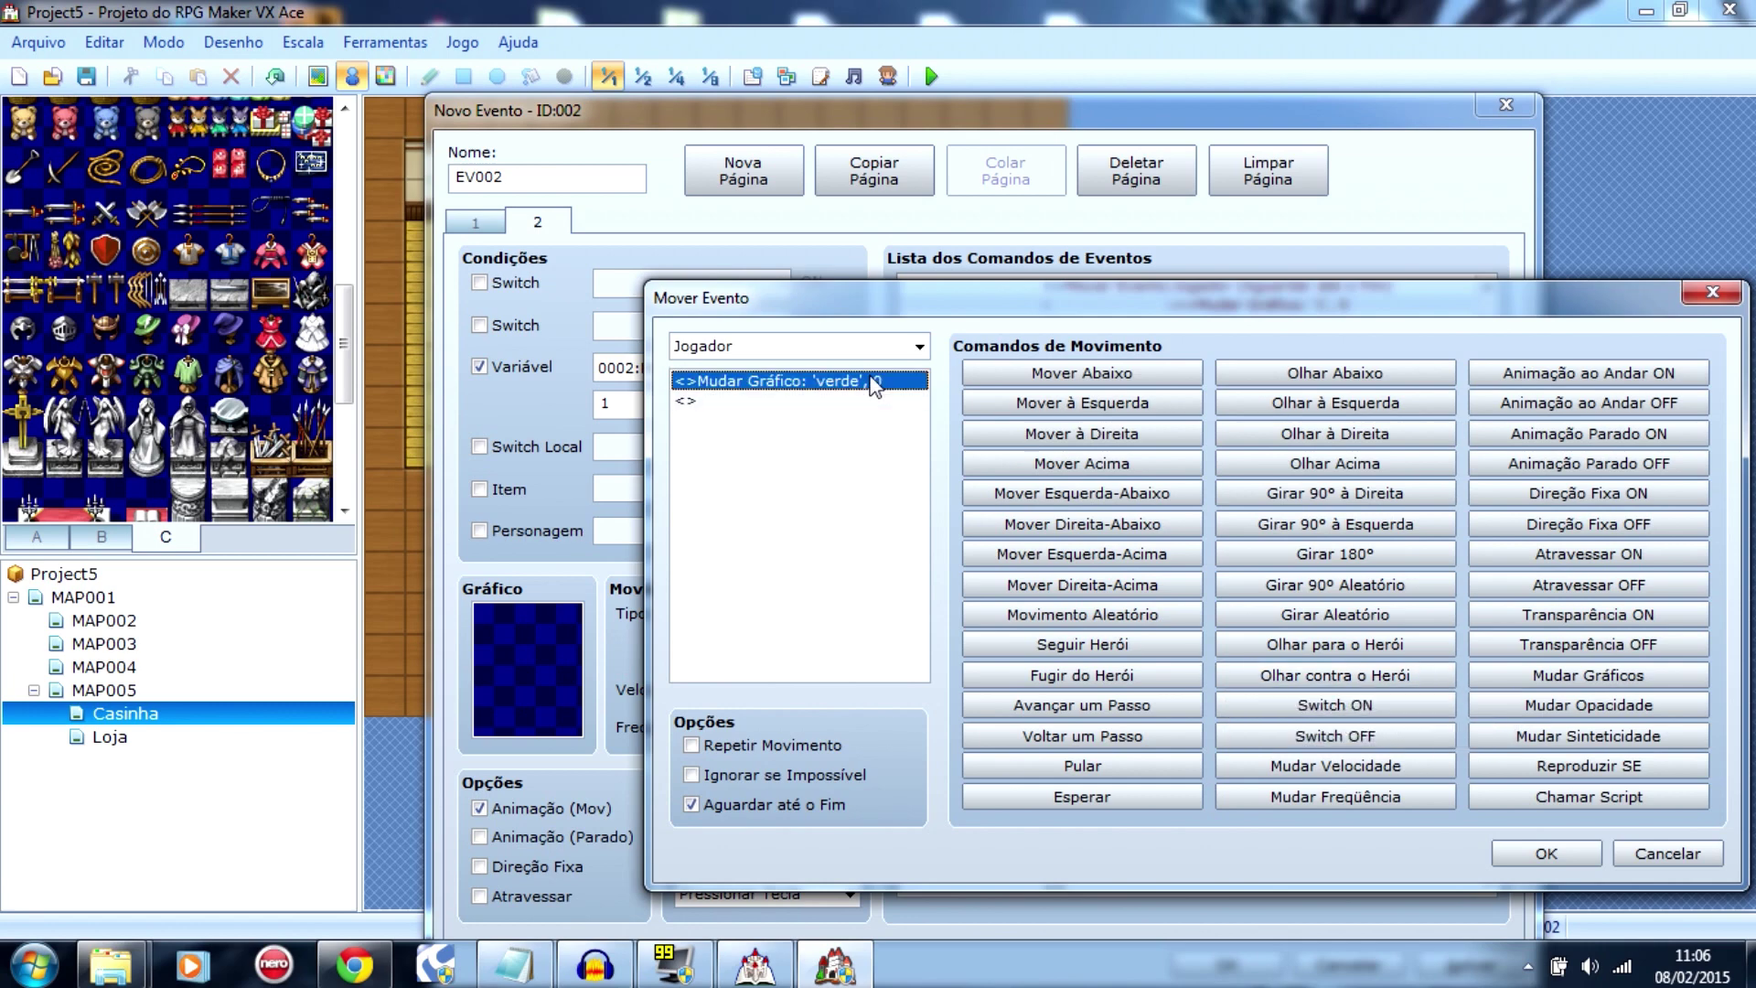
{"action": "double_click", "coordinate": [873, 380]}
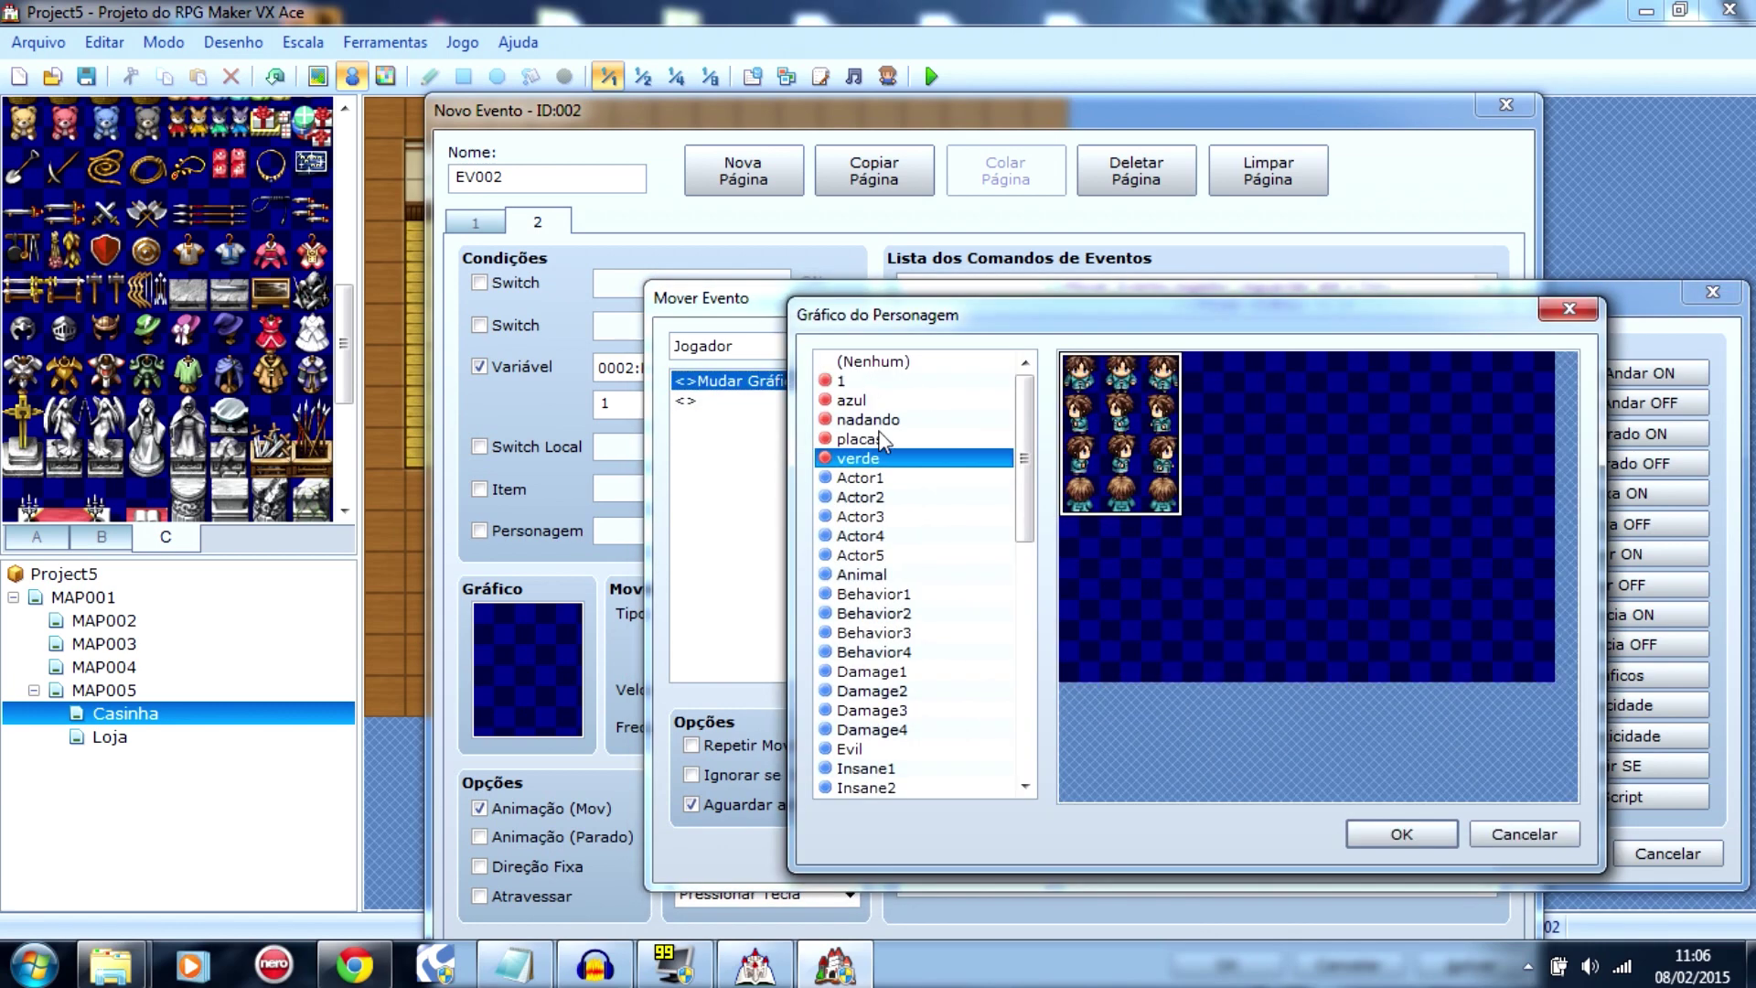
{"action": "left_click", "coordinate": [860, 402]}
{"action": "left_click", "coordinate": [1396, 834]}
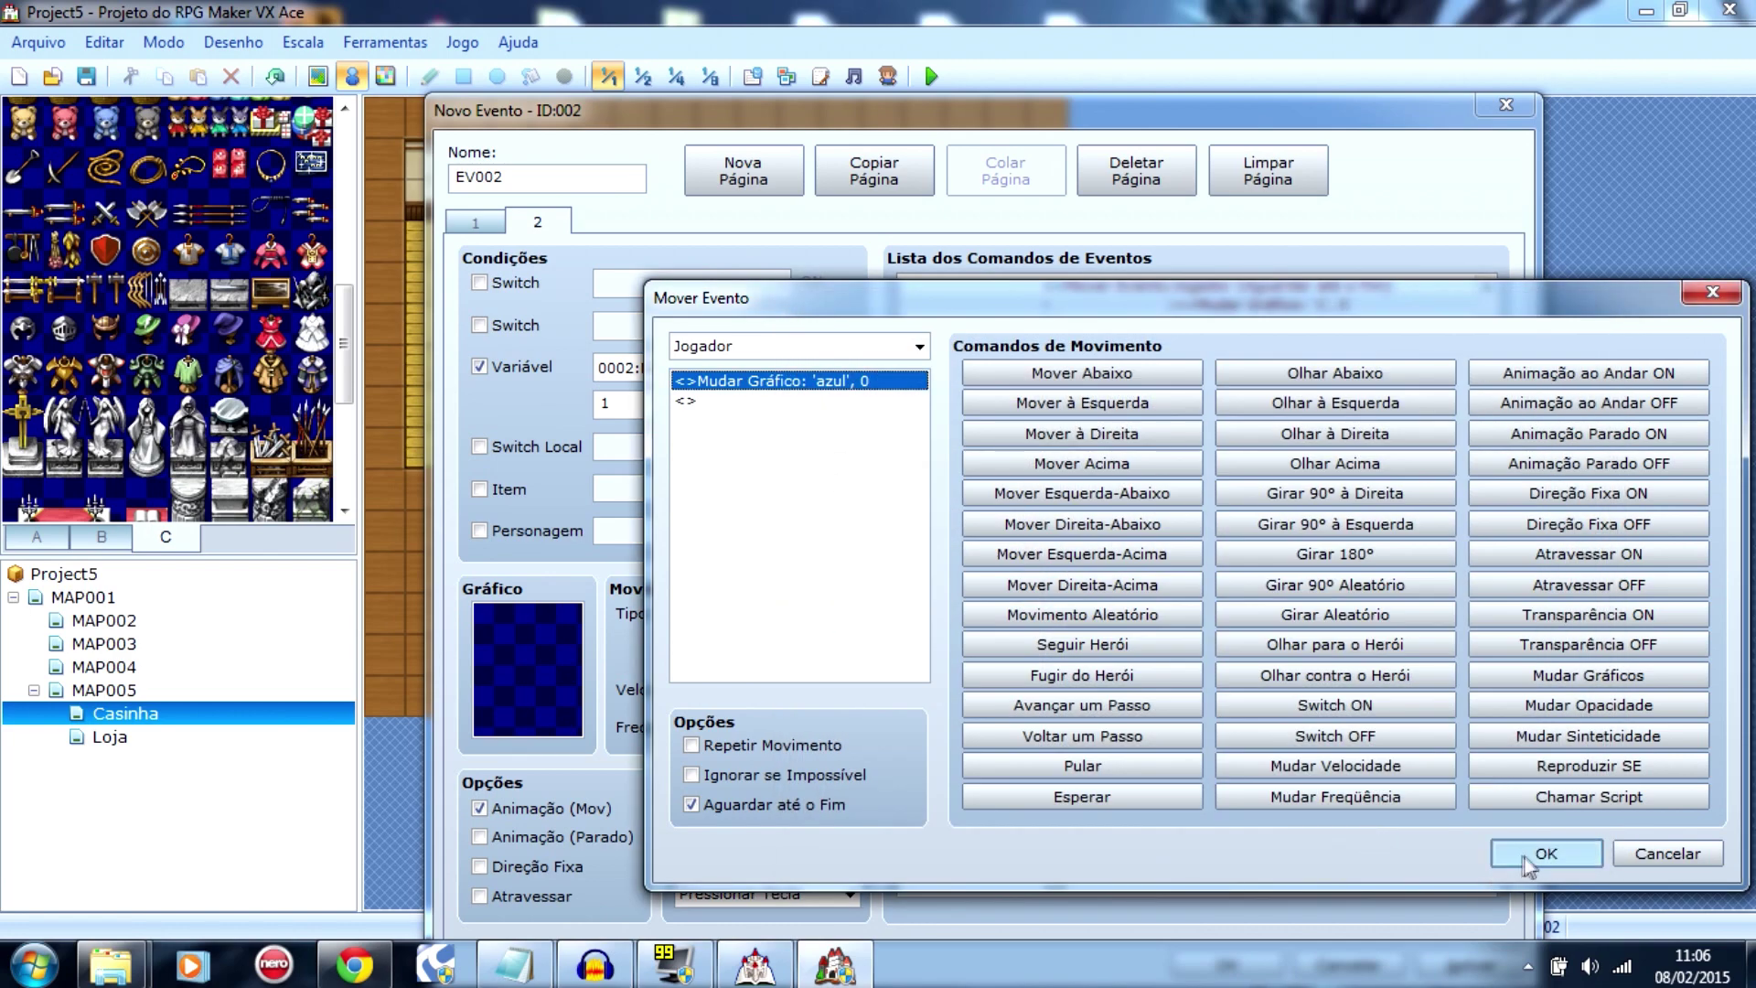
{"action": "left_click", "coordinate": [1522, 854]}
Step: Copy the Placas/Azul/Casual choice block from the Roupa == 5 branch to the Sim choice of the Roupa == 6 branch
{"action": "left_click_drag", "start_coordinate": [1483, 745], "coordinate": [1498, 690]}
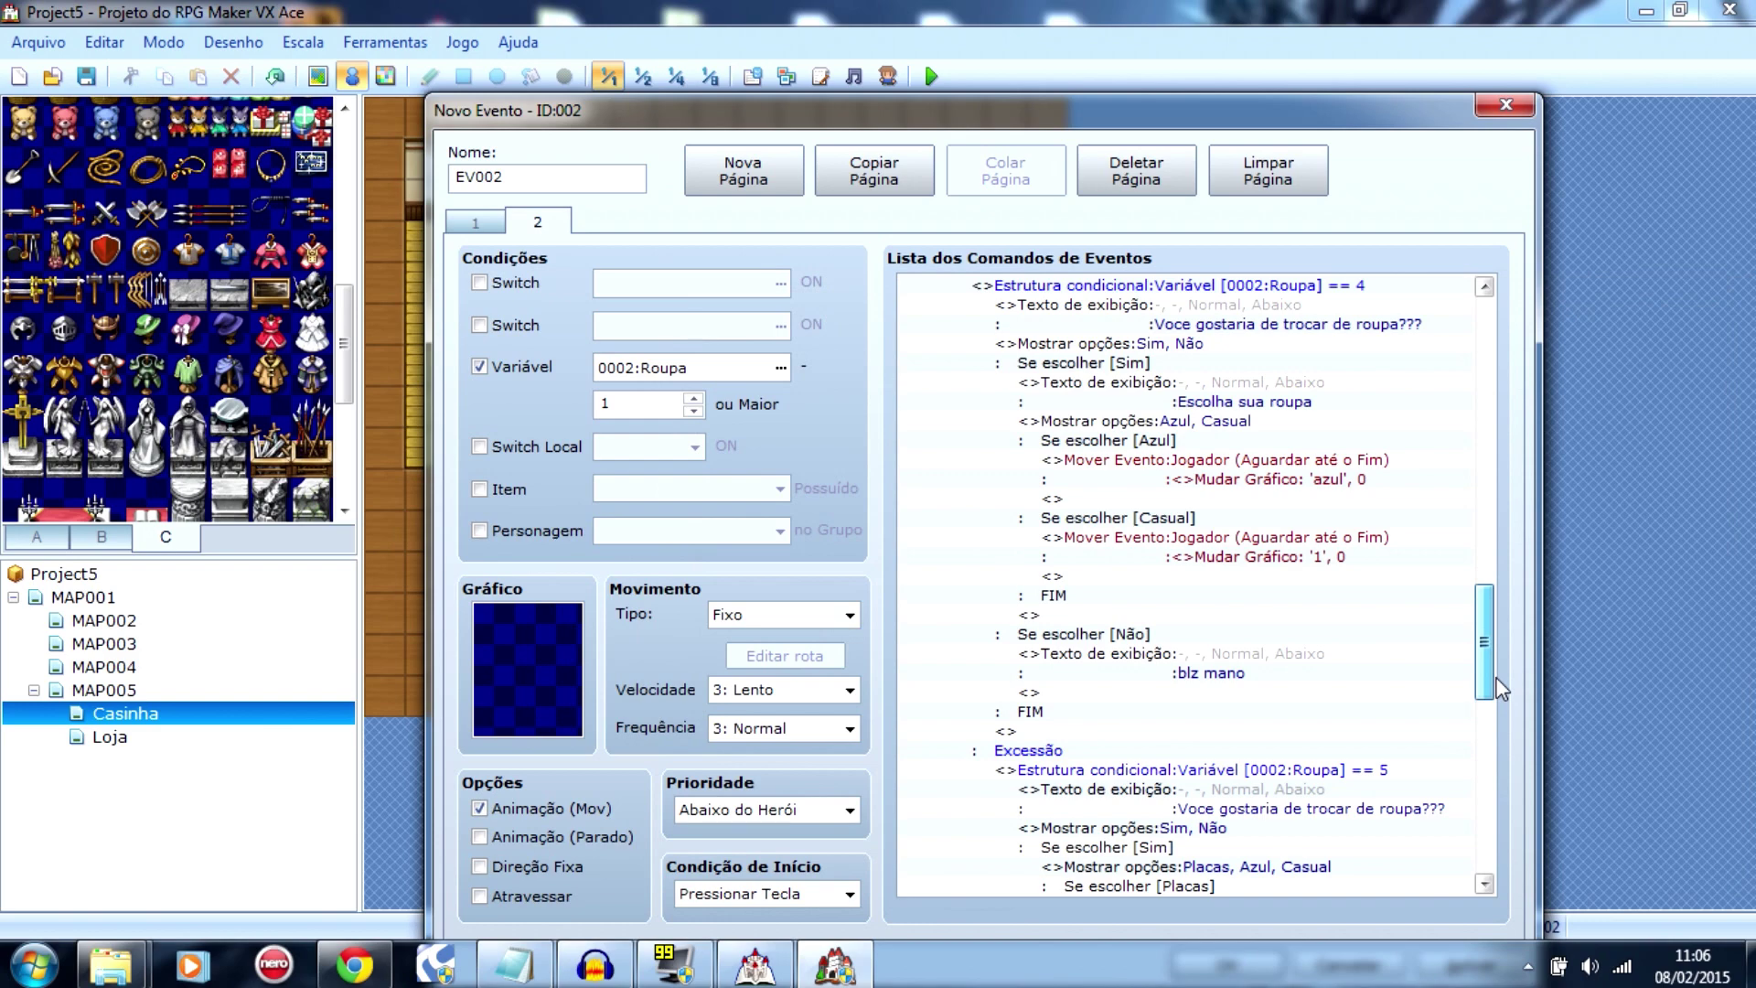
{"action": "left_click_drag", "start_coordinate": [1488, 635], "coordinate": [1493, 704]}
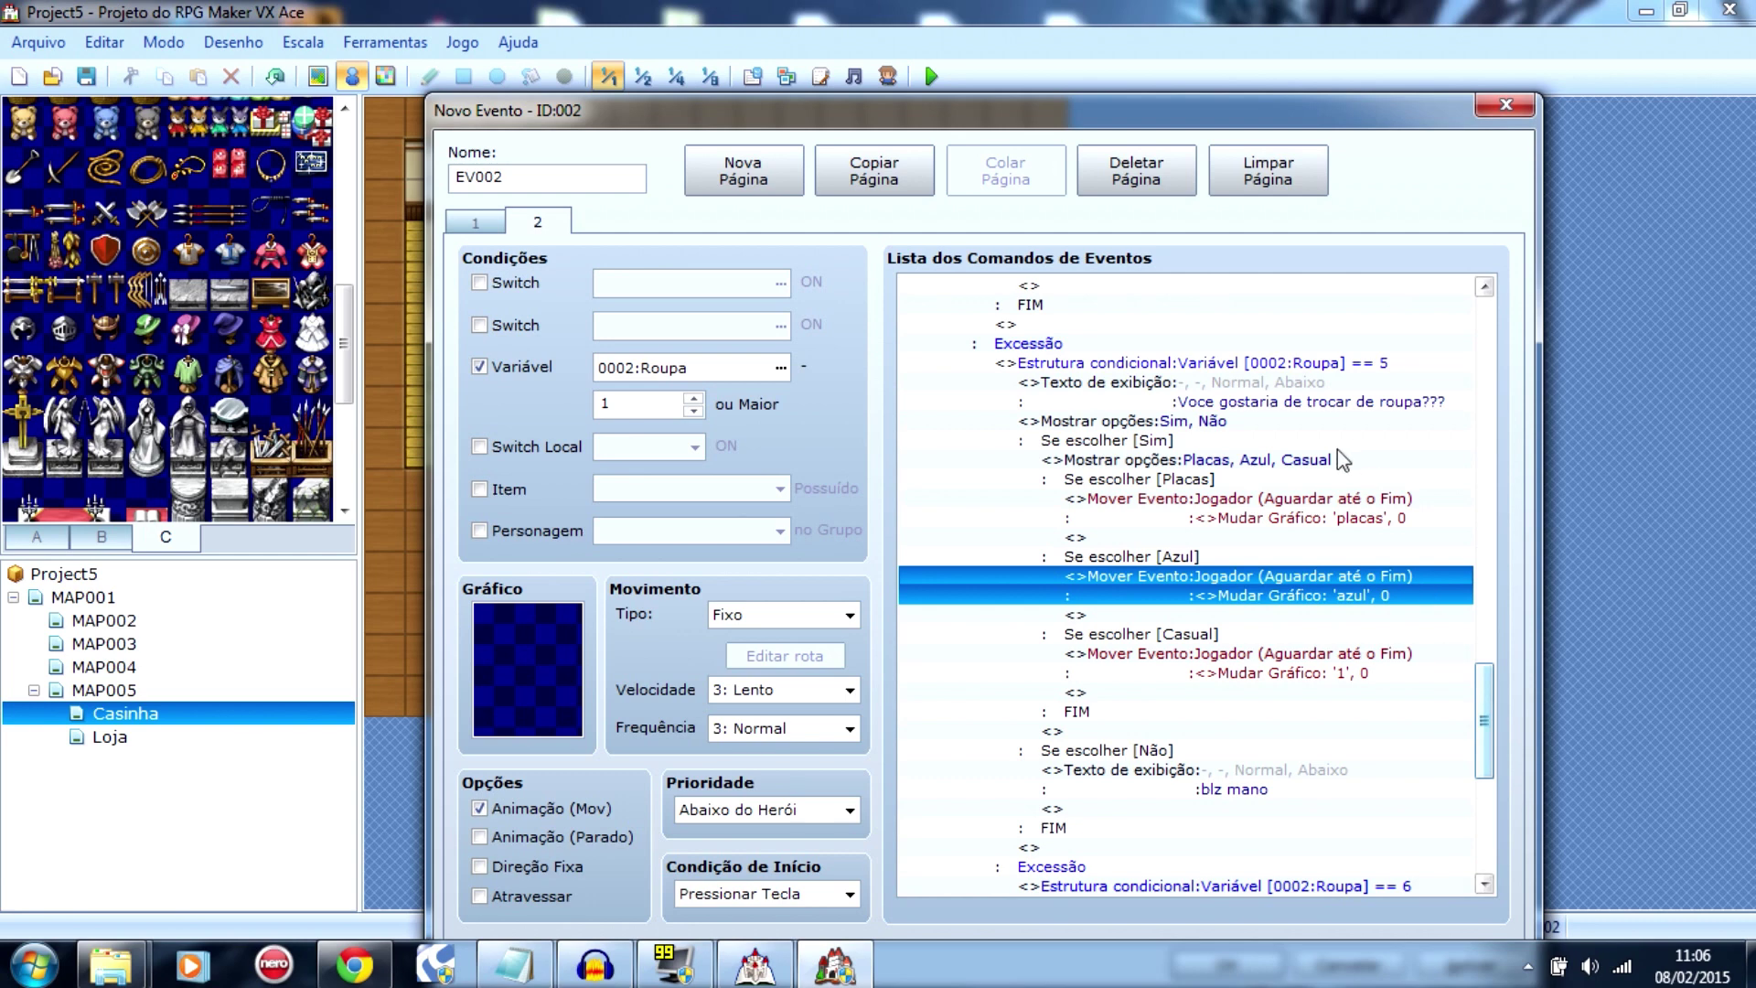
{"action": "left_click", "coordinate": [1143, 459]}
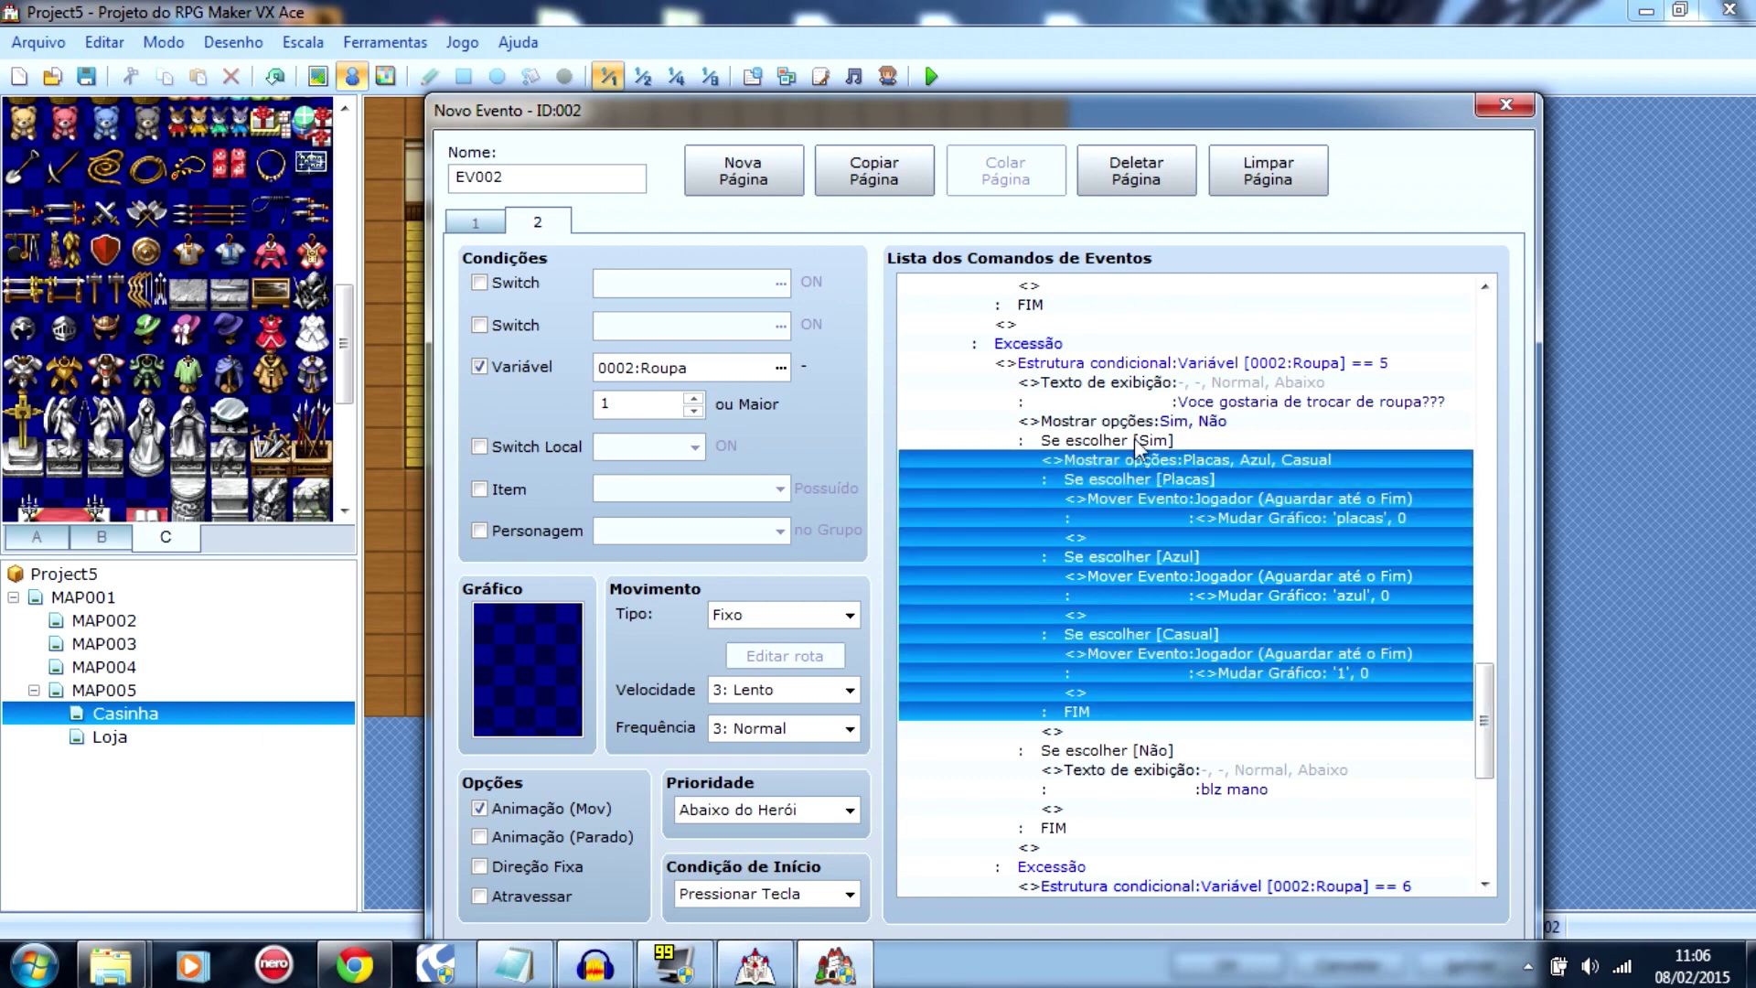
{"action": "left_click_drag", "start_coordinate": [1488, 702], "coordinate": [1486, 816]}
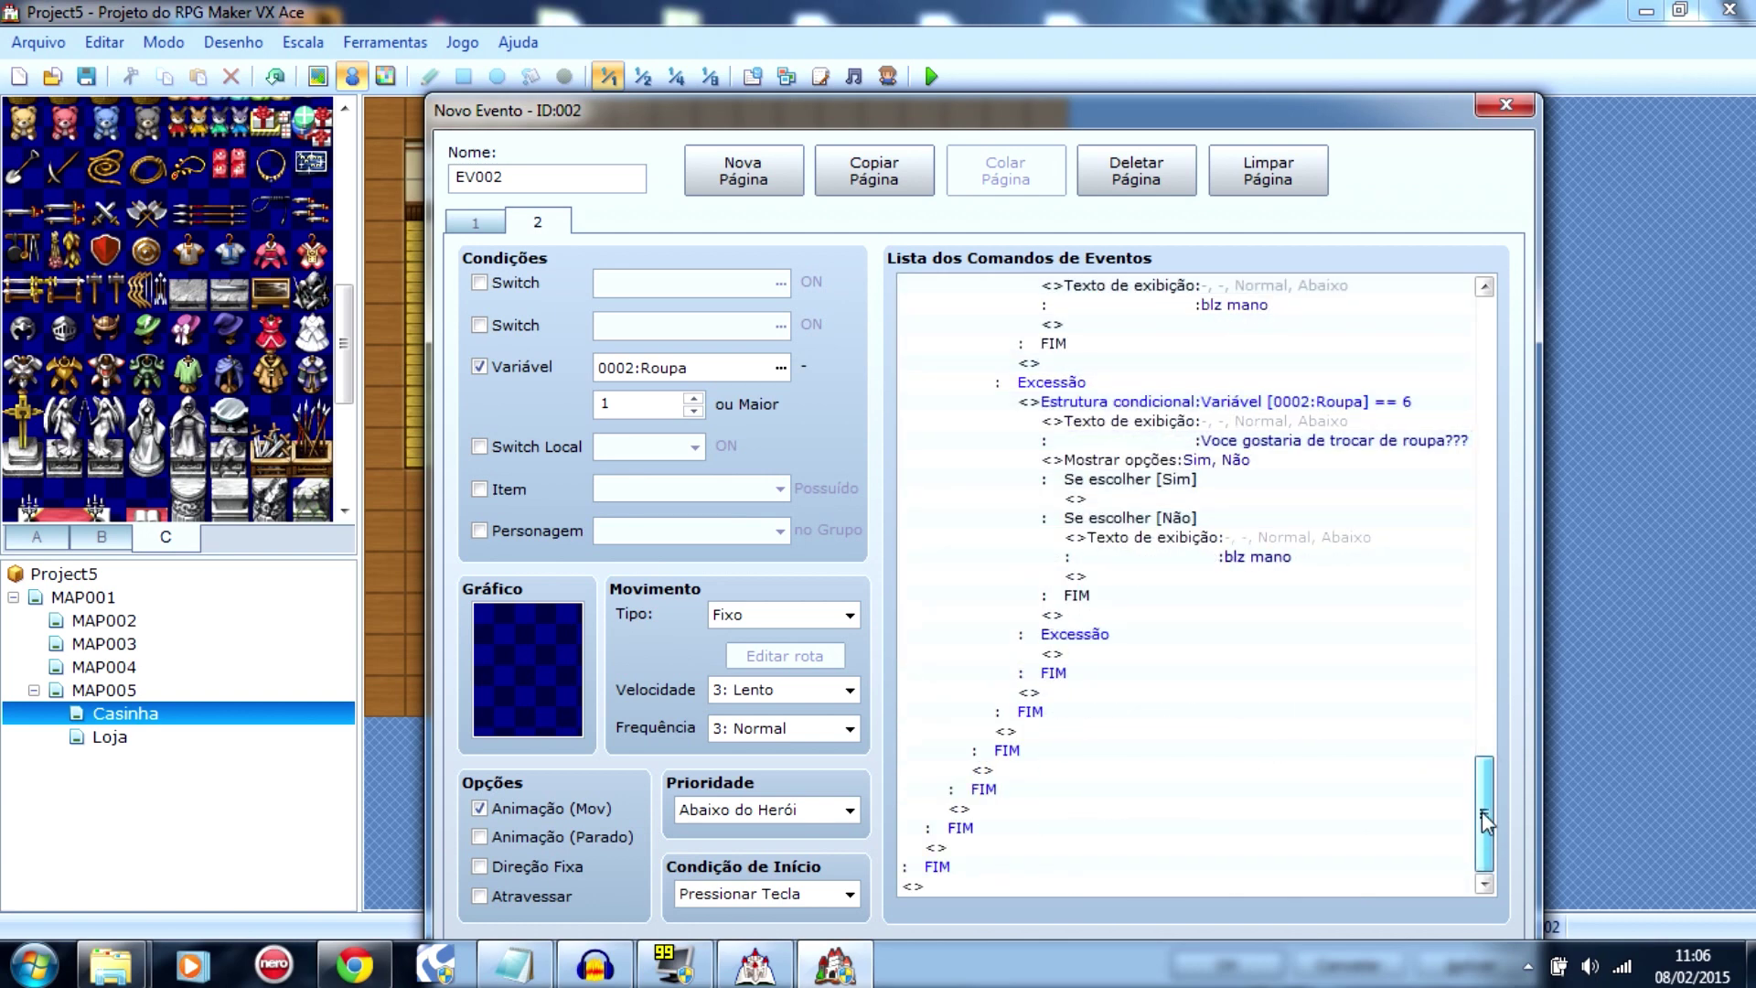
{"action": "left_click", "coordinate": [1167, 494]}
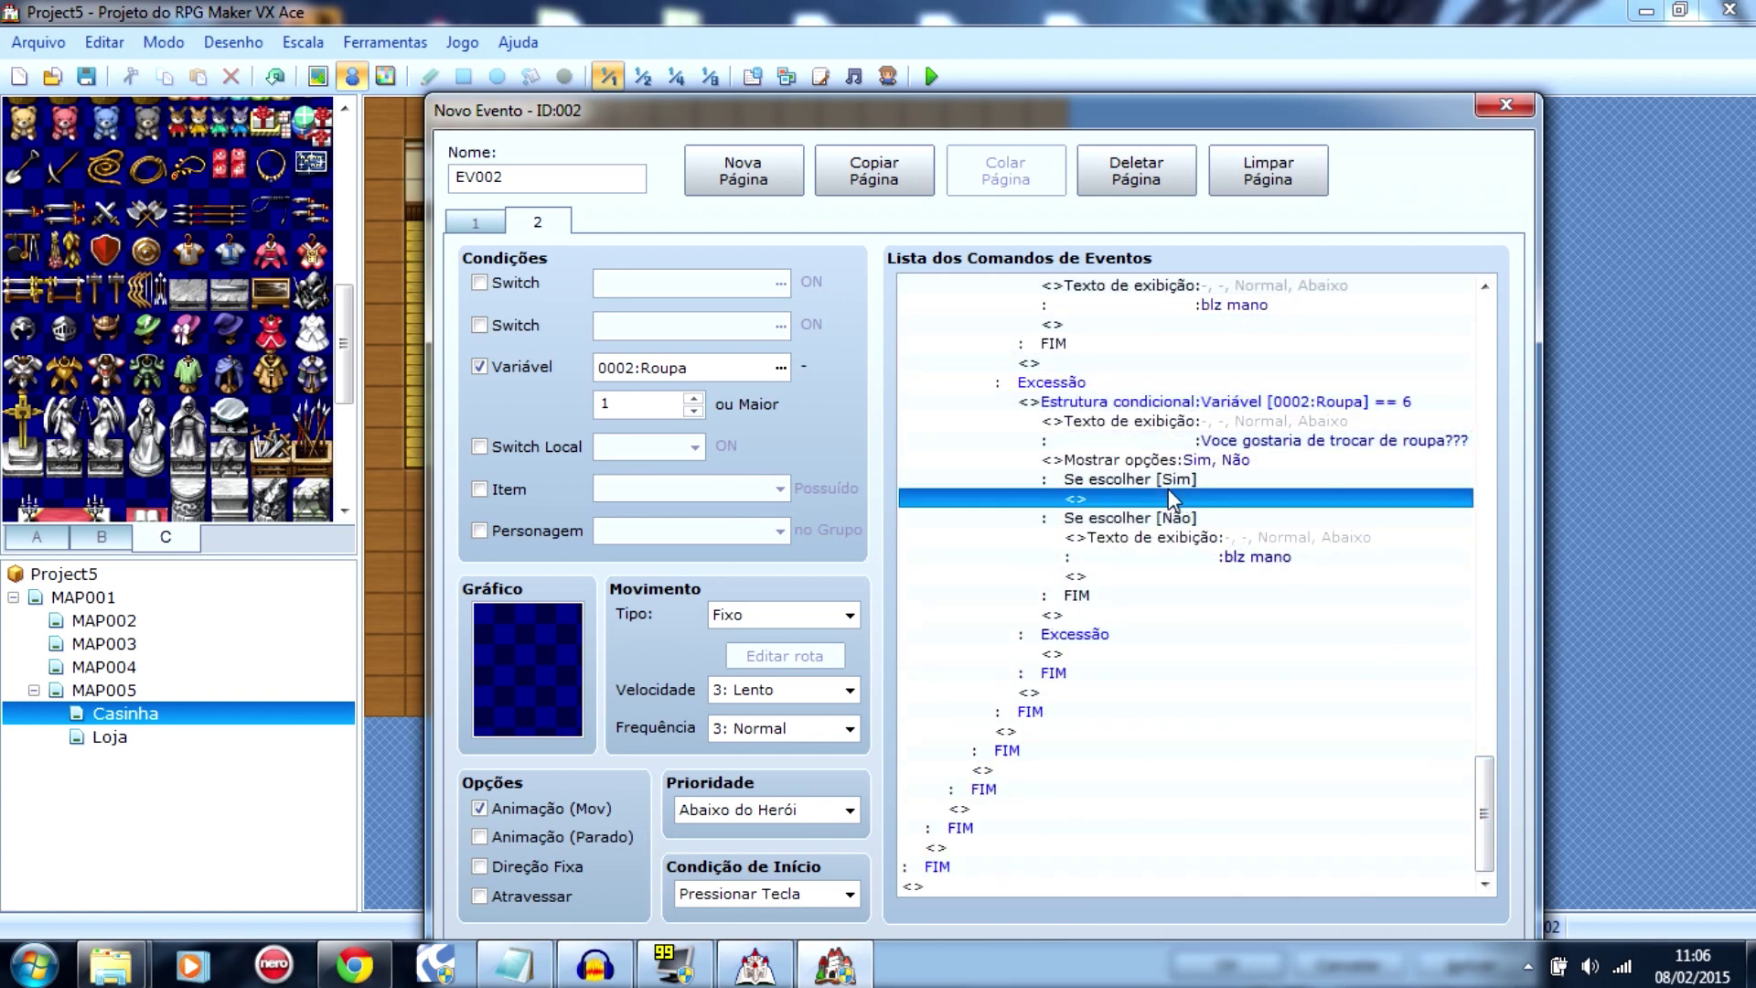
{"action": "key", "text": "ctrl+v"}
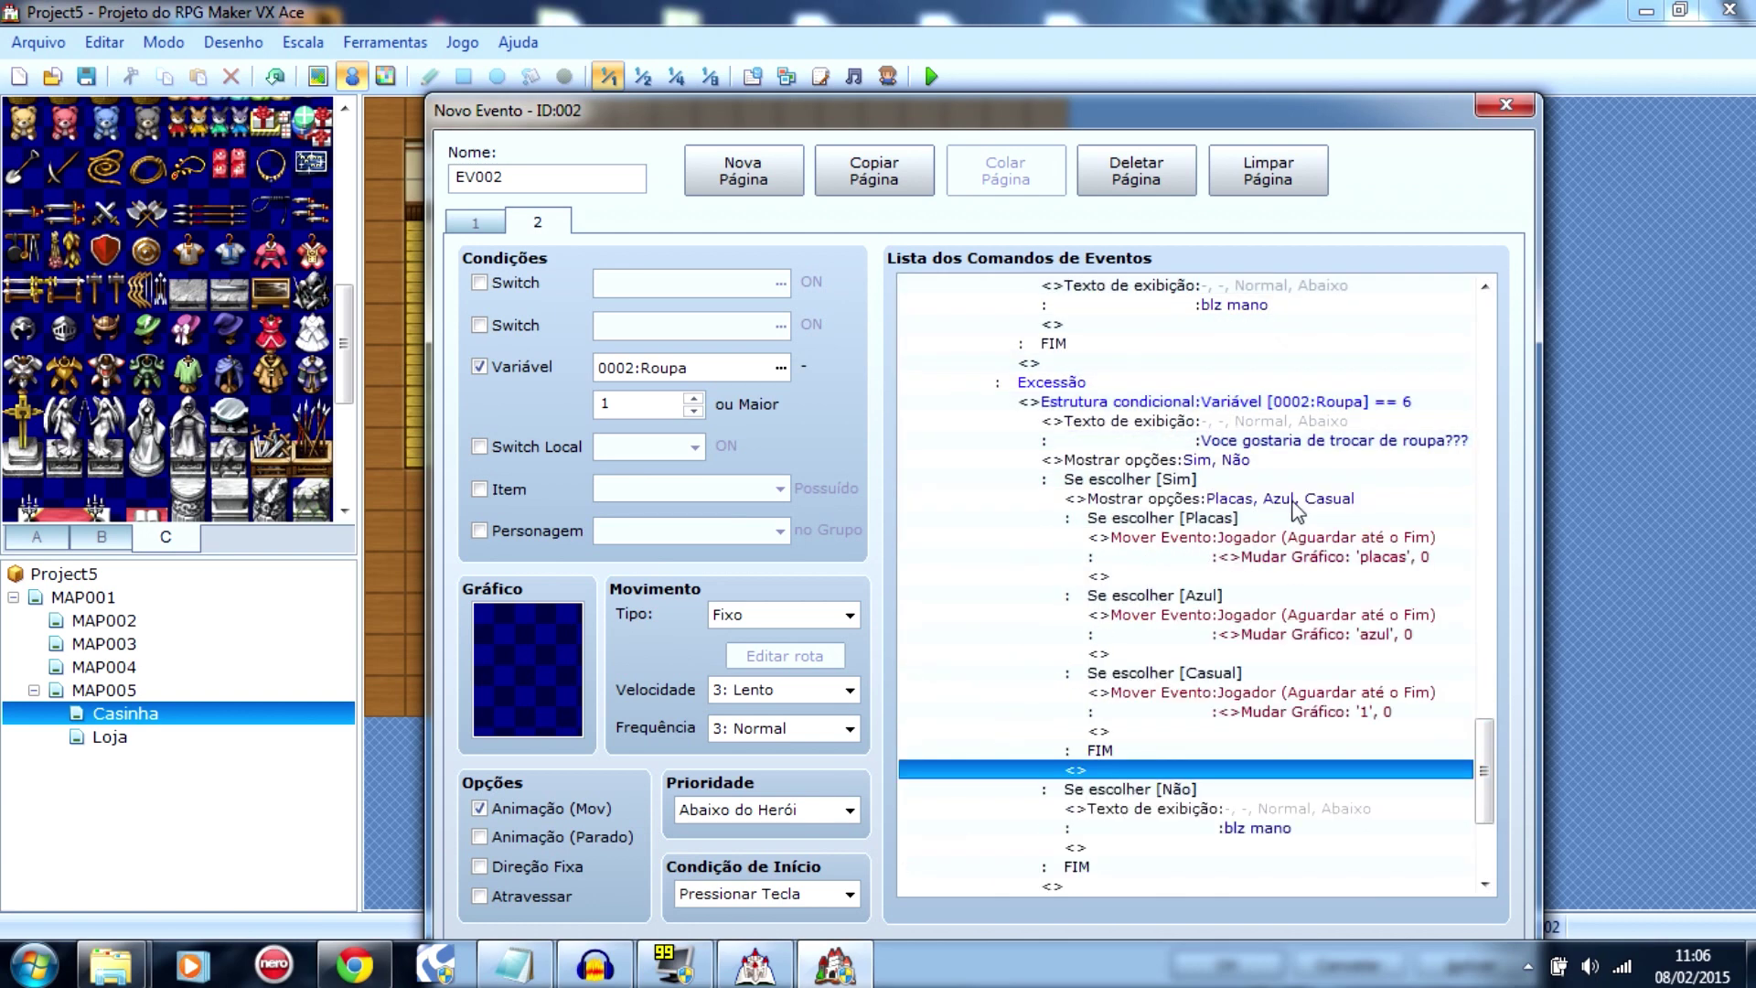
Step: Add "Verde" as the fourth option of the Roupa == 6 branch's outfit choice and set its cancel behaviour to Escolha 4
{"action": "left_click", "coordinate": [1291, 498]}
{"action": "double_click", "coordinate": [1287, 519]}
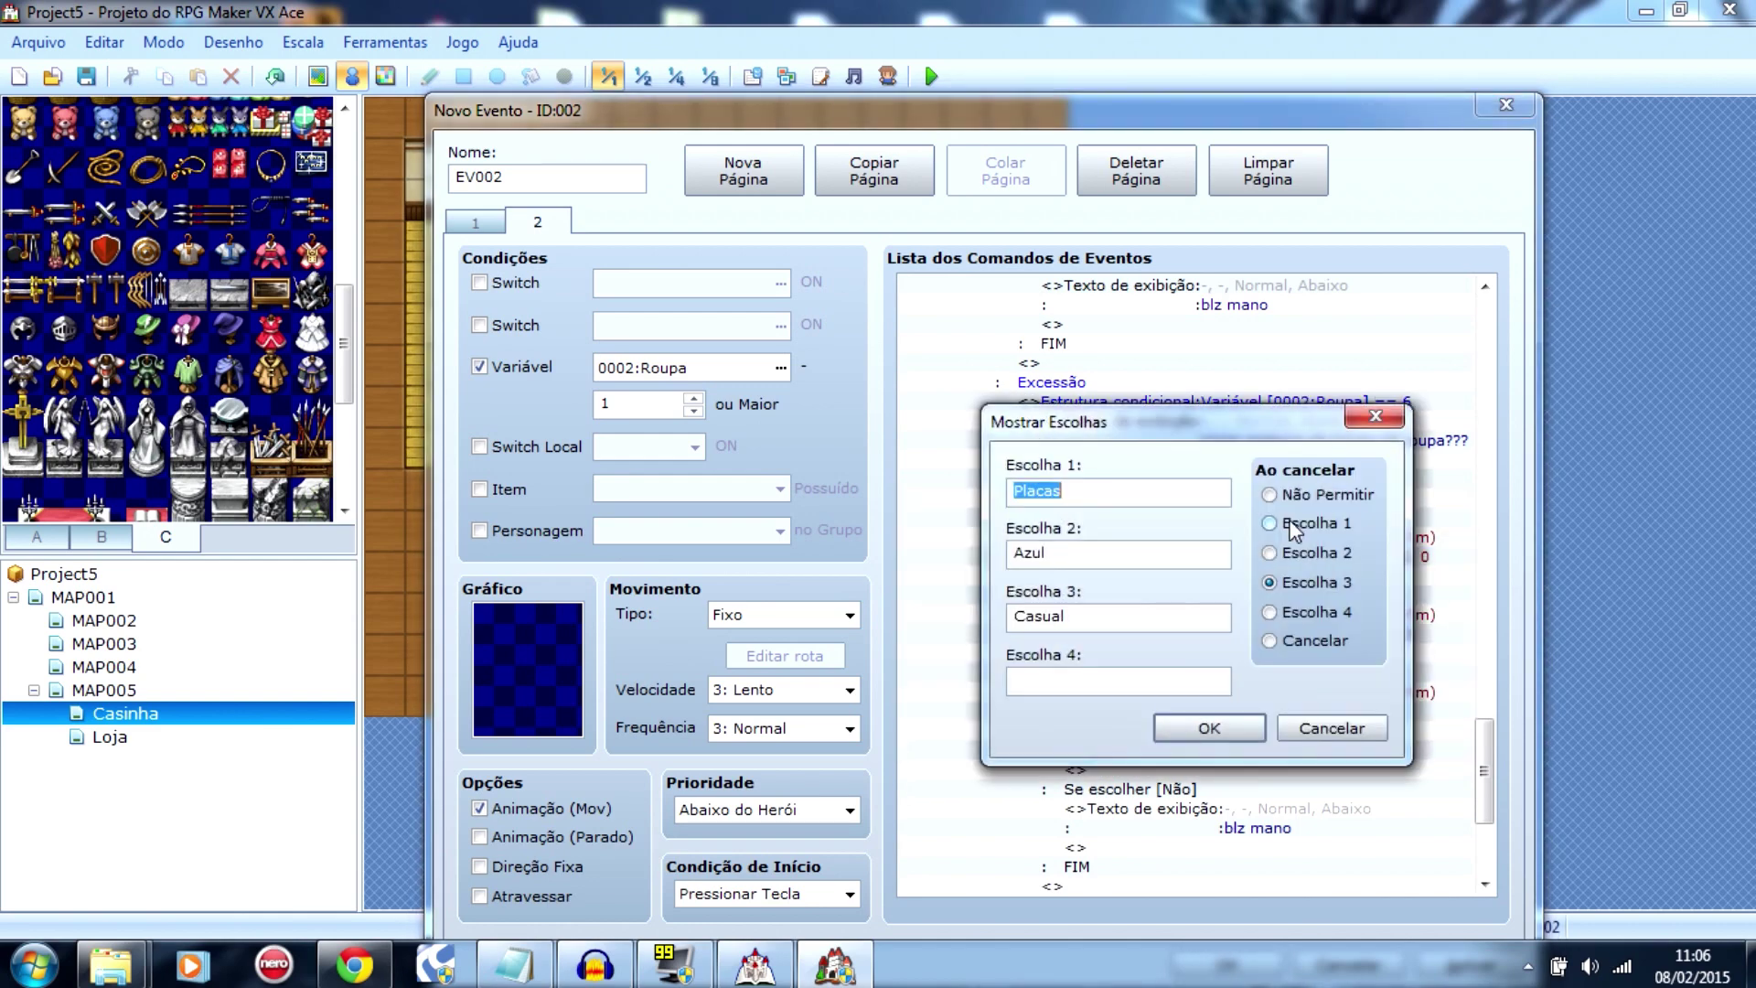
{"action": "left_click_drag", "start_coordinate": [1183, 428], "coordinate": [726, 248]}
{"action": "left_click", "coordinate": [793, 431]}
{"action": "left_click", "coordinate": [829, 419]}
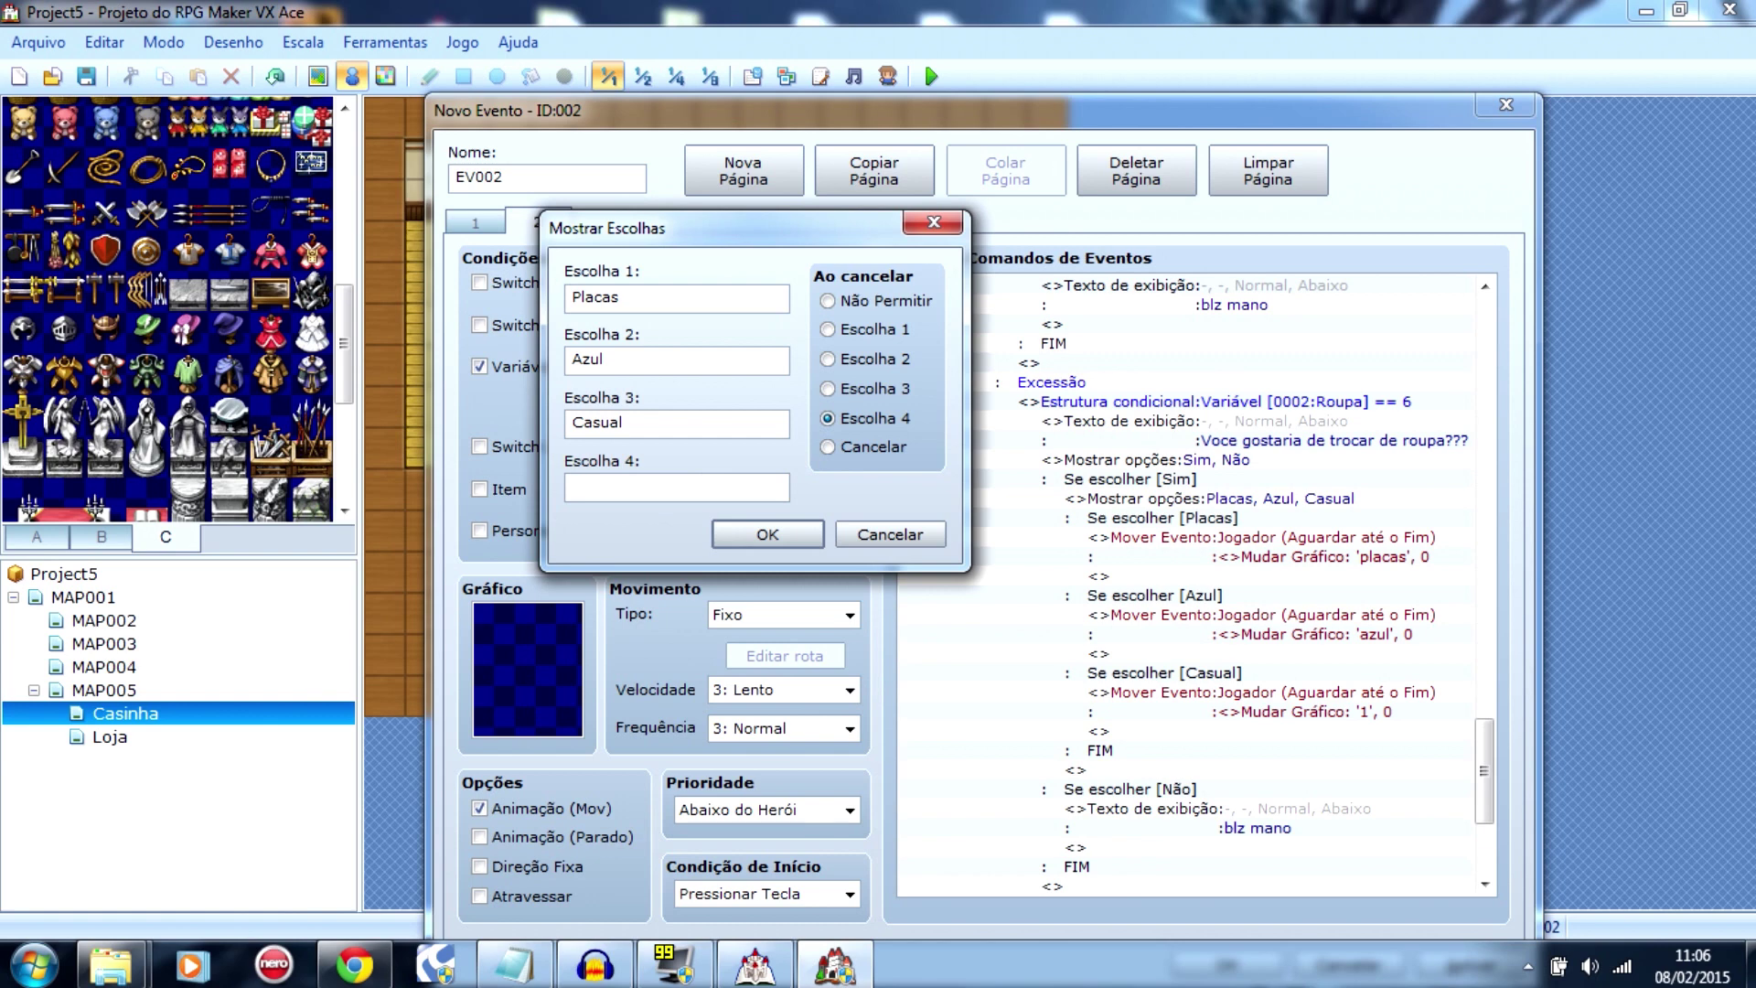
{"action": "type", "text": "Verde"}
{"action": "left_click", "coordinate": [751, 539]}
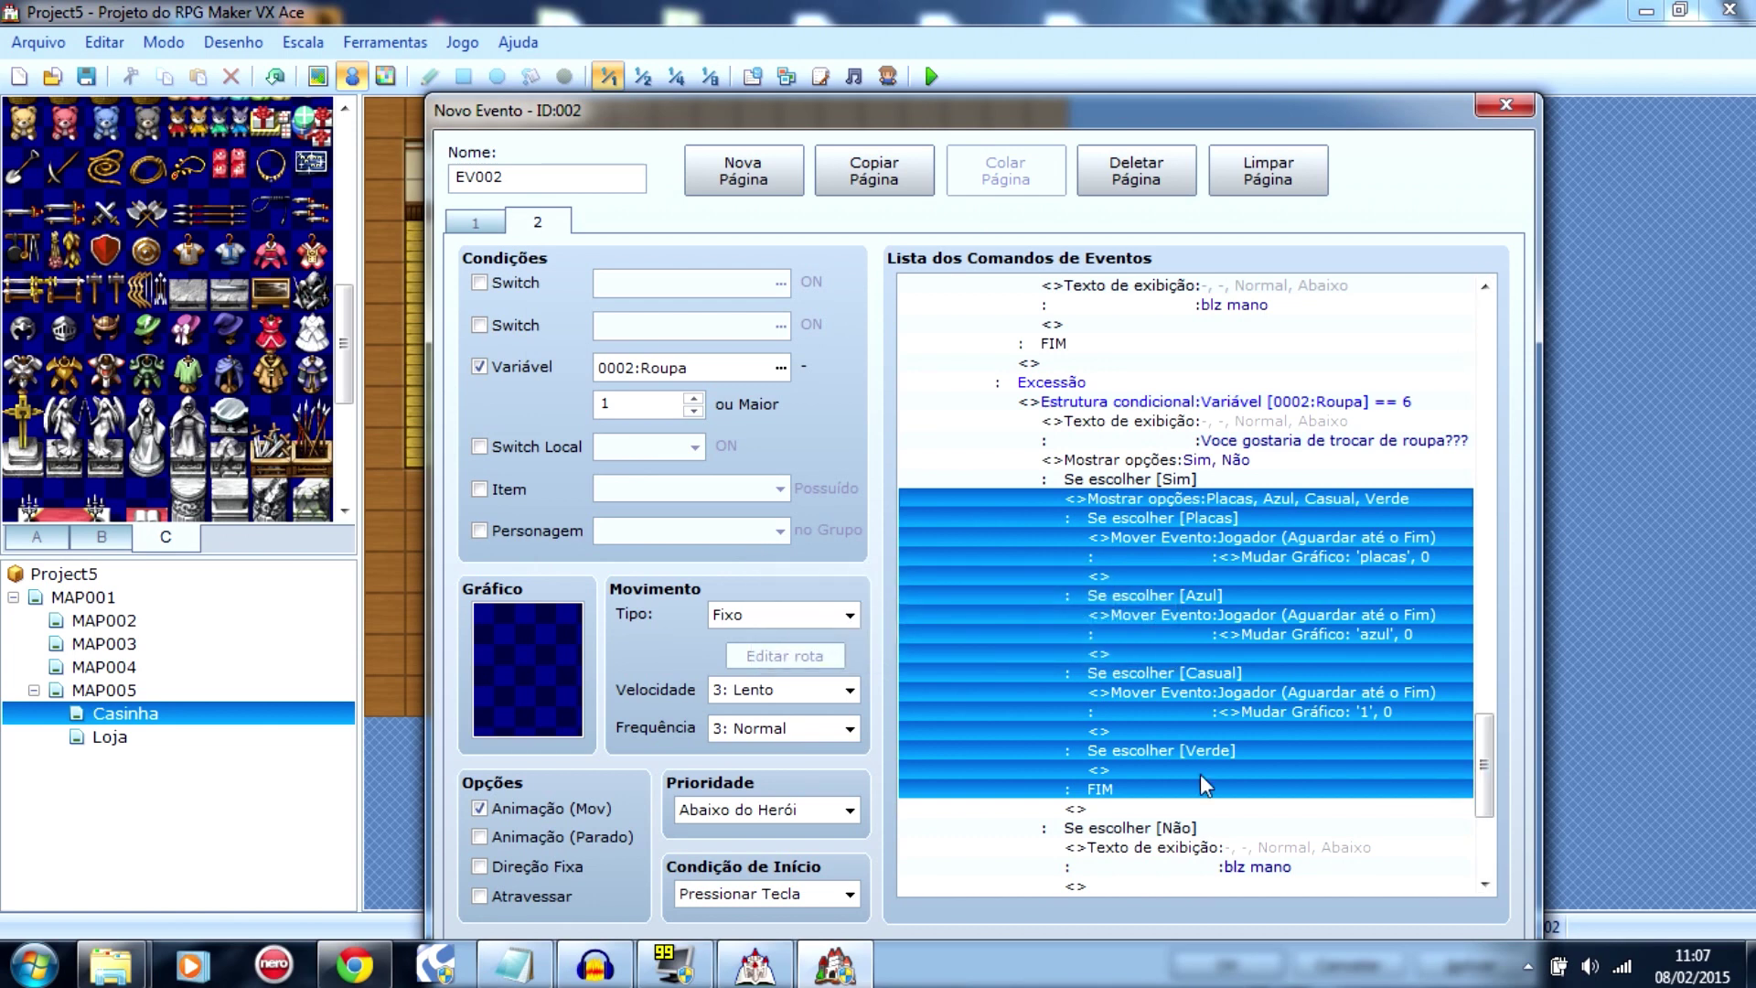
Step: Add a Mover Evento command under the Roupa == 6 branch's Verde choice that changes the Jogador's graphic to 'verde'
{"action": "left_click", "coordinate": [1173, 770]}
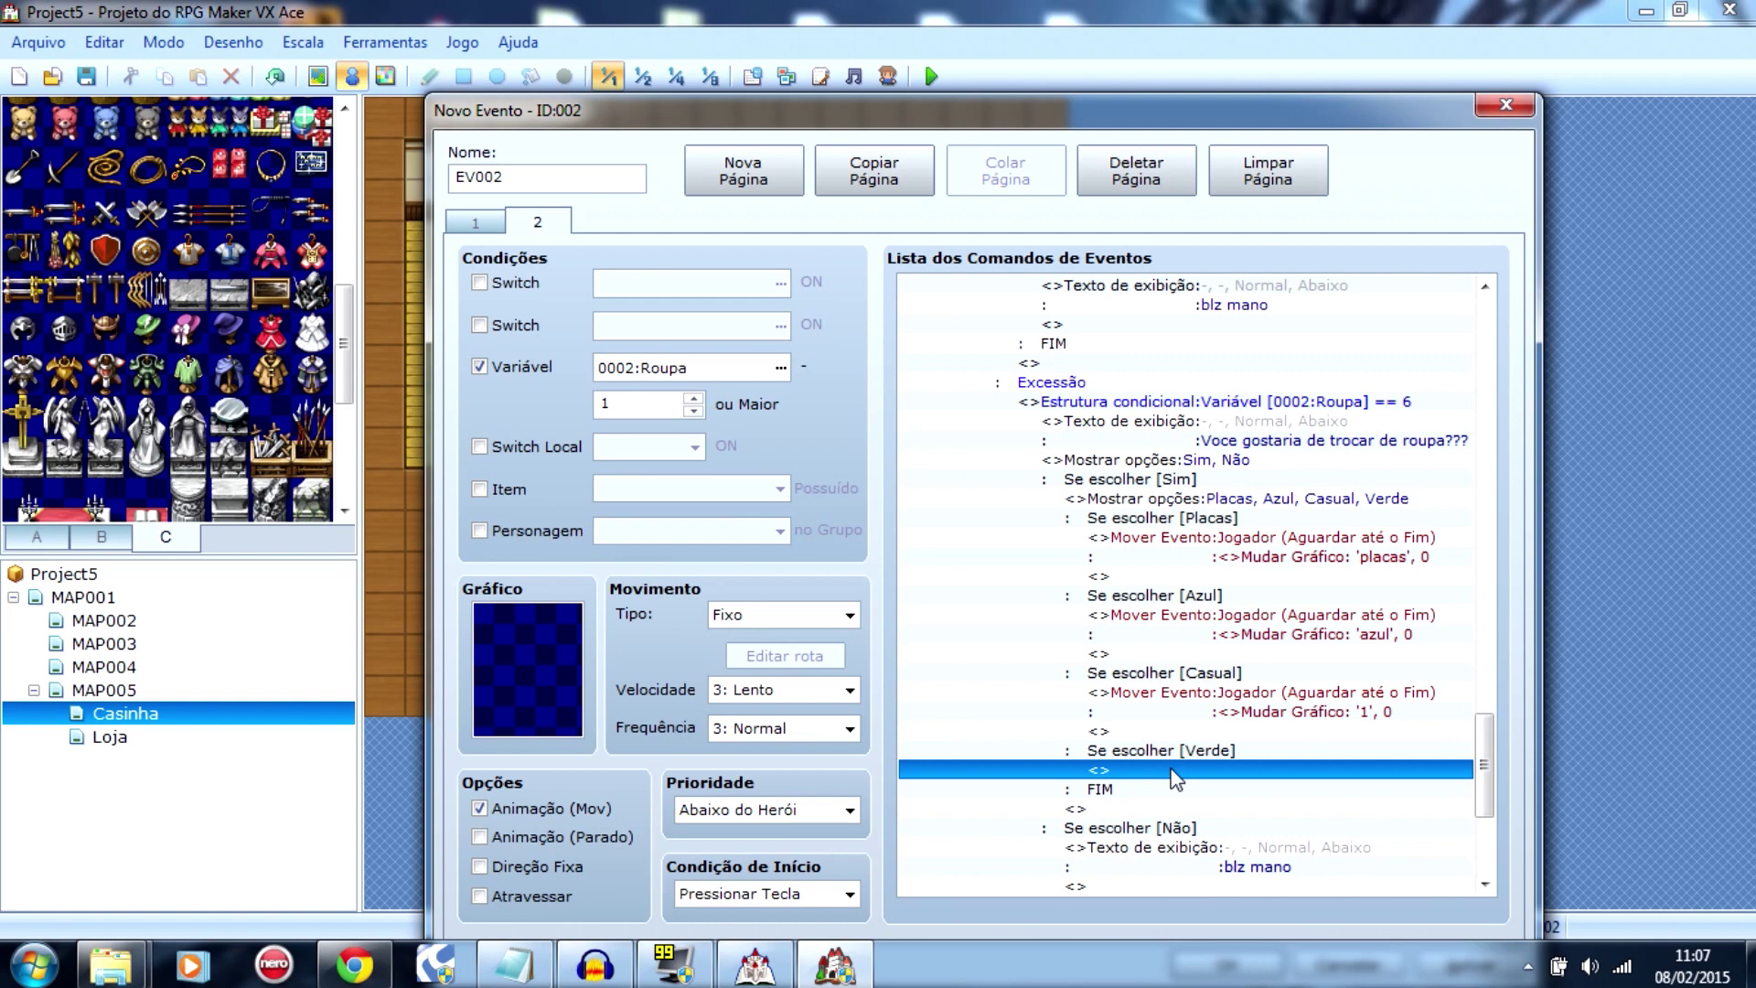
{"action": "double_click", "coordinate": [1176, 772]}
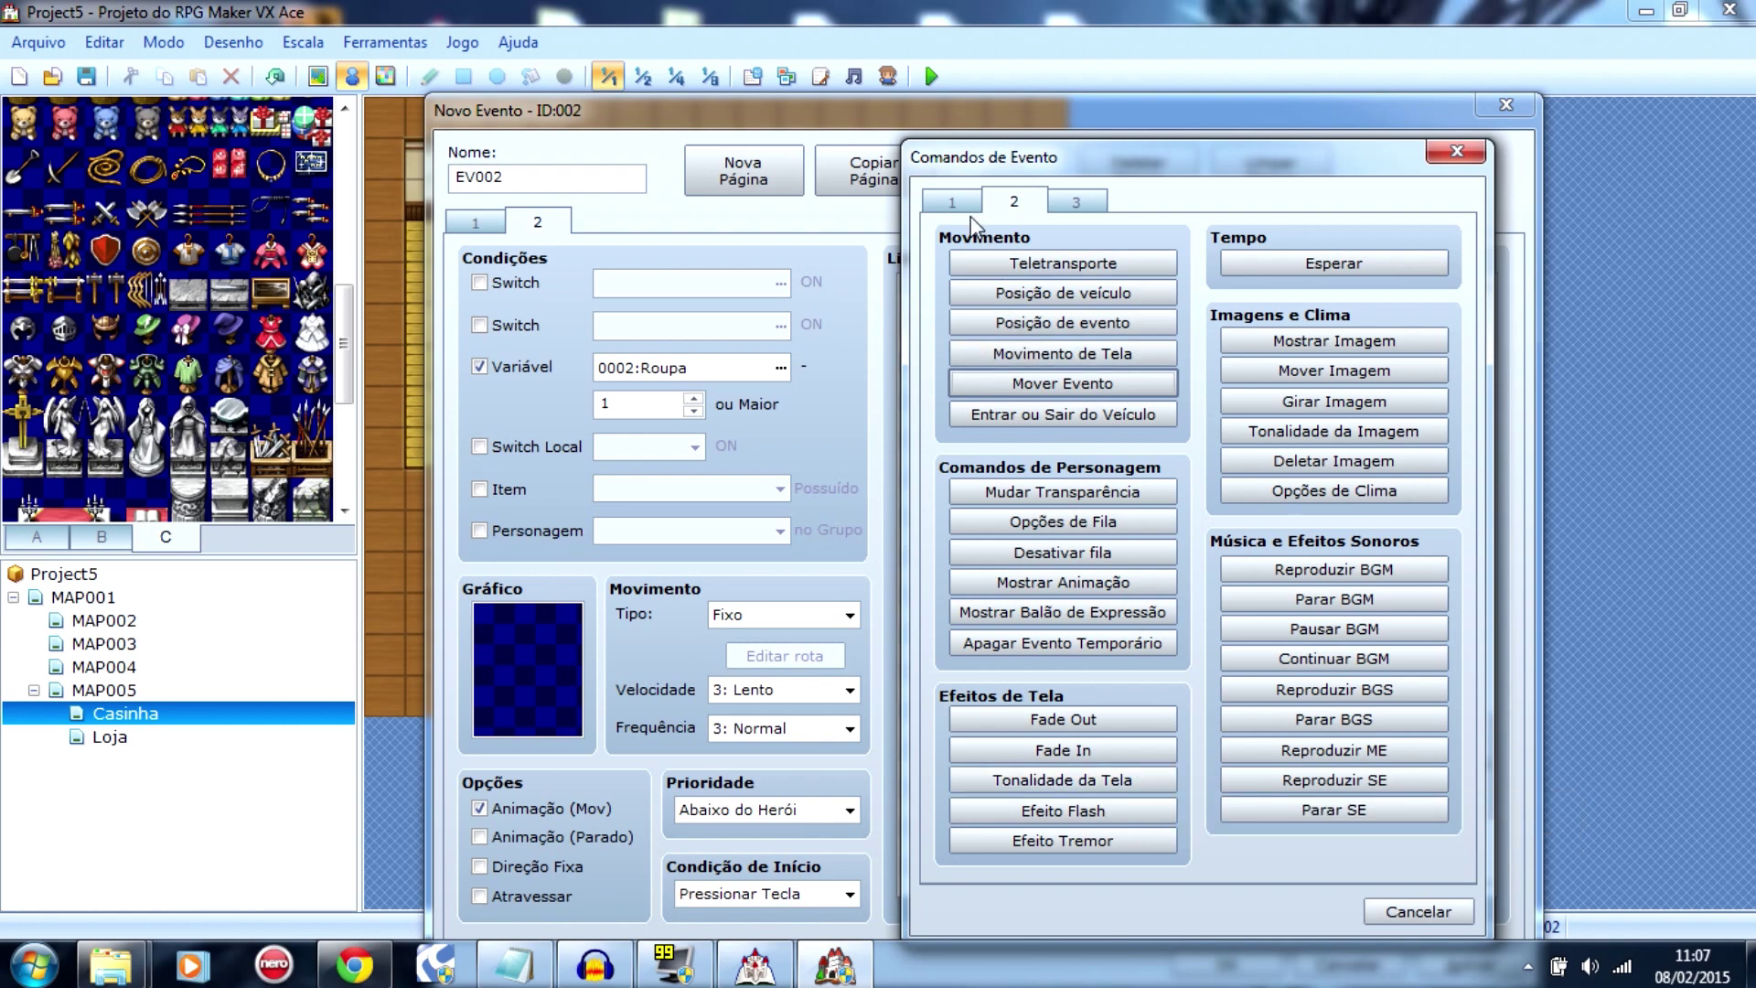
{"action": "left_click", "coordinate": [1016, 384]}
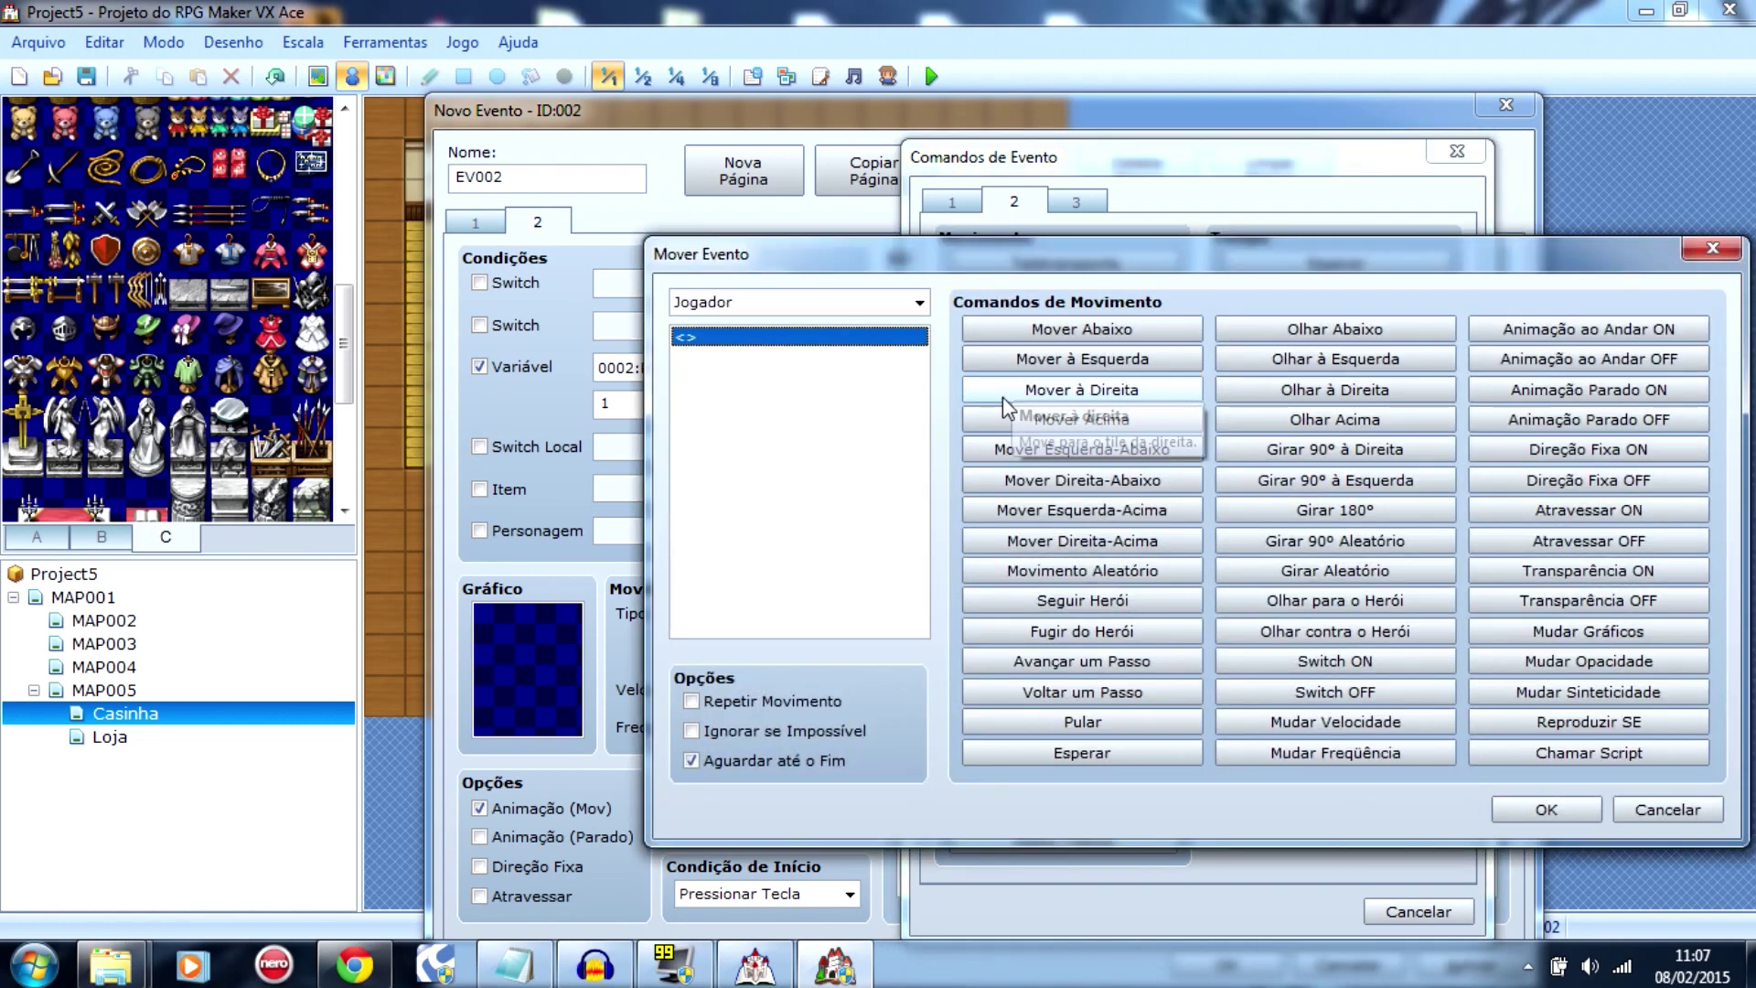
{"action": "left_click", "coordinate": [1548, 634]}
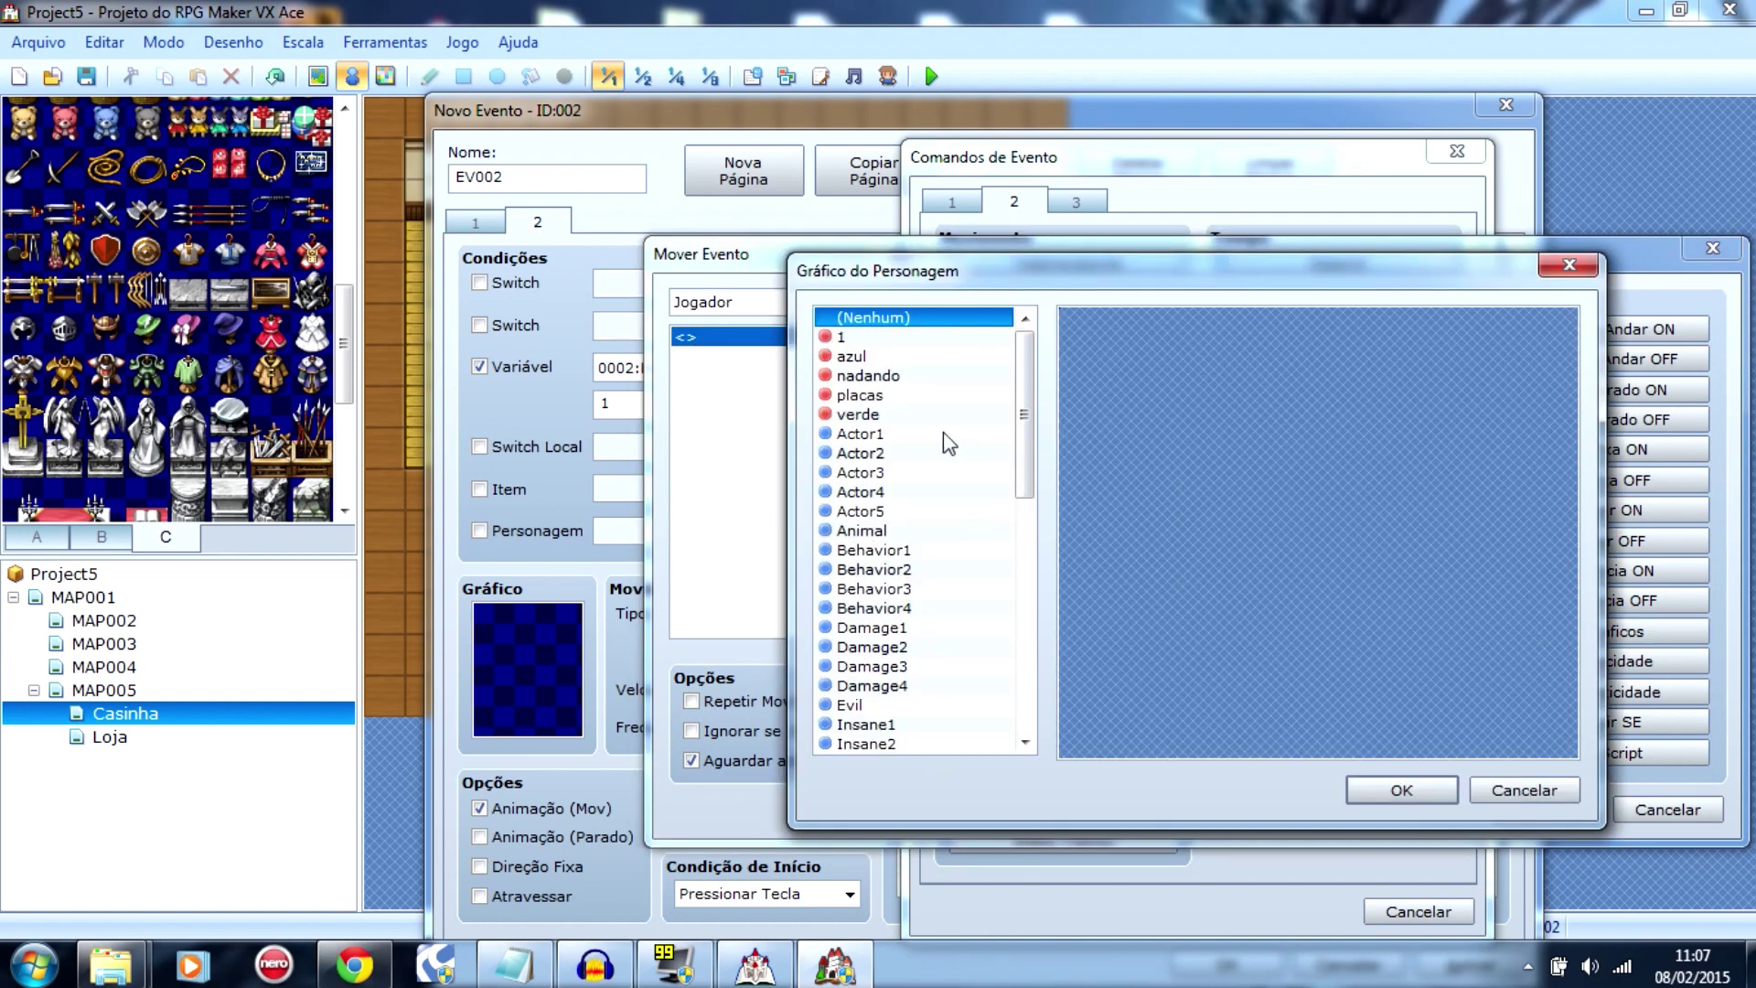
{"action": "left_click", "coordinate": [860, 415]}
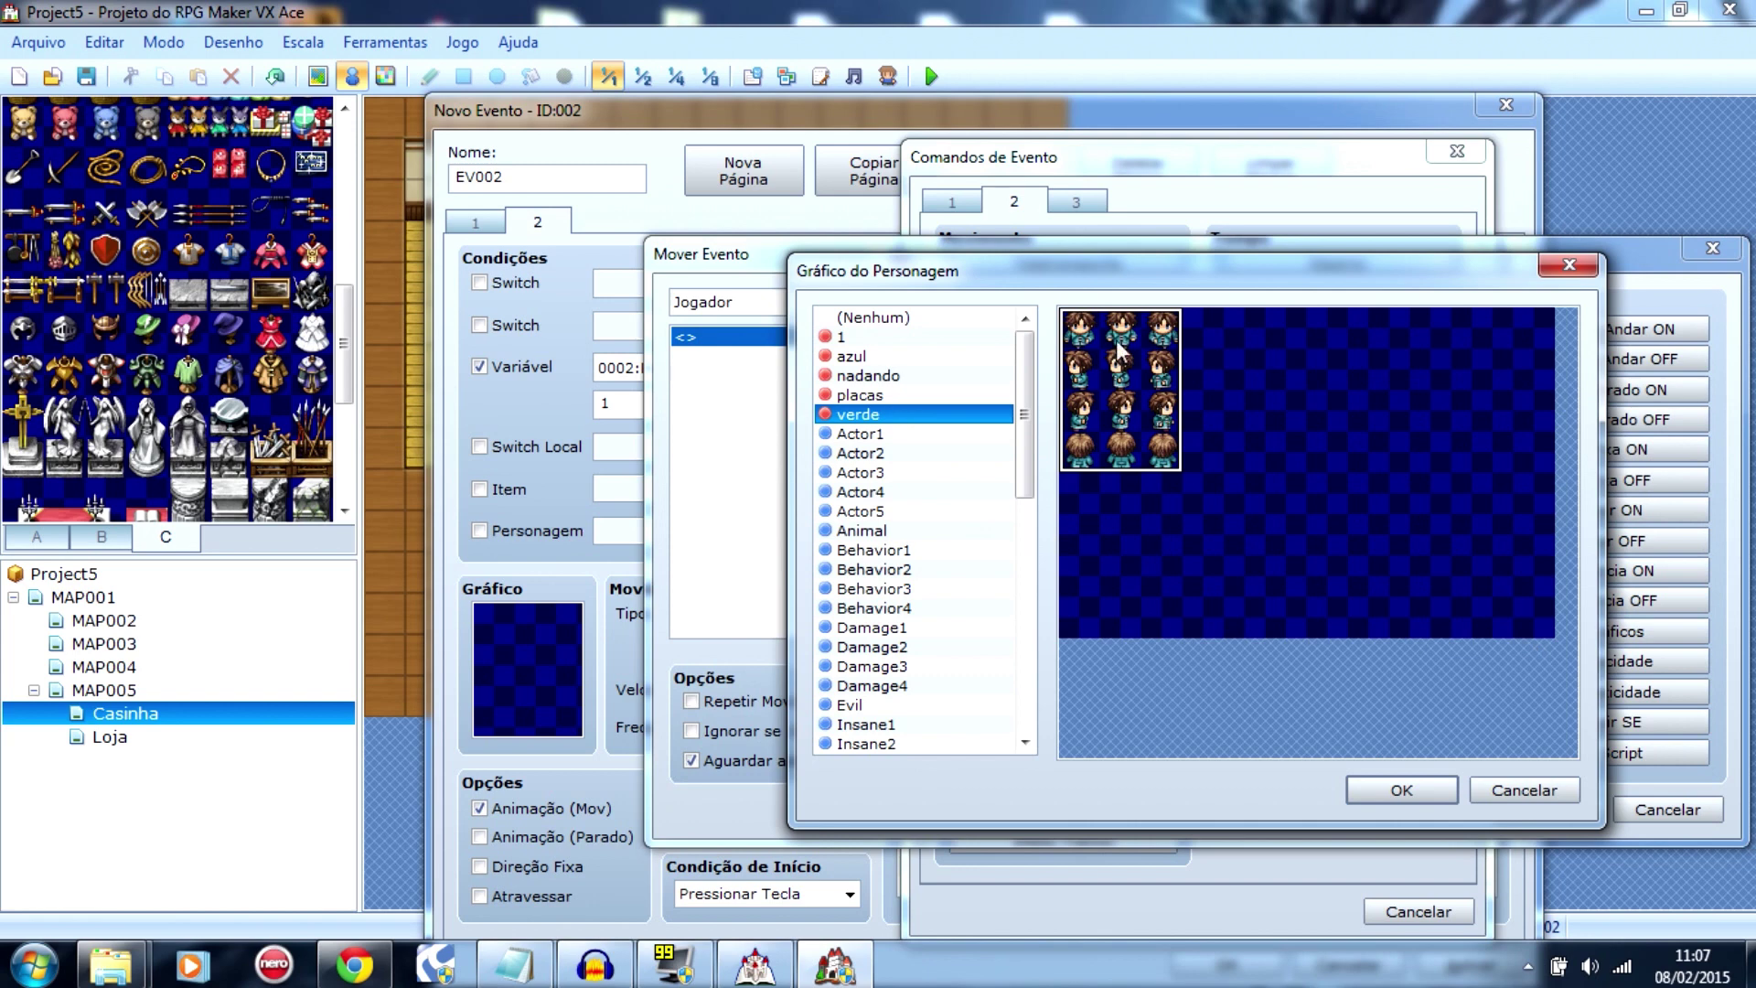
{"action": "left_click", "coordinate": [1438, 788]}
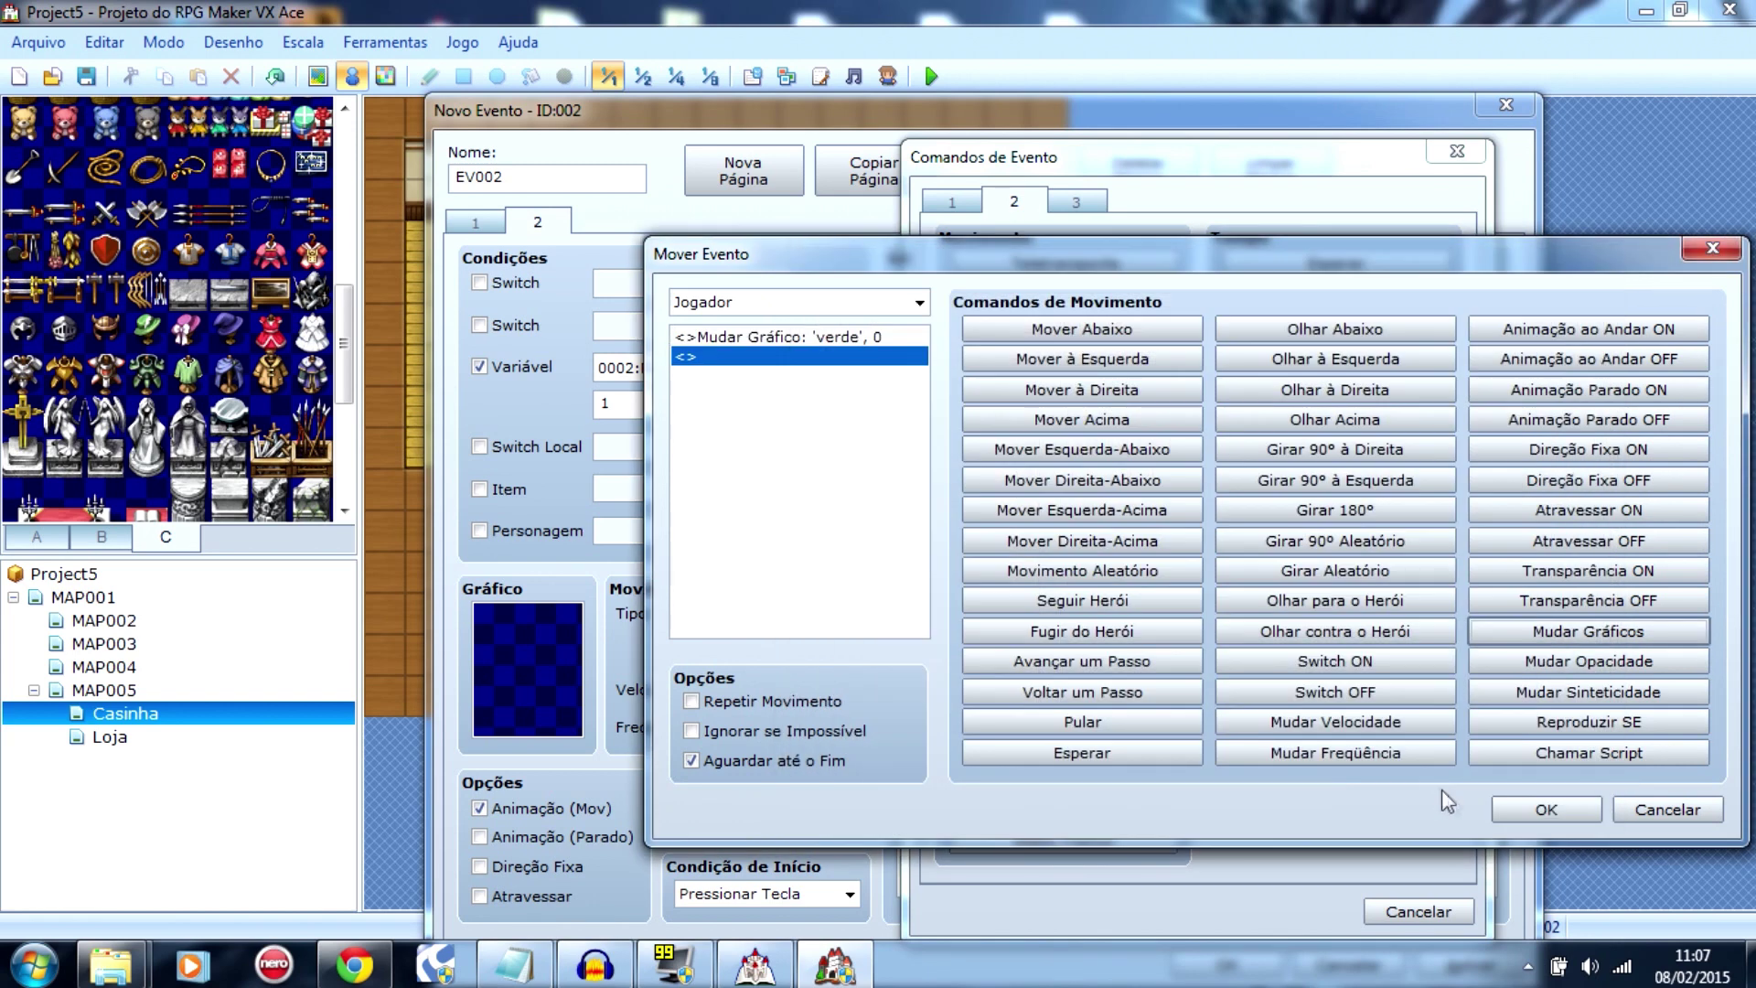
{"action": "left_click", "coordinate": [1499, 811]}
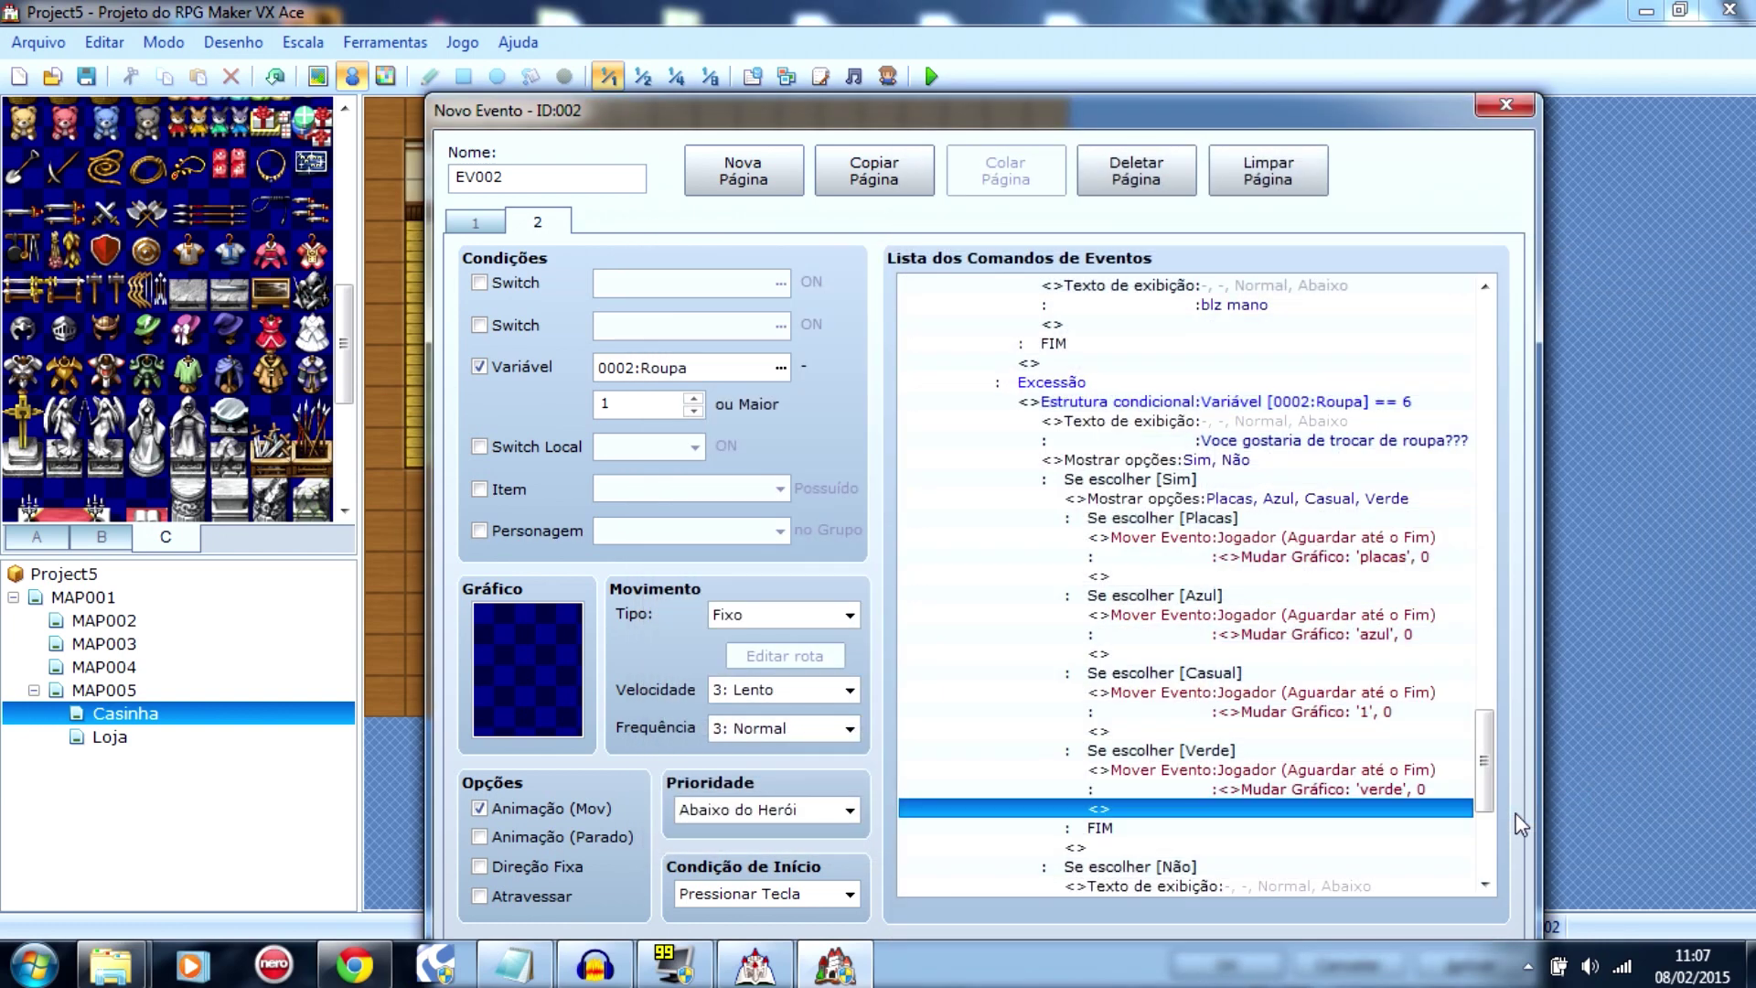
Step: Review the Roupa branches in the event's command list, then apply the changes and close event EV002
{"action": "left_click_drag", "start_coordinate": [1489, 742], "coordinate": [1491, 814]}
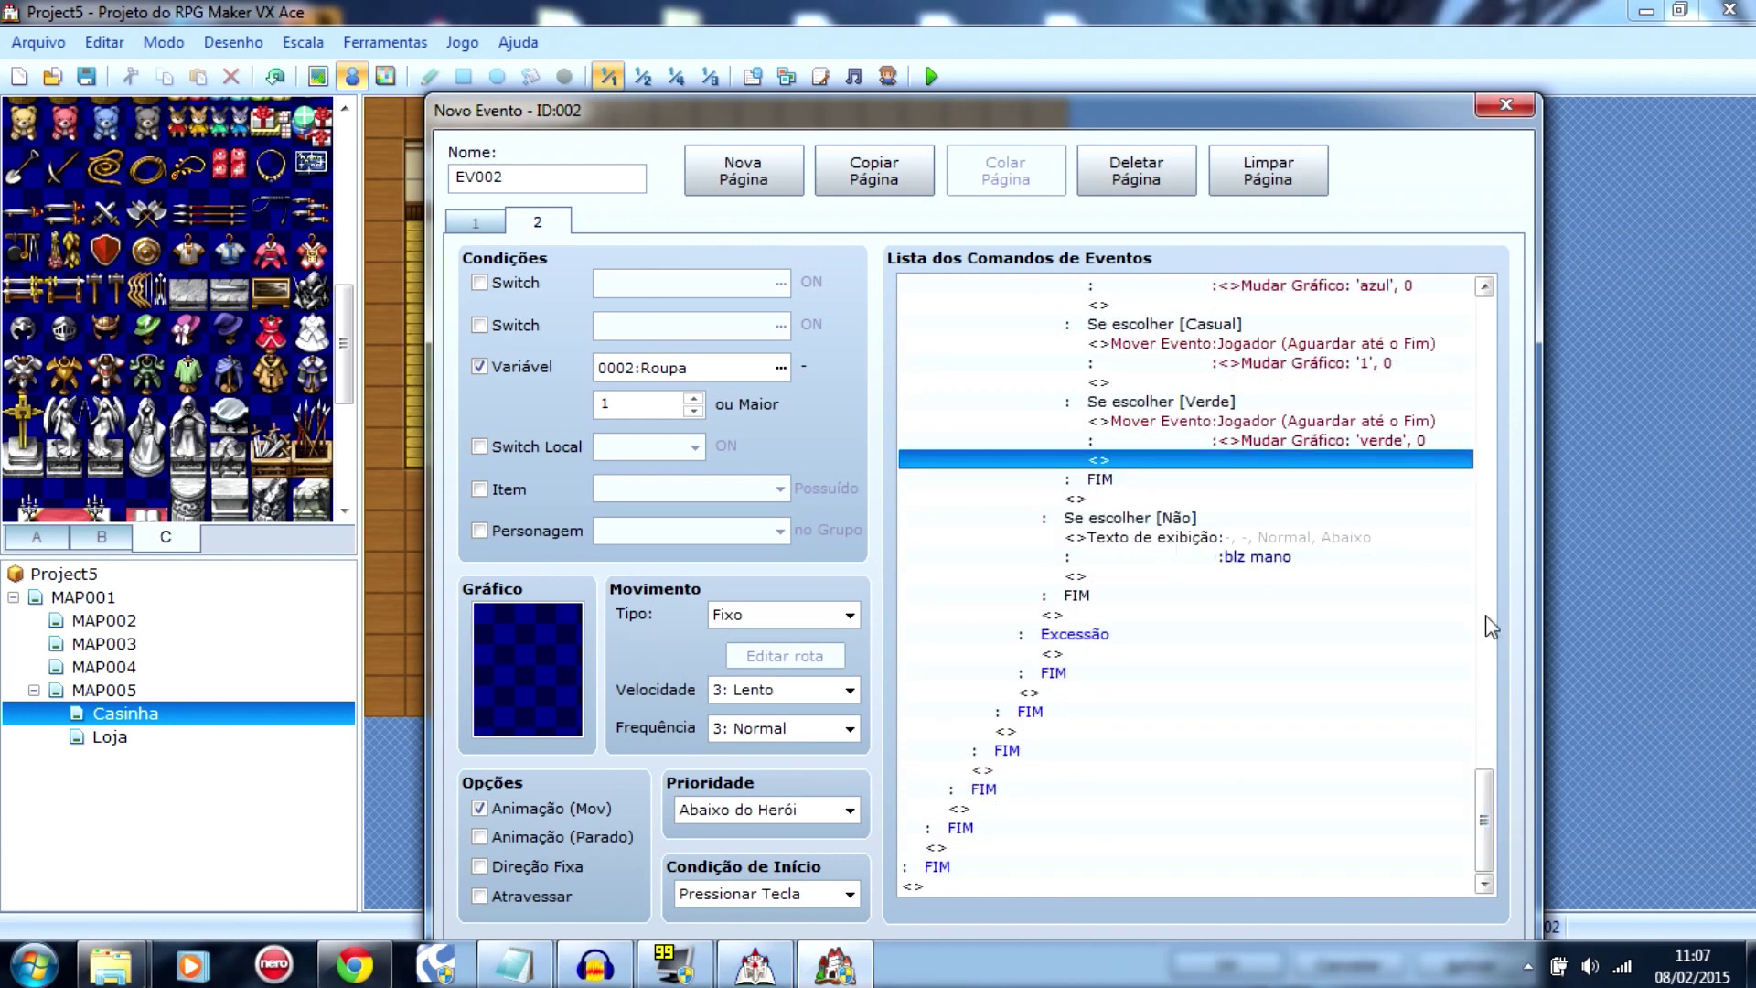
{"action": "left_click_drag", "start_coordinate": [1484, 771], "coordinate": [1525, 556]}
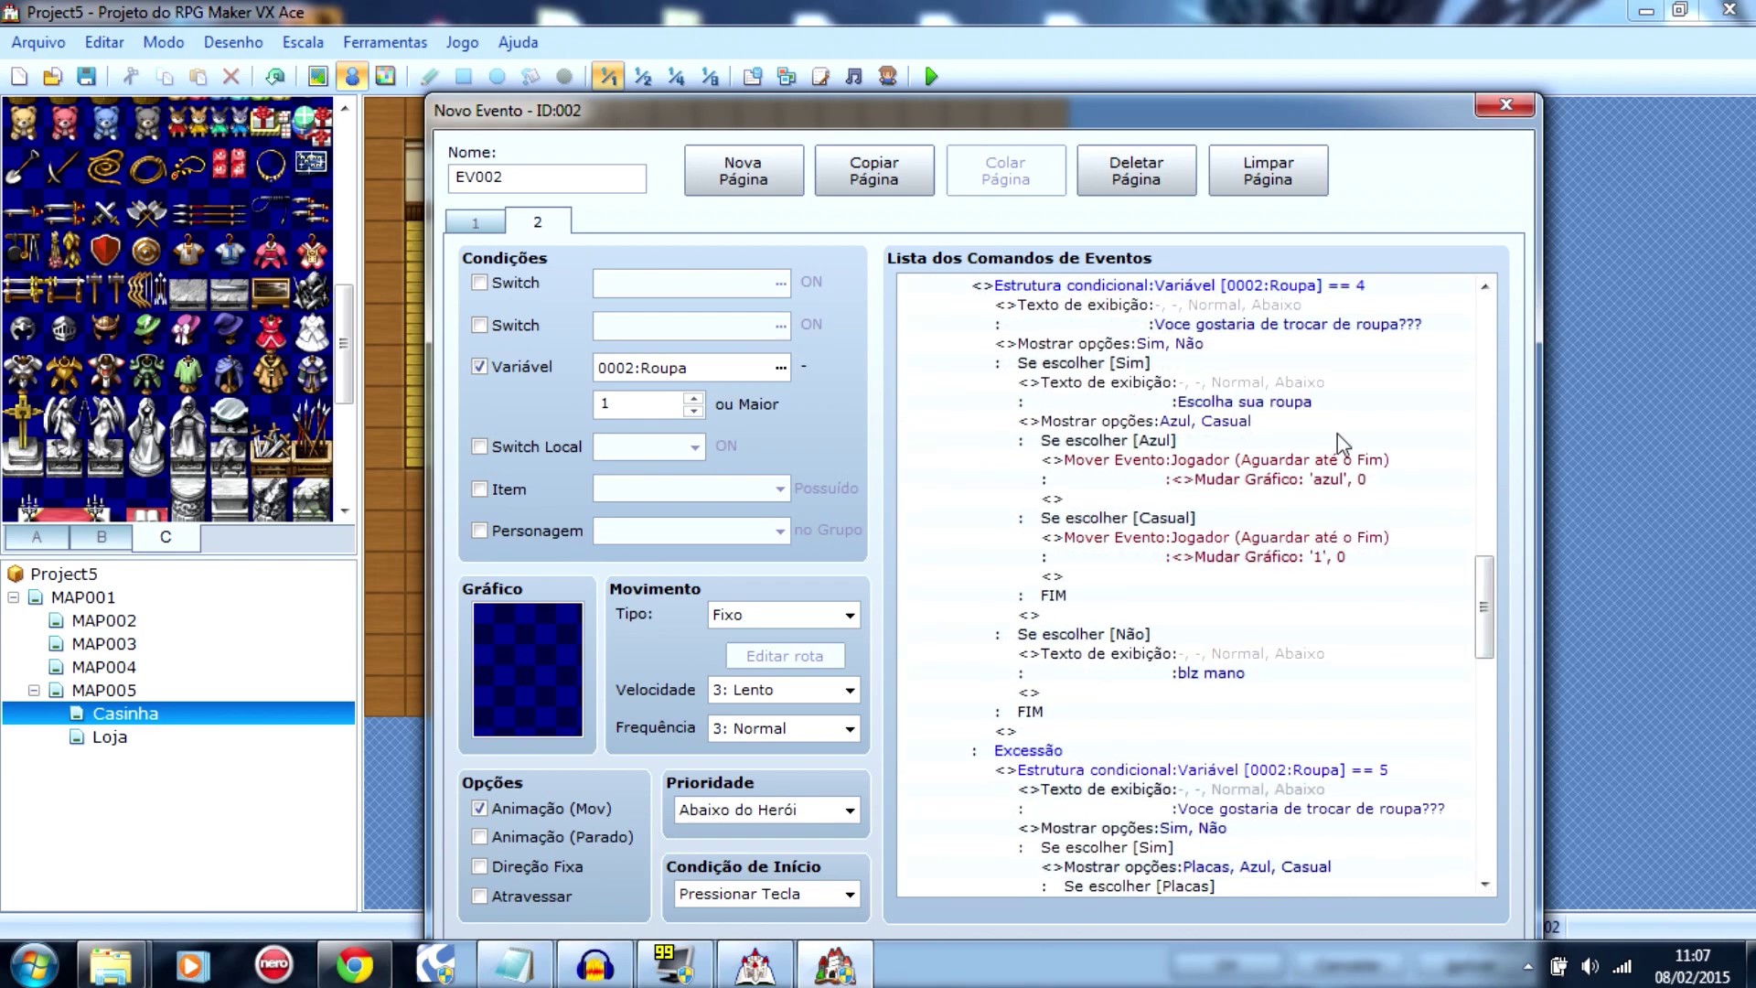
{"action": "left_click_drag", "start_coordinate": [1092, 113], "coordinate": [1069, 82]}
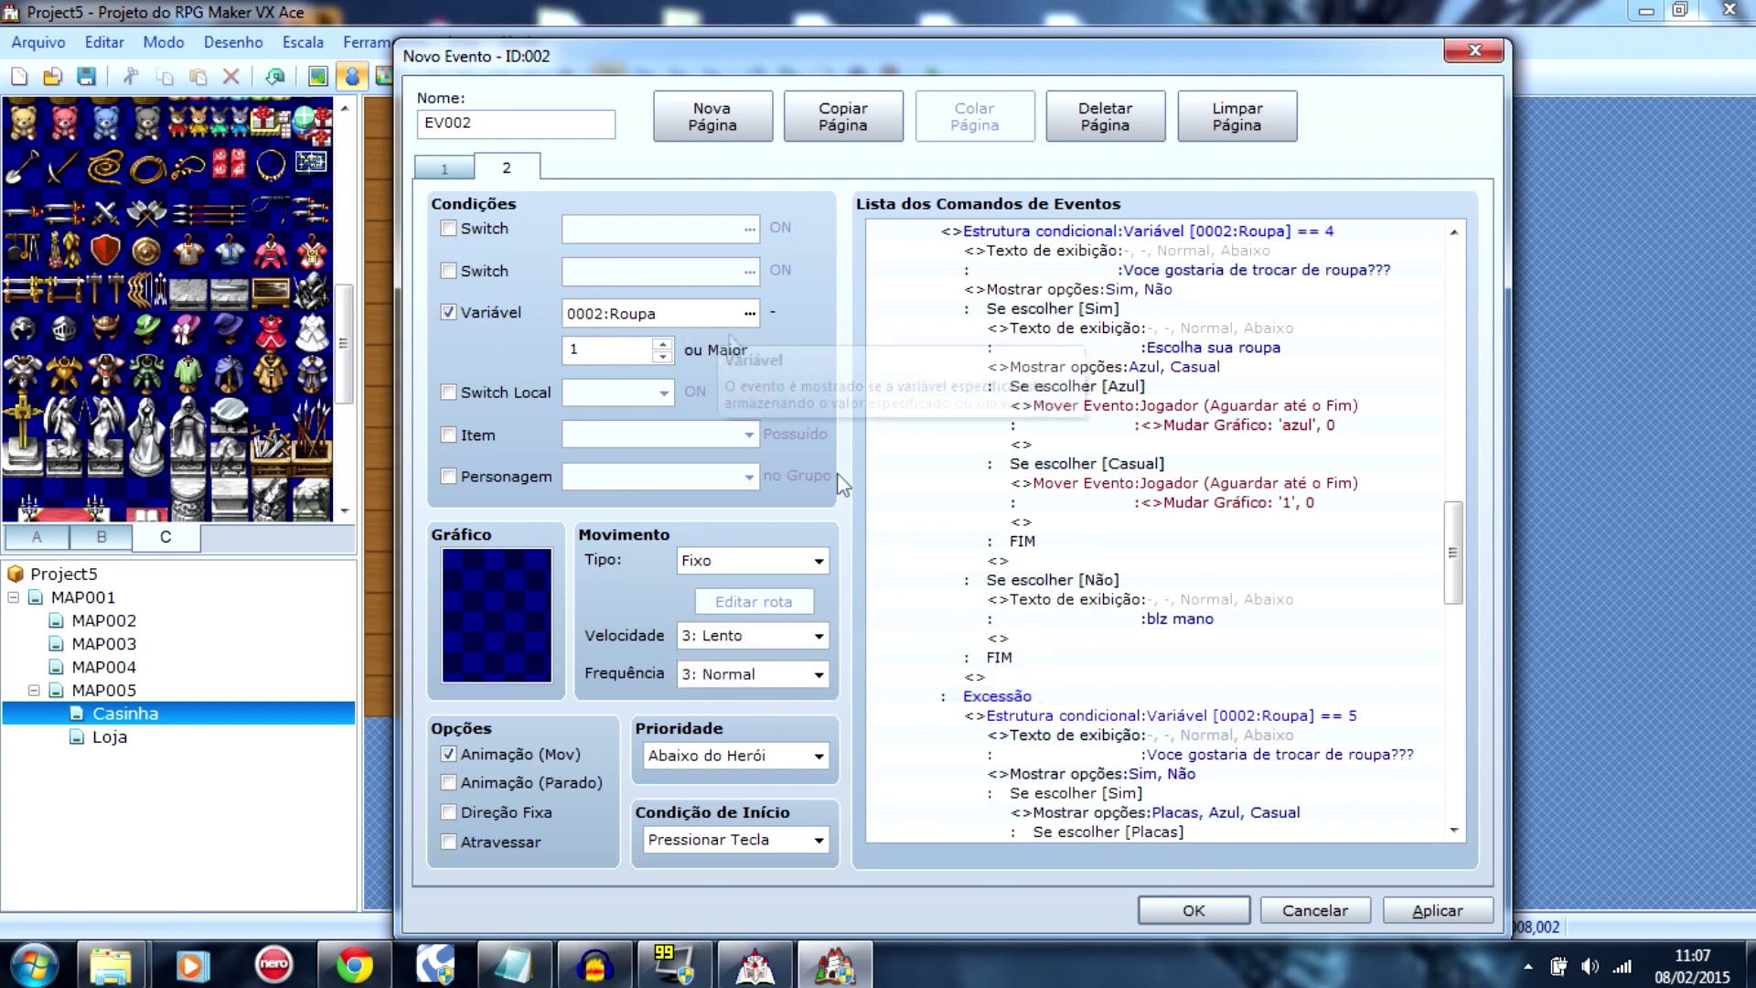
{"action": "left_click", "coordinate": [1428, 911]}
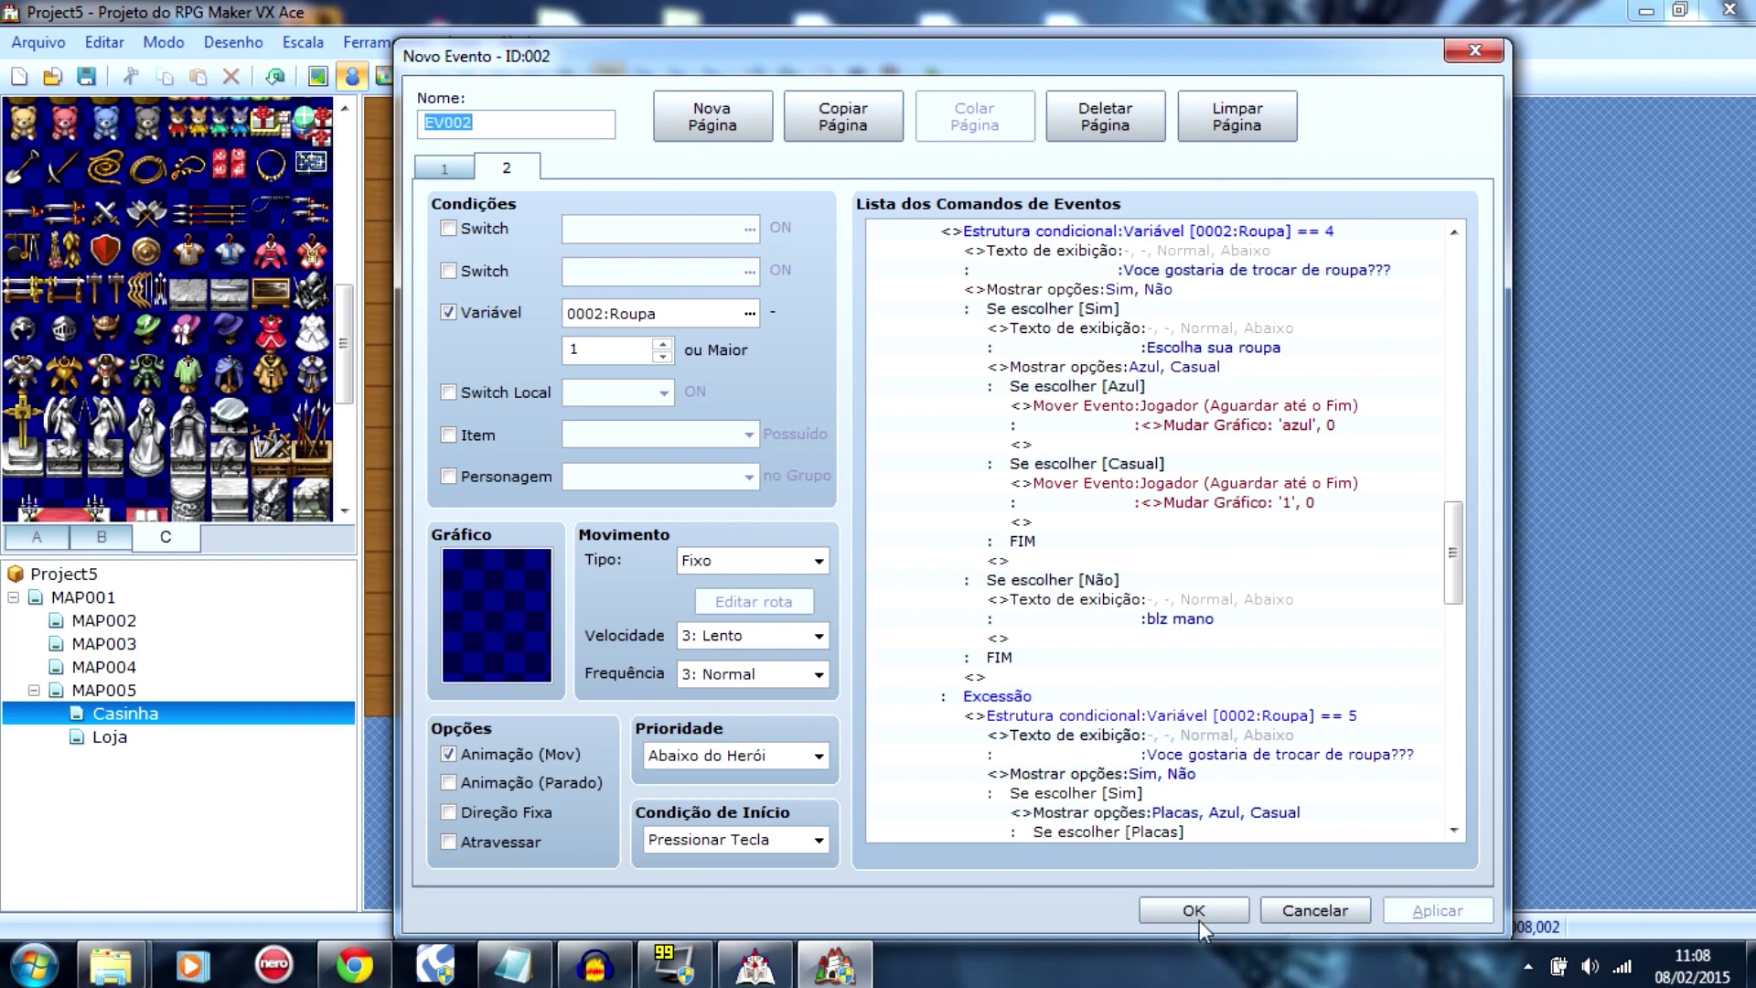
{"action": "left_click", "coordinate": [1172, 908]}
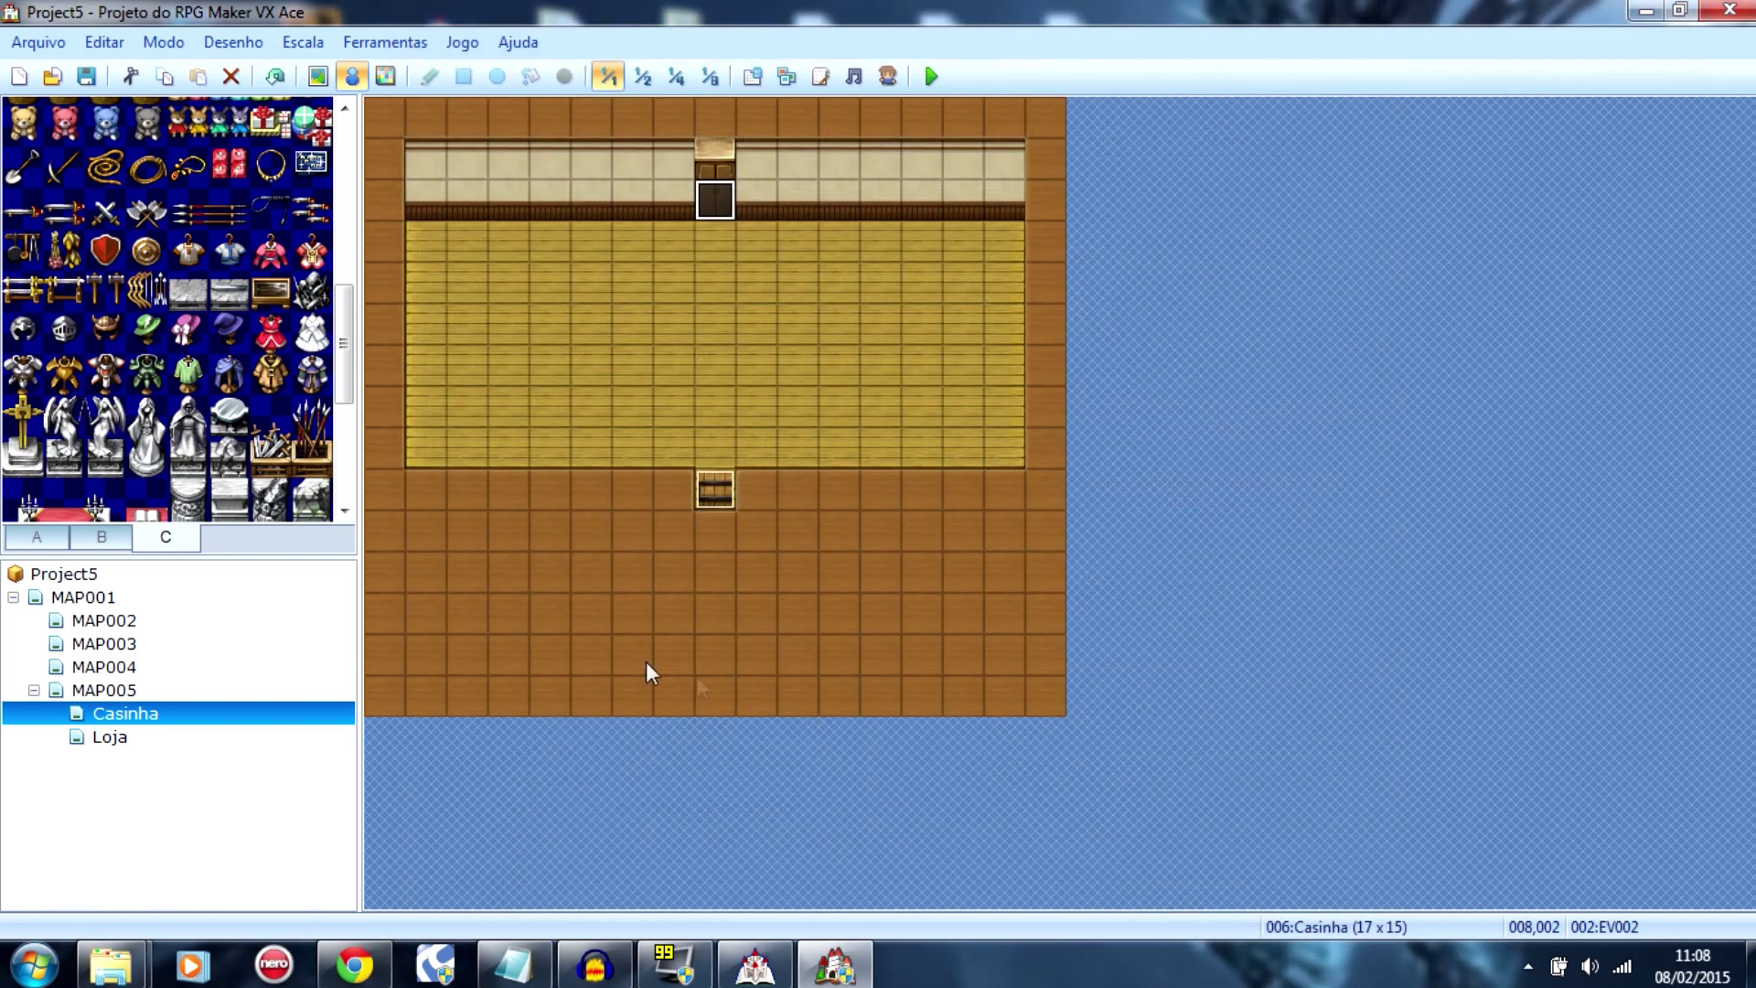
Step: Set the Jogador's initial position on MAP005 to the grass tile 025,011 between the two houses
{"action": "left_click", "coordinate": [136, 691]}
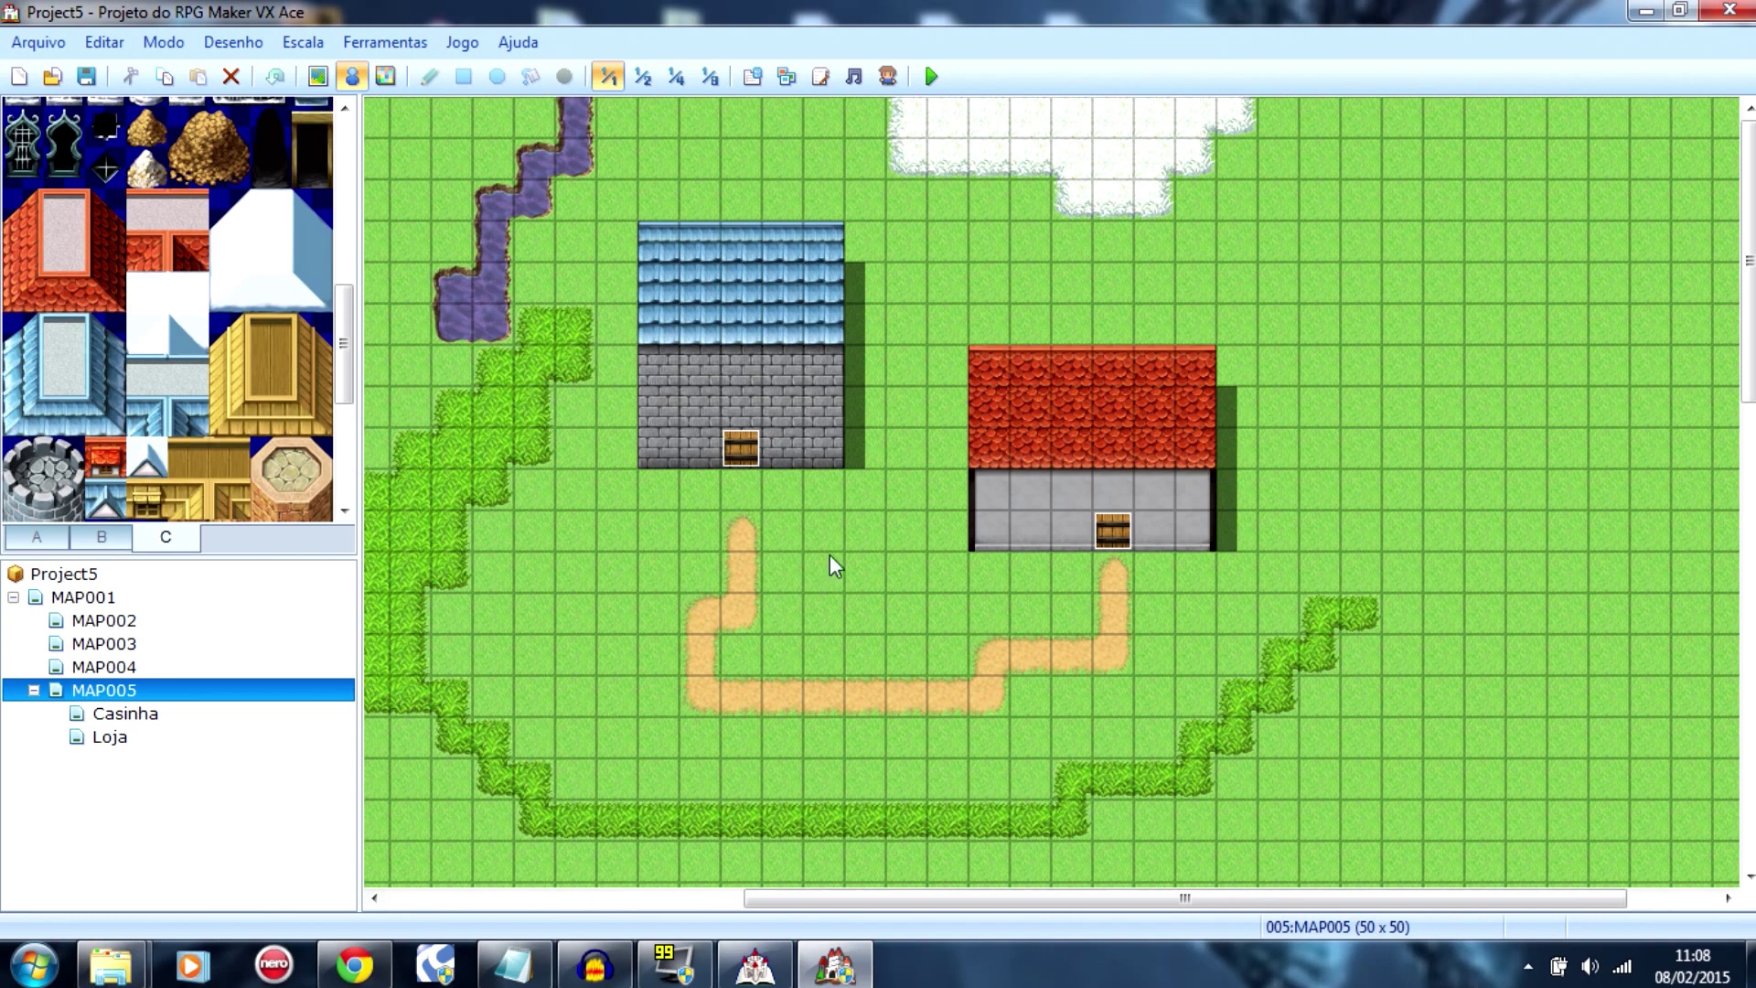
{"action": "left_click", "coordinate": [860, 567]}
{"action": "right_click", "coordinate": [861, 569]}
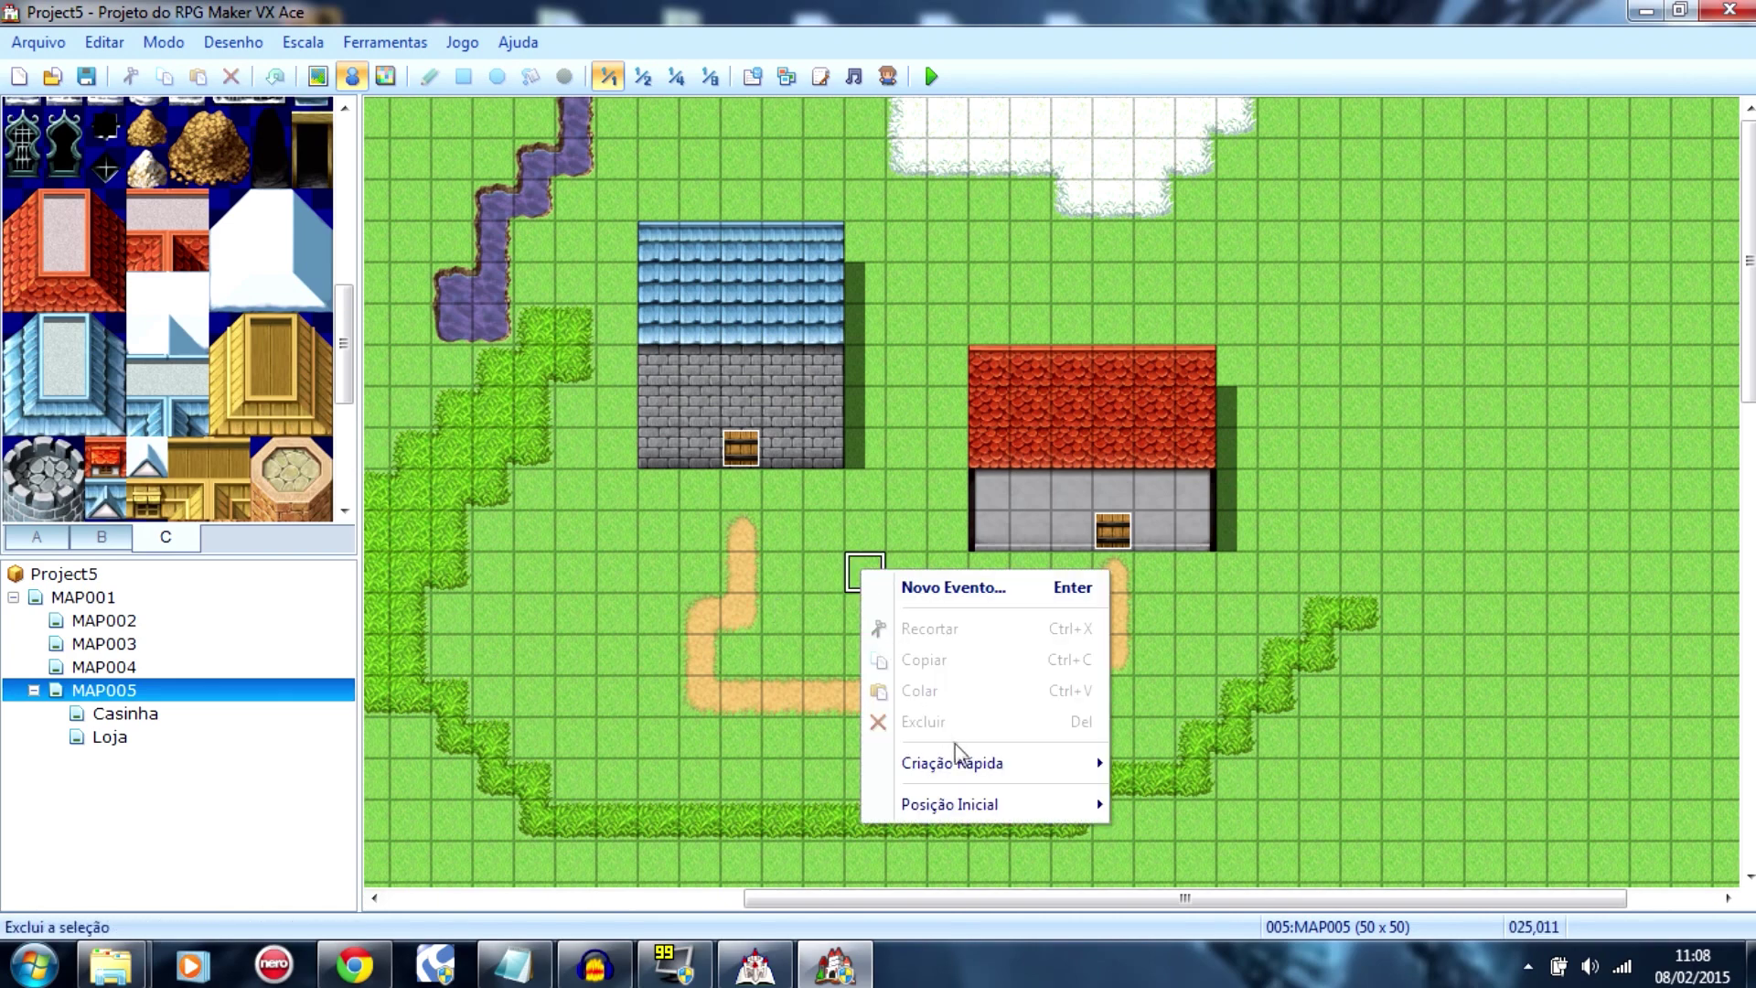
{"action": "mouse_move", "coordinate": [974, 773]}
{"action": "mouse_move", "coordinate": [1036, 810]}
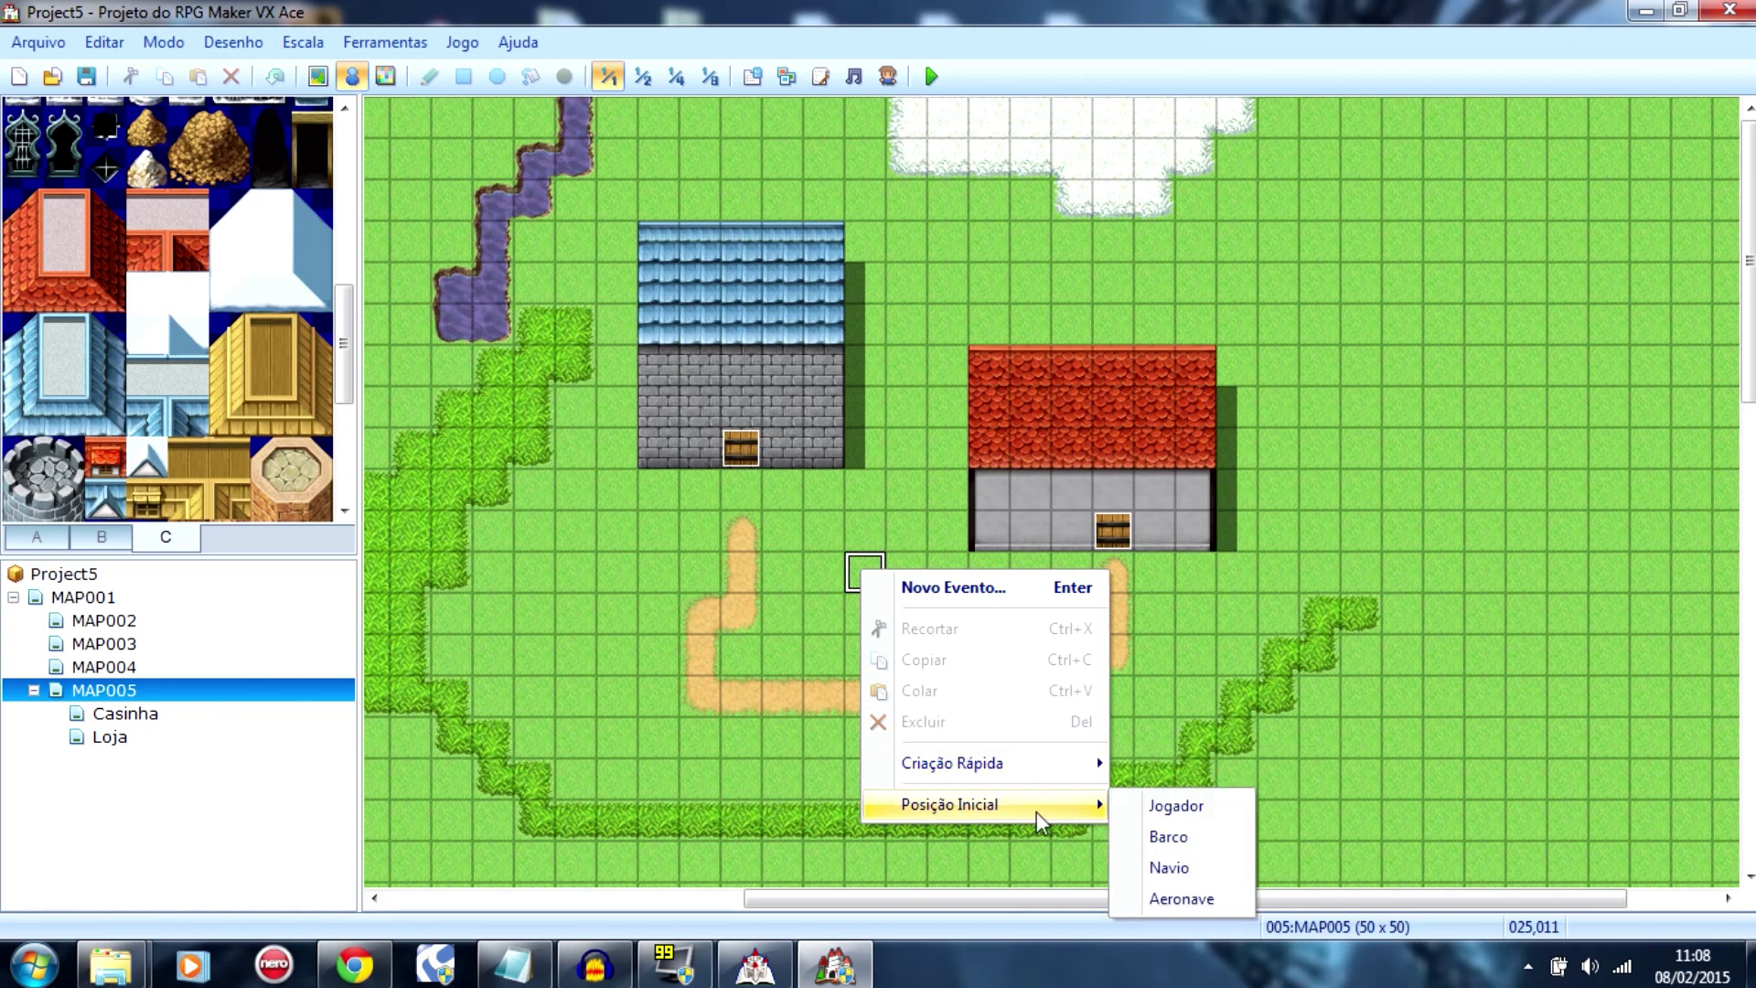
{"action": "left_click", "coordinate": [1169, 807]}
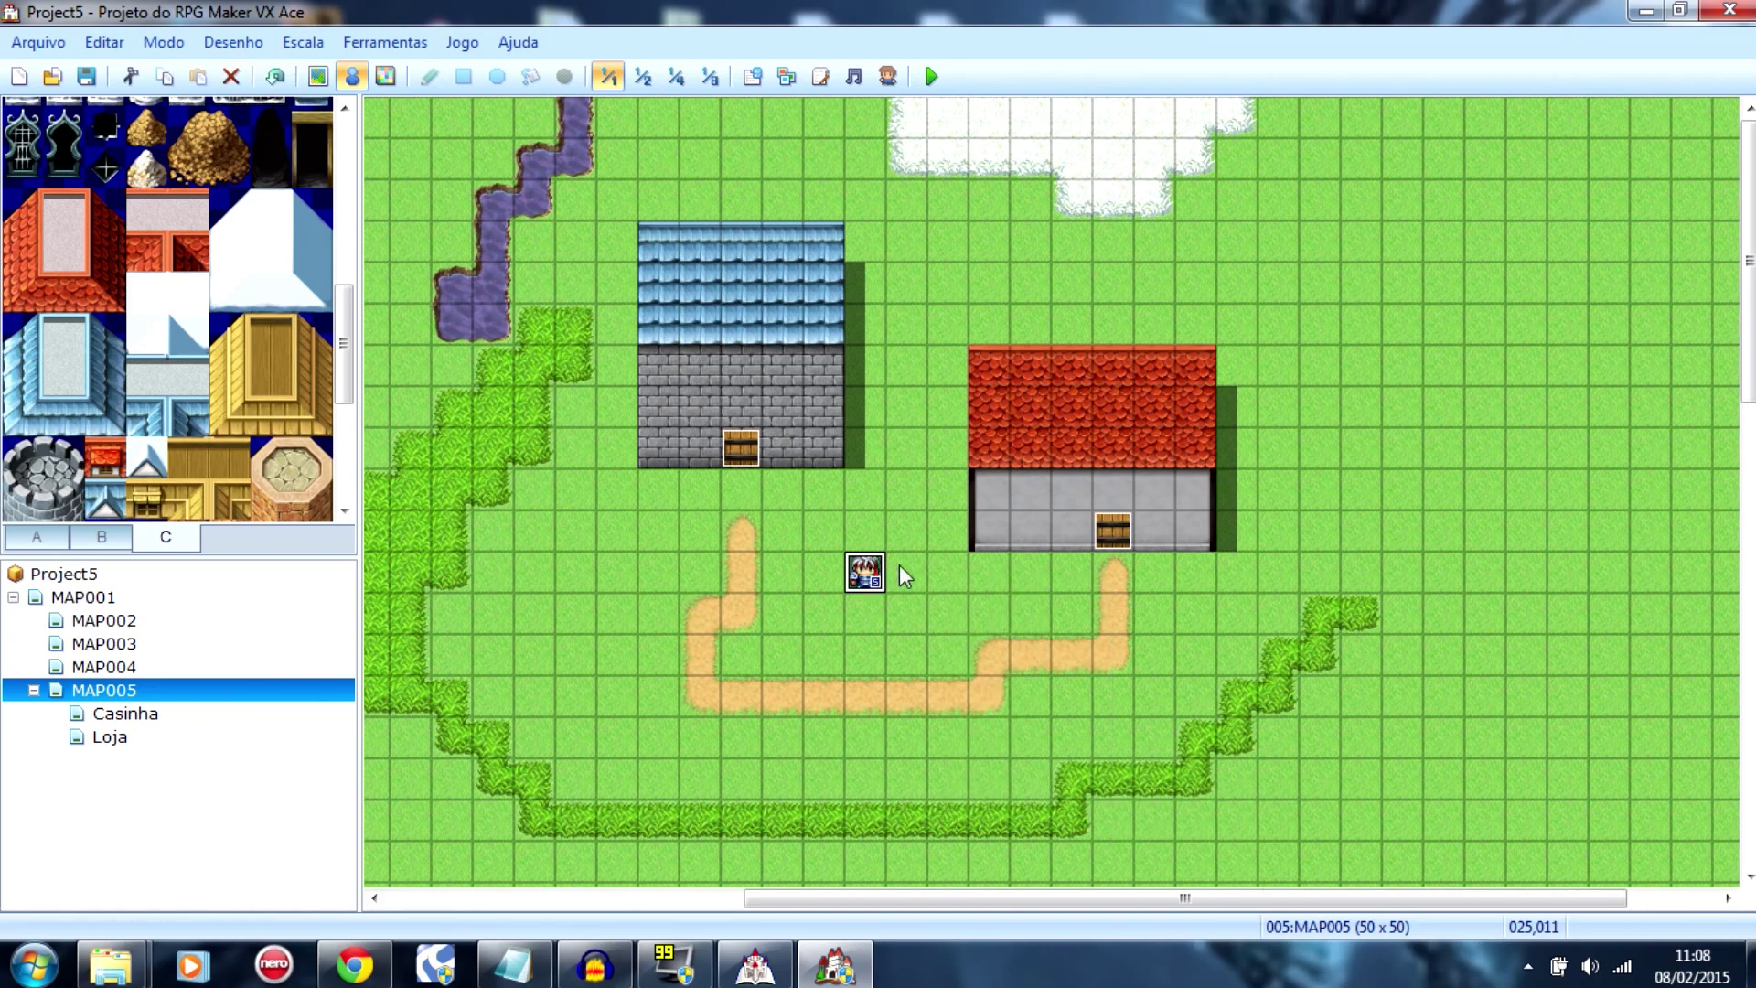
{"action": "right_click", "coordinate": [859, 531]}
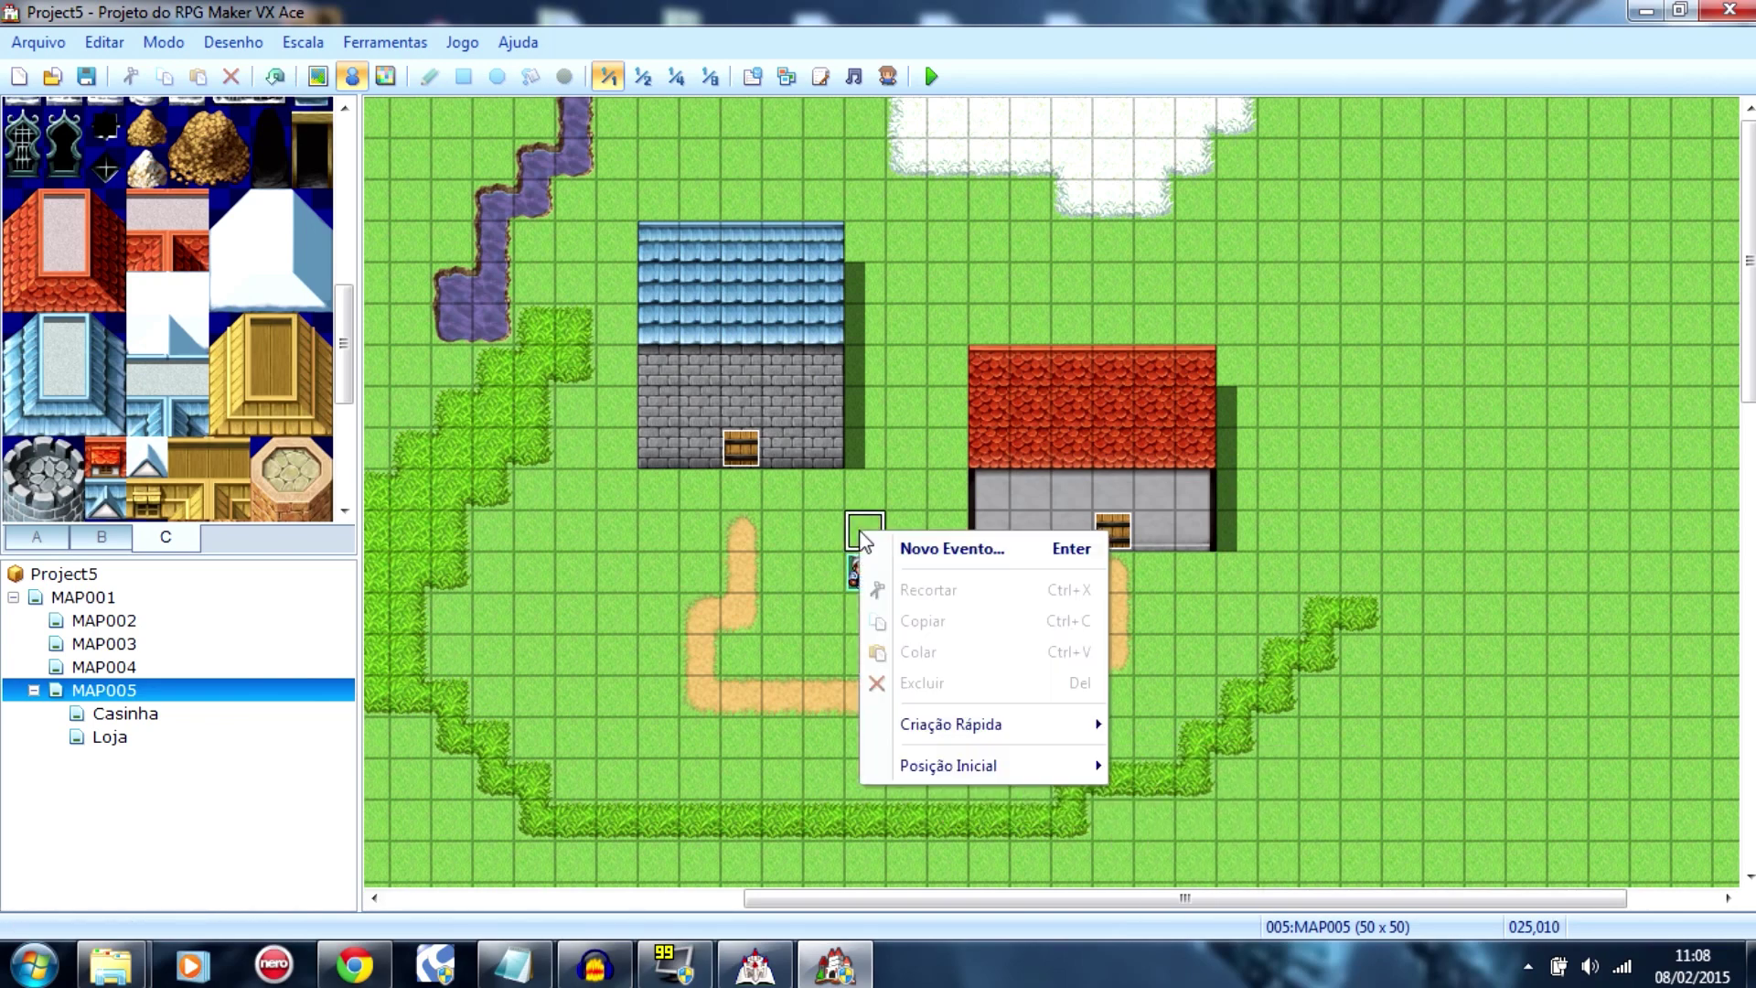
{"action": "left_click", "coordinate": [781, 492]}
Step: Create a Tesouro event containing 500 Dinheiro in the Loja map at tile 011,003, beside the last outfit
{"action": "left_click", "coordinate": [110, 737]}
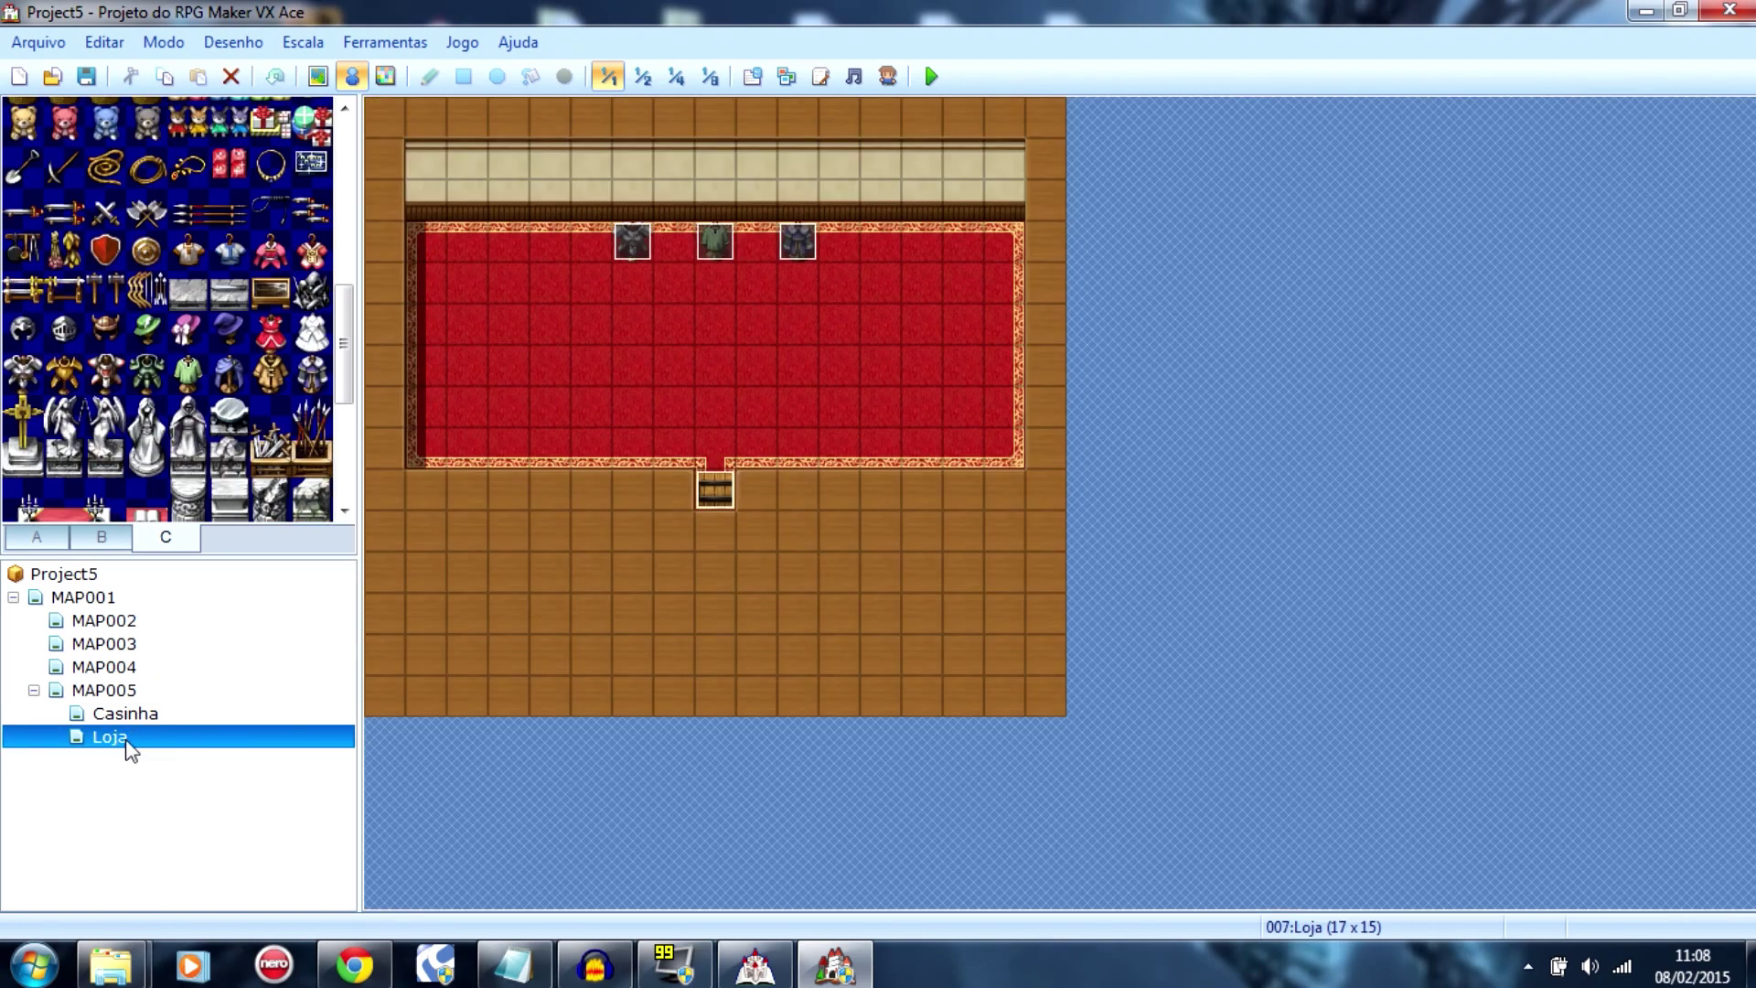
{"action": "right_click", "coordinate": [846, 252]}
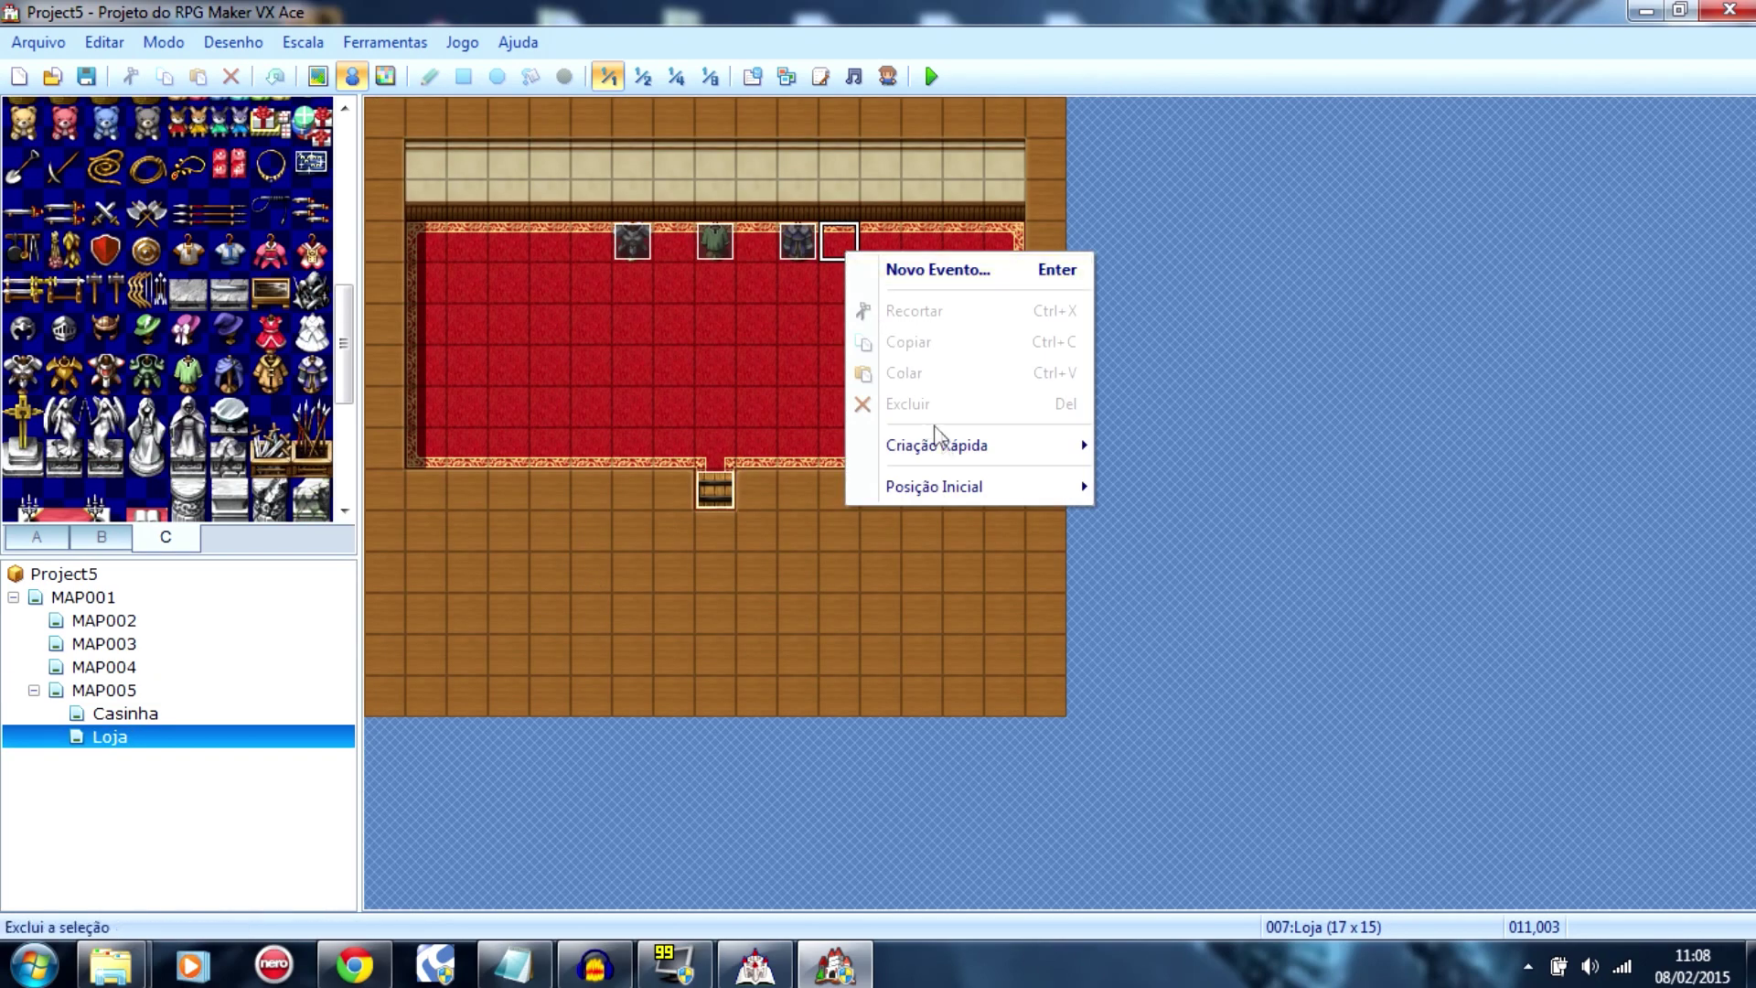
{"action": "mouse_move", "coordinate": [956, 448]}
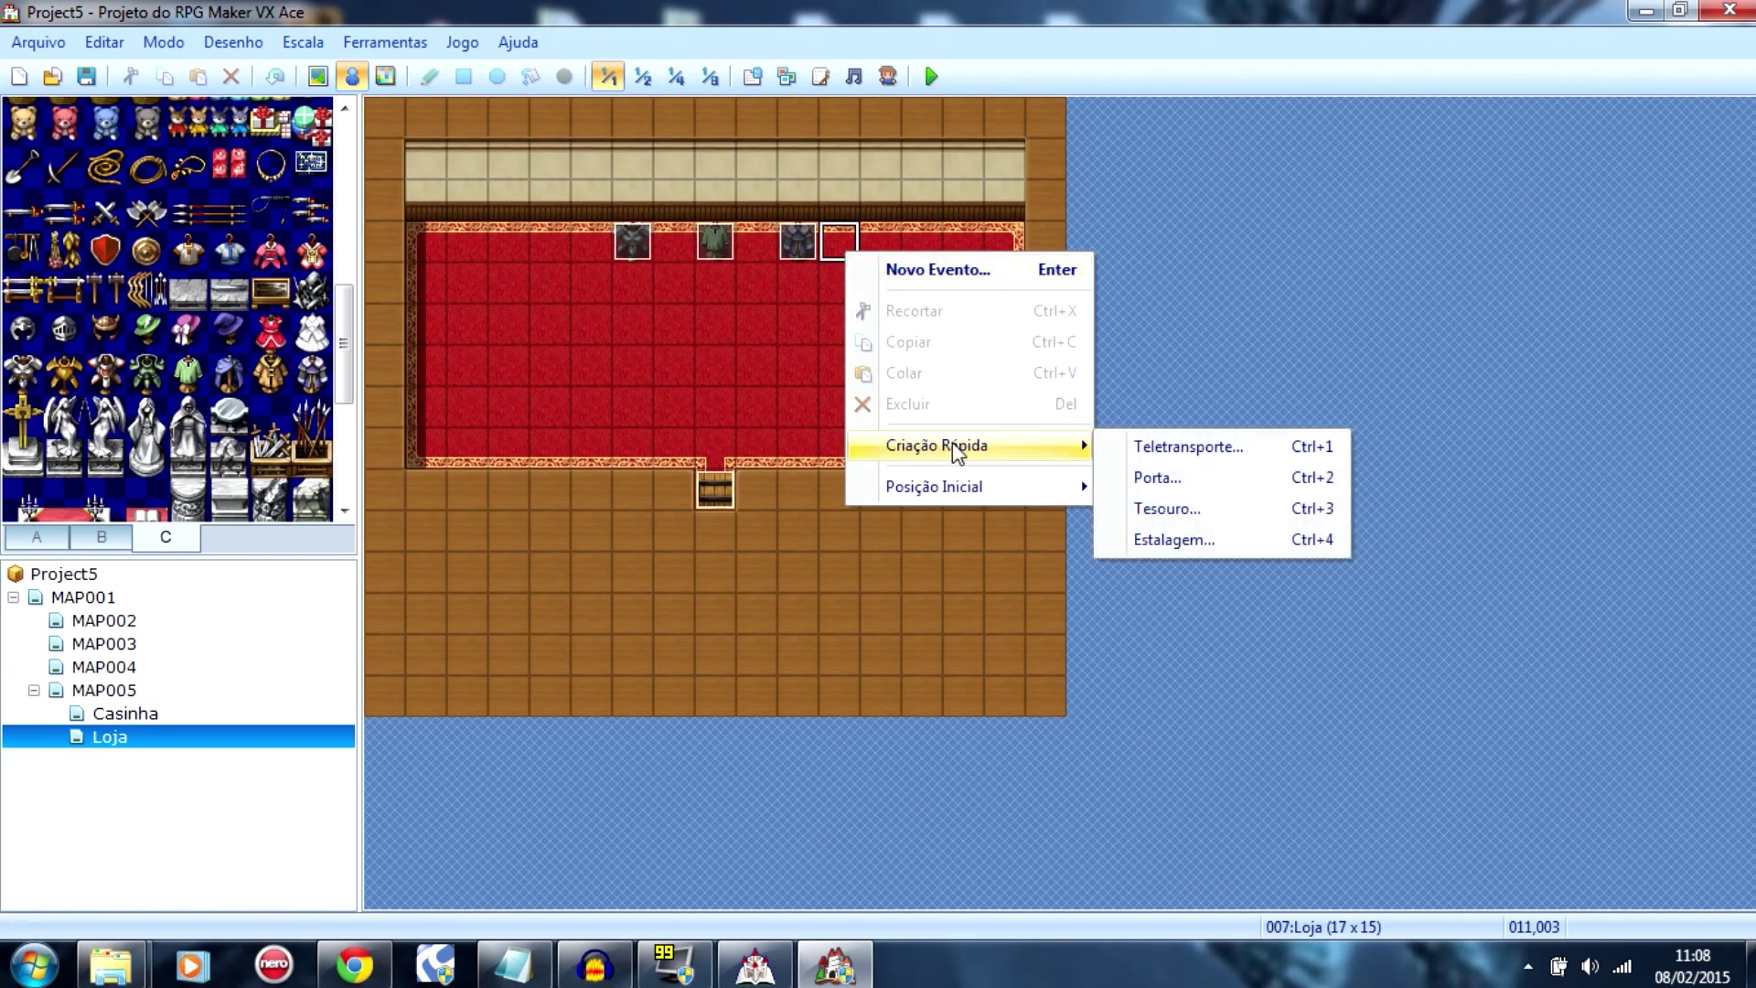
{"action": "left_click", "coordinate": [1174, 508]}
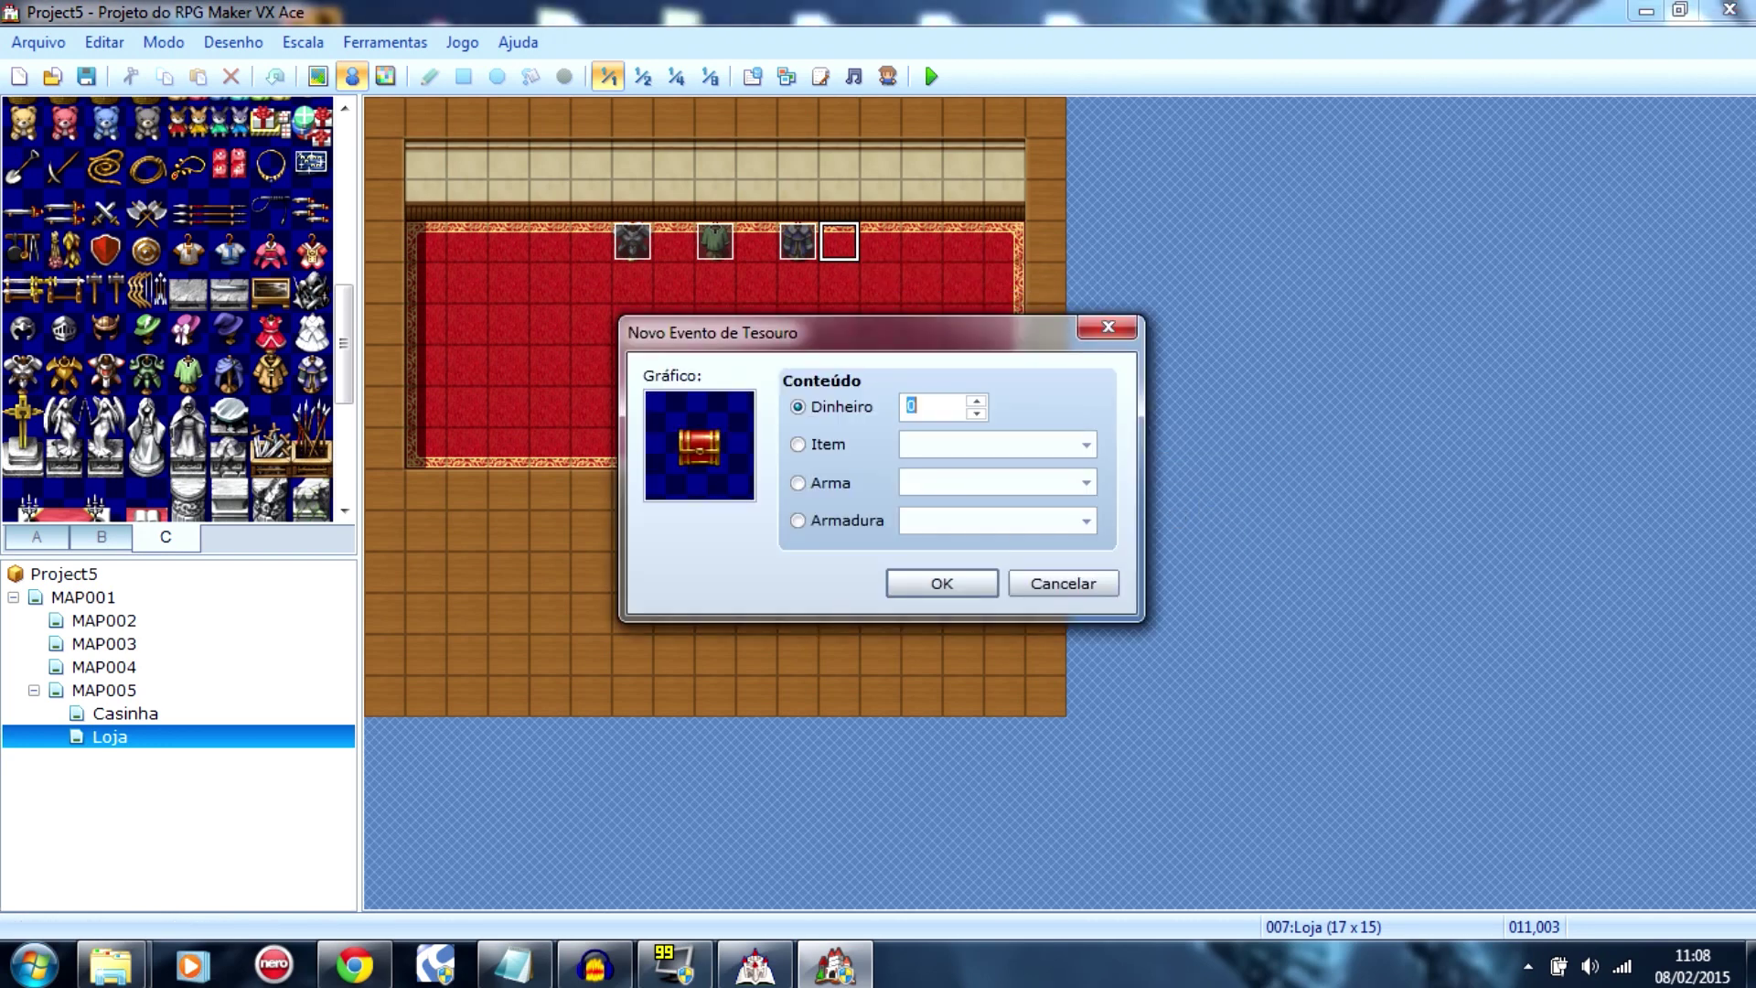
{"action": "type", "text": "500"}
{"action": "left_click", "coordinate": [924, 584]}
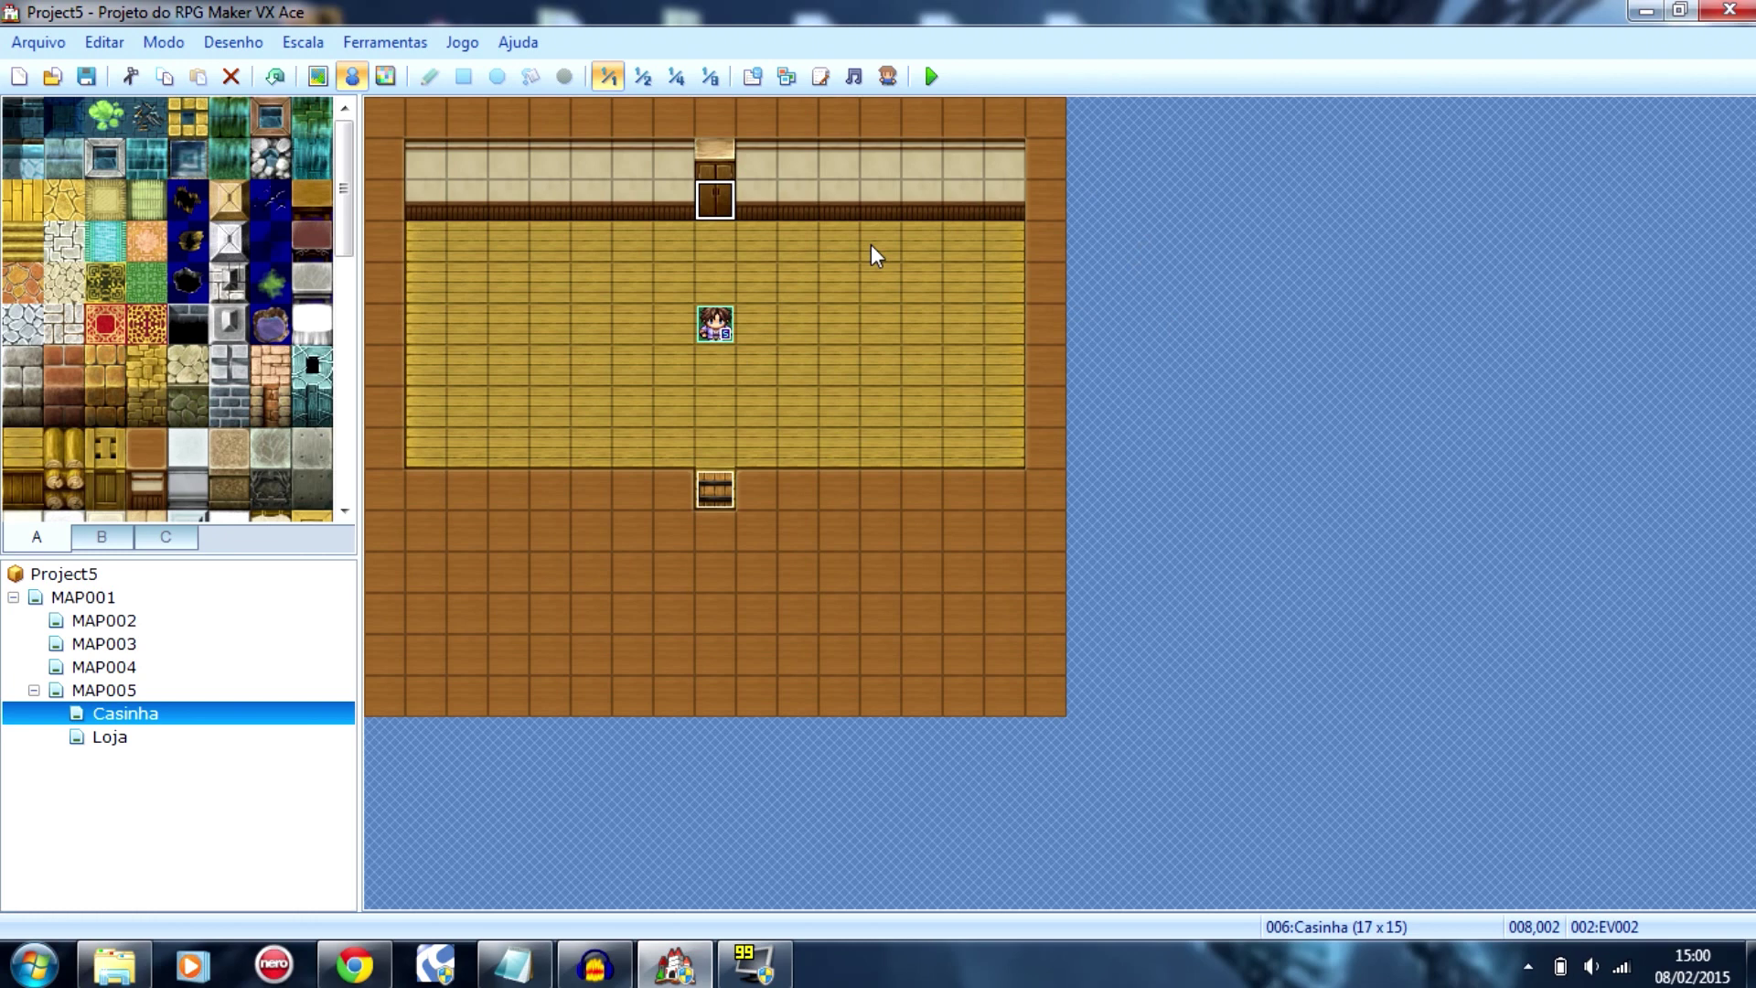
Step: Move the Jogador's initial position in the Casinha map to tile 009,004
{"action": "left_click", "coordinate": [717, 325]}
{"action": "left_click_drag", "start_coordinate": [771, 320], "coordinate": [757, 298]}
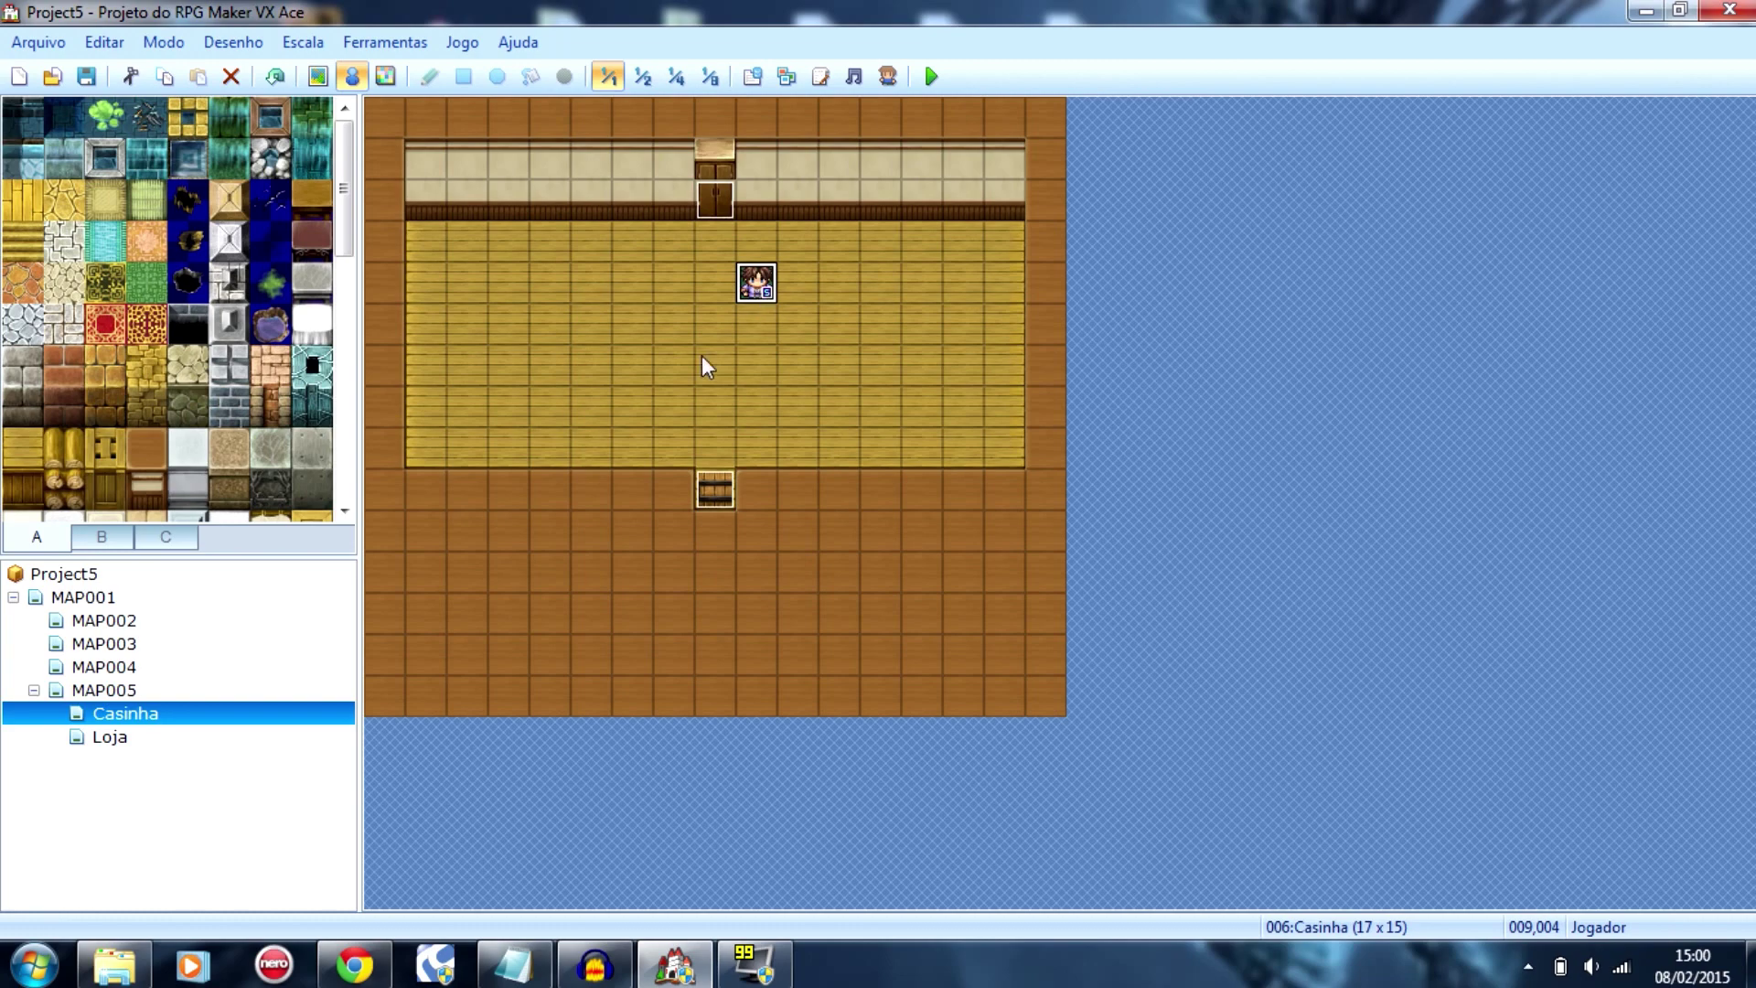
Step: Check the character graphic assigned to hero 001 in the database, keeping graphic '1'
{"action": "left_click", "coordinate": [751, 76]}
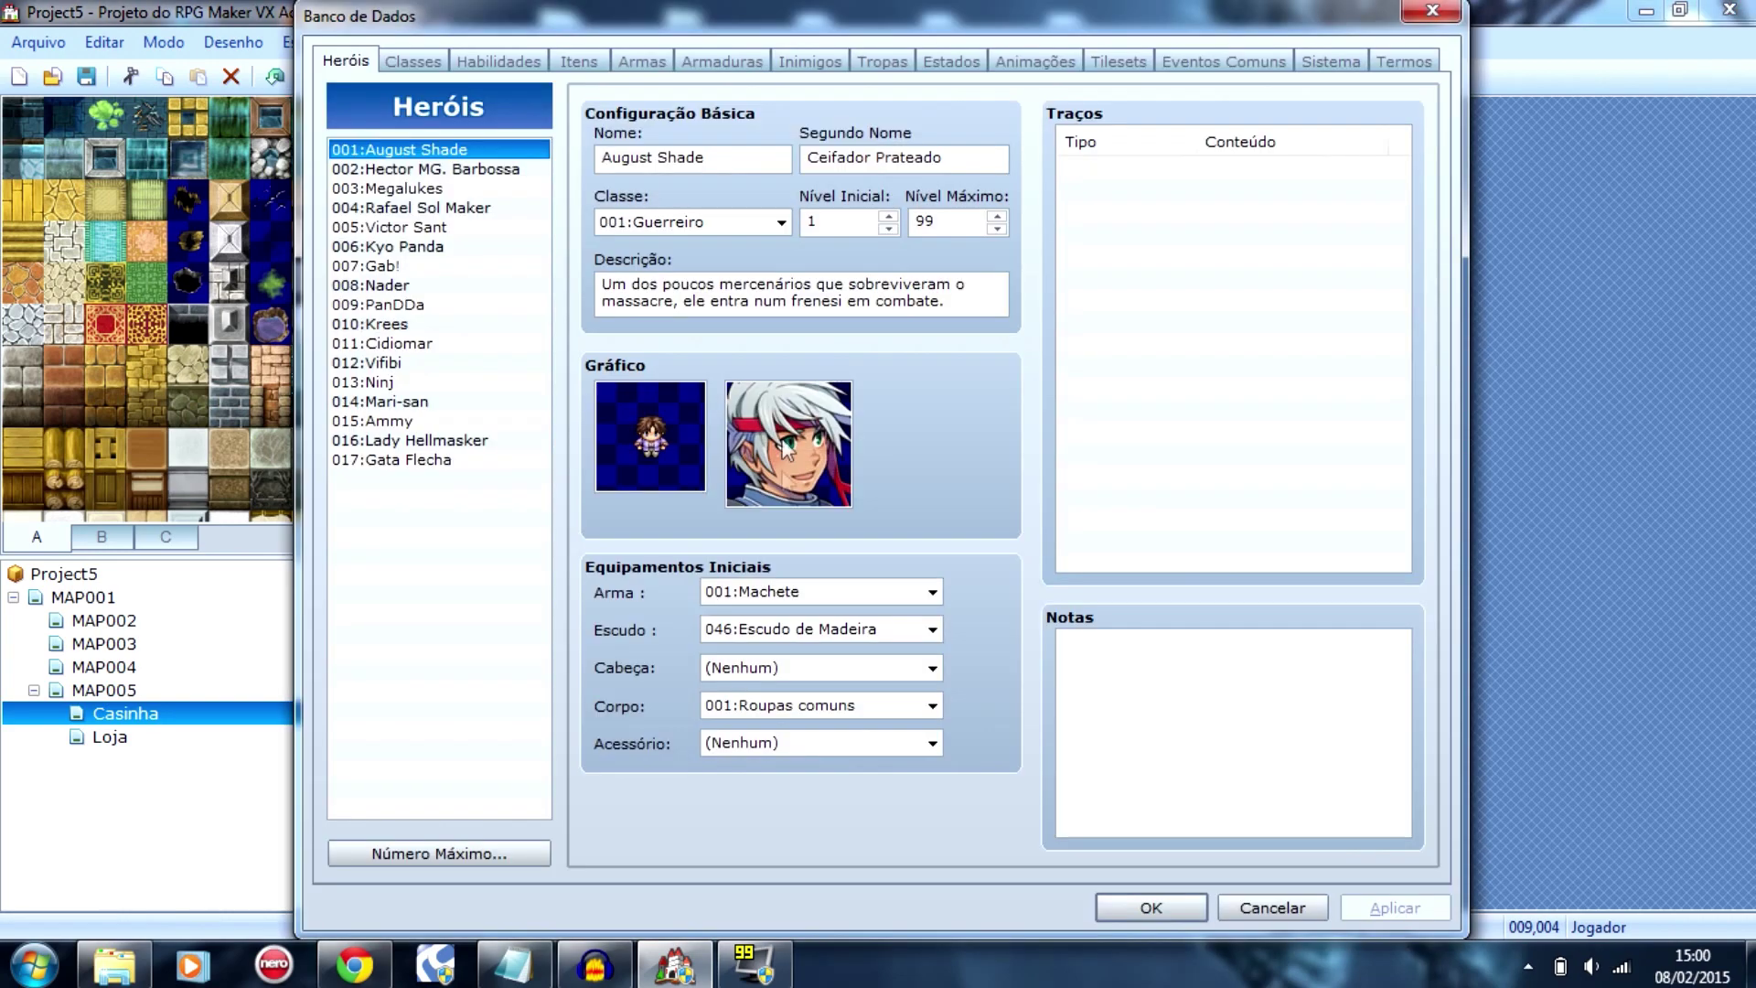
{"action": "double_click", "coordinate": [678, 441]}
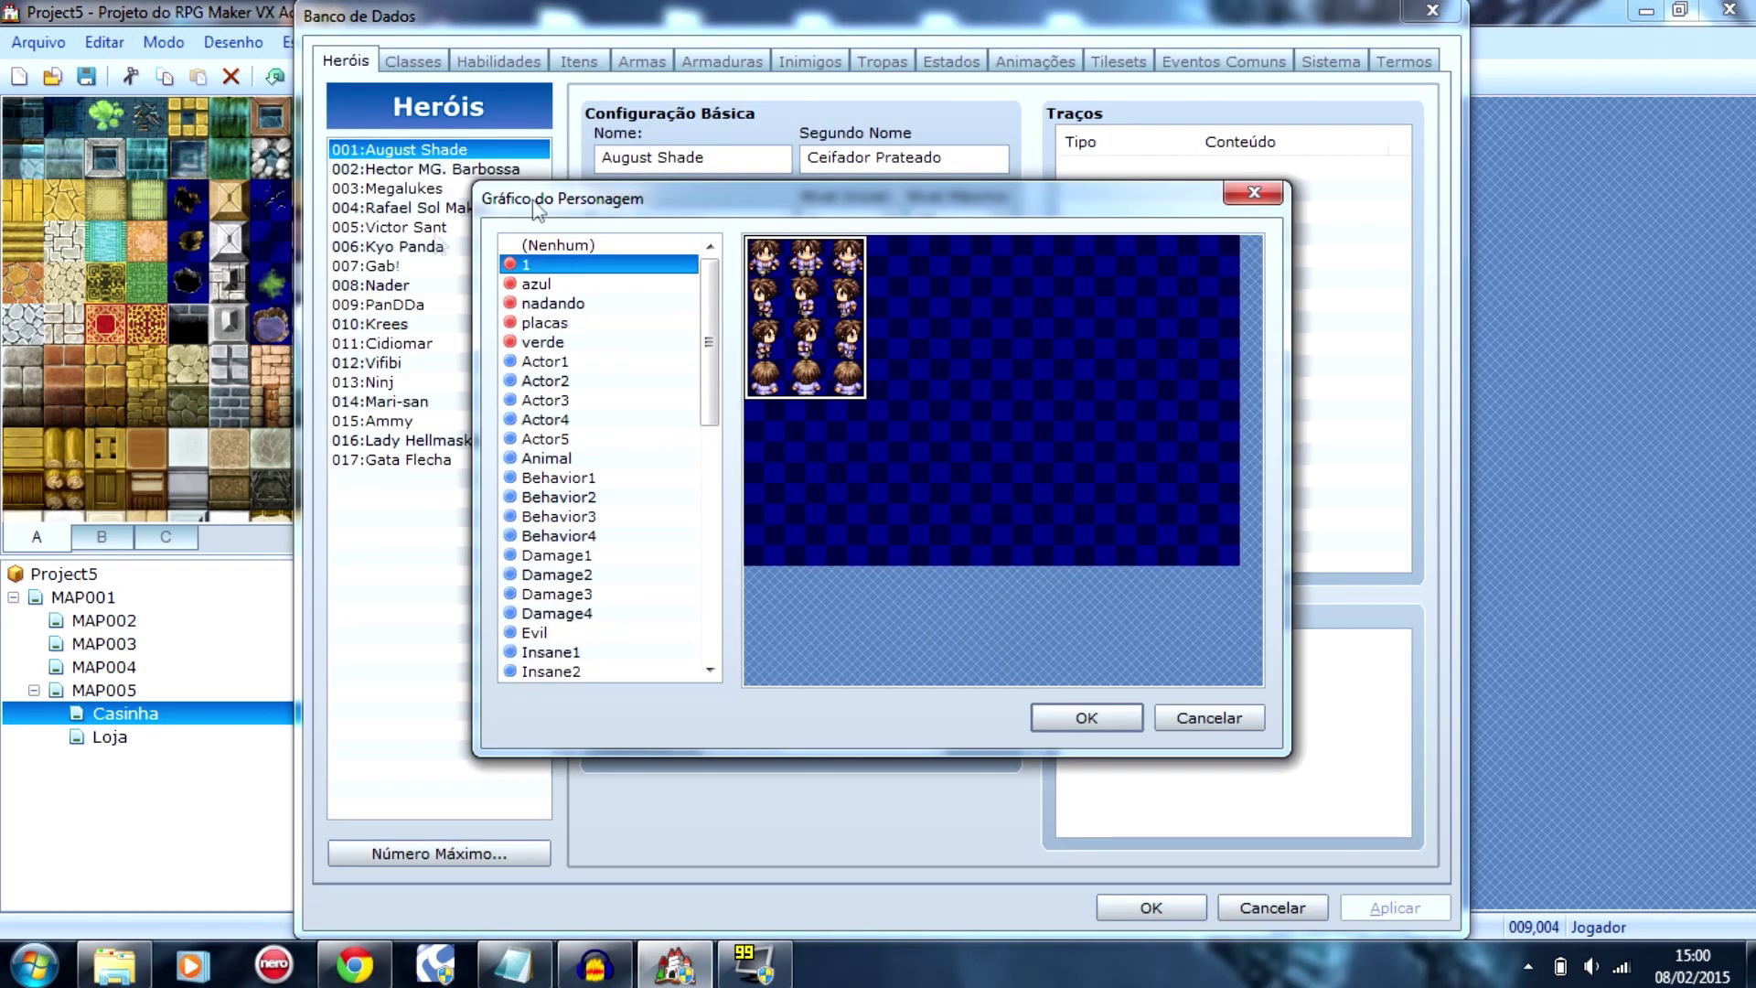
{"action": "left_click", "coordinate": [1086, 718]}
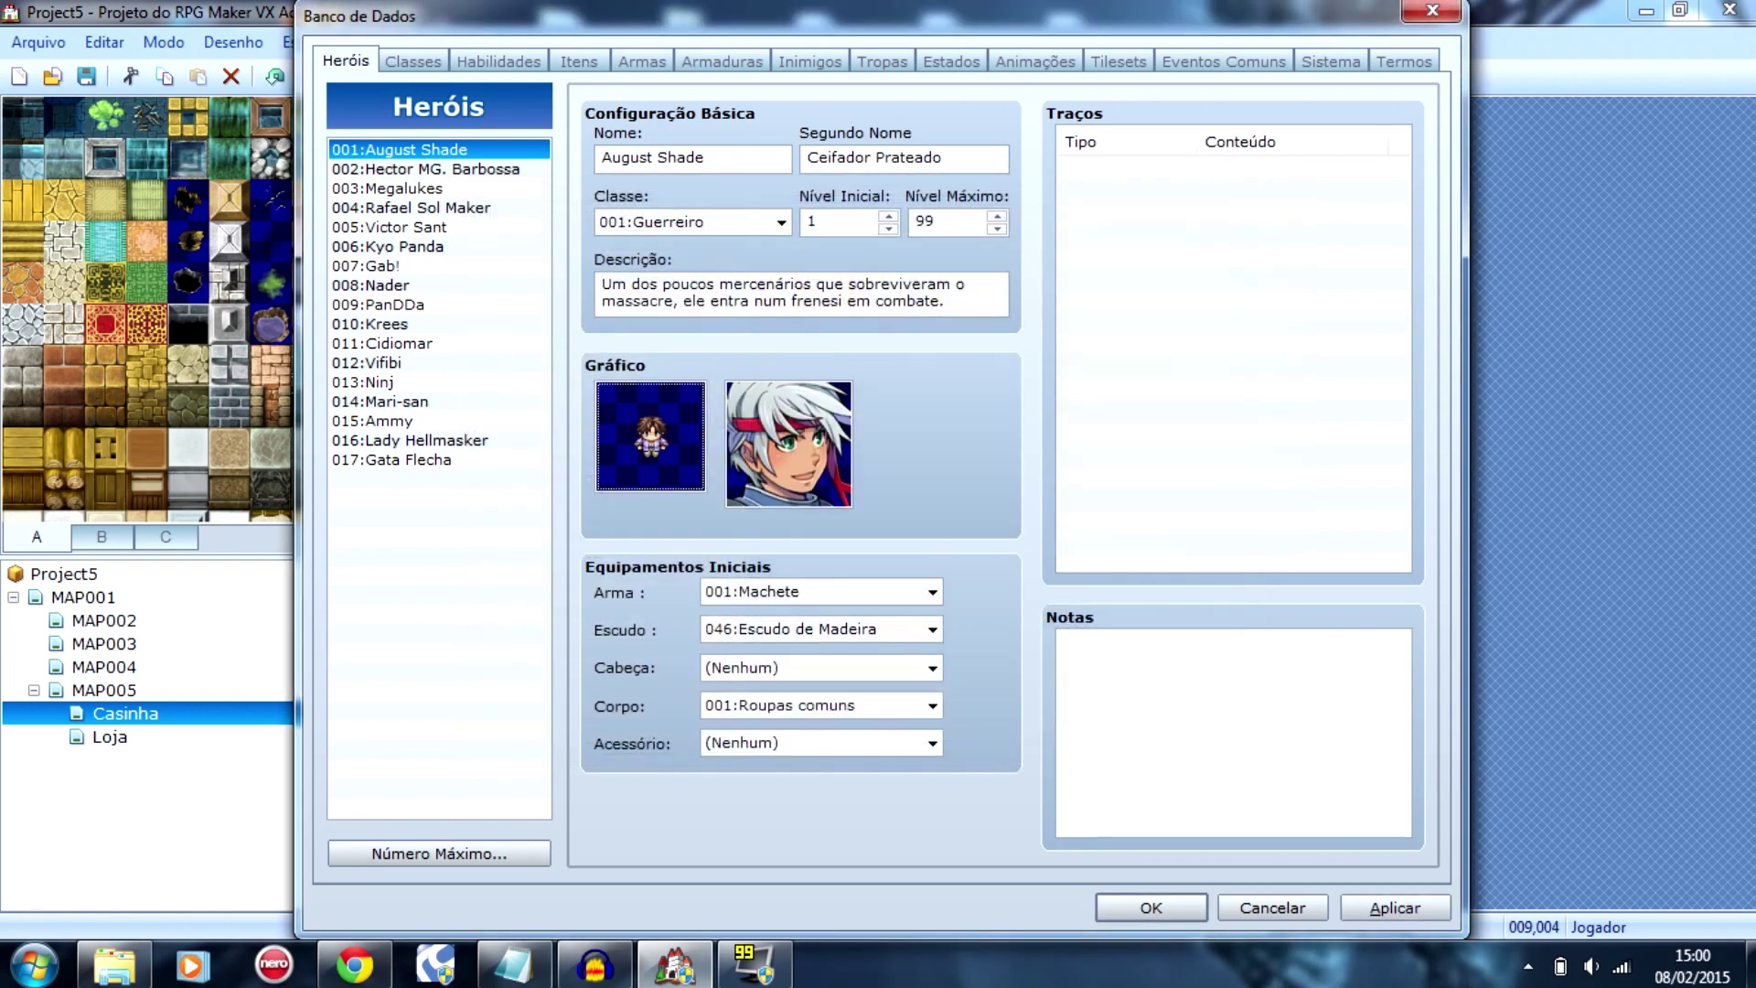
Step: Close the database and review both pages of the wardrobe event in the Casinha map, including the branches for Roupa values 6 and 7
{"action": "left_click", "coordinate": [1153, 905]}
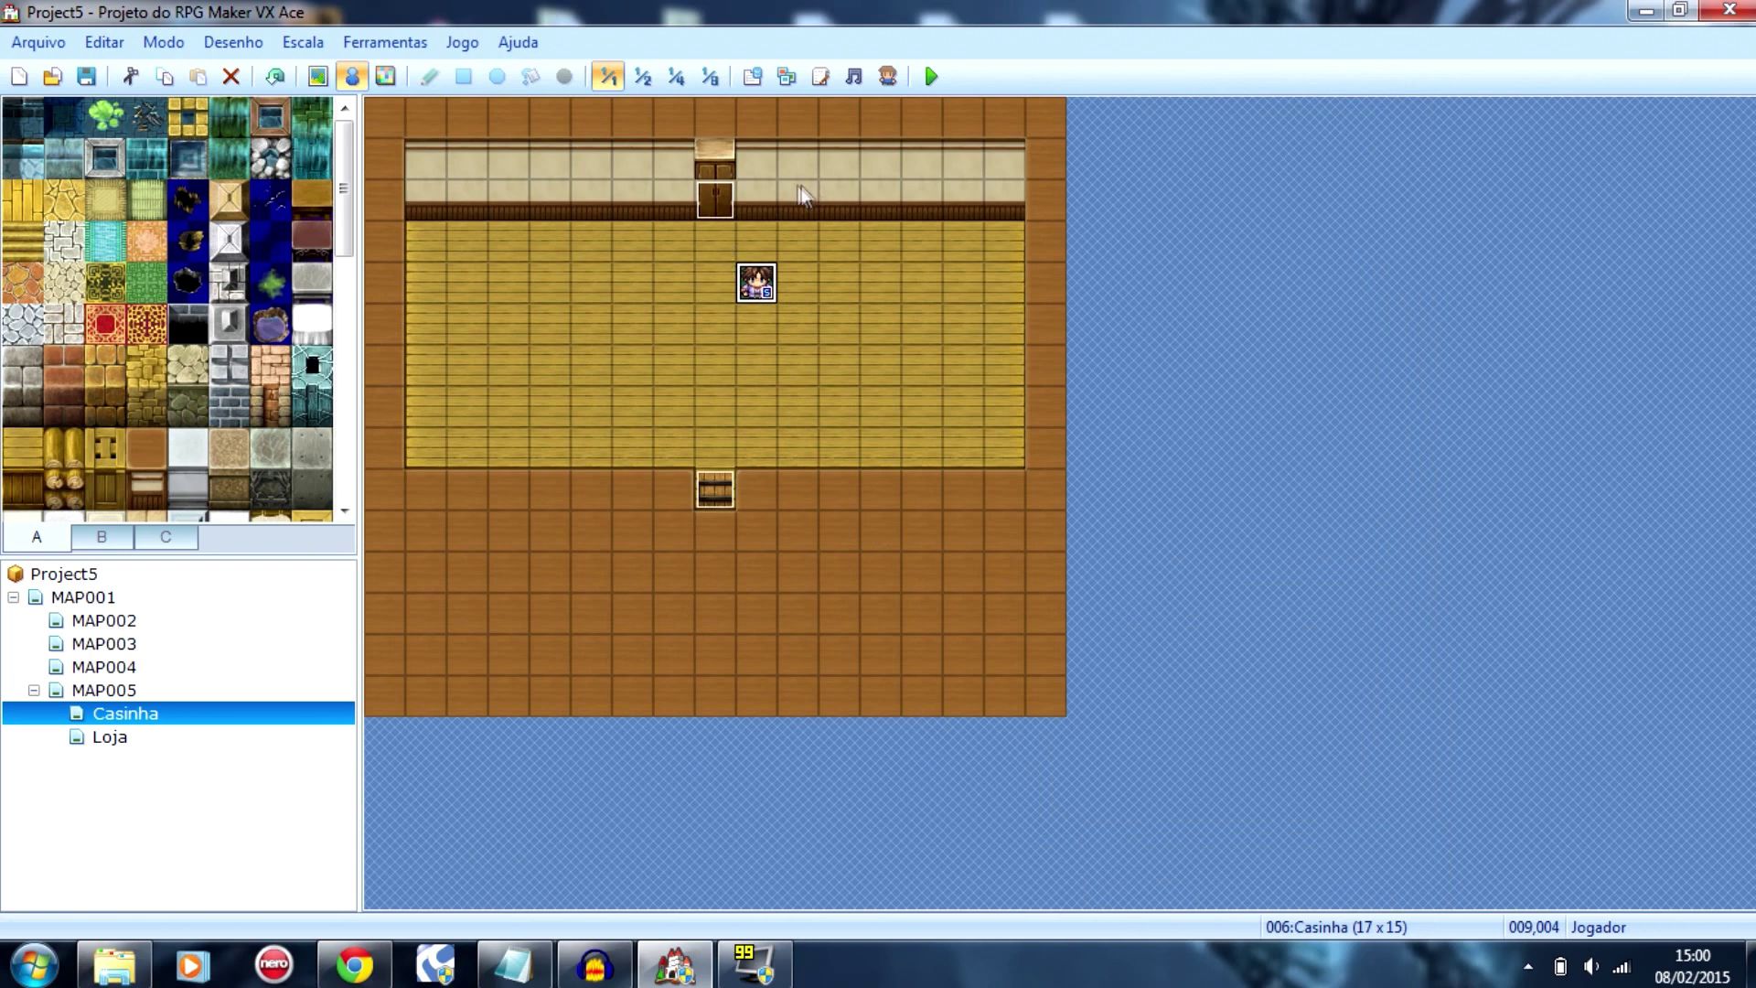
{"action": "left_click_drag", "start_coordinate": [711, 203], "coordinate": [756, 197]}
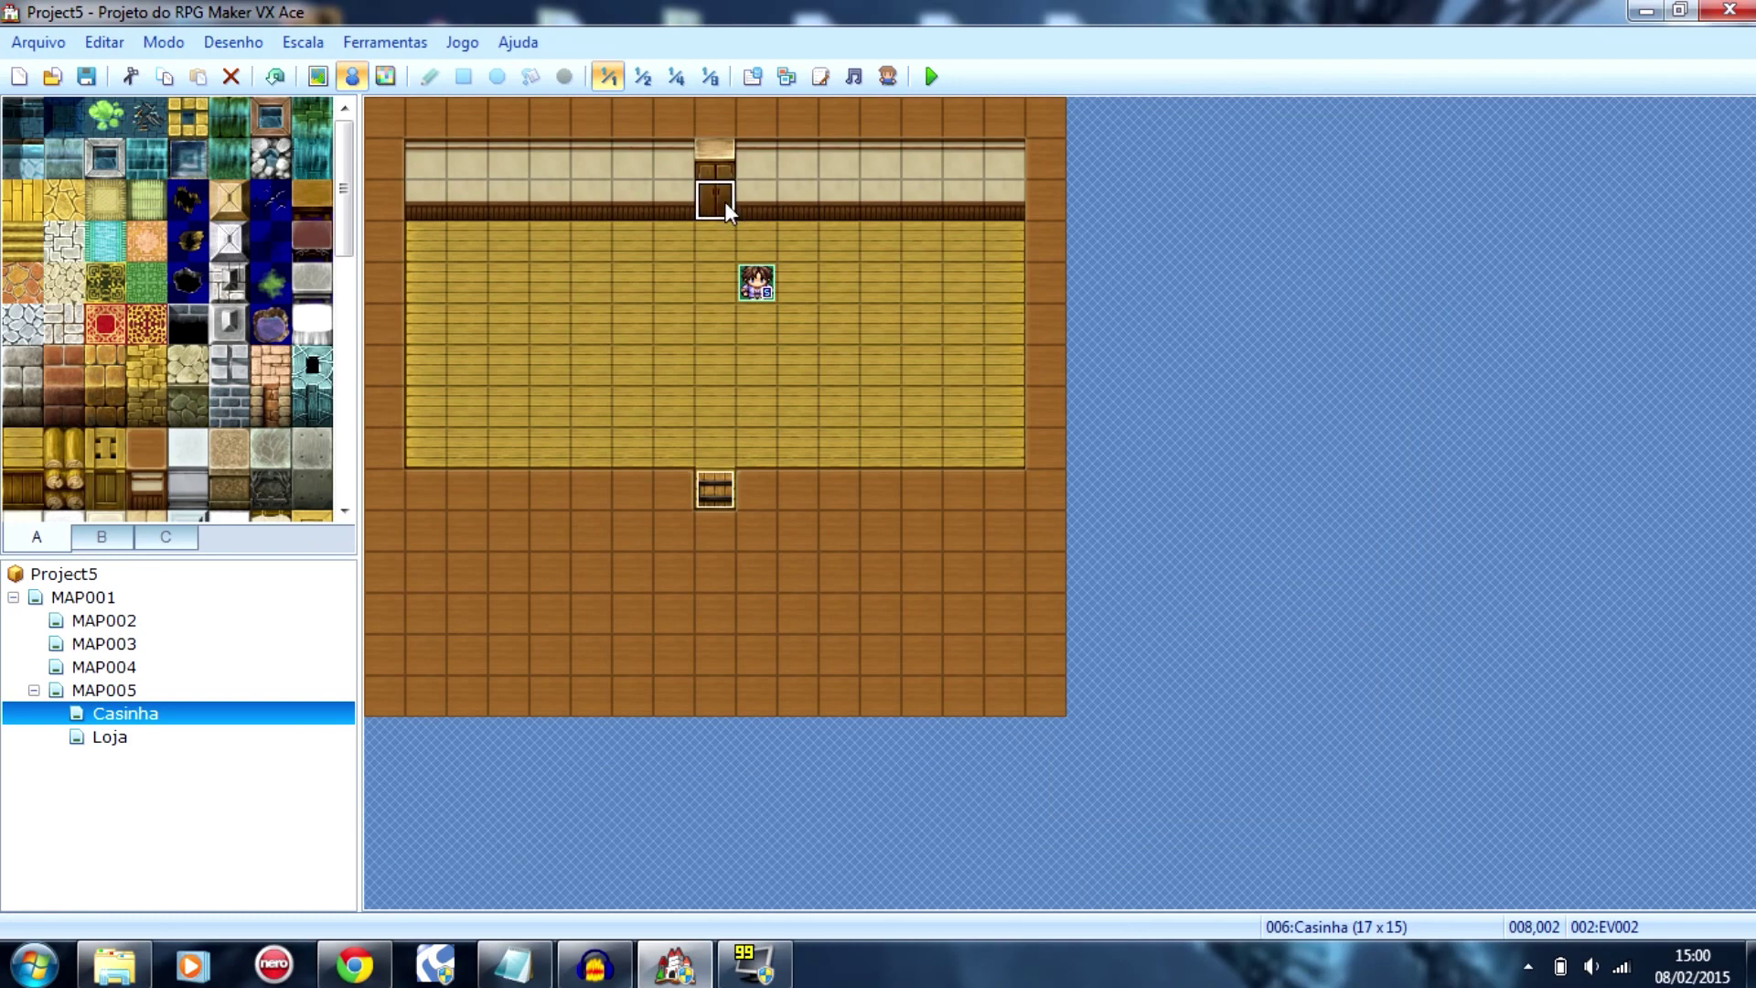
{"action": "double_click", "coordinate": [725, 202]}
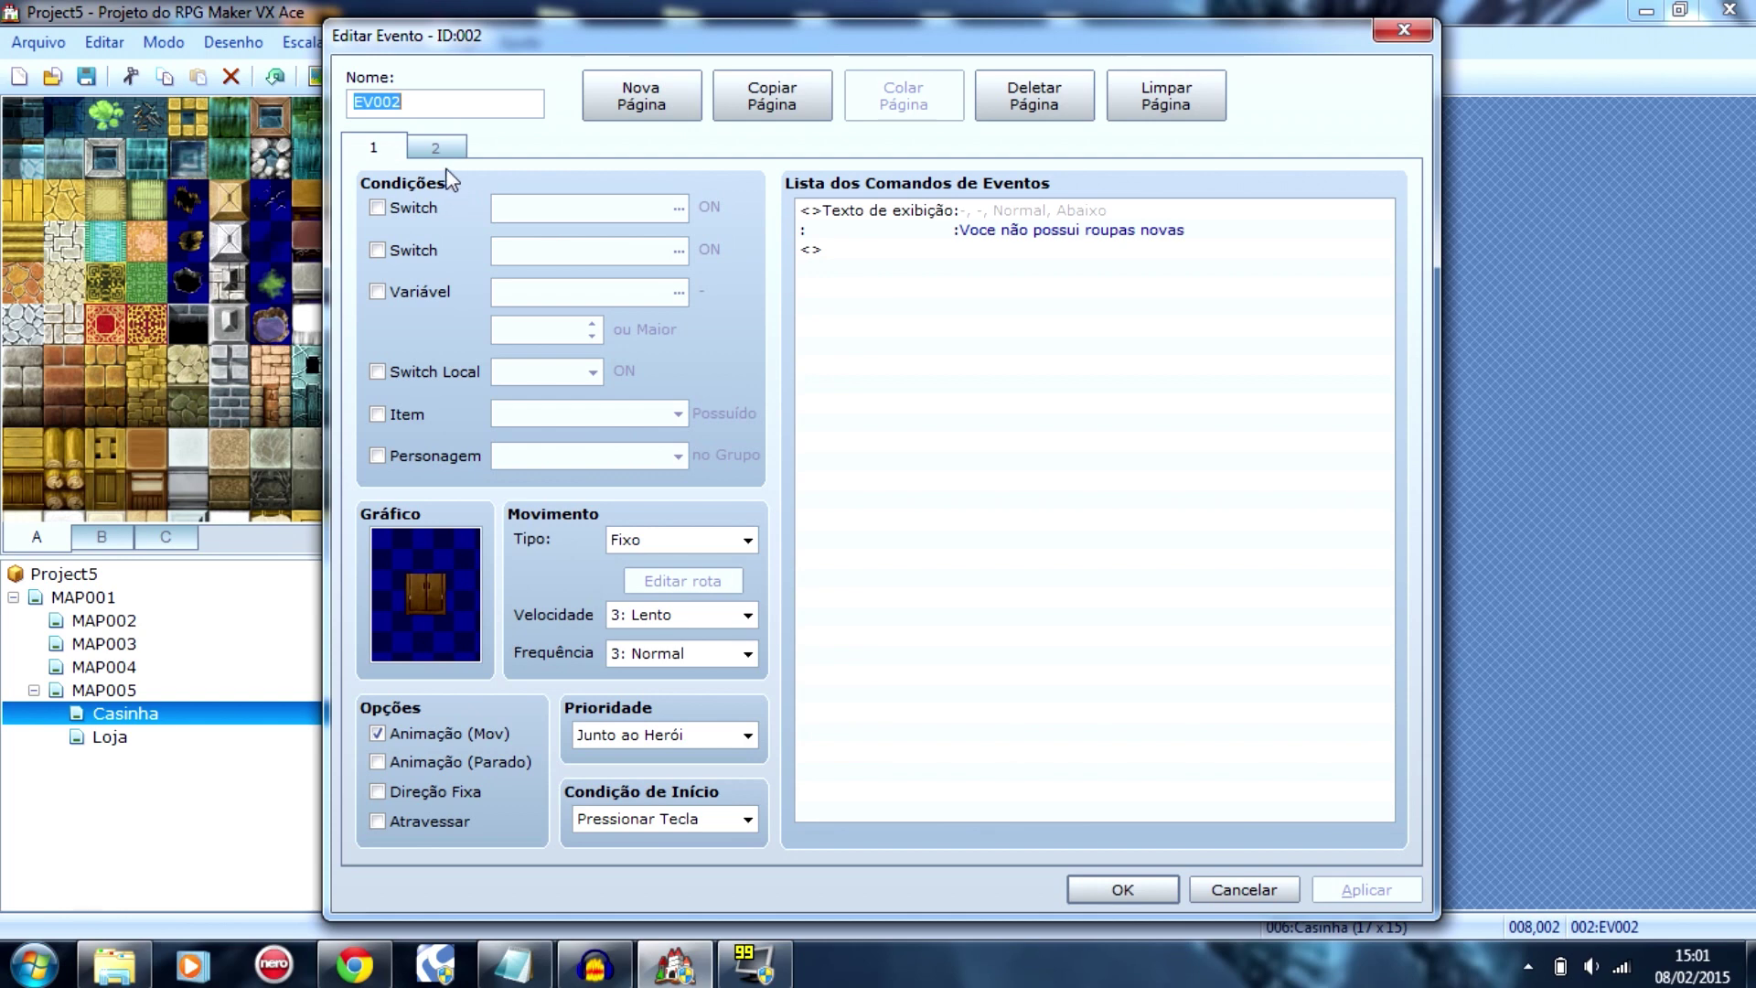
{"action": "left_click", "coordinate": [432, 149]}
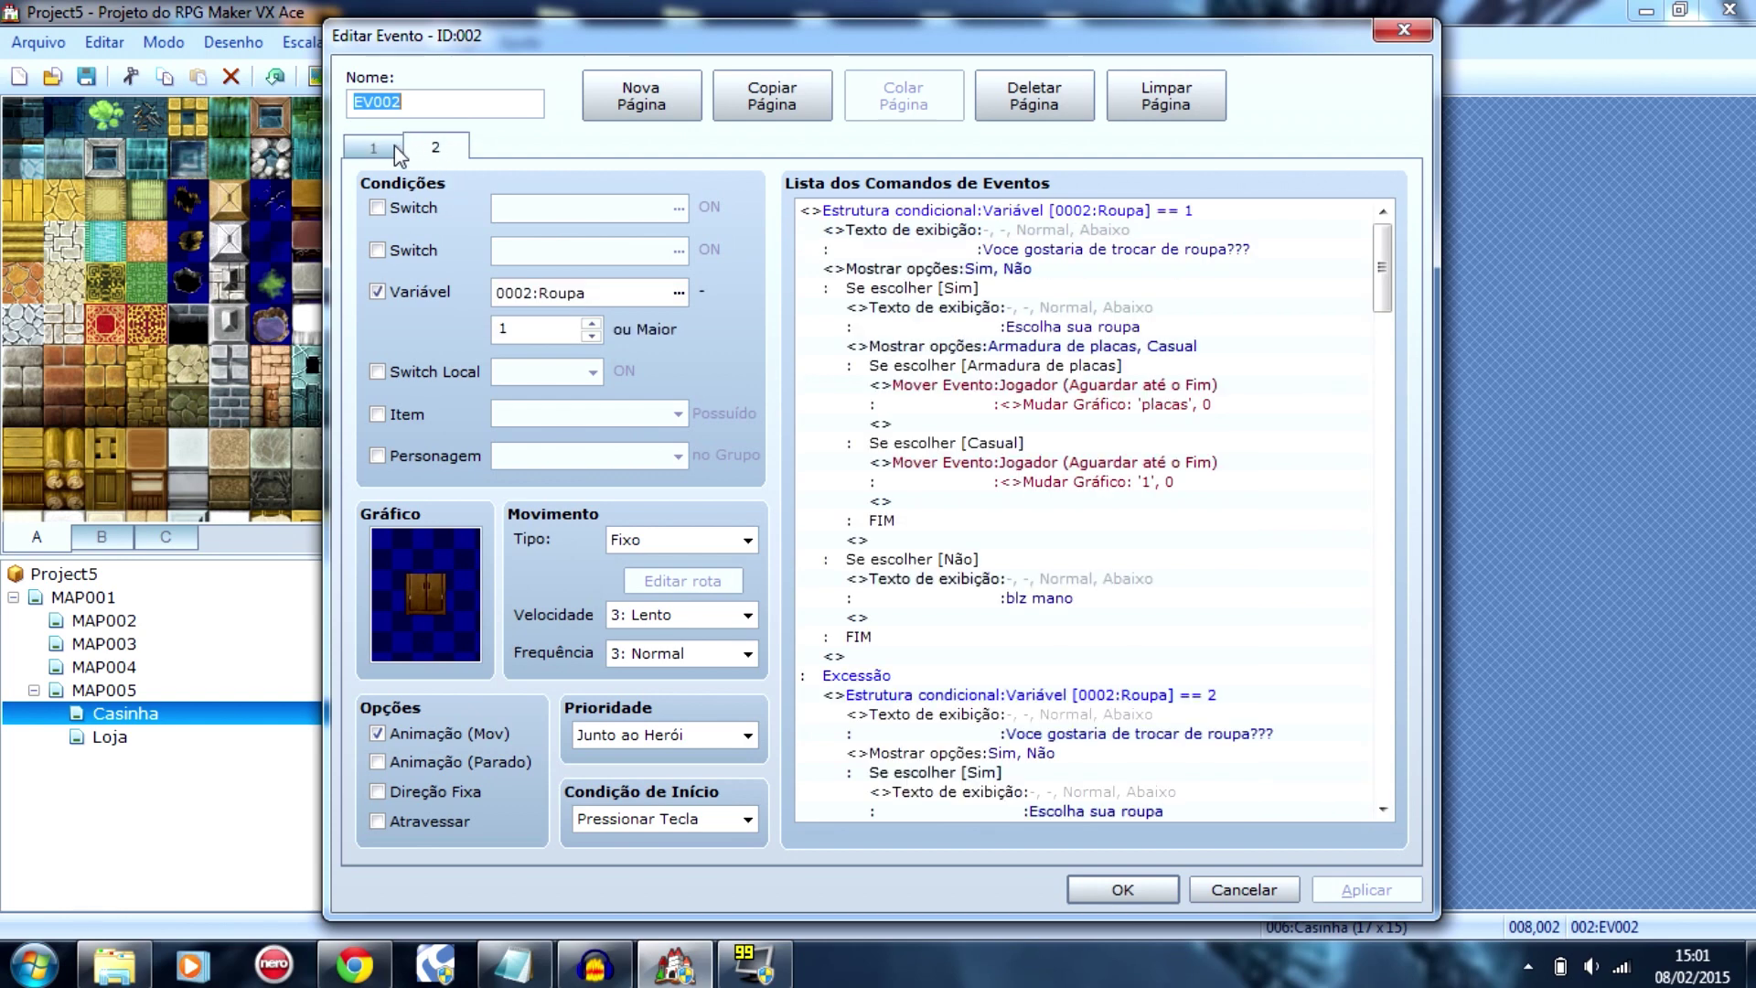
{"action": "left_click", "coordinate": [392, 148]}
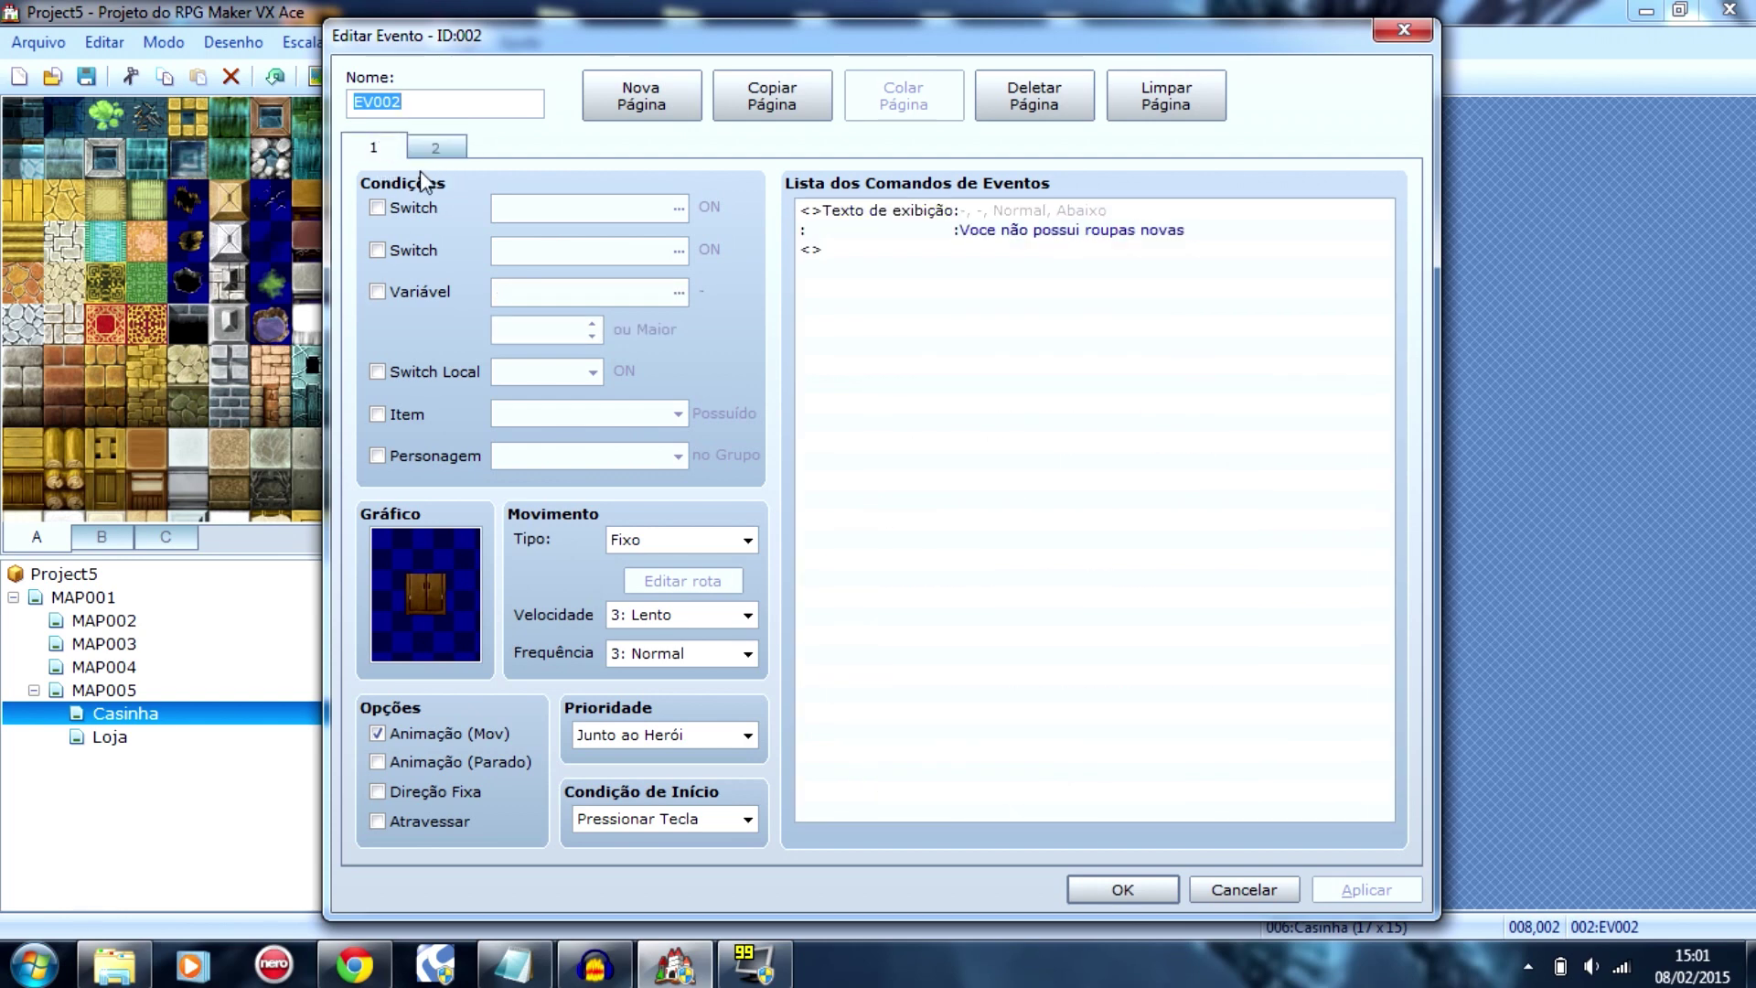
{"action": "mouse_move", "coordinate": [424, 179]}
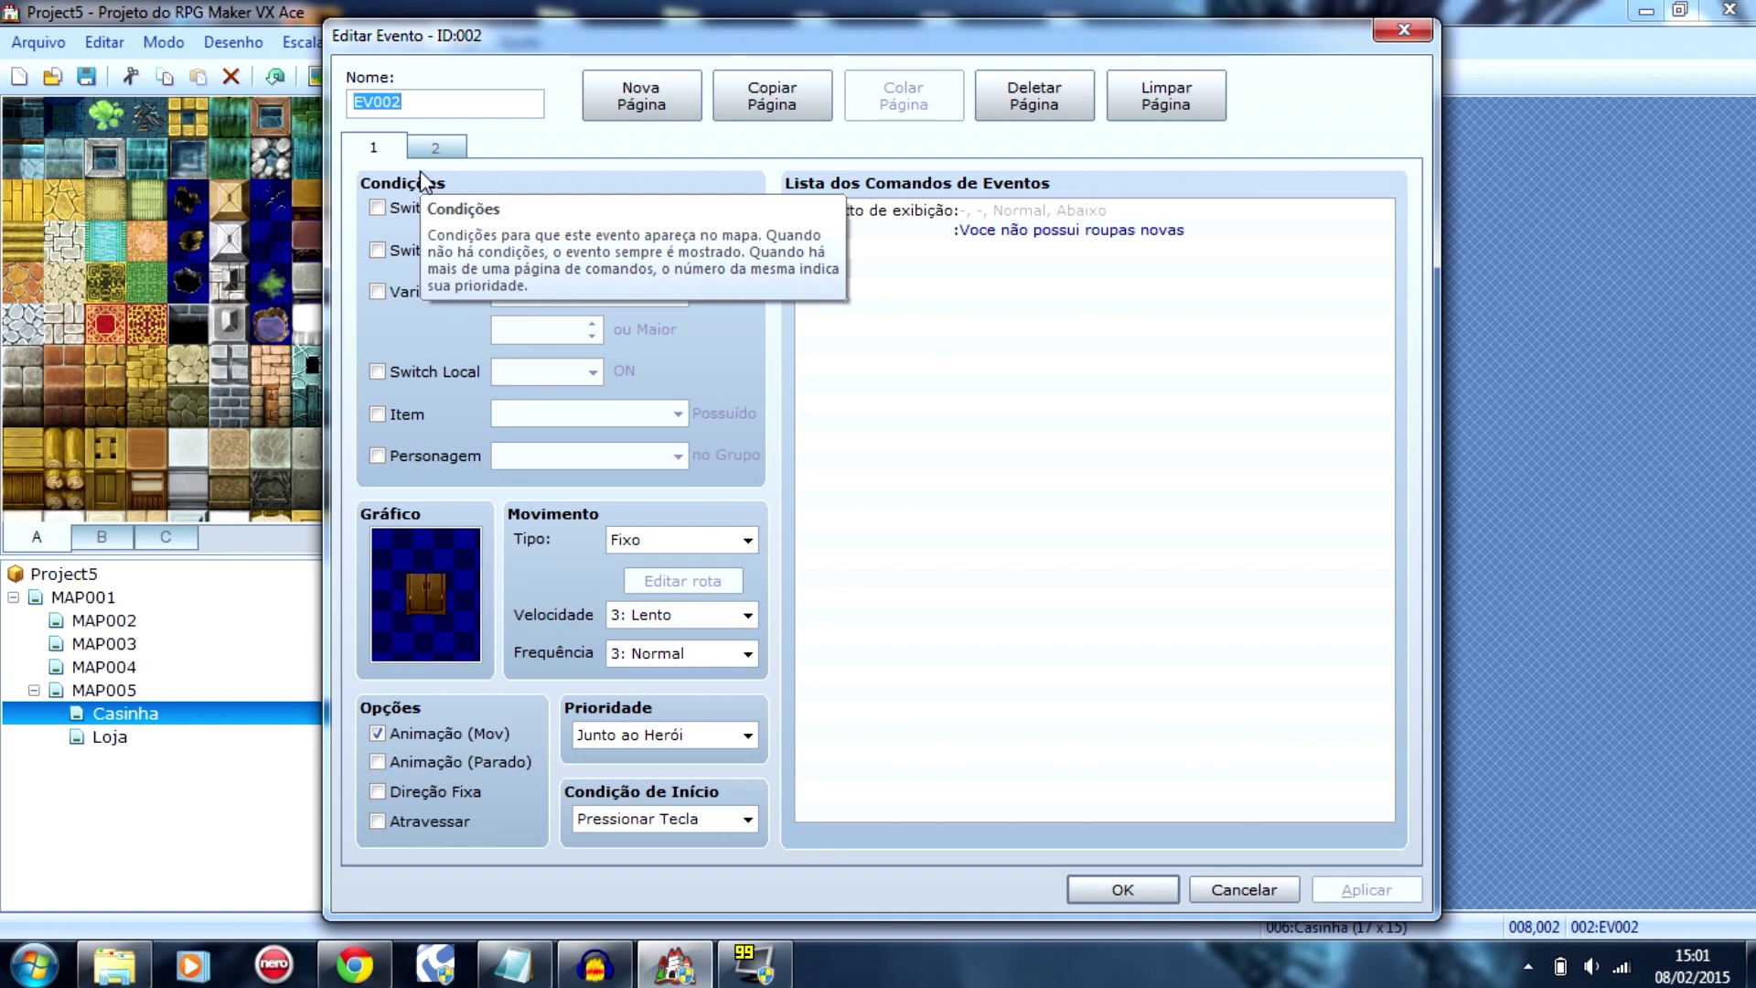
{"action": "left_click", "coordinate": [435, 149]}
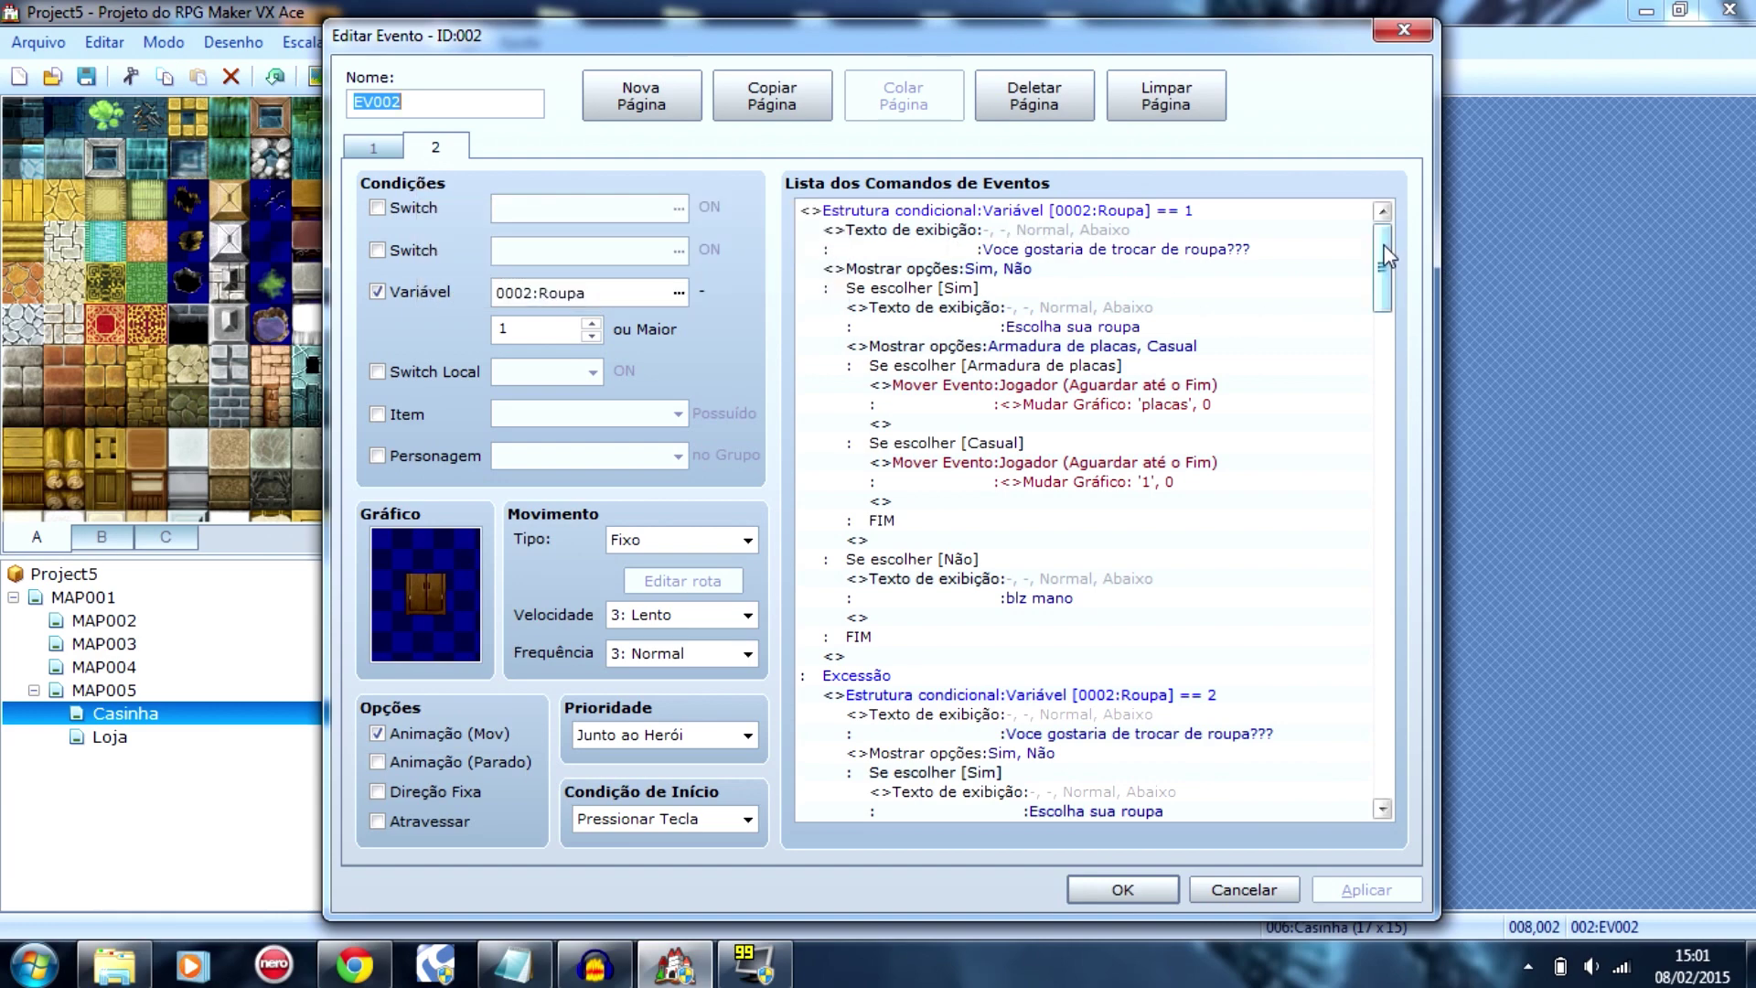
{"action": "mouse_move", "coordinate": [1386, 256]}
{"action": "left_mouse_down"}
{"action": "mouse_move", "coordinate": [1366, 417]}
{"action": "mouse_move", "coordinate": [1379, 265]}
{"action": "mouse_move", "coordinate": [1410, 242]}
{"action": "left_mouse_up"}
{"action": "left_click_drag", "start_coordinate": [1380, 274], "coordinate": [1413, 643]}
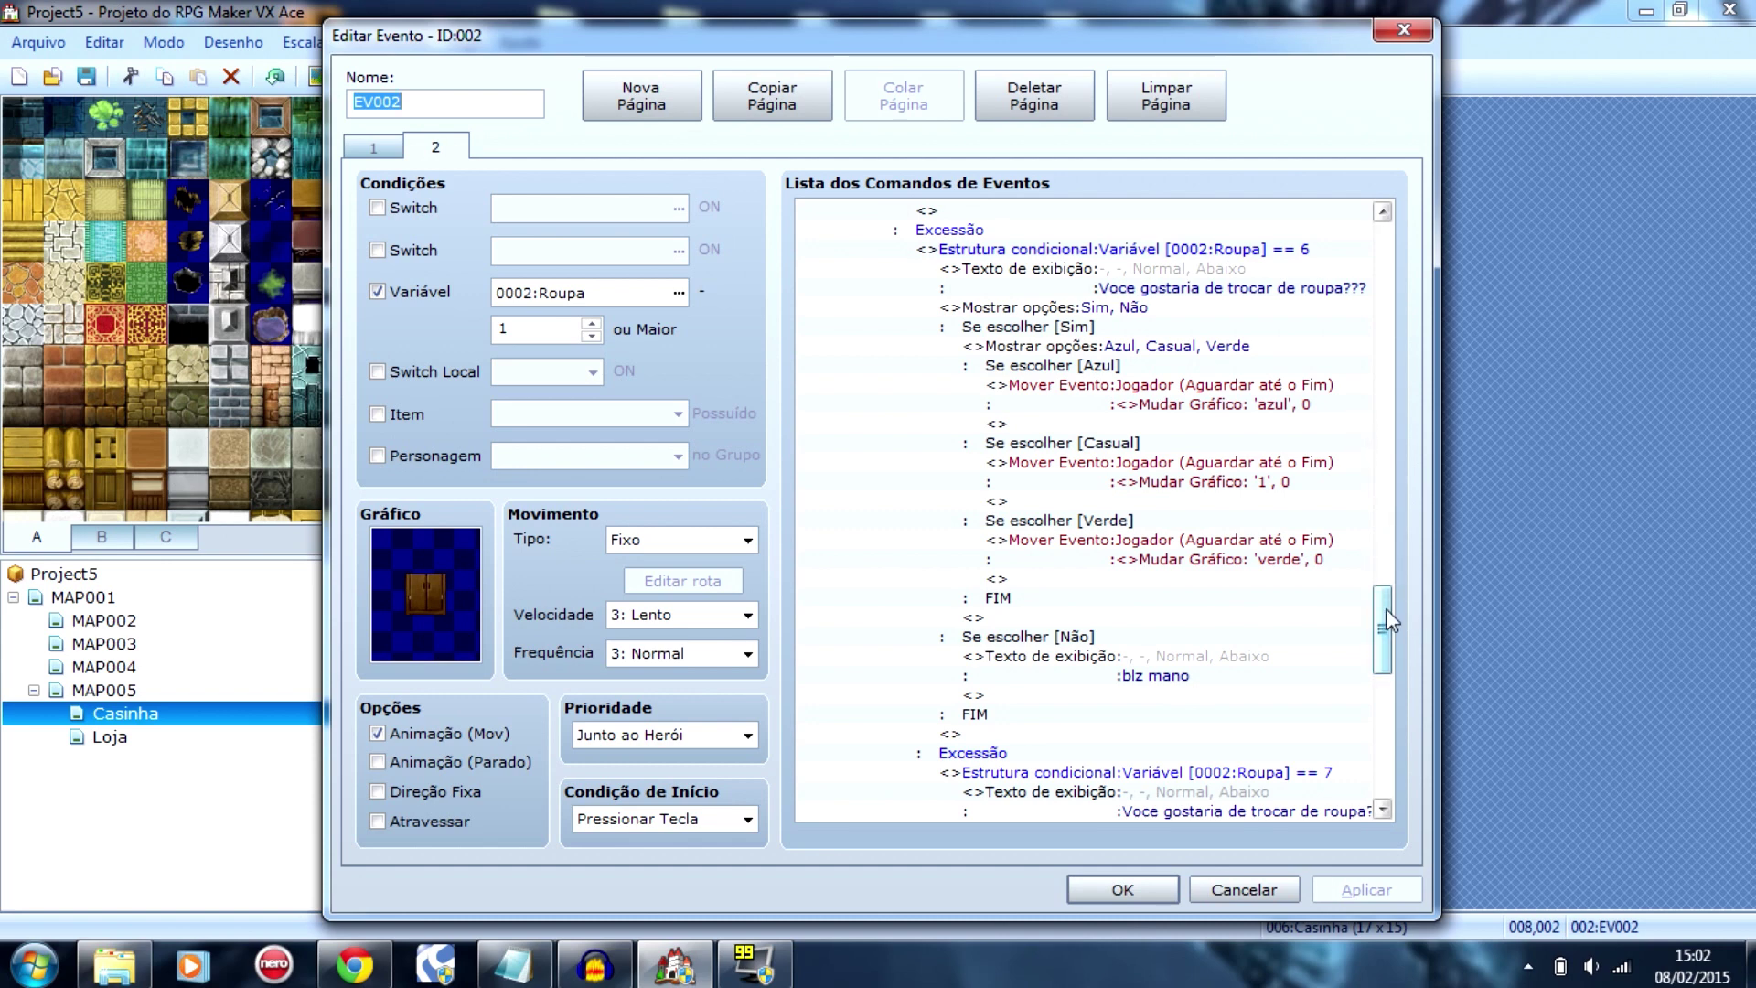
{"action": "left_click_drag", "start_coordinate": [1386, 607], "coordinate": [1388, 600]}
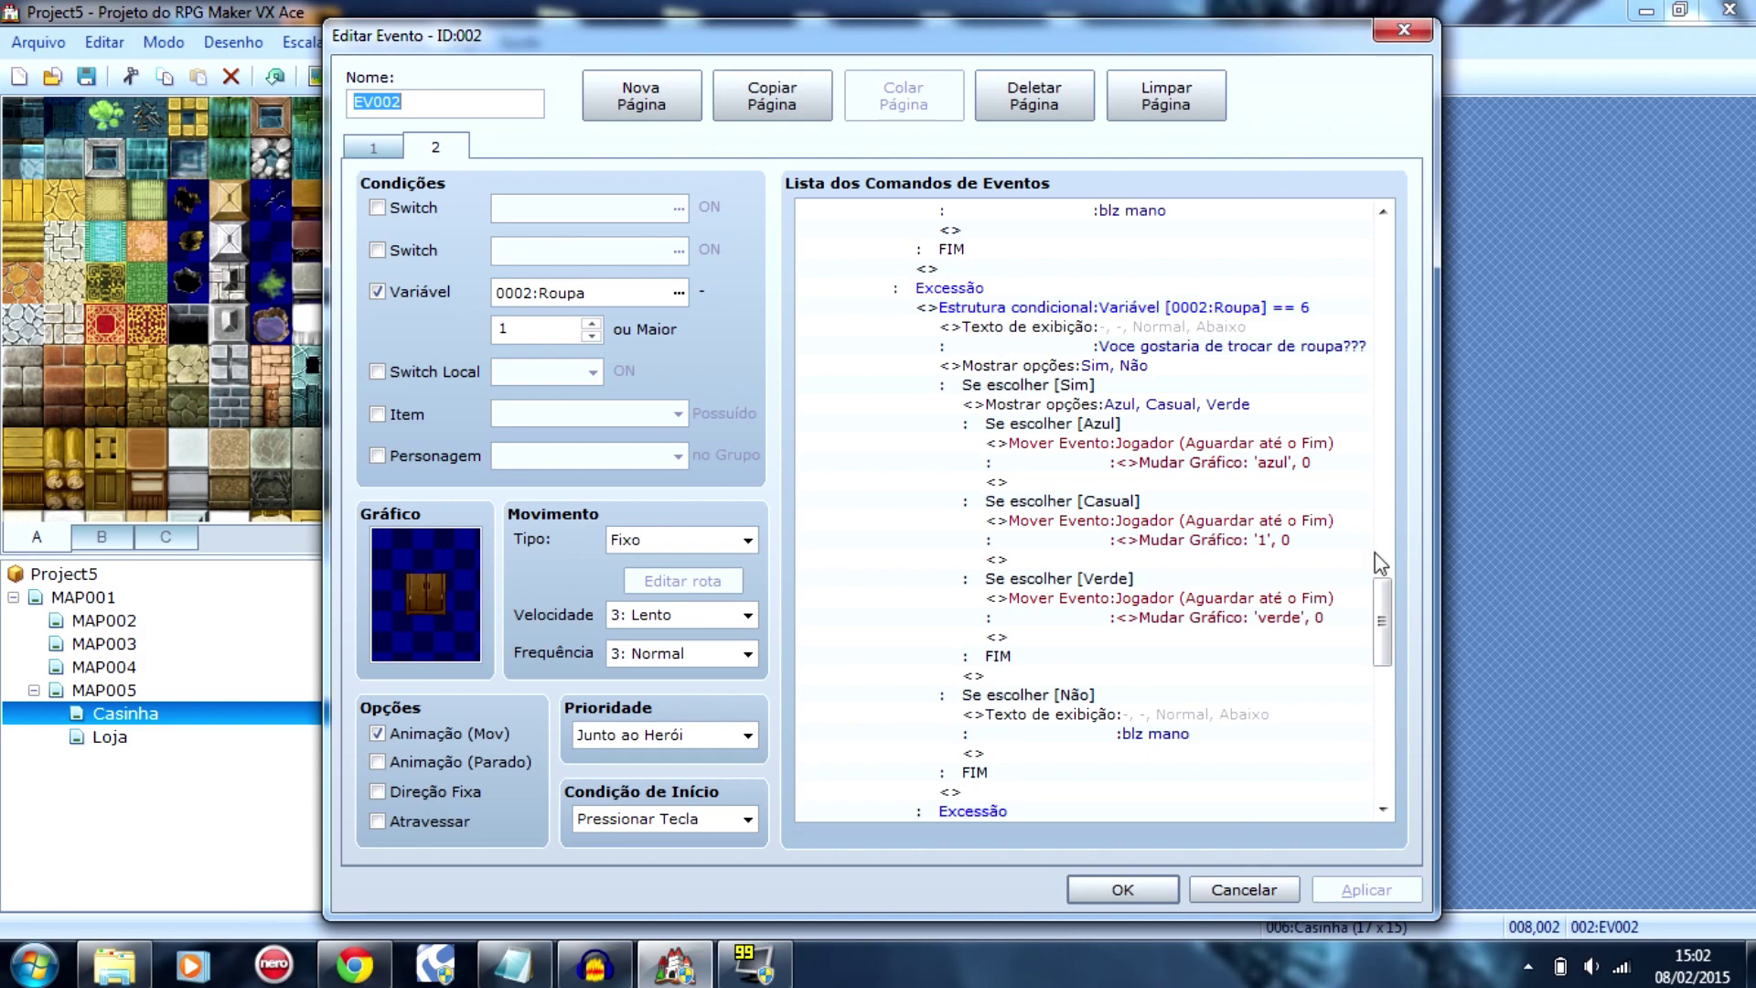
{"action": "left_click_drag", "start_coordinate": [1388, 589], "coordinate": [1396, 666]}
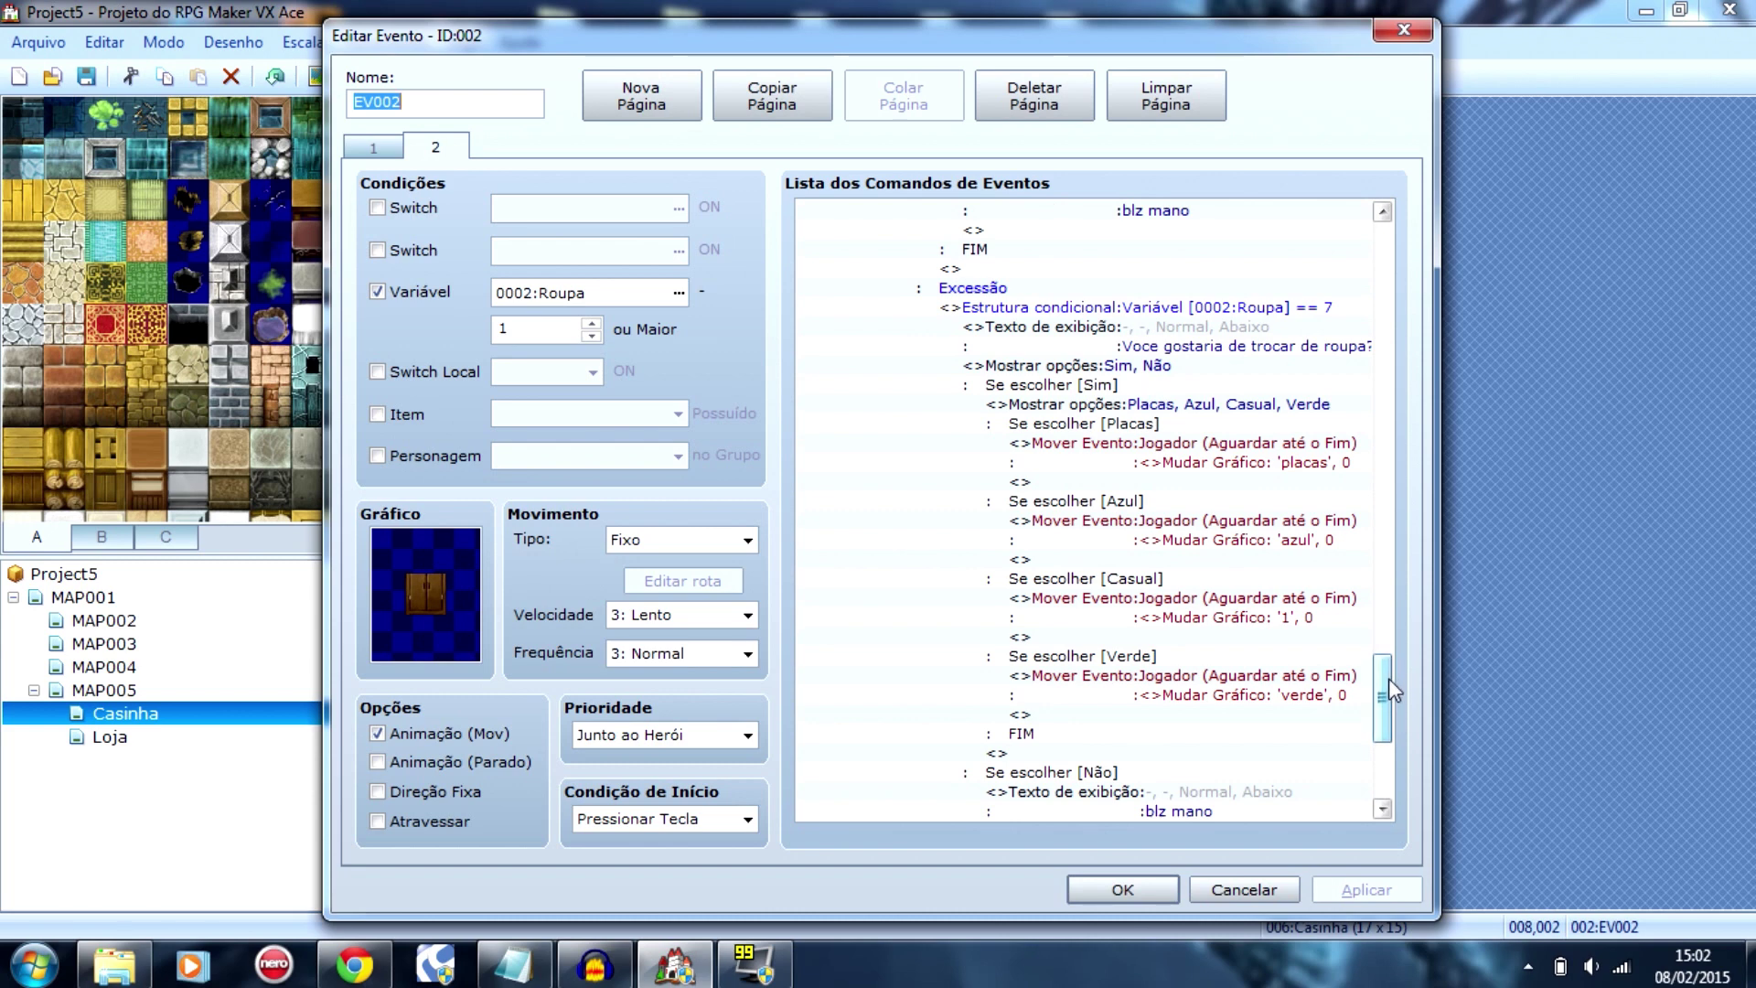
{"action": "left_click", "coordinate": [1081, 886]}
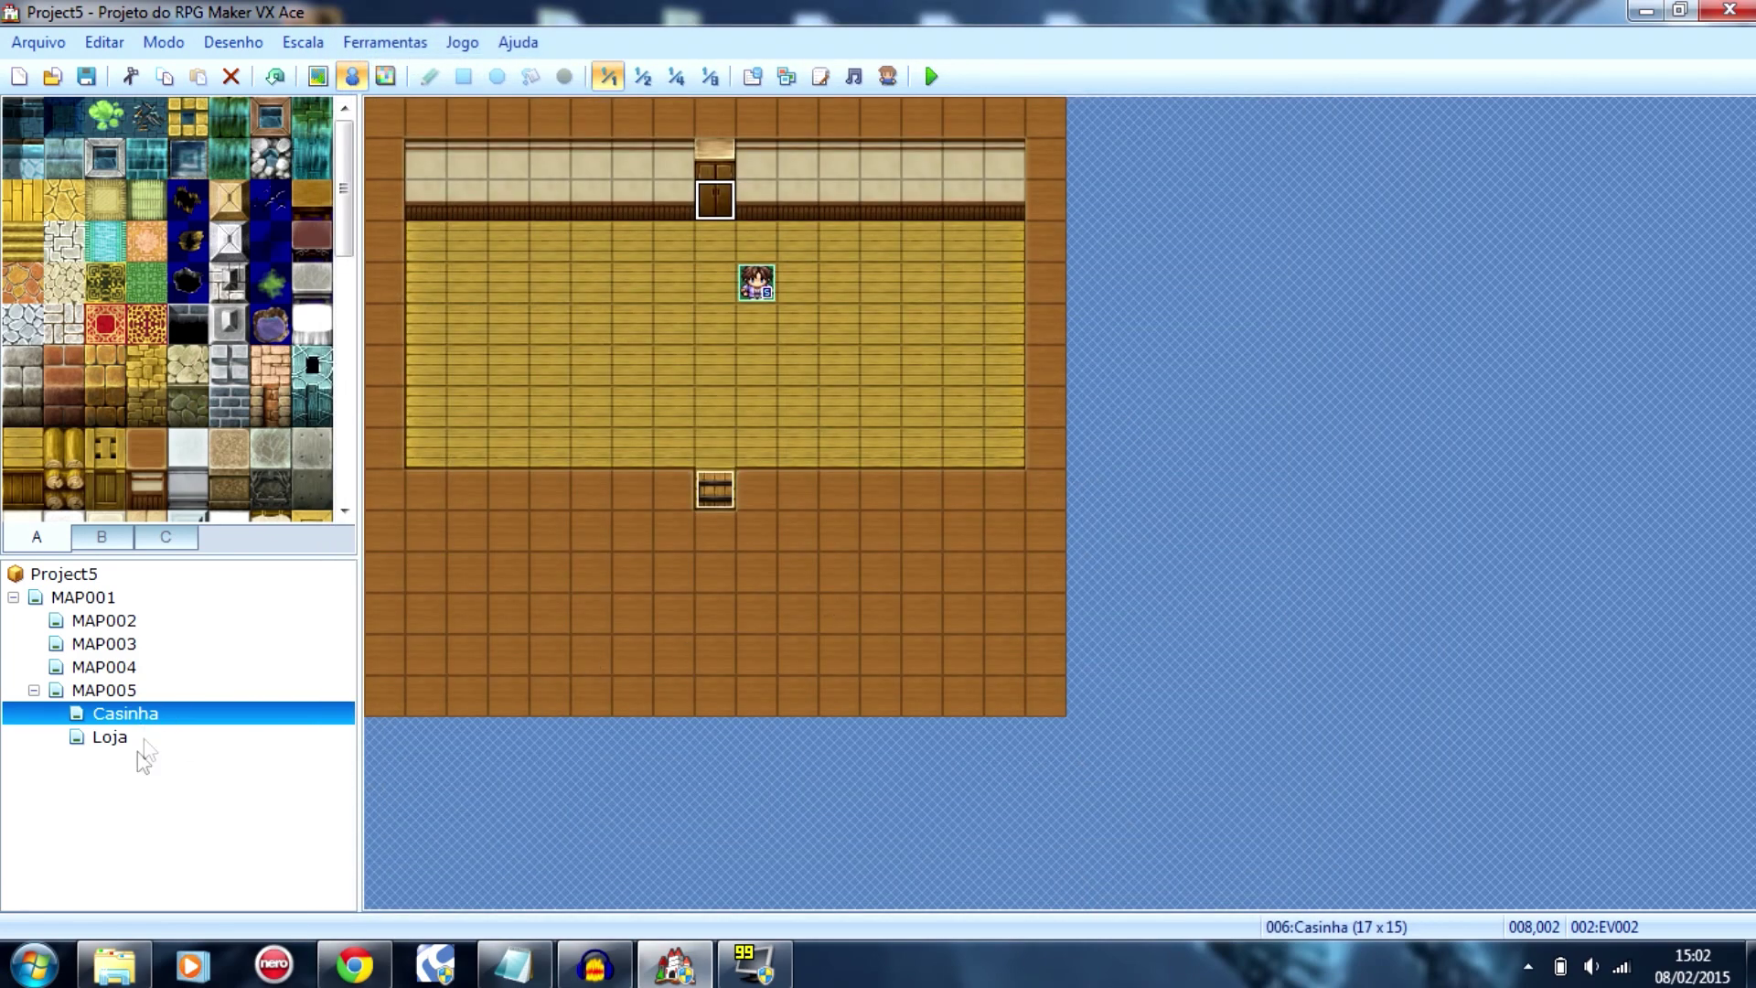
Step: Review the purchase commands of the green outfit event in the Loja map, keeping the event at tile 008,003
{"action": "left_click", "coordinate": [109, 738]}
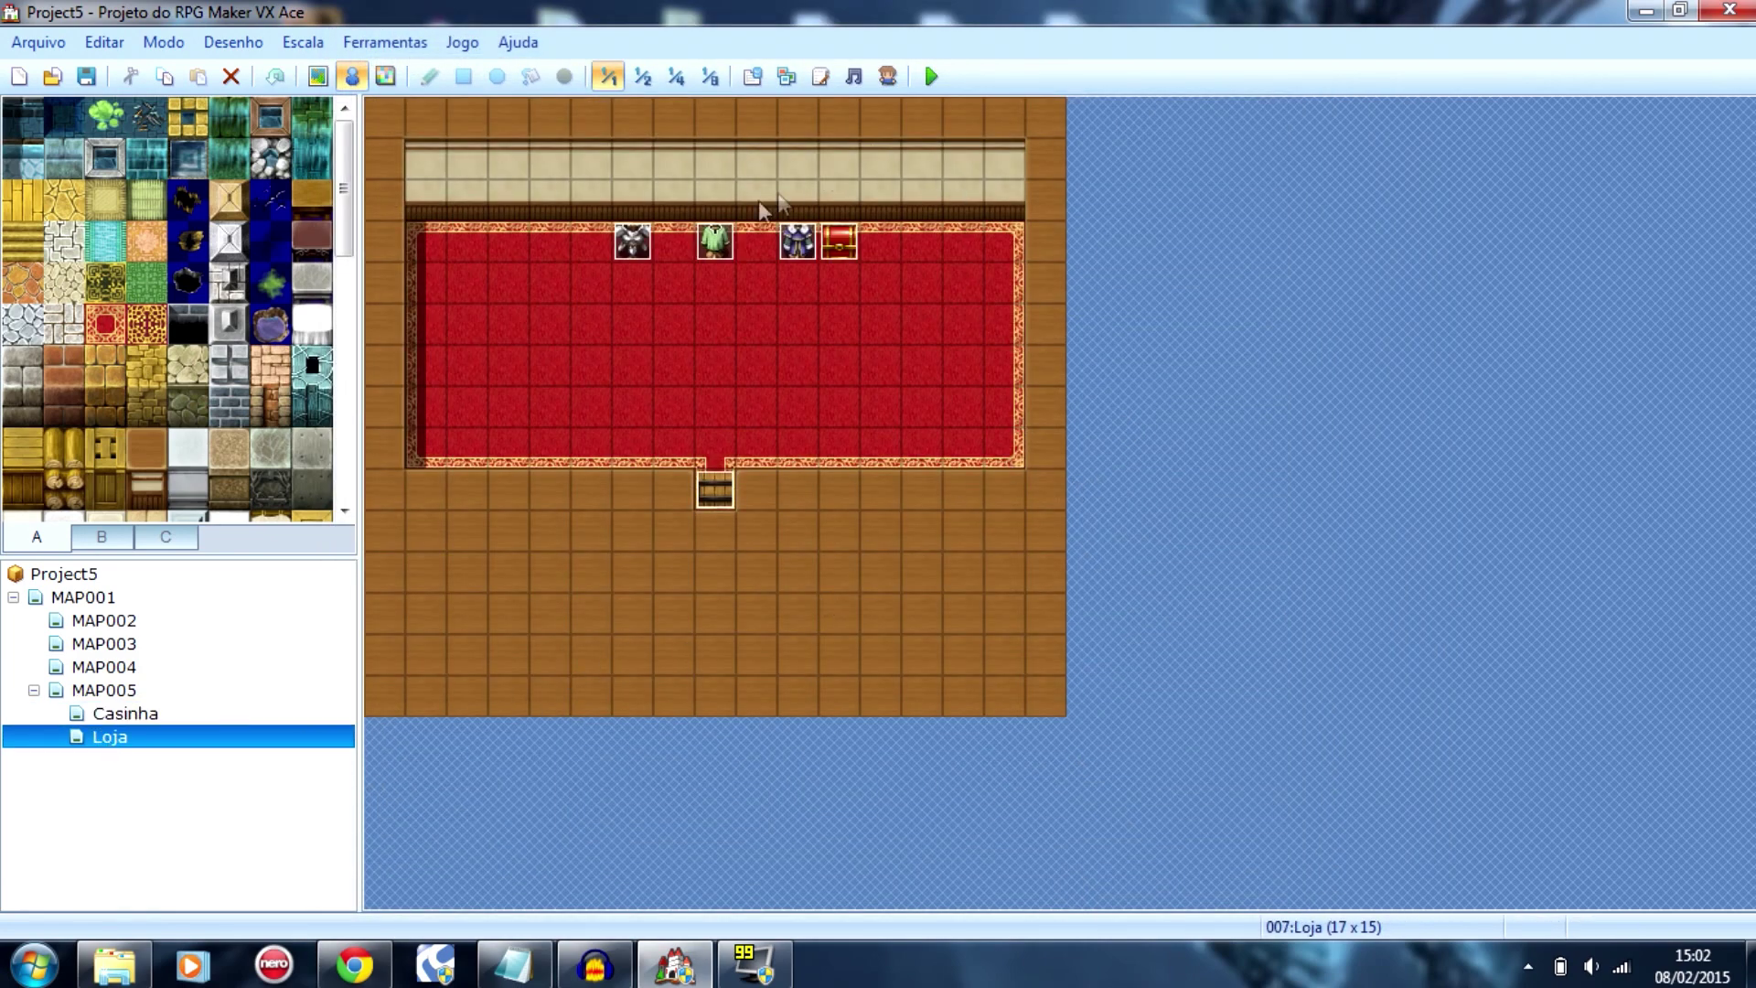
{"action": "left_click", "coordinate": [711, 255]}
{"action": "left_click_drag", "start_coordinate": [762, 282], "coordinate": [715, 245]}
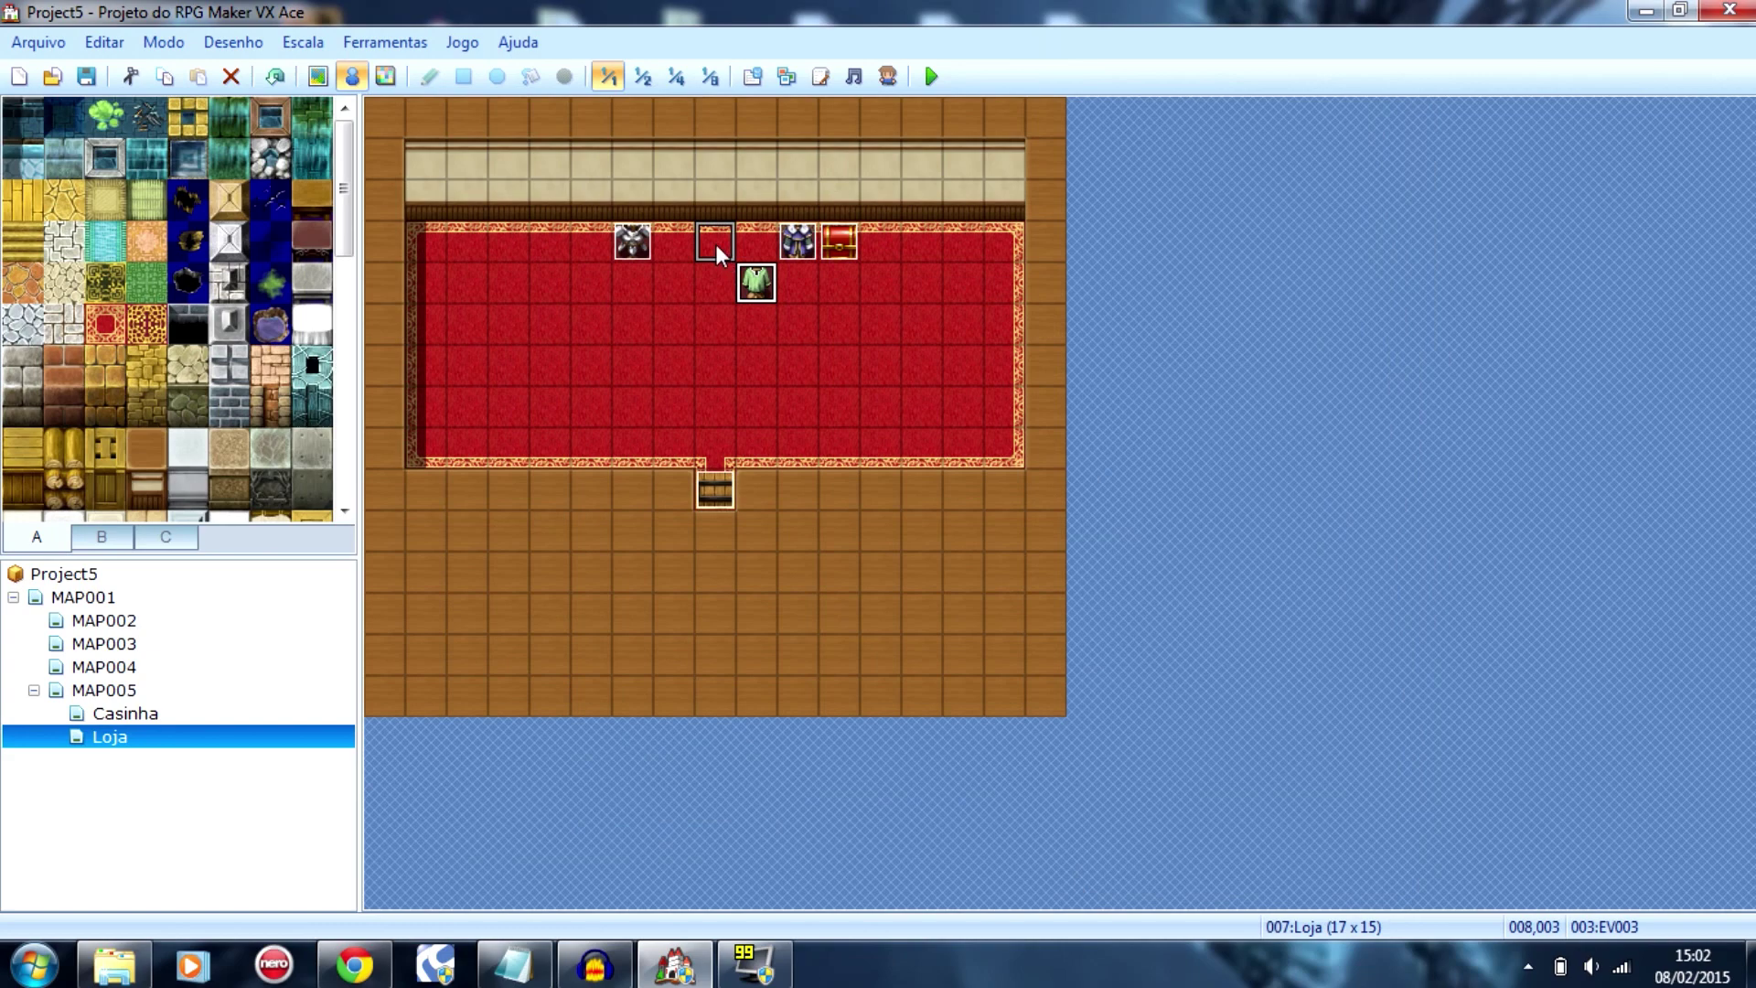
{"action": "double_click", "coordinate": [715, 245]}
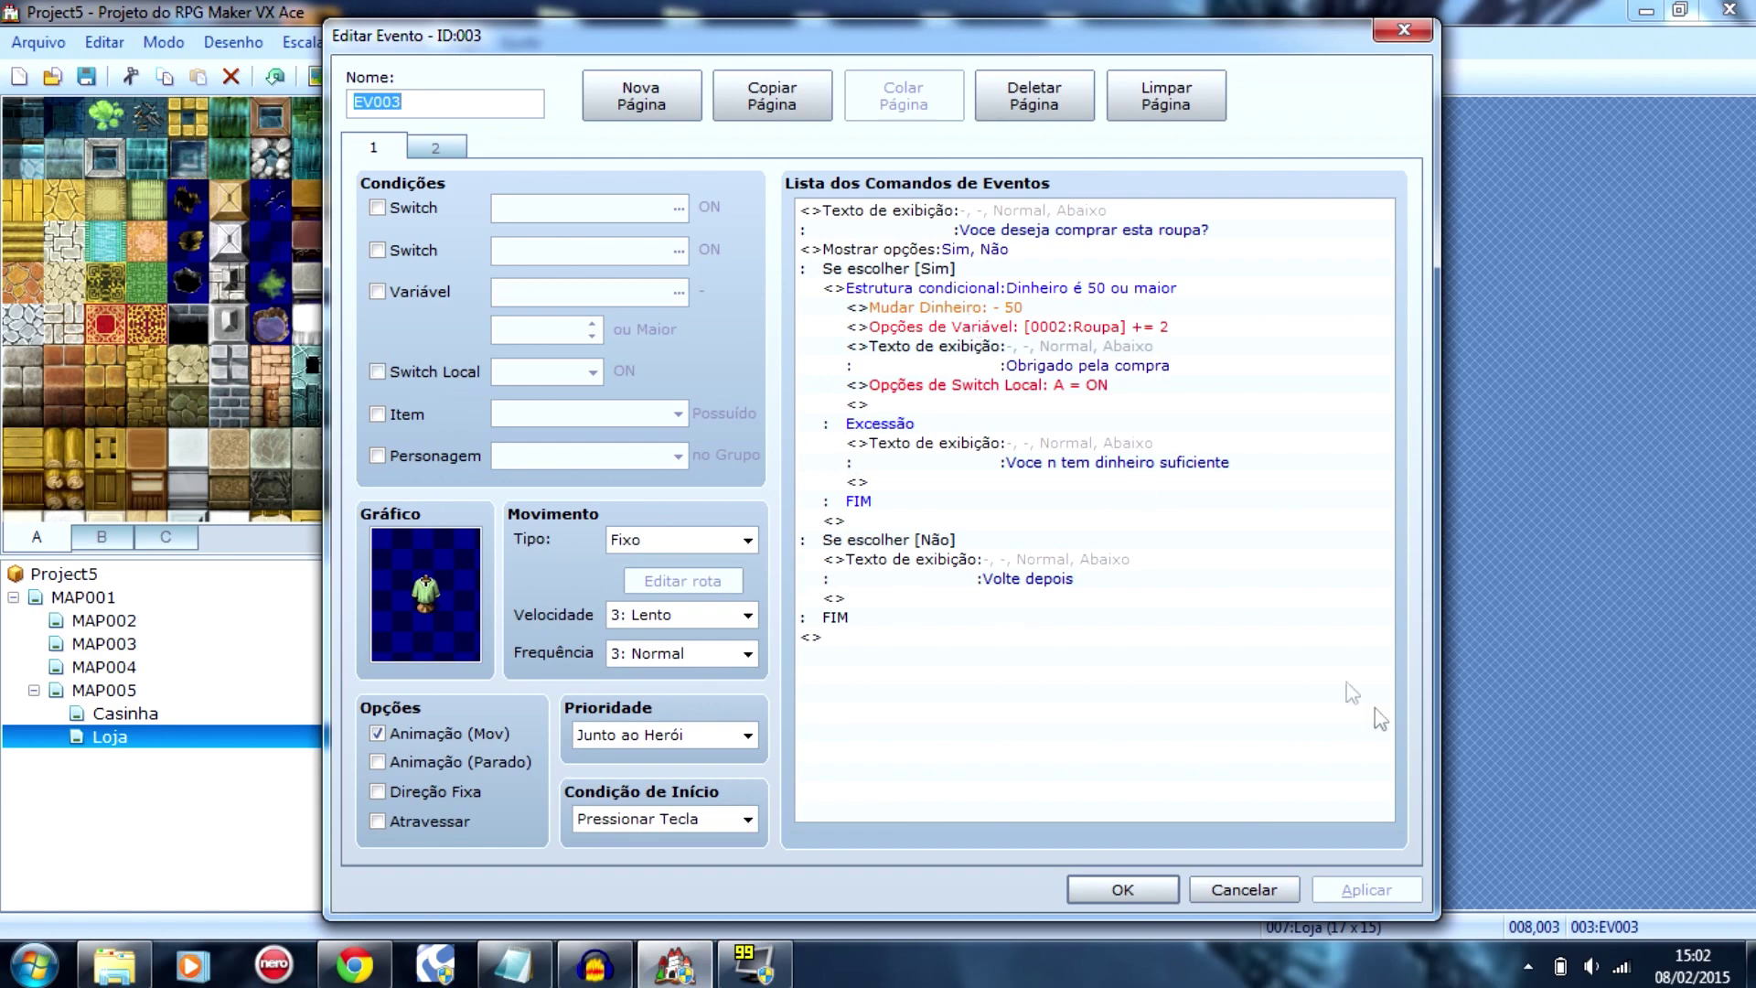
{"action": "left_click", "coordinate": [1133, 886]}
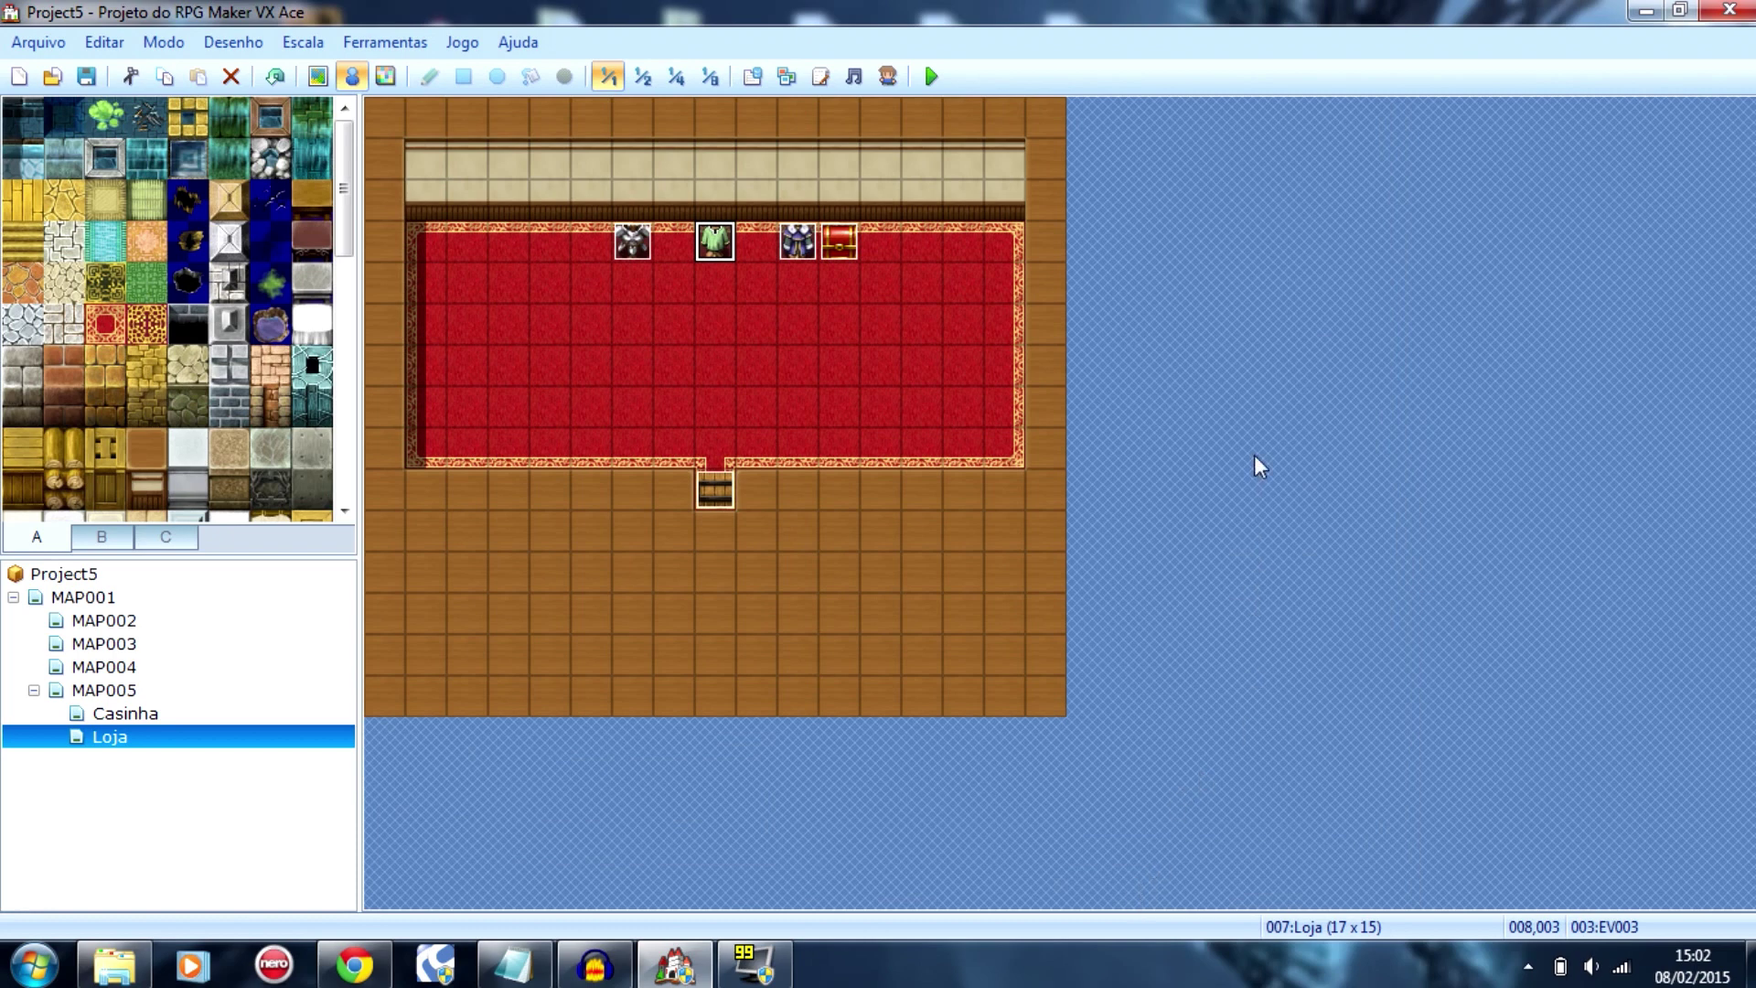
Step: Launch a playtest of Project5 with its changes saved and start a new game
{"action": "left_click", "coordinate": [932, 76]}
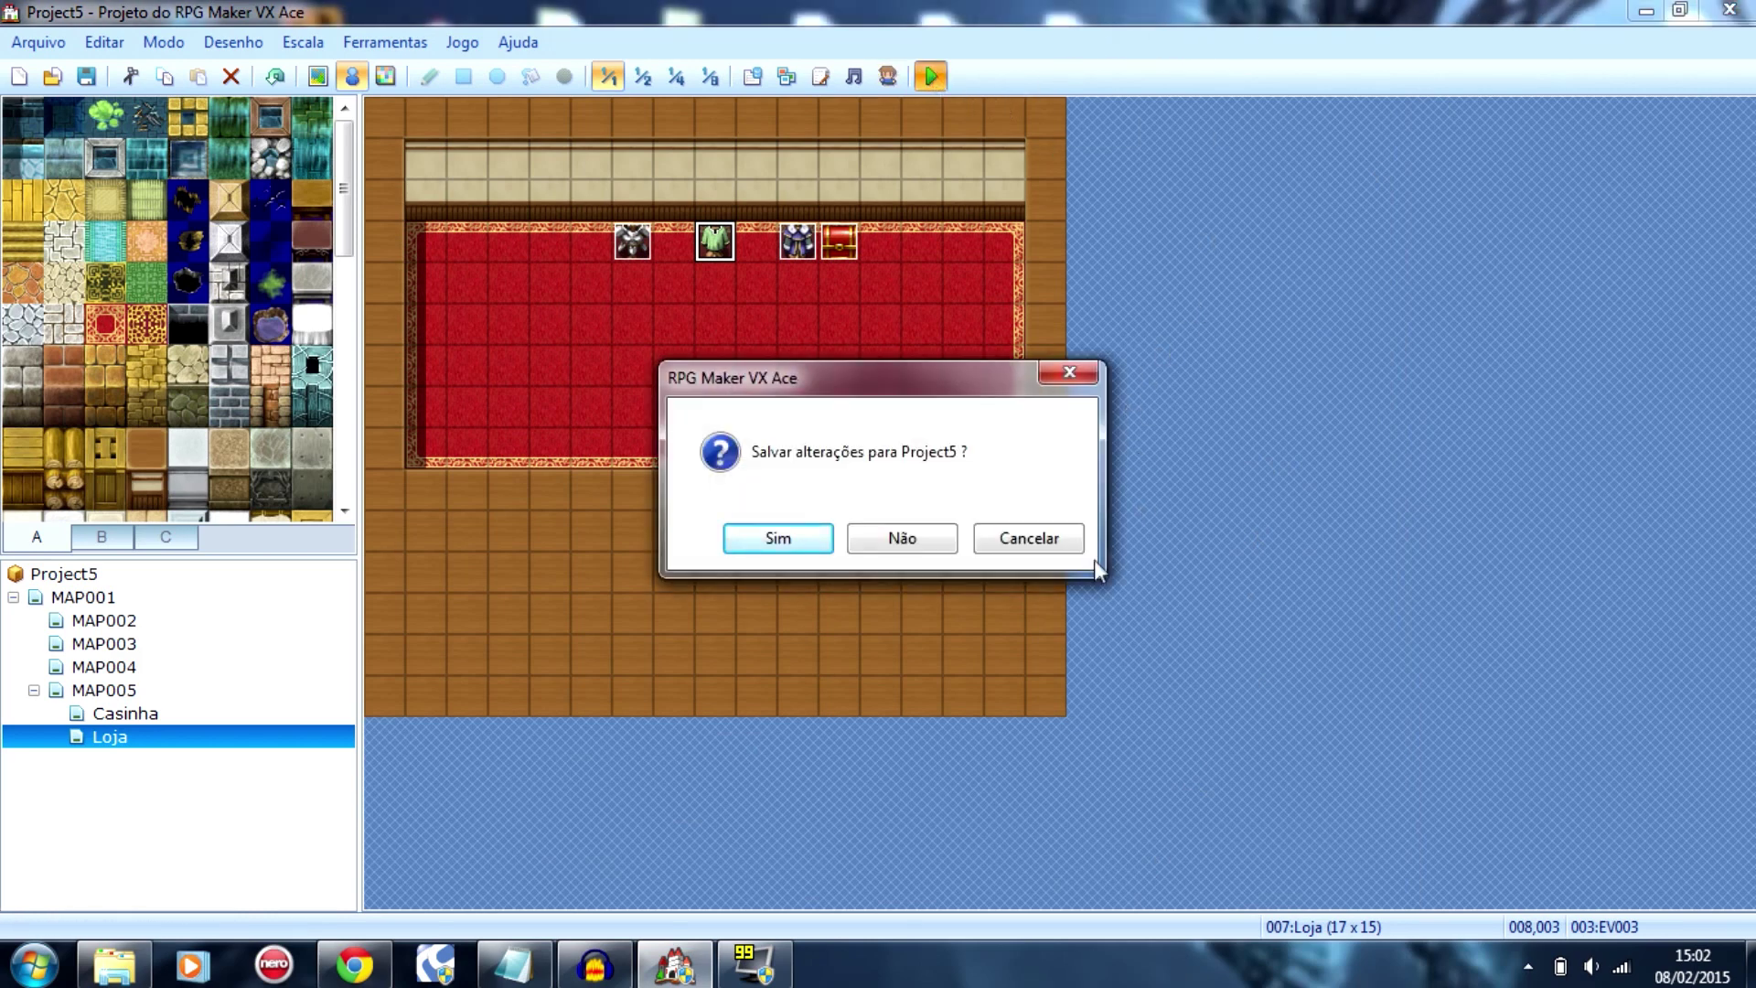
{"action": "left_click", "coordinate": [817, 542]}
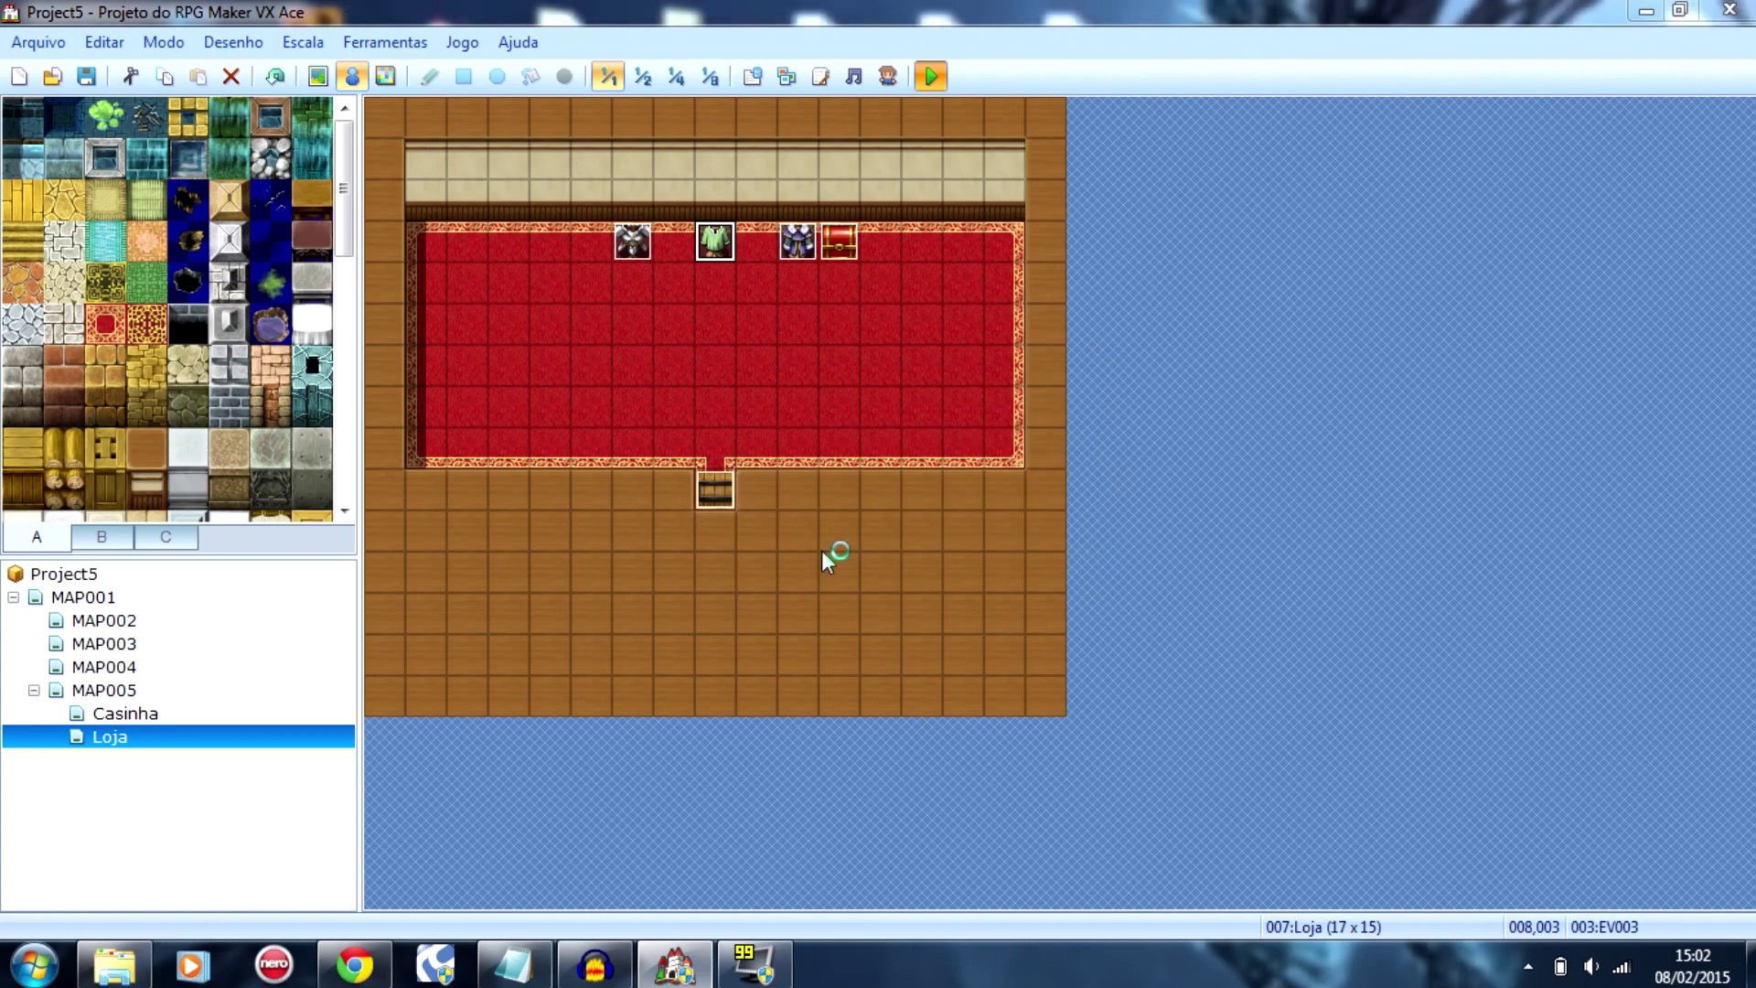
{"action": "key", "text": "Return"}
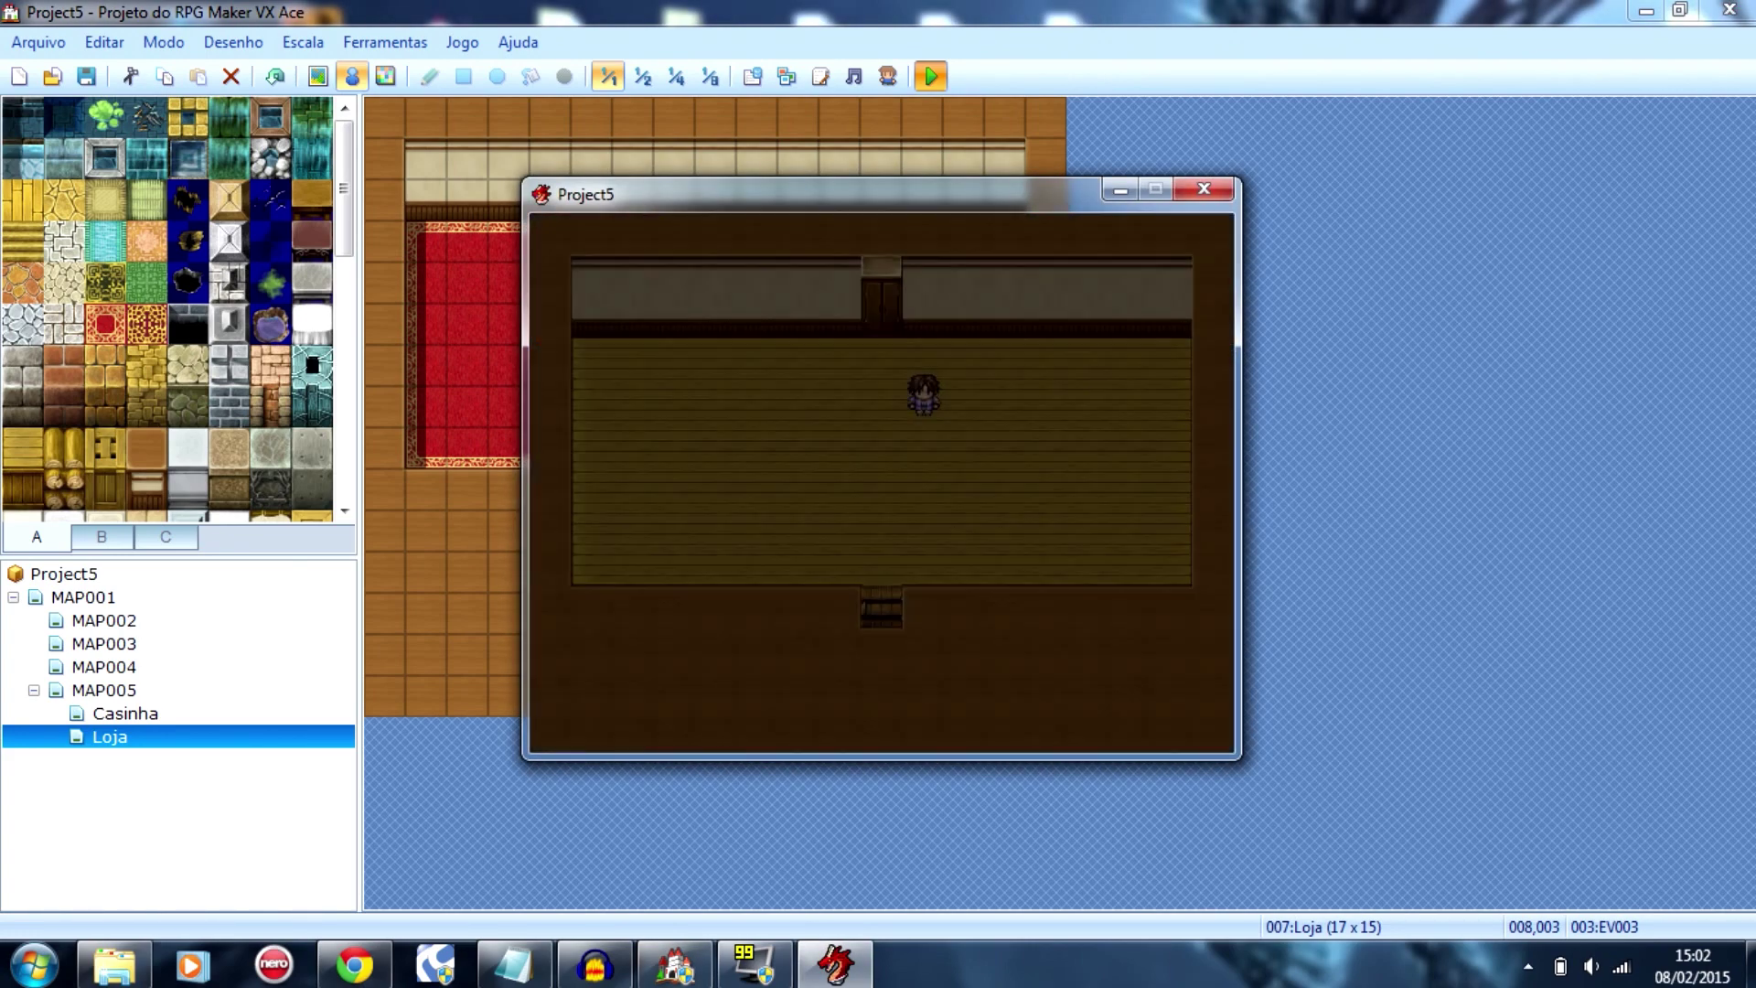
Step: Test the Casinha wardrobe twice before buying any outfit, dismissing its message each time
{"action": "key", "text": "Left"}
{"action": "key", "text": "Up"}
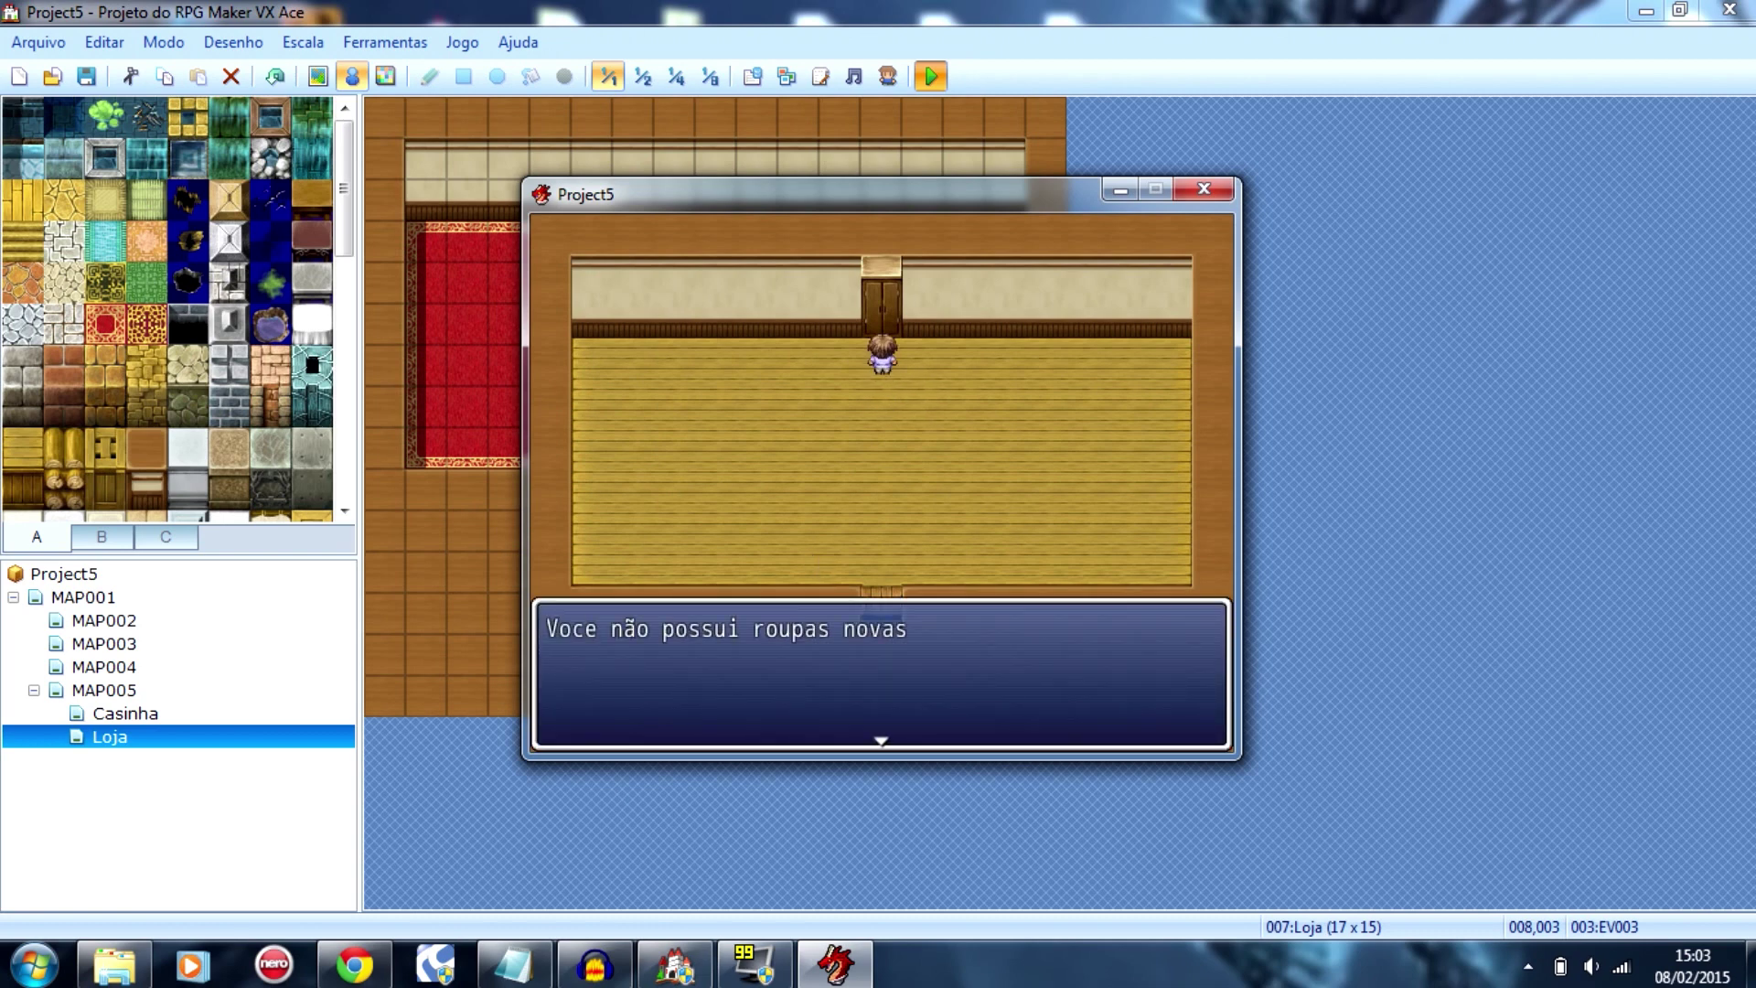
{"action": "key", "text": "Return"}
{"action": "key", "text": "Down"}
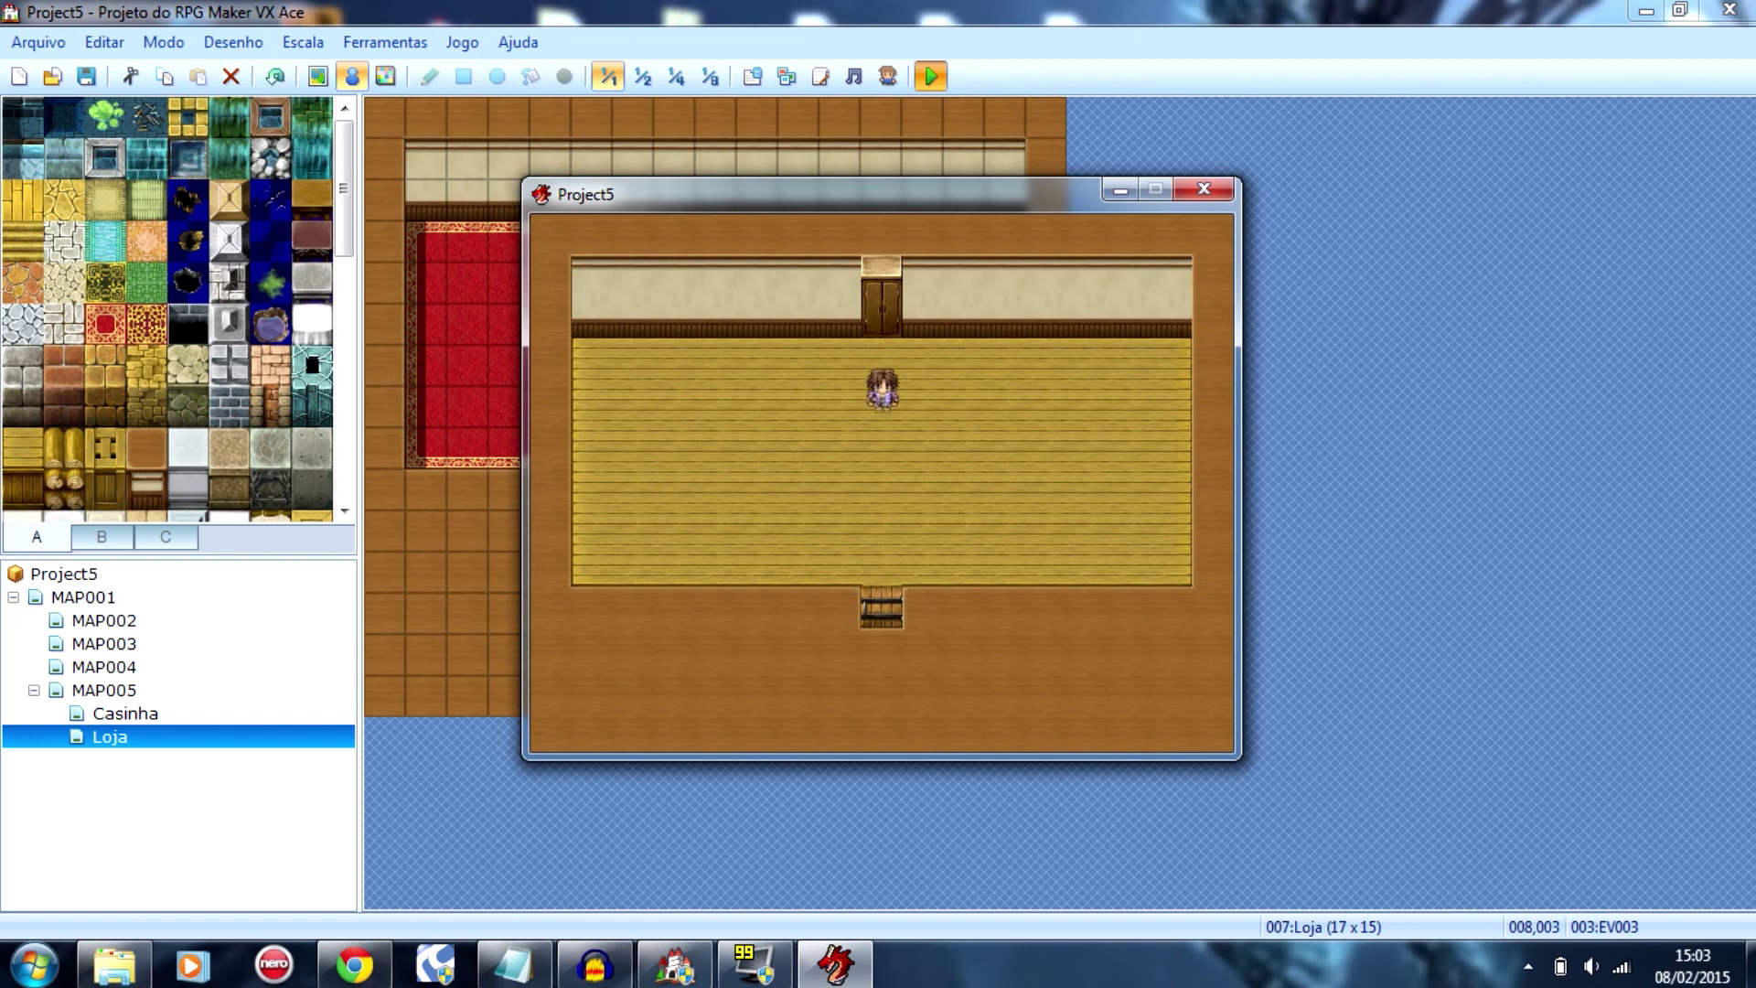
{"action": "key", "text": "Up"}
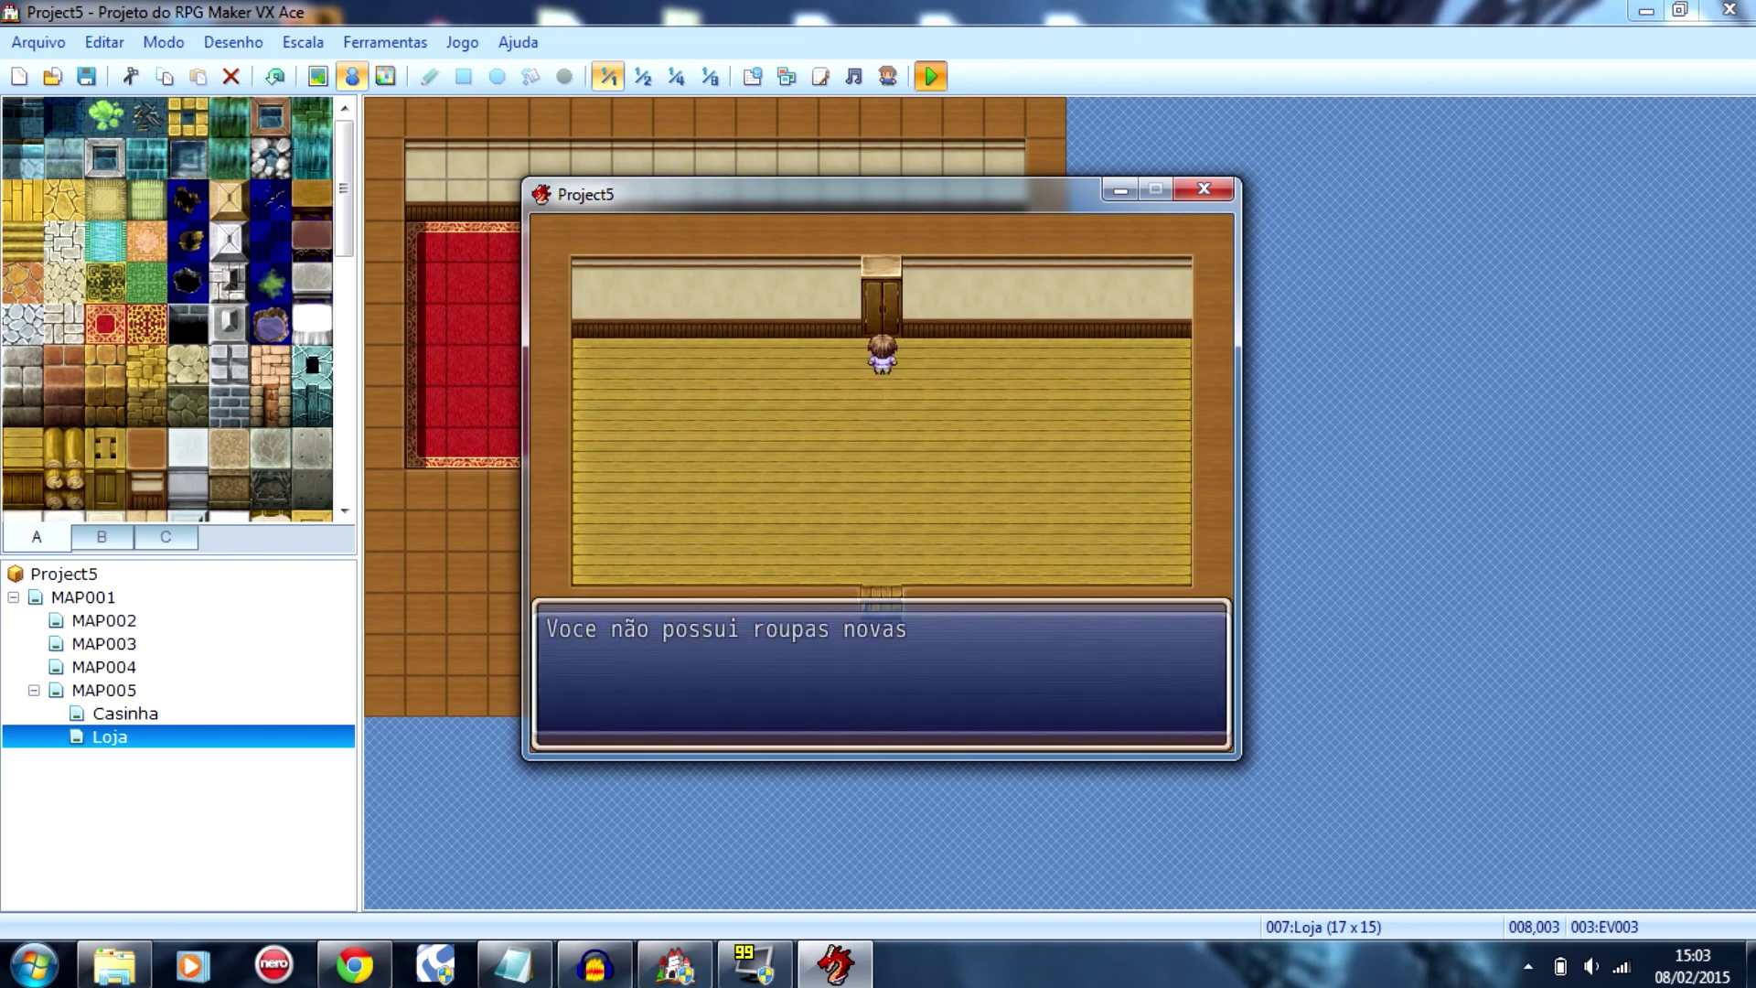
{"action": "key", "text": "Return"}
Step: Walk the hero out of the Casinha, into the blue-roofed Loja and up to the green outfit
{"action": "key", "text": "Down"}
{"action": "key", "text": "Down"}
{"action": "key", "text": "Down"}
{"action": "key", "text": "Down"}
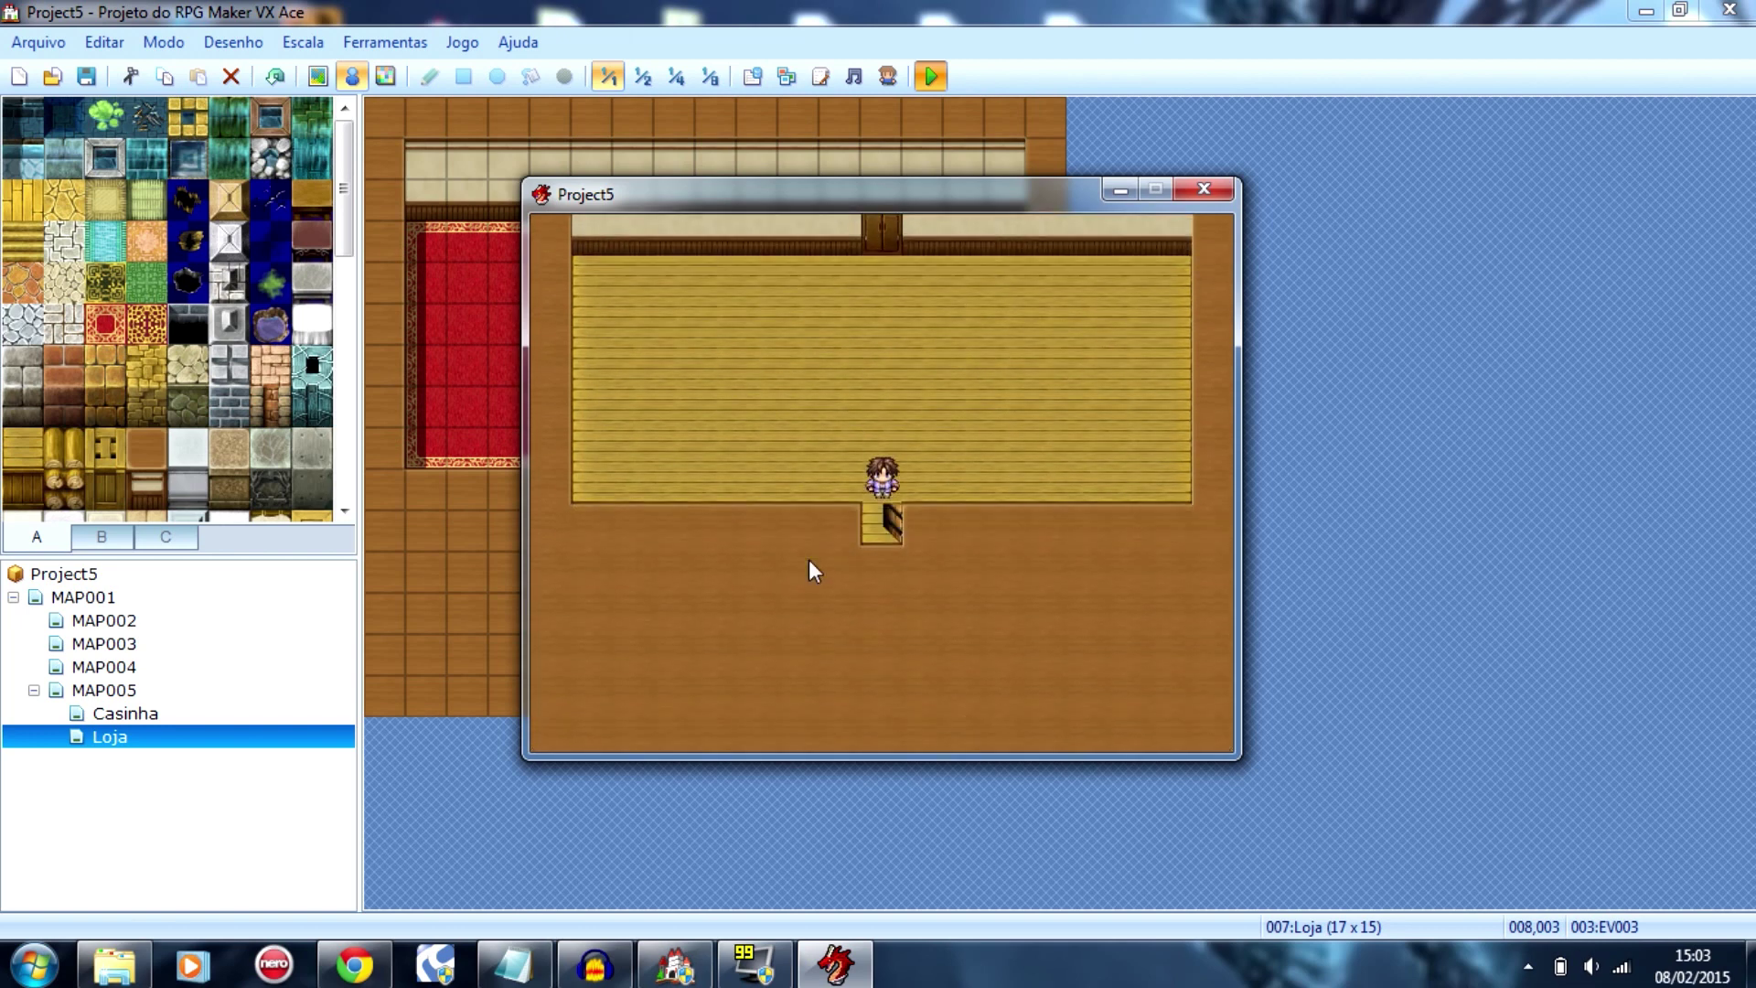
{"action": "key", "text": "Left"}
{"action": "key", "text": "Left"}
{"action": "key", "text": "Left"}
{"action": "key", "text": "Left"}
{"action": "key", "text": "Left"}
{"action": "key", "text": "Left"}
{"action": "key", "text": "Left"}
{"action": "key", "text": "Left"}
{"action": "key", "text": "Left"}
{"action": "key", "text": "Up"}
{"action": "key", "text": "Up"}
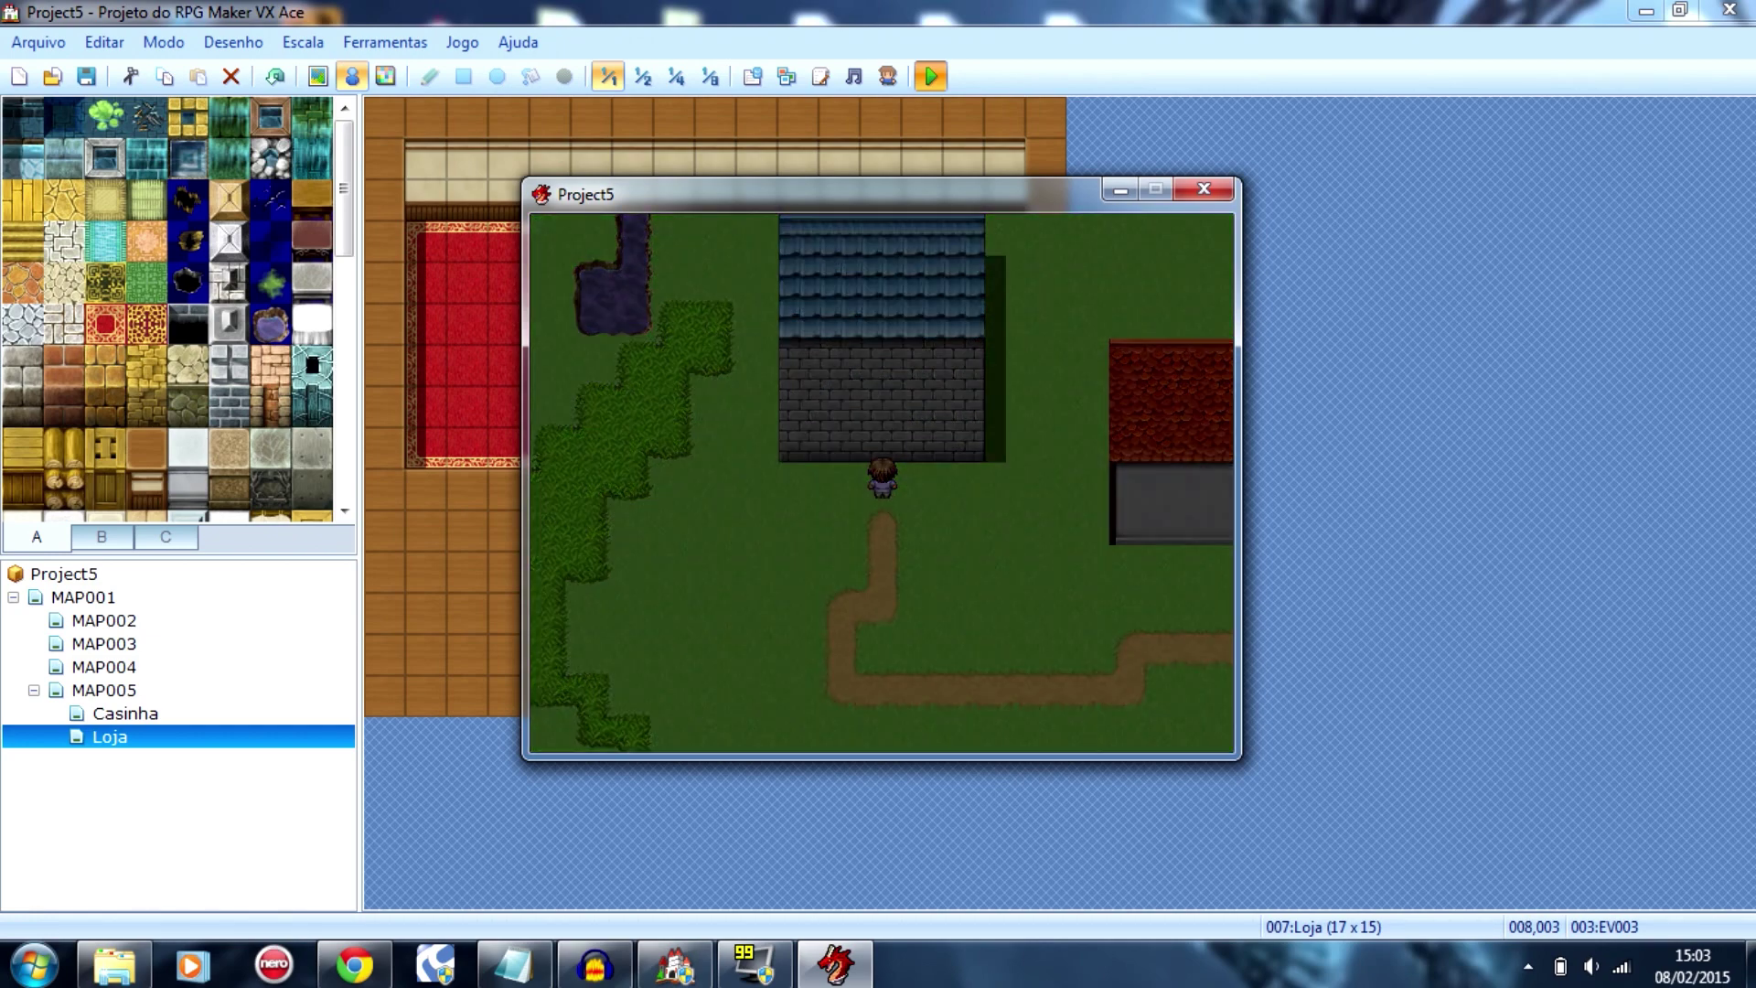
{"action": "key", "text": "Up"}
{"action": "key", "text": "Up"}
{"action": "key", "text": "Up"}
{"action": "key", "text": "Up"}
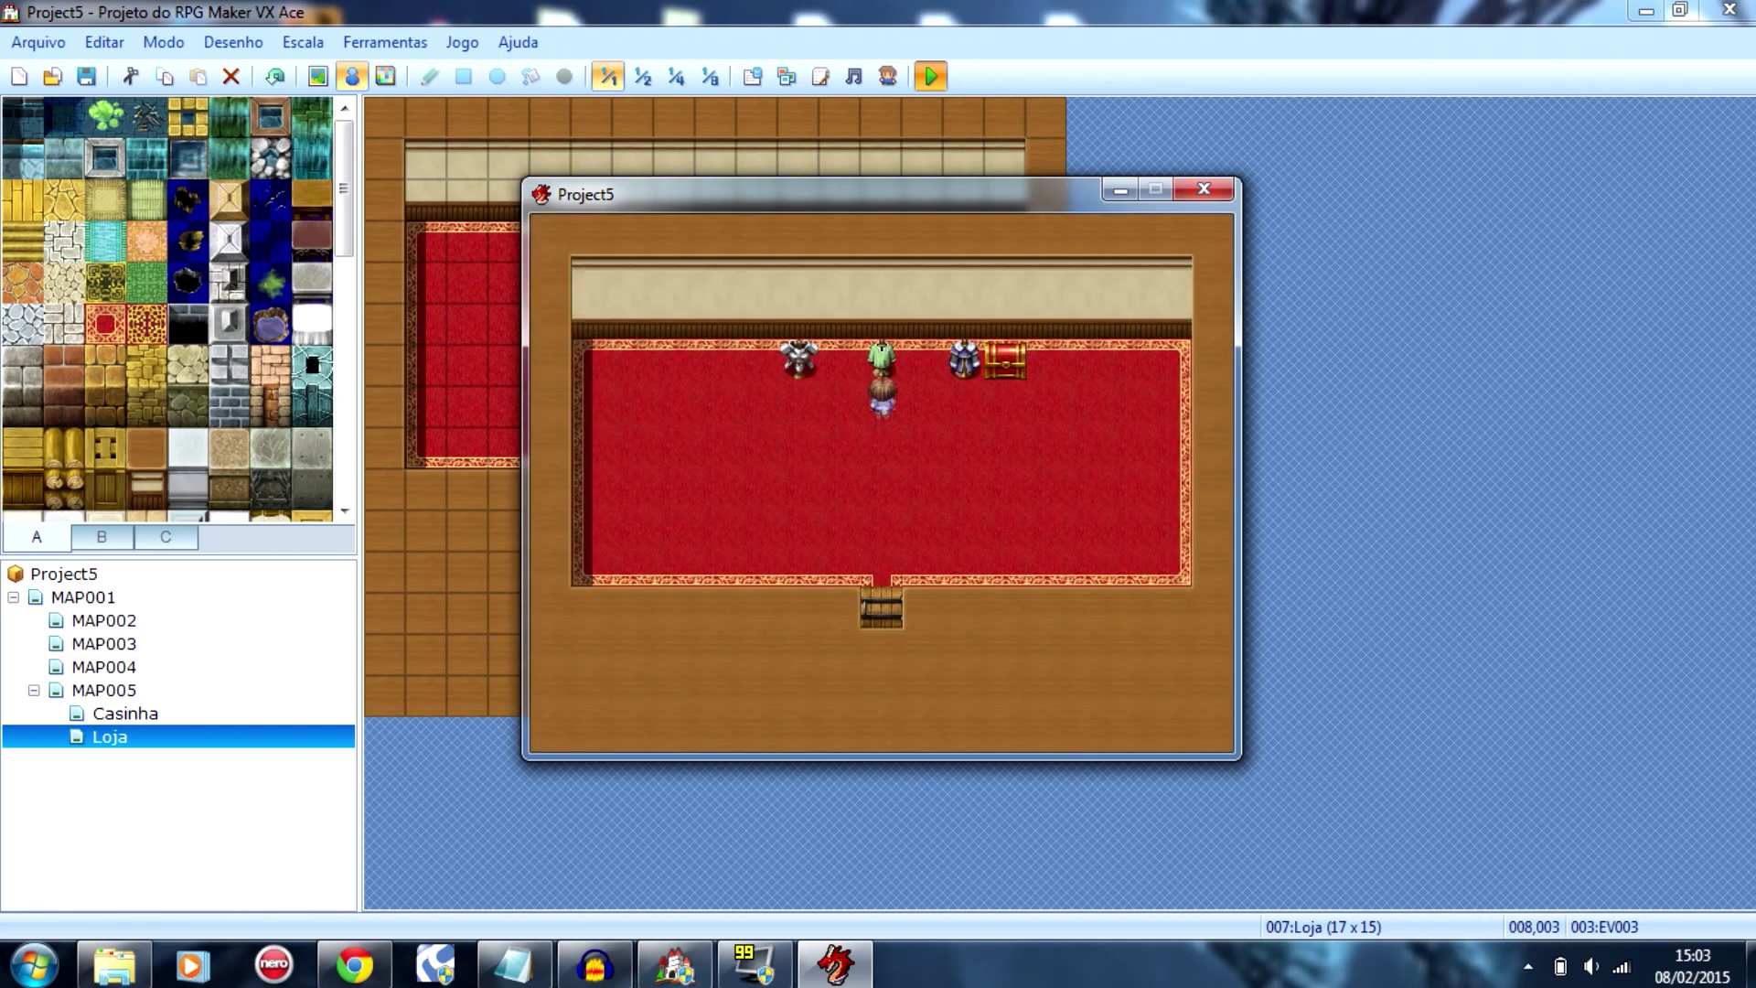
Step: Try to buy the green outfit without money, and on a second attempt decline the purchase with Não
{"action": "key", "text": "Return"}
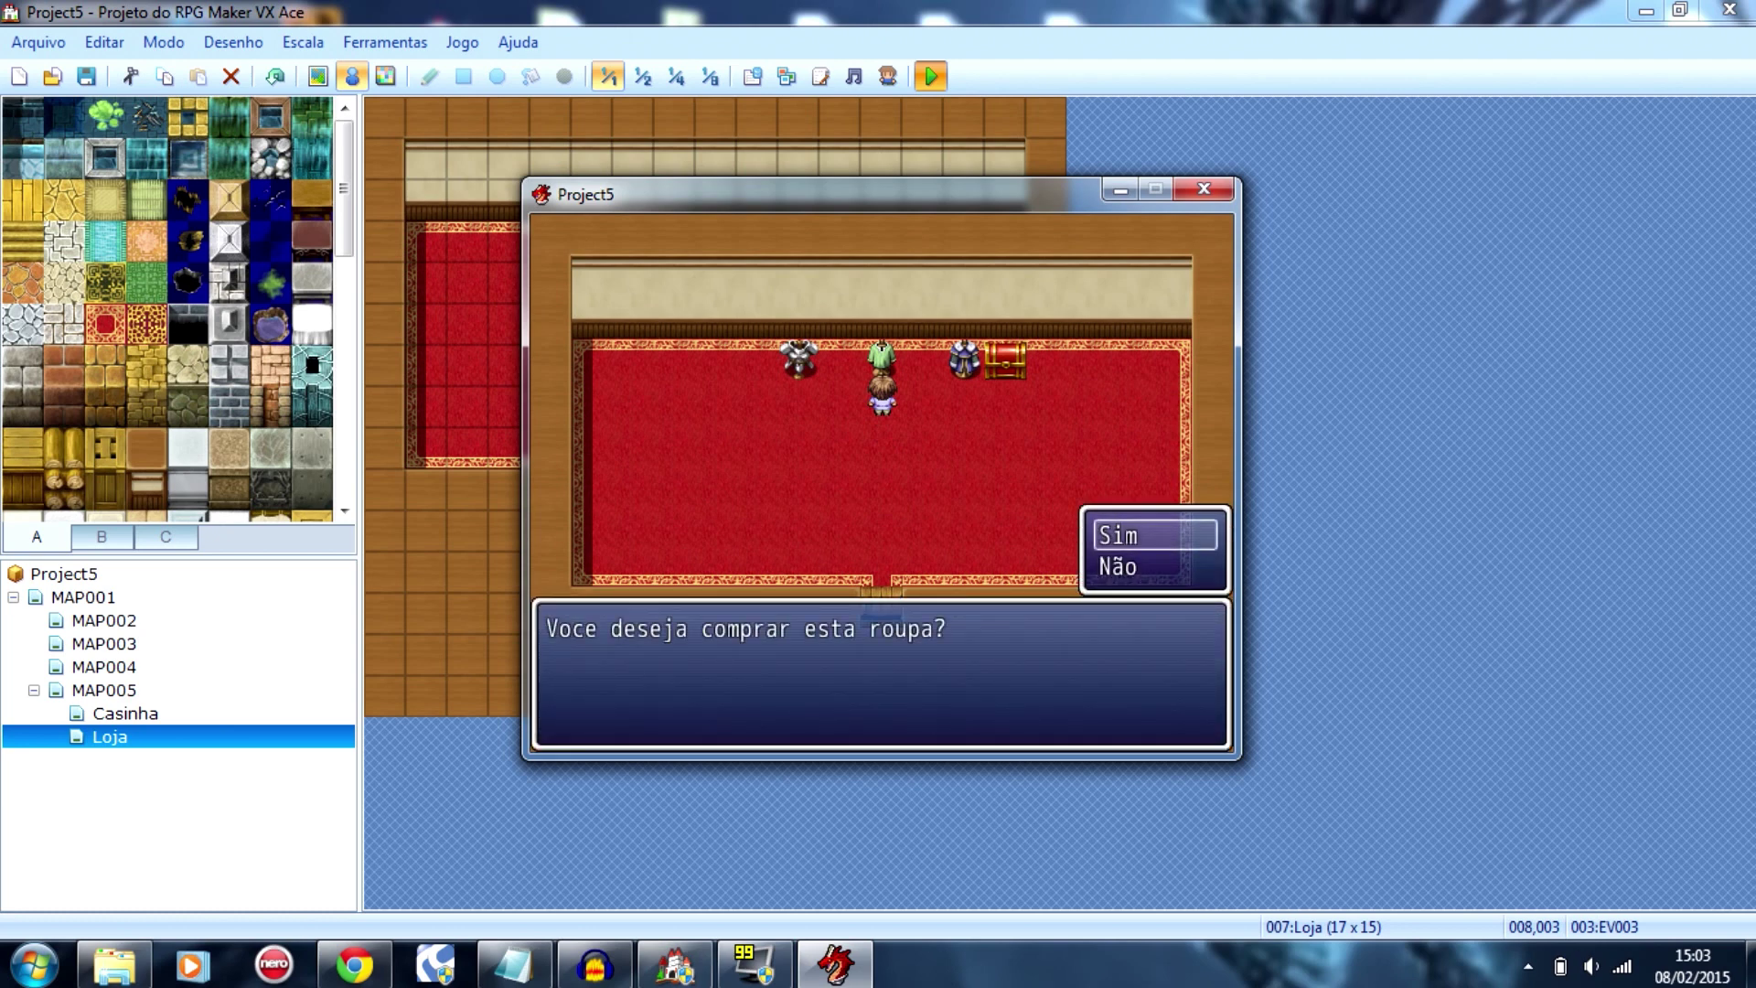
{"action": "key", "text": "Return"}
{"action": "key", "text": "Return"}
{"action": "key", "text": "Return"}
{"action": "key", "text": "Down"}
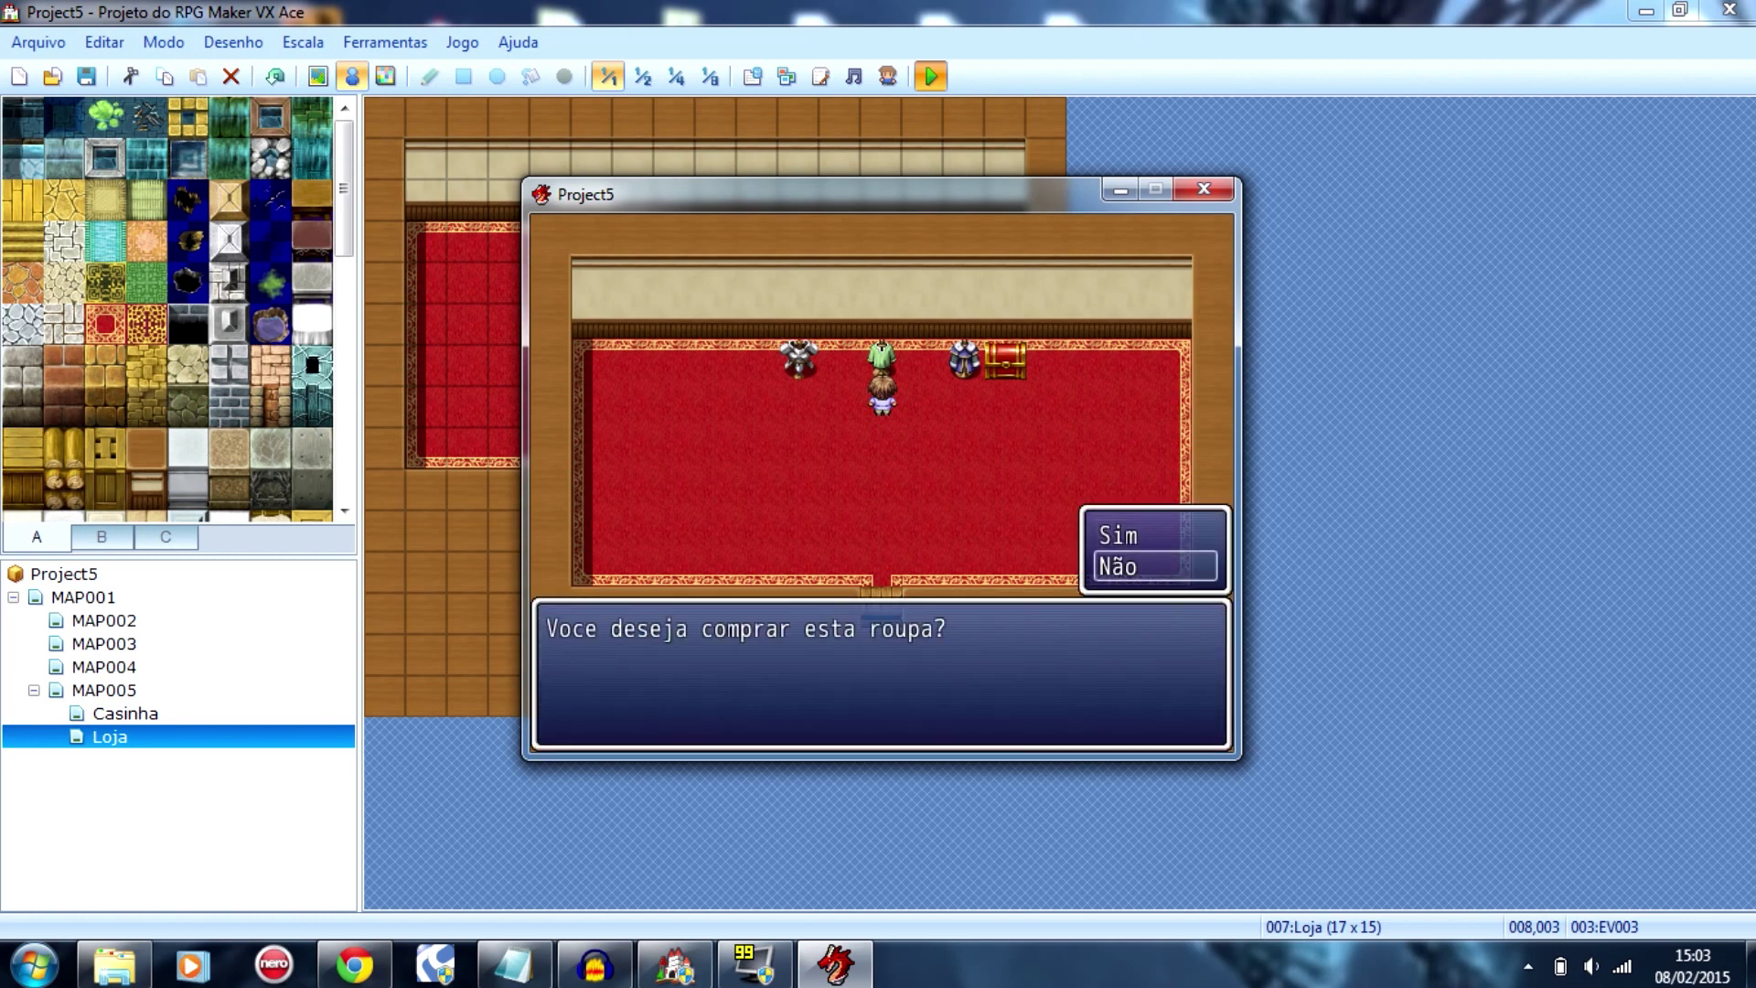
{"action": "key", "text": "Return"}
{"action": "key", "text": "Return"}
Step: Walk to the treasure chest in the Loja and open it to collect the 500G
{"action": "key", "text": "Right"}
{"action": "key", "text": "Right"}
{"action": "key", "text": "Right"}
{"action": "key", "text": "Up"}
{"action": "key", "text": "Return"}
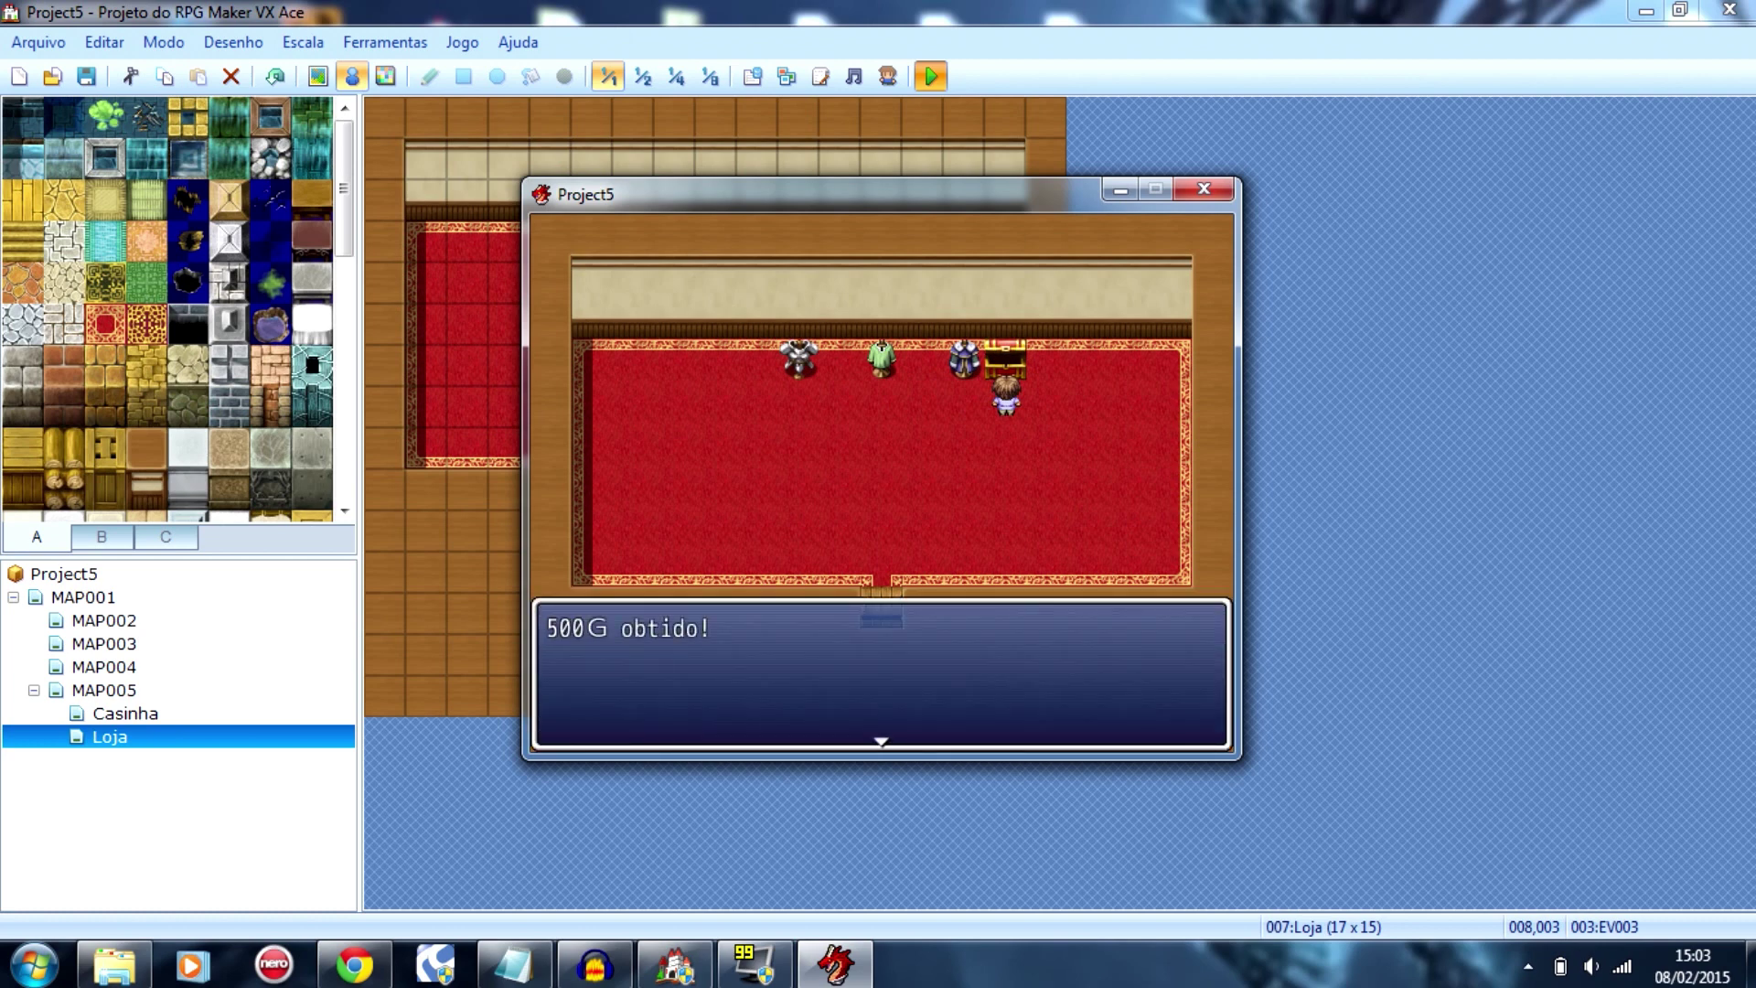
{"action": "key", "text": "Return"}
Step: Buy the blue outfit beside the chest, answering Sim to the purchase question
{"action": "key", "text": "Left"}
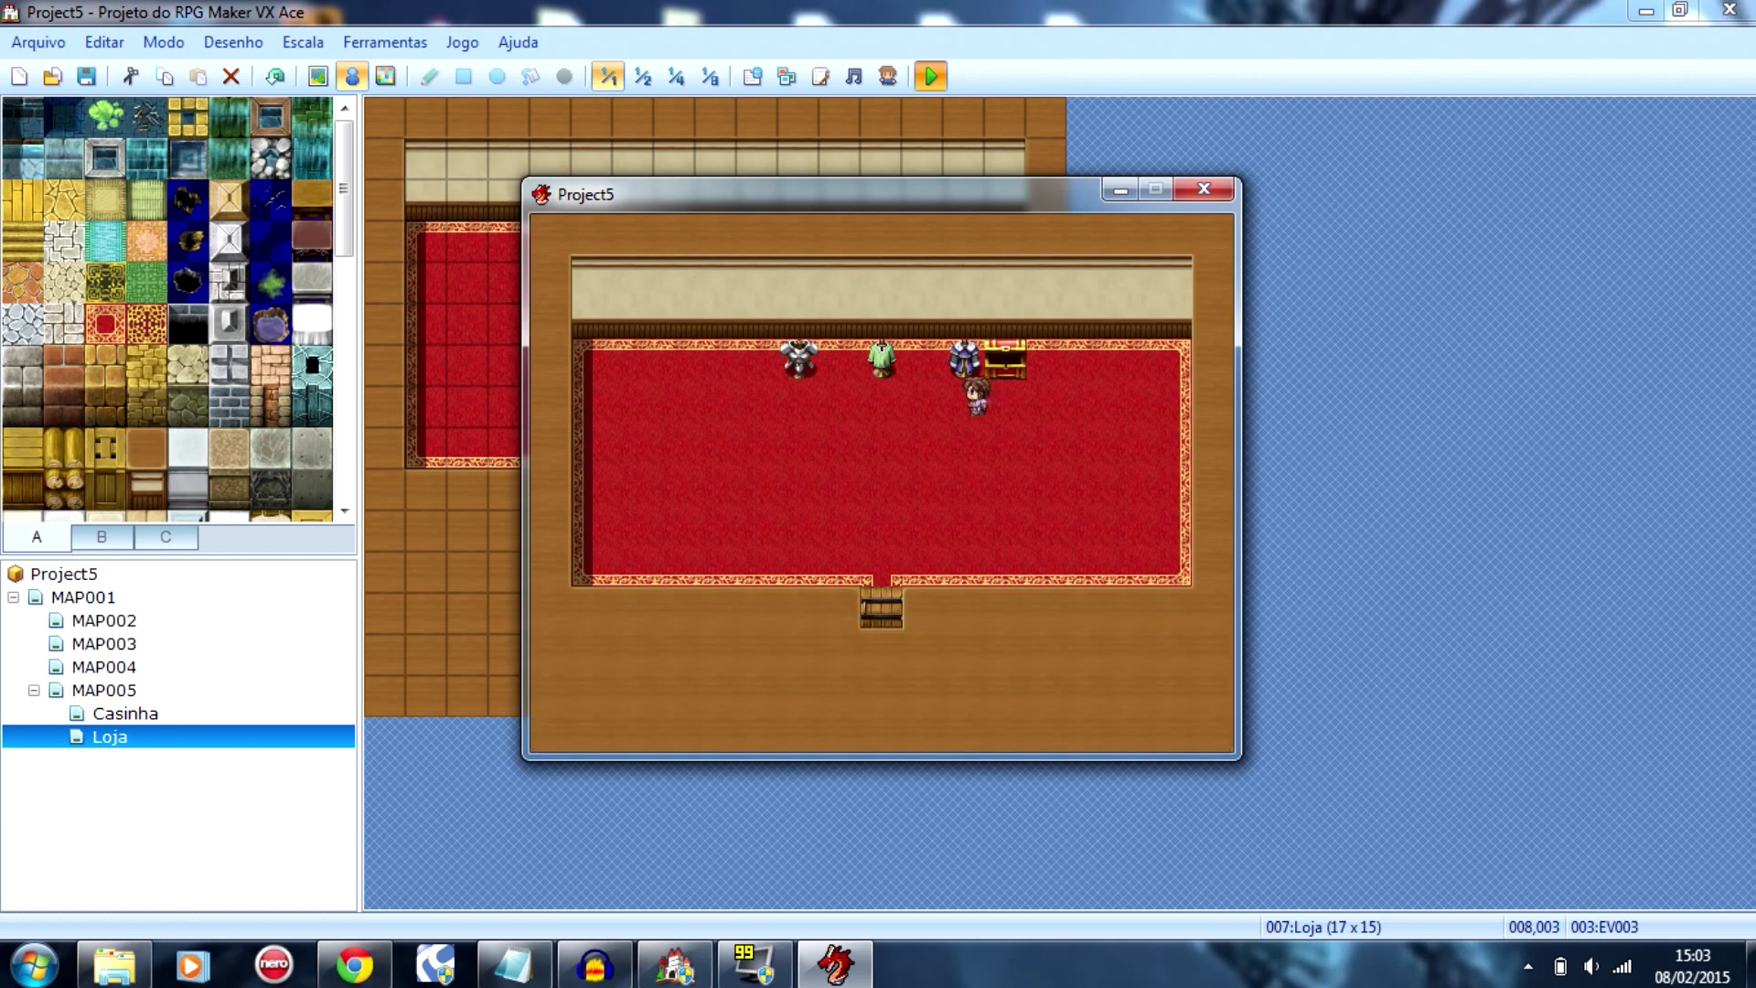
{"action": "key", "text": "Up"}
{"action": "key", "text": "Return"}
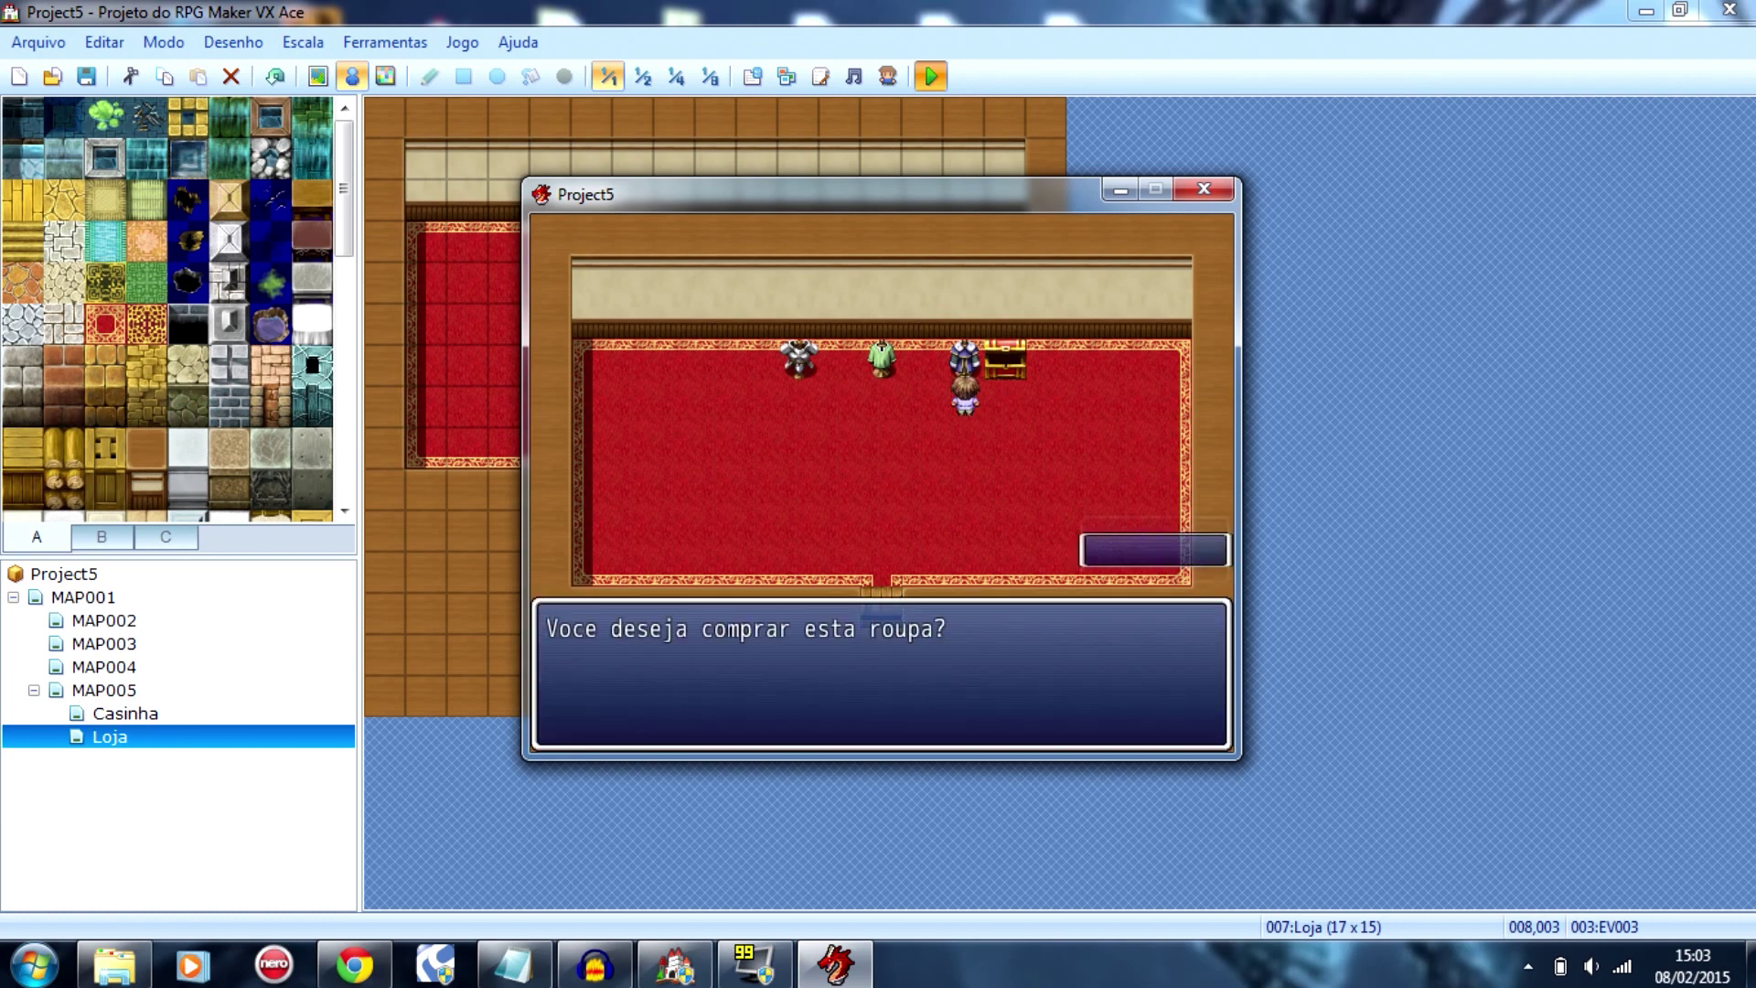
{"action": "key", "text": "Return"}
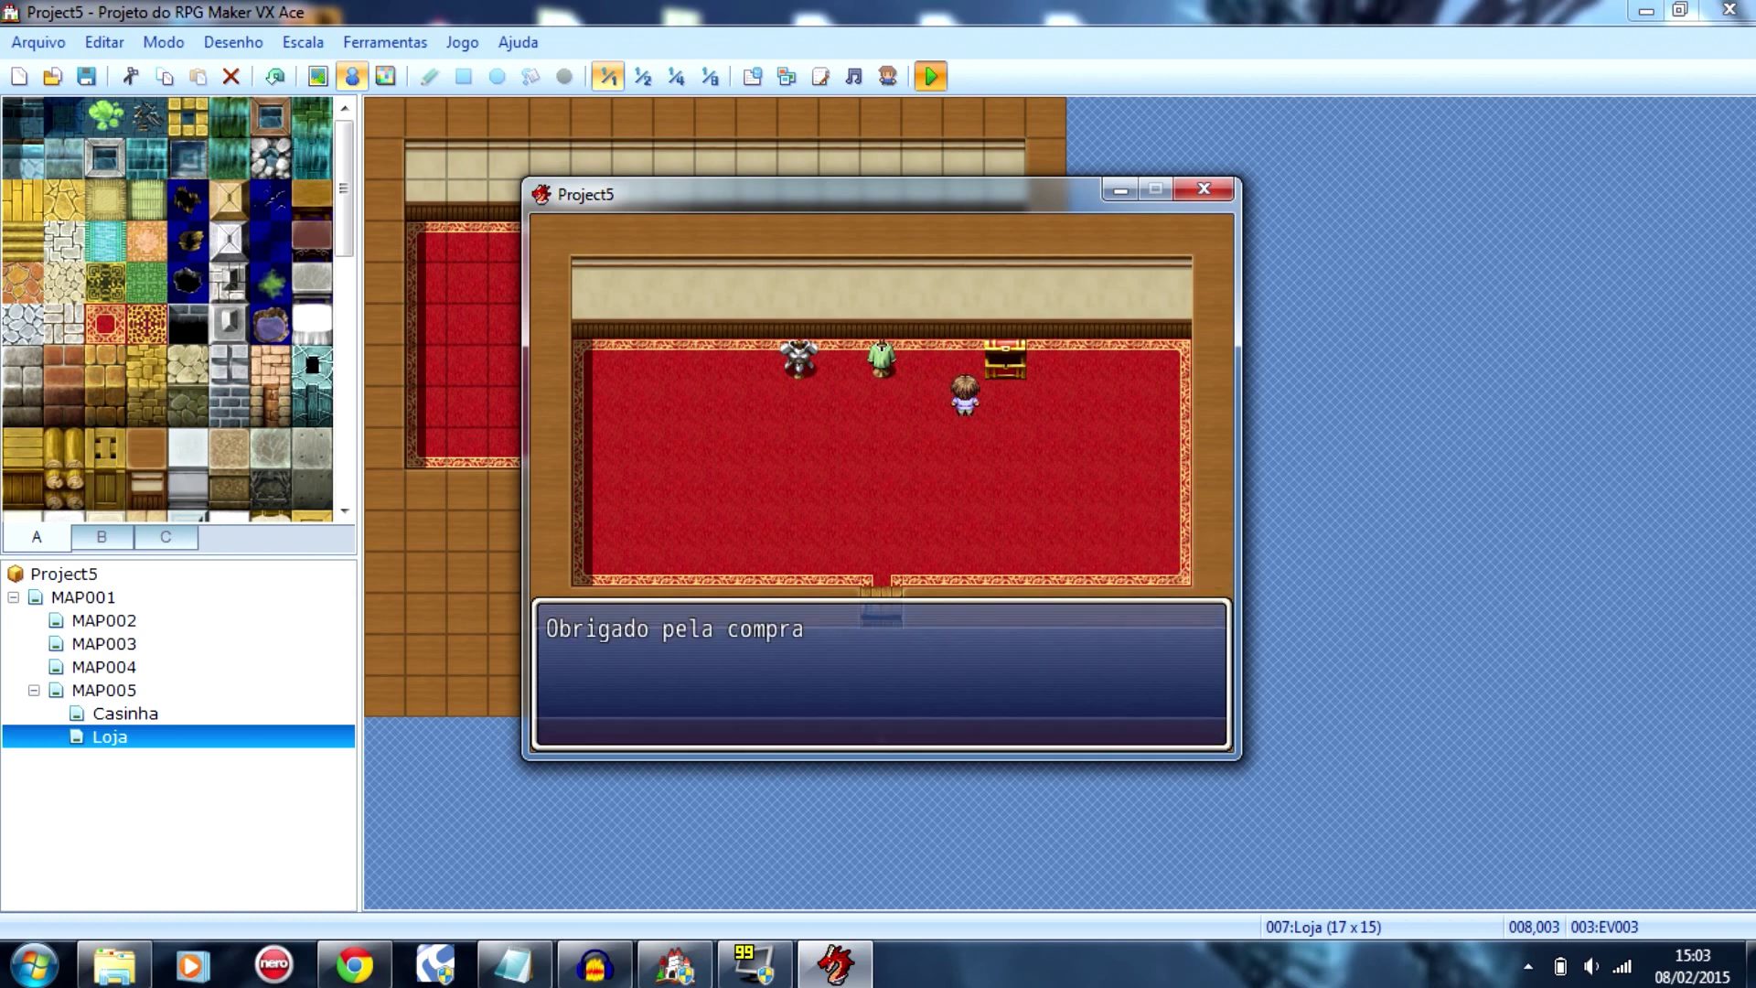
{"action": "key", "text": "Return"}
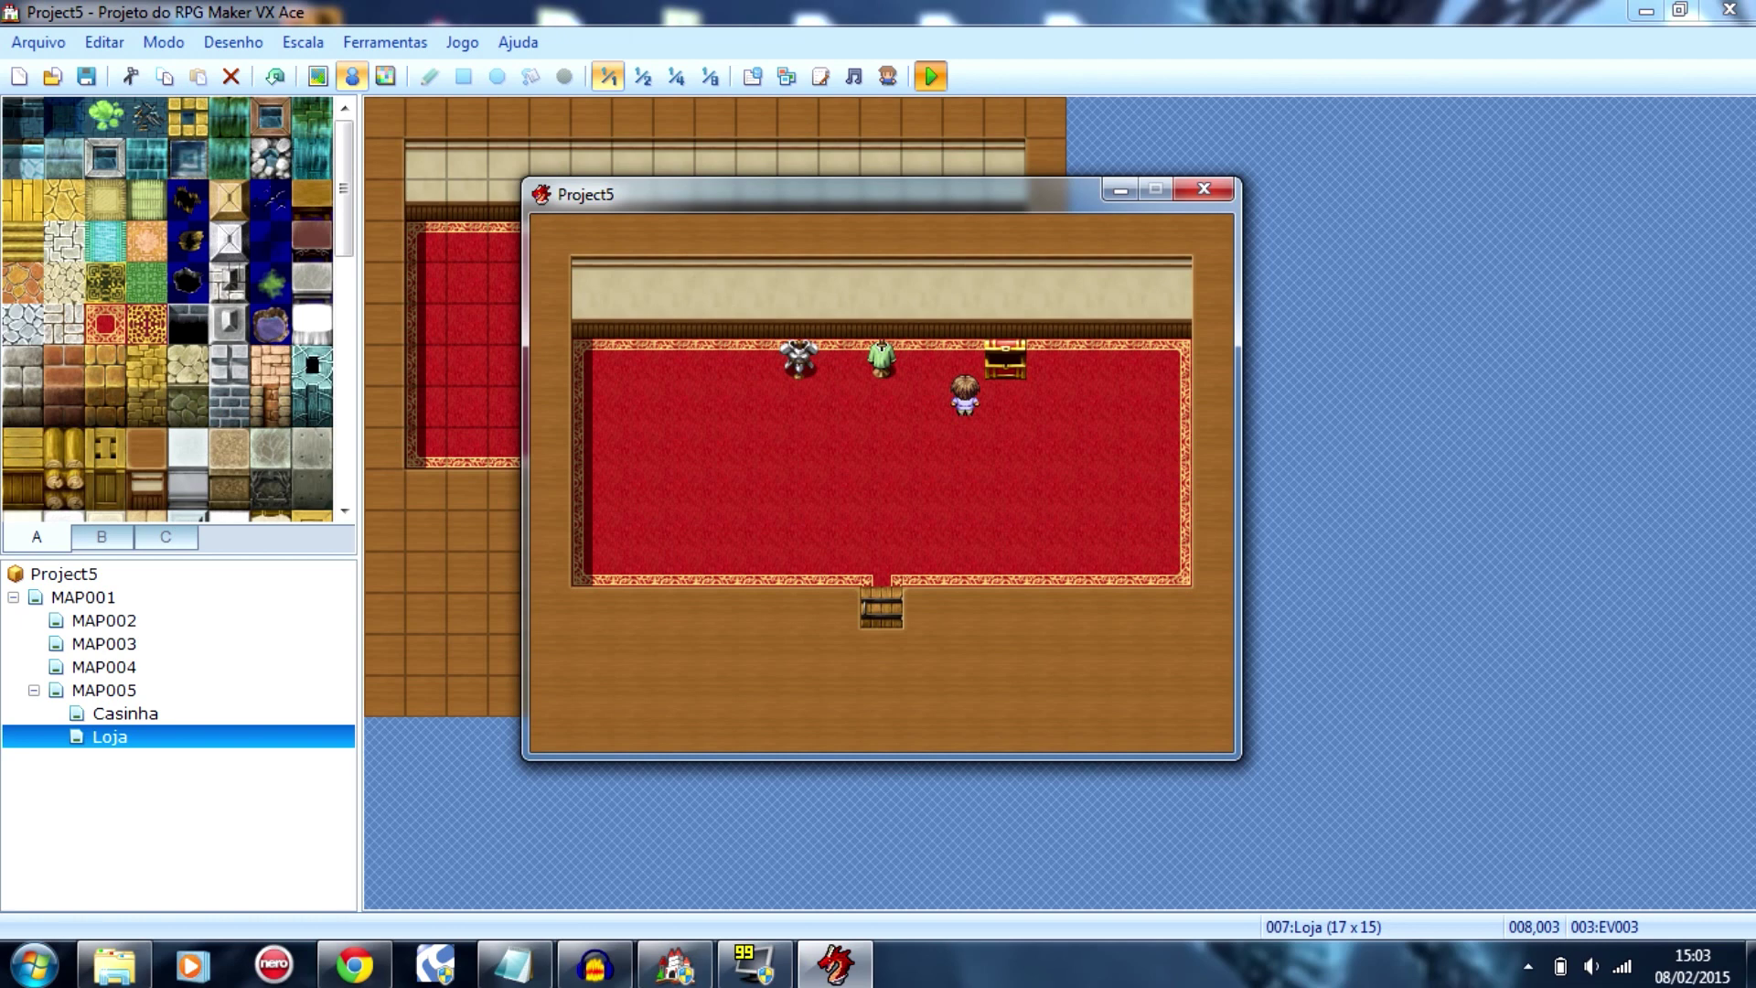